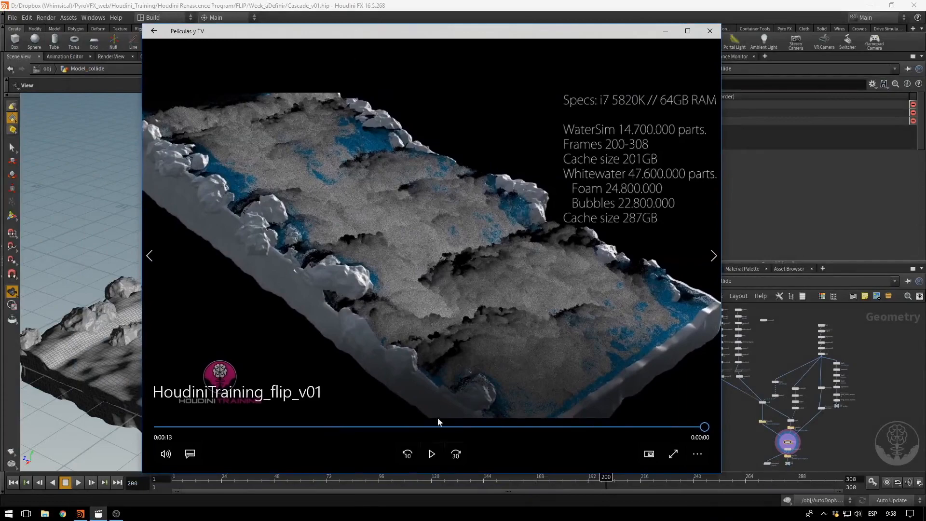
Review the HoudiniTraining_flip_v01 reference video, then switch to Houdini and inspect the finished cascade collision model from several angles.
left_click(430, 455)
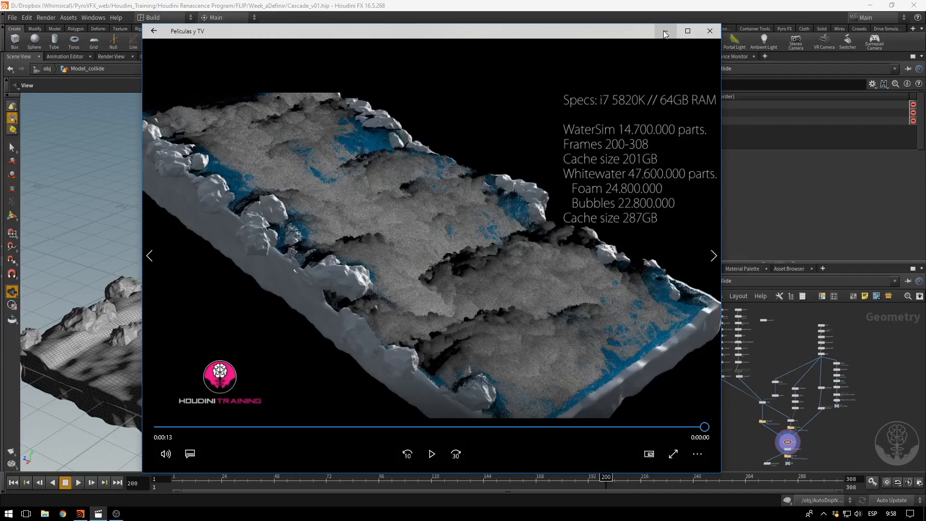
left_click(431, 454)
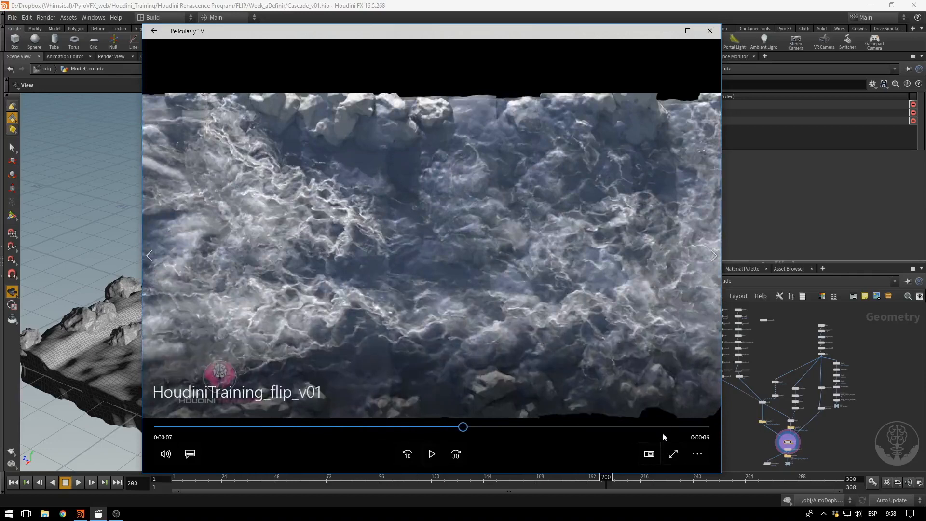
left_click(667, 428)
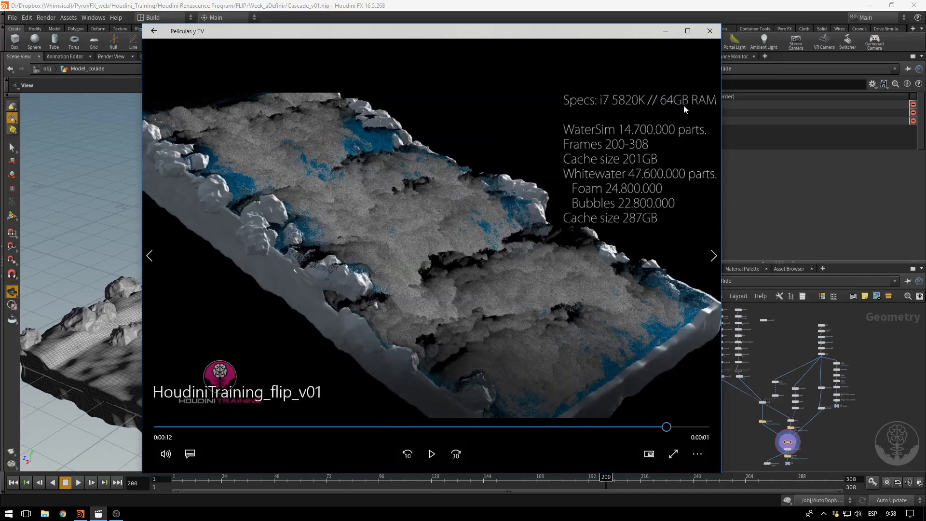
left_click(665, 33)
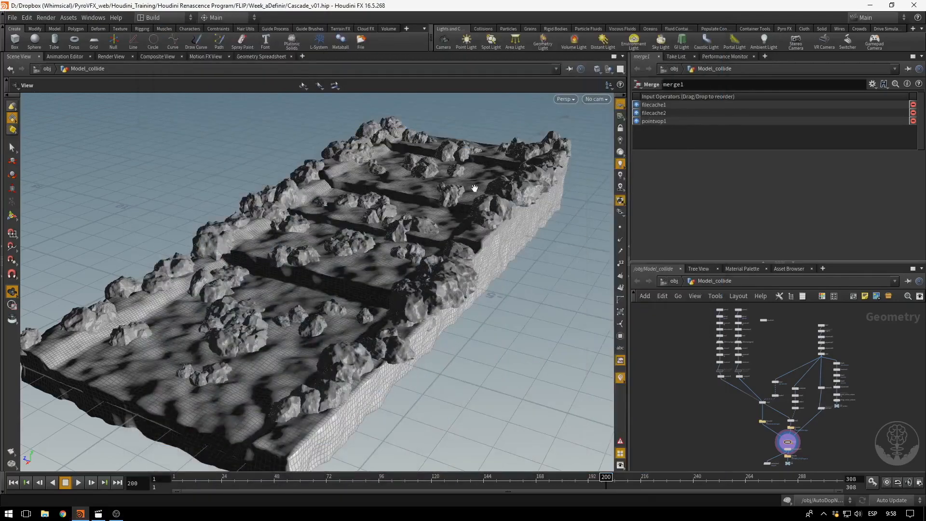
left_click_drag(408, 234, 449, 212)
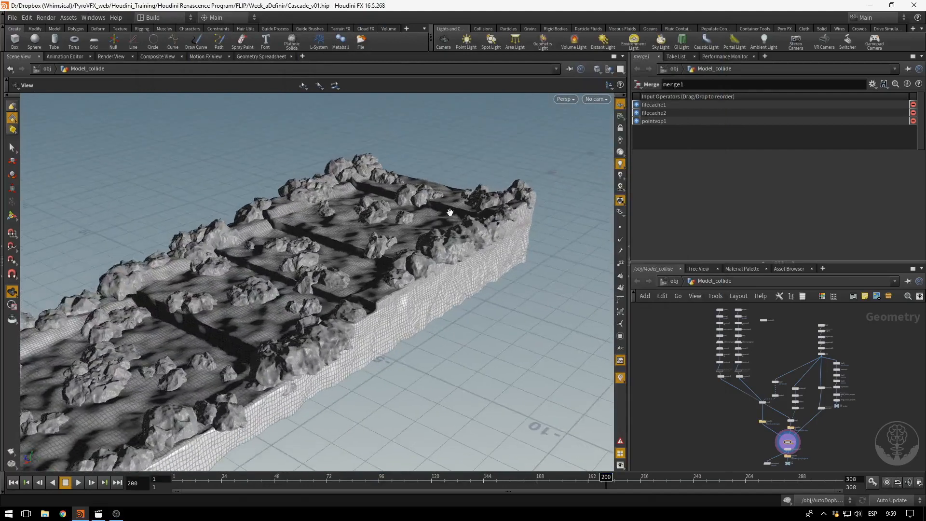
left_click_drag(337, 274, 270, 161)
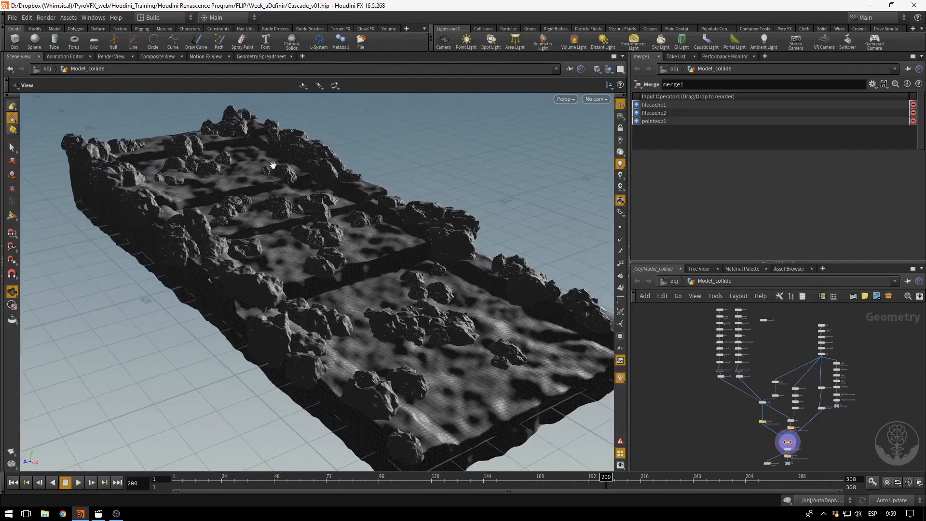
Start a new empty scene in place of the Cascade_v01 scene.
left_click(12, 19)
left_click(28, 30)
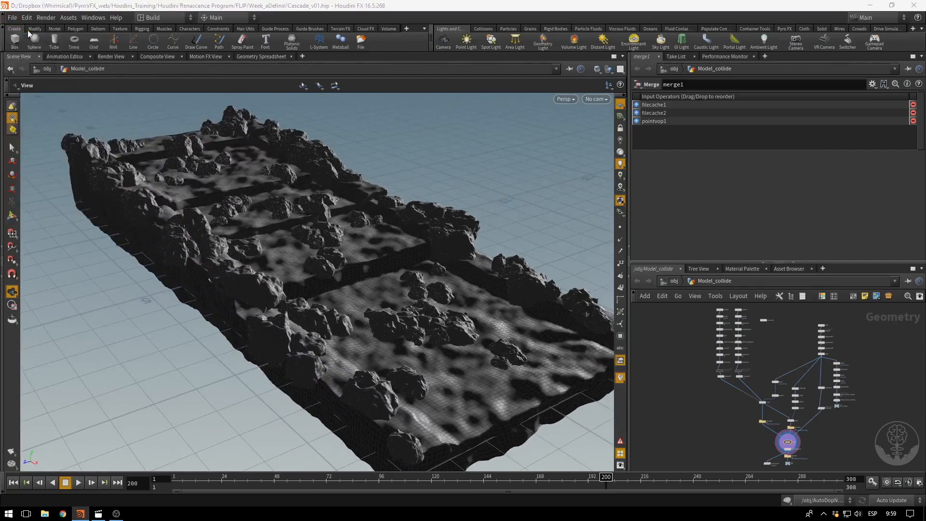
left_click(182, 67)
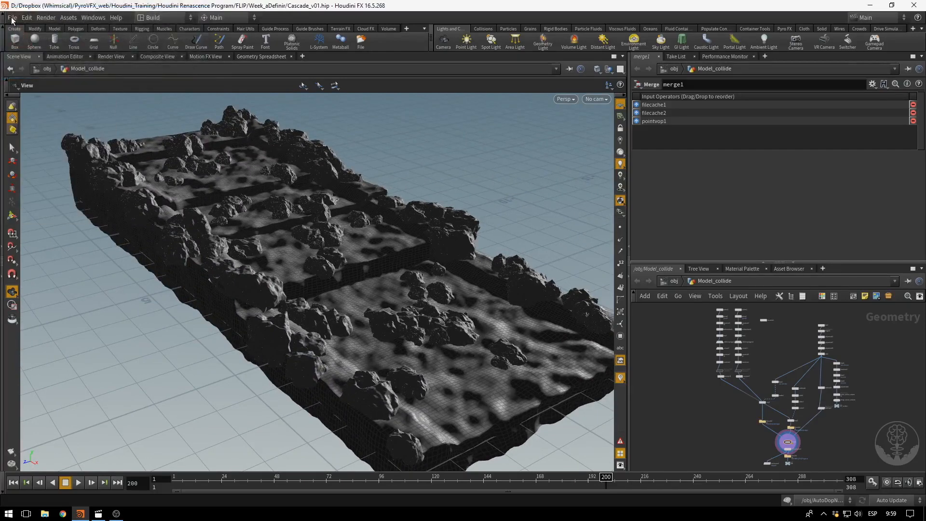
Start saving the new scene under a new name and browse to the folder G:/Cursos/Proyecto/Week3.
left_click(12, 19)
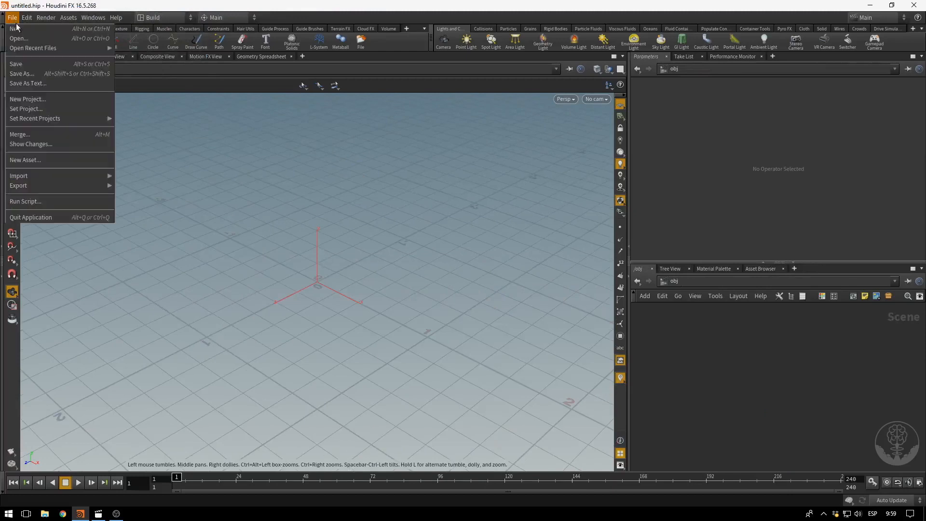
left_click(27, 75)
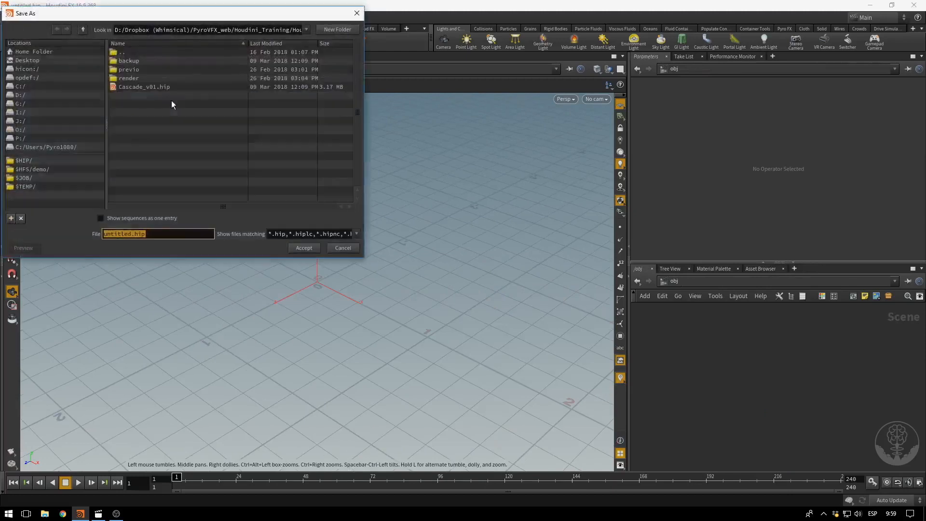
double_click(128, 53)
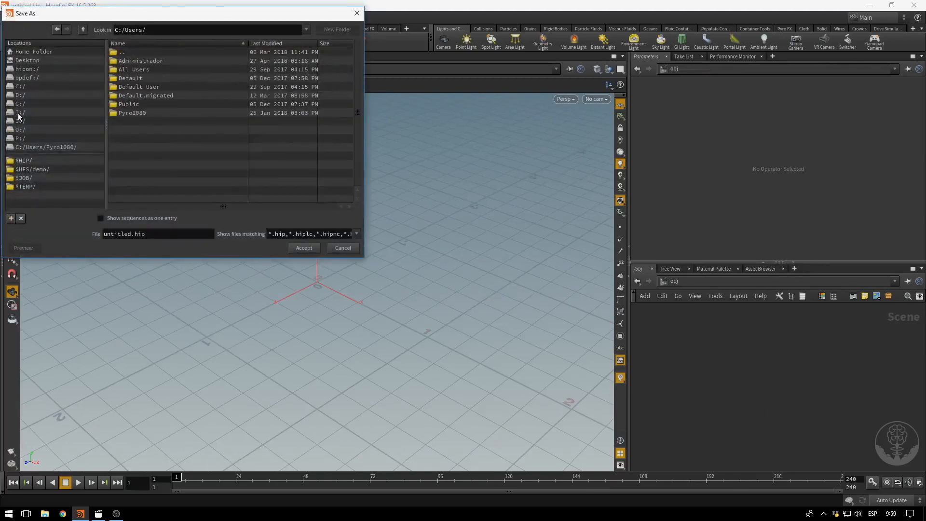
left_click(25, 103)
double_click(123, 68)
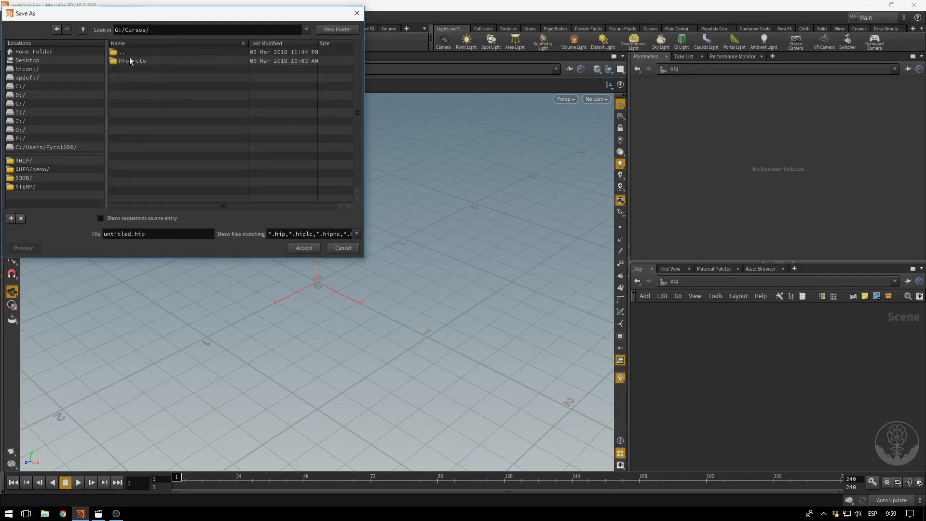
double_click(130, 60)
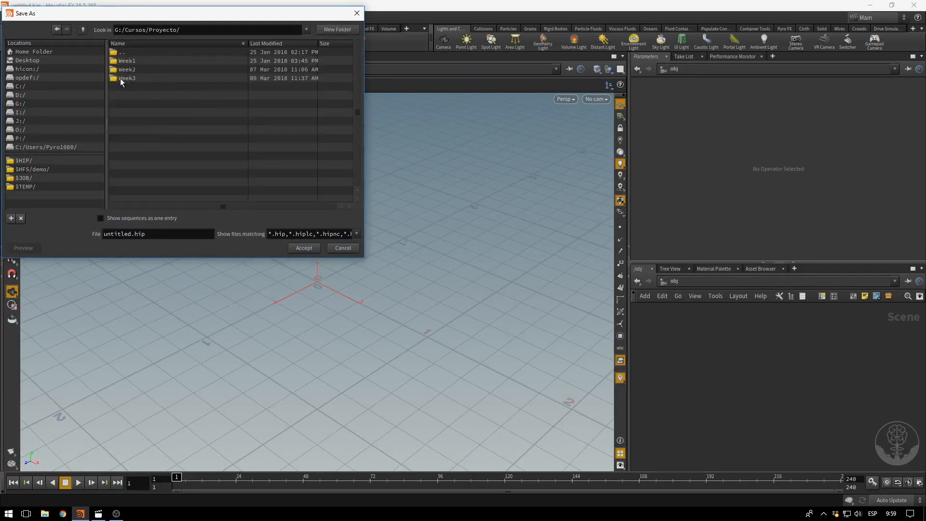
double_click(127, 78)
Base the file name on the existing Week3 scene and save the new scene as Week3_Model_Cascade_v01.hip.
left_click(127, 78)
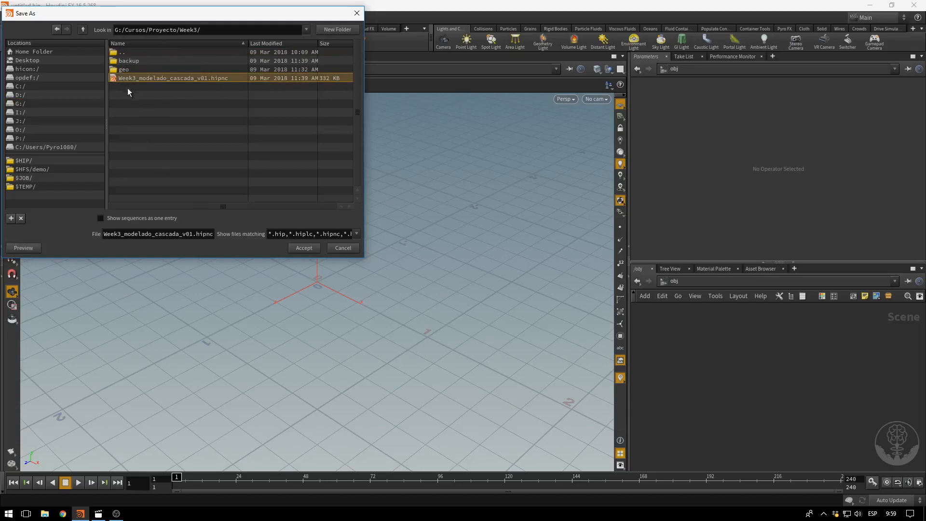
left_click(147, 233)
left_click_drag(183, 233, 126, 233)
key("BackSpace")
type("Model_Cascade_")
key("Return")
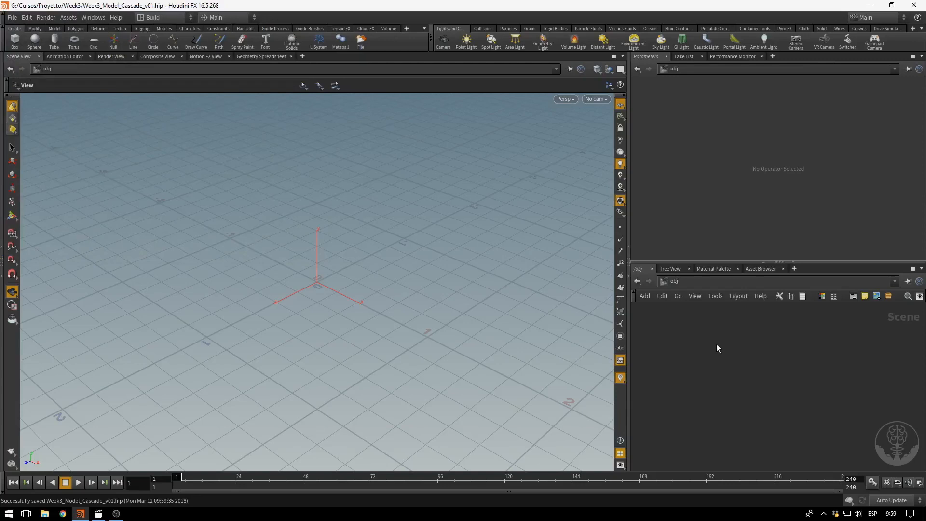
Create a Geometry object in the empty scene network and rename it Cascade.
key("Tab")
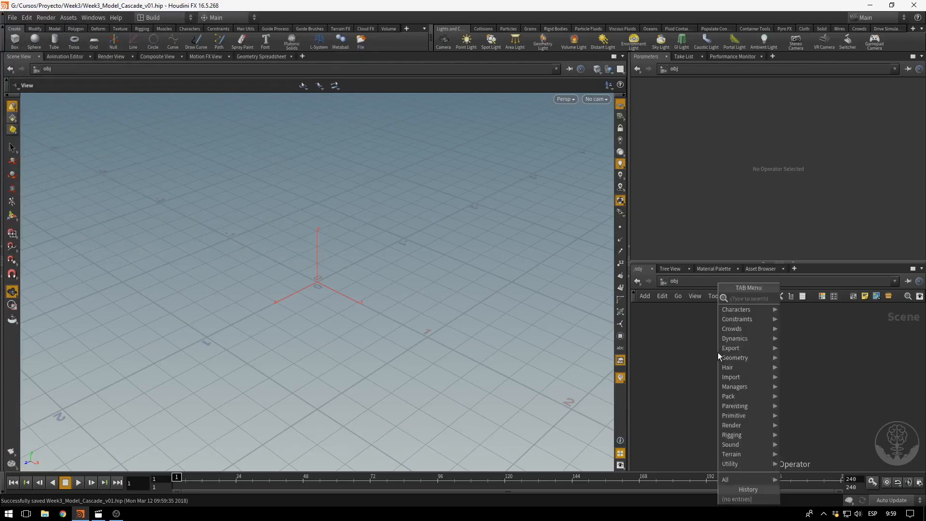
type("geo")
key("Return")
left_click(719, 339)
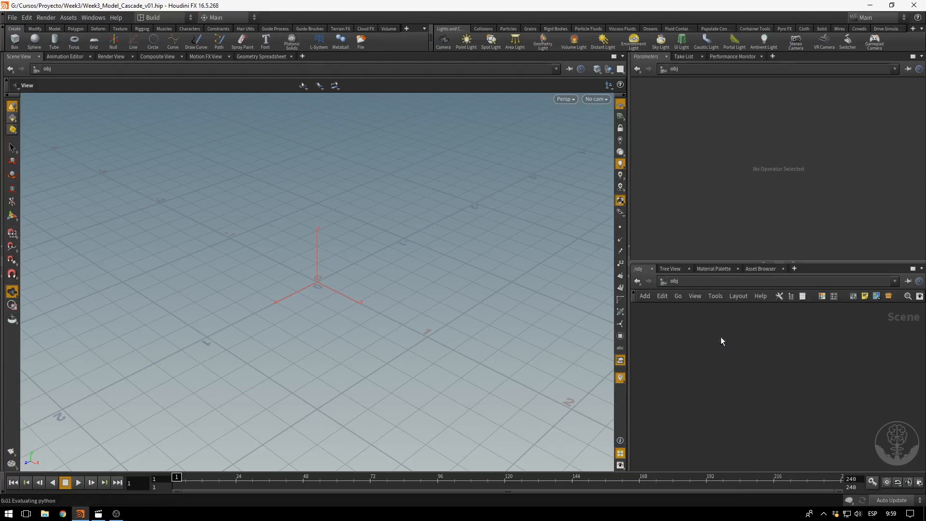
double_click(757, 337)
type("Cascade")
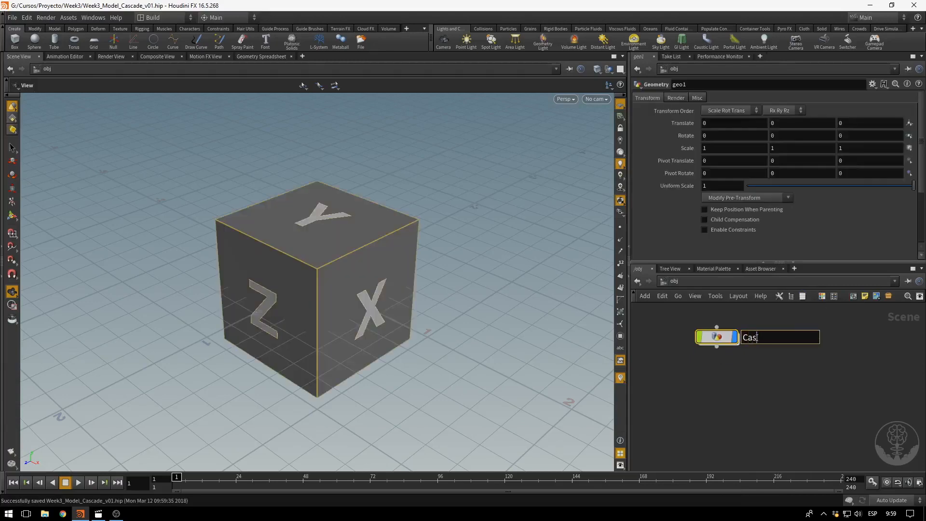
key("Return")
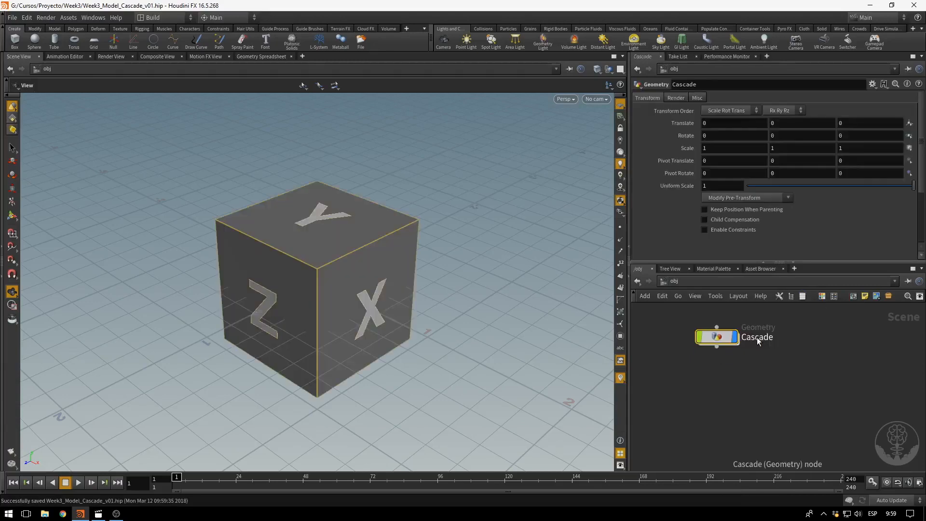
Enter the Cascade geometry network and delete its default file node.
double_click(720, 339)
left_click_drag(720, 346, 812, 403)
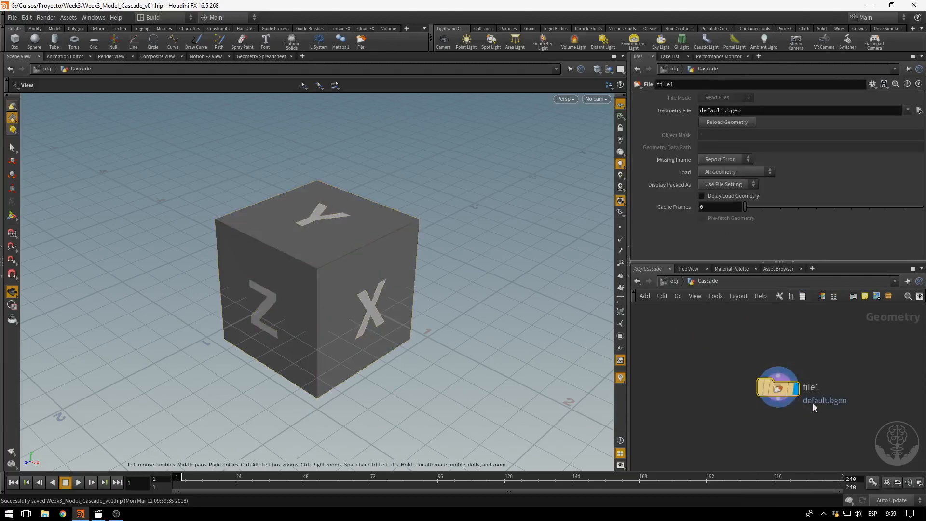
key("Delete")
Add a Box node to the empty Cascade geometry network.
key("Tab")
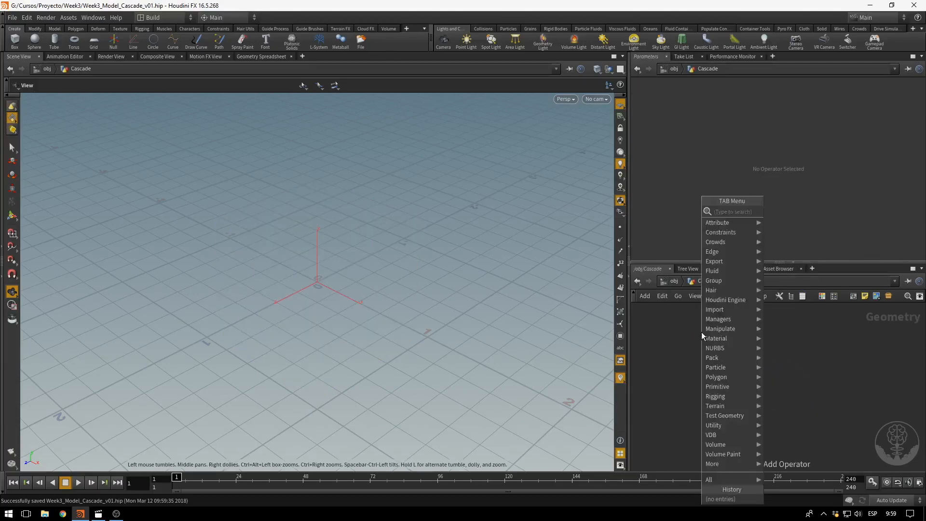
type("box")
key("Return")
left_click(701, 332)
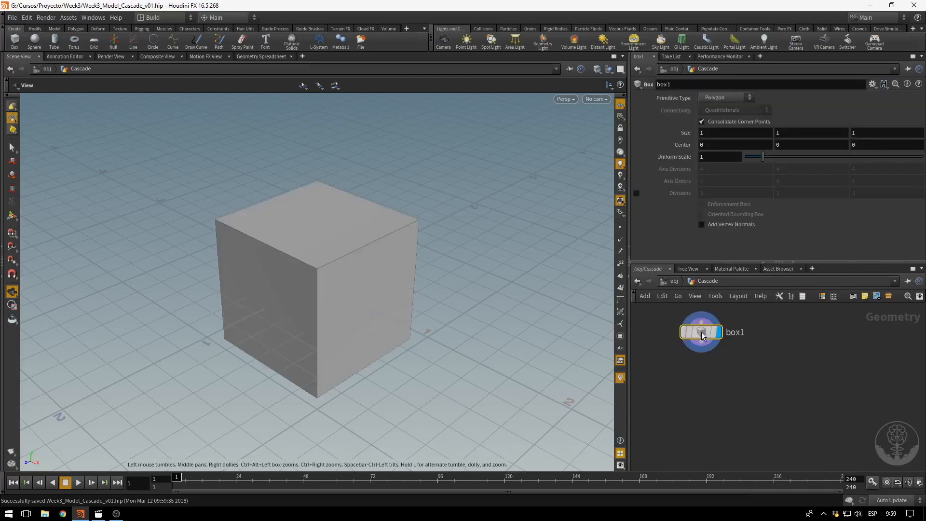
Lengthen the box by setting its X size to 4.
left_click_drag(434, 275, 318, 306)
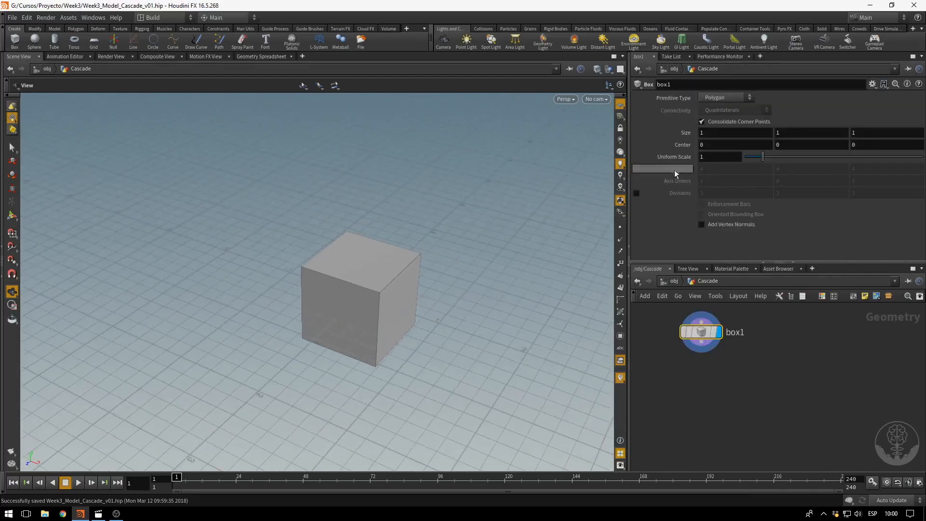
mouse_move(714, 134)
middle_mouse_down()
mouse_move(762, 128)
mouse_move(715, 135)
middle_mouse_up()
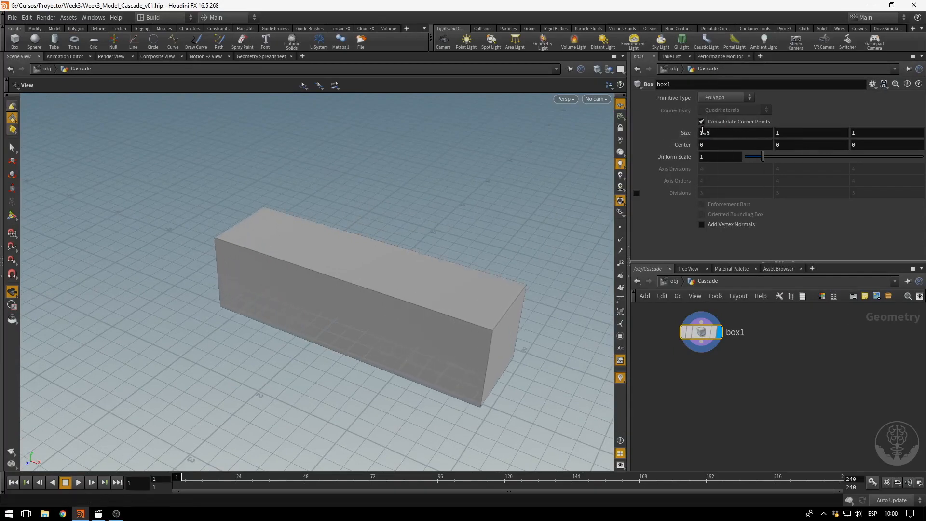
left_click(717, 132)
type("4")
key("Return")
Widen and flatten the box into a slab by setting its Z size to 2 and its Y size to 0.2.
middle_click_drag(526, 231, 460, 197)
left_click_drag(461, 196, 380, 198)
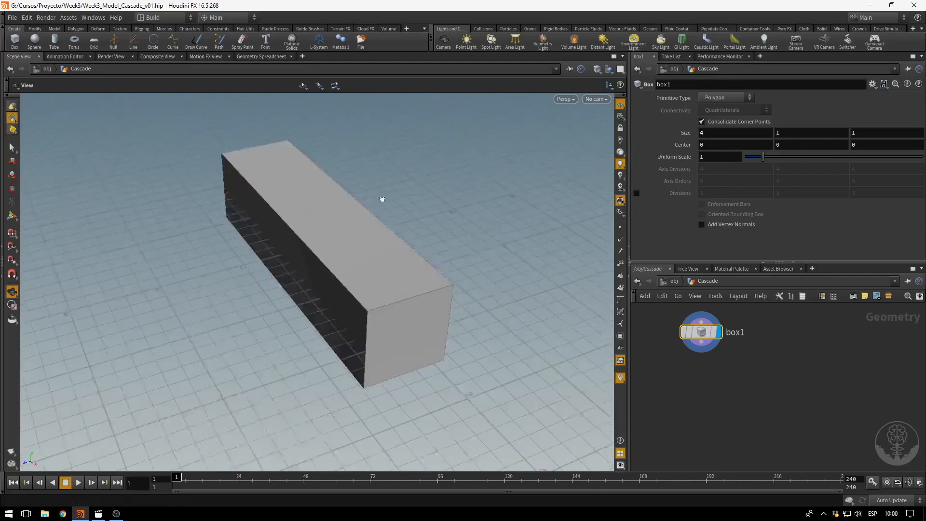
middle_click(866, 134)
middle_click_drag(867, 133, 911, 139)
left_click(812, 132)
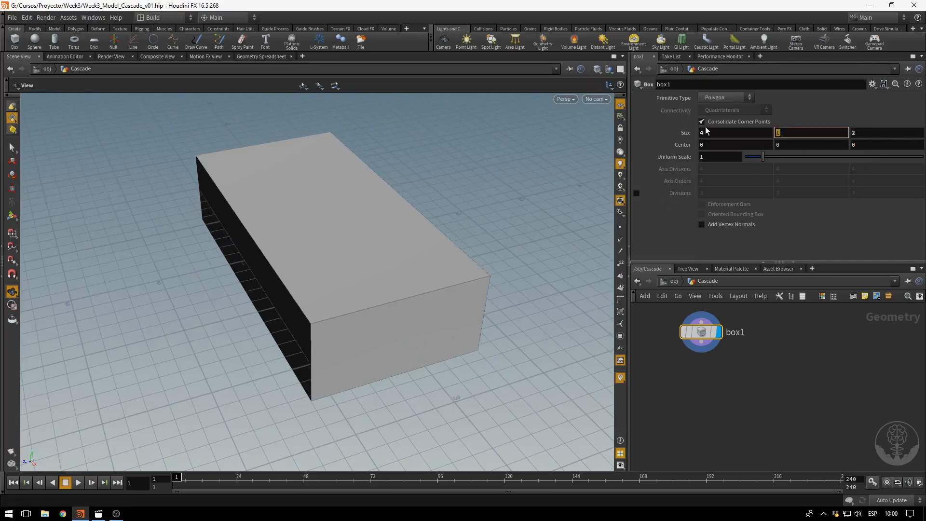
type("0.2")
key("Return")
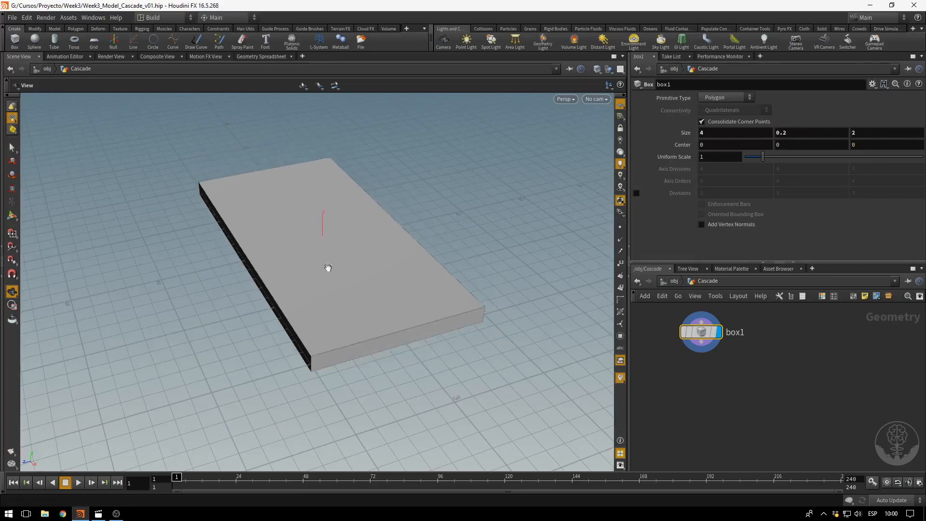
Change the box's primitive type to Polygon Mesh.
left_click_drag(173, 238, 267, 217)
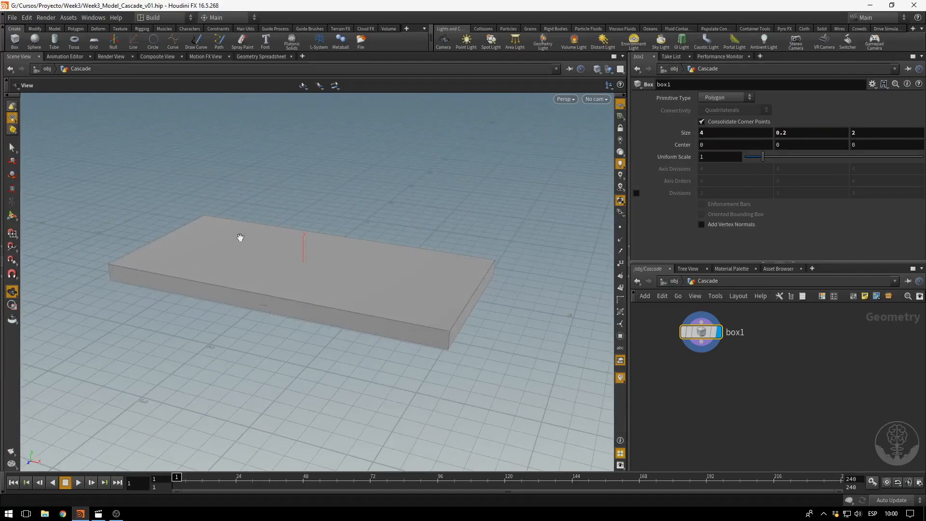
left_click(728, 98)
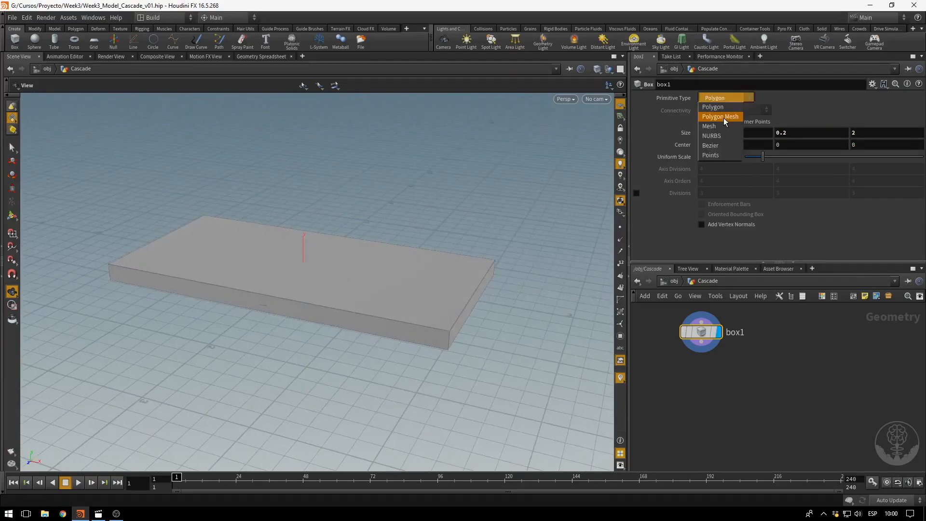
left_click(725, 117)
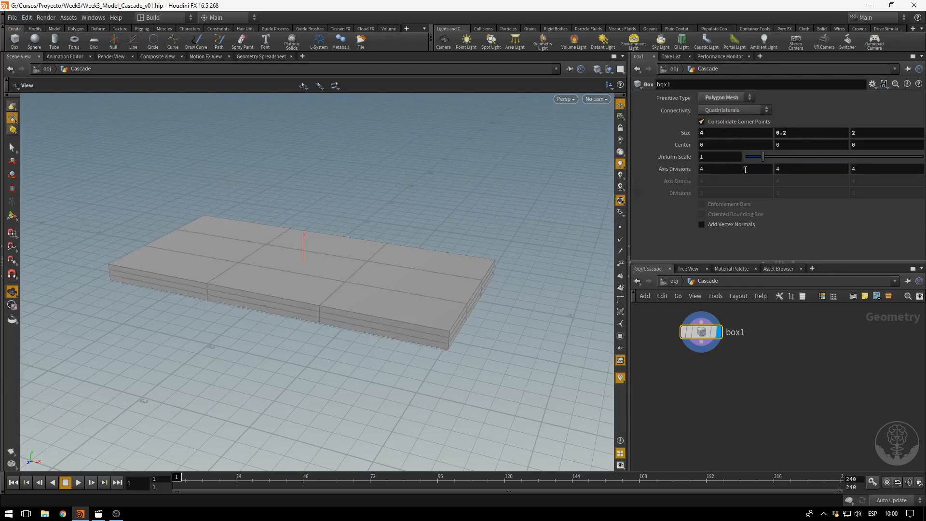
Subdivide the slab by setting its axis divisions to 27 in X, 2 in Y and 6 in Z.
middle_click_drag(729, 168, 832, 182)
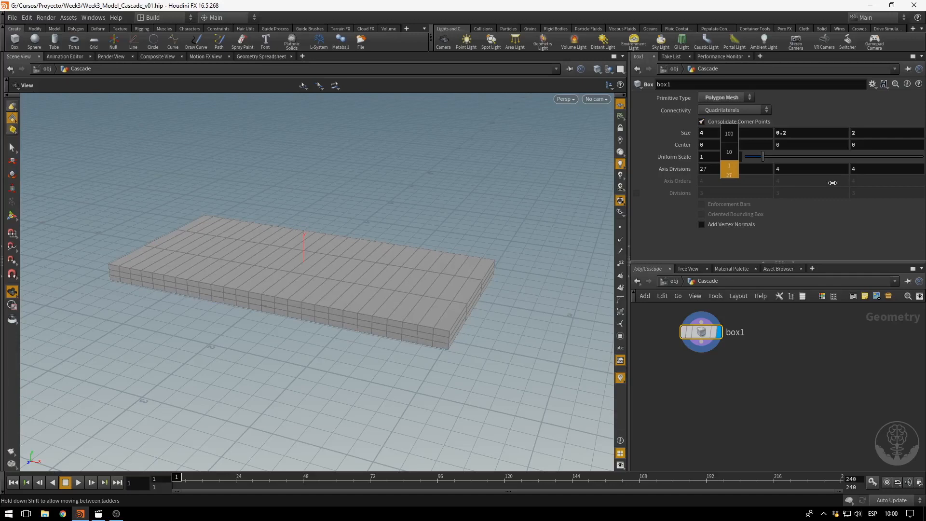
middle_click_drag(832, 183, 832, 183)
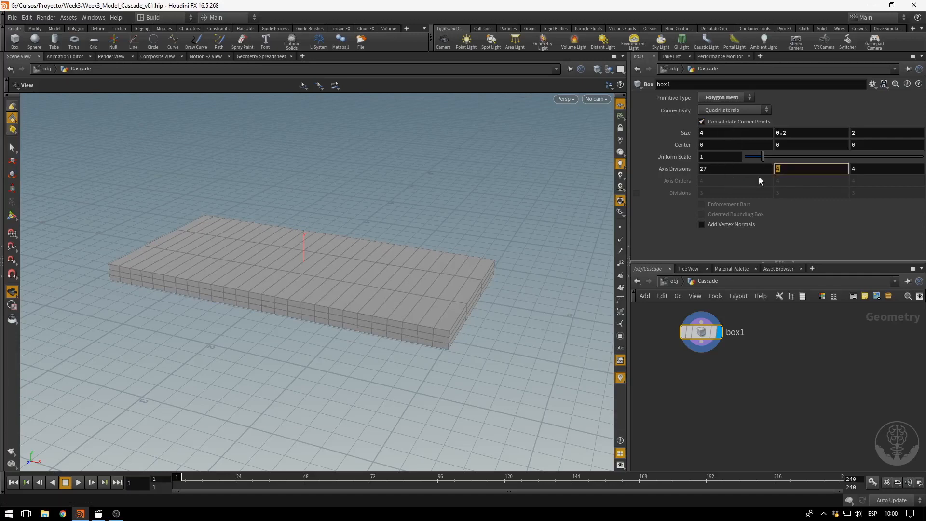
type("2")
key("Return")
left_click(874, 171)
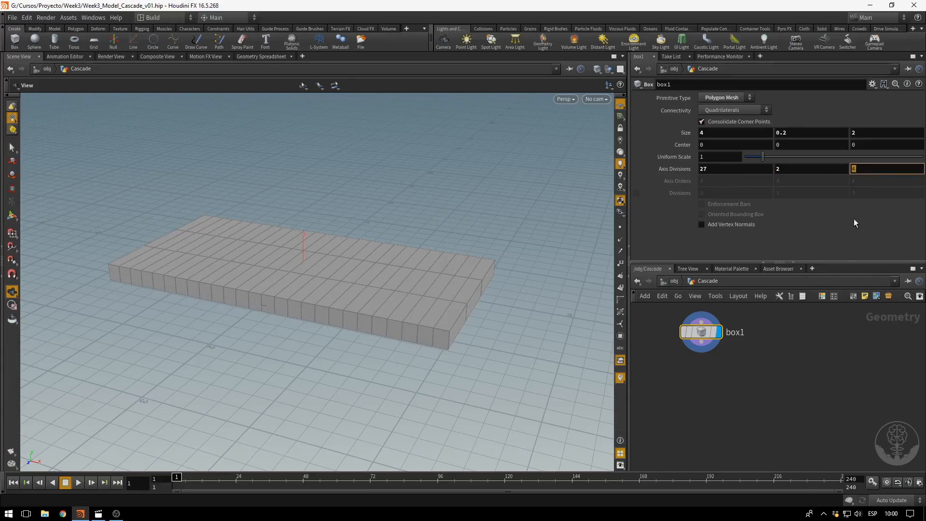
type("6")
key("Return")
Rename the box node as BaseModel.
double_click(736, 332)
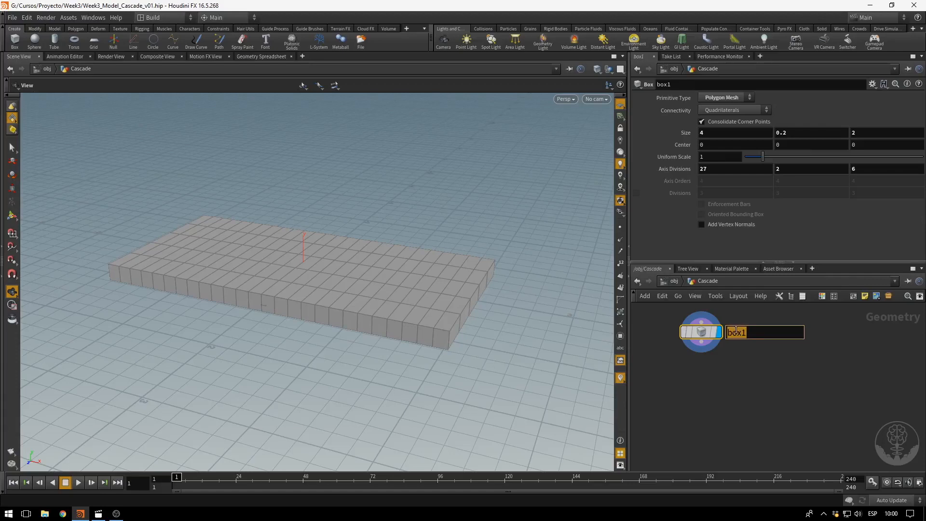
type("BaseModel")
key("Return")
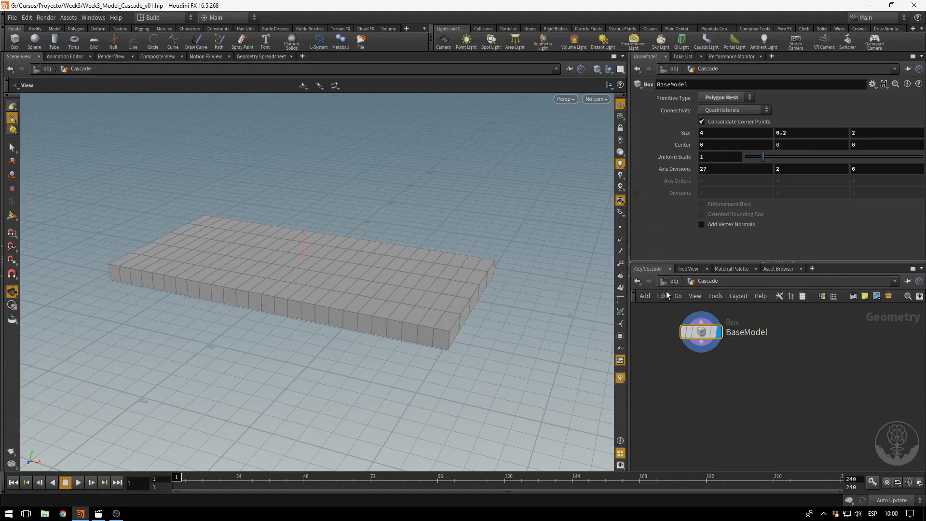
left_click_drag(708, 336, 753, 338)
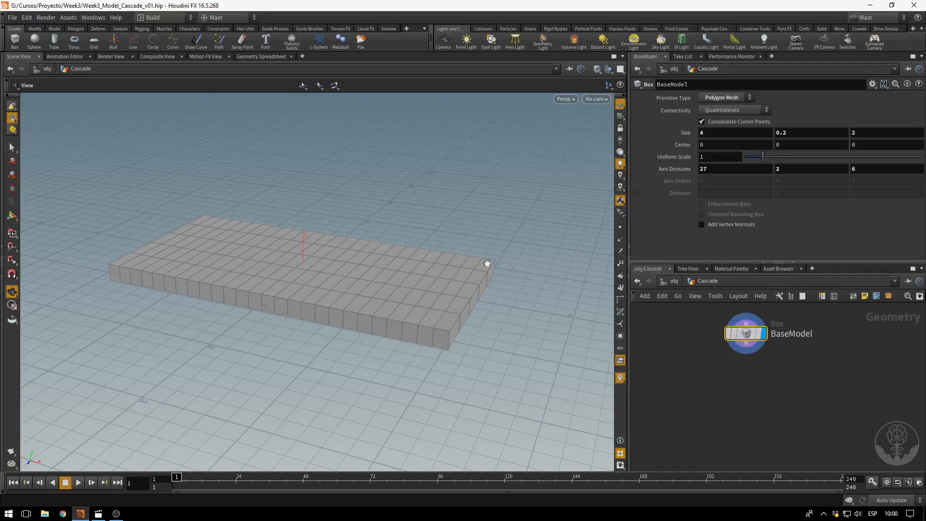
left_click(746, 343)
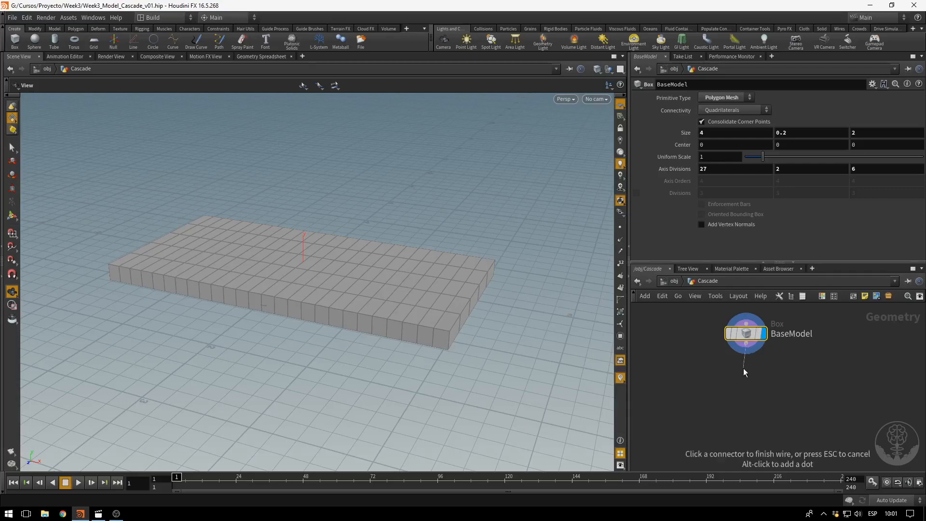
left_click(744, 369)
Extrude the slab's top faces by 0.112 with PolyExtrude, leaving out the last four columns at the +X end.
left_click_drag(252, 332, 299, 338)
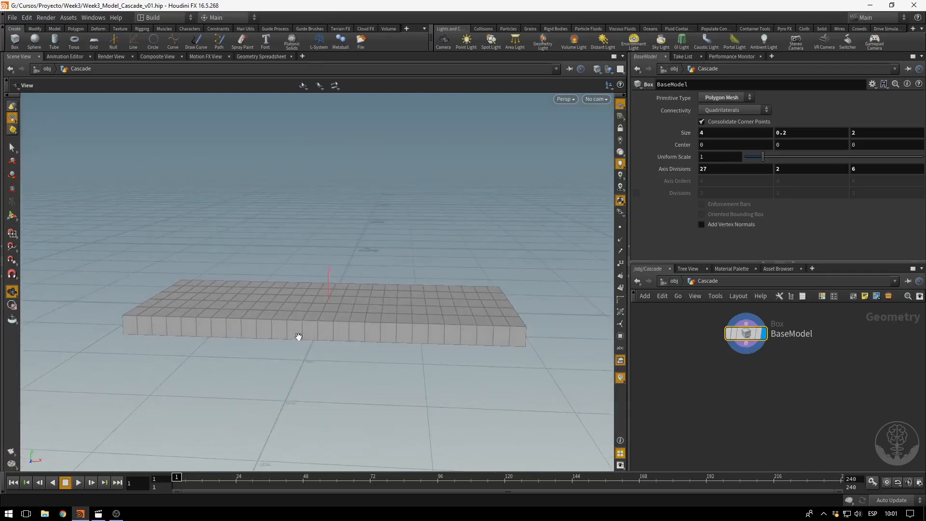
key("space+3")
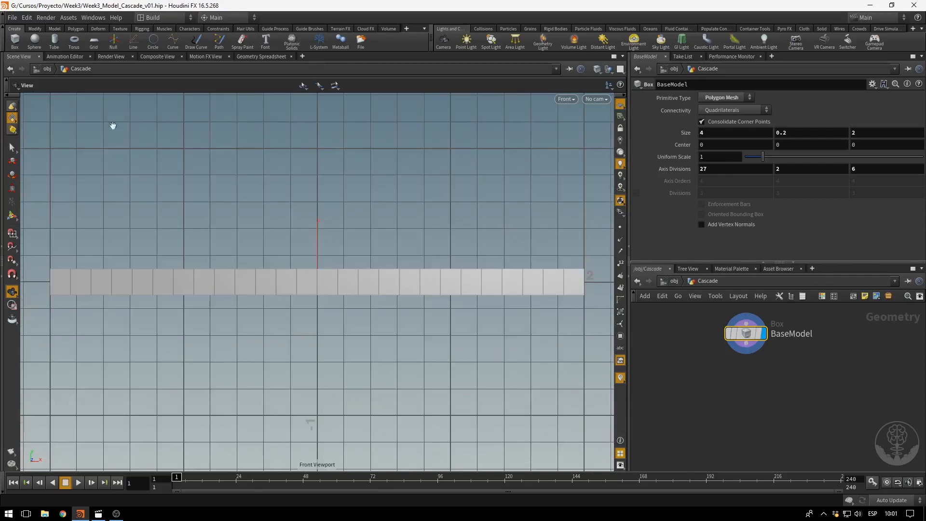
left_click(13, 151)
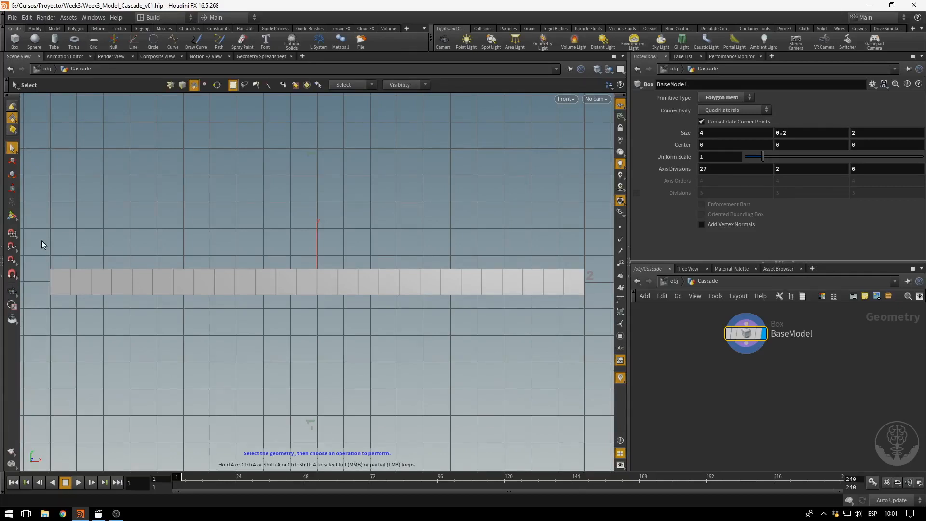
left_click_drag(40, 232, 492, 277)
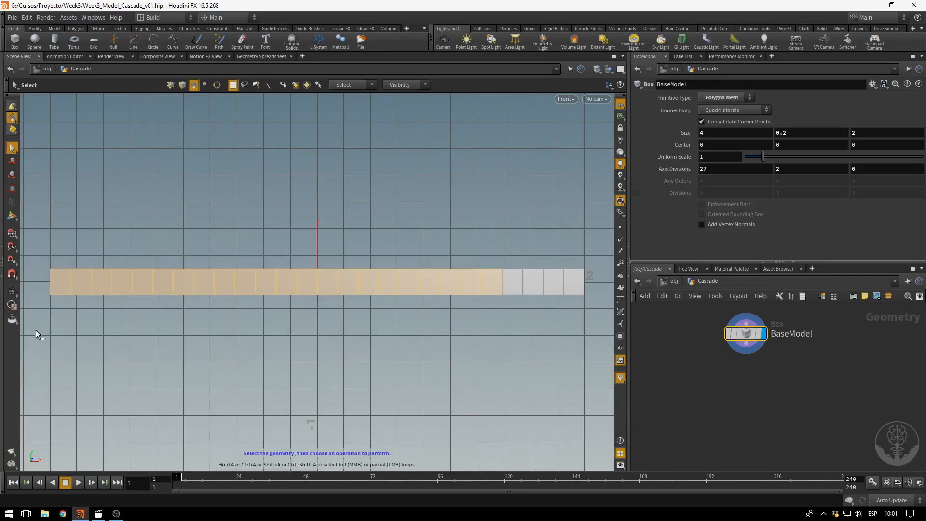
left_click_drag(38, 345, 540, 279)
key("Escape")
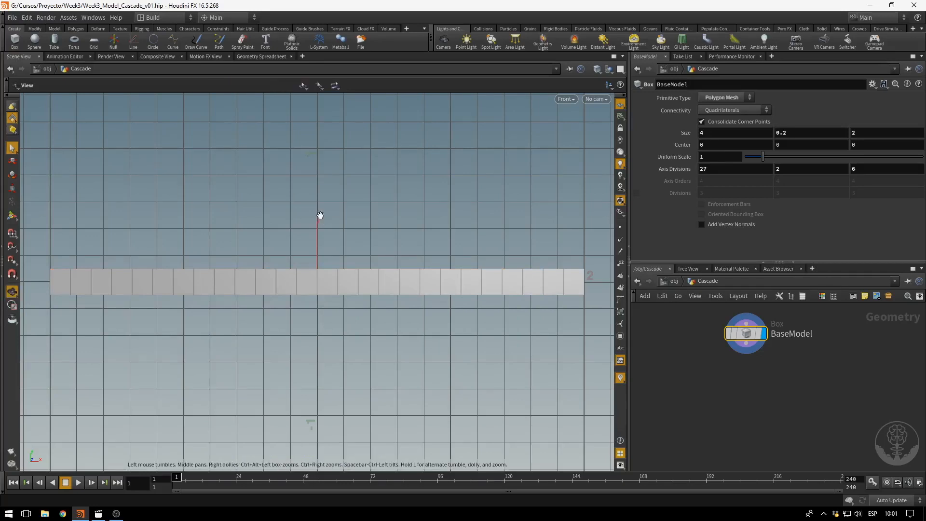
key("space+1")
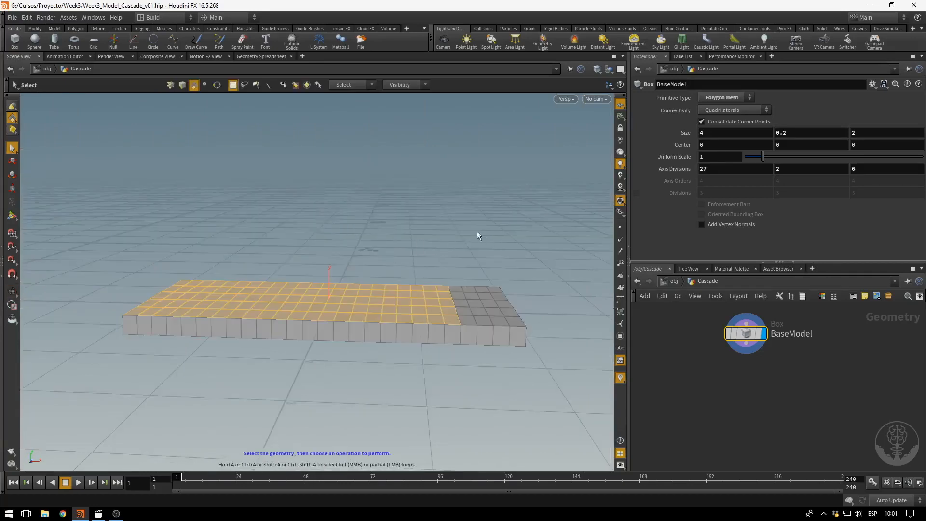
left_click_drag(476, 235, 124, 346)
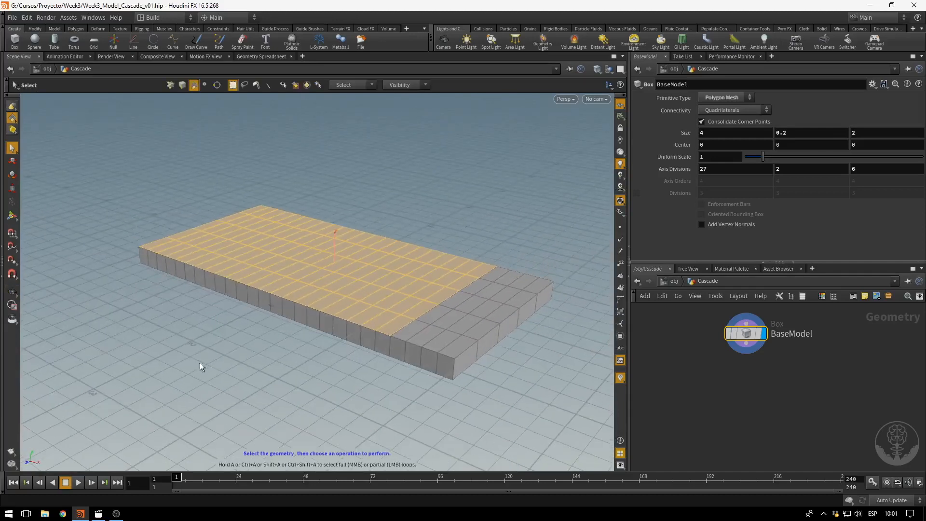
left_click(76, 29)
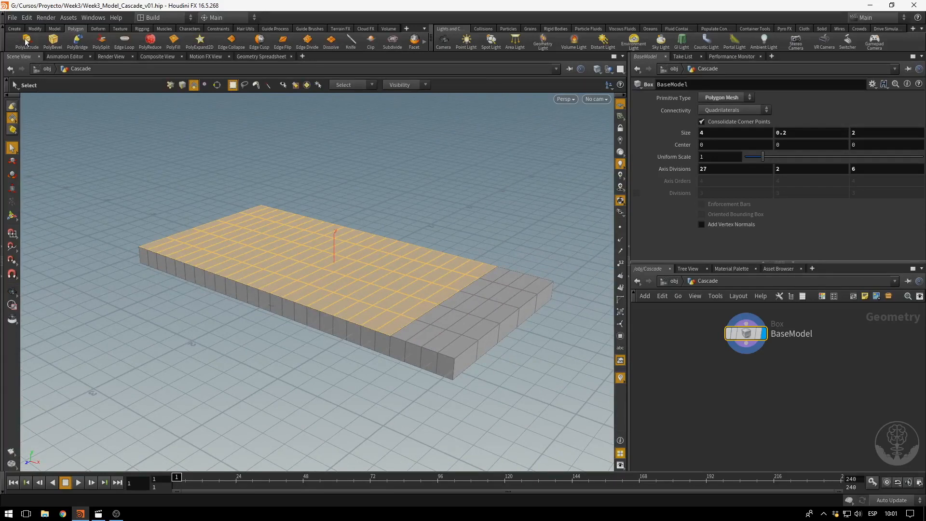
left_click(26, 41)
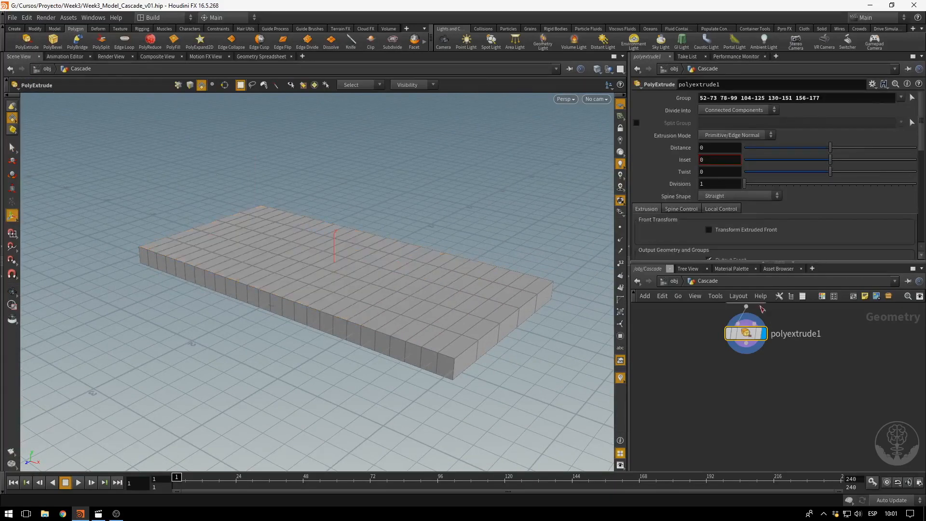
key("h")
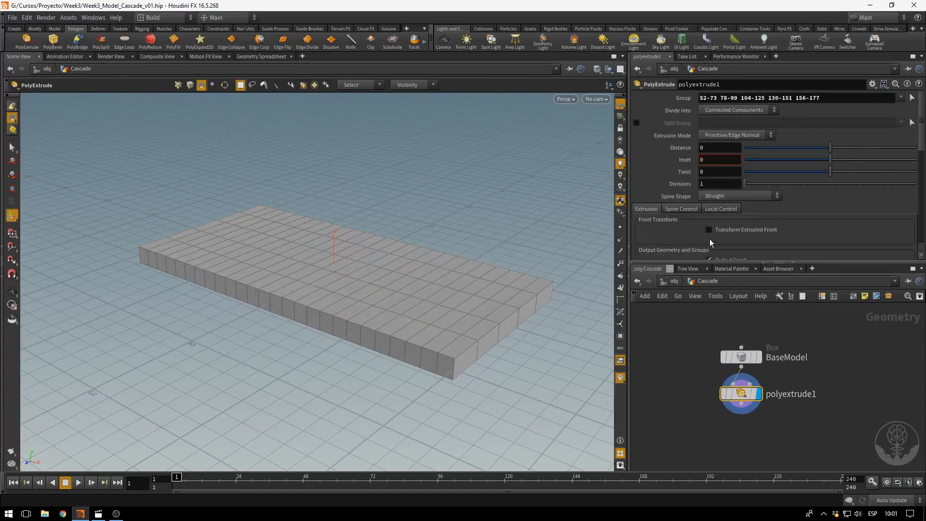
left_click_drag(742, 398, 743, 405)
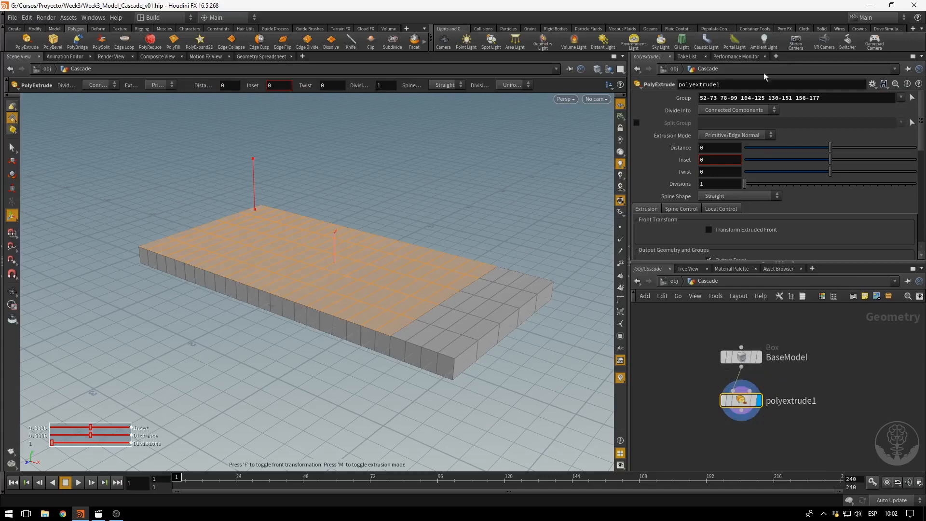
left_click_drag(829, 98, 668, 107)
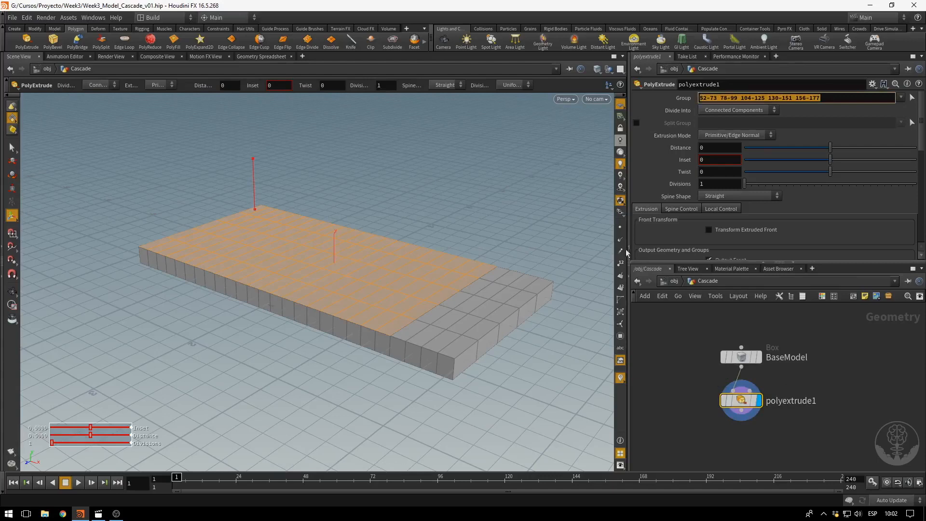
left_click(830, 148)
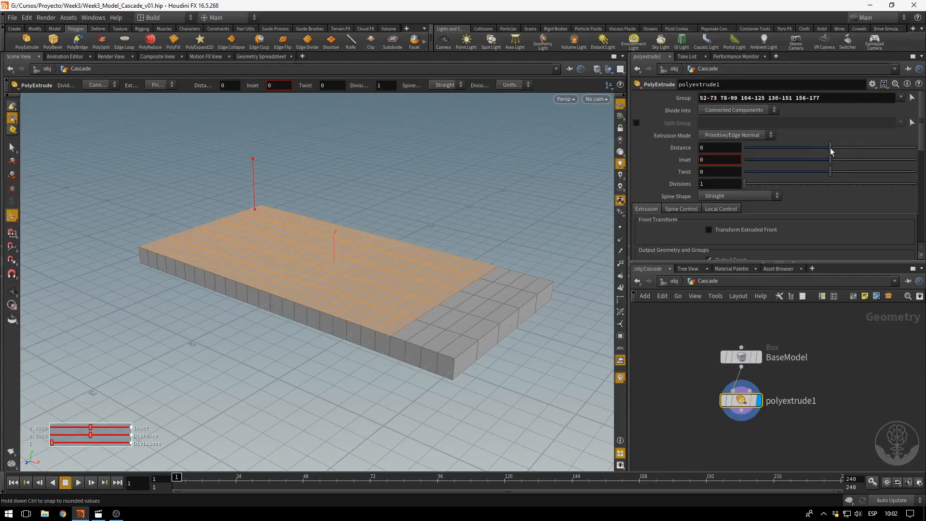
mouse_move(830, 151)
left_mouse_down()
mouse_move(886, 152)
mouse_move(840, 154)
left_mouse_up()
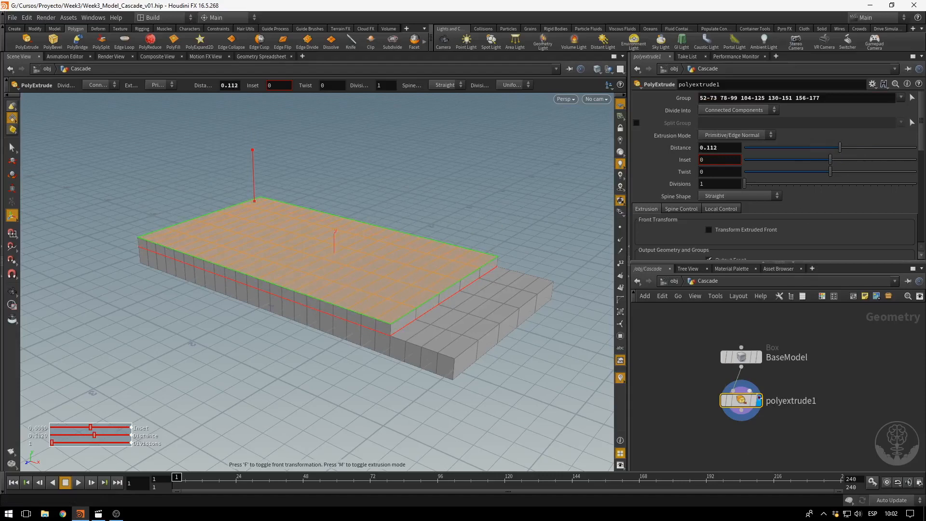
Rename the new extrude node as Step01.
double_click(788, 400)
type("Extrude")
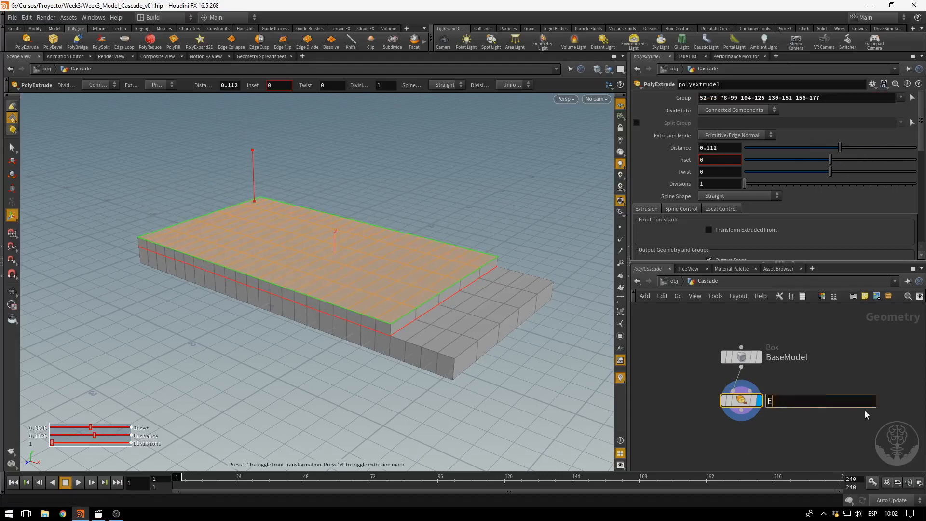
key("BackSpace")
key("BackSpace")
key("BackSpace")
key("BackSpace")
key("BackSpace")
key("BackSpace")
key("BackSpace")
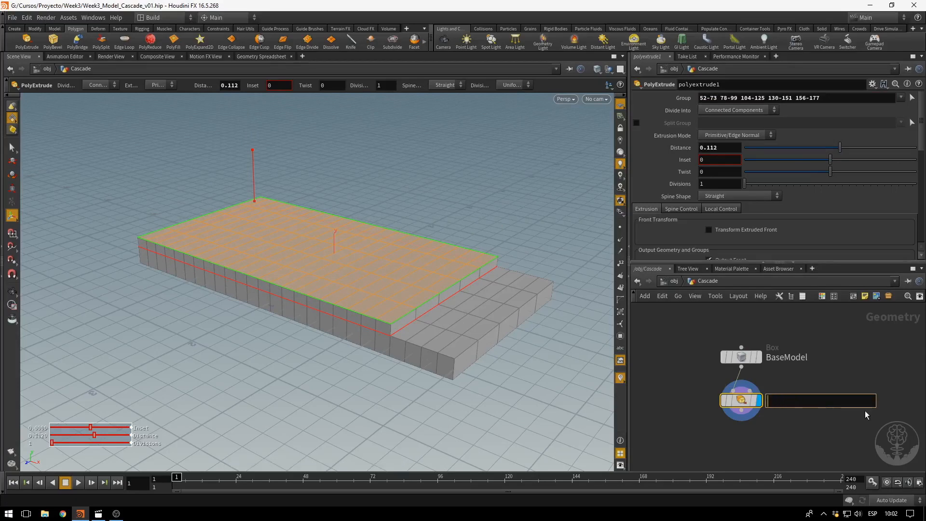
type("Step01")
key("Return")
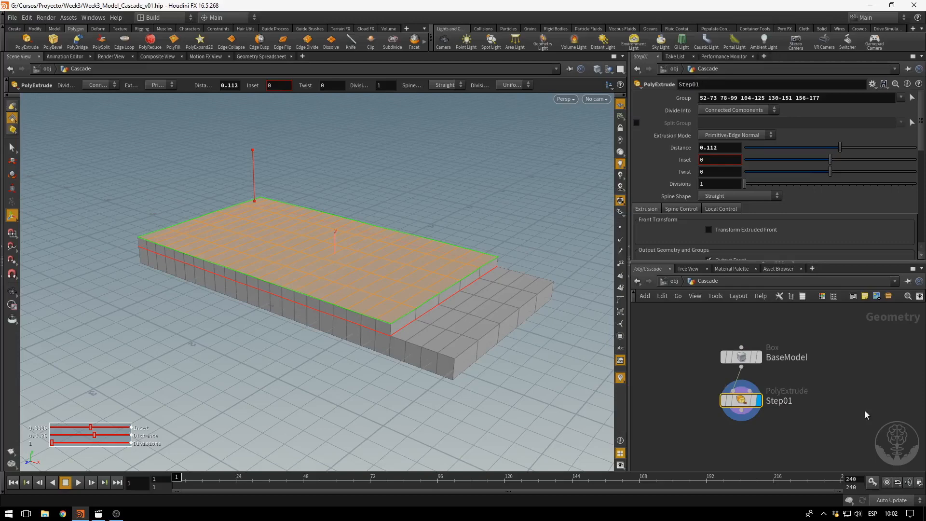
left_click_drag(390, 194, 376, 175)
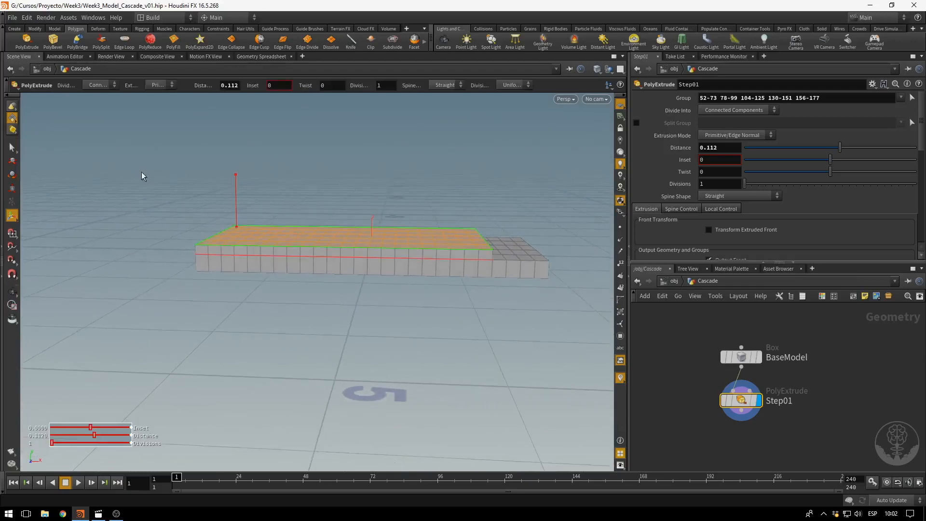
middle_click_drag(558, 187, 470, 307)
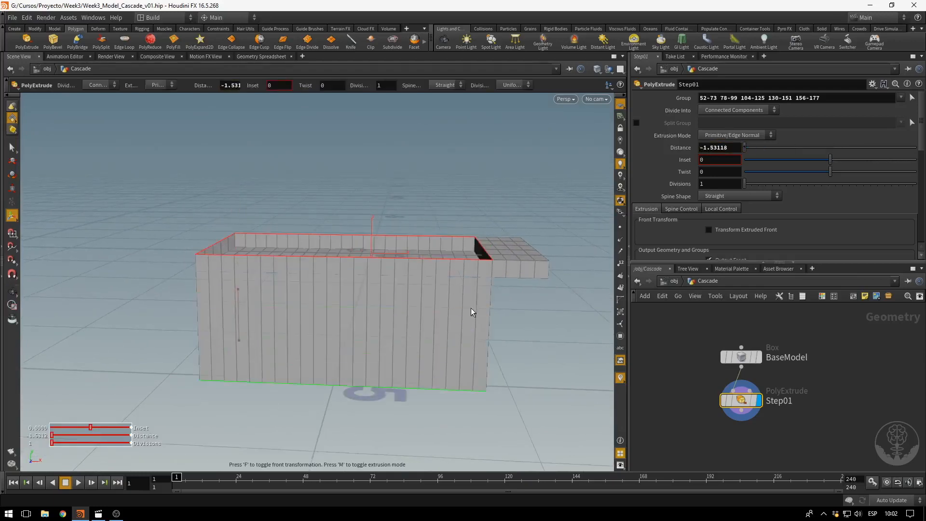
key("ctrl+z")
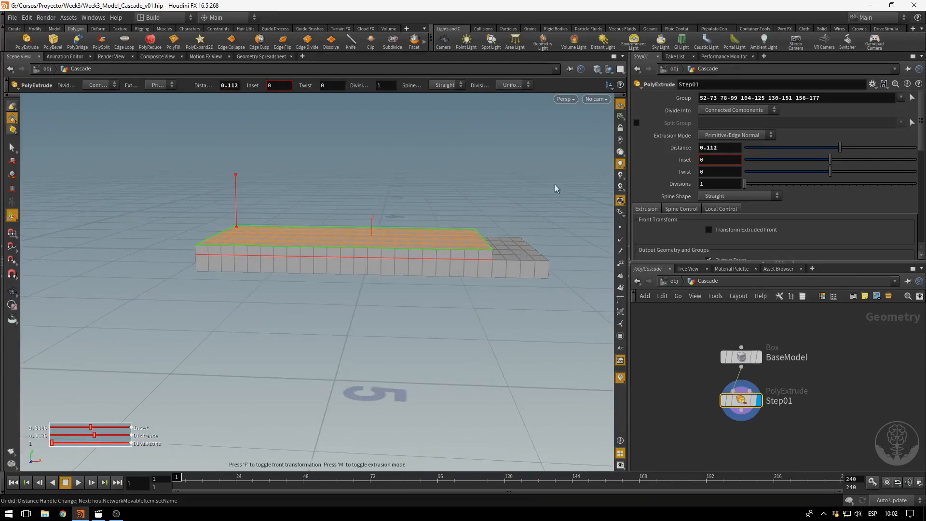
middle_click_drag(554, 186, 528, 203)
key("ctrl+z")
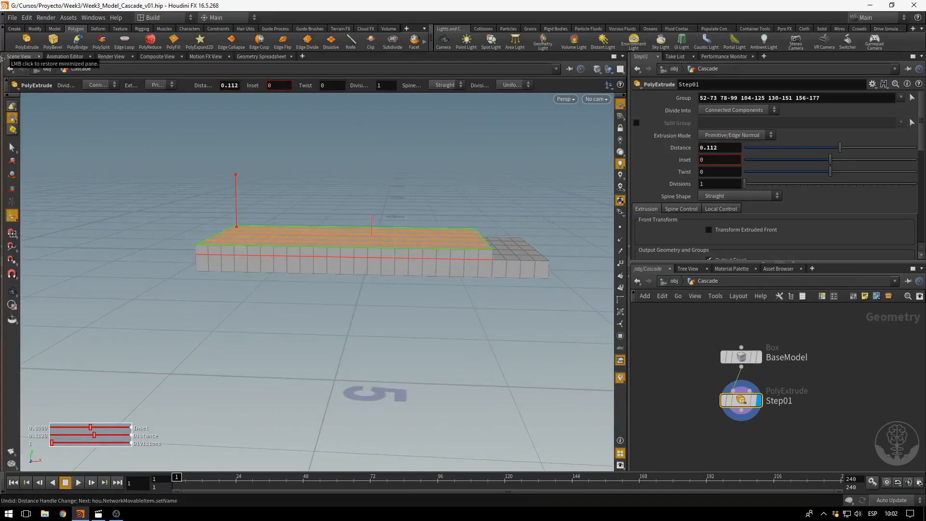
Extrude the raised top faces by 0.096 with PolyExtrude, leaving out the six columns nearest the lower end.
left_click(12, 147)
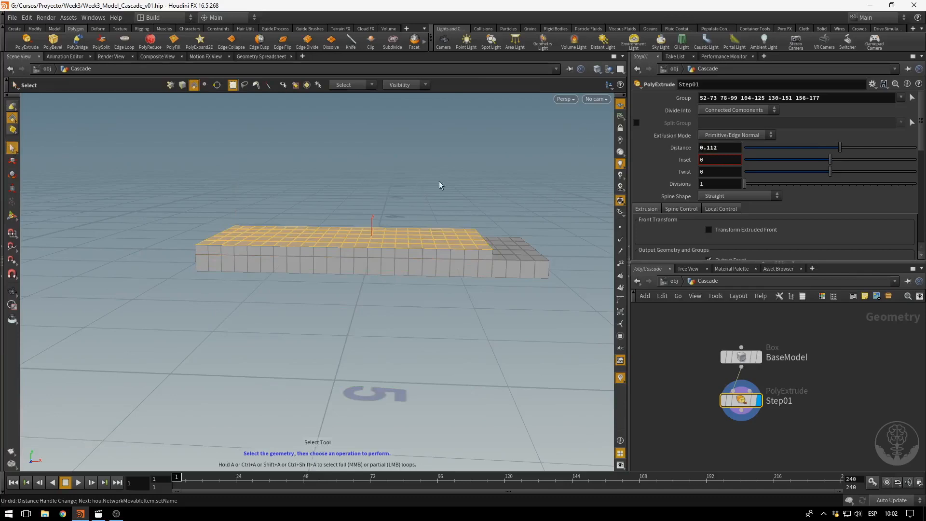
left_click_drag(562, 184, 410, 269)
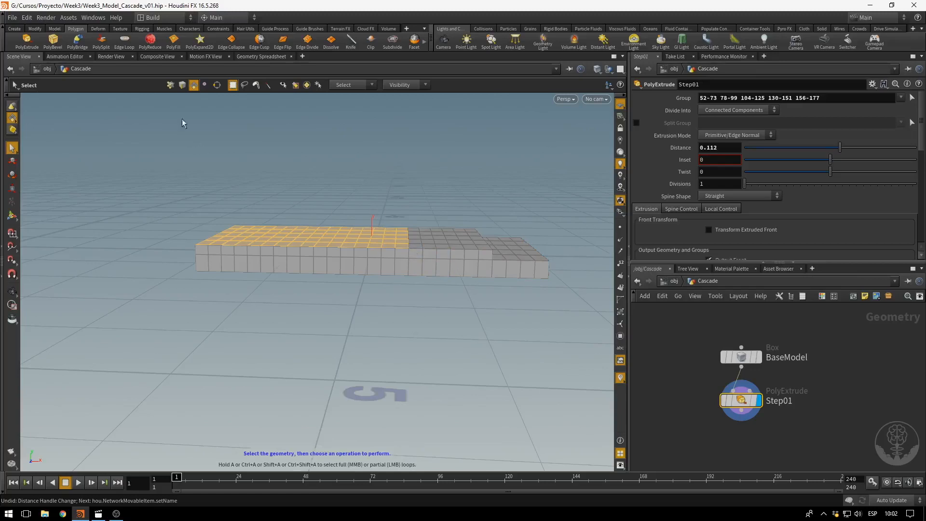
left_click(27, 43)
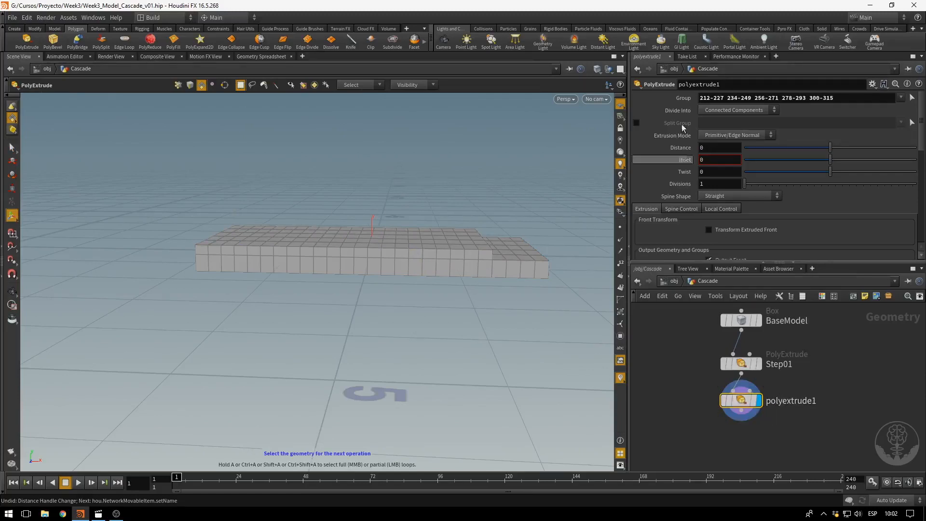
left_click_drag(830, 148, 838, 149)
Rename the second extrude node as Step02.
double_click(786, 399)
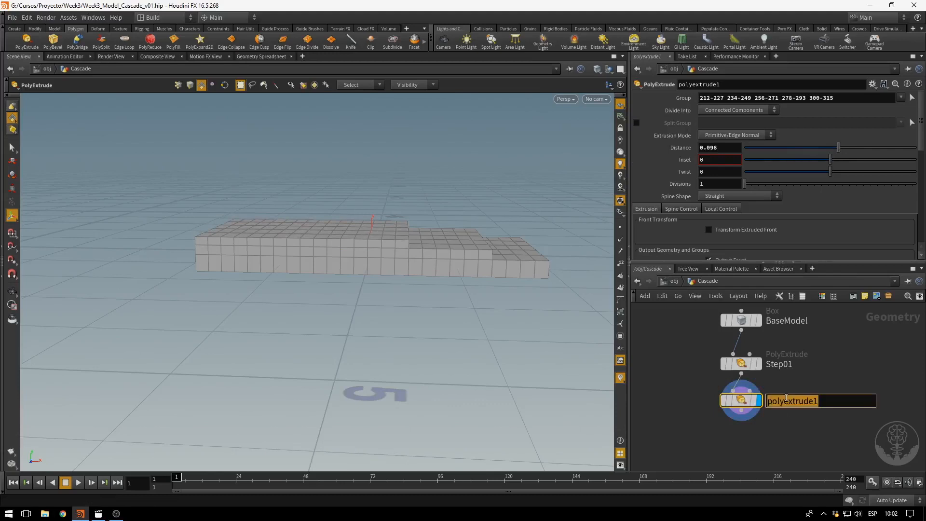
type("Step02")
key("Return")
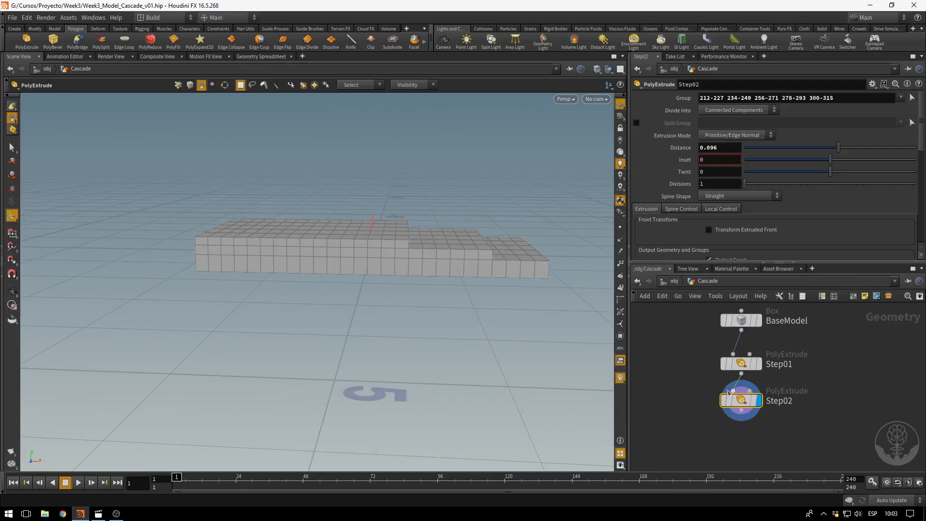
Add a PolyExtrude on the highest level's top faces, leaving out the three columns nearest the lower end.
mouse_move(741, 404)
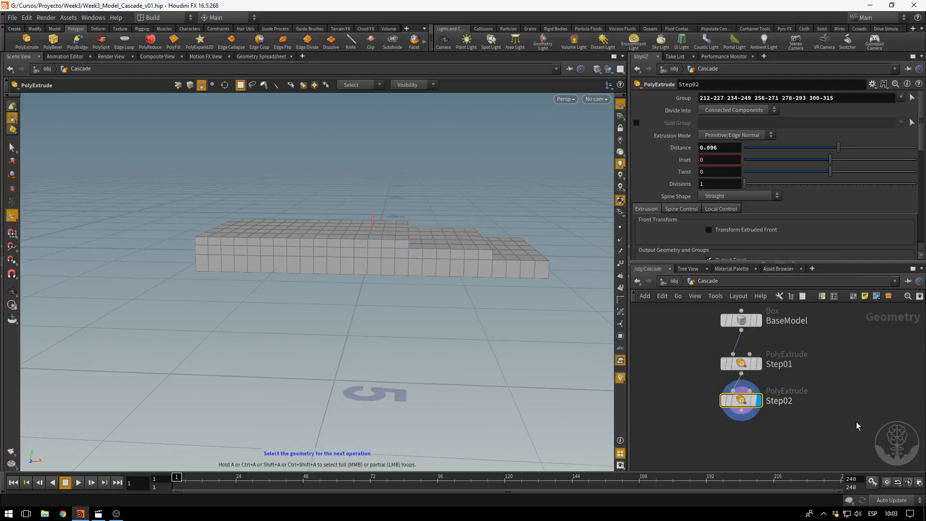
middle_click_drag(826, 427, 829, 406)
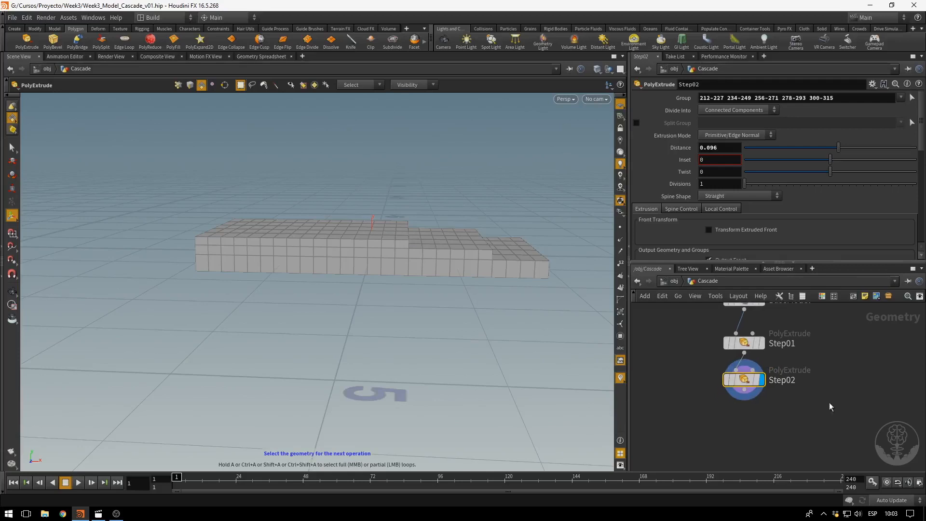
left_click(745, 380)
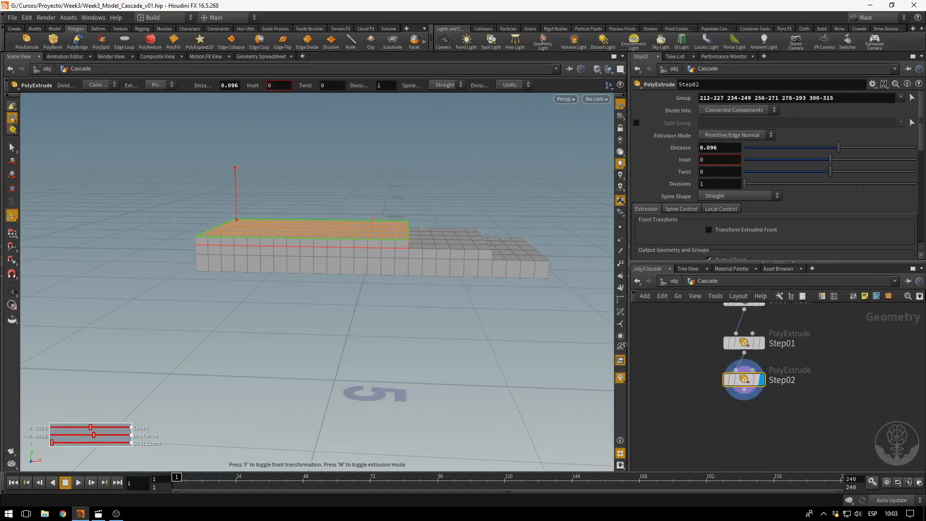
left_click(12, 147)
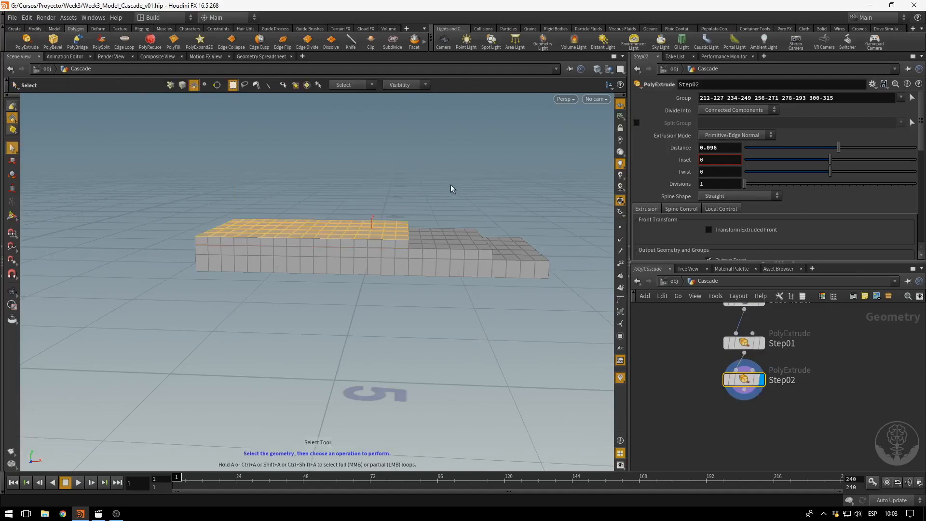
middle_click_drag(462, 194, 495, 172, "alt")
left_click_drag(490, 169, 404, 247)
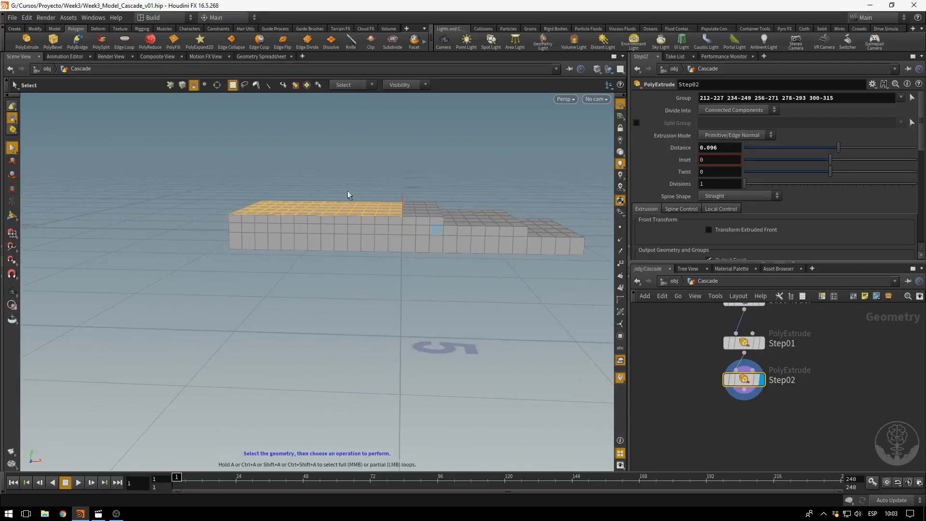
left_click(22, 45)
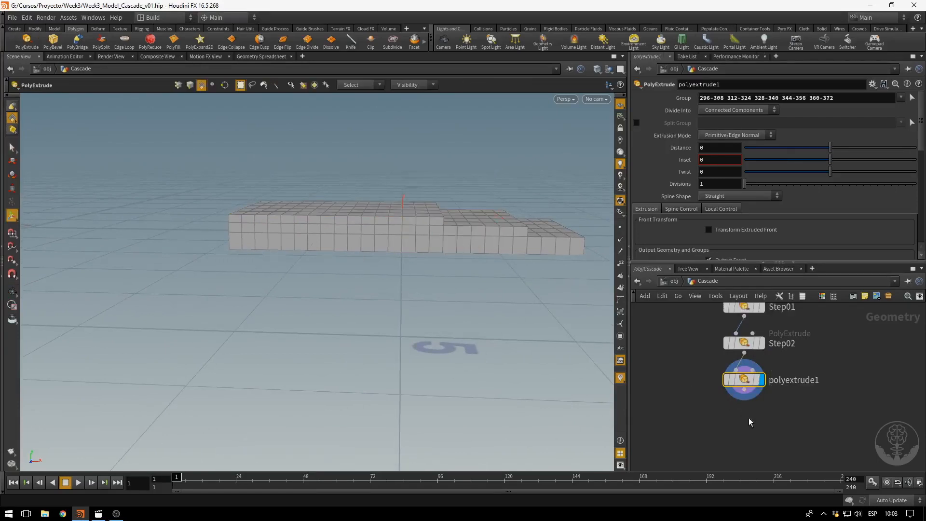
Rename the new extrude node as Step03 and set its distance to 0.101.
double_click(783, 380)
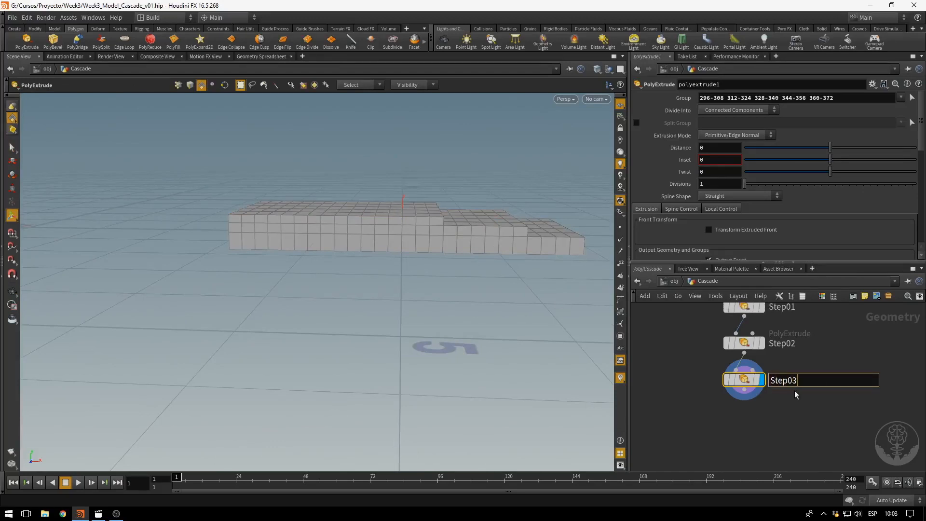
key("Return")
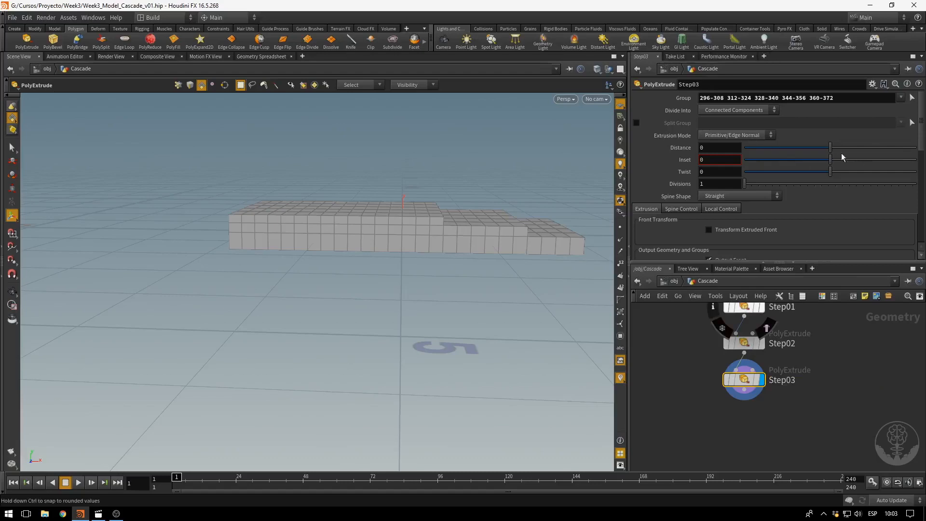
left_click_drag(829, 147, 839, 153)
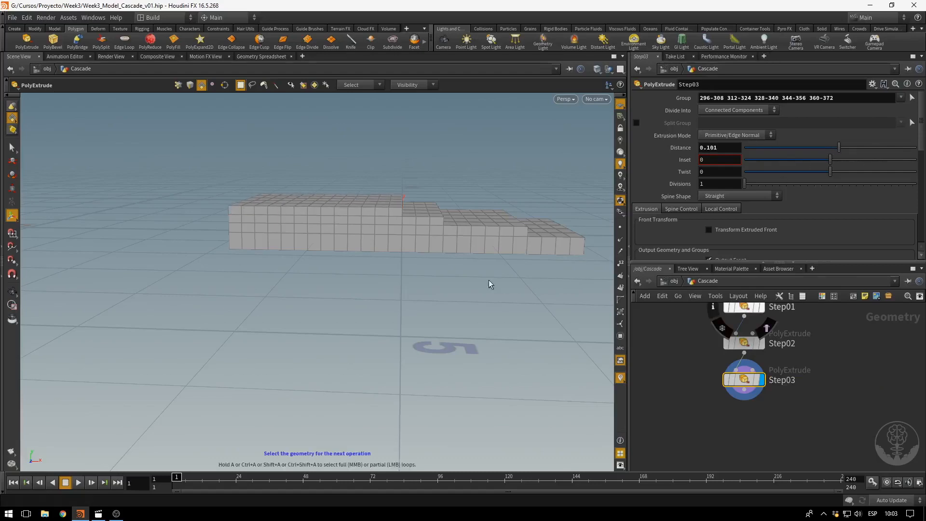
key("Return")
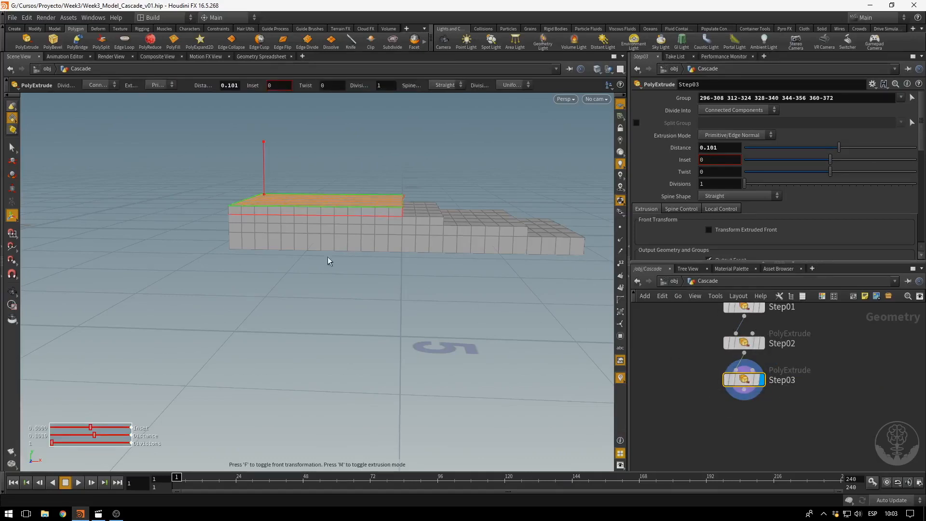
Extrude only the last three columns of top faces at the high end by 0.135 with PolyExtrude.
middle_click_drag(362, 297, 440, 333, "alt")
left_click_drag(375, 292, 379, 286, "alt")
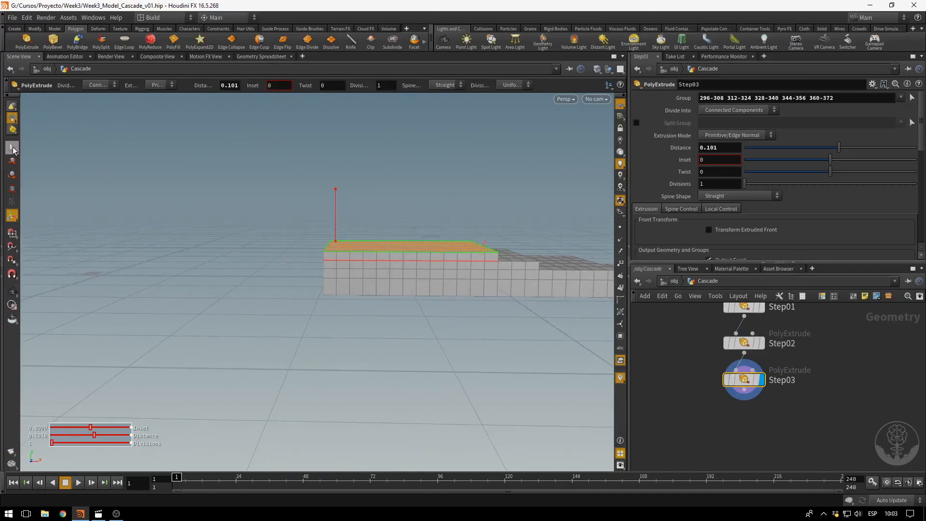
left_click(13, 148)
left_click_drag(547, 203, 381, 274)
key("ctrl+z")
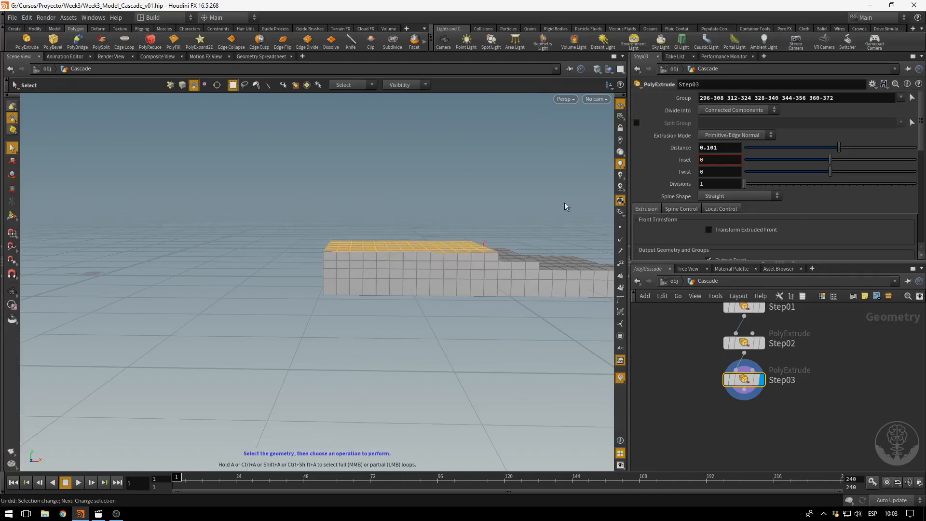
left_click_drag(557, 196, 368, 280)
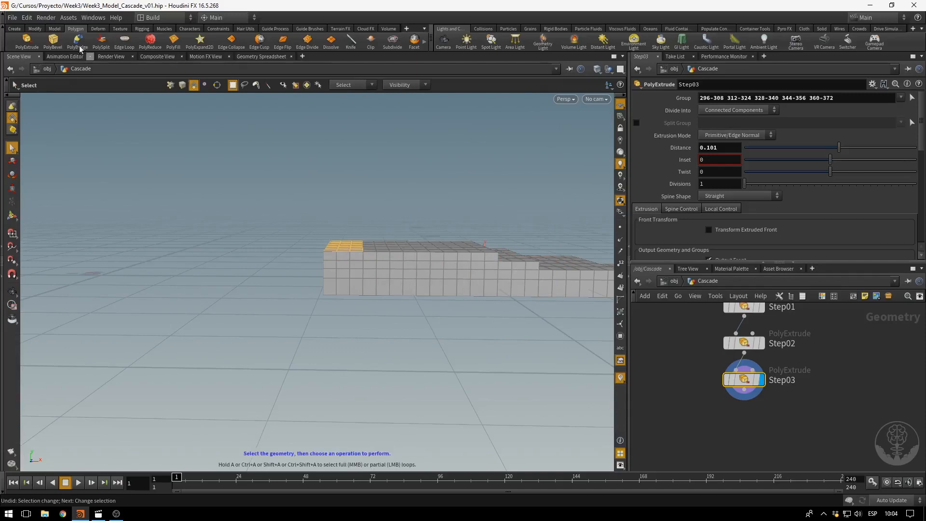
left_click(27, 40)
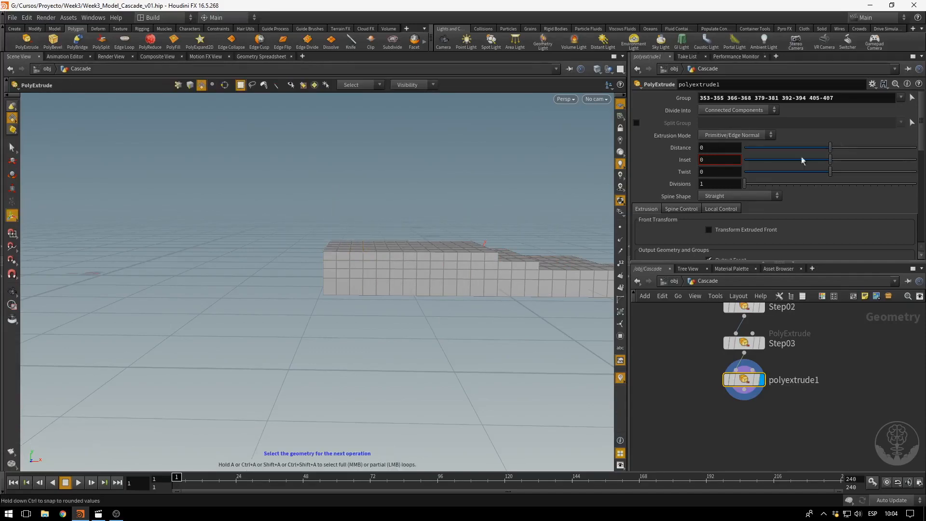
left_click_drag(835, 150, 842, 148)
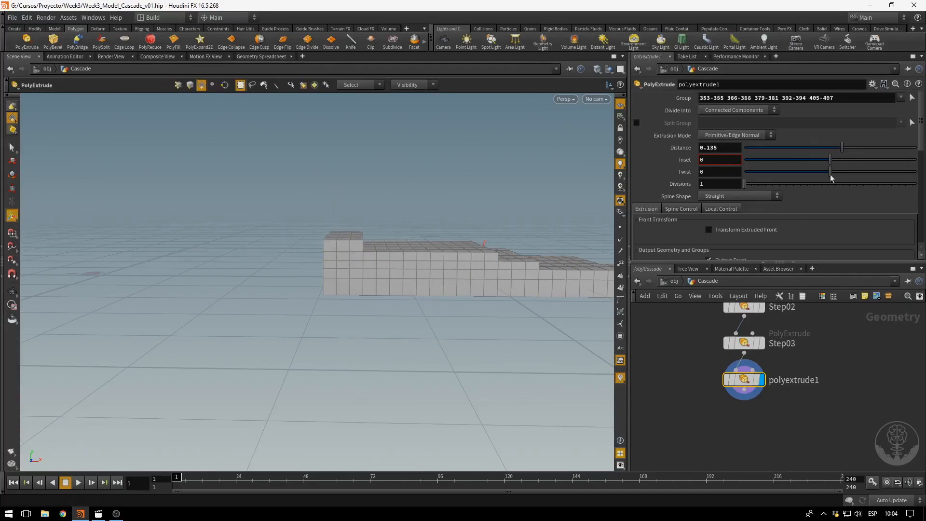
Rename the newest extrude node as Step04.
key("F2")
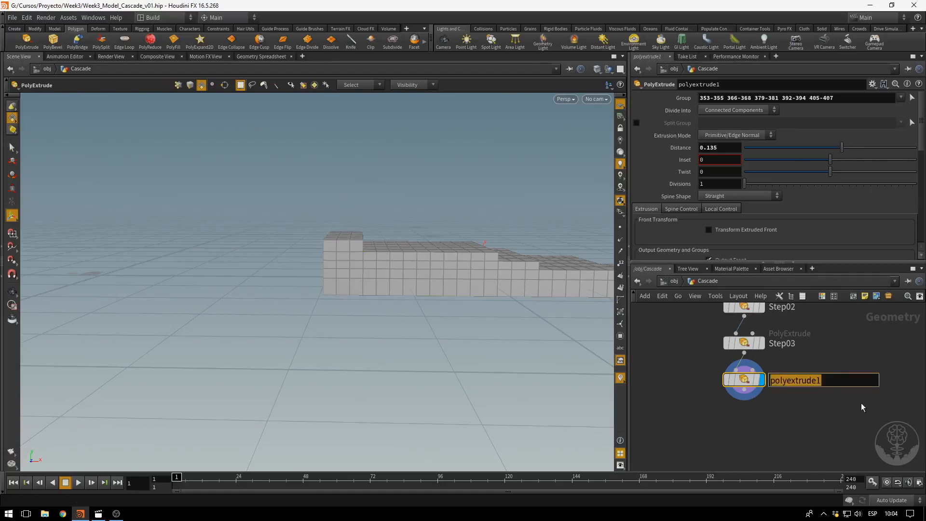
type("Step04")
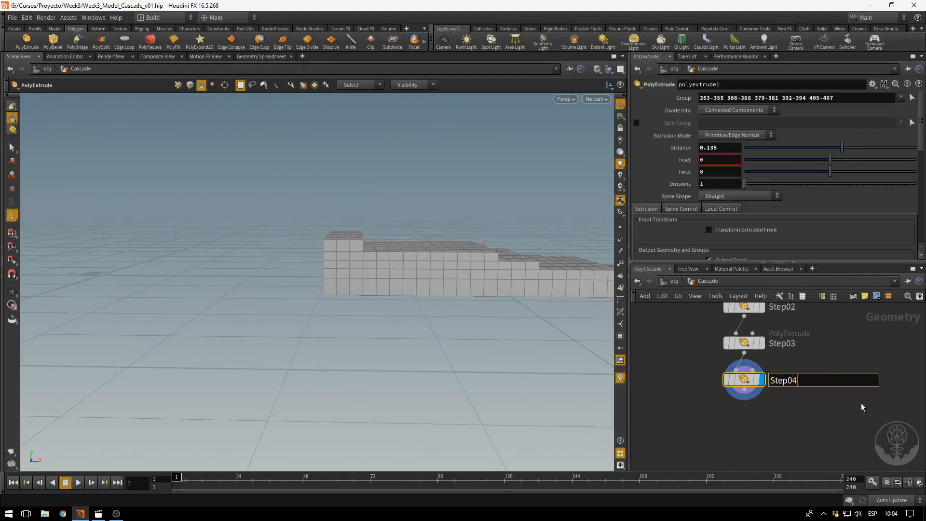
key("Return")
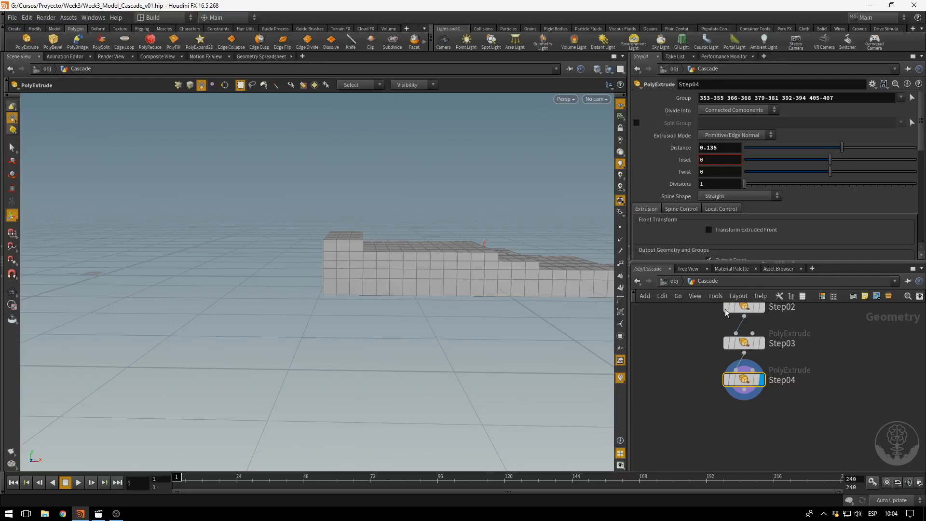
key("Escape")
left_click_drag(483, 352, 347, 366)
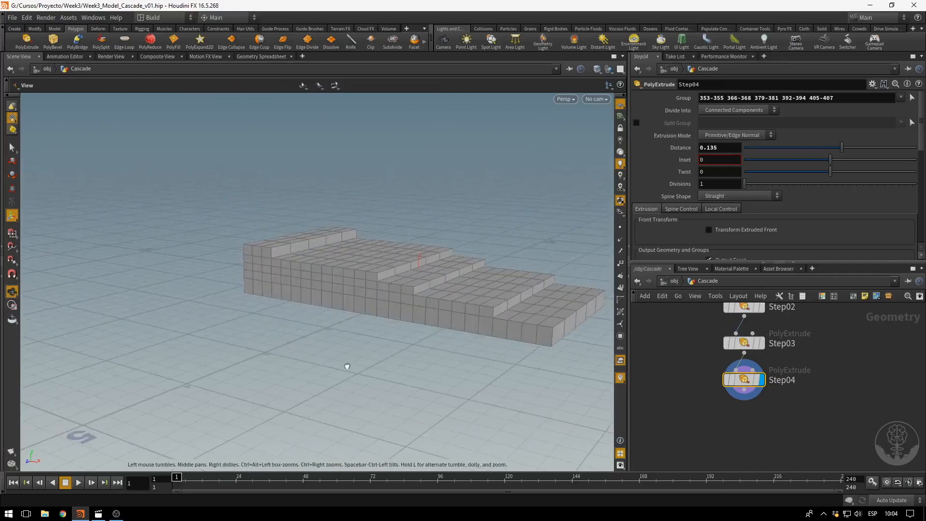
Set Step02's extrusion distance to 0.084 and slightly adjust Step03's distance.
middle_click_drag(808, 360, 794, 420)
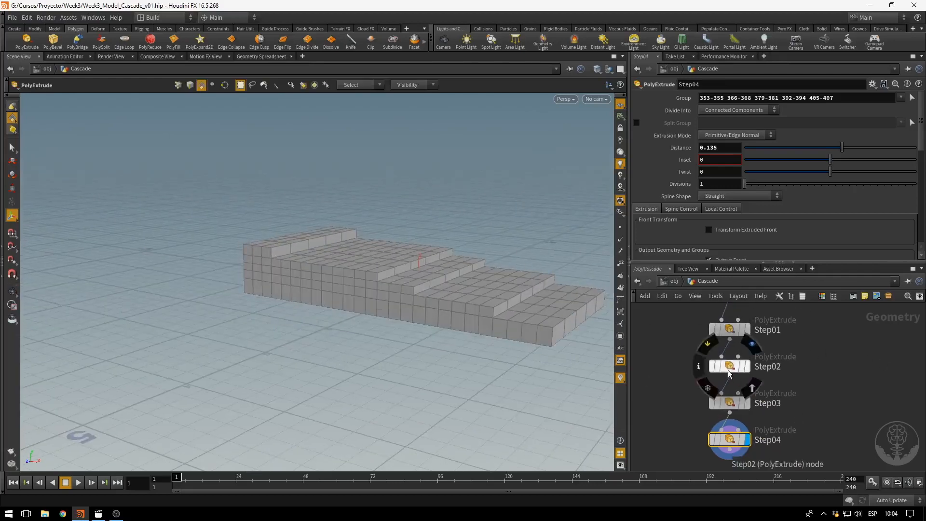
left_click(729, 374)
left_click_drag(840, 149, 837, 149)
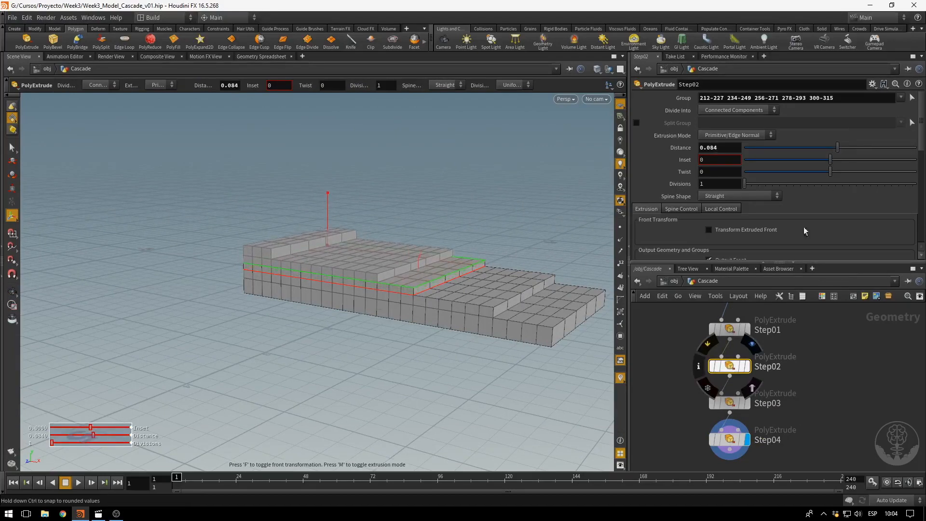
left_click(729, 402)
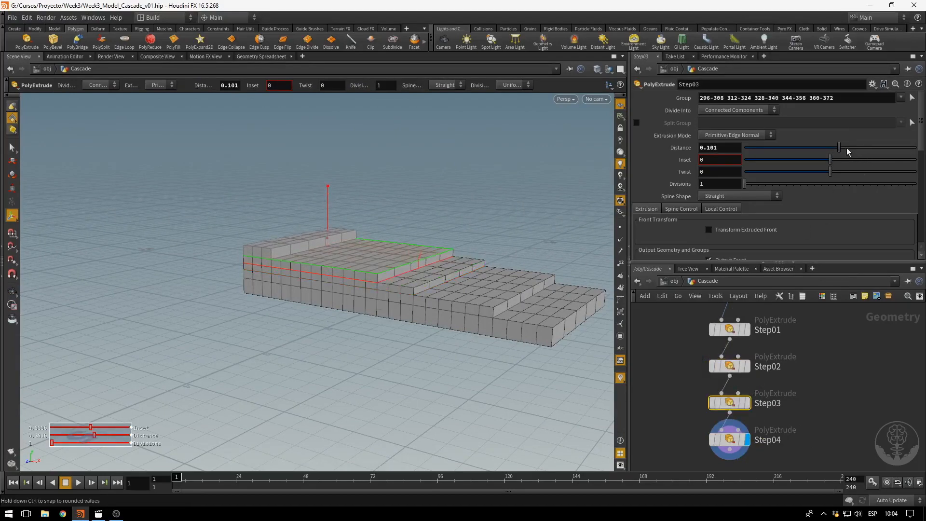
left_click_drag(836, 150, 840, 152)
Set Step04's extrusion distance to 0.107 and save the scene.
left_click(732, 436)
left_click_drag(451, 191, 403, 211, "alt")
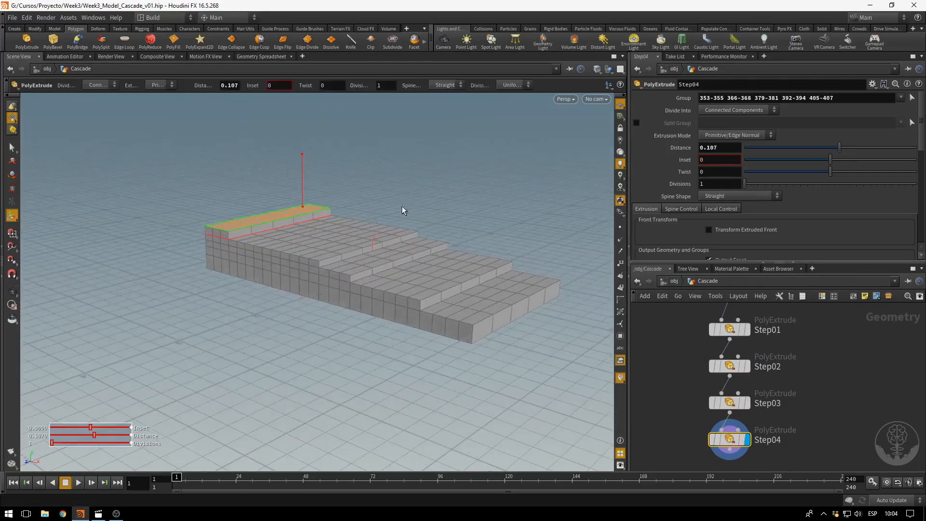
key("ctrl+s")
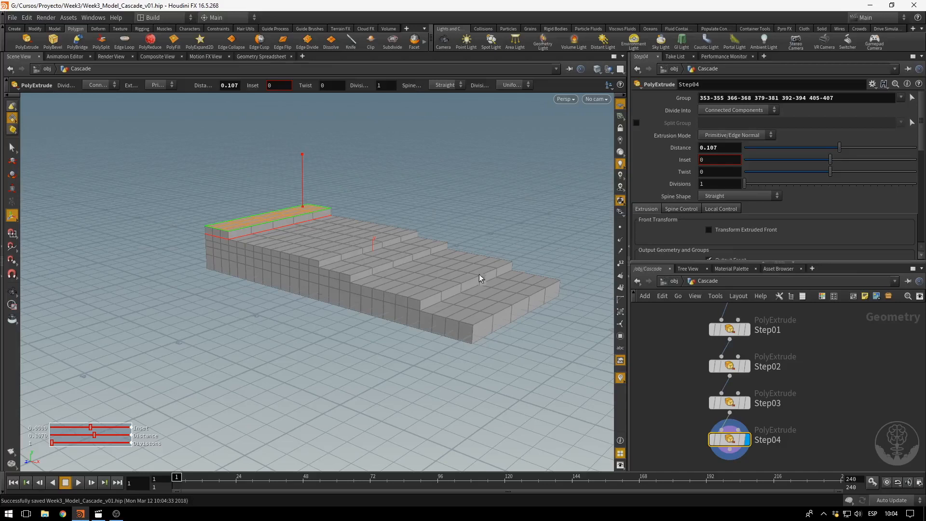
Select, from above, the points of the two lengthwise rows just inside the long edges of the riverbed.
left_click_drag(541, 214, 488, 238)
key("Return")
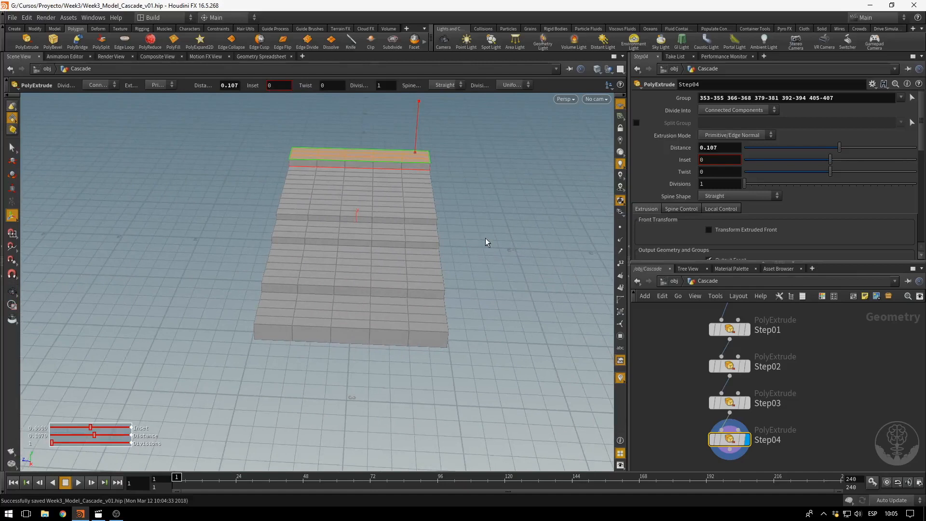
key("space+2")
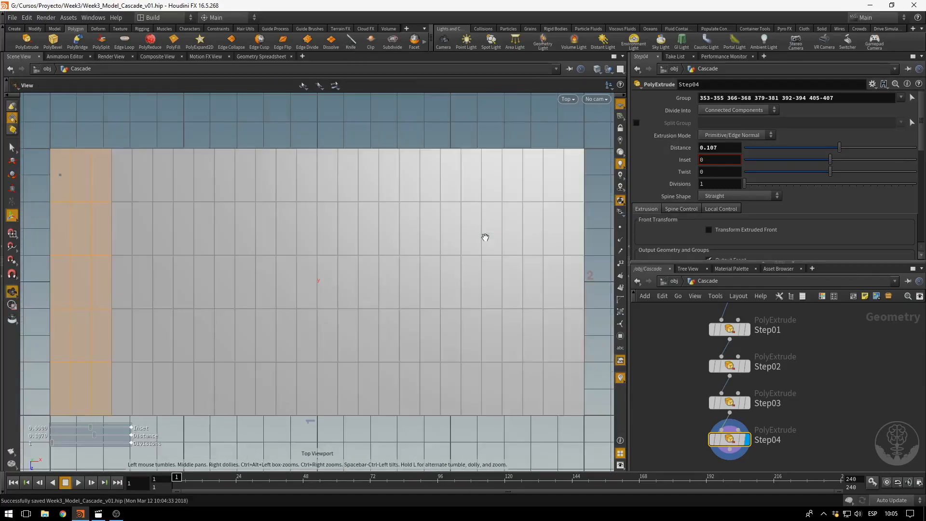
key("Return")
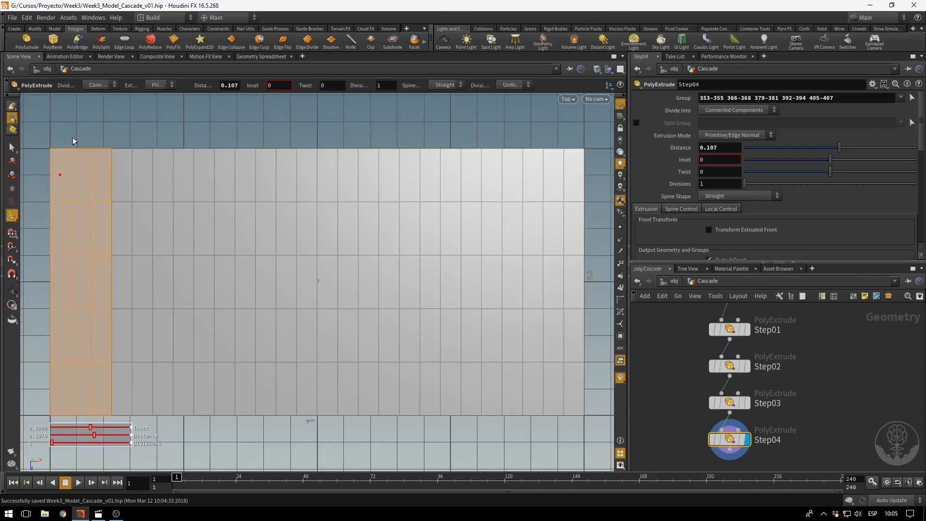
key("Return")
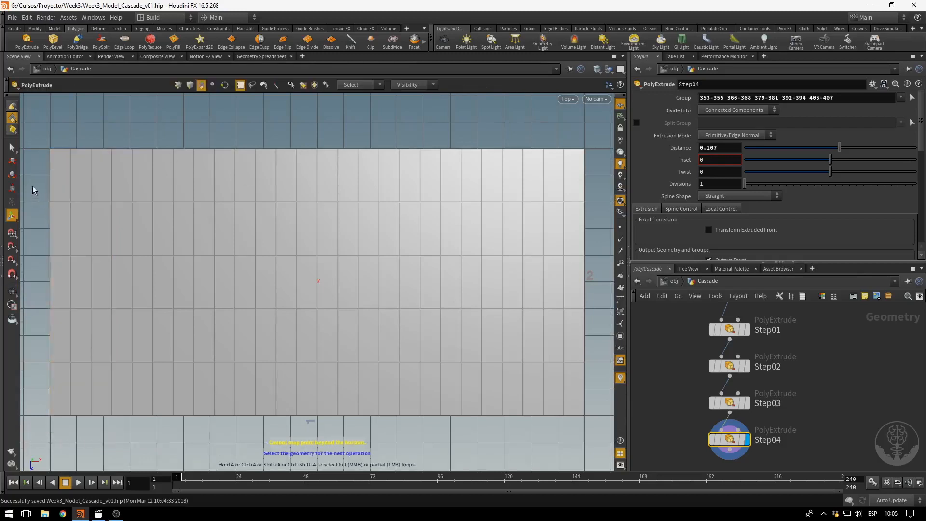
left_click(178, 85)
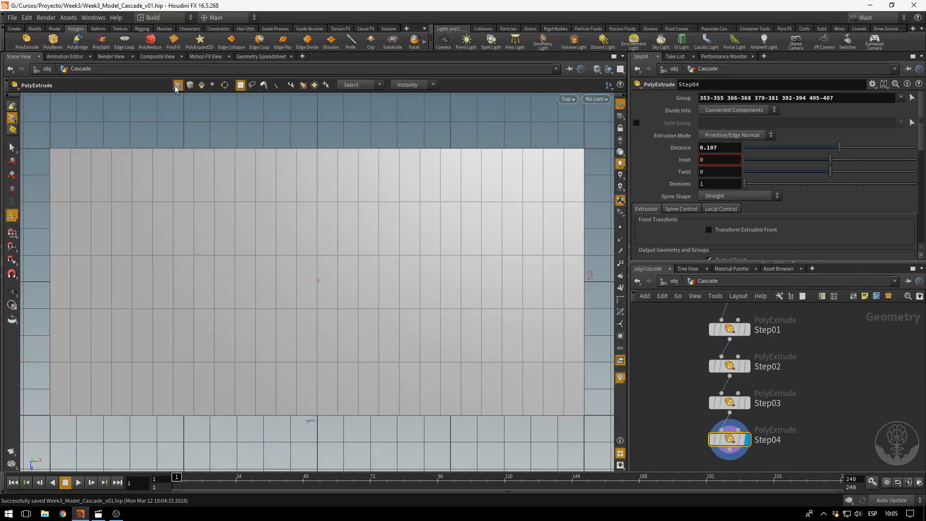
left_click_drag(33, 188, 596, 225)
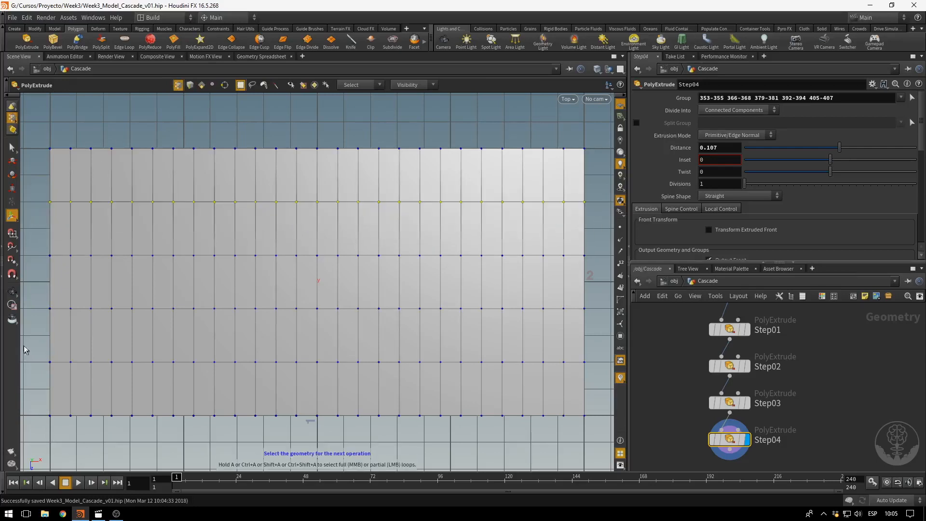
left_click_drag(37, 348, 595, 386)
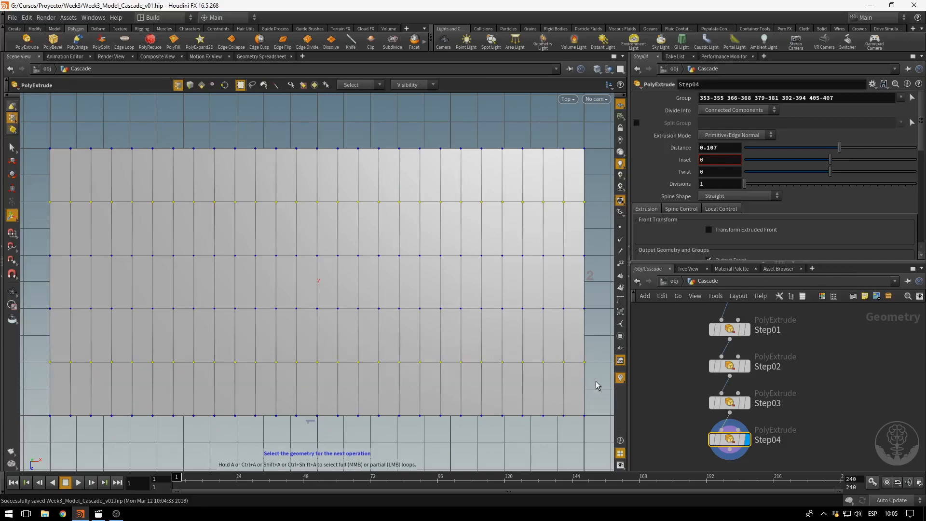
Scale the selected point rows outward along Z to about 1.486 and bypass the resulting edit node.
left_click(12, 189)
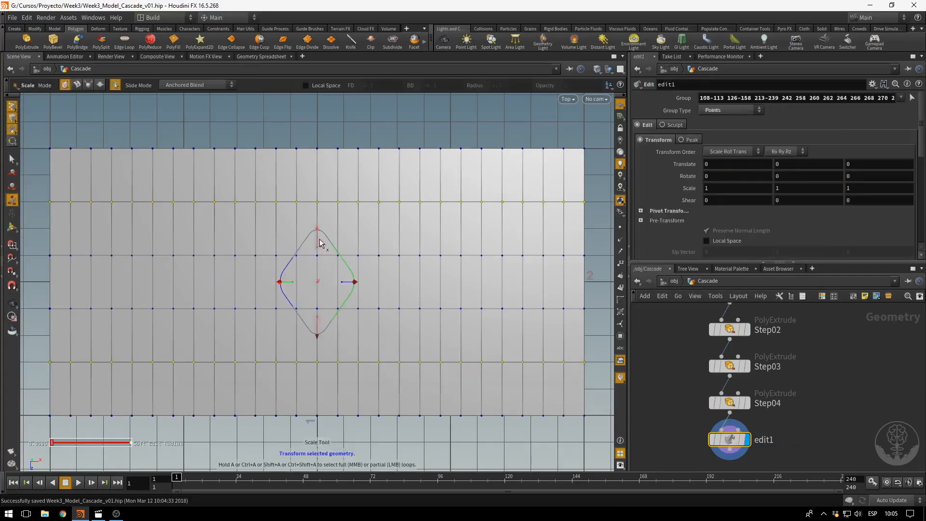
left_click_drag(319, 235, 320, 219)
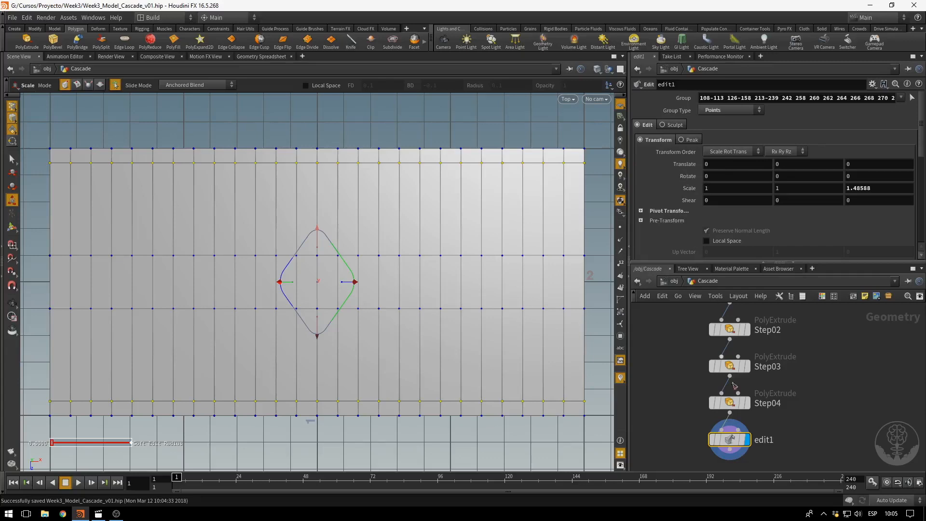
mouse_move(726, 443)
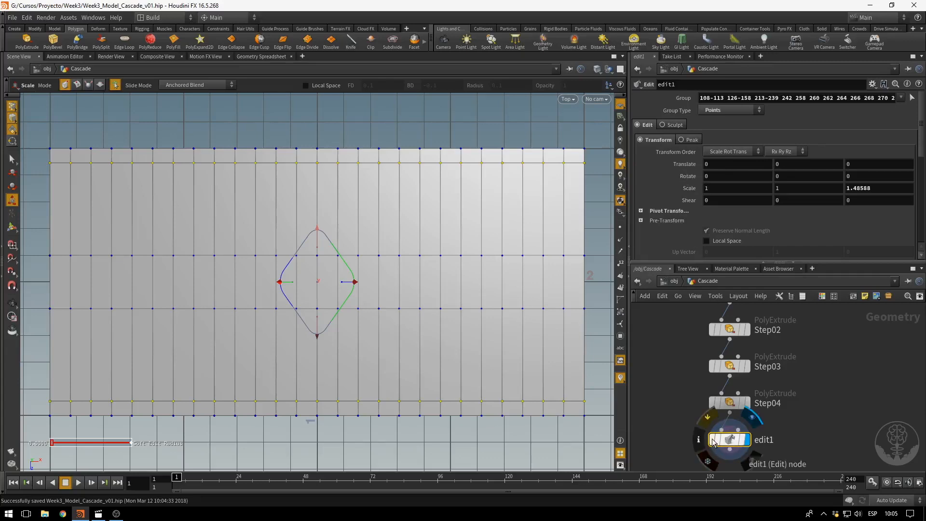
left_click(713, 442)
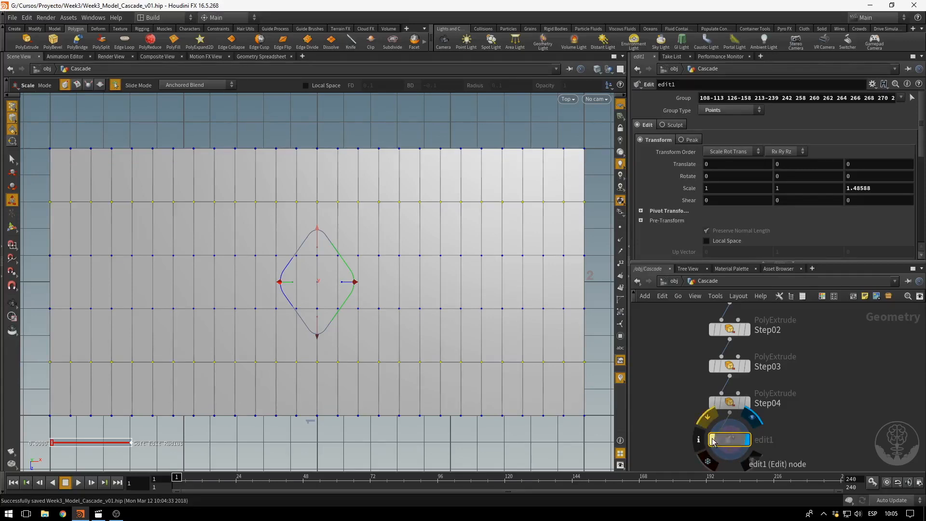
Re-enable the edit node and scale the points of the two innermost lengthwise rows outward along Z to about 3.441.
left_click(713, 440)
left_click(713, 440)
left_click(714, 440)
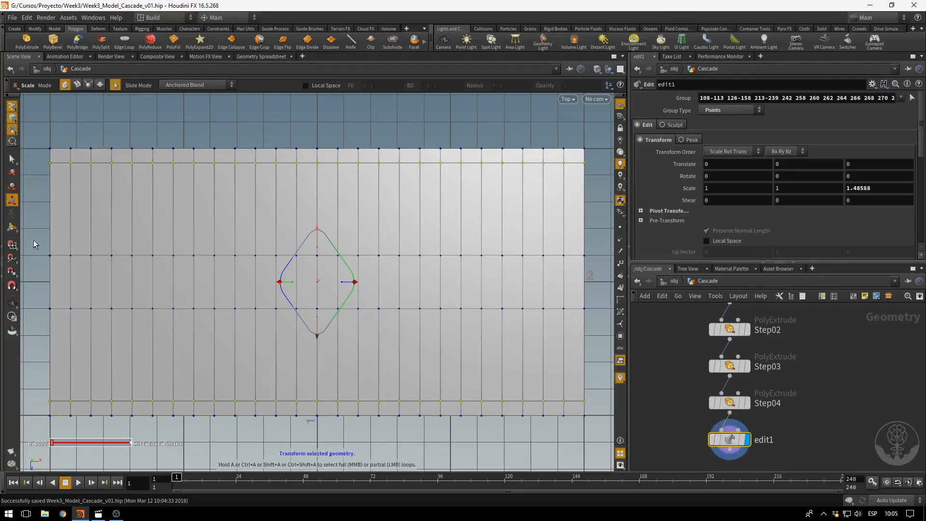
left_click_drag(28, 236, 603, 330)
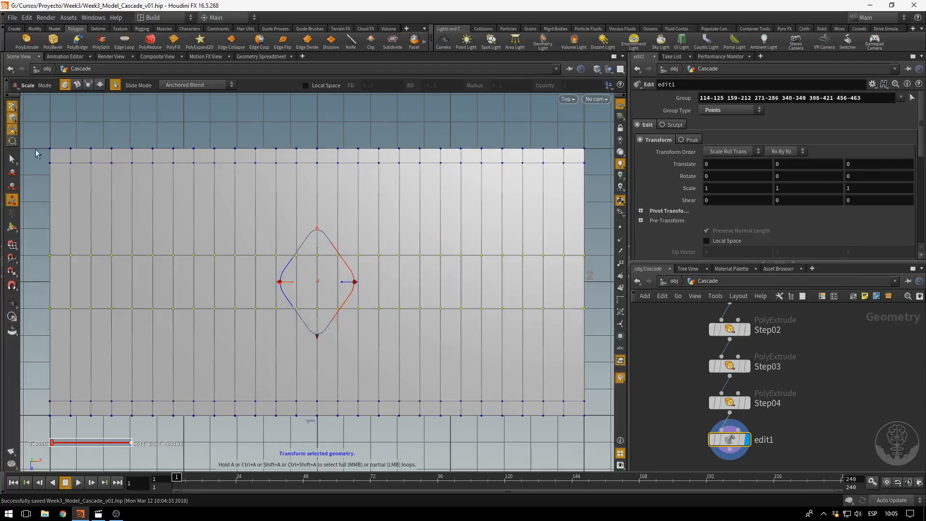
left_click(12, 226)
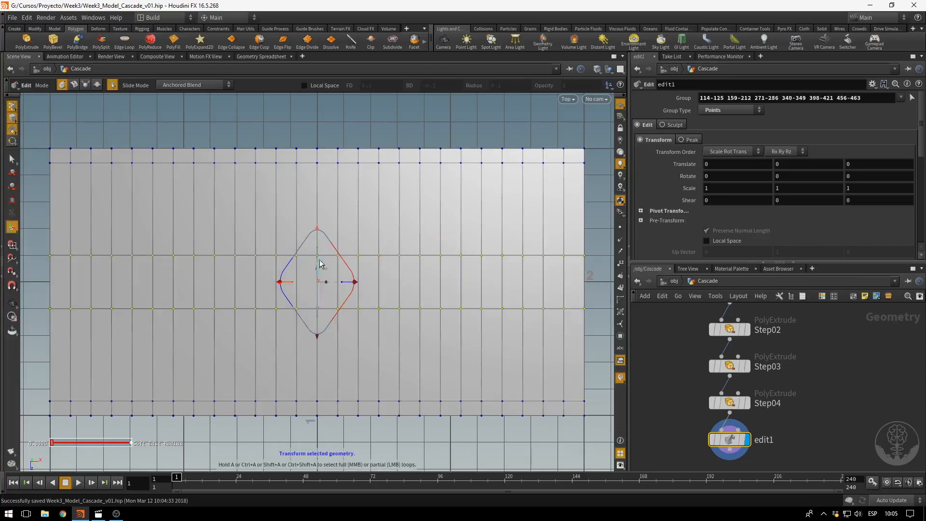
left_click_drag(317, 238, 340, 139)
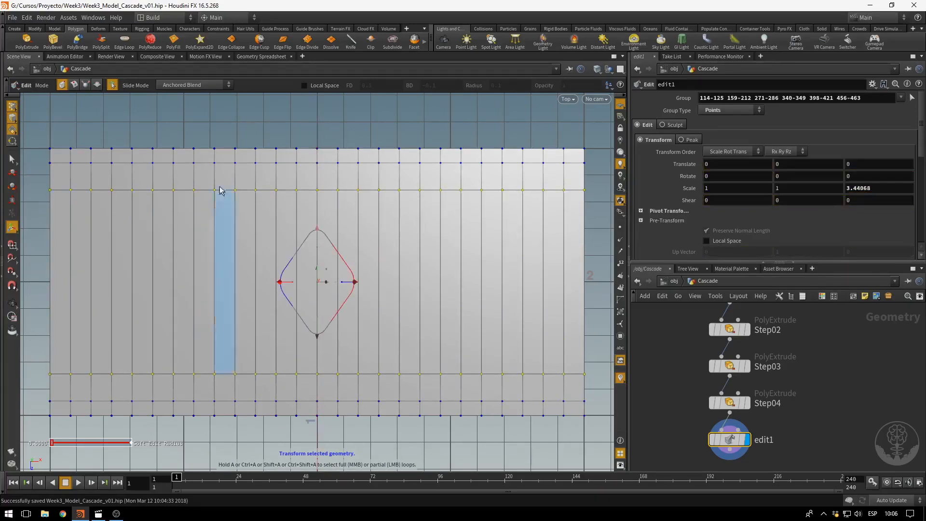
Select the full lengthwise strip of central faces on top of the riverbed, from the upper end to the lowest step.
key("space+1")
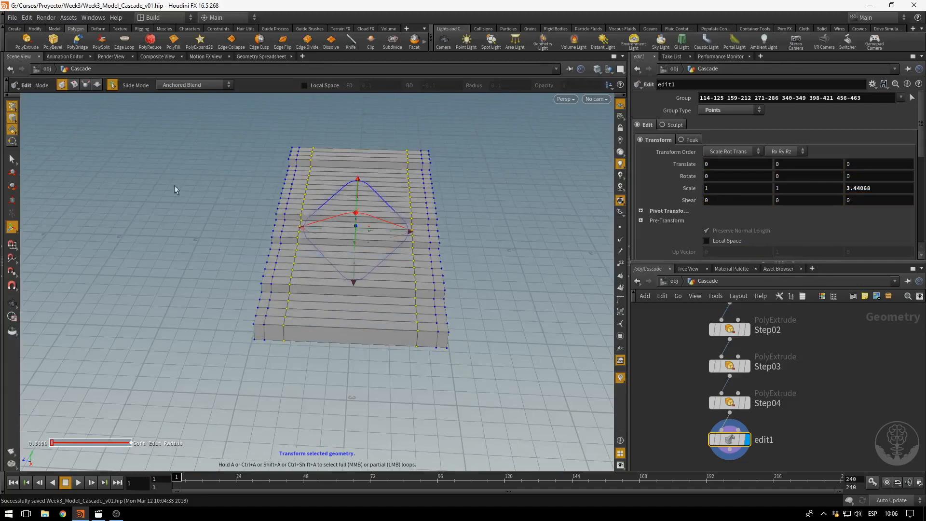
key("space")
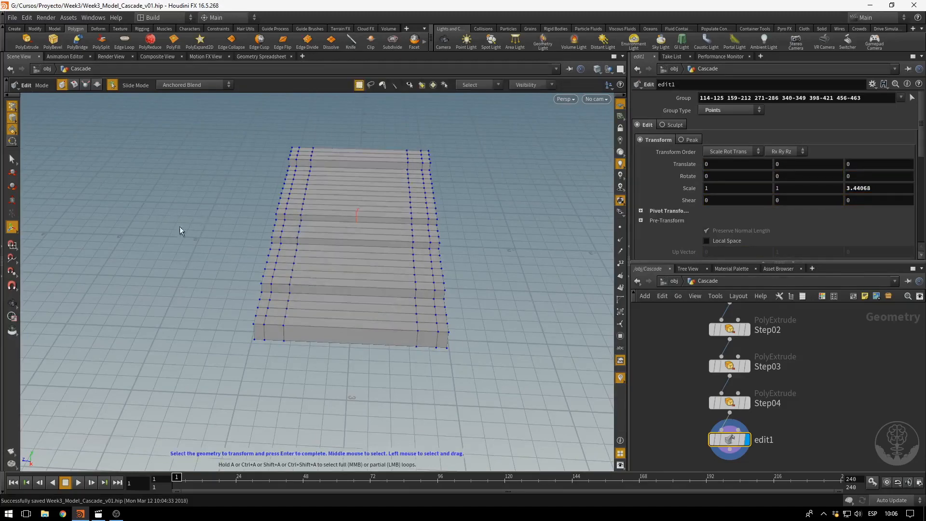
left_click_drag(179, 227, 233, 314)
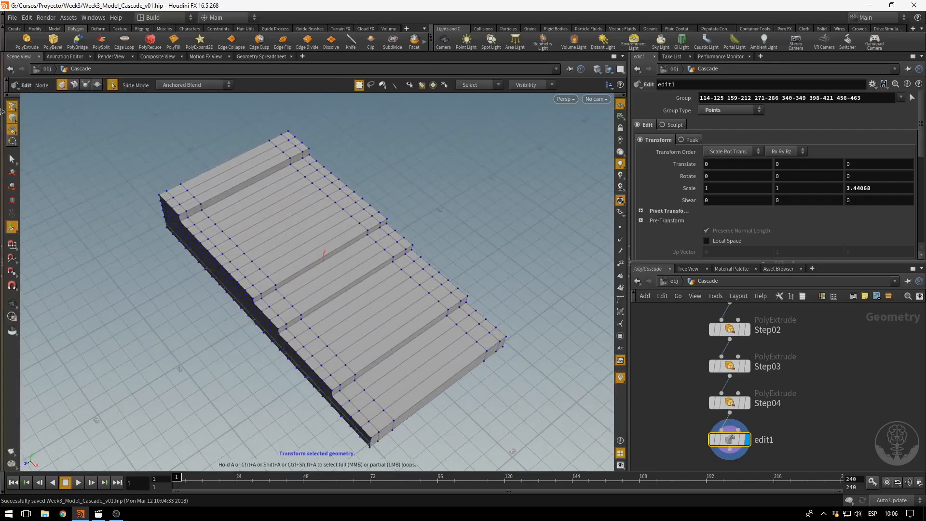
key("s")
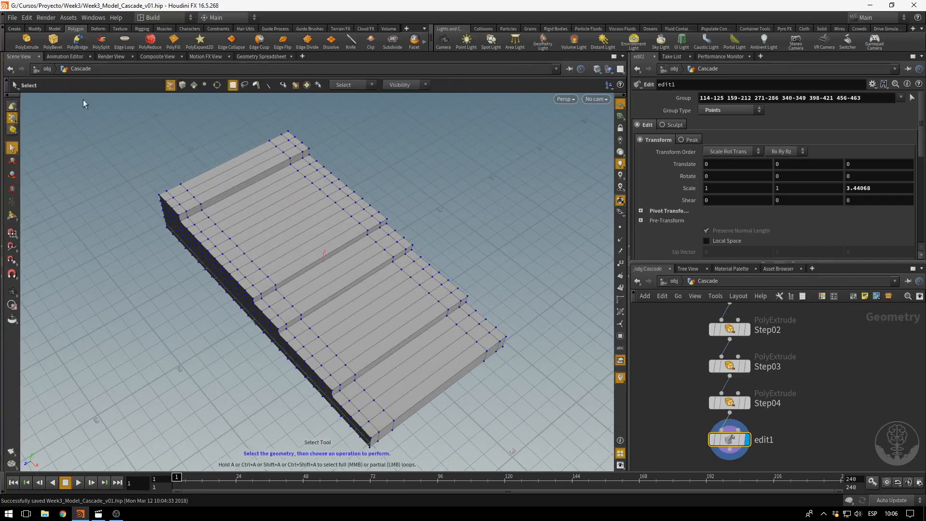
left_click(194, 86)
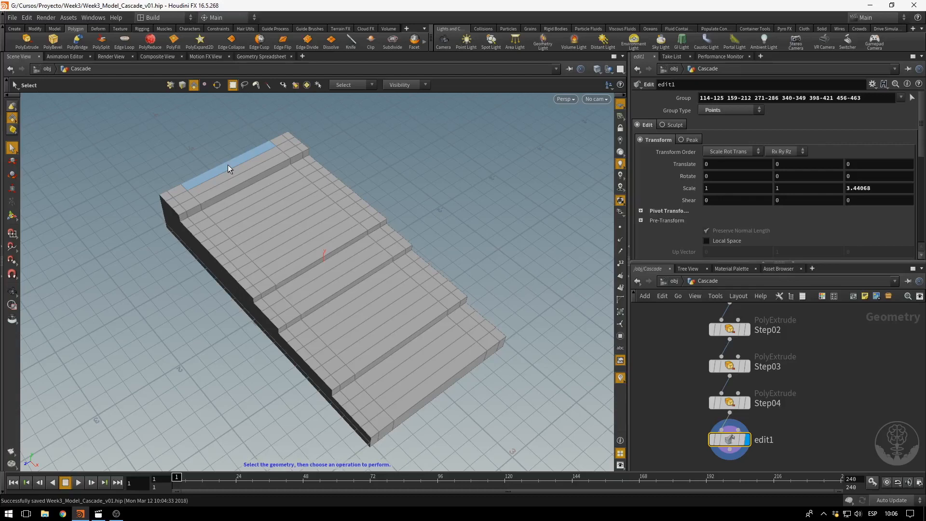
left_click(227, 164)
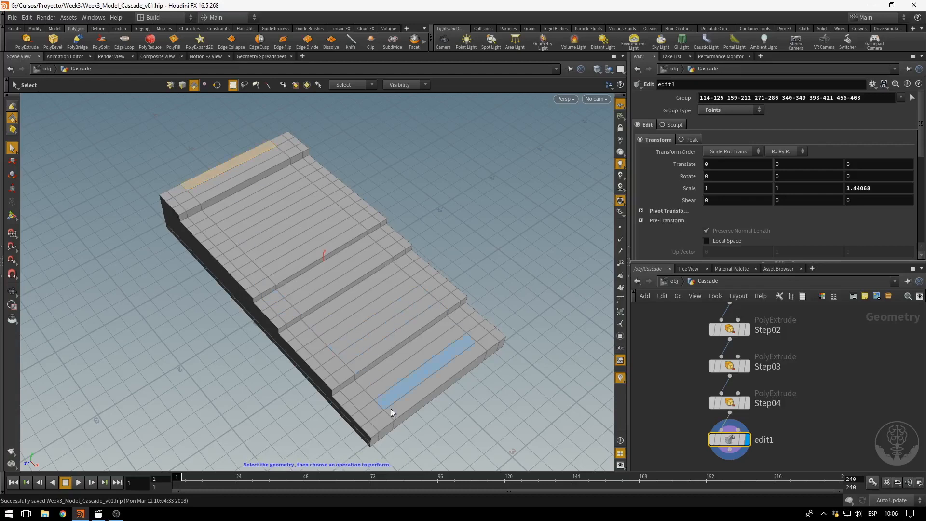
key("a")
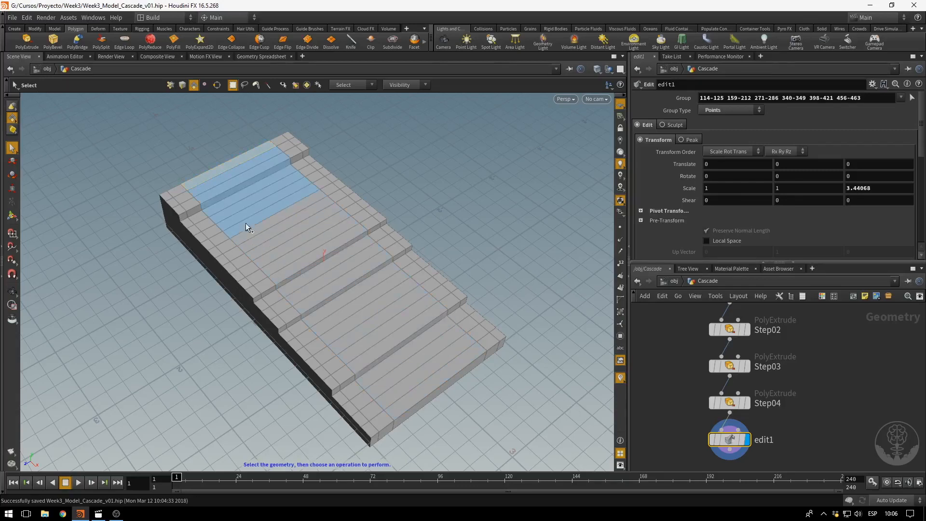
left_click(430, 381)
key("Escape")
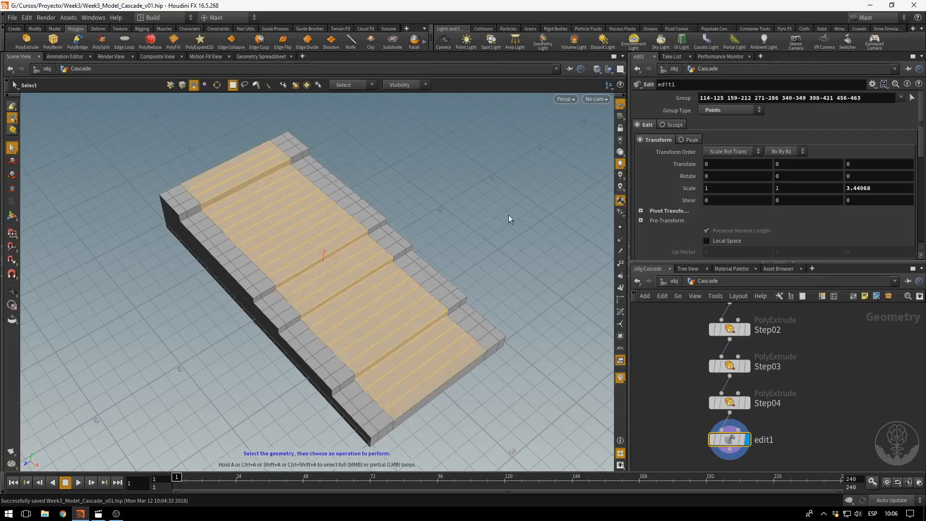
Lower the selected central faces to about -0.082 in Y and -0.013 in X to form a channel between the banks.
left_click_drag(508, 215, 404, 170)
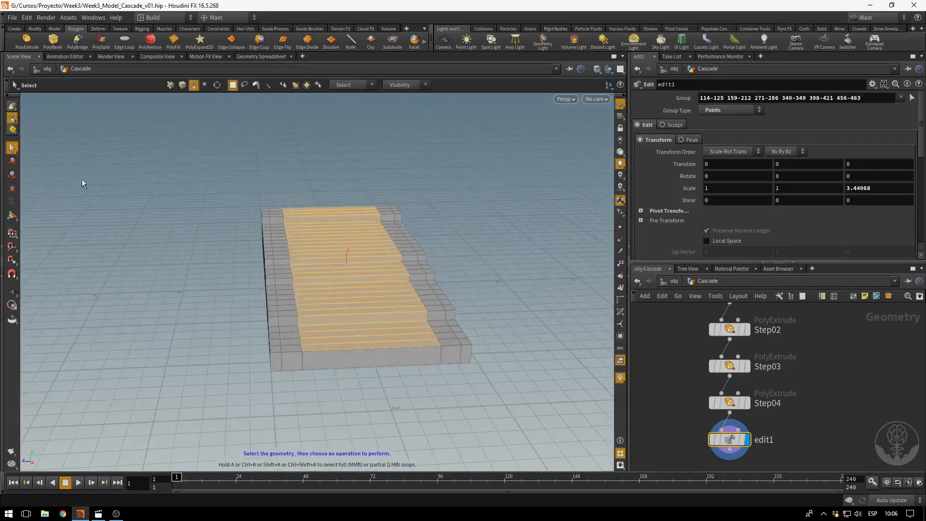
left_click(12, 174)
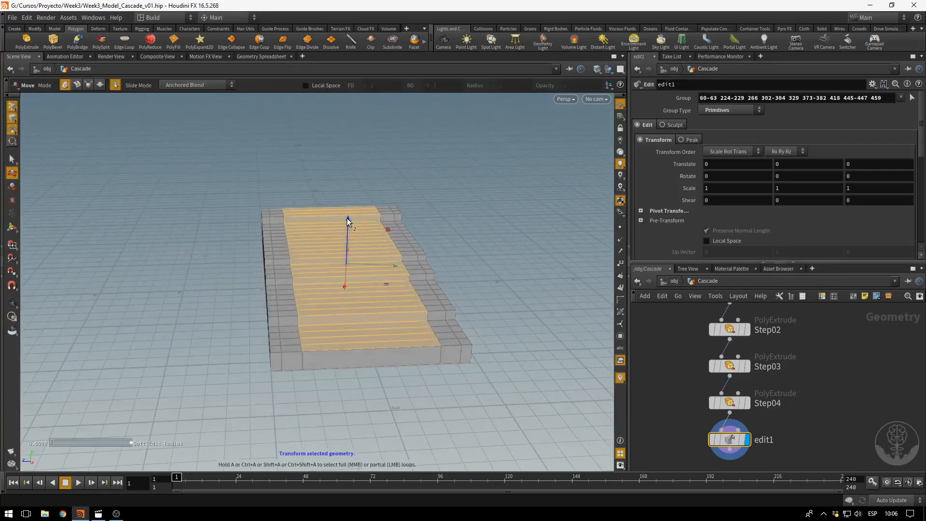
left_click_drag(347, 219, 346, 228)
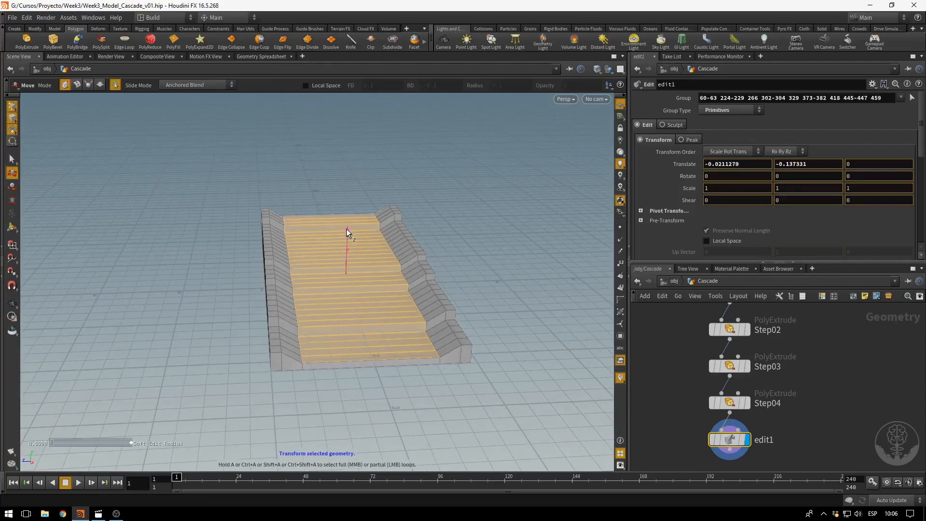
key("Escape")
left_click_drag(330, 315, 216, 311)
right_click_drag(215, 311, 313, 324, "alt")
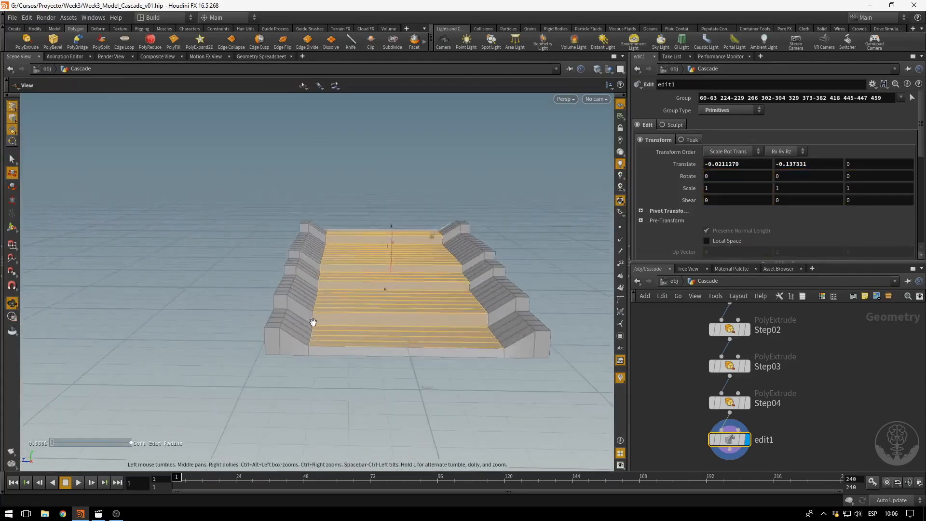
left_click_drag(313, 324, 319, 304, "alt")
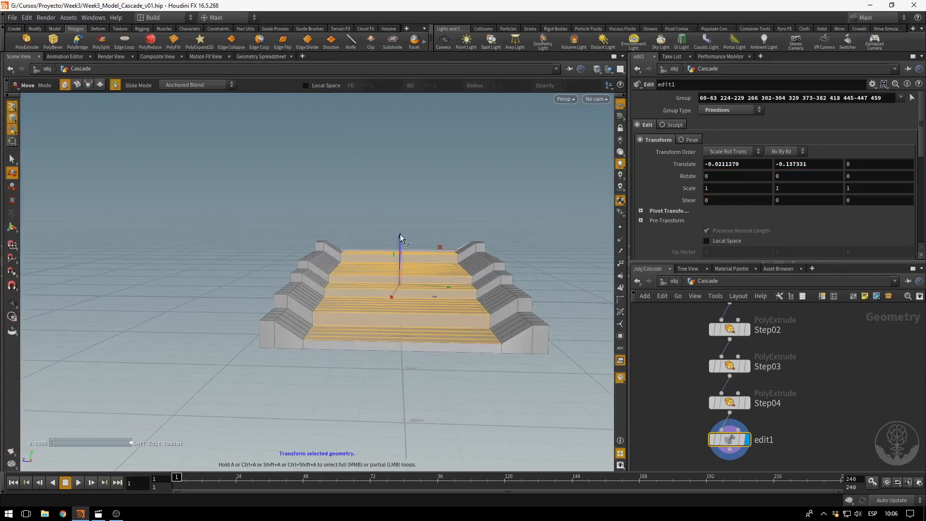
left_click_drag(400, 234, 401, 230)
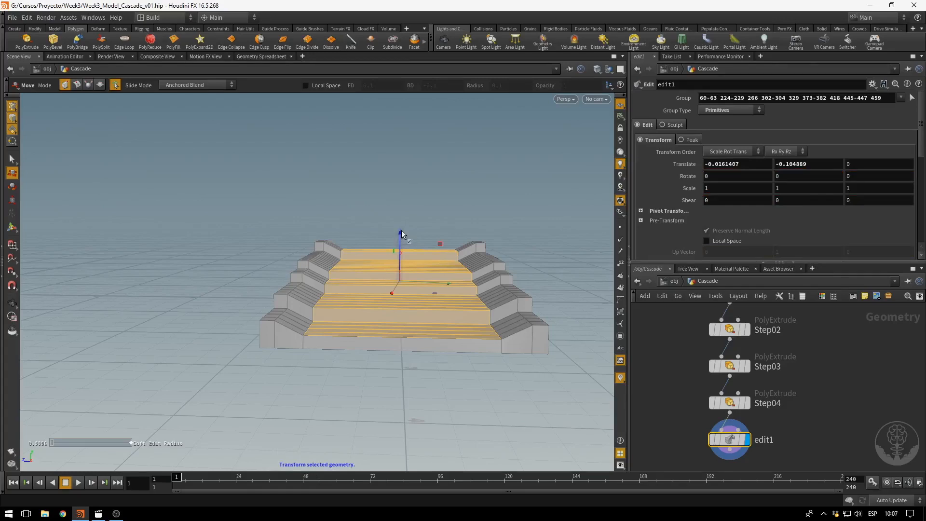
mouse_move(401, 230)
left_mouse_down()
mouse_move(400, 239)
mouse_move(406, 224)
mouse_move(398, 228)
left_mouse_up()
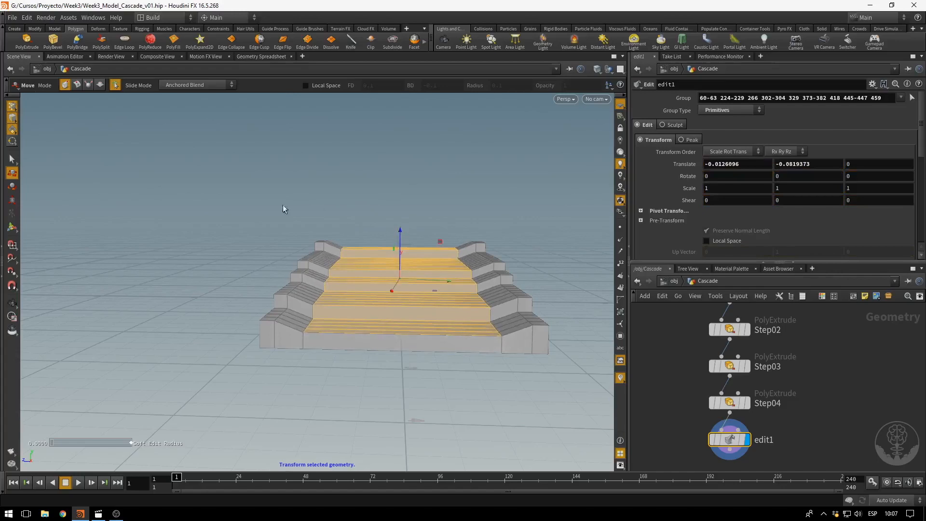
left_click(12, 226)
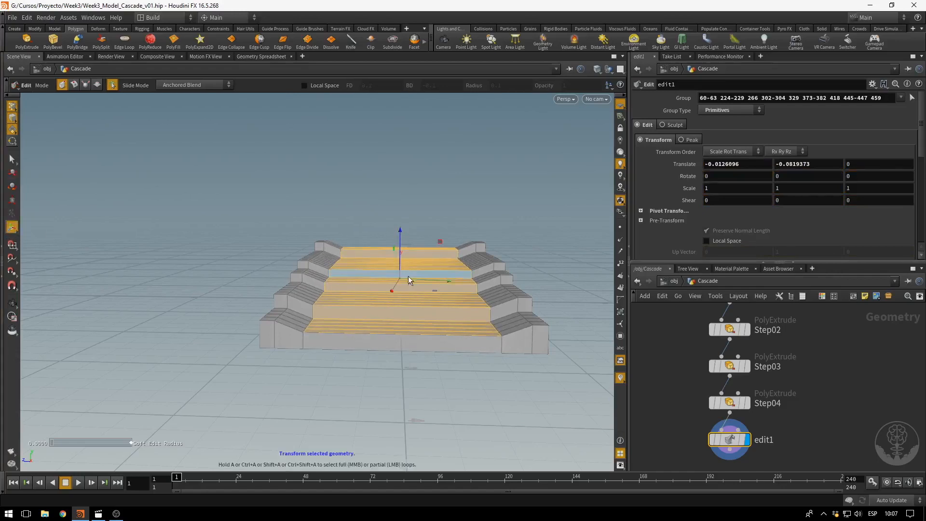
left_click_drag(408, 286, 350, 376)
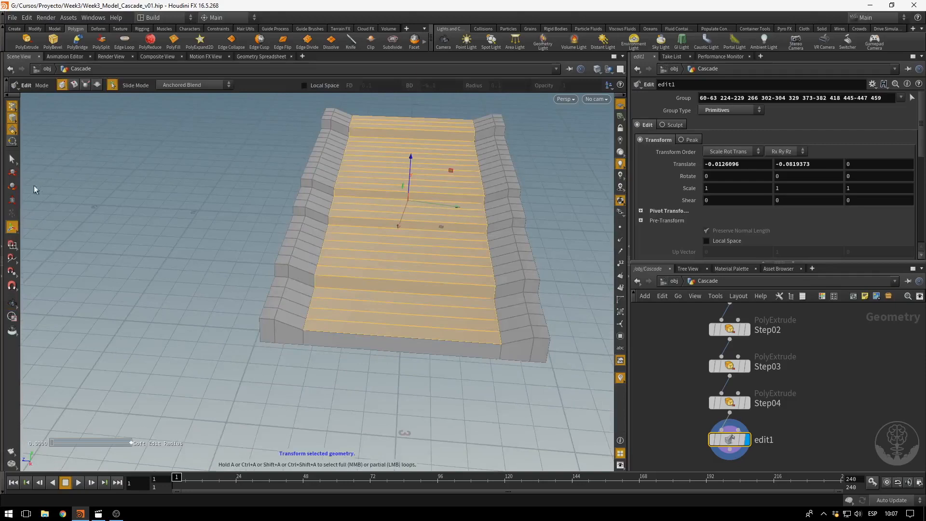
left_click(12, 199)
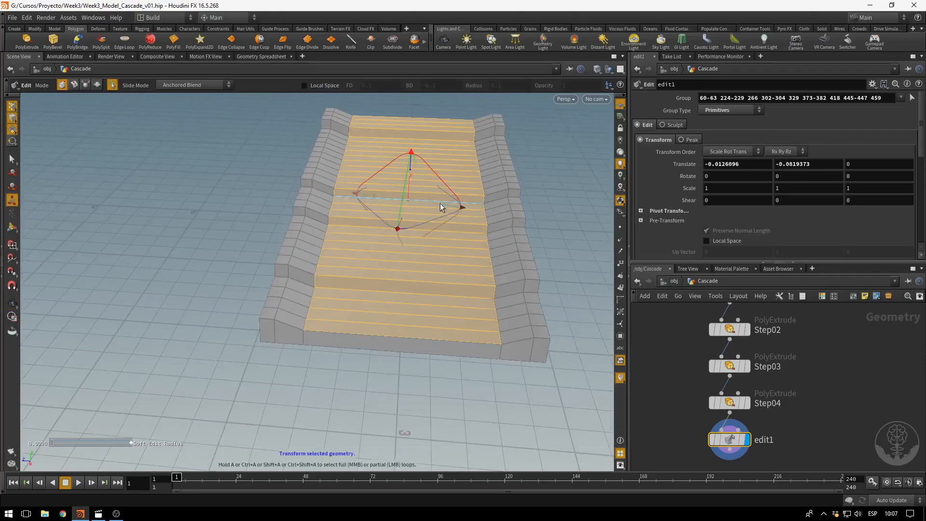
key("3")
key("s")
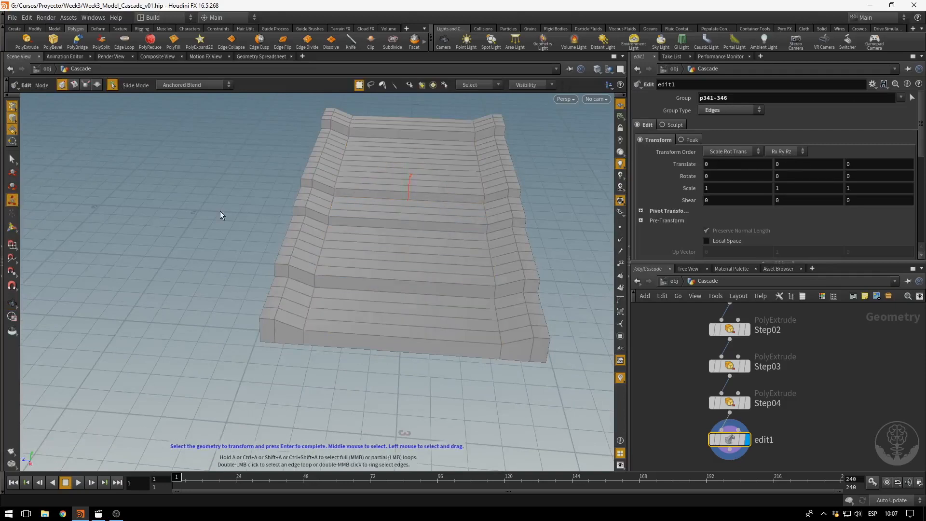
Select, from above, the points of the two lengthwise rows bordering the channel floor for scaling.
key("space+2")
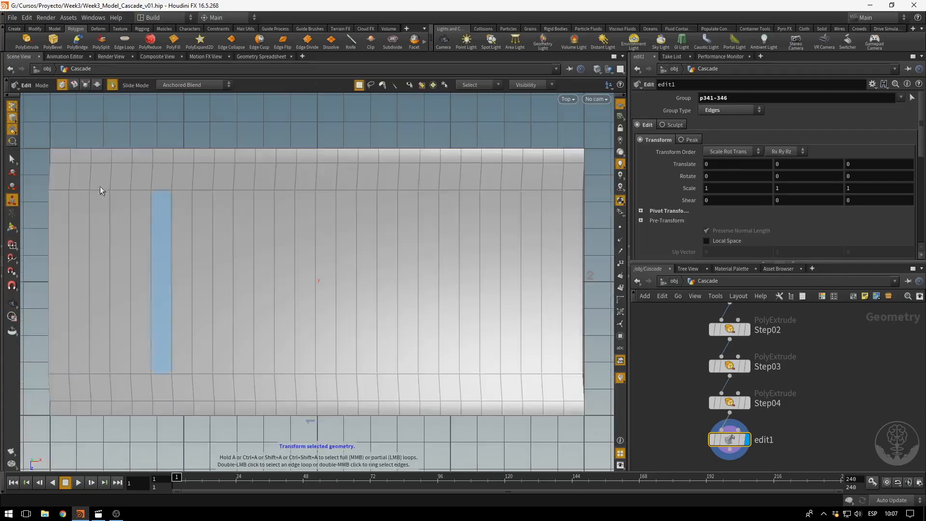
left_click(12, 148)
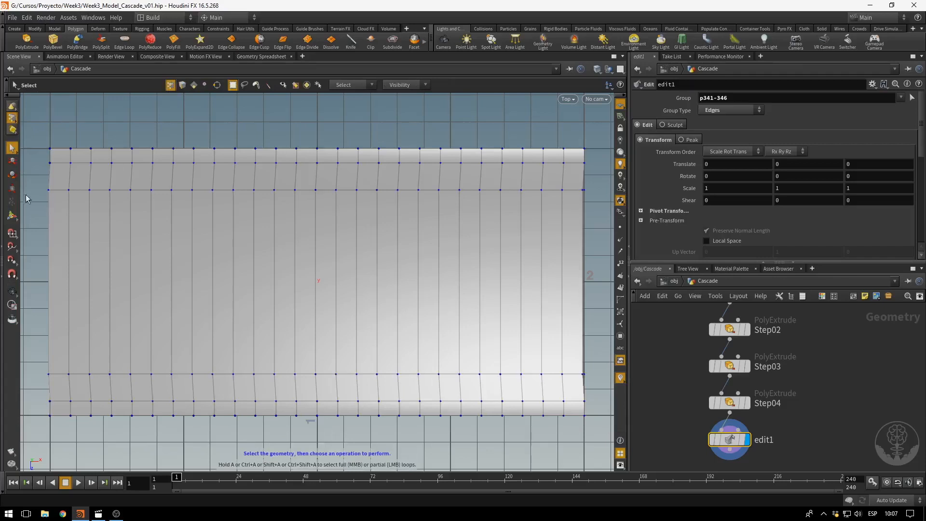
left_click_drag(33, 182, 600, 389)
left_click(12, 195)
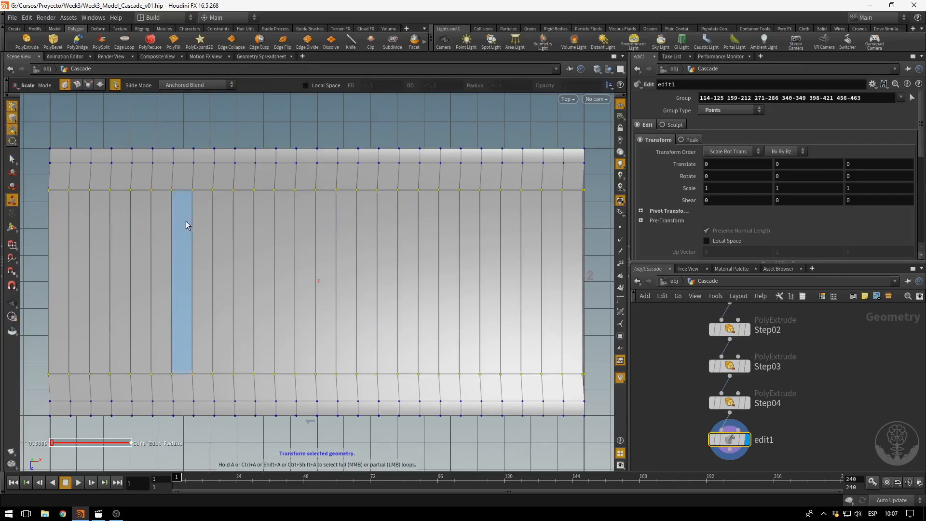
right_click_drag(392, 275, 159, 233, "alt")
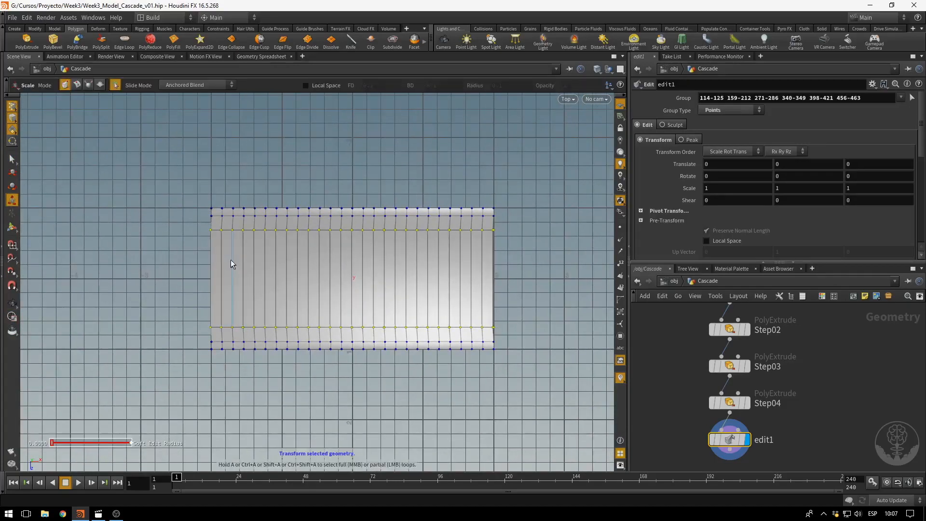
key("space+2")
key("space+1")
key("t")
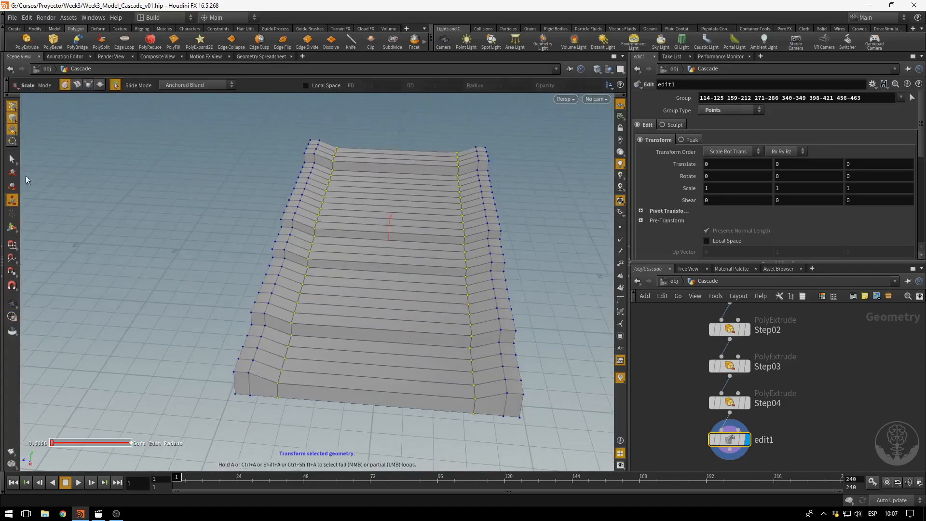
left_click(12, 200)
left_click(12, 159)
left_click_drag(209, 168, 342, 263)
left_click(11, 216)
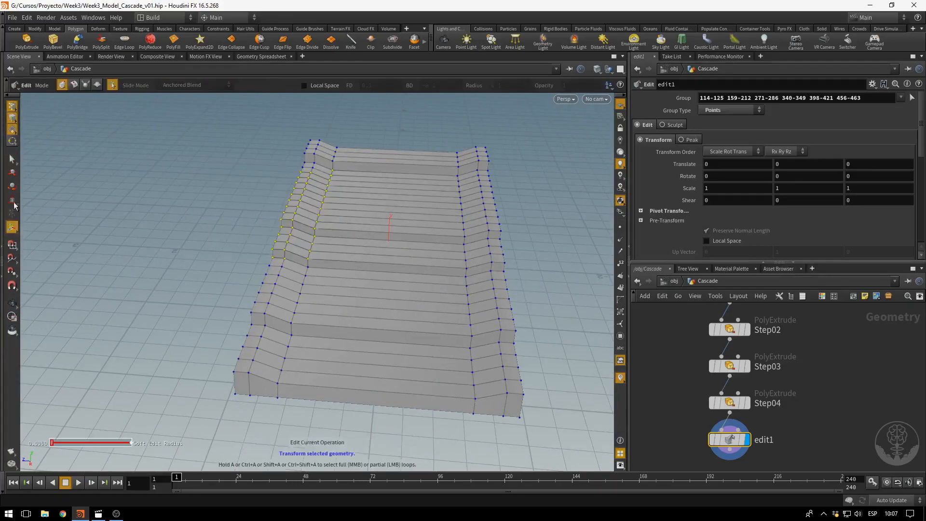
left_click(13, 183)
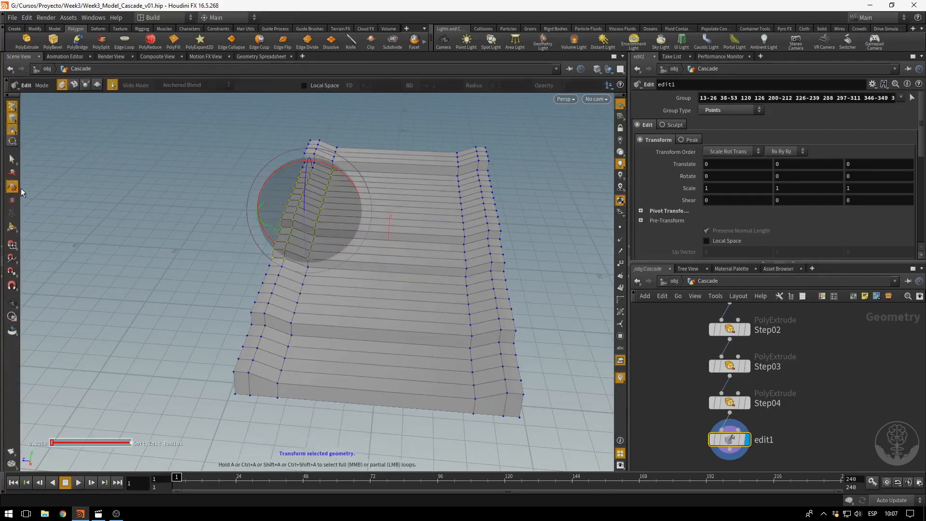
key("Escape")
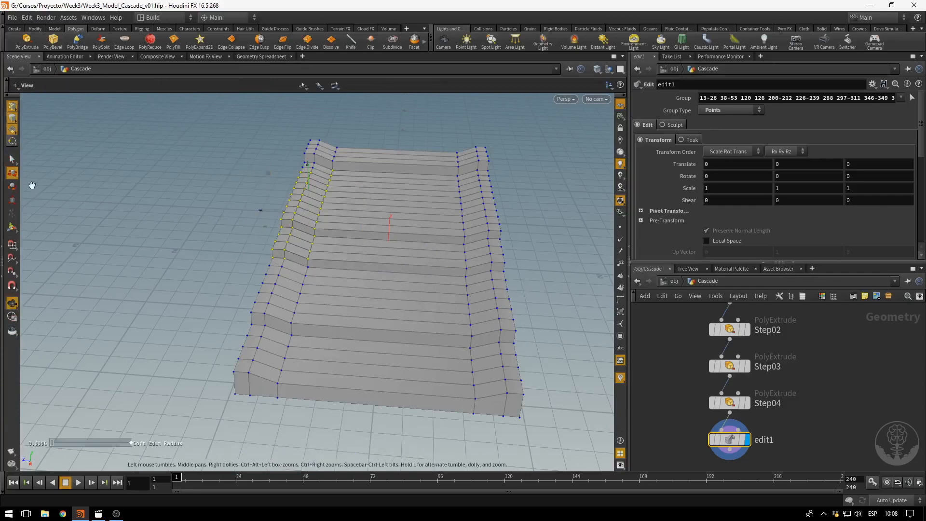
Select, from above, the two point rows bordering the channel floor and scale them outward along Z to about 1.072.
key("Return")
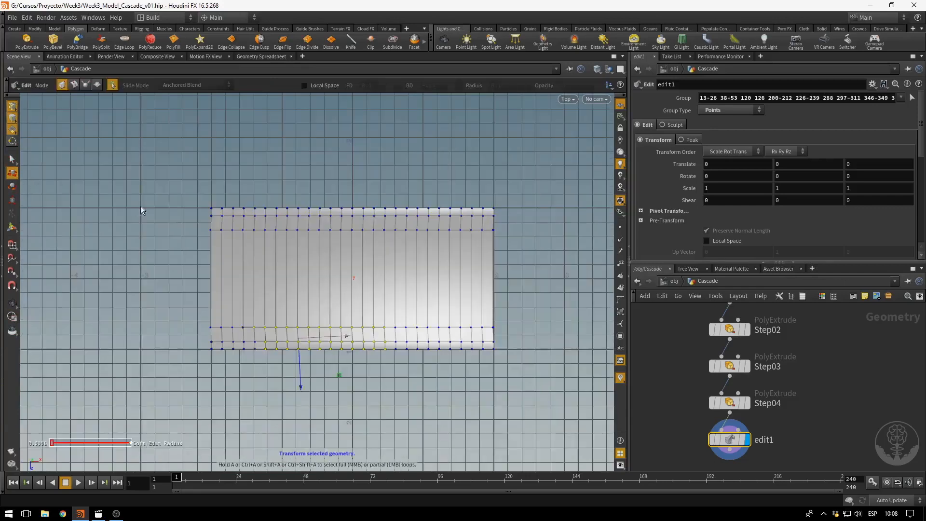
left_click_drag(186, 227, 529, 336)
key("e")
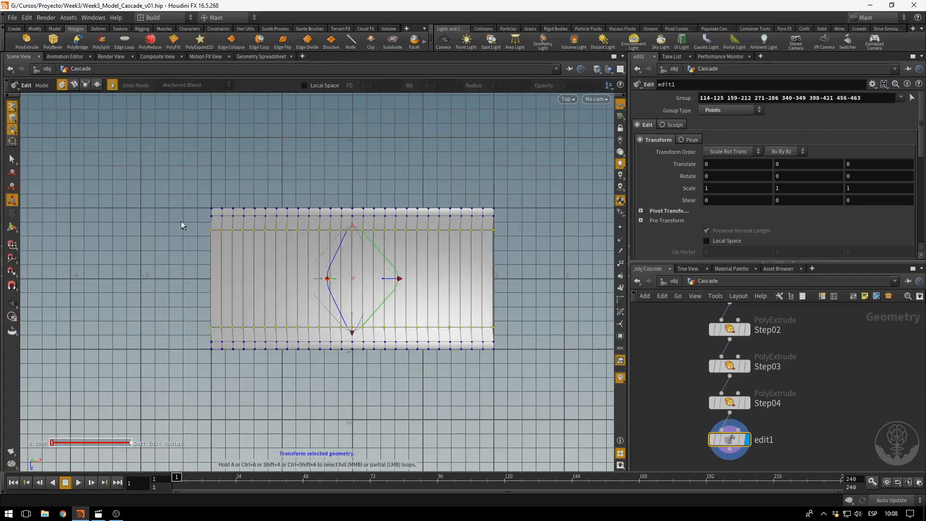
left_click_drag(354, 237, 356, 233)
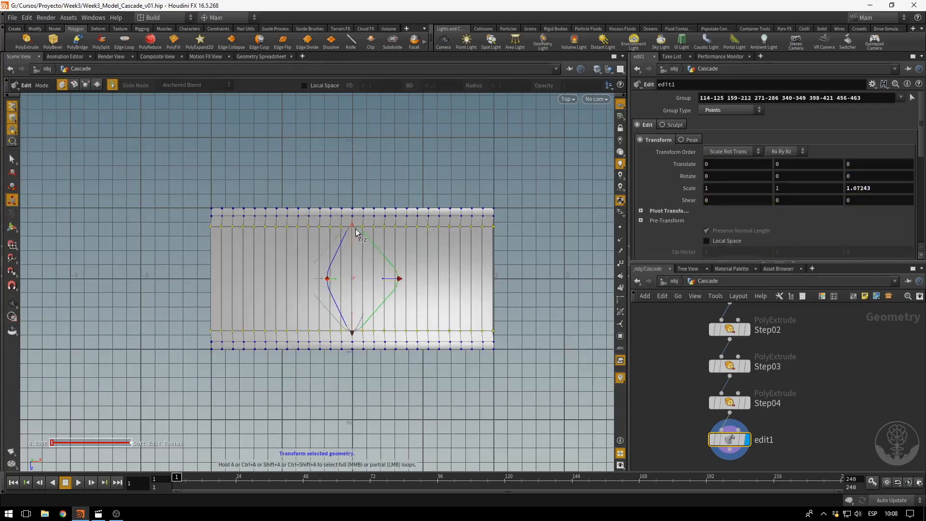
key("space+1")
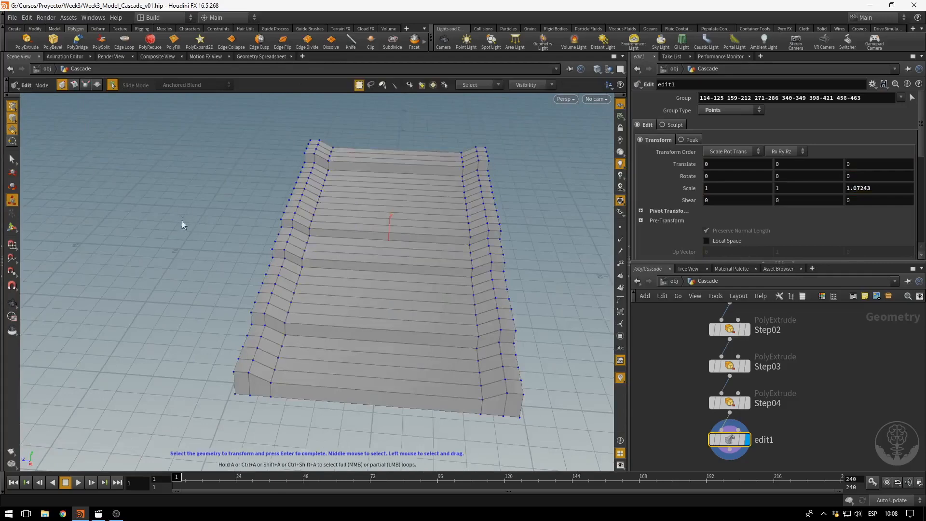
Rename the edit node below Step04 as ExtraDeformations and save the scene.
left_click_drag(186, 231, 231, 218)
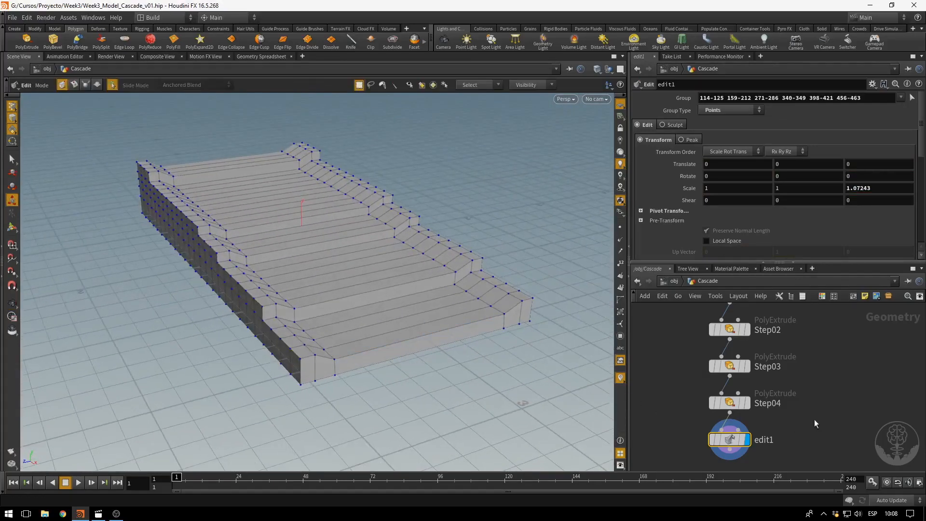
double_click(796, 407)
type("Ex")
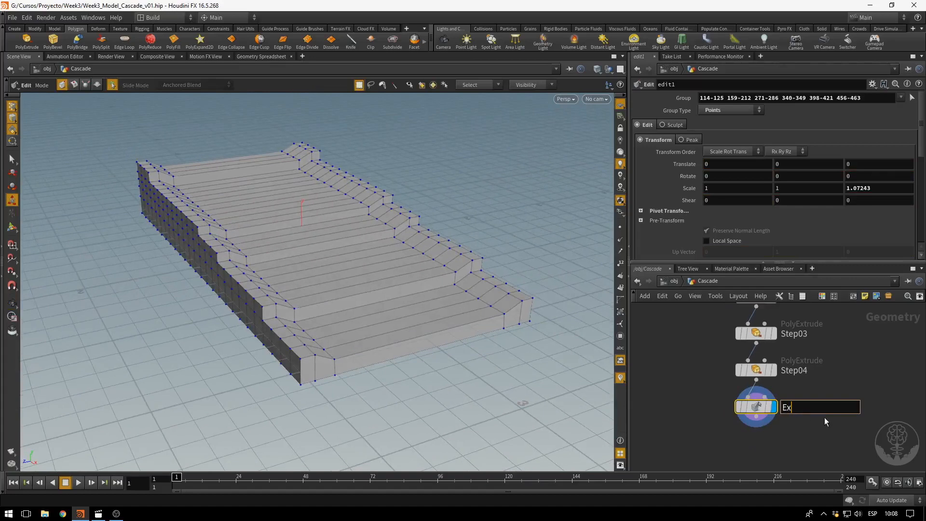
type("traDeformations")
key("Return")
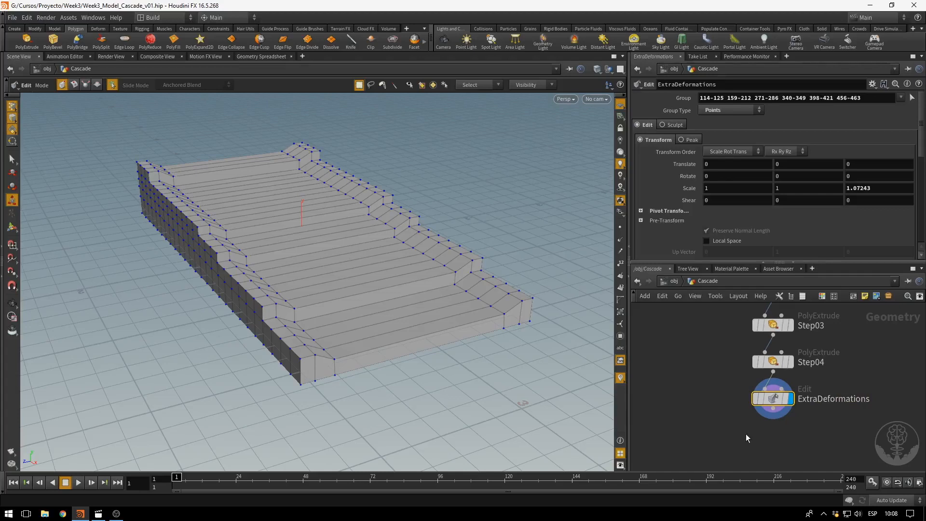
key("ctrl+s")
Add a Sphere node beside the cascade's node chain and name it Rock.
scroll(740, 429, "down", 3)
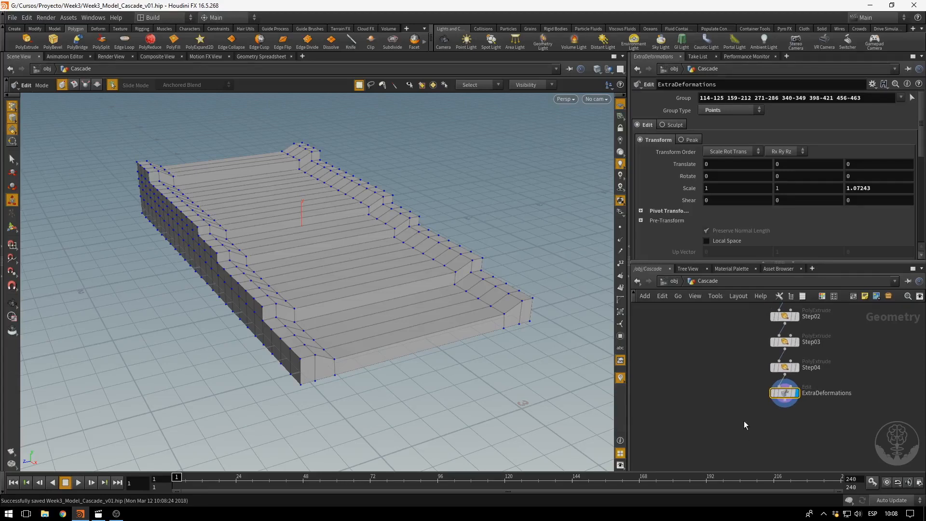
scroll(714, 352, "down", 3)
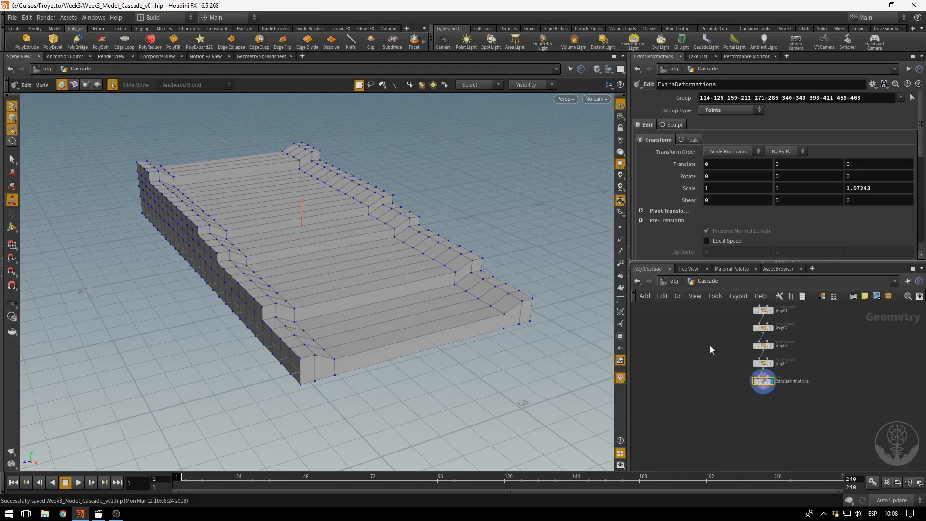
middle_click_drag(709, 345, 739, 399)
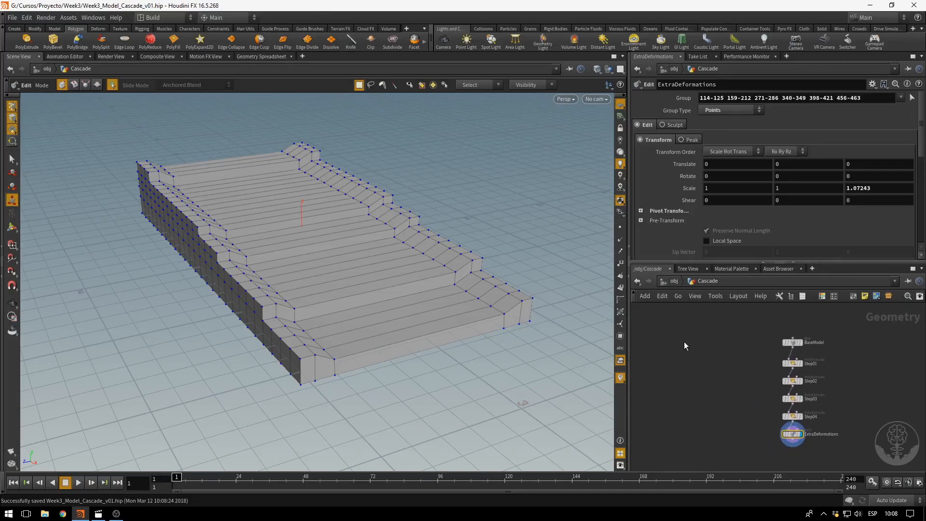
key("Tab")
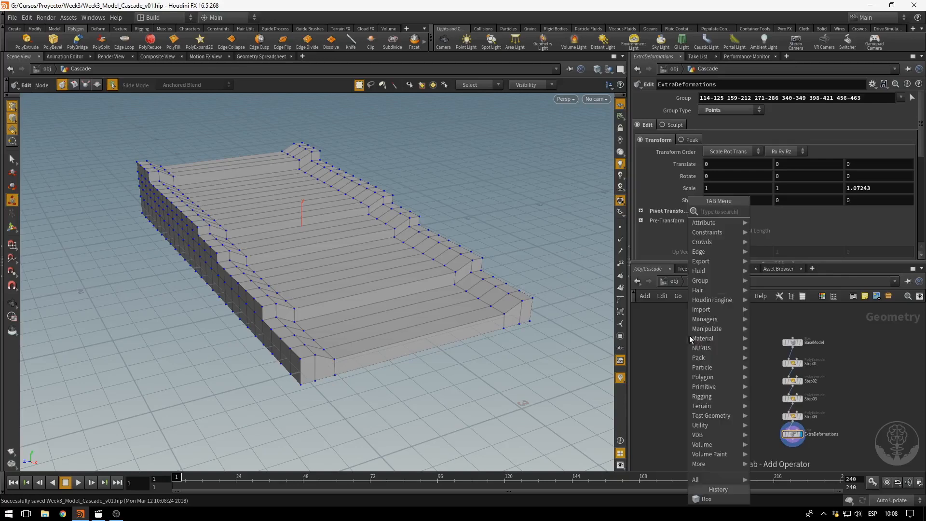
mouse_move(696, 339)
type("sphe")
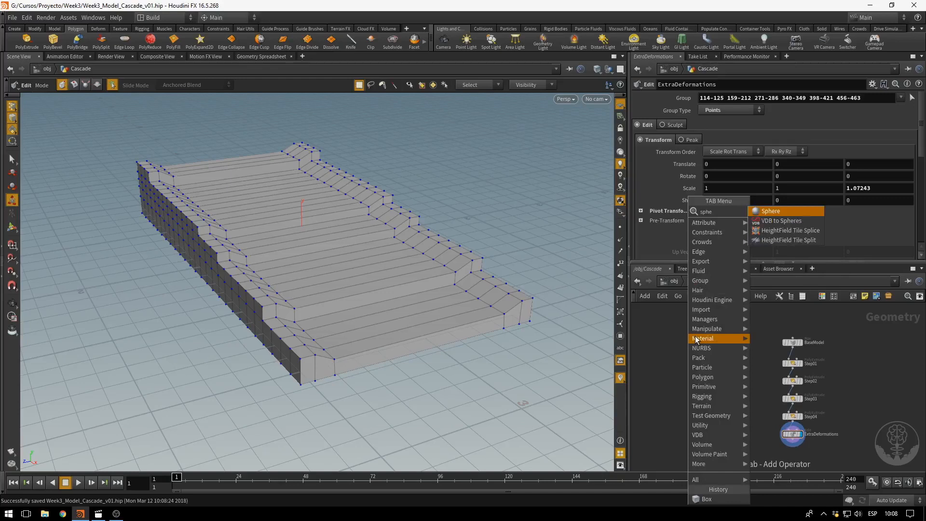
key("Return")
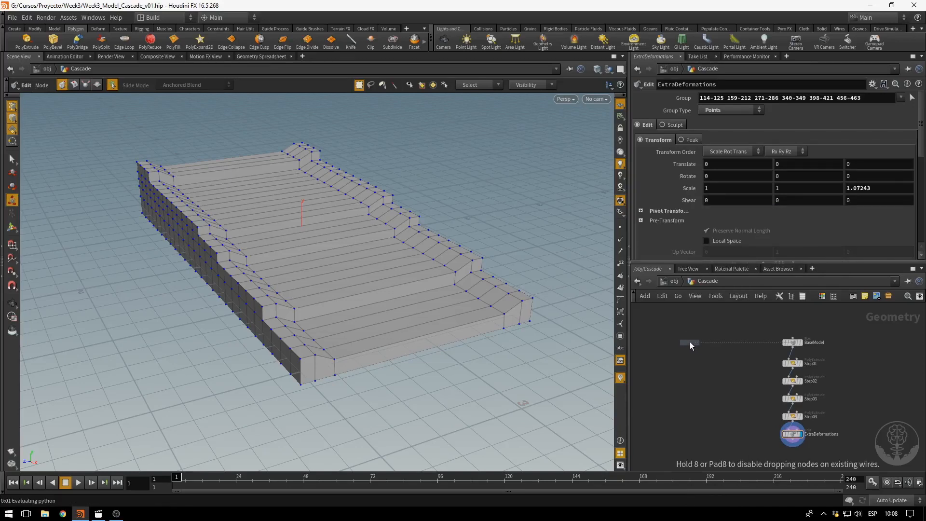
left_click(689, 341)
double_click(709, 343)
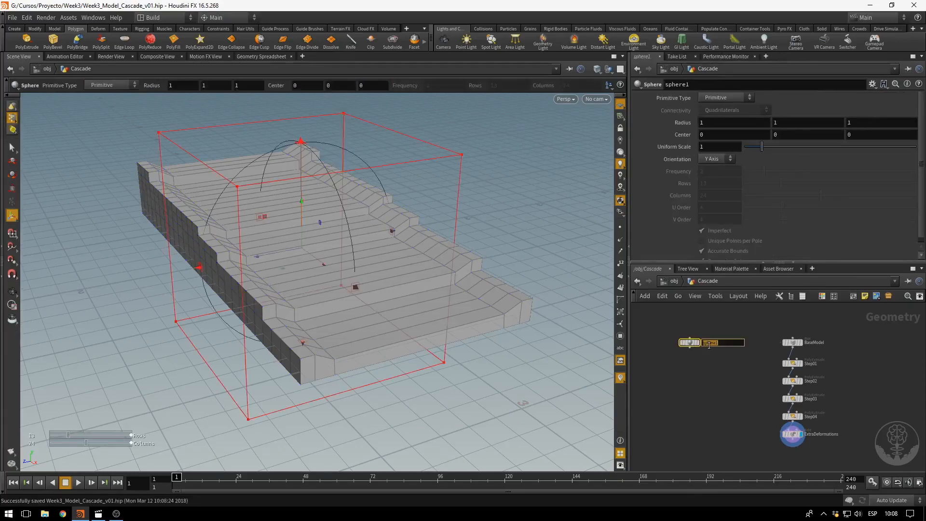
type("Rock")
key("Return")
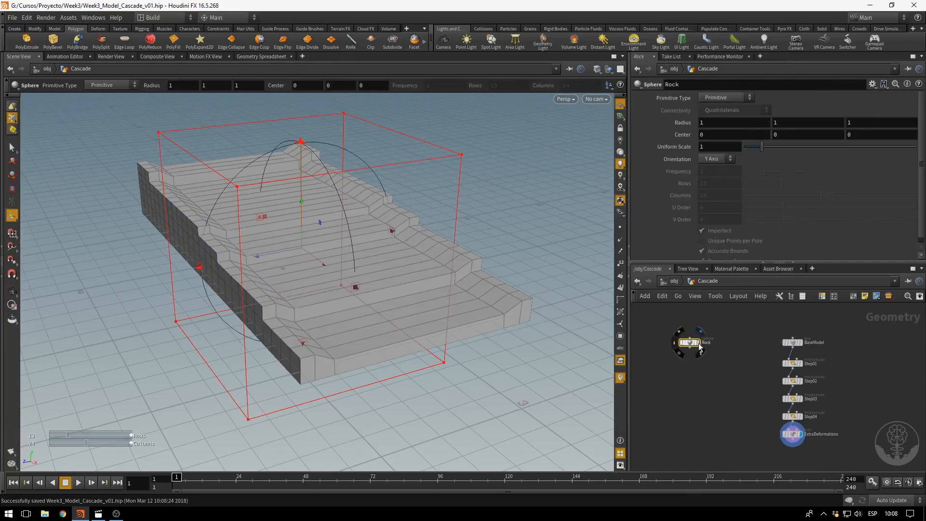
Display the Rock sphere, change its primitive type to Polygon and set its frequency to 12.
left_click(697, 342)
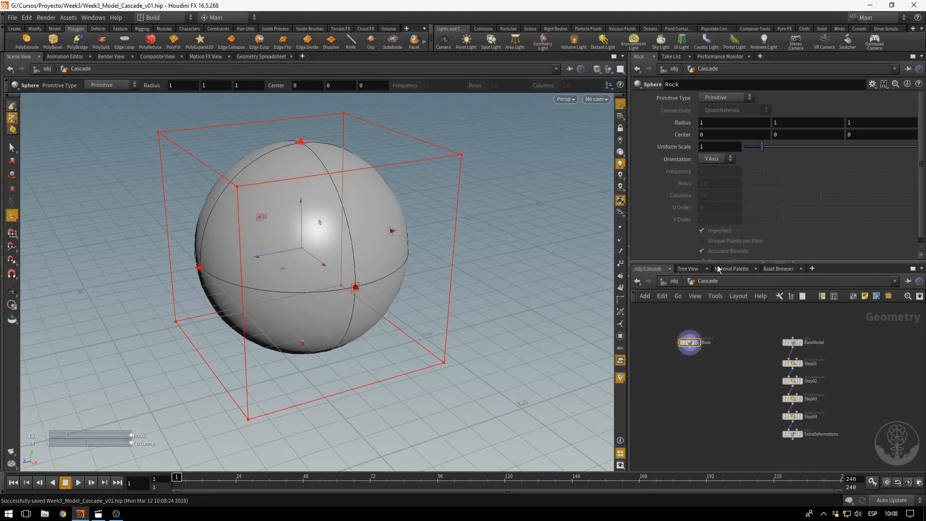
left_click(722, 98)
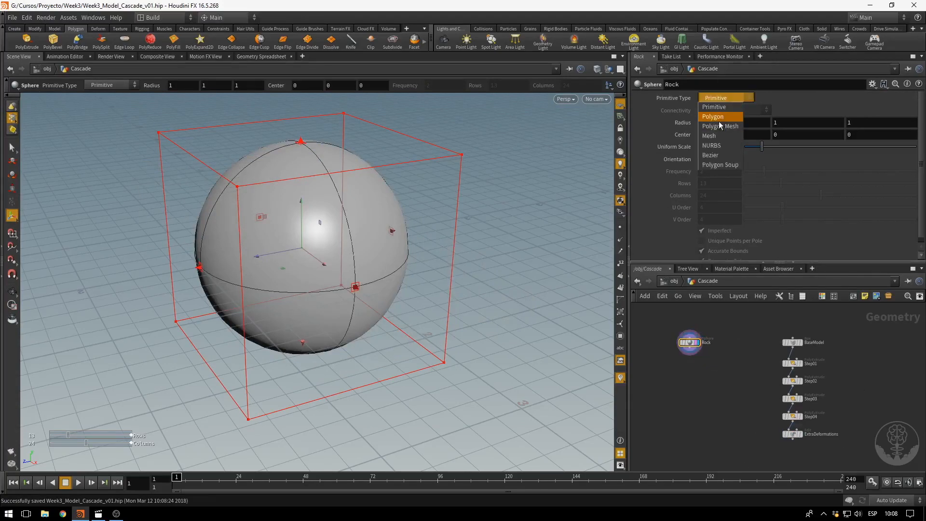
left_click(716, 110)
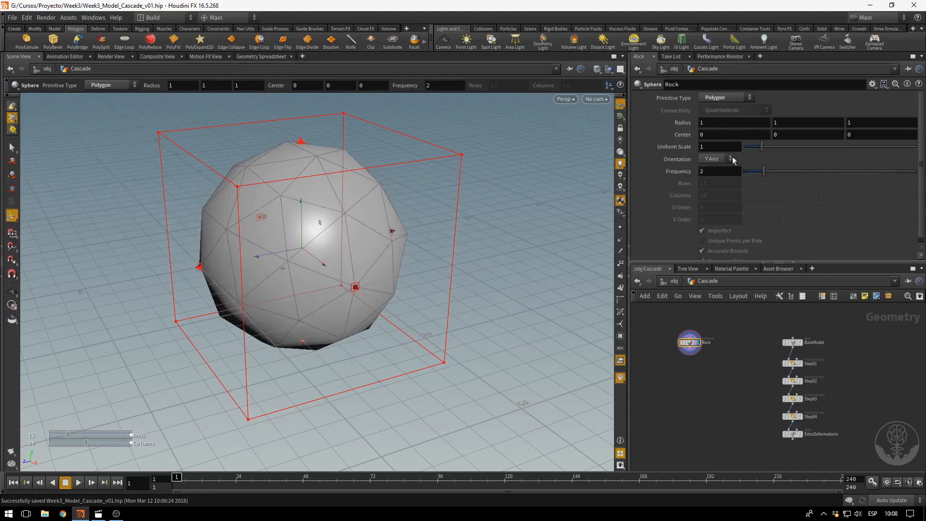
left_click_drag(771, 172, 909, 175)
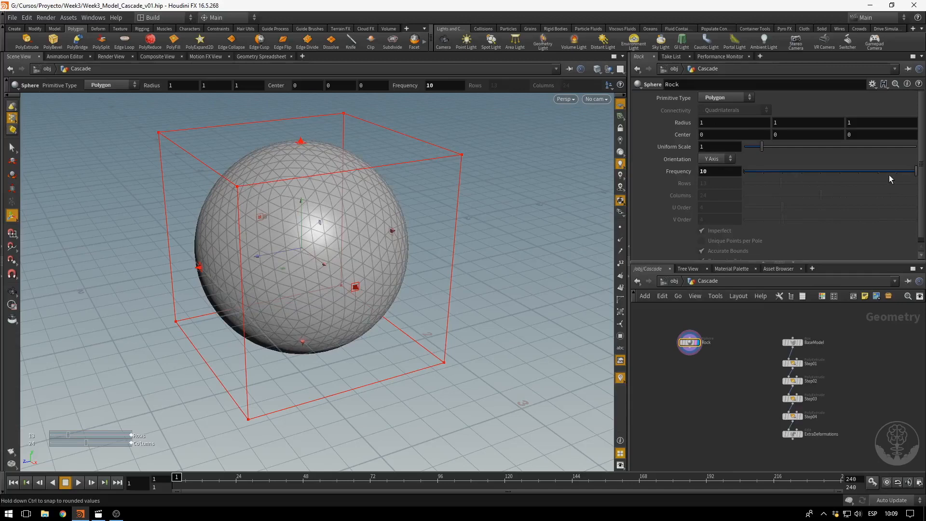
left_click_drag(721, 172, 680, 173)
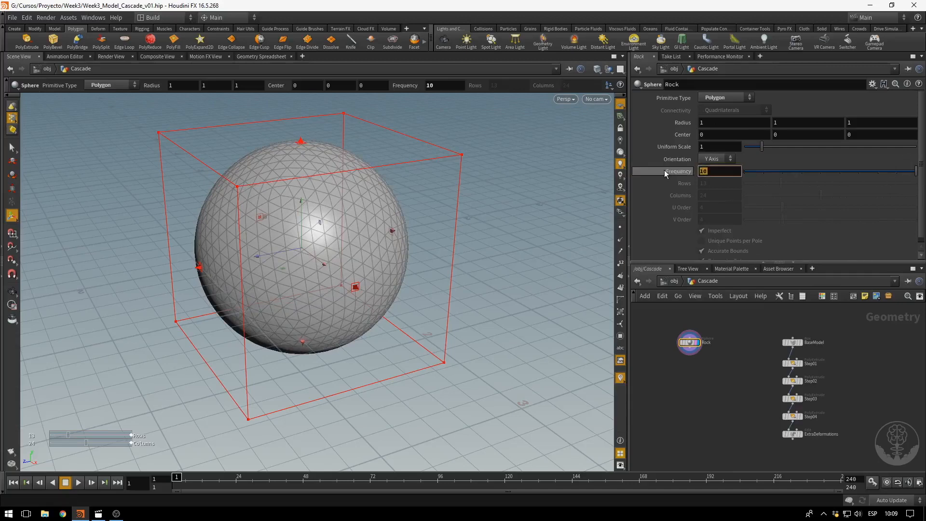
type("12")
key("Return")
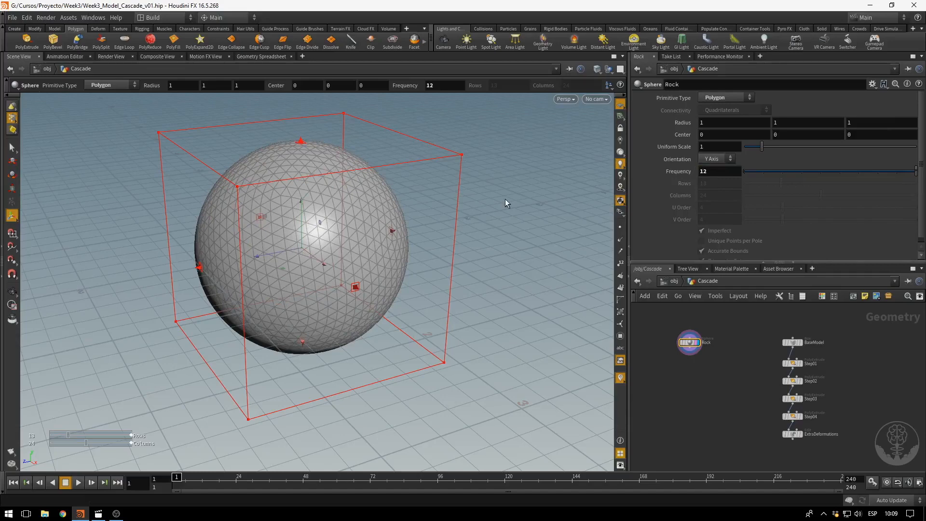
Examine the Rock sphere's triangulated surface from several angles.
scroll(690, 361, "up", 3)
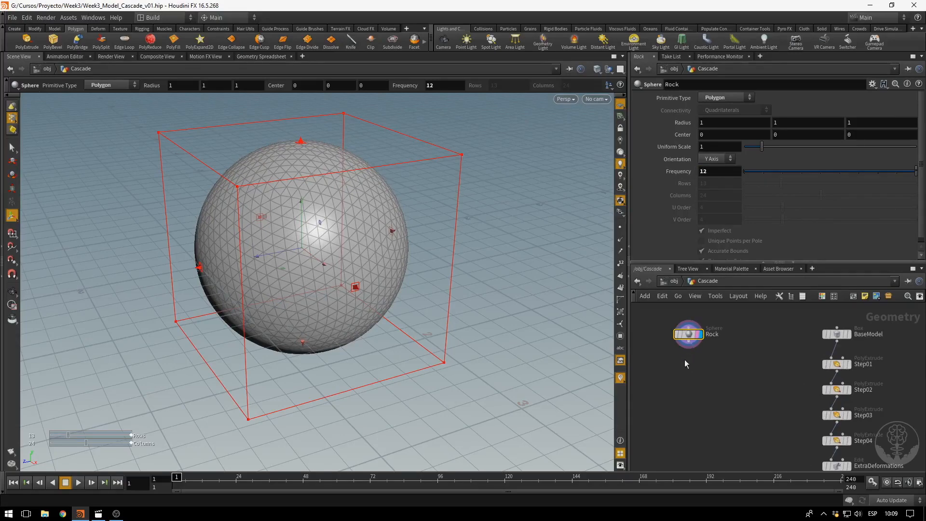
left_click_drag(482, 361, 496, 317, "alt")
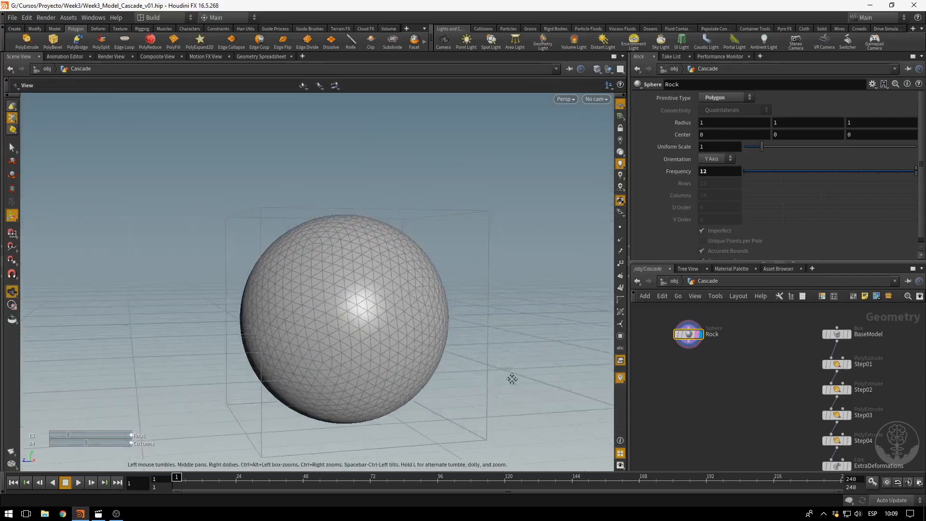
middle_click_drag(511, 378, 422, 260, "alt")
left_click_drag(421, 259, 453, 332)
key("Return")
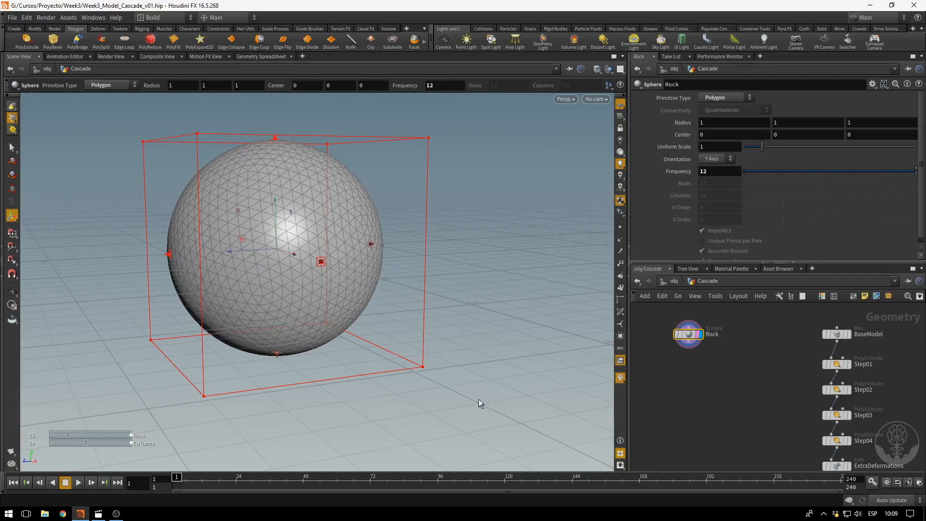
left_click_drag(475, 392, 494, 356, "alt")
key("Return")
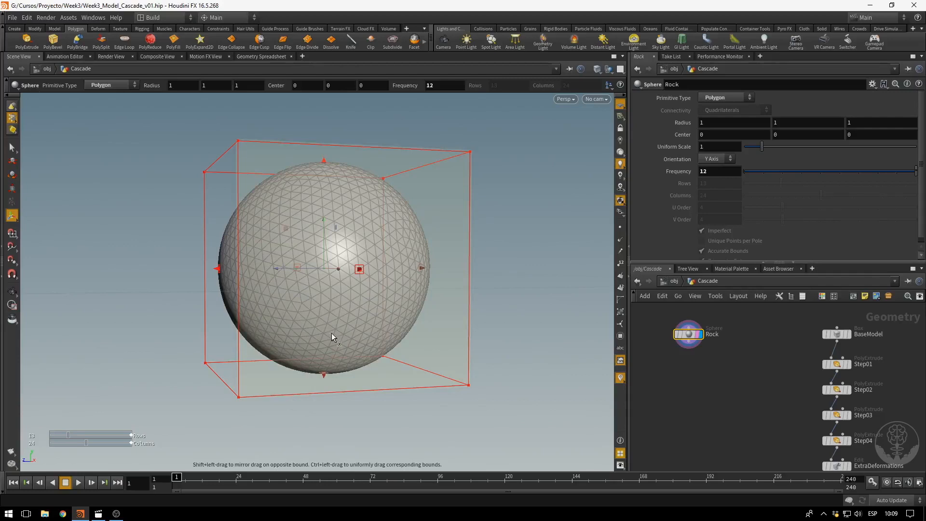
key("Escape")
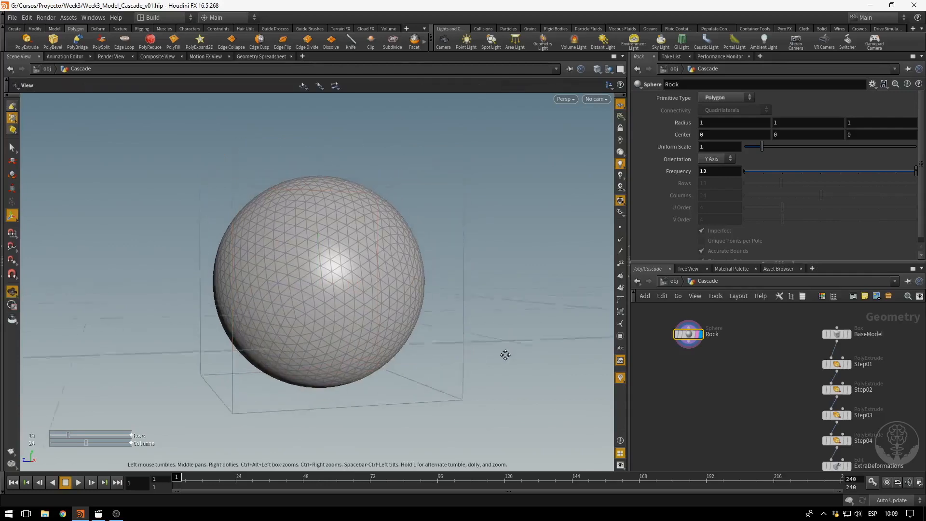
middle_click_drag(505, 354, 465, 356)
left_click_drag(465, 356, 520, 360)
middle_click_drag(494, 361, 475, 365)
right_click_drag(461, 367, 484, 368)
middle_click_drag(483, 368, 497, 334, "alt")
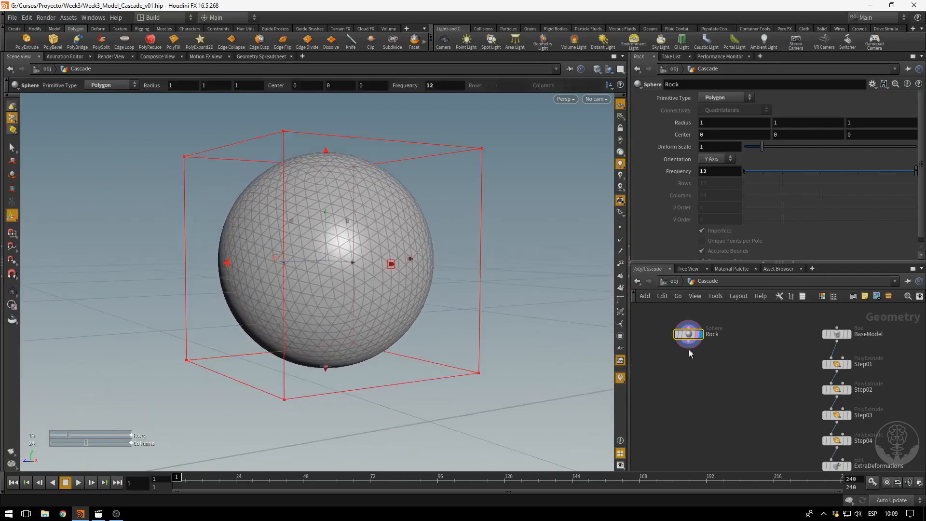
Add a Group node connected below the Rock sphere.
key("Tab")
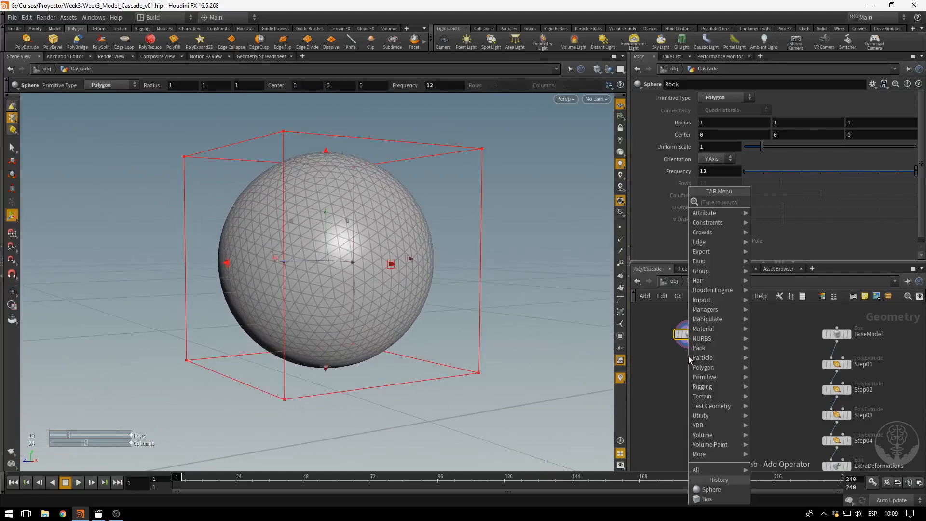
type("gru")
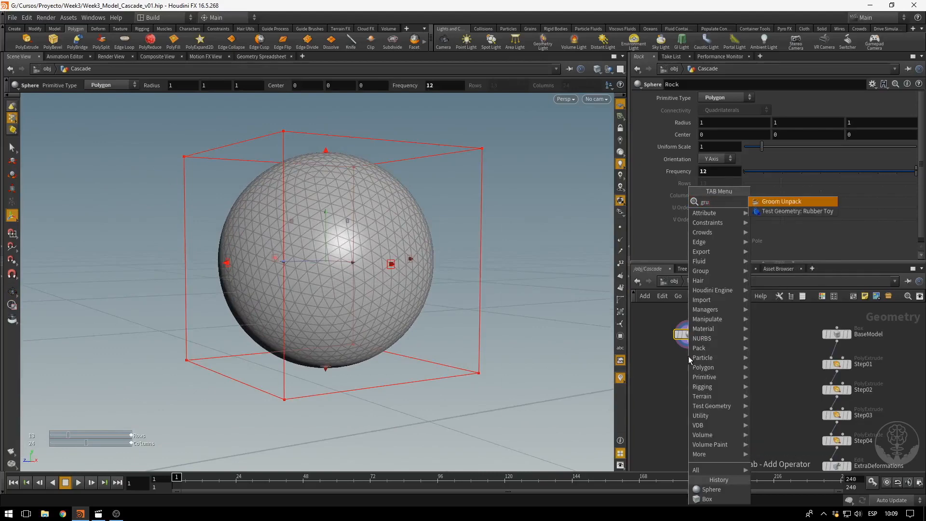
key("BackSpace")
type("oup")
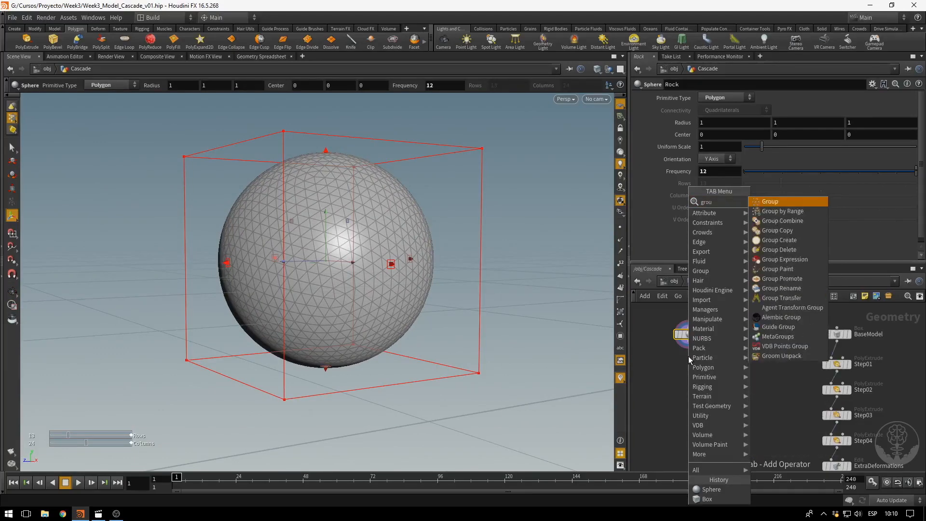
key("Return")
left_click(689, 361)
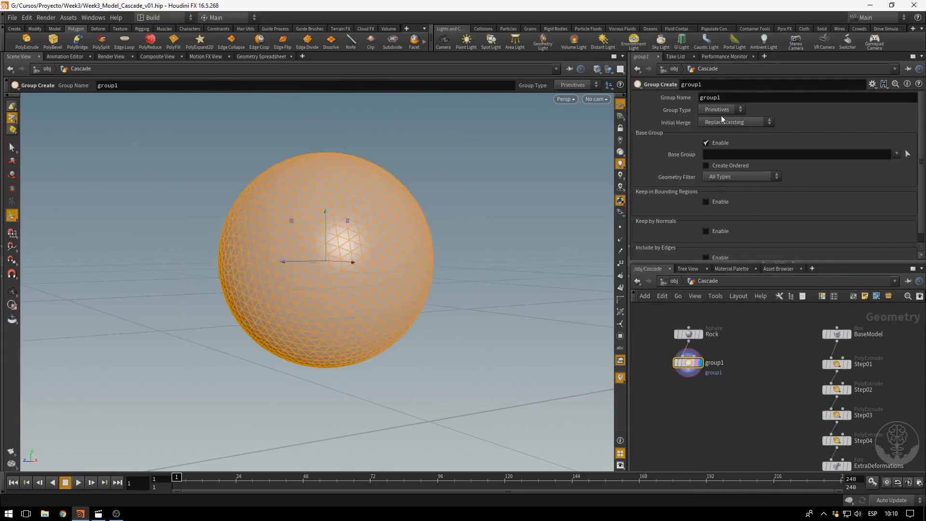
Name the new group BottomSelection and set its group type to Points.
left_click_drag(733, 97, 673, 103)
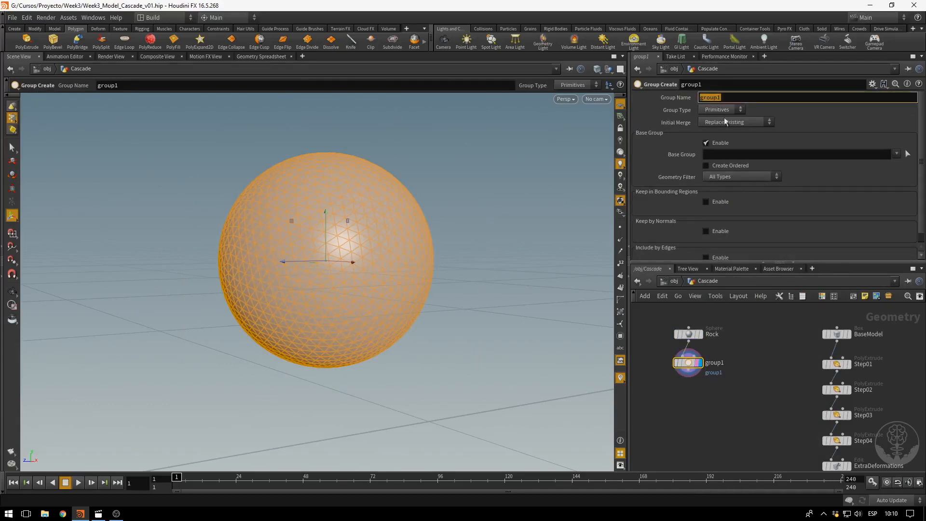
type("Bat")
key("BackSpace")
key("BackSpace")
type("ottomSelection")
key("Return")
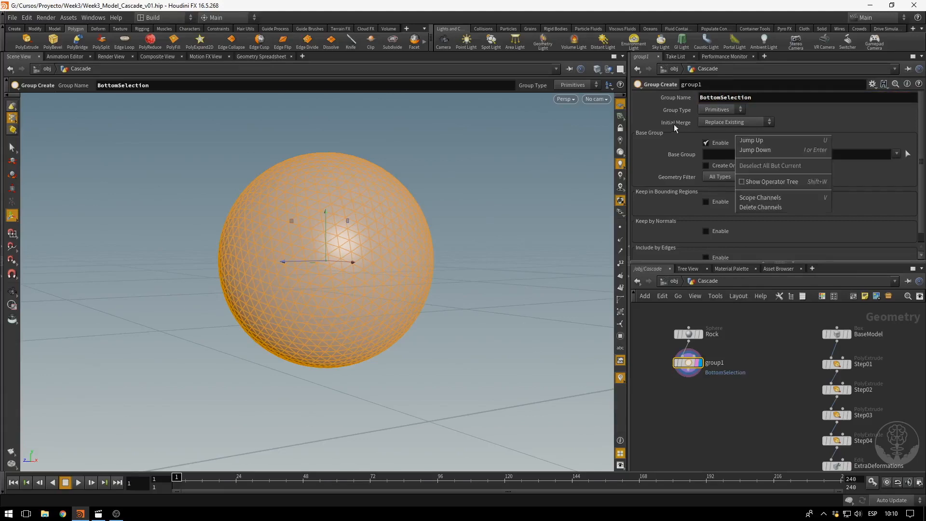
left_click(713, 107)
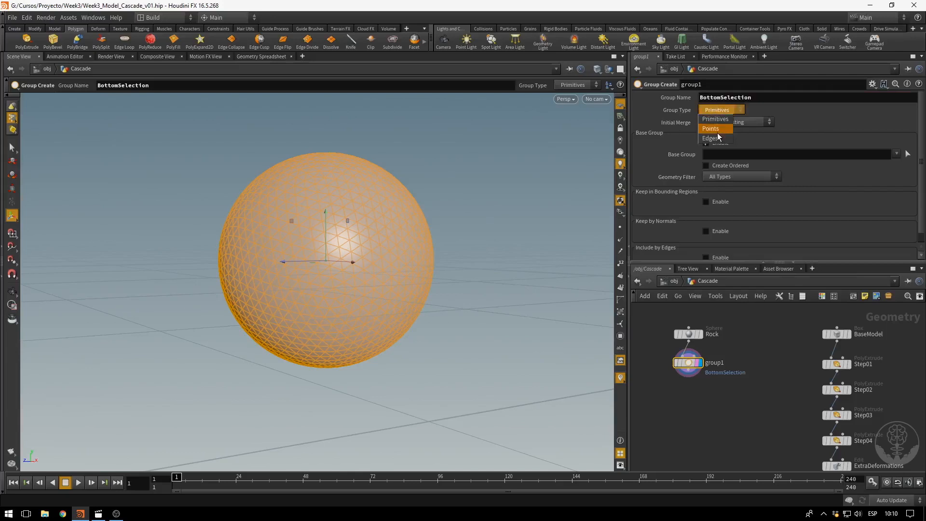
left_click(719, 127)
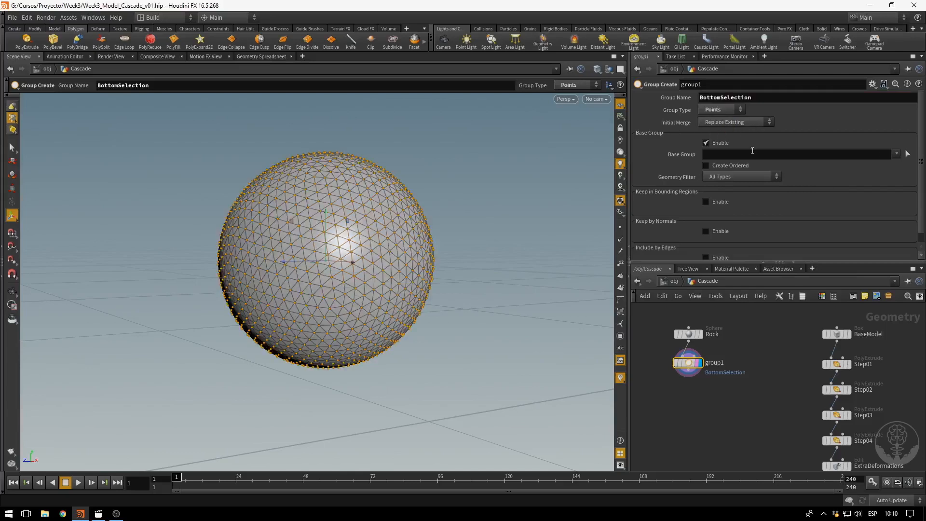
Limit BottomSelection to a bounding box around the sphere's underside, sized 1.5 by about 0.703 by 1.5 and centred at about -0.822 in Y.
left_click(706, 203)
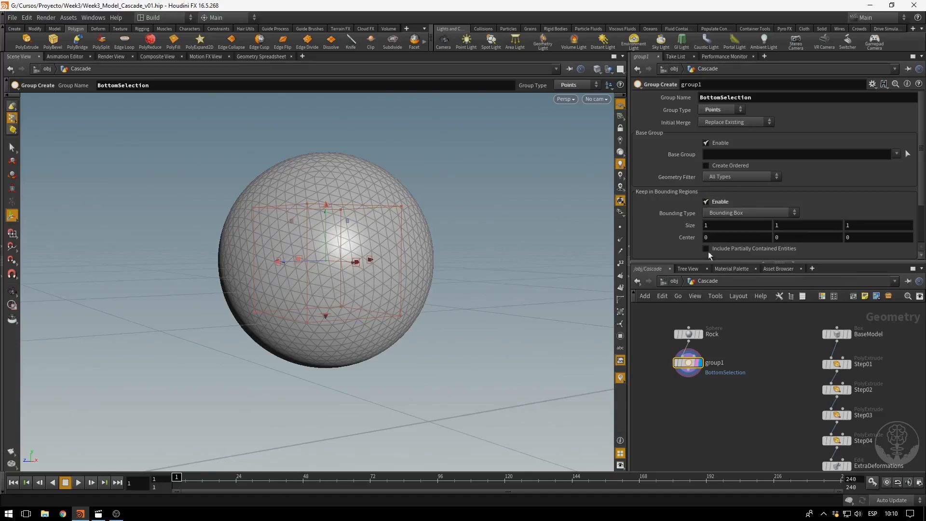
middle_click_drag(688, 225, 716, 228)
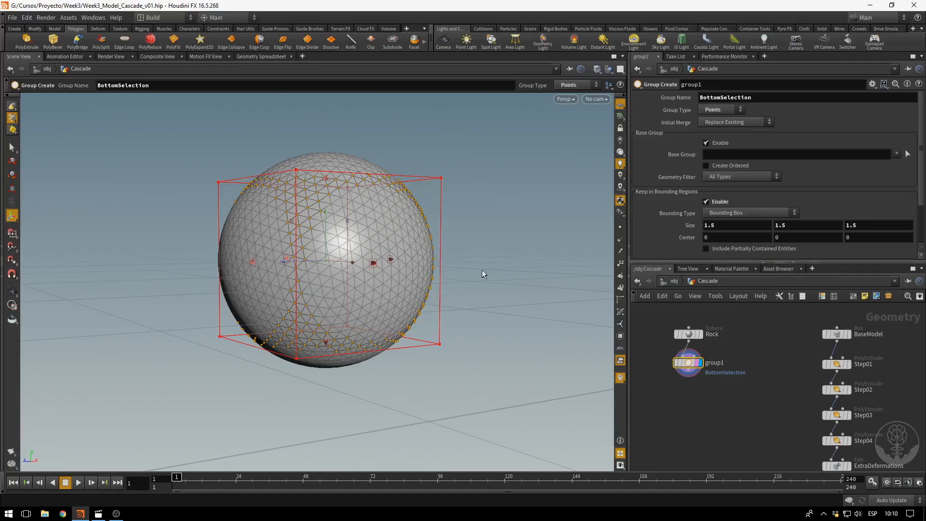
left_click_drag(325, 181, 326, 387)
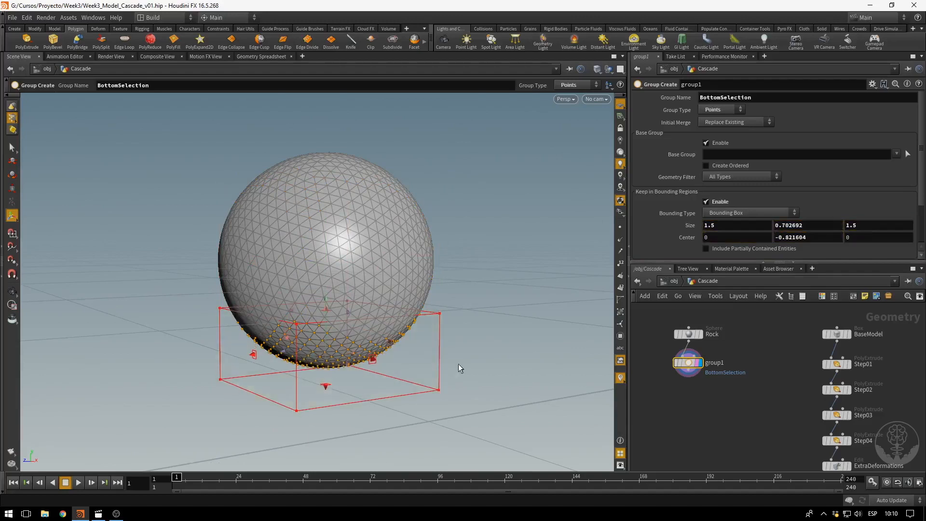
left_click_drag(458, 365, 506, 291, "alt")
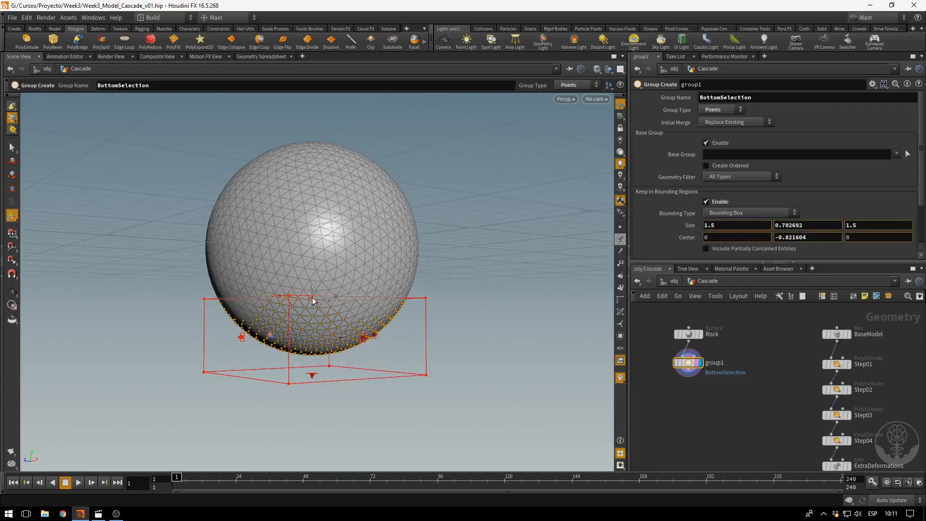
Shrink the BottomSelection bounding box to a height of about 0.299, centred at about -1.023 in Y, and check the grouped points.
left_click_drag(312, 297, 318, 347)
left_click_drag(510, 358, 307, 302, "alt")
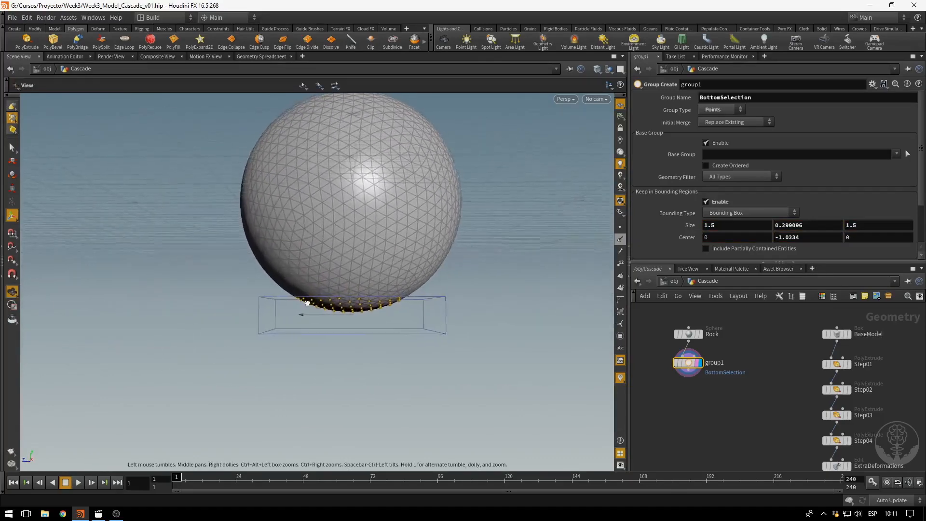
left_click_drag(431, 385, 392, 380, "alt")
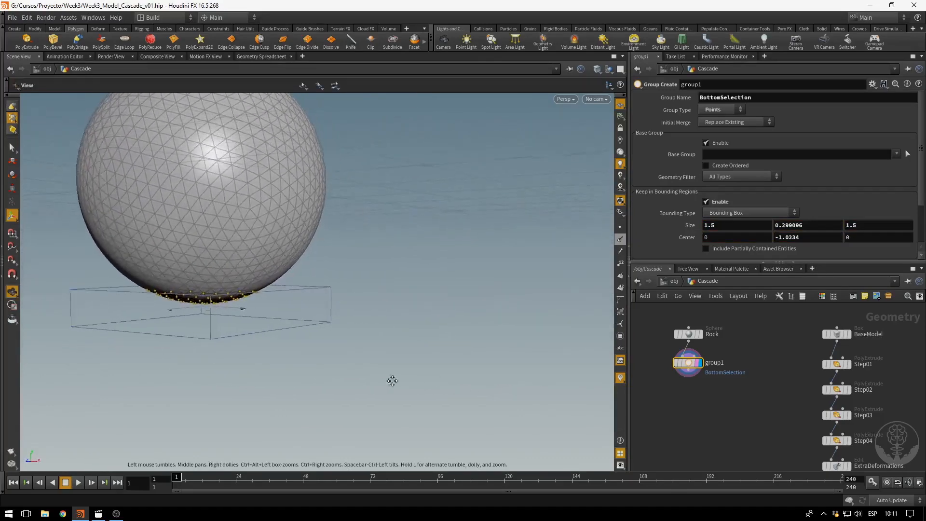
middle_click_drag(392, 381, 500, 430, "alt")
left_click_drag(500, 430, 361, 416, "alt")
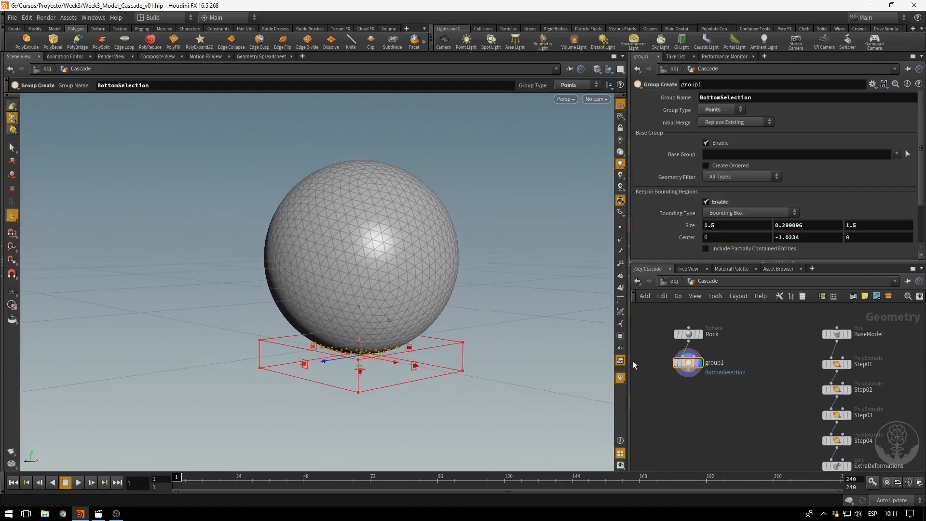
Rename the group node as GroupBottom and save the scene.
double_click(714, 363)
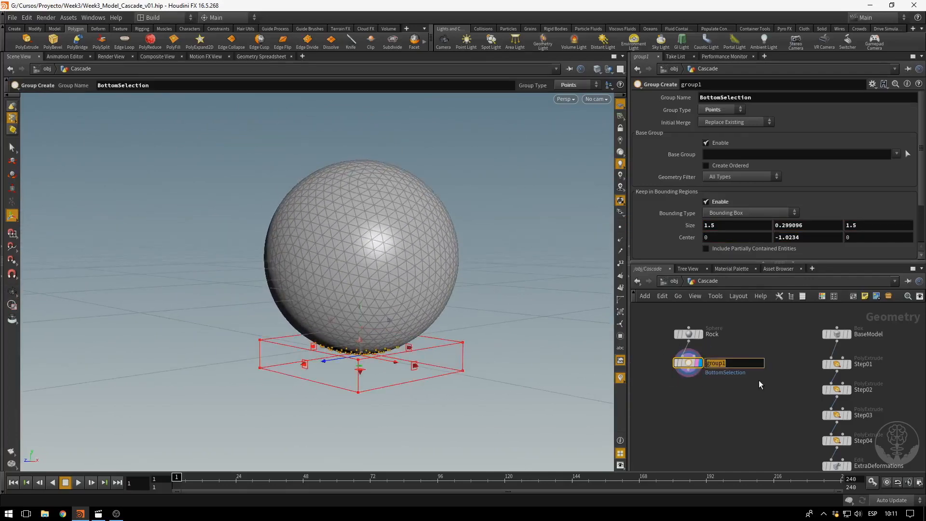
type("Groupo")
key("BackSpace")
type("Bottom")
key("Return")
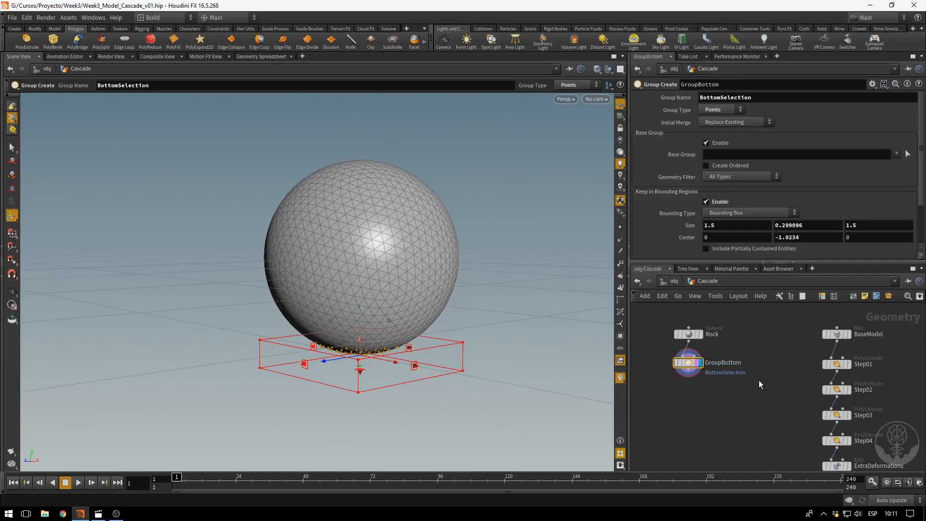
key("ctrl+s")
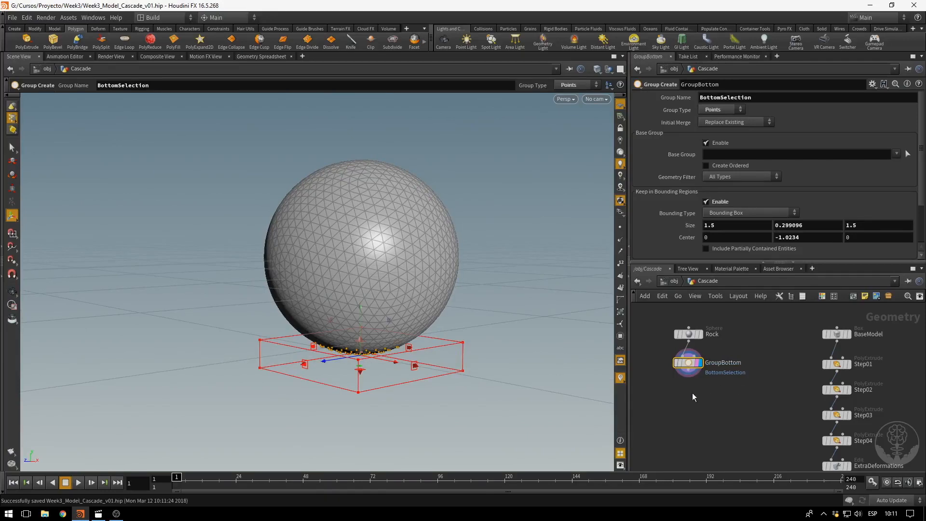
Add a Mountain node connected below GroupBottom, align it under that node and display its result.
left_click(689, 373)
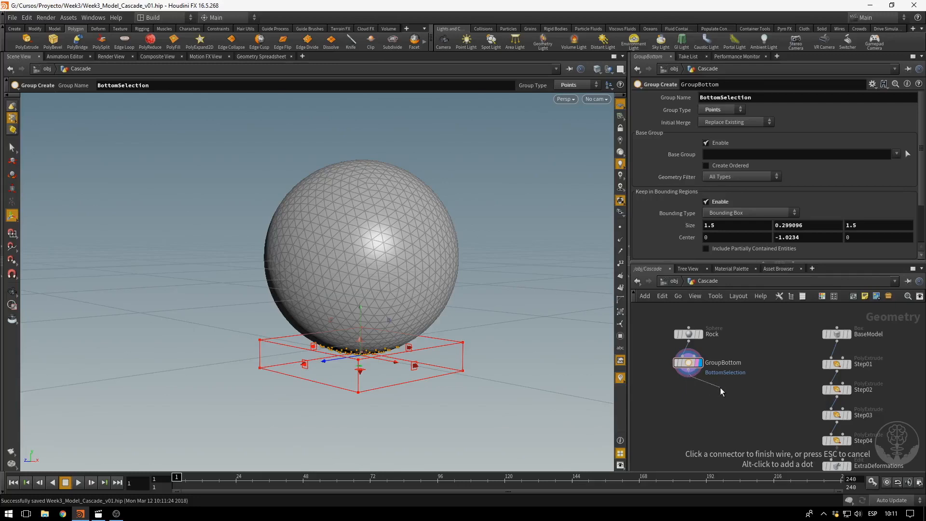
key("Tab")
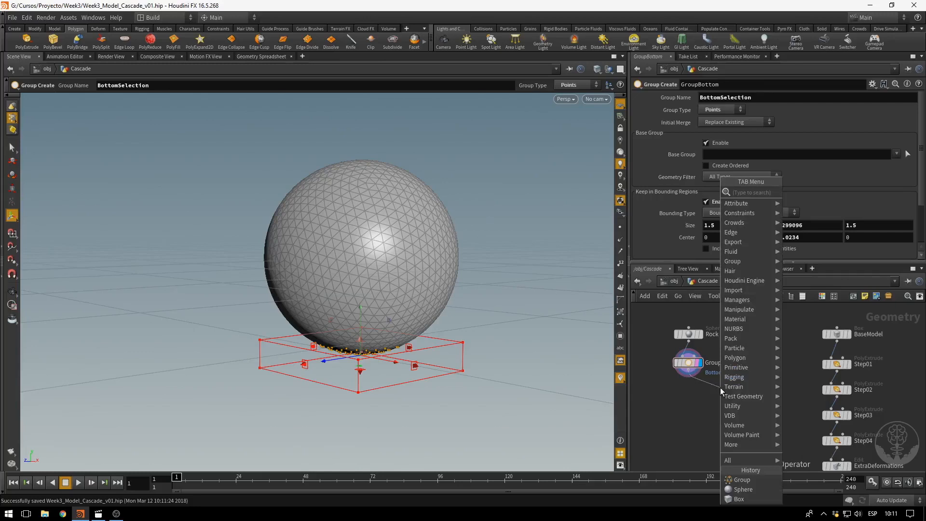
type("mou")
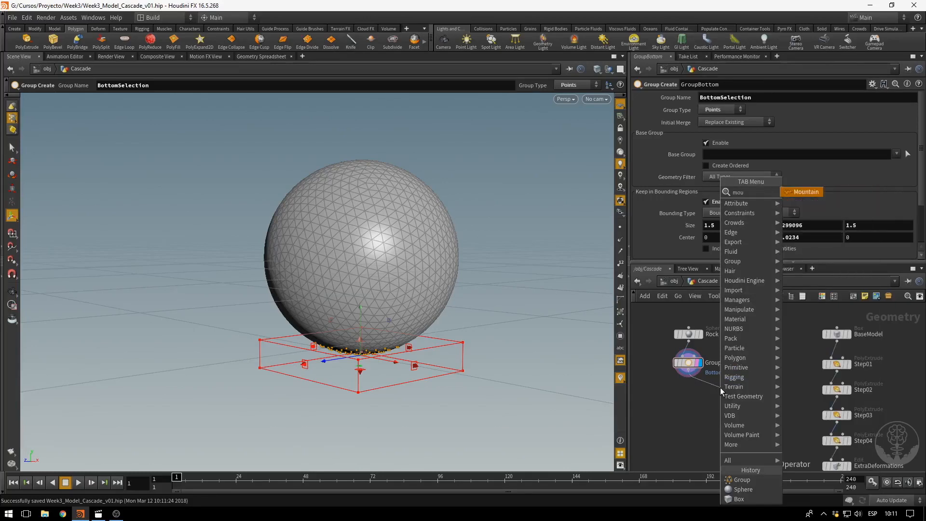
key("Return")
left_click(719, 386)
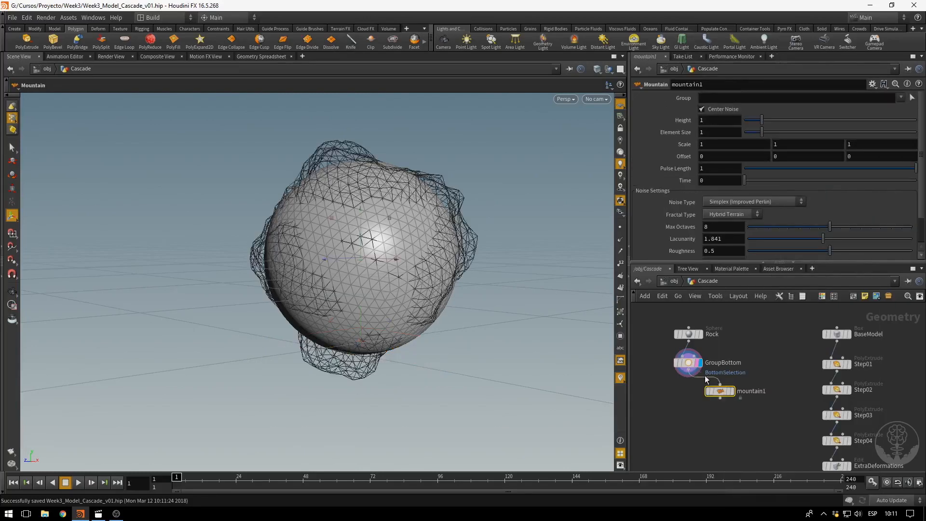
left_click_drag(728, 394, 696, 400)
left_click(700, 396)
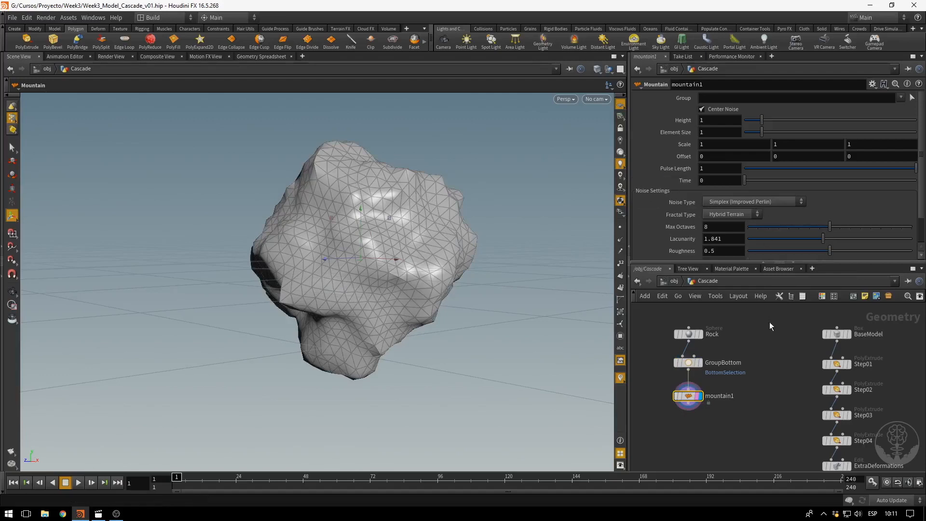
Try a Height of about 0.93 and an Element Size of about 0.84 on the Mountain noise.
double_click(721, 397)
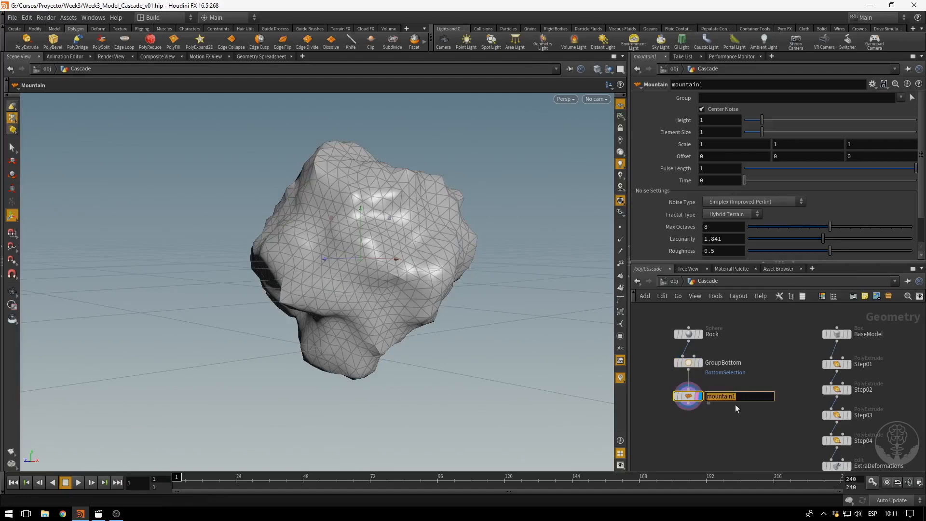
left_click(762, 119)
left_click_drag(762, 121, 759, 139)
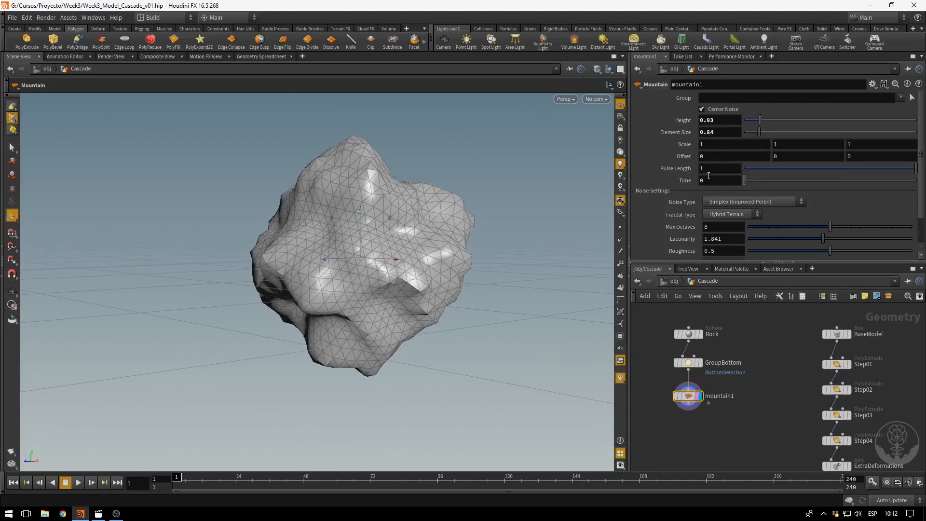
left_click_drag(744, 180, 717, 188)
Keep the Simplex (Improved Perlin) noise and set the Mountain node's Max Octaves to 9, Height to 1.07 and Element Size to 1.15.
scroll(912, 198, "down", 3)
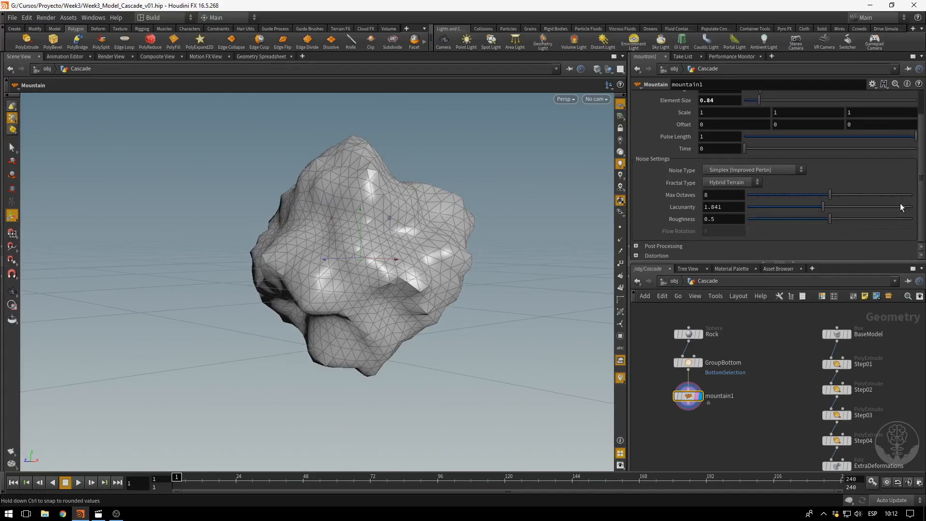
left_click(718, 168)
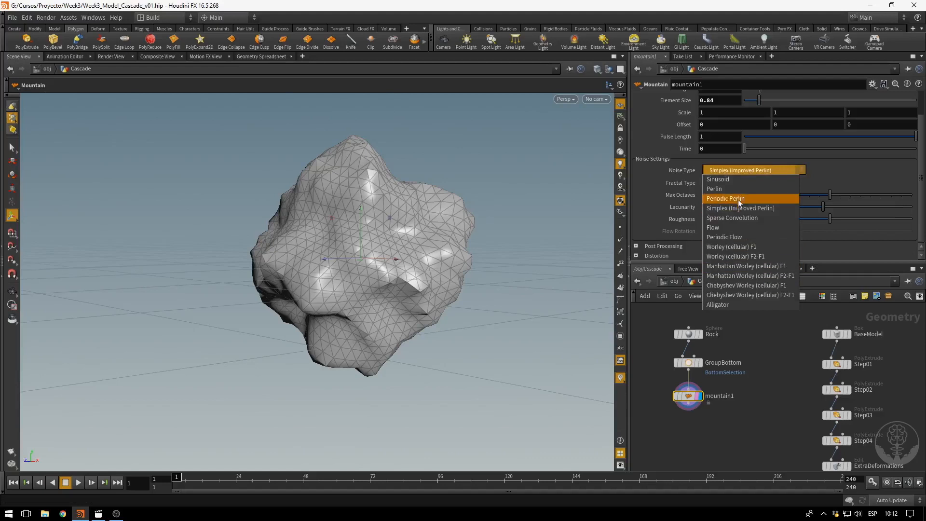
left_click(650, 178)
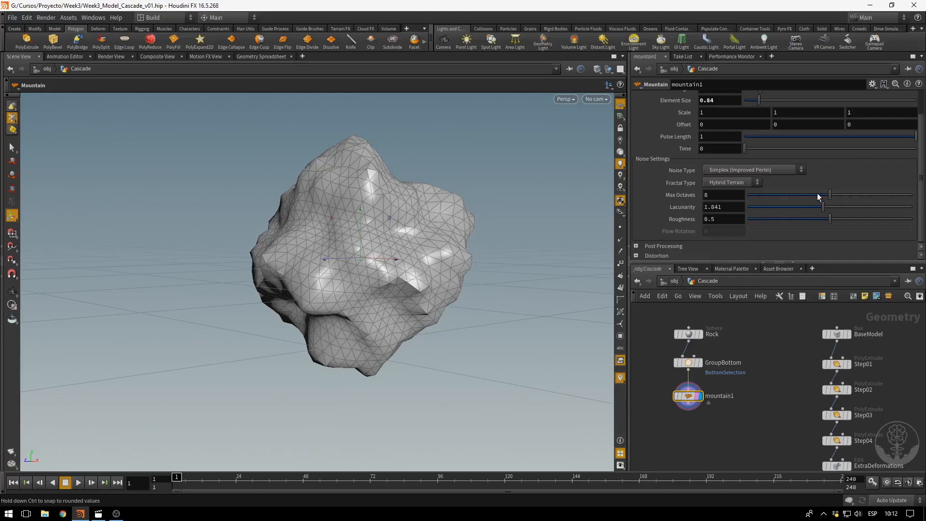
left_click(749, 167)
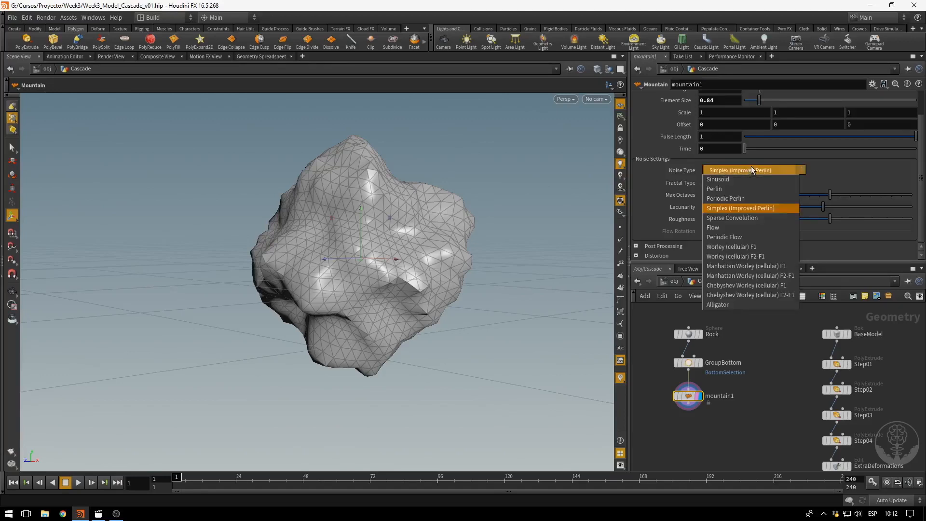
left_click(758, 208)
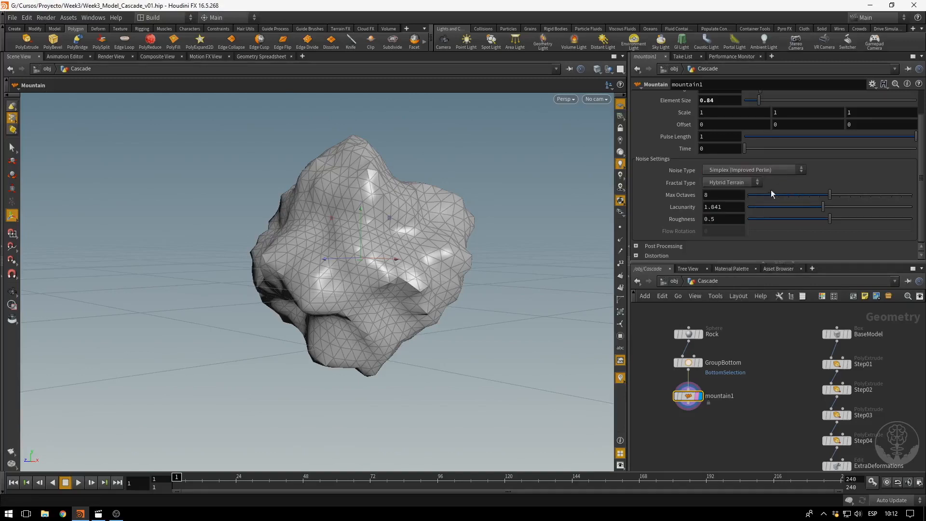
left_click_drag(830, 195, 839, 198)
scroll(735, 108, "up", 2)
left_click_drag(765, 114, 762, 125)
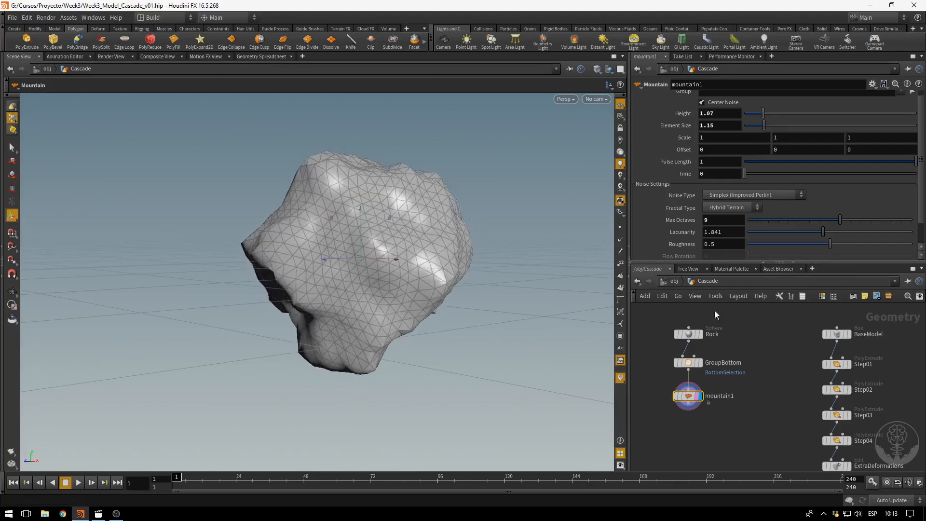
Raise the Rock sphere's frequency to 20 after trying 15.
left_click(687, 334)
left_click_drag(718, 173, 658, 176)
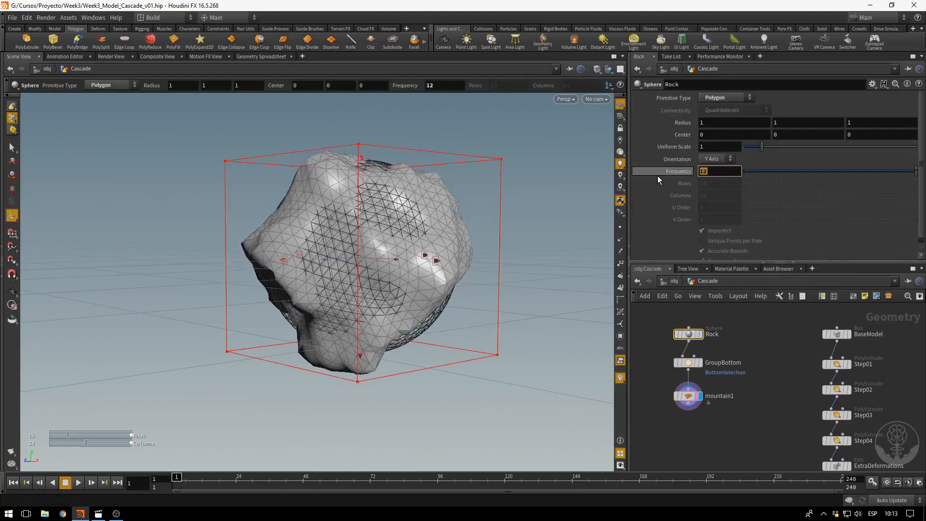
type("15")
key("Return")
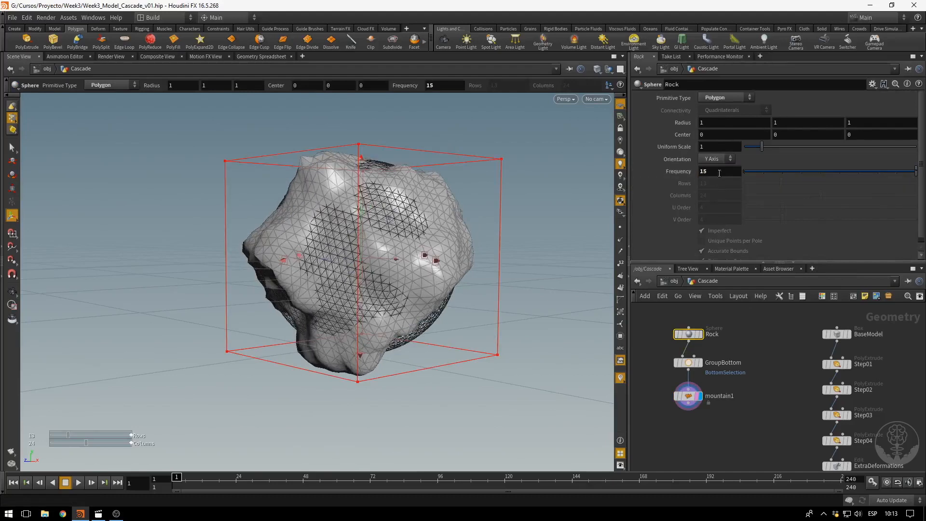
left_click_drag(718, 171, 677, 173)
type("20")
key("Return")
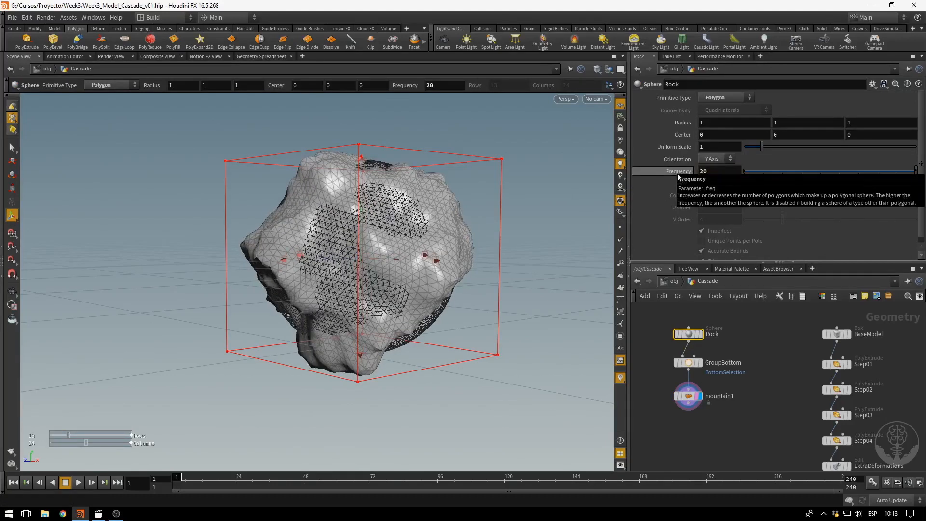
Rename the Mountain node as RockDeformation.
left_click(695, 396)
double_click(720, 396)
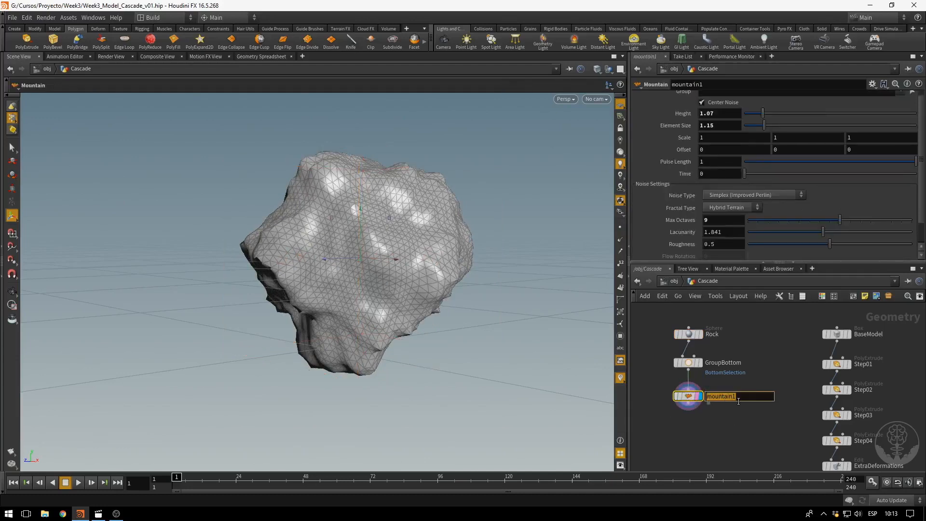
type("RockDeformation")
key("Return")
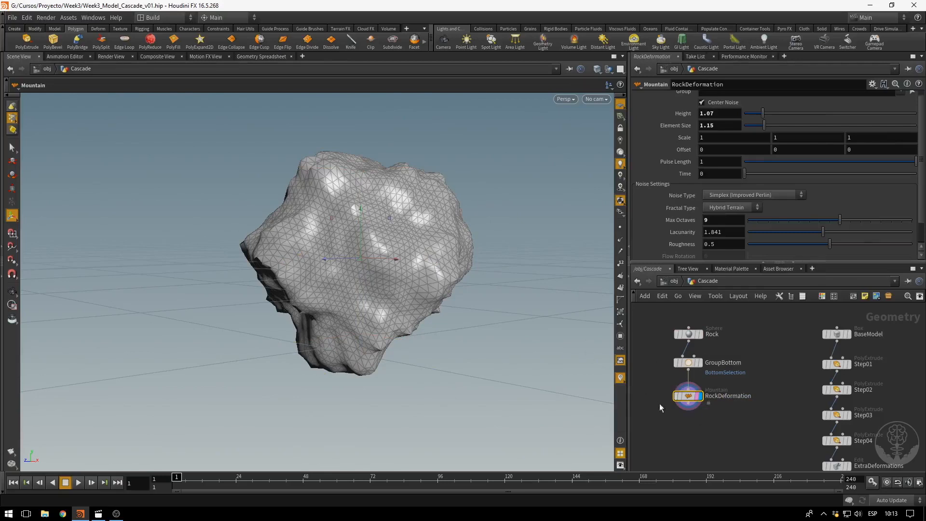
Try shifting the noise offset of RockDeformation and undo the change.
middle_click_drag(687, 418, 690, 380)
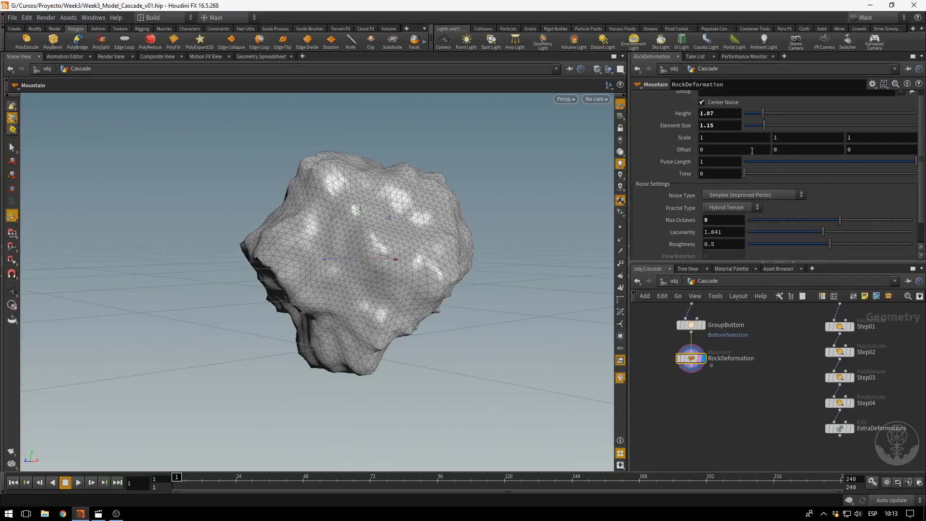
mouse_move(684, 149)
middle_mouse_down()
mouse_move(792, 148)
mouse_move(684, 149)
middle_mouse_up()
key("ctrl+z")
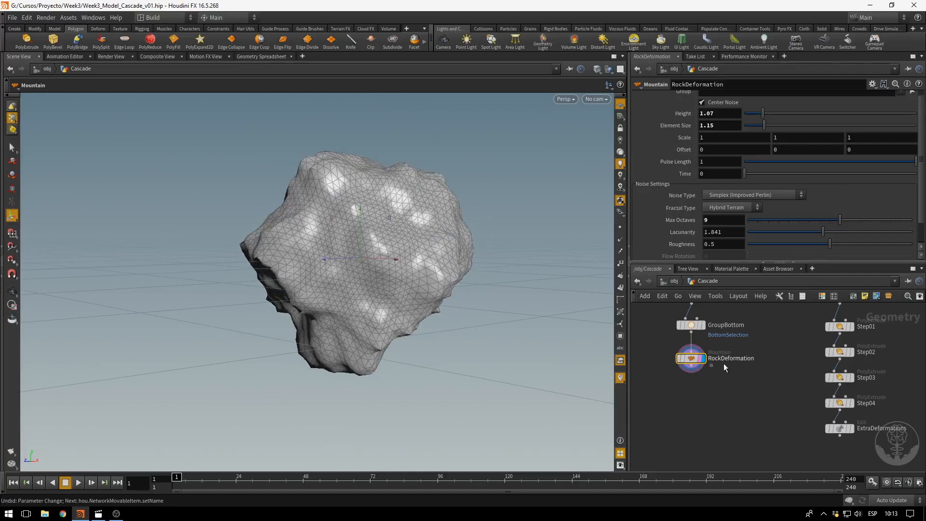
Add a Soft Transform node connected below RockDeformation, align it under that node and display its result.
left_click(692, 370)
key("Tab")
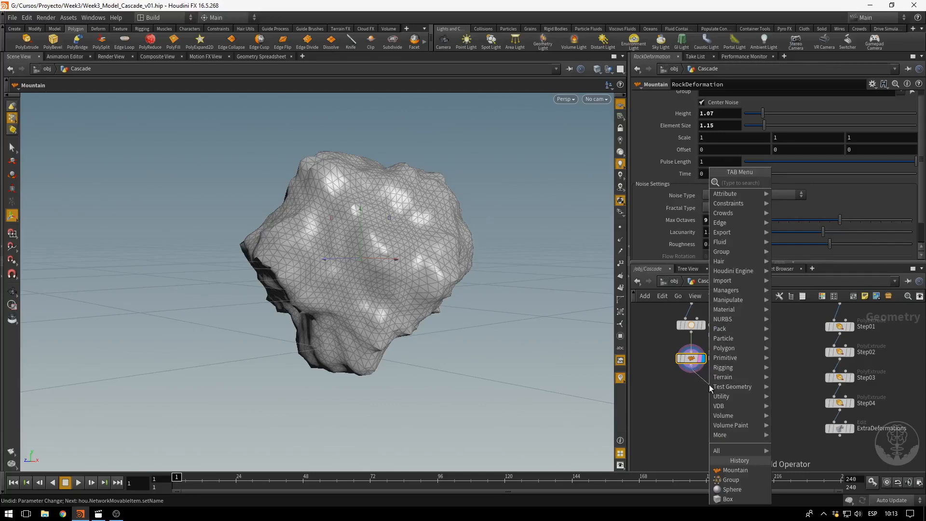
type("softtr")
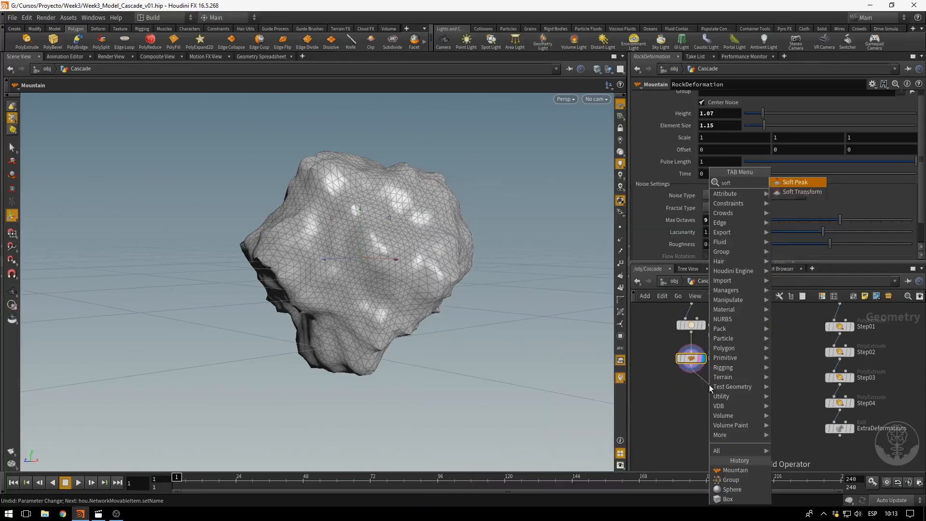
key("Return")
left_click(709, 385)
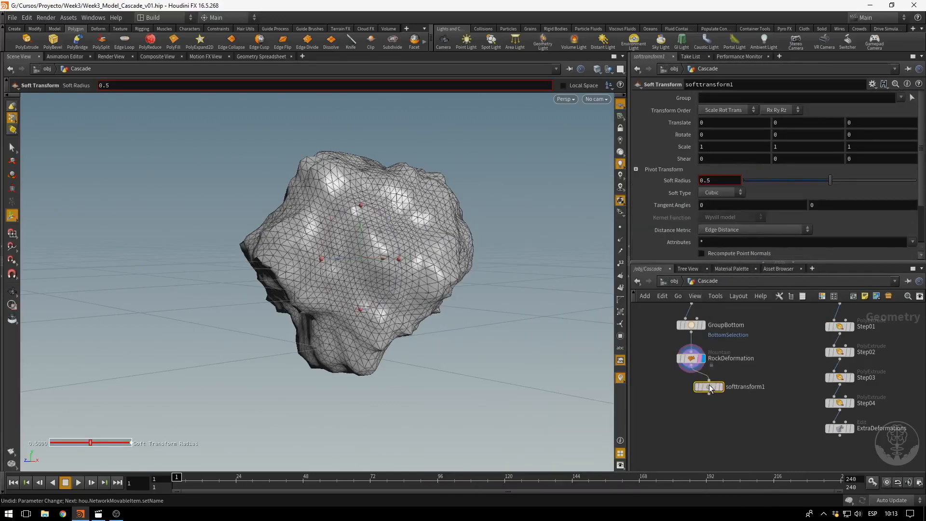
mouse_move(709, 388)
left_mouse_down()
mouse_move(703, 403)
mouse_move(692, 393)
left_mouse_up()
left_click(702, 400)
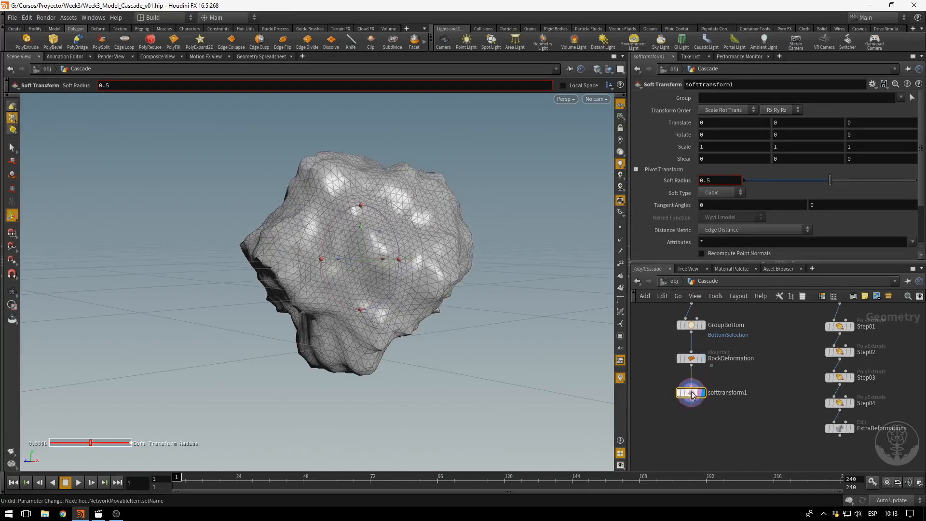
Rename the Soft Transform node as FlatBase.
double_click(746, 392)
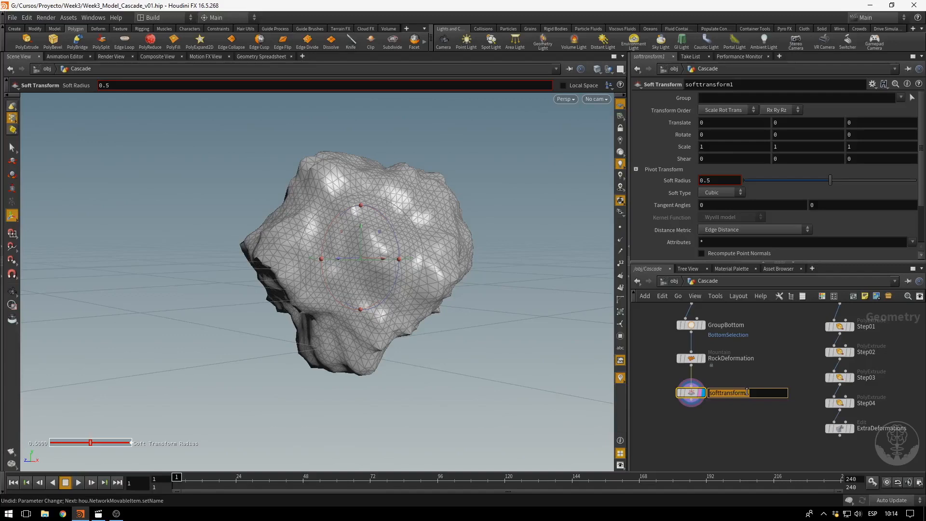
type("Bas")
key("BackSpace")
key("BackSpace")
key("BackSpace")
type("FlatBase")
key("Return")
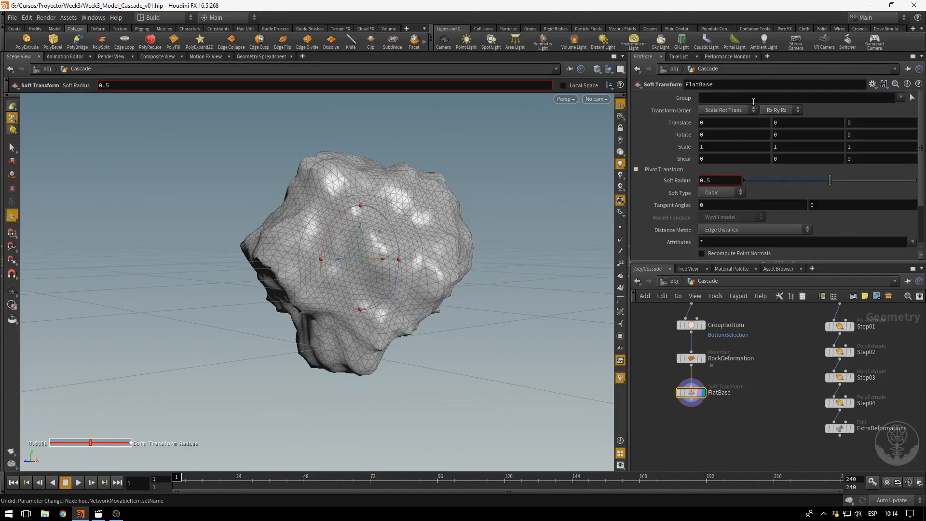
Check the Group setting of RockDeformation and return to the FlatBase parameters.
left_click(691, 359)
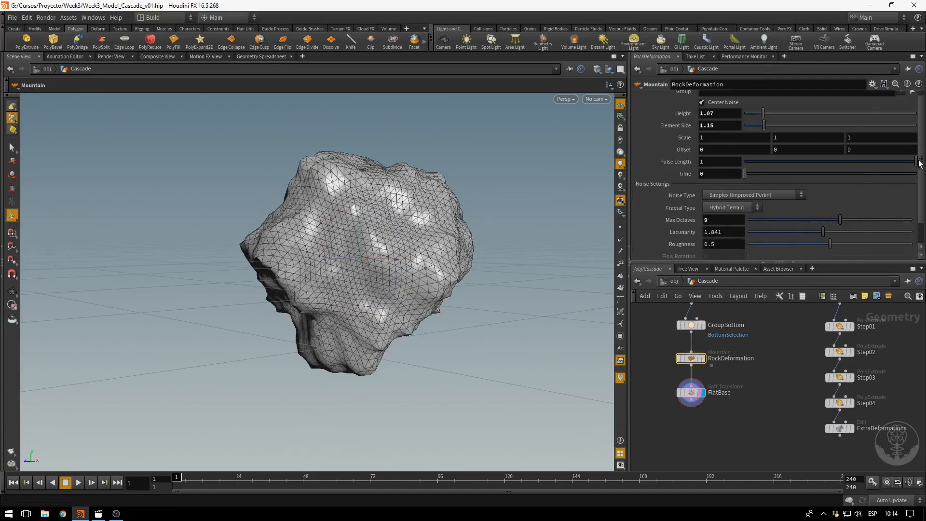
scroll(919, 164, "up", 1)
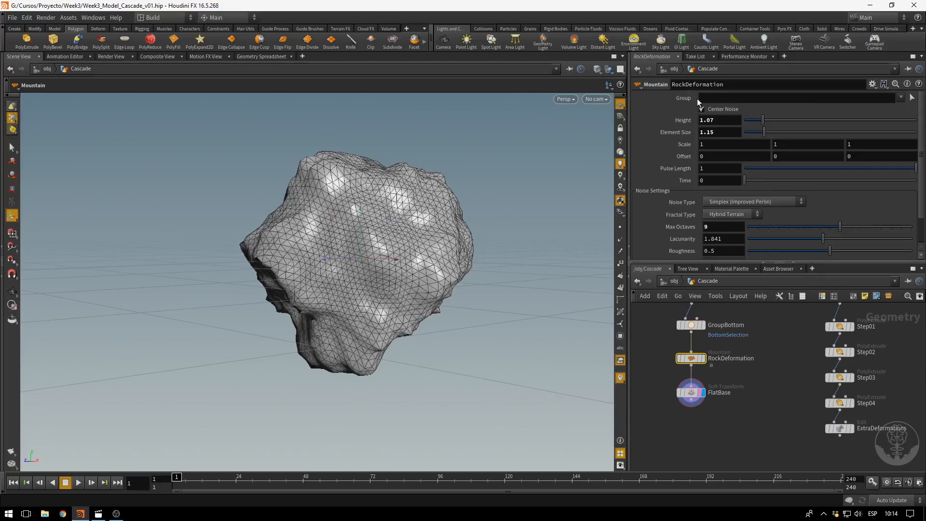
left_click(691, 391)
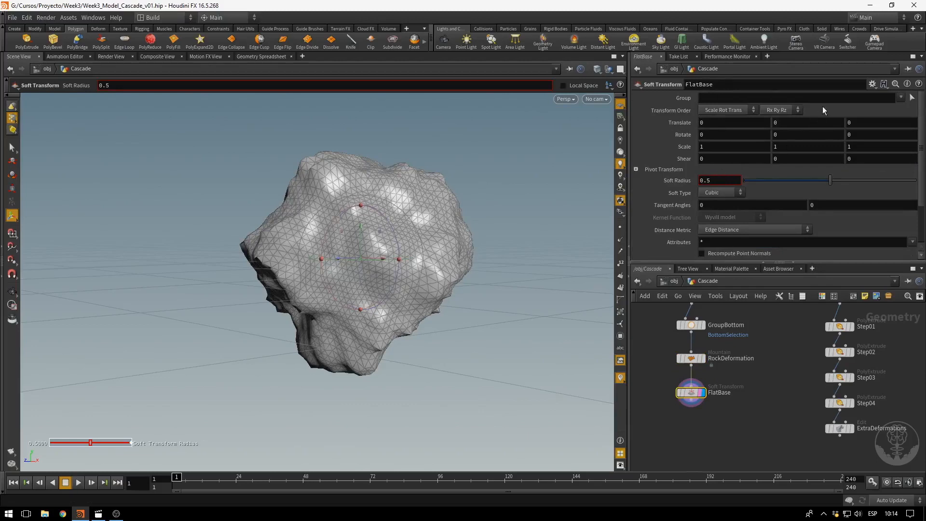
Restrict the FlatBase soft transform to the BottomSelection group.
left_click(900, 97)
left_click(865, 109)
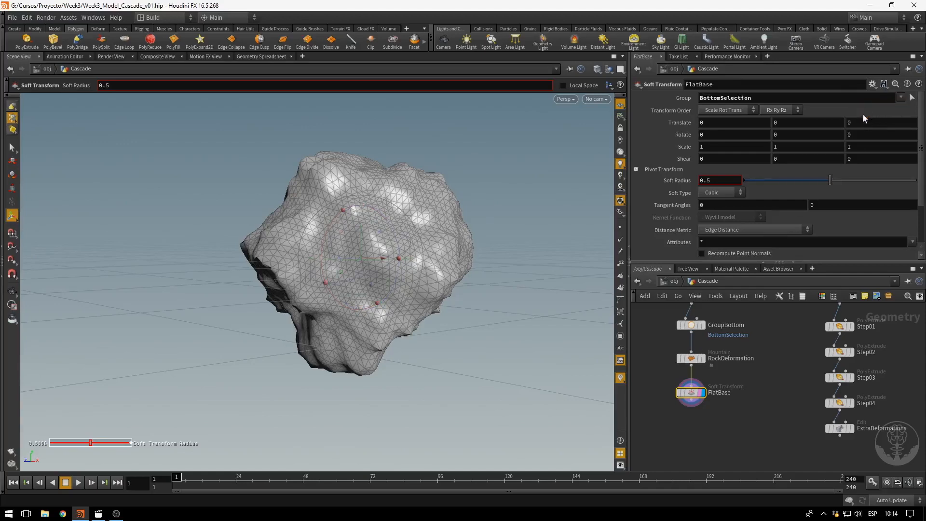
double_click(782, 100)
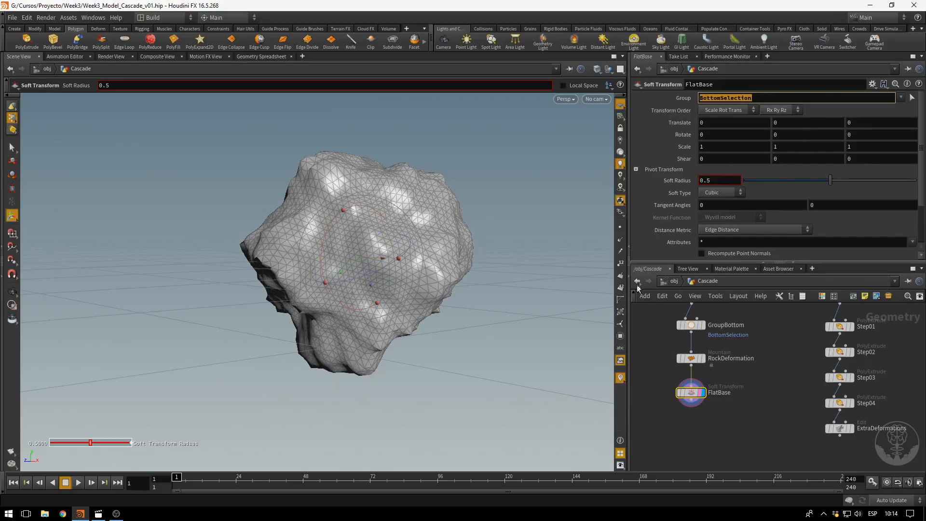
Set the Y scale of FlatBase to 0 and inspect the rock's underside from several angles.
left_click(802, 147)
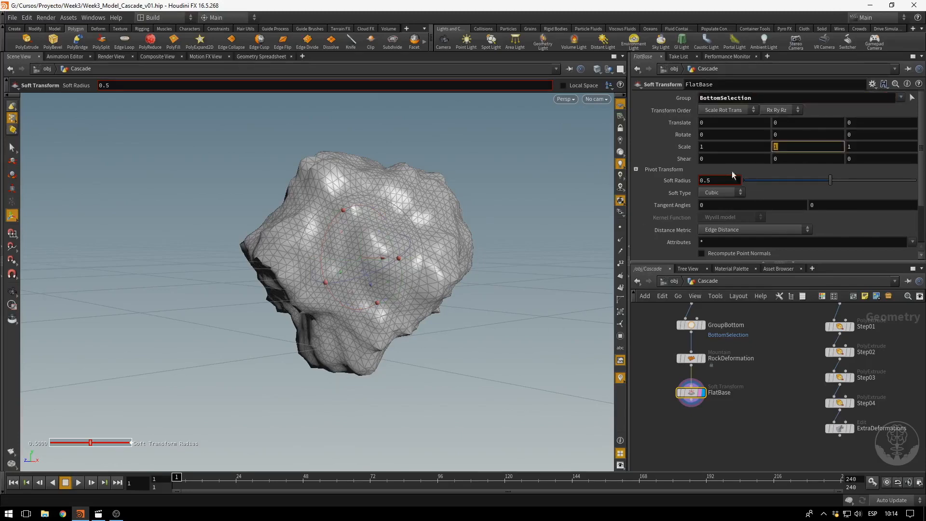
type("0")
key("Return")
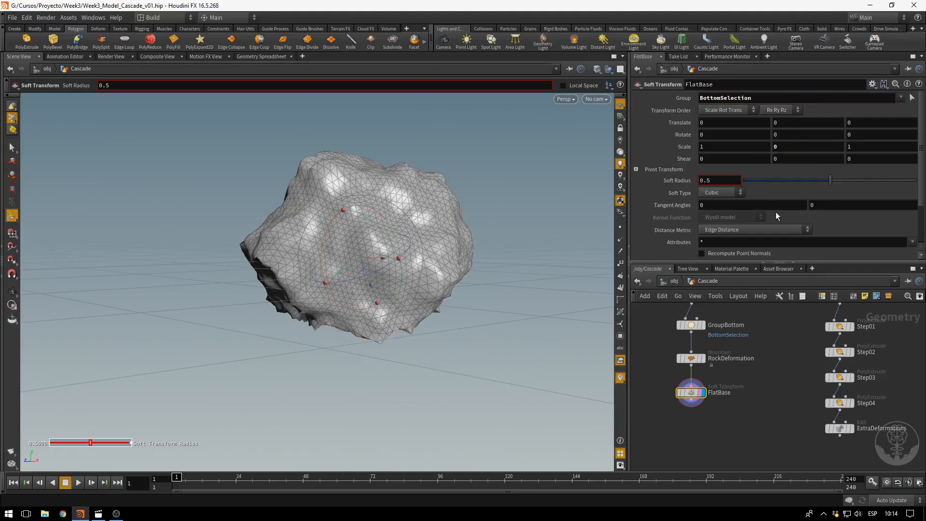
key("Escape")
left_click_drag(433, 325, 412, 349)
key("Return")
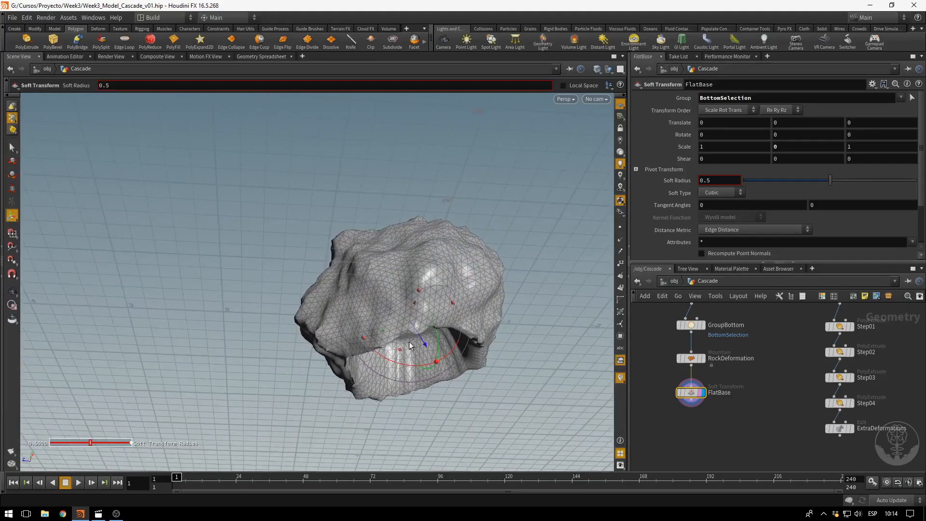
key("Escape")
left_click_drag(409, 323, 481, 373)
key("Return")
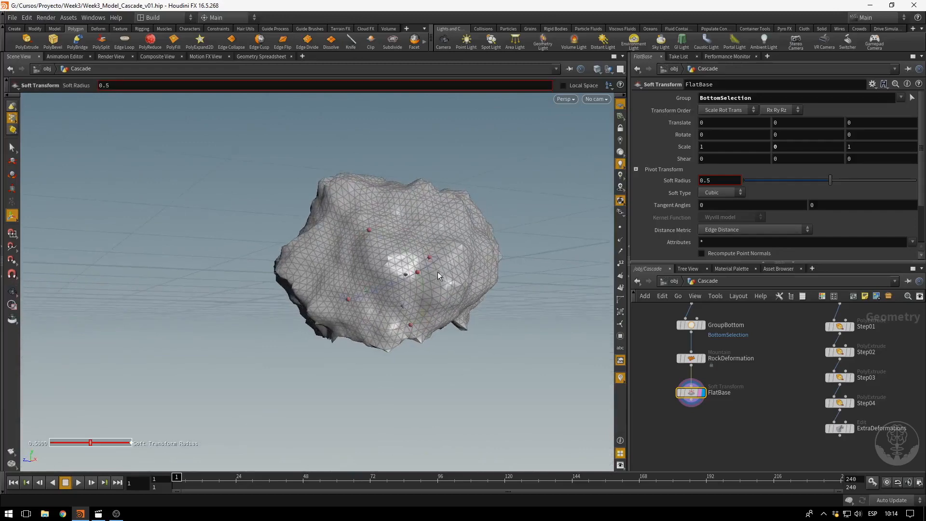
left_click_drag(512, 282, 506, 414)
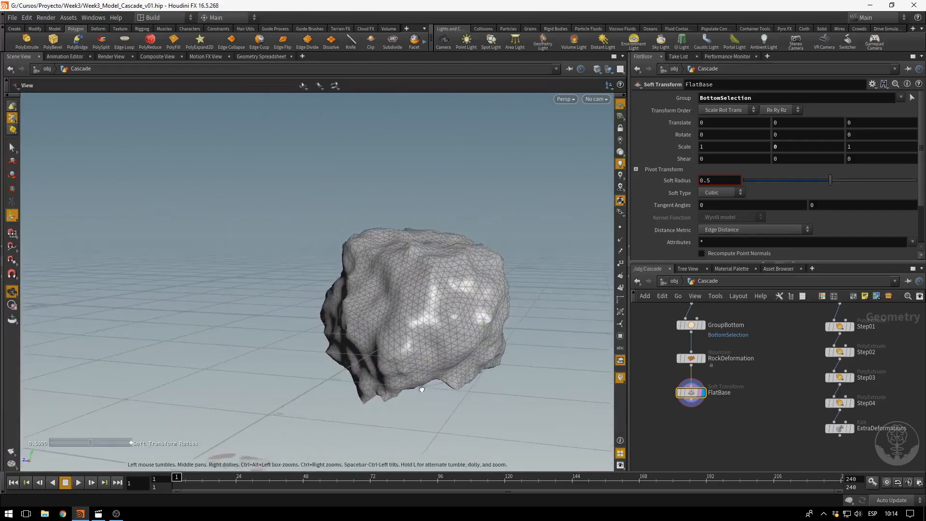
Set the Y center of the Rock sphere to 1 so it rests on the ground plane, and check its base.
middle_click_drag(773, 358, 819, 422)
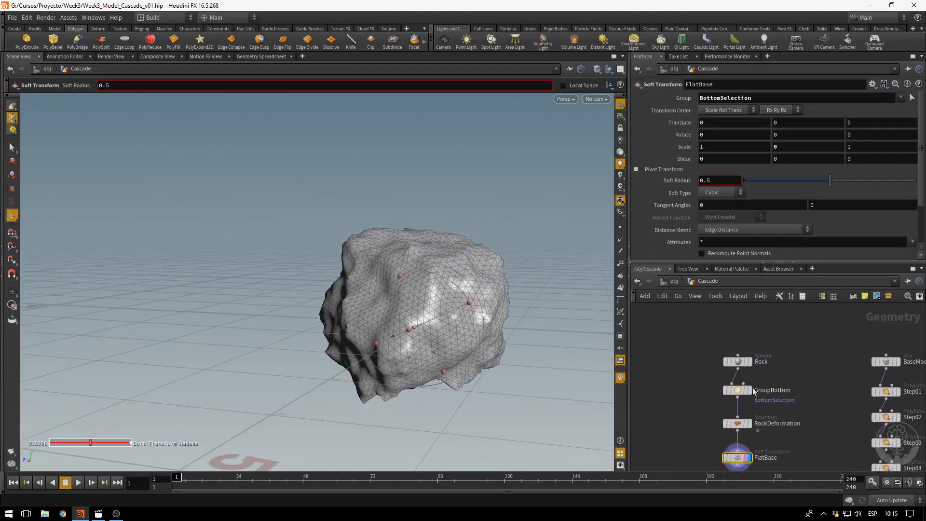
left_click(738, 361)
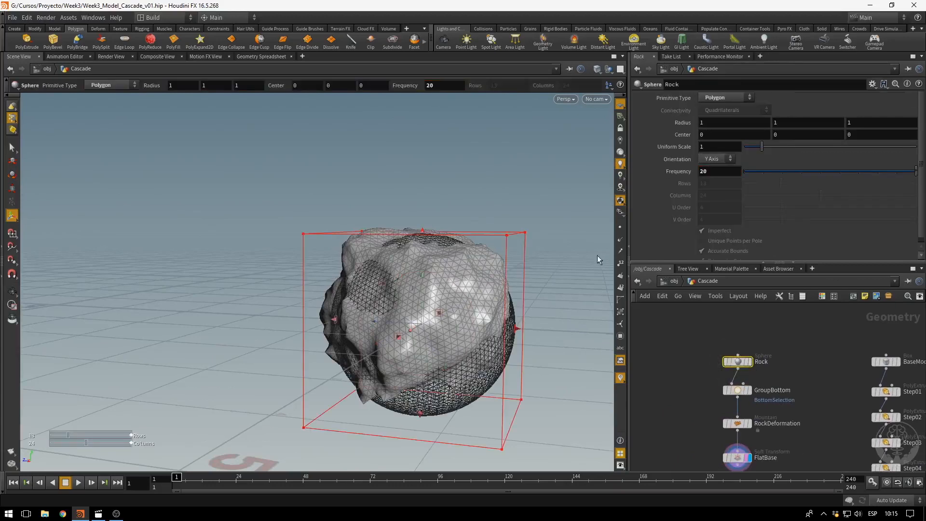
left_click(793, 137)
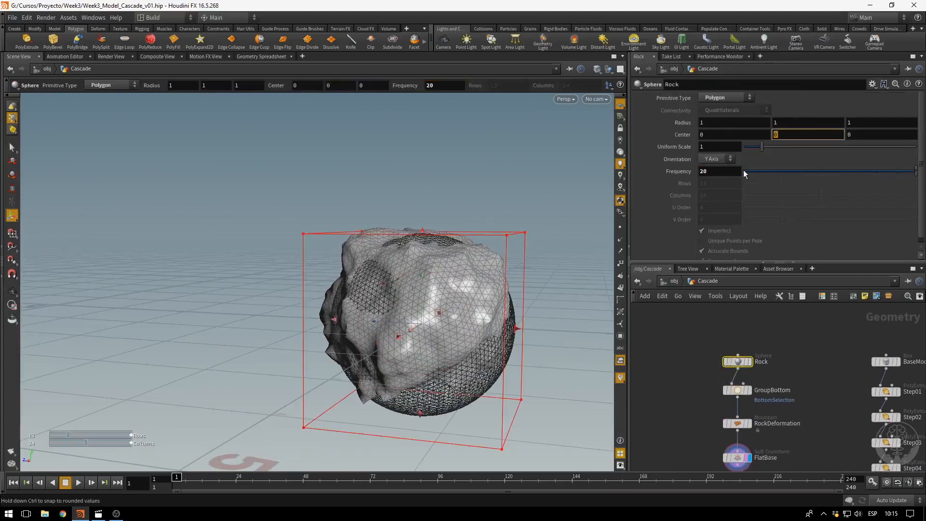
type("1")
key("Return")
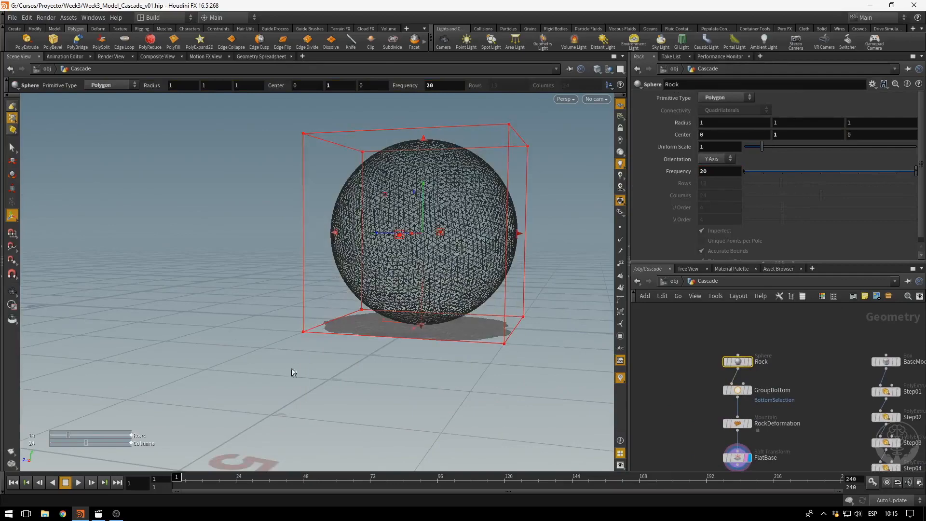
middle_click_drag(331, 415, 305, 368, "alt")
left_click_drag(306, 368, 349, 356, "alt")
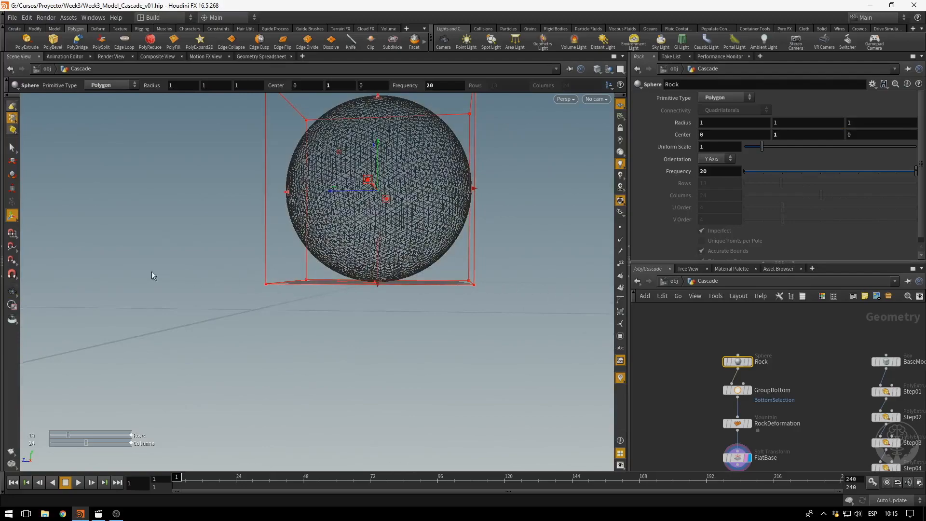
left_click_drag(444, 322, 381, 360, "alt")
key("Return")
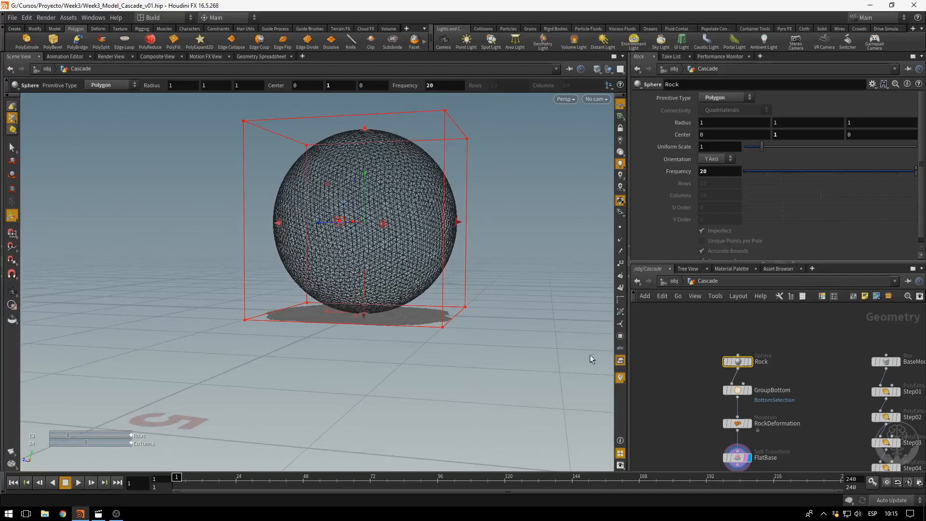
Raise the GroupBottom bounding box to the sphere's lowest part, with its Y center at about 0.067.
left_click(740, 391)
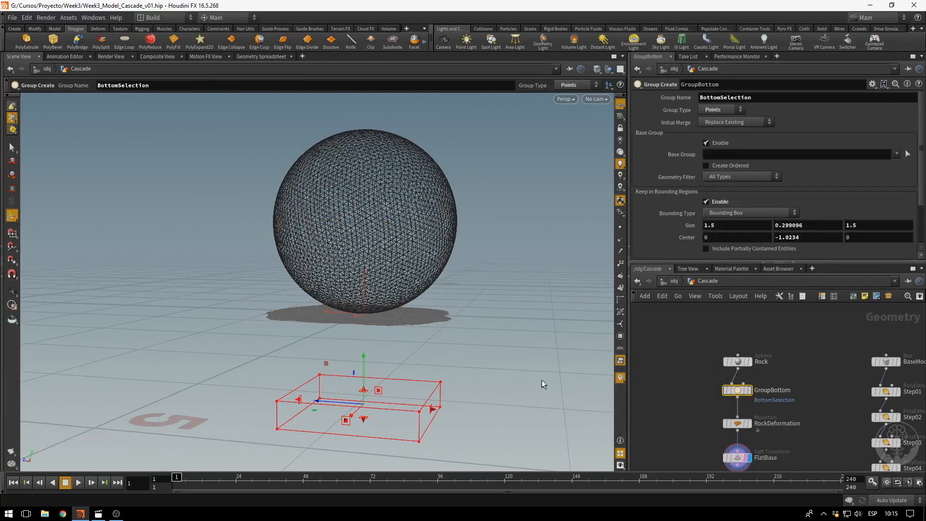
left_click_drag(363, 358, 393, 343)
key("Escape")
key("Return")
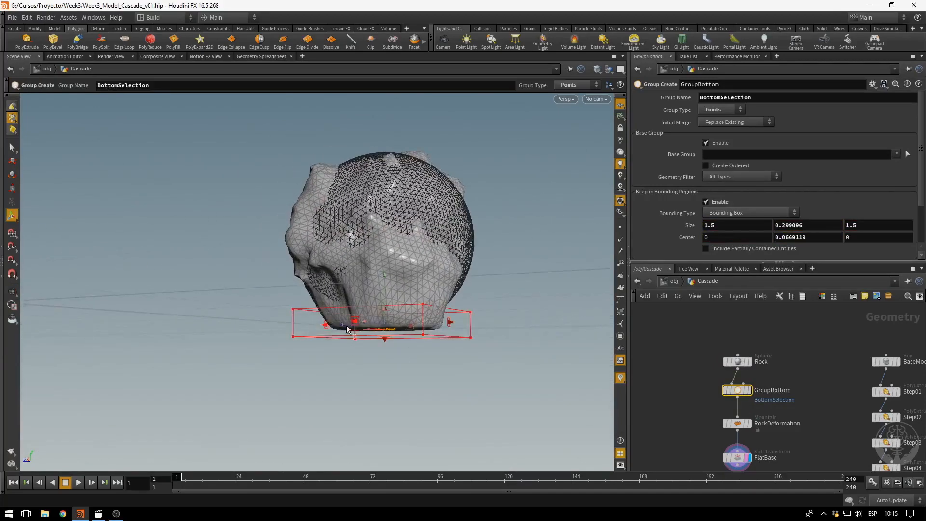
Try a Y translation of 0.3 and then 0.75 on FlatBase, with a soft radius of 1.
left_click(737, 457)
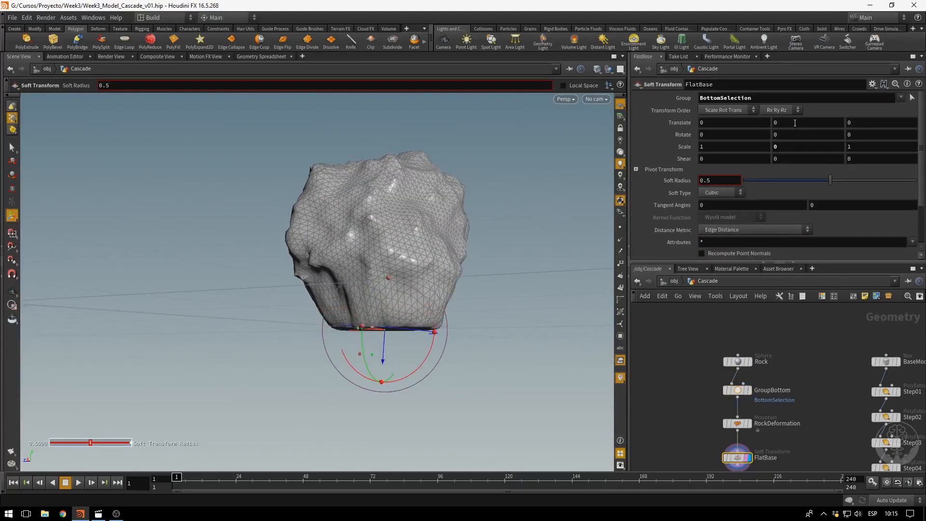
middle_click_drag(794, 123, 814, 137)
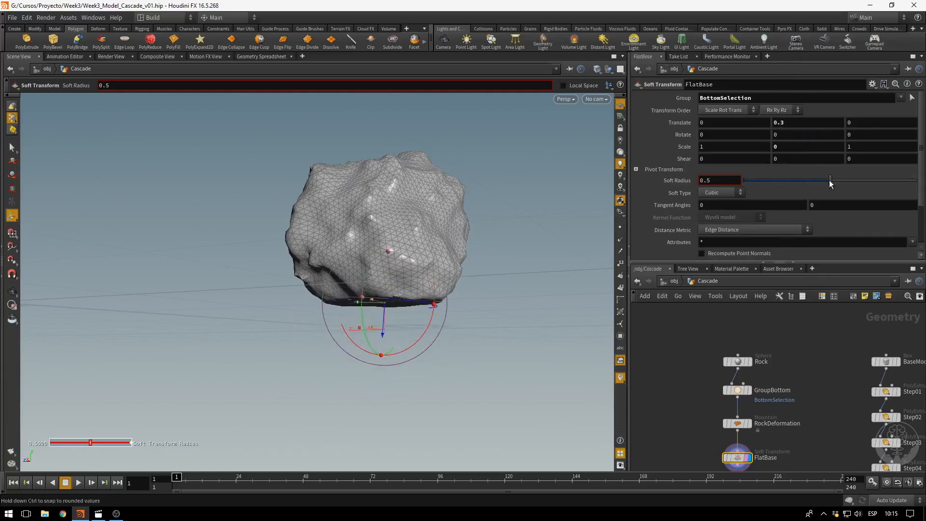
left_click_drag(829, 183, 915, 182)
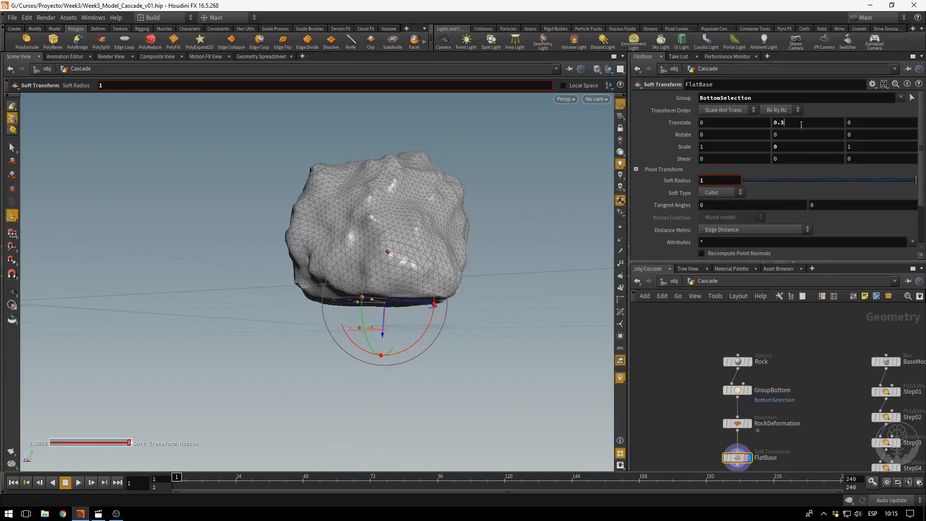
key("BackSpace")
type("75")
key("Return")
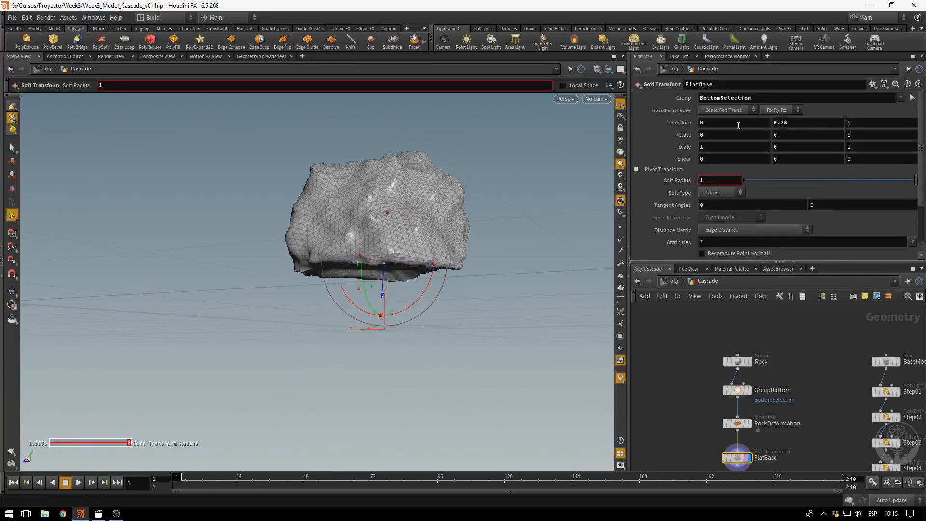
Set the Y translation of FlatBase to 0.5 and view the rock's base.
left_click_drag(795, 121, 732, 119)
type("0.5")
key("Return")
key("Escape")
left_click_drag(508, 227, 574, 235)
key("Return")
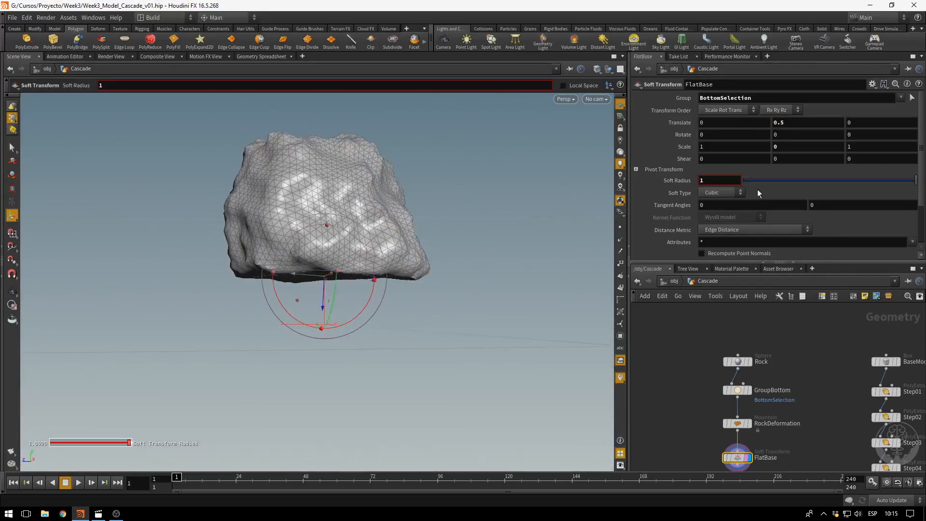
Set the soft radius of FlatBase to 1.5 and check the shape of the rock.
left_click(715, 184)
type("1.5")
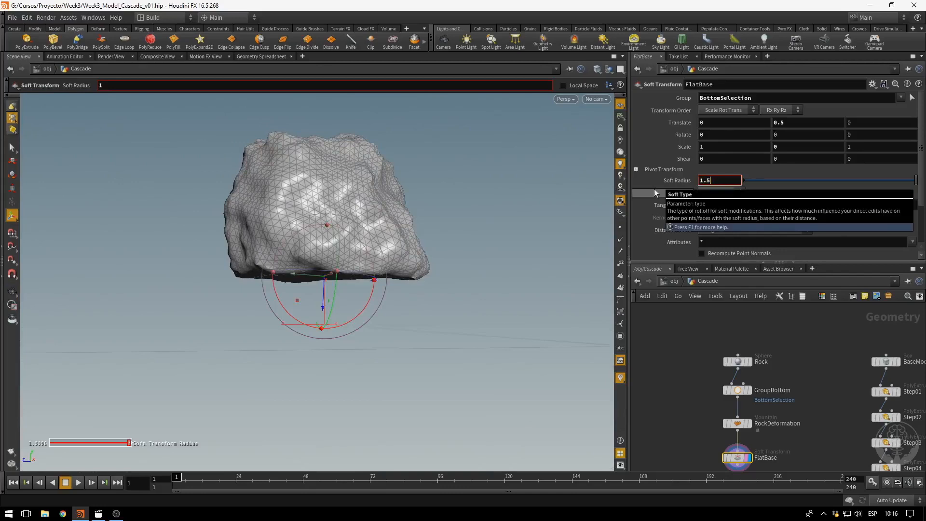
key("Return")
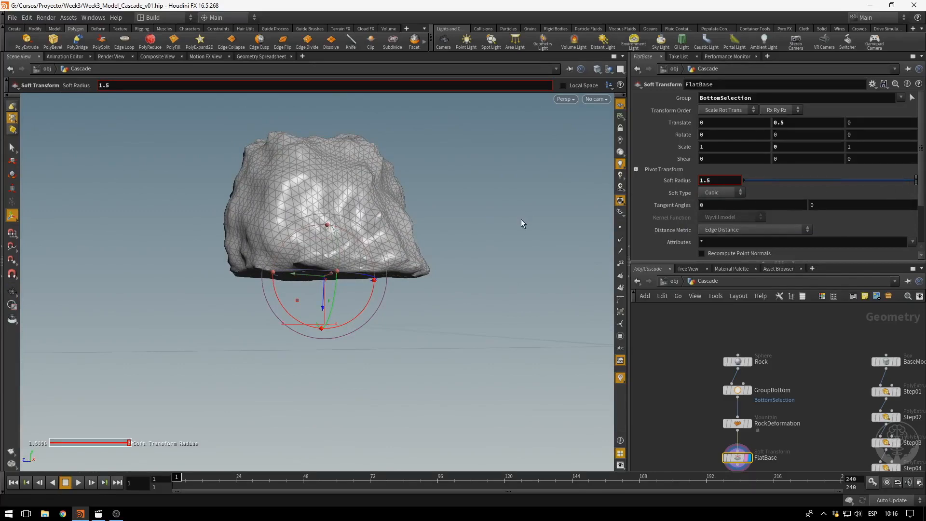
key("Escape")
left_click_drag(523, 220, 547, 284)
Add a Fuse node connected below FlatBase, align it under that node and display its result.
middle_click_drag(811, 432, 806, 379)
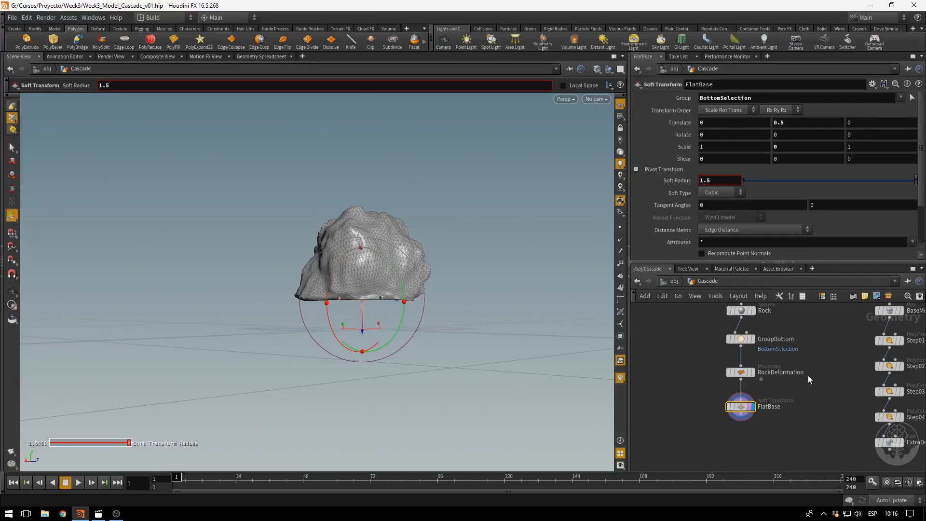
scroll(764, 448, "up", 2)
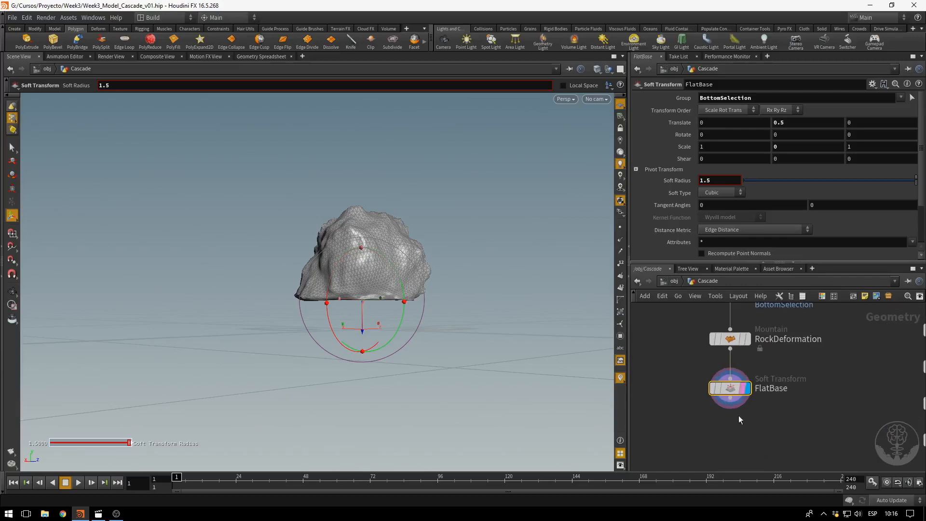
left_click(729, 399)
key("Tab")
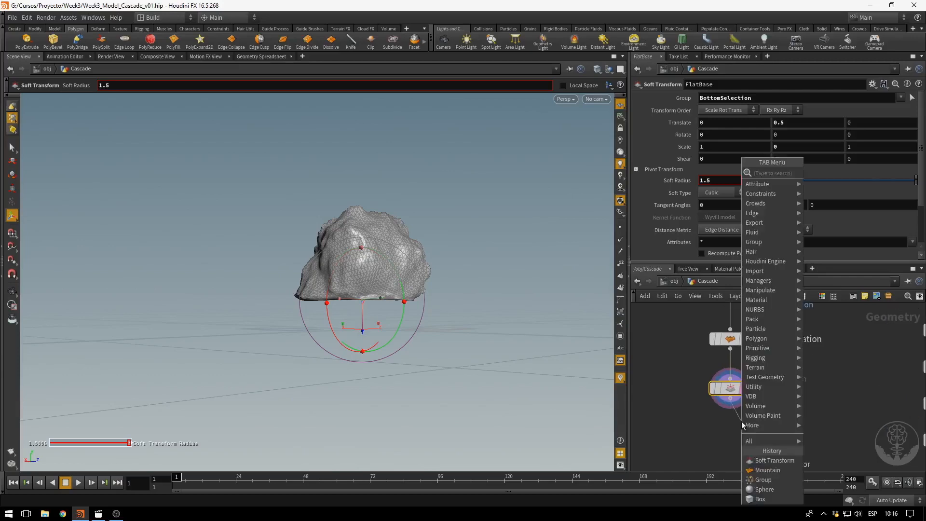
type("fuse")
key("Escape")
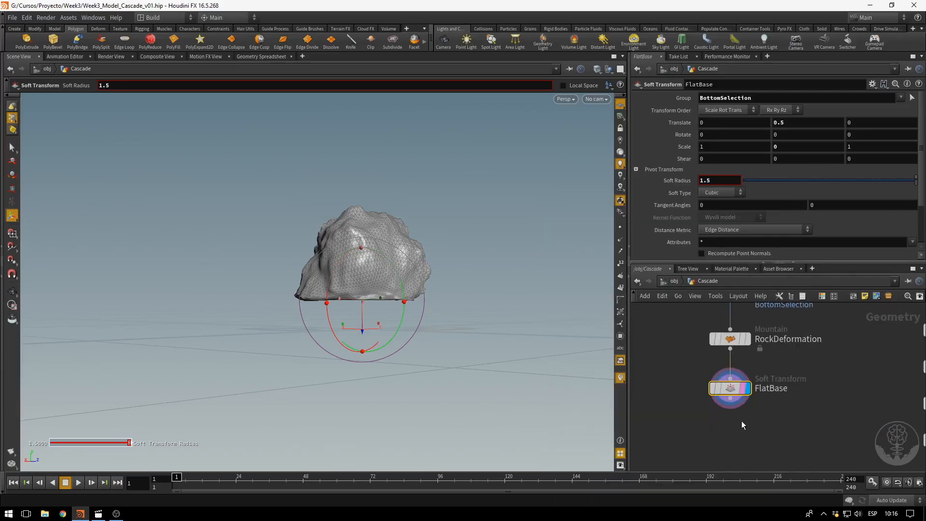
left_click(742, 420)
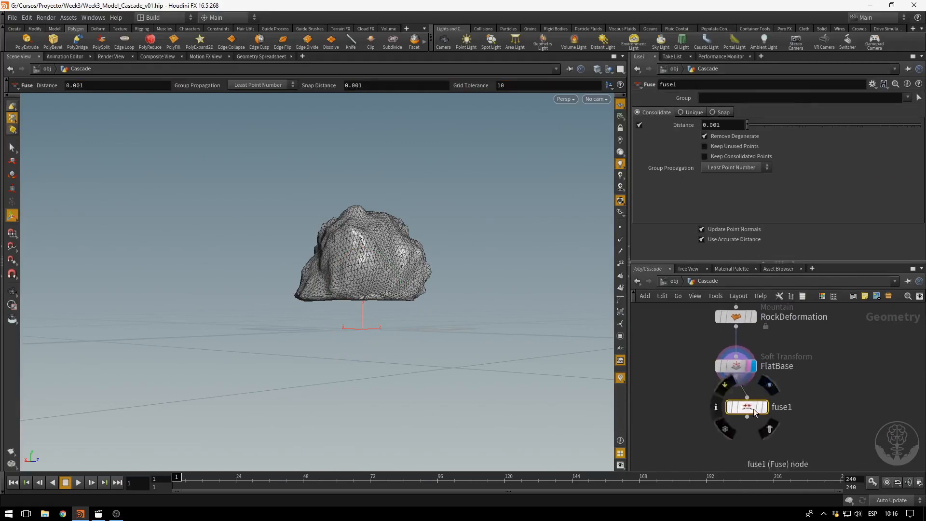
left_click_drag(755, 412, 744, 416)
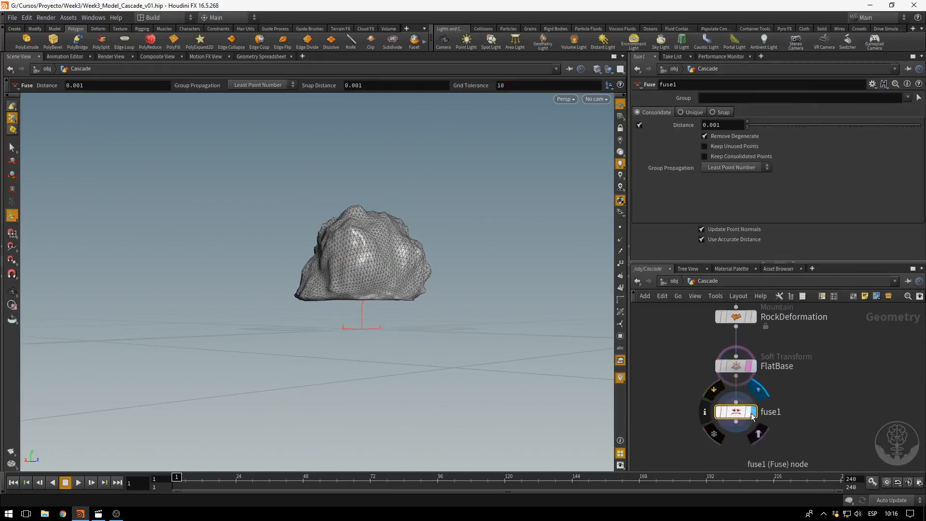
Rename the Fuse node as PolyReduce and raise its consolidate distance to about 0.676.
double_click(763, 412)
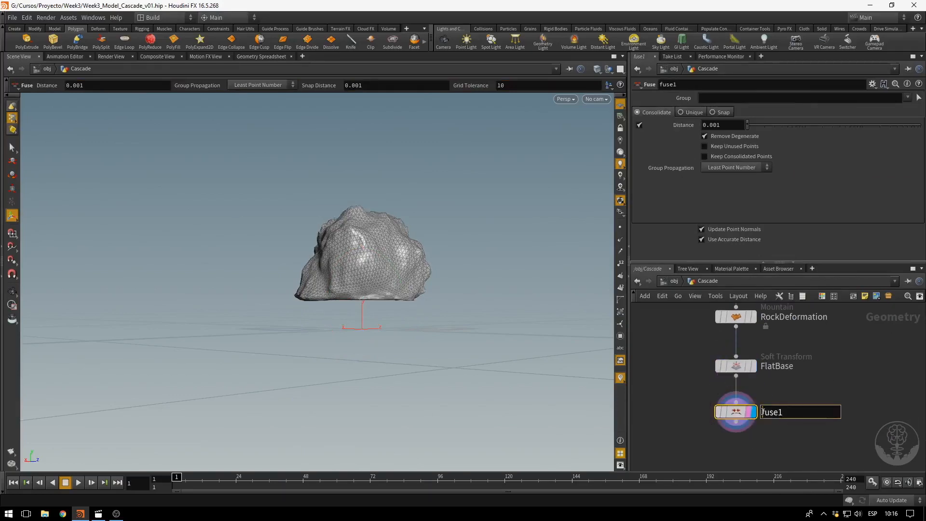
left_click_drag(784, 414, 729, 422)
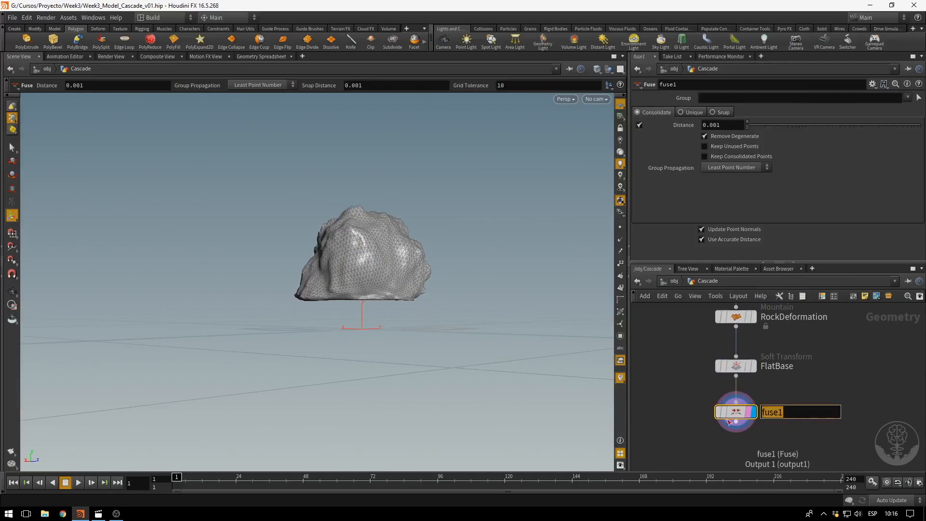
type("PolyReduce")
key("Return")
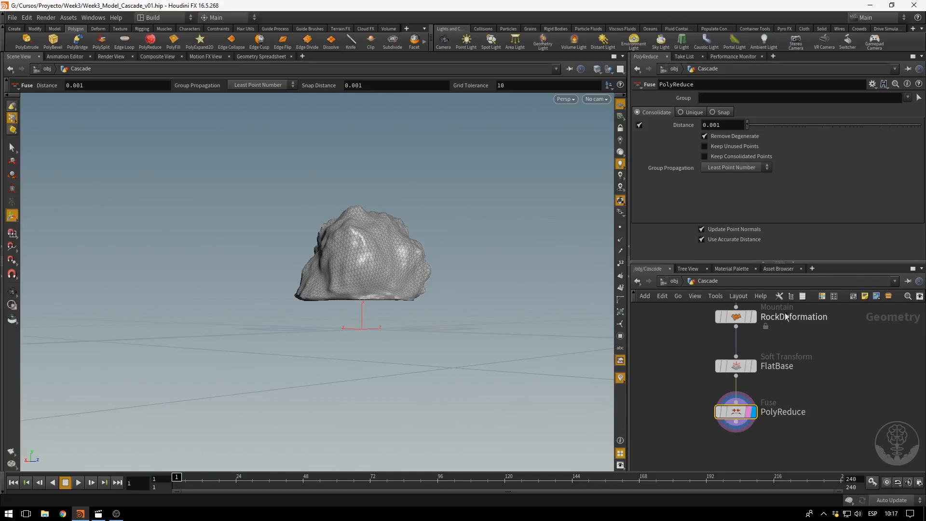
left_click_drag(747, 125, 852, 122)
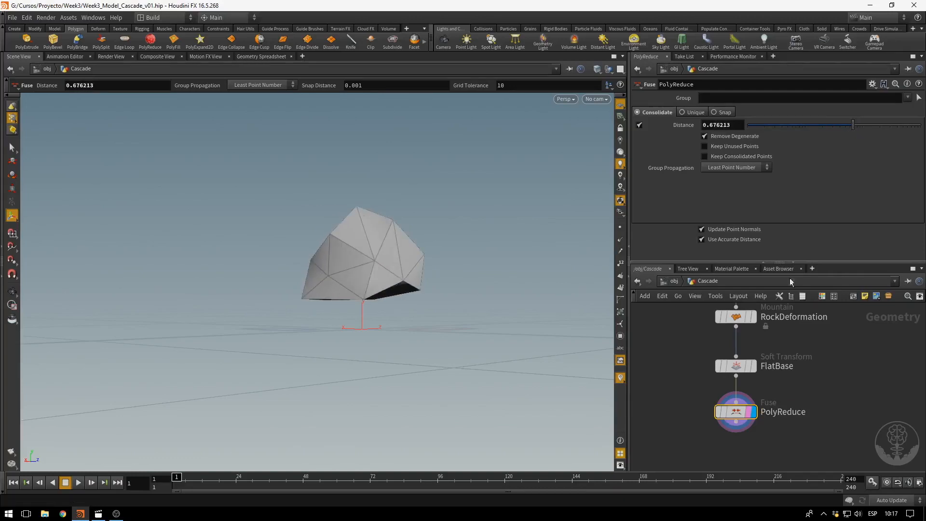
left_click_drag(372, 320, 598, 332, "alt")
Set the noise height of RockDeformation to 2.25.
middle_click_drag(693, 357, 685, 416)
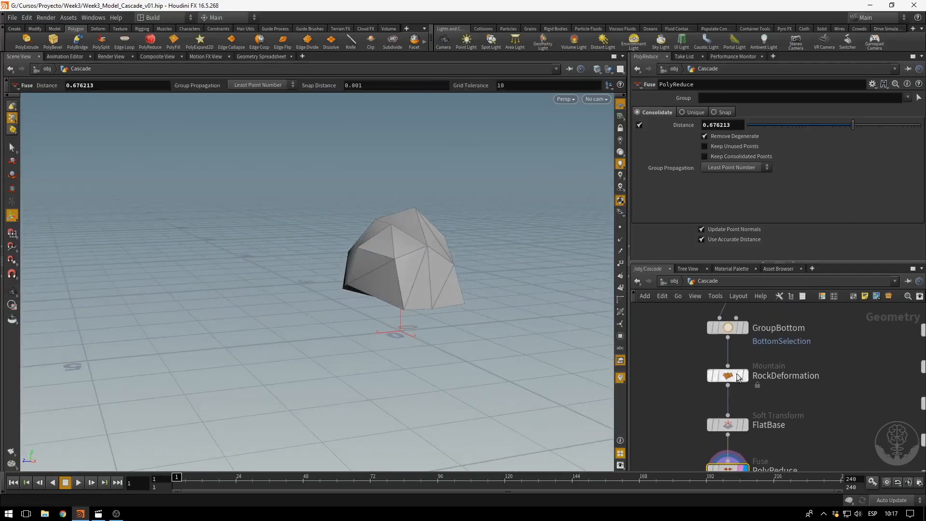
left_click(734, 376)
left_click_drag(757, 125, 783, 123)
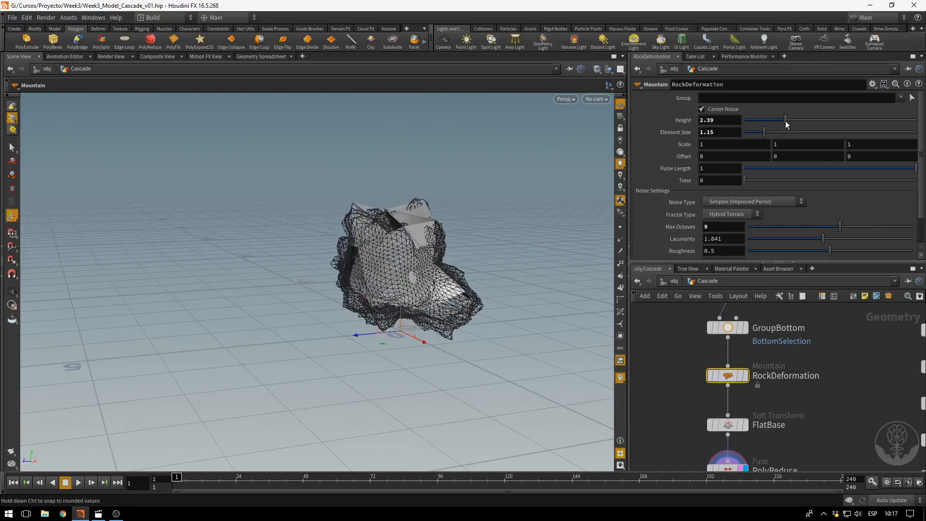
middle_click_drag(809, 414, 815, 364)
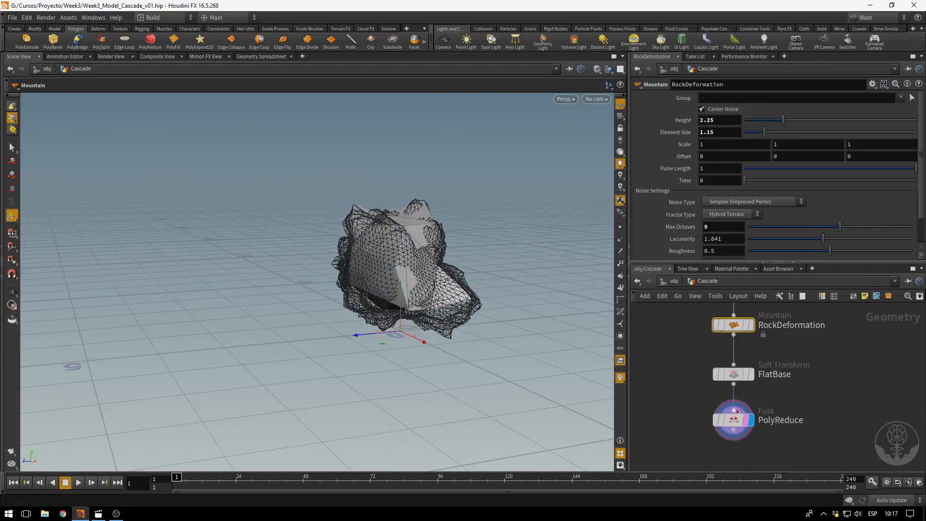
Lower the consolidate distance of PolyReduce to about 0.663 and check the rock from another side.
left_click(732, 419)
left_click_drag(496, 299, 411, 269, "alt")
key("Return")
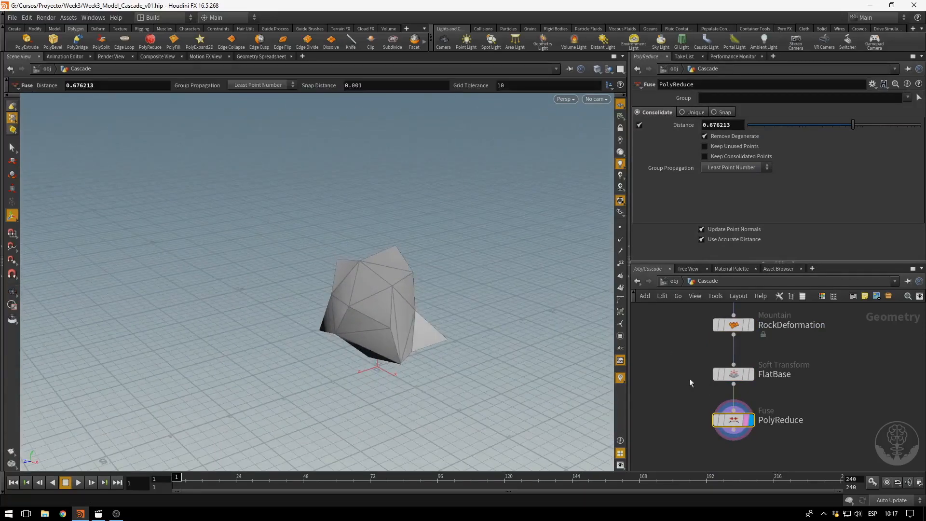
left_click_drag(852, 125, 853, 129)
key("Escape")
left_click_drag(434, 285, 174, 305)
key("Return")
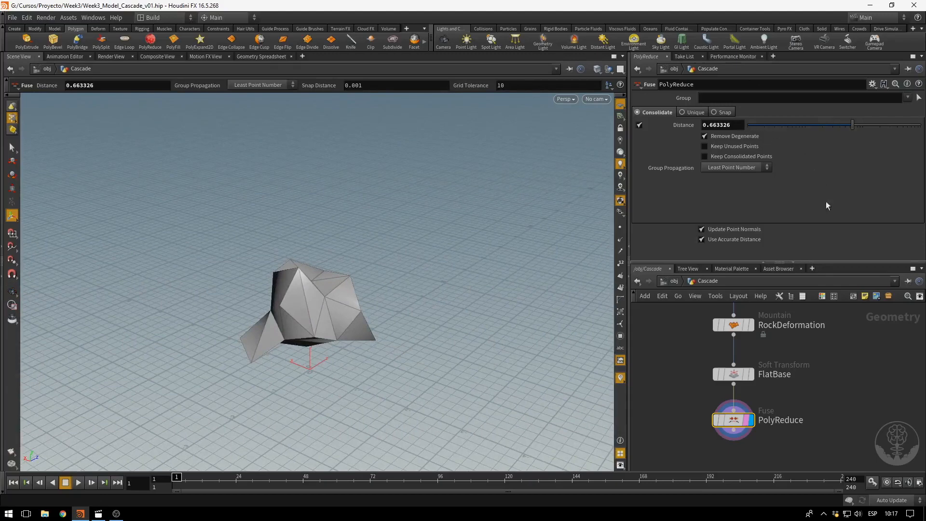
Add a VDB from Polygons node connected below PolyReduce, align it under that node and display its result.
middle_click_drag(791, 387, 794, 364)
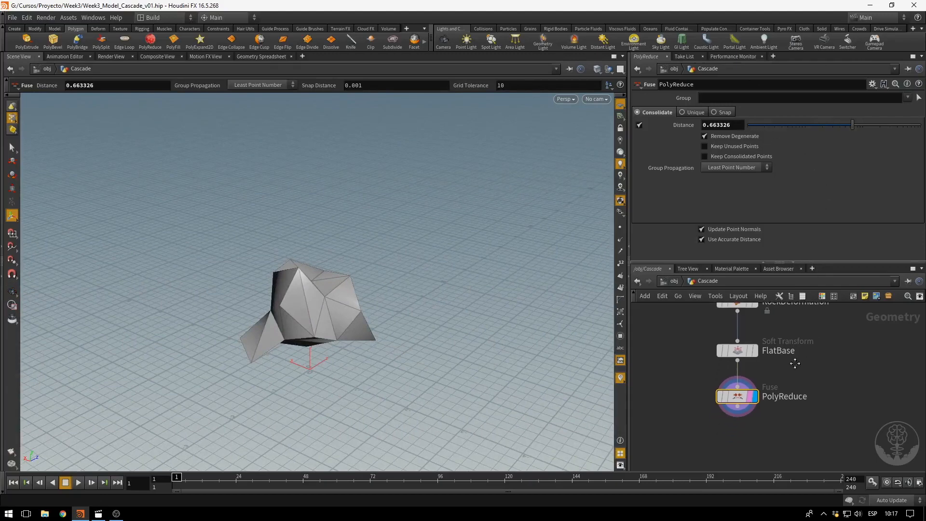
left_click(738, 406)
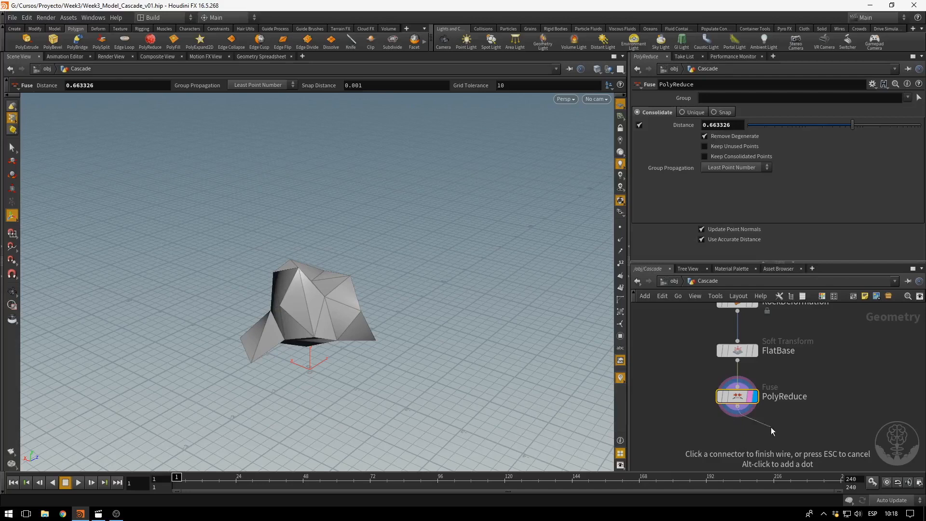
middle_click_drag(774, 429, 784, 394)
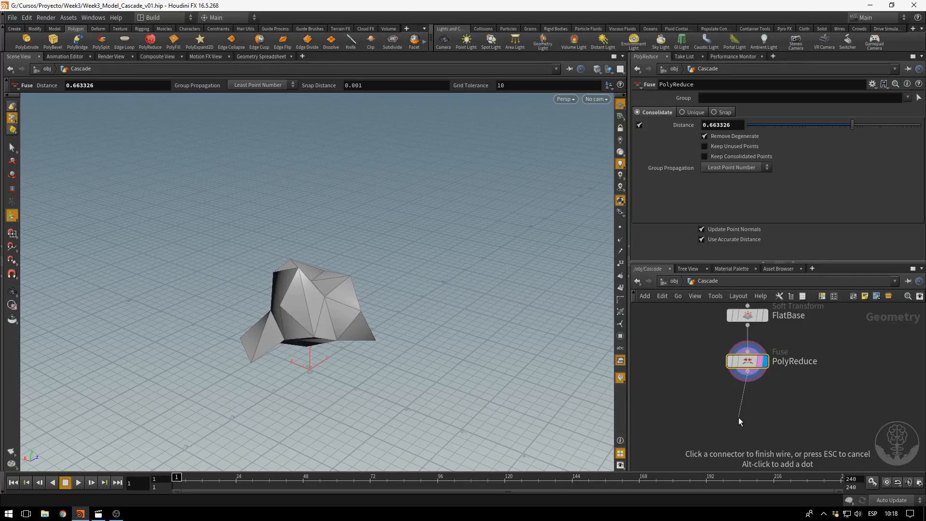
left_click(739, 418)
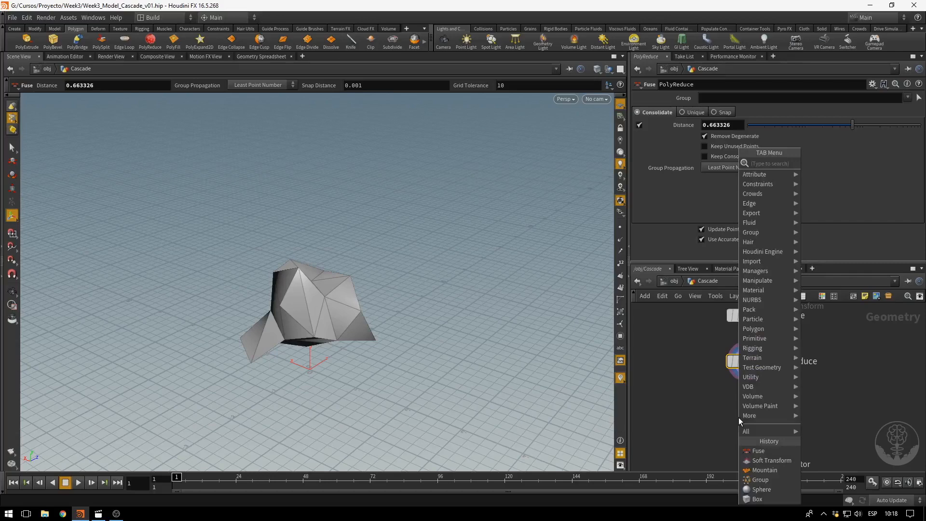
type("vdb")
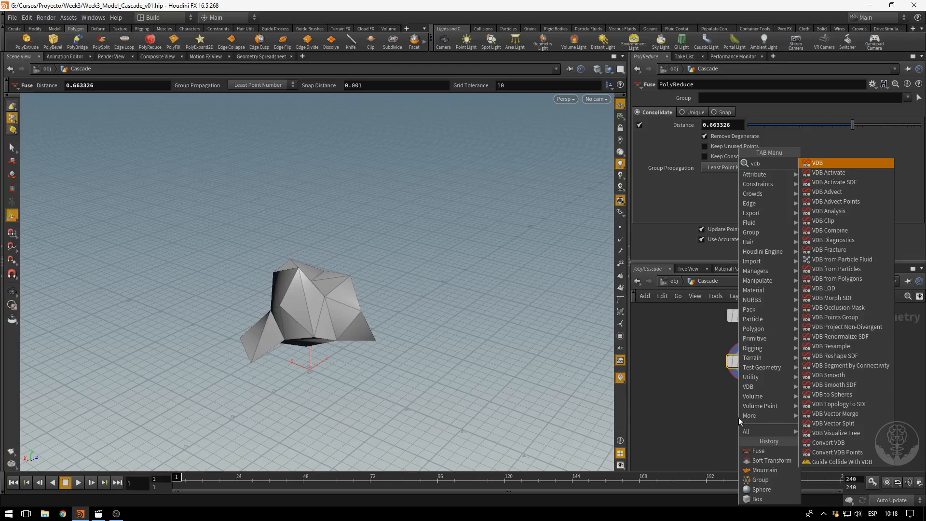
type("fromp")
key("Down")
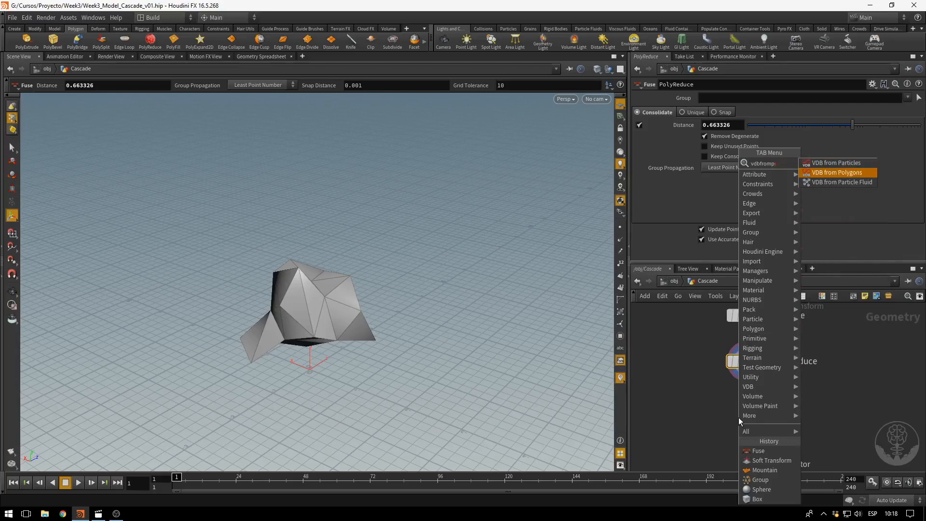
key("Return")
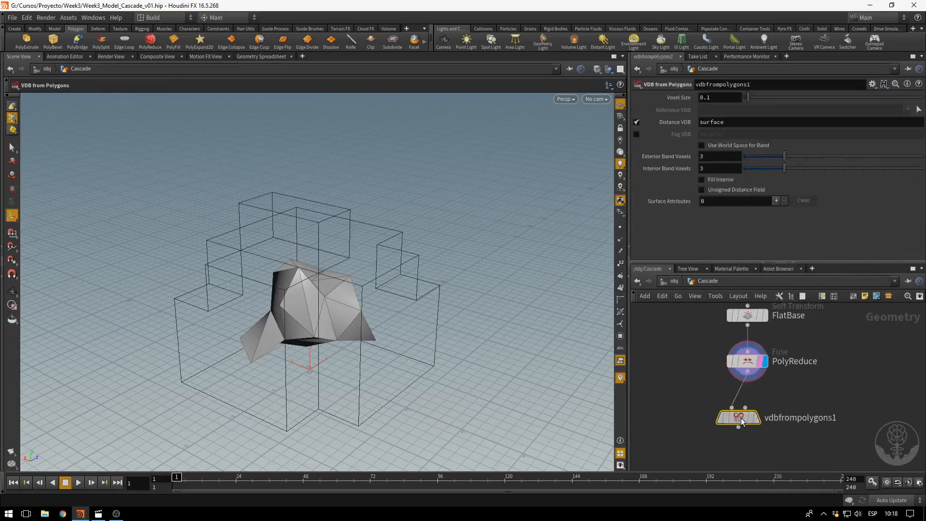
left_click(755, 414)
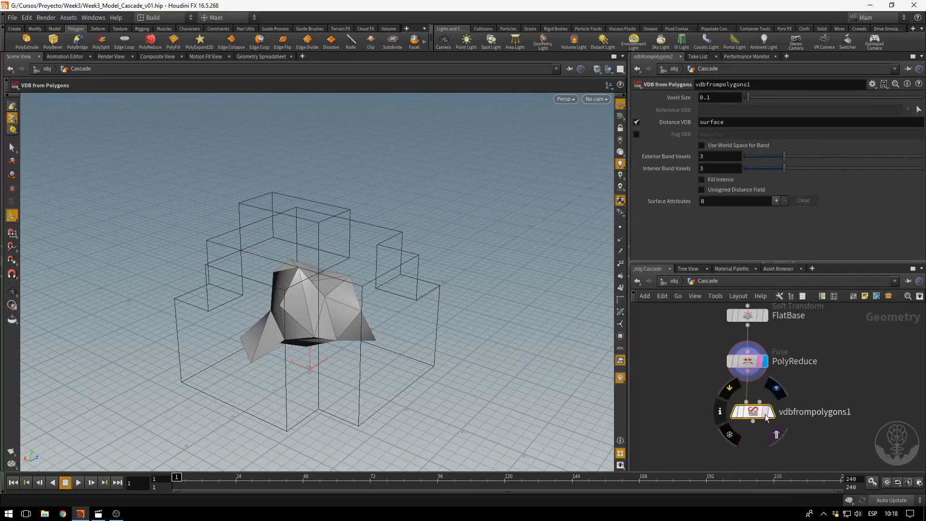
left_click(769, 413)
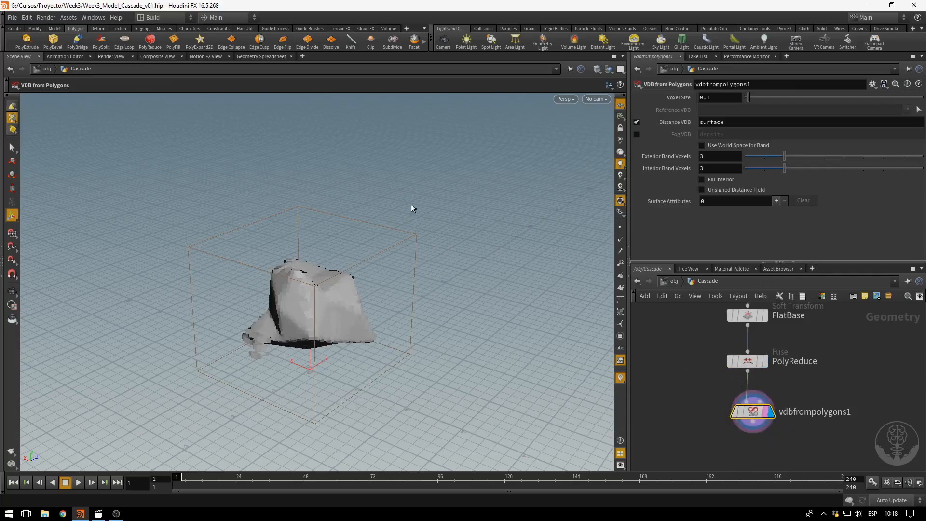
Try a voxel size of 0.05 on the VDB from Polygons node and inspect the rock surface.
left_click_drag(242, 290, 361, 324, "alt")
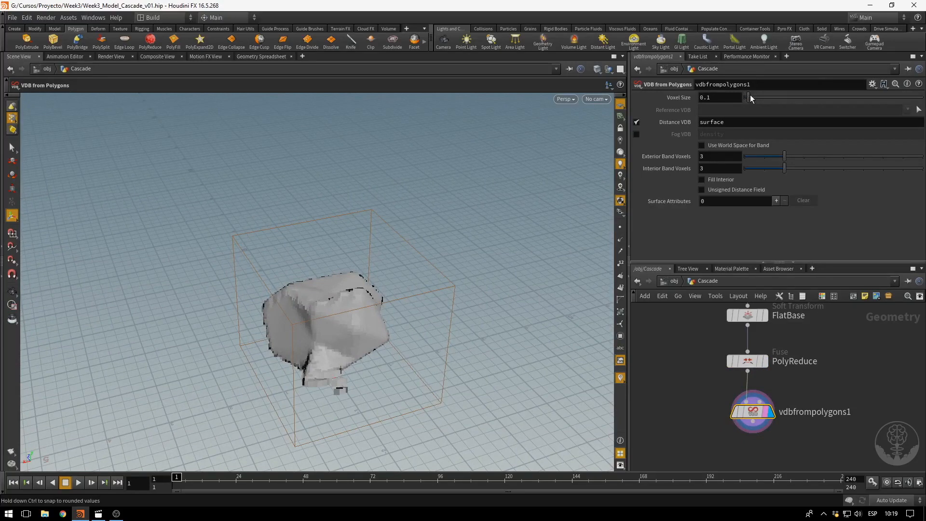
mouse_move(750, 102)
left_mouse_down()
mouse_move(762, 97)
mouse_move(750, 98)
left_mouse_up()
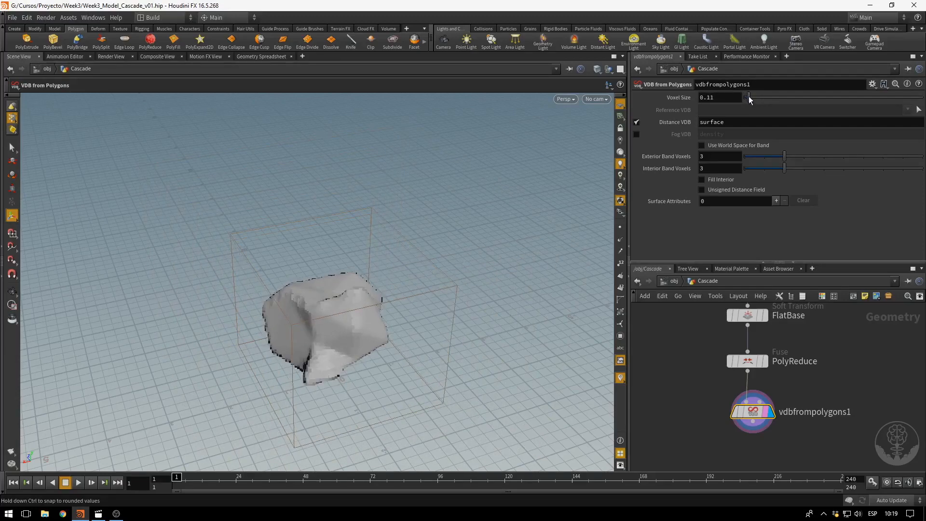
double_click(718, 97)
type("0.0")
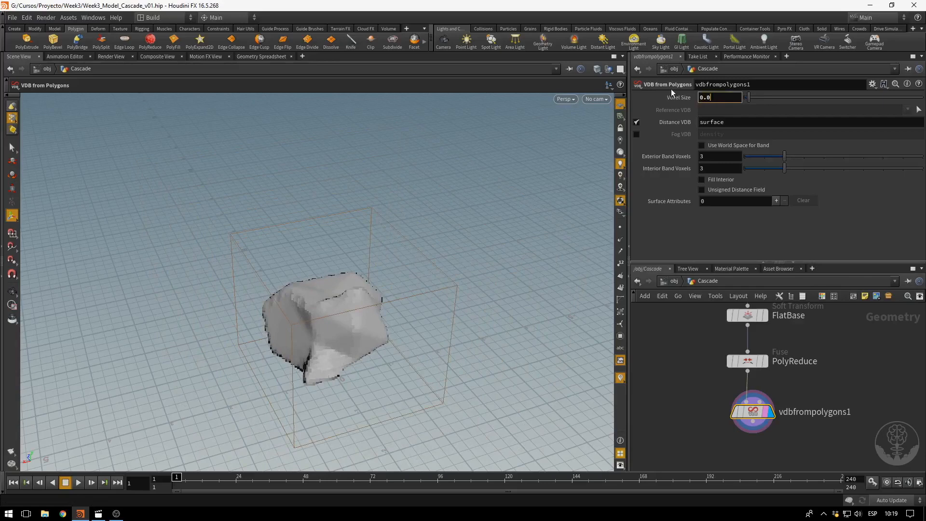
type("5")
key("Return")
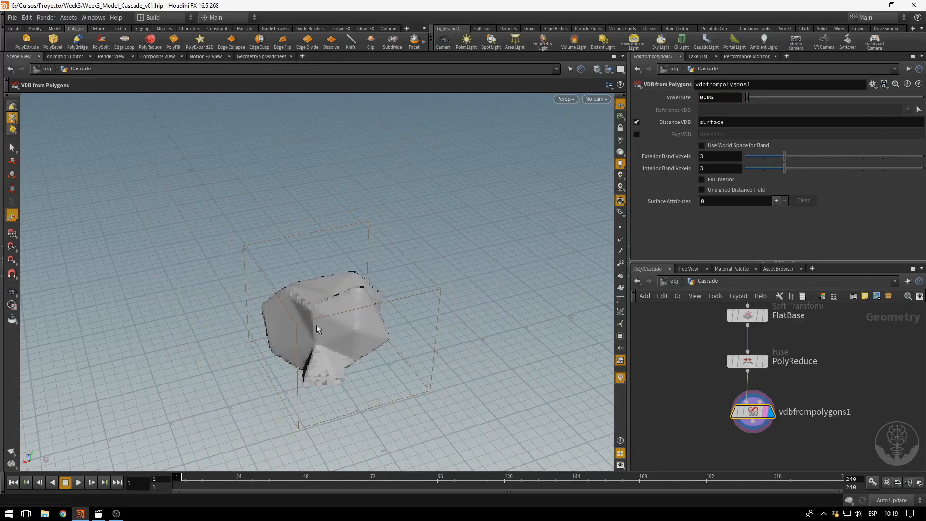
left_click_drag(309, 318, 343, 275, "alt")
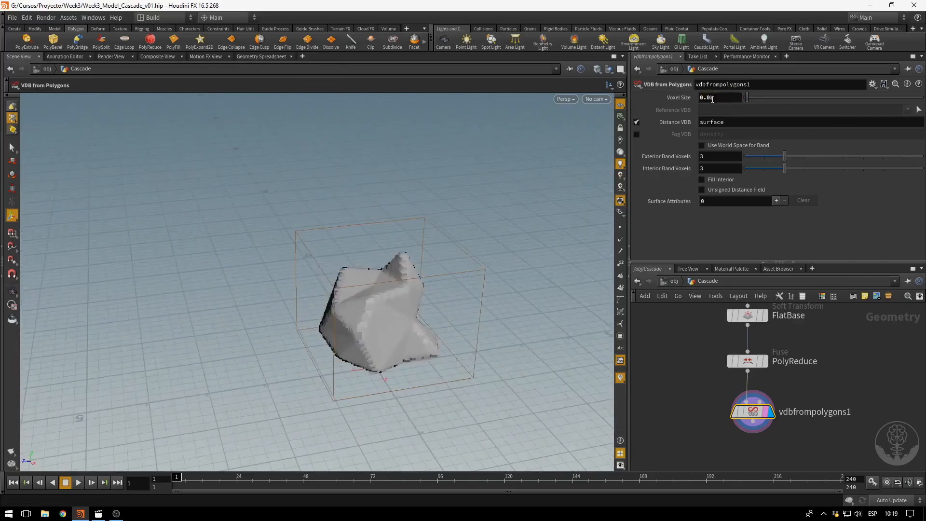
Set the voxel size of the VDB from Polygons node to 0.025 and check the rock's edges.
left_click(711, 98)
key("BackSpace")
type("25")
key("Return")
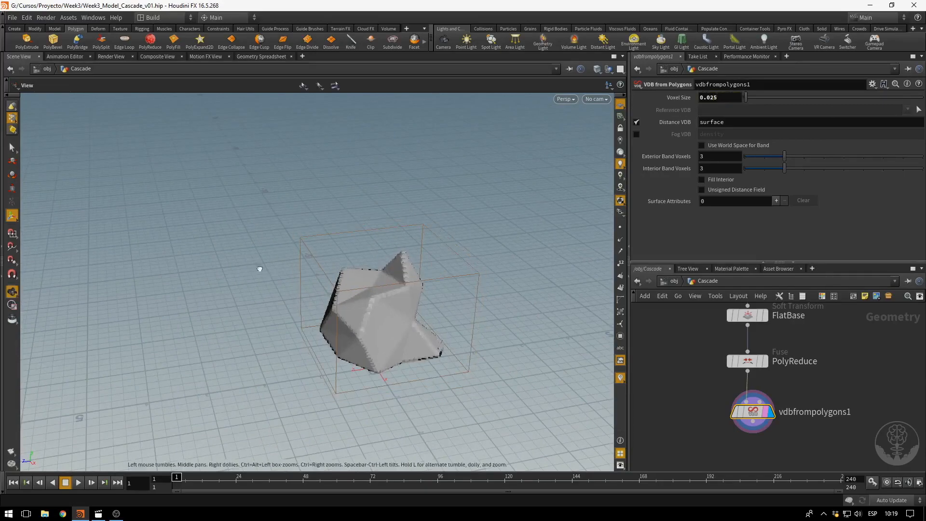
left_click_drag(258, 269, 530, 280, "alt")
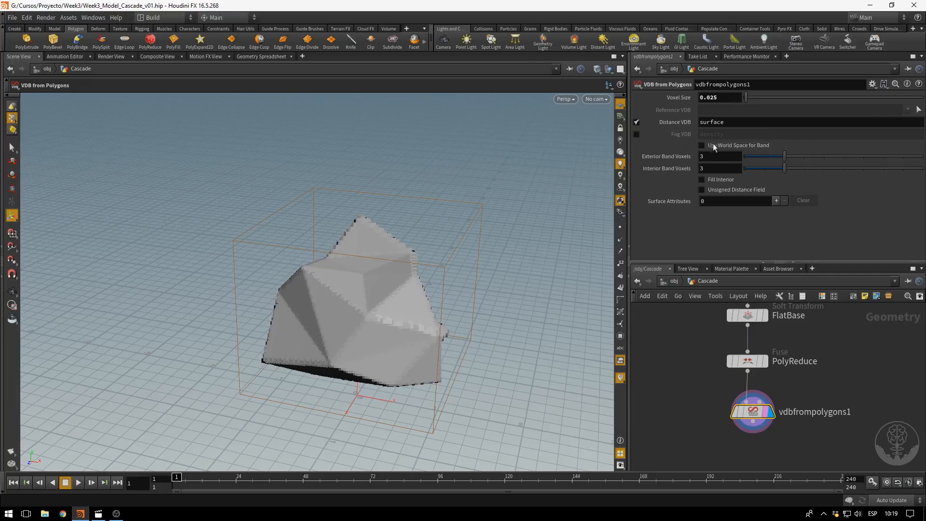
double_click(721, 123)
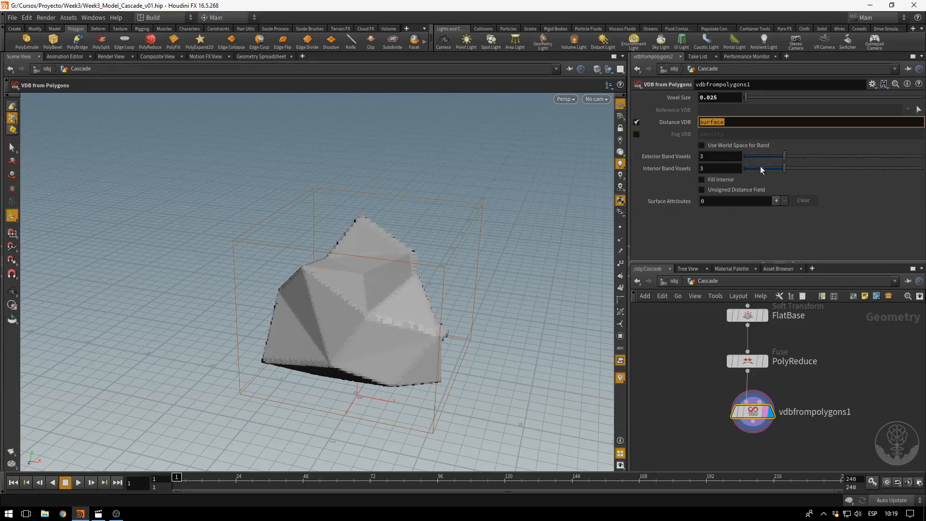
Add a Convert node connected below vdbfrompolygons1, align it under that node and display the polygon result.
middle_click_drag(757, 445, 745, 428)
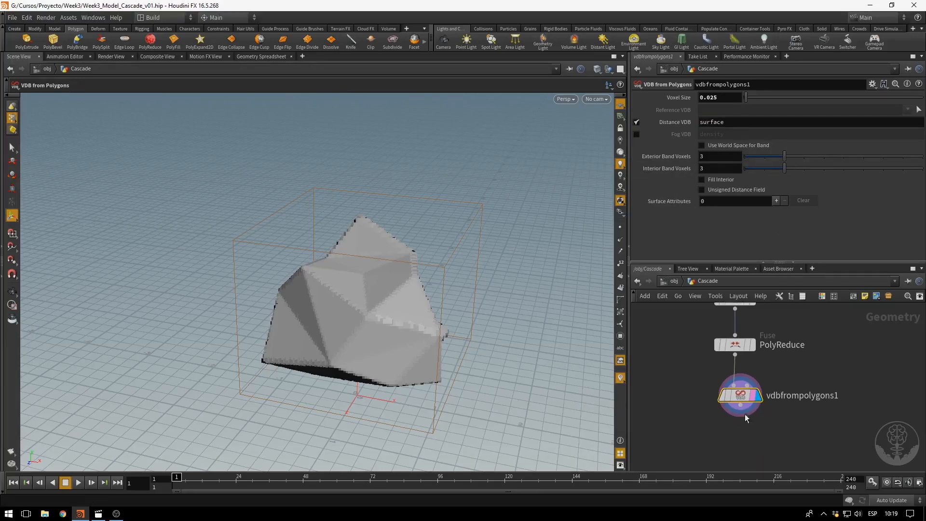
left_click_drag(744, 403, 739, 405)
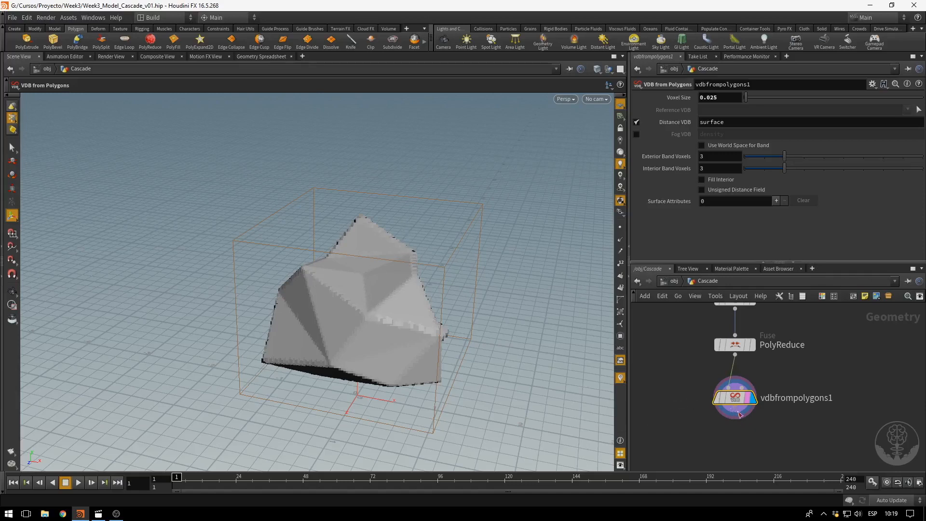
left_click(739, 414)
key("Tab")
type("conv")
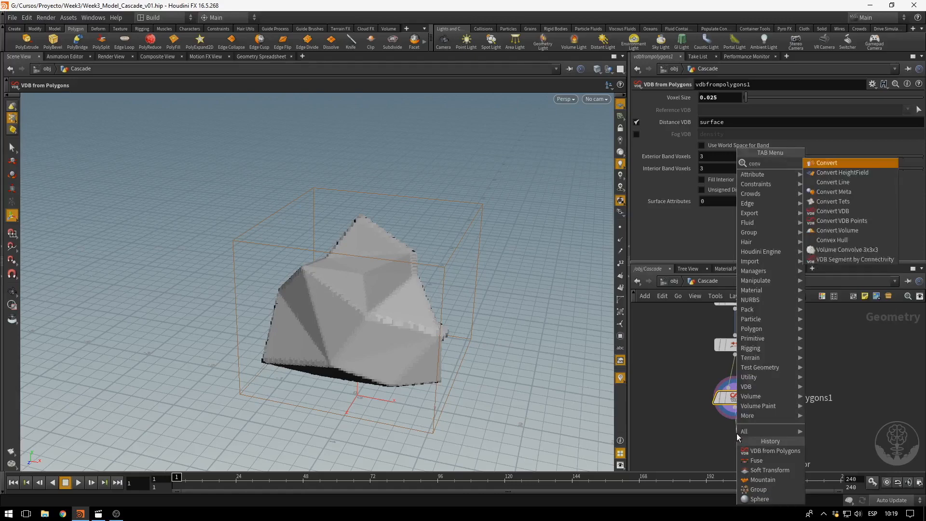
type("e")
key("Return")
left_click(737, 436)
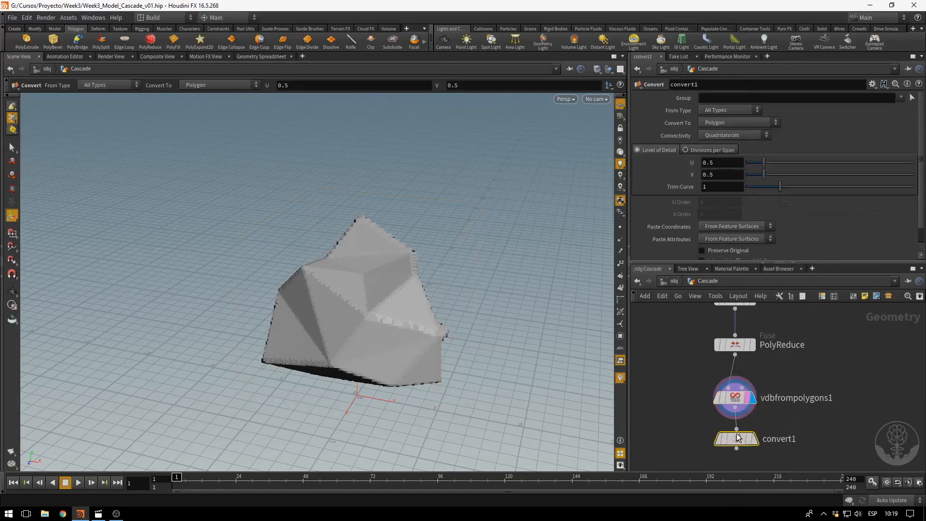
left_click(755, 439)
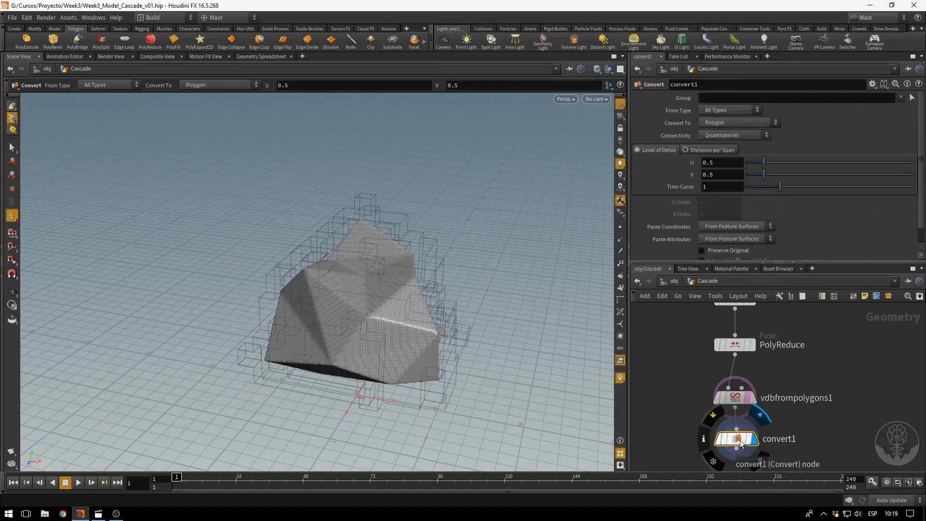
left_click_drag(739, 440, 738, 442)
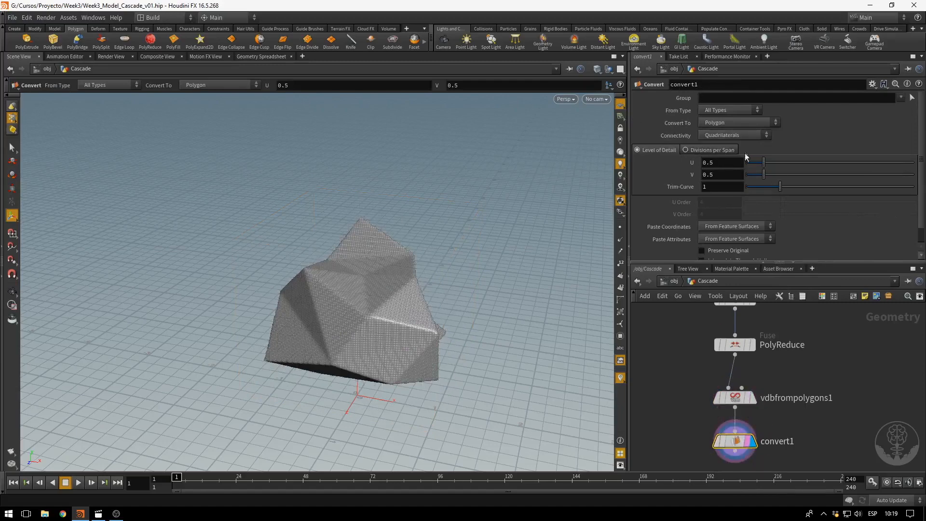
Examine the converted rock's polygon mesh up close from several sides.
middle_click_drag(515, 279, 467, 250, "alt")
left_click_drag(467, 251, 434, 263, "alt")
right_click_drag(434, 262, 639, 282, "alt")
left_click_drag(405, 256, 385, 250, "alt")
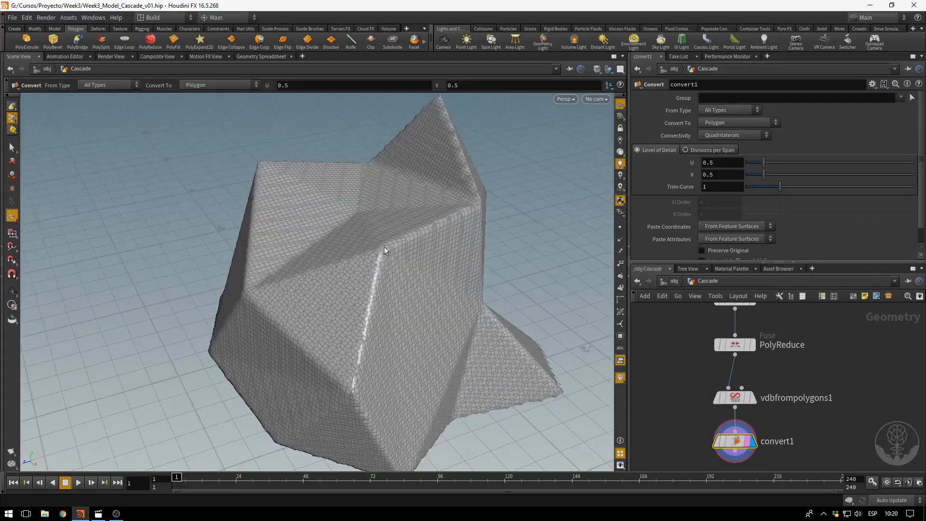
left_click_drag(528, 256, 432, 243, "alt")
middle_click_drag(432, 244, 274, 221, "alt")
right_click_drag(274, 221, 391, 231, "alt")
left_click_drag(391, 230, 517, 261)
key("Return")
Raise the noise height of RockDeformation to 2.98 and its element size to 2.05.
middle_click_drag(826, 351, 814, 394)
middle_click_drag(868, 366, 867, 381)
left_click(731, 379)
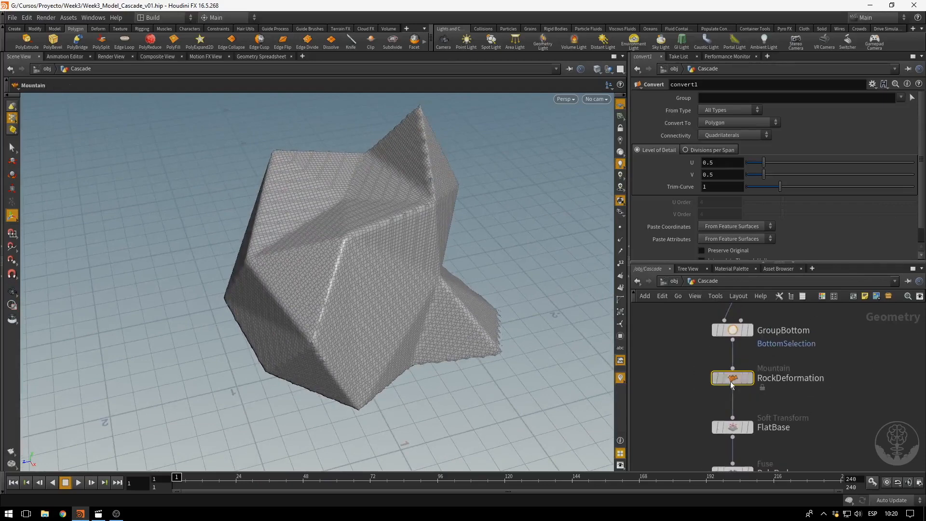
mouse_move(789, 122)
left_mouse_down()
mouse_move(798, 121)
mouse_move(779, 130)
left_mouse_up()
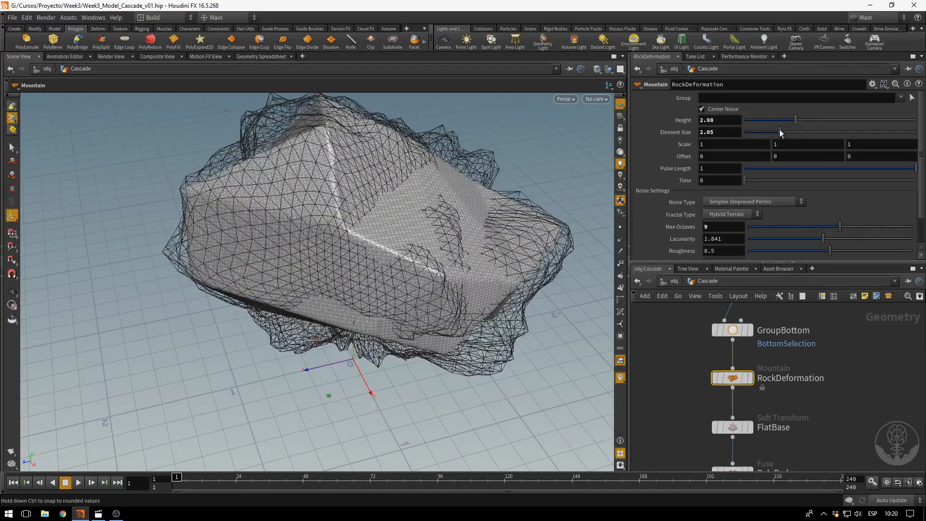
Display the FlatBase result for comparison, switch the display back to convert1 and inspect the reshaped rock.
middle_click_drag(866, 448, 855, 340)
left_click(739, 367)
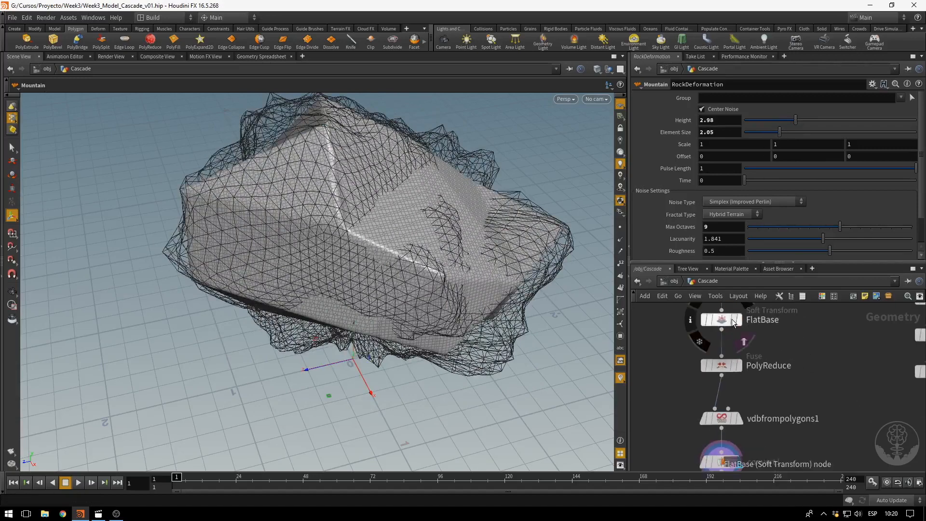
left_click(737, 320)
left_click(722, 318)
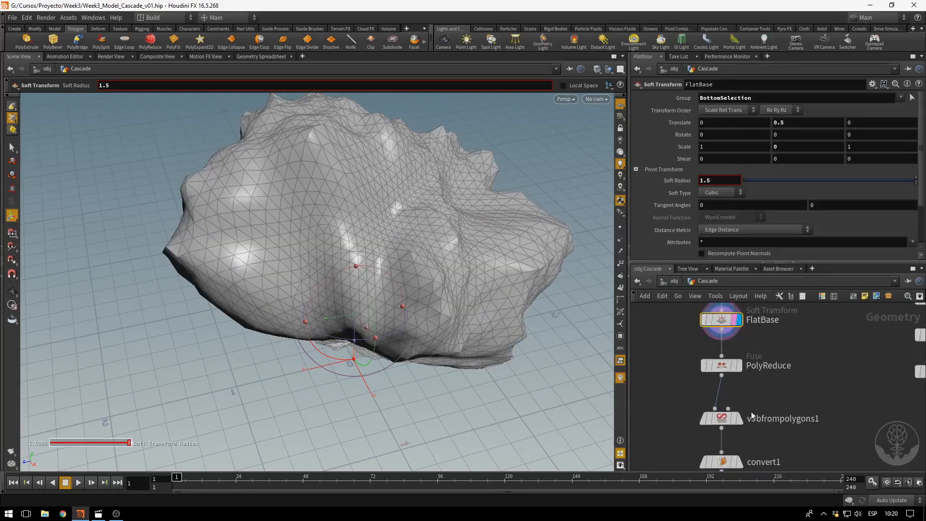
middle_click_drag(838, 457, 829, 372)
left_click(730, 382)
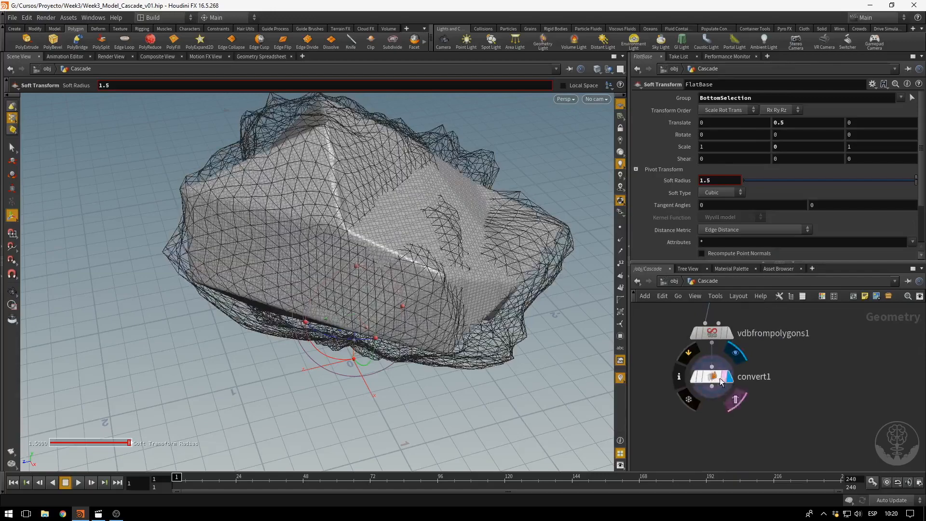
left_click(712, 376)
left_click_drag(332, 235, 374, 238)
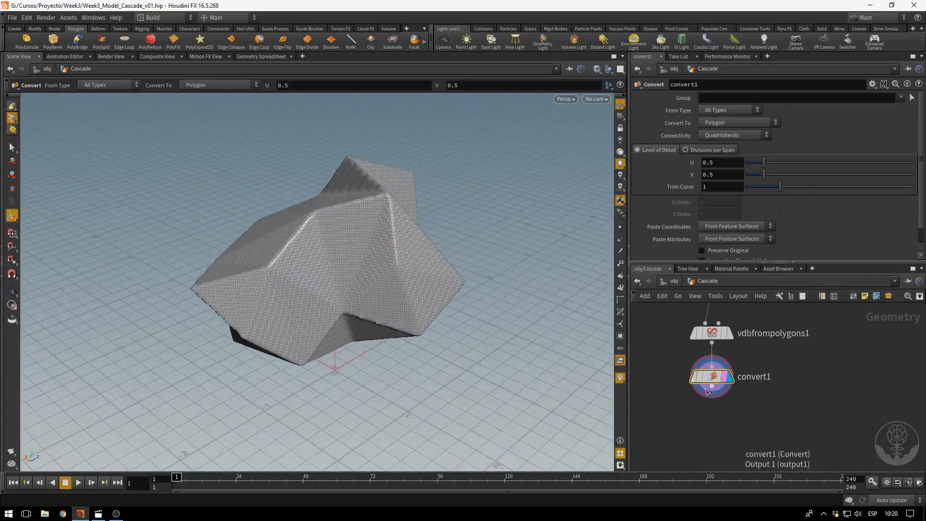
Rename the vdbfrompolygons1 node as VDBfromPolygons.
middle_click_drag(799, 373, 804, 475)
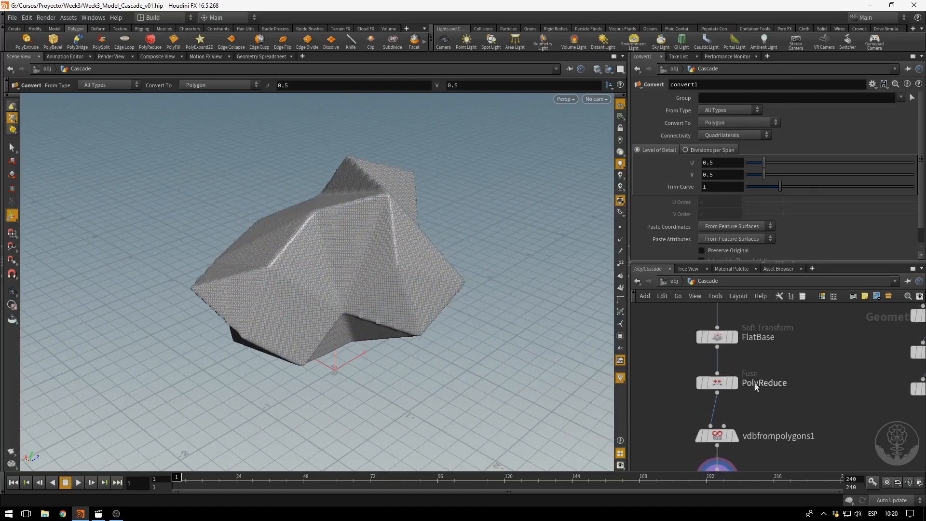
double_click(775, 436)
type("VDB")
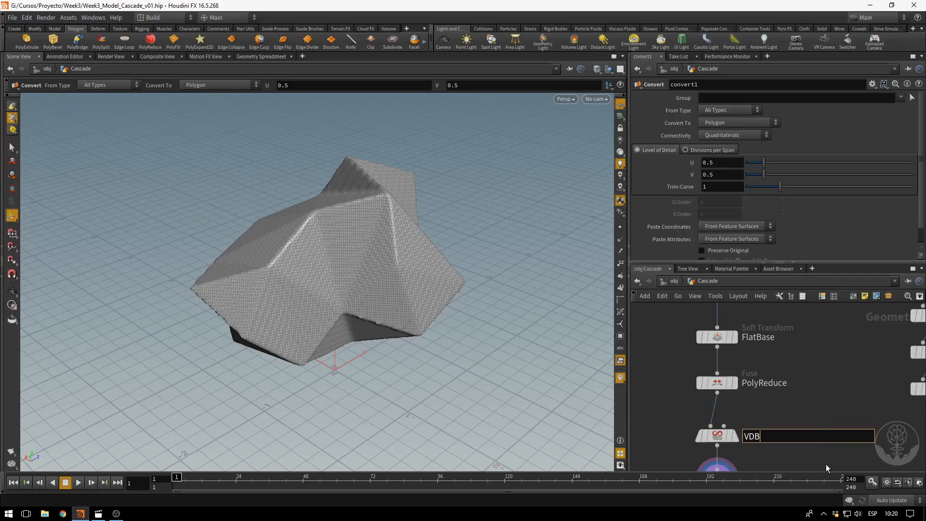
type("fromPolygons")
key("Return")
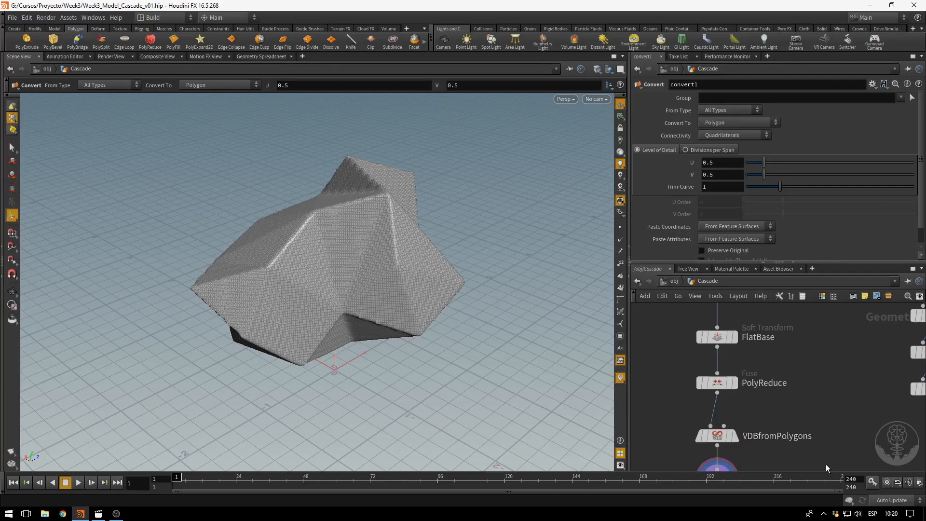
Rename the convert1 node as BackToPolys and save the scene file.
double_click(734, 444)
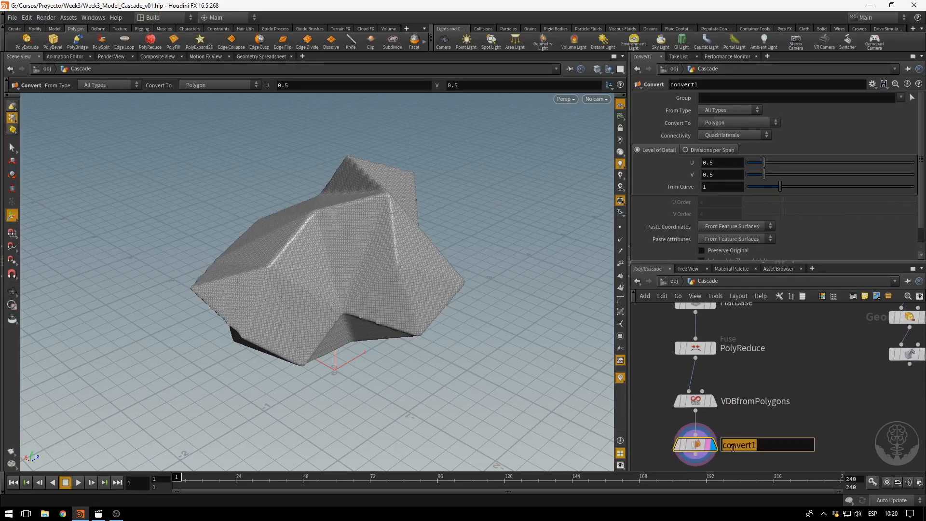
type("BackToPolys")
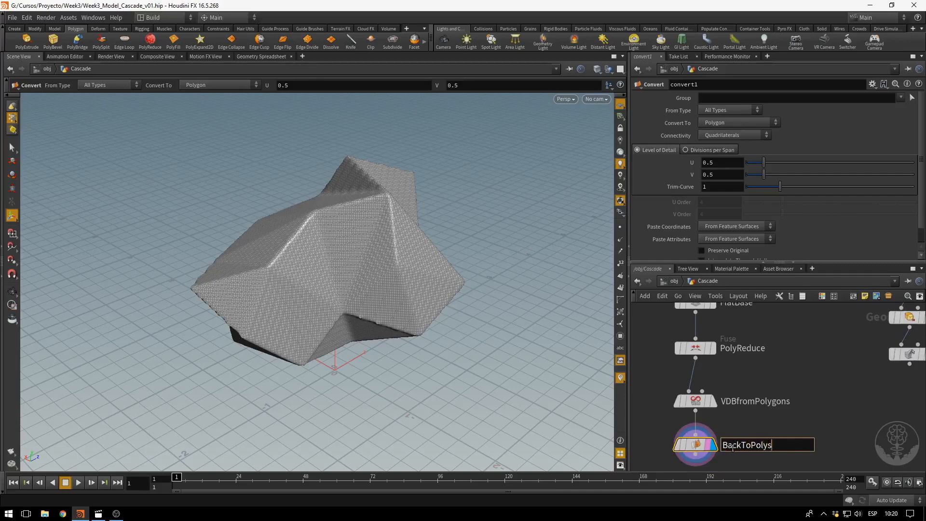
key("Return")
middle_click_drag(820, 430, 827, 371)
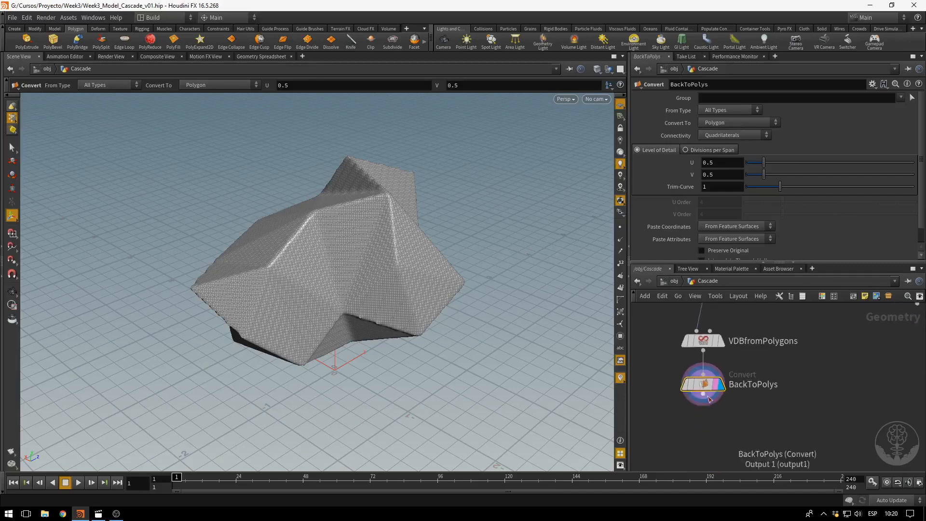
key("ctrl+s")
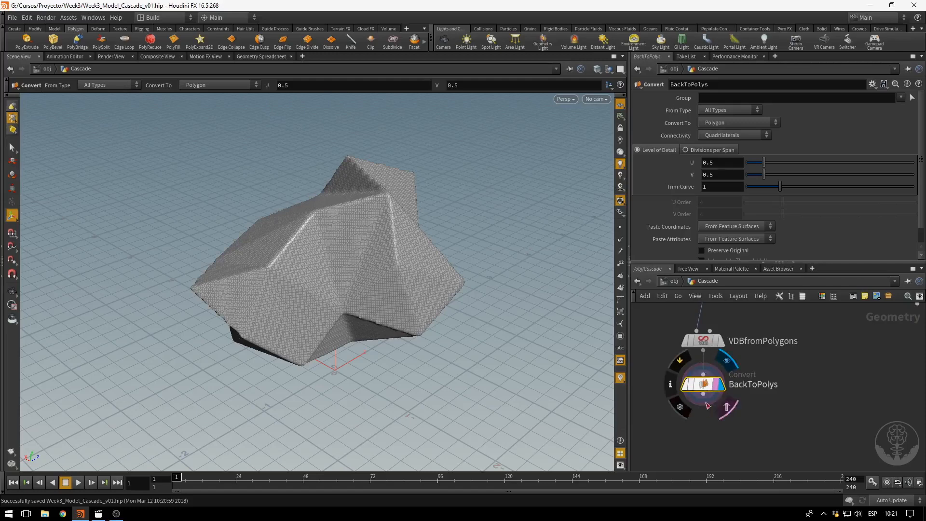
Append a Mountain node below BackToPolys, make it the displayed result and align it under its input node.
left_click(706, 397)
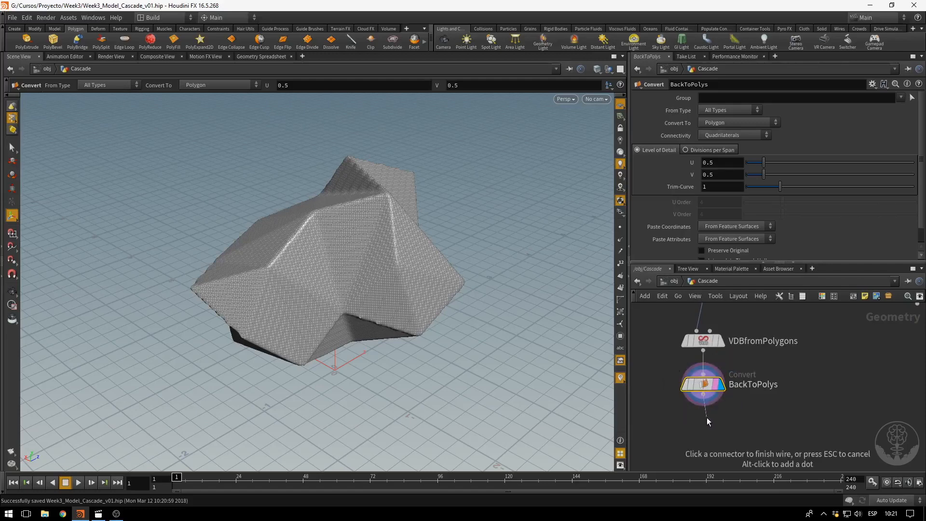
key("Tab")
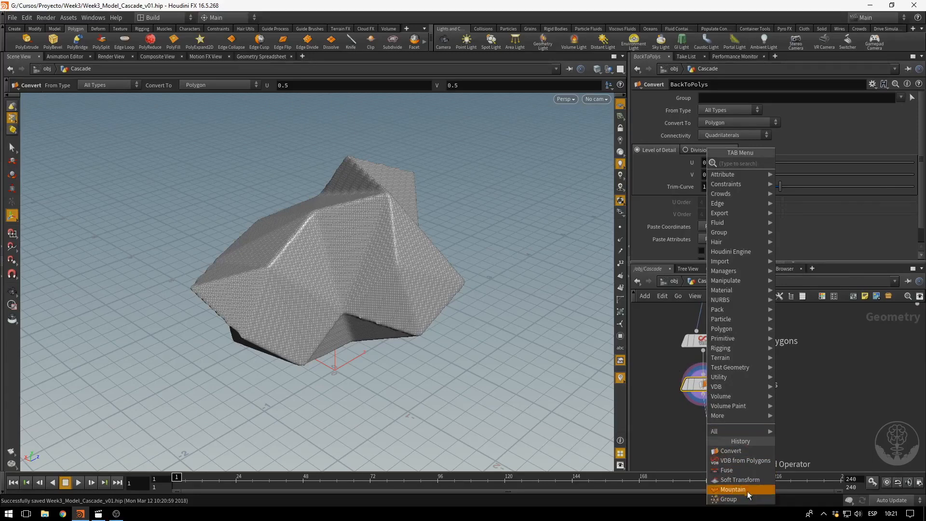
left_click(748, 490)
left_click(714, 434)
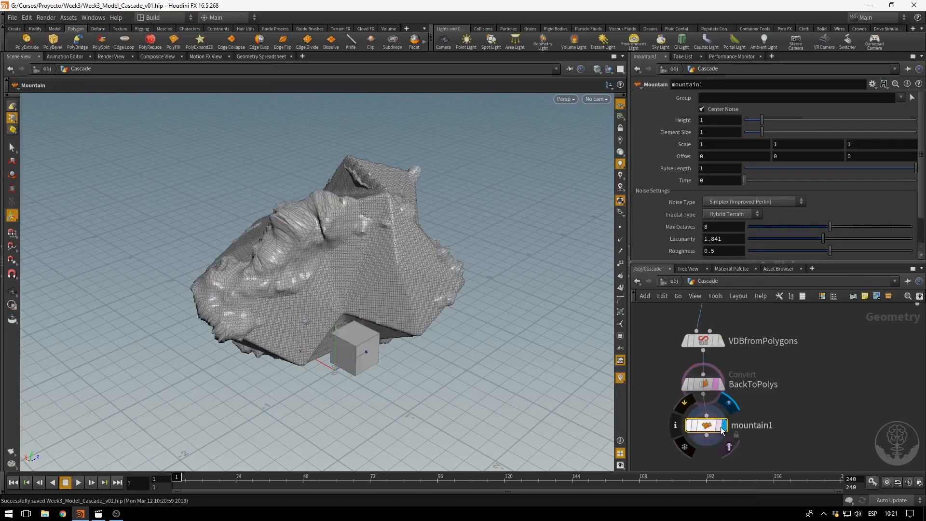
left_click_drag(713, 436, 705, 439)
mouse_move(705, 438)
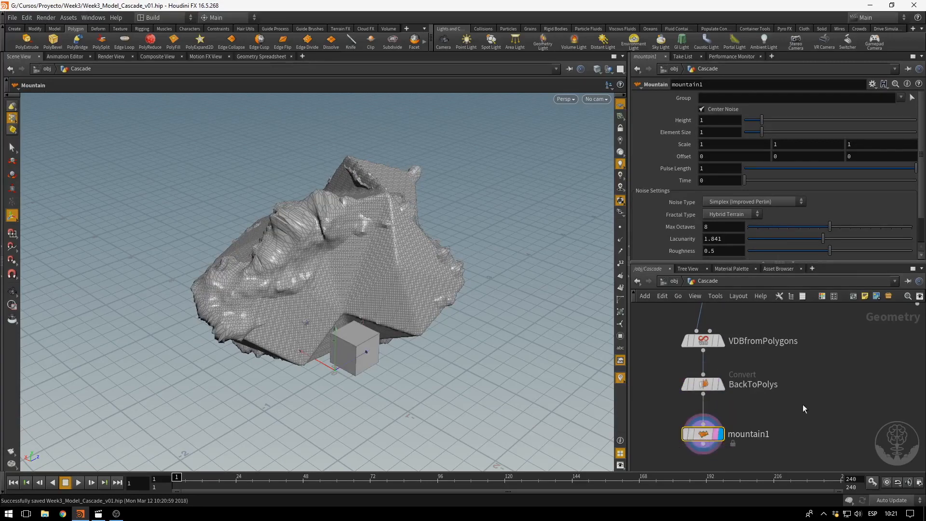
left_click_drag(802, 398, 821, 389, "alt")
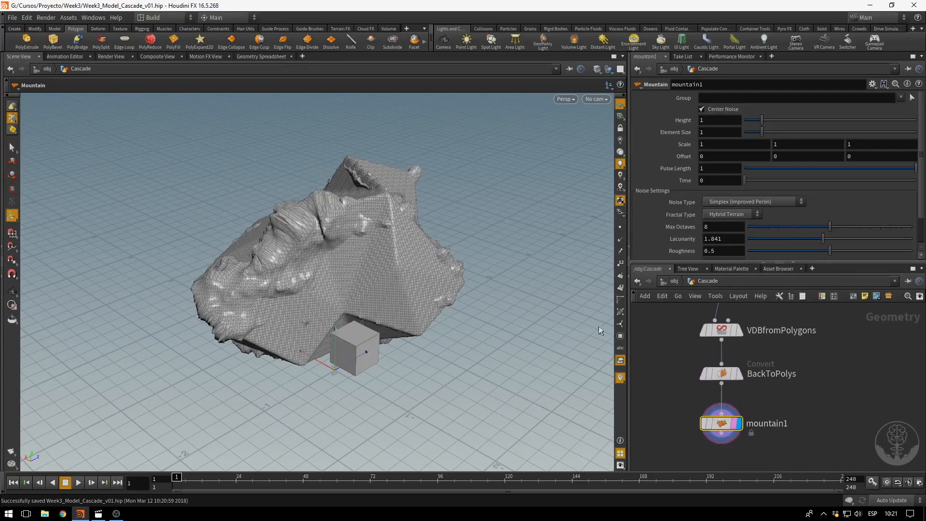
Inspect the mountain1 result up close, leave the Cascade network for the object level and re-enter it.
left_click_drag(350, 221, 454, 269, "alt")
left_click_drag(489, 236, 307, 259)
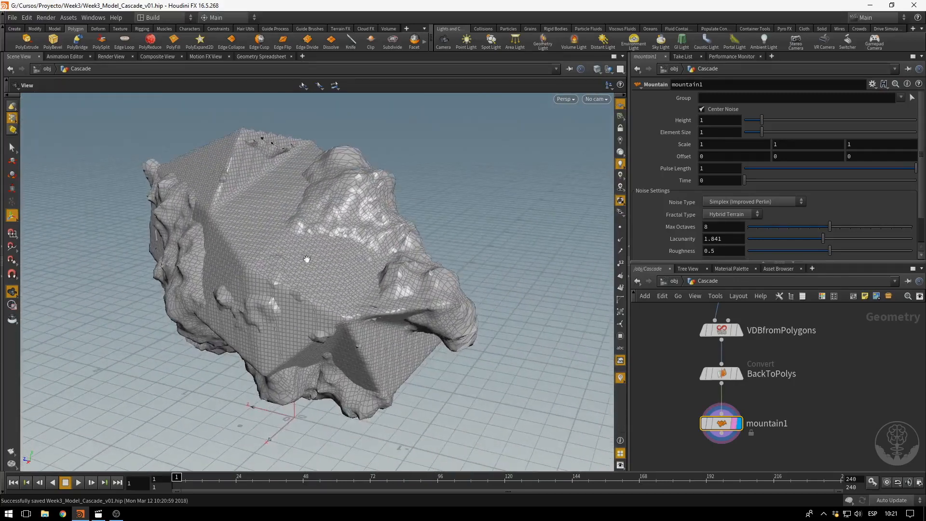
left_click(675, 280)
left_click(673, 282)
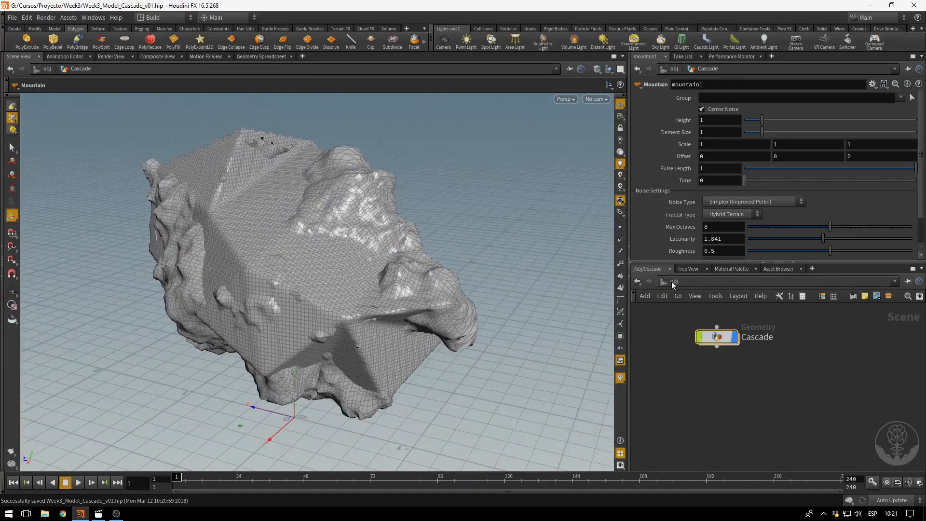
double_click(710, 337)
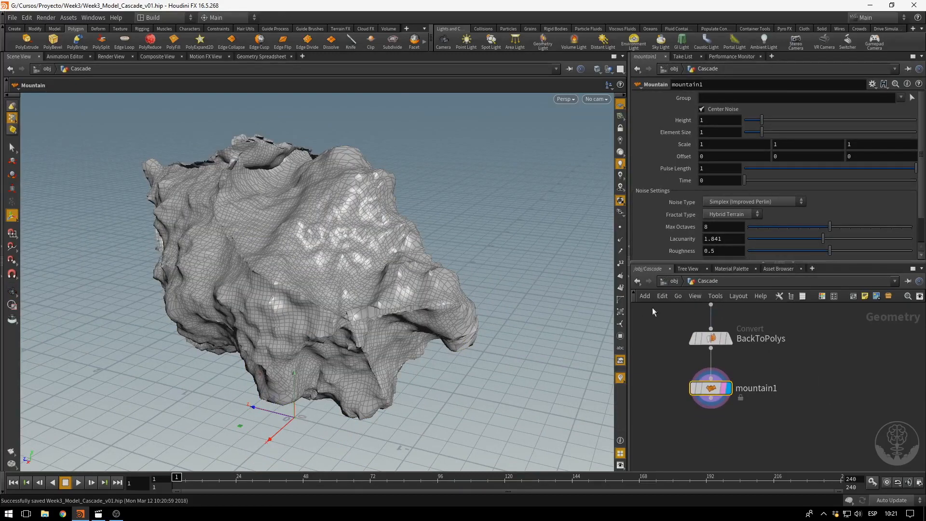
Examine the noise-deformed rock surface from several sides.
mouse_move(744, 390)
mouse_move(710, 397)
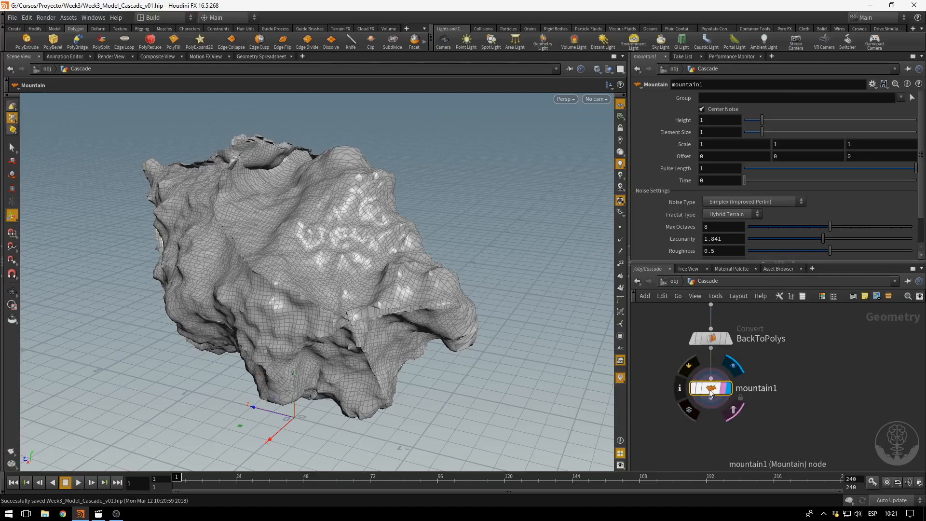
key("Escape")
left_click_drag(580, 352, 607, 293)
key("Return")
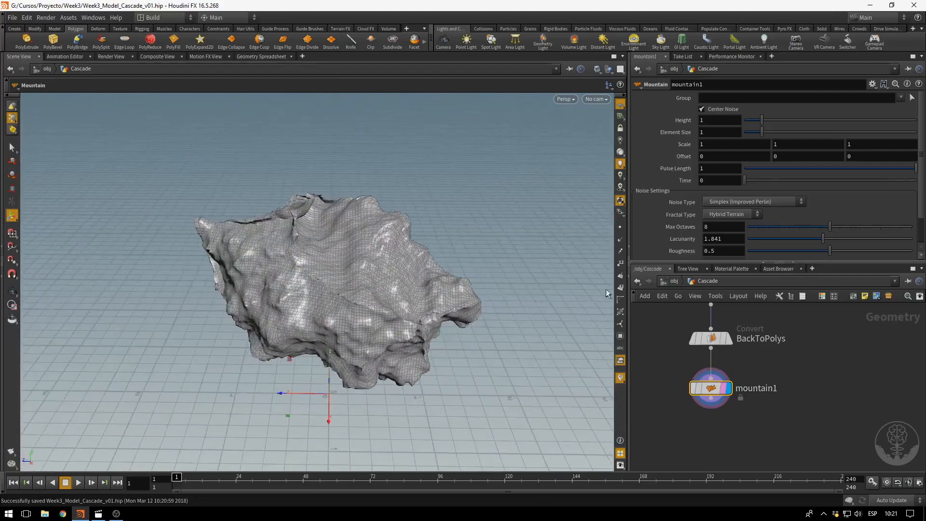
key("Escape")
left_click_drag(285, 250, 422, 255)
key("Return")
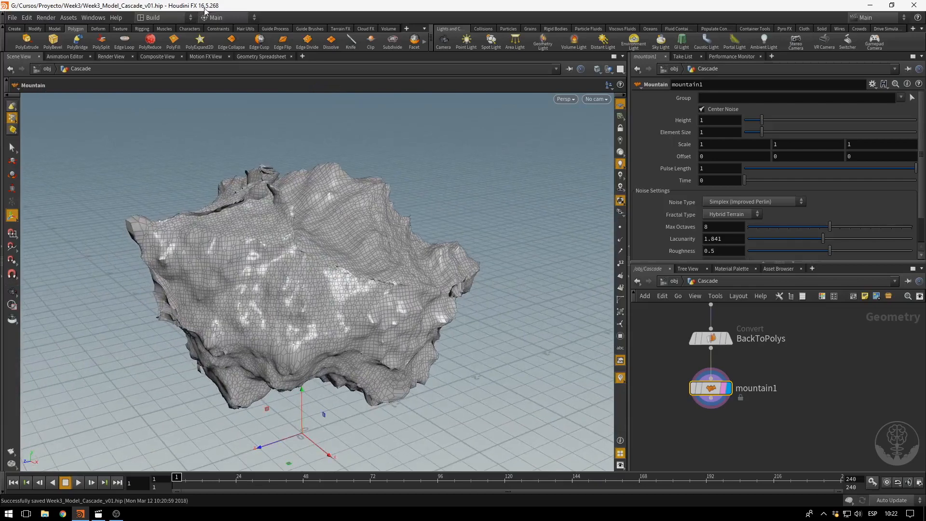
left_click_drag(380, 279, 593, 323, "alt")
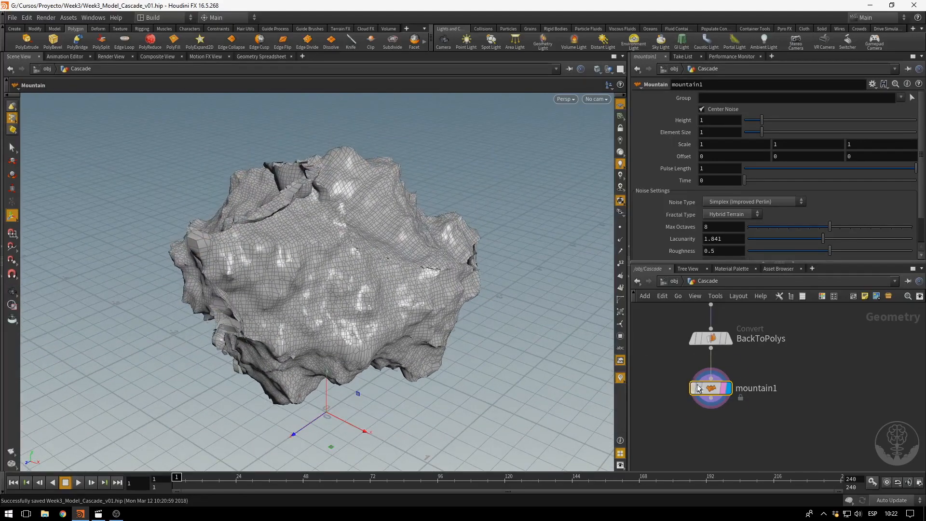
Reduce mountain1's noise height to 0.11 and its element size to 0.22, checking the rock's surface.
left_click_drag(761, 120, 748, 135)
left_click_drag(449, 269, 365, 288)
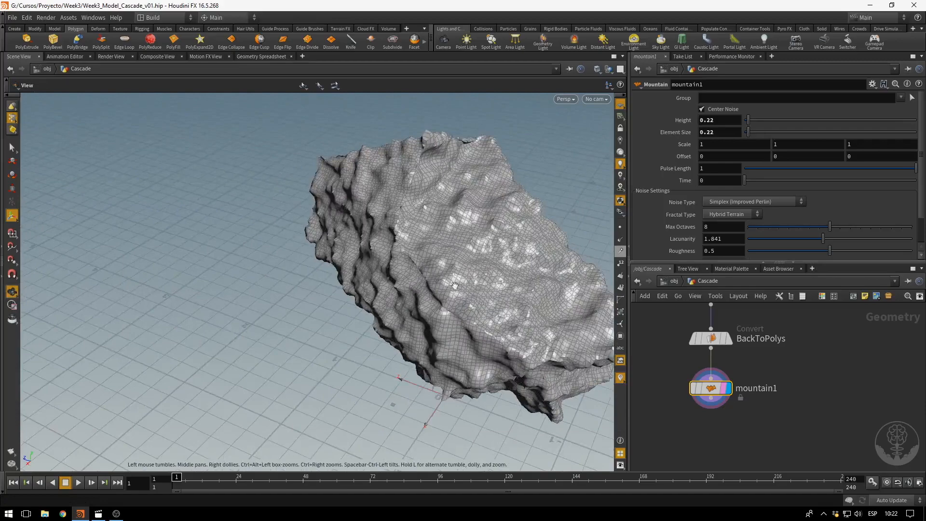
left_click_drag(455, 284, 188, 264)
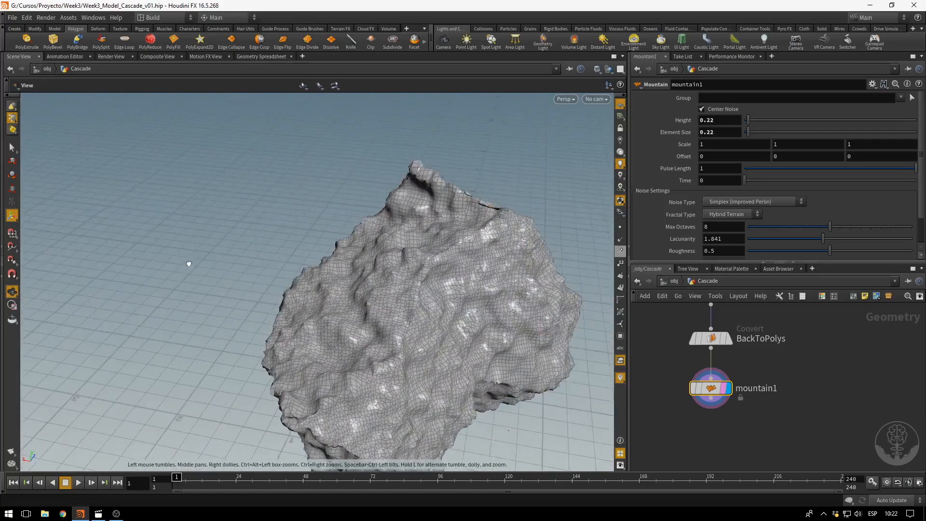
left_click_drag(747, 119, 744, 114)
left_click_drag(475, 255, 466, 422, "alt")
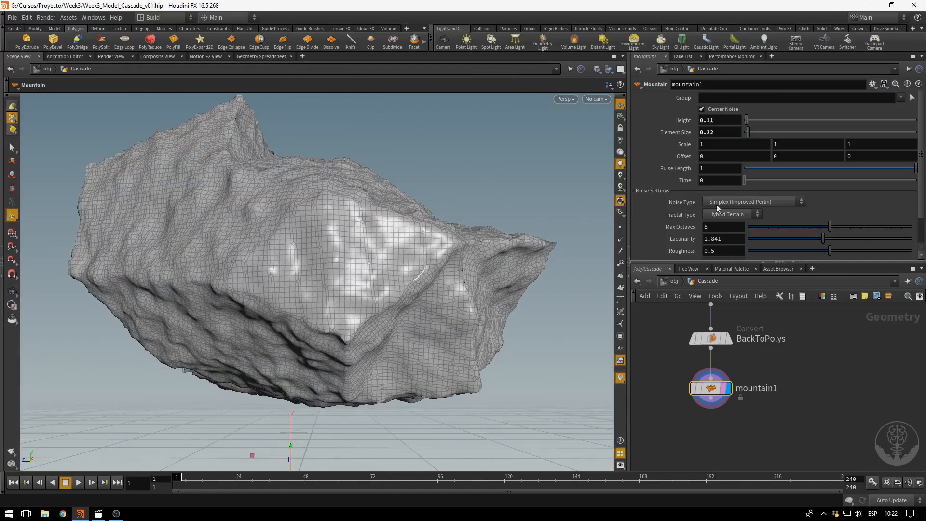
Try the Perlin noise type on mountain1 and go back to Simplex (Improved Perlin).
left_click(742, 203)
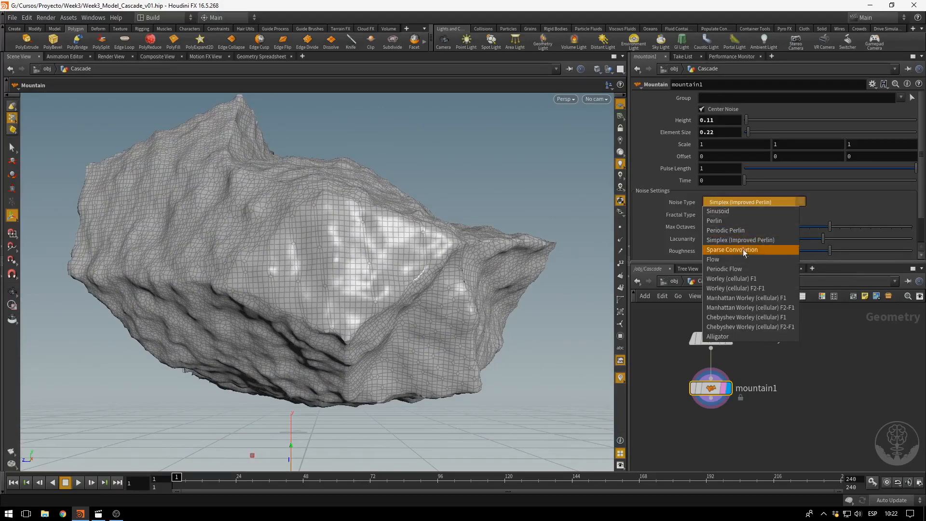
left_click(767, 222)
left_click(744, 203)
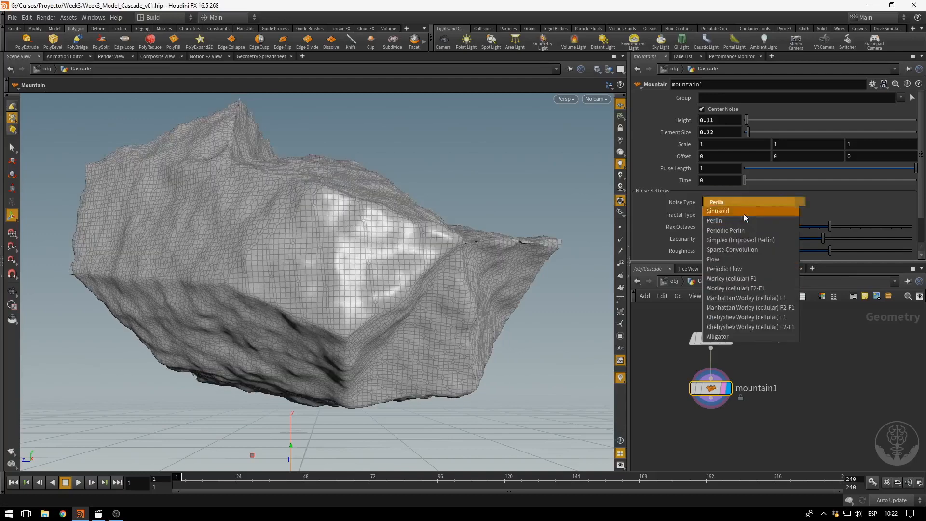
left_click(745, 241)
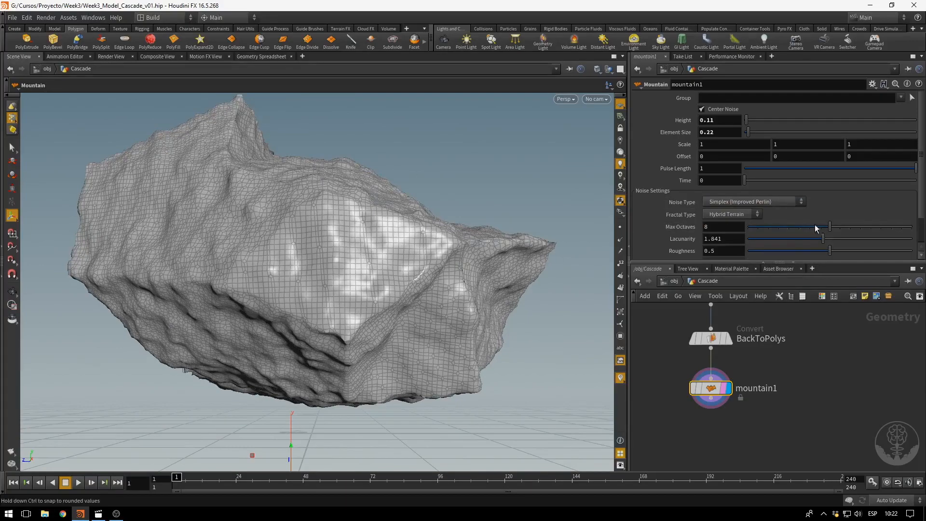
Set mountain1's max octaves to 7, lacunarity to 2.06 and roughness to 0.388, and view the whole rock.
left_click_drag(814, 241, 812, 261)
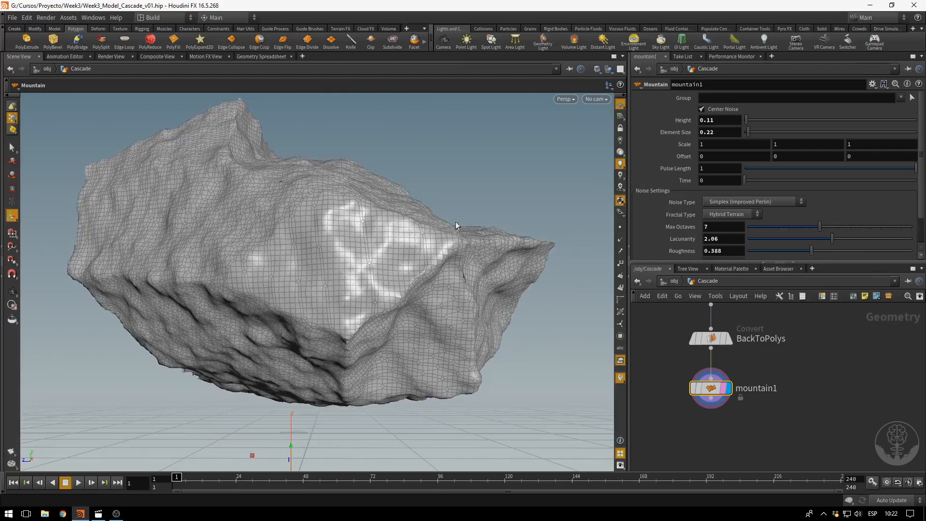
left_click_drag(456, 225, 298, 287, "alt")
right_click_drag(297, 287, 158, 275, "alt")
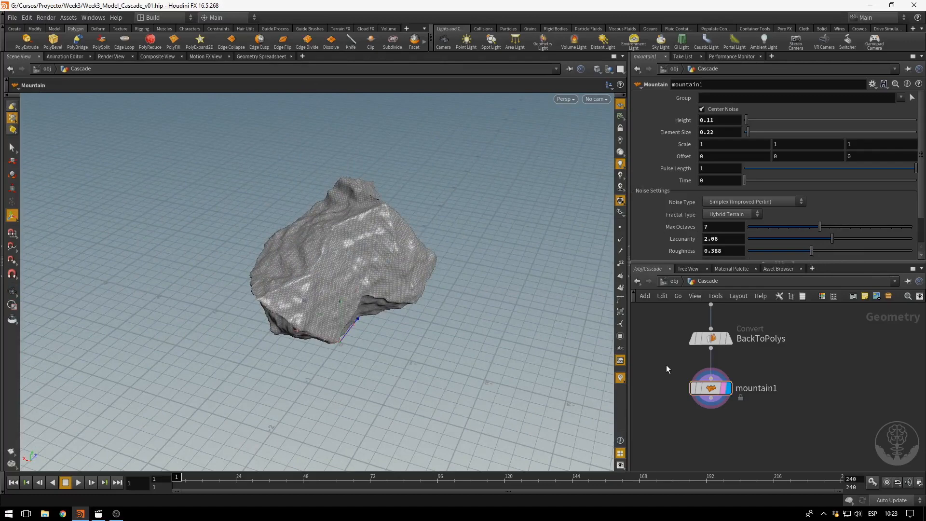
Rename the mountain1 node as SecondPassDeformation.
double_click(766, 389)
type("Second")
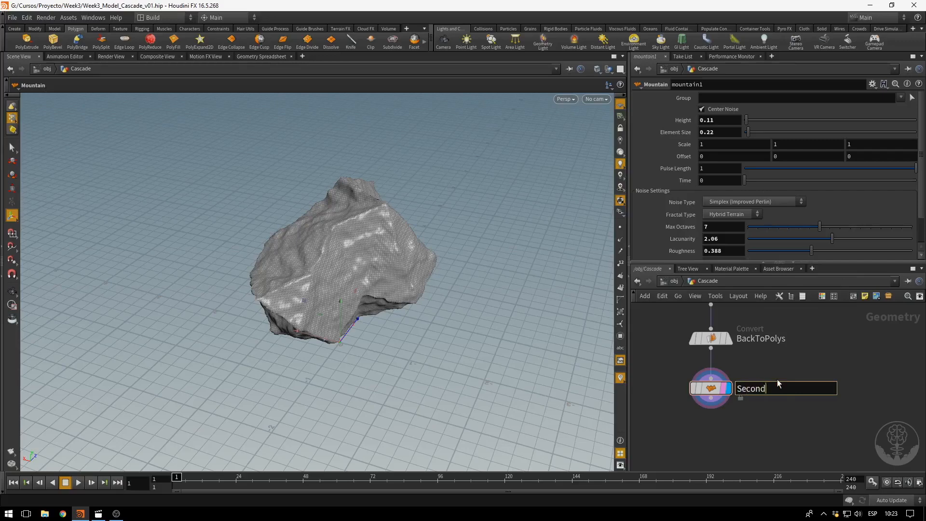
type("PassDeformatio")
type("n")
key("Return")
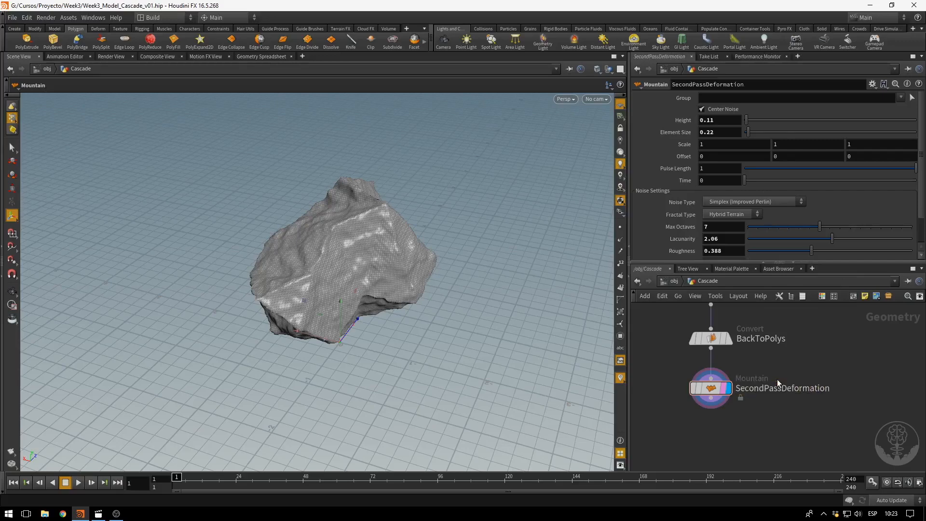
Append a UV Project node below SecondPassDeformation, make it the displayed result and align it in the chain.
left_click(711, 406)
left_click(715, 436)
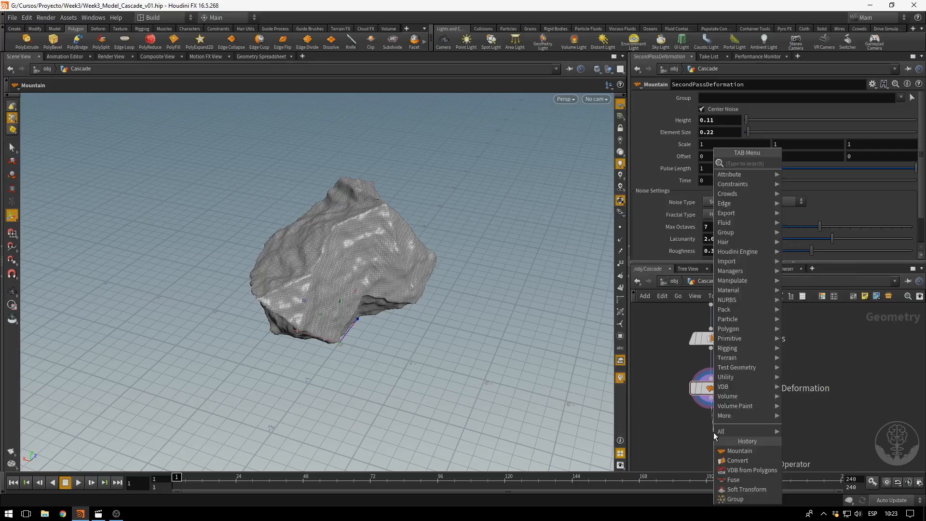
key("Escape")
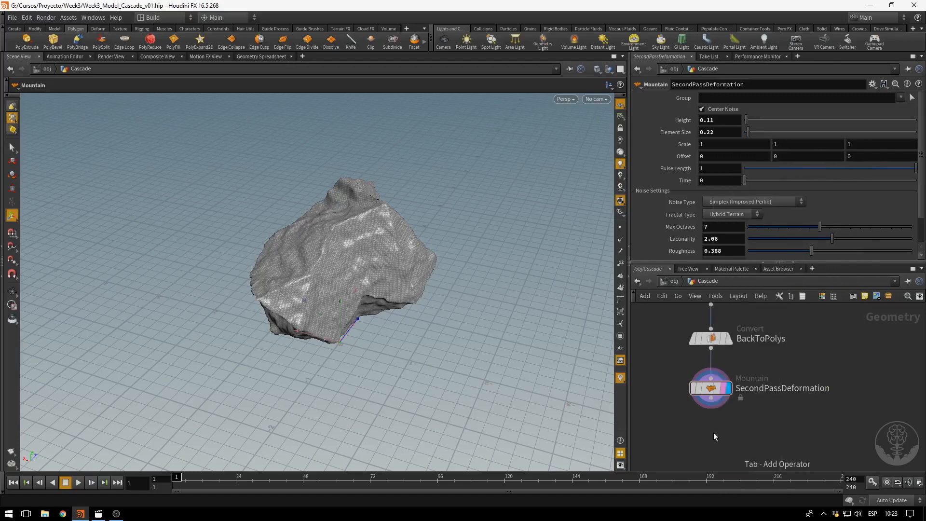
left_click(713, 432)
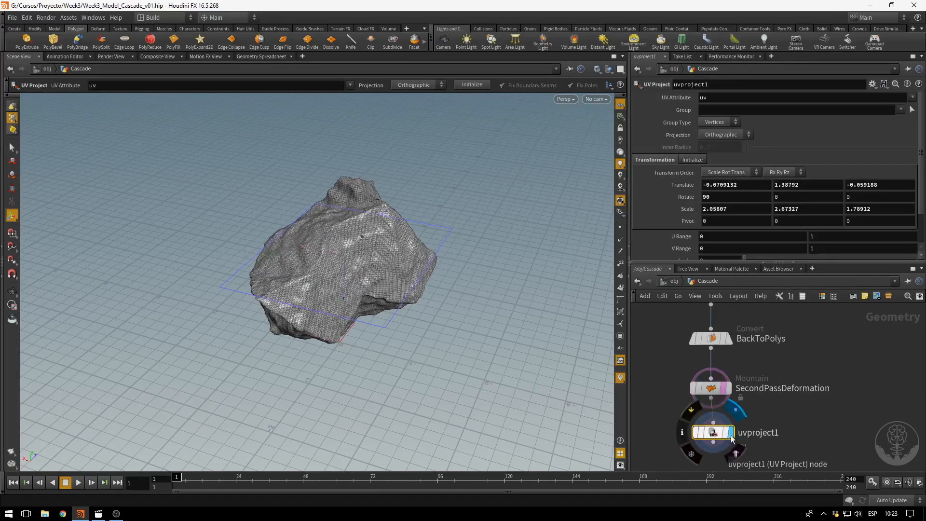
left_click(724, 431)
left_click_drag(709, 429, 706, 435)
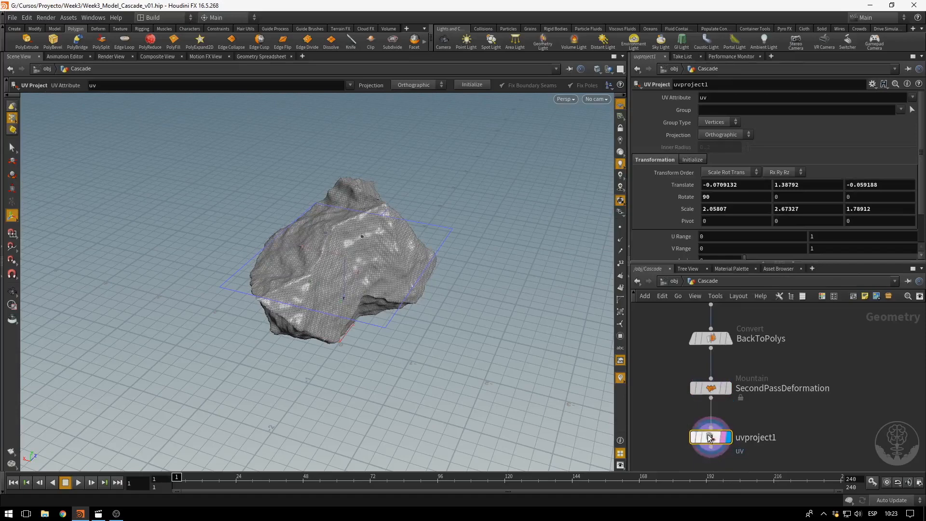
Set uvproject1 to point UVs with Polar projection and enlarge its scale to 7.35807, 7.97327, 7.08912.
left_click(723, 124)
left_click(718, 115)
left_click(720, 135)
left_click(718, 155)
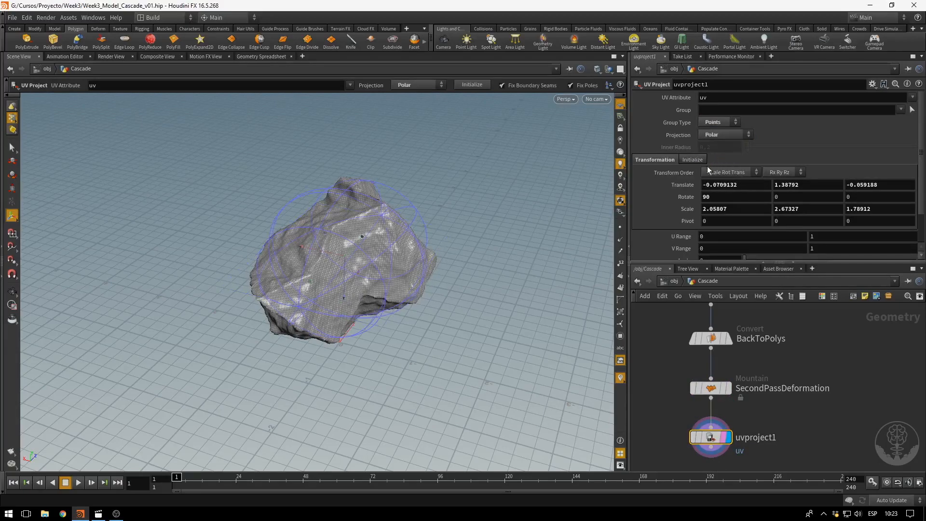
mouse_move(676, 212)
middle_mouse_down()
mouse_move(762, 208)
mouse_move(909, 227)
mouse_move(684, 207)
middle_mouse_up()
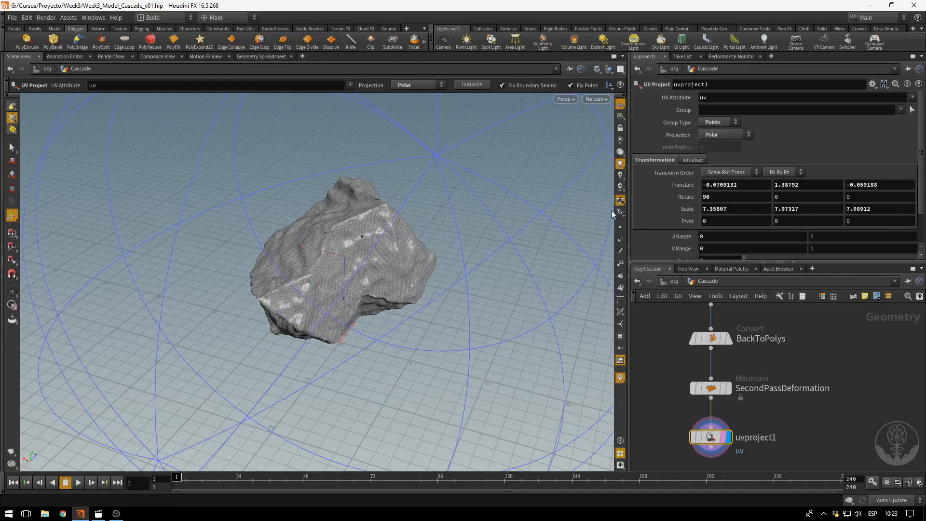
Check the rock's projected UV layout in the UV view and return to the perspective view.
mouse_move(707, 429)
key("space+5")
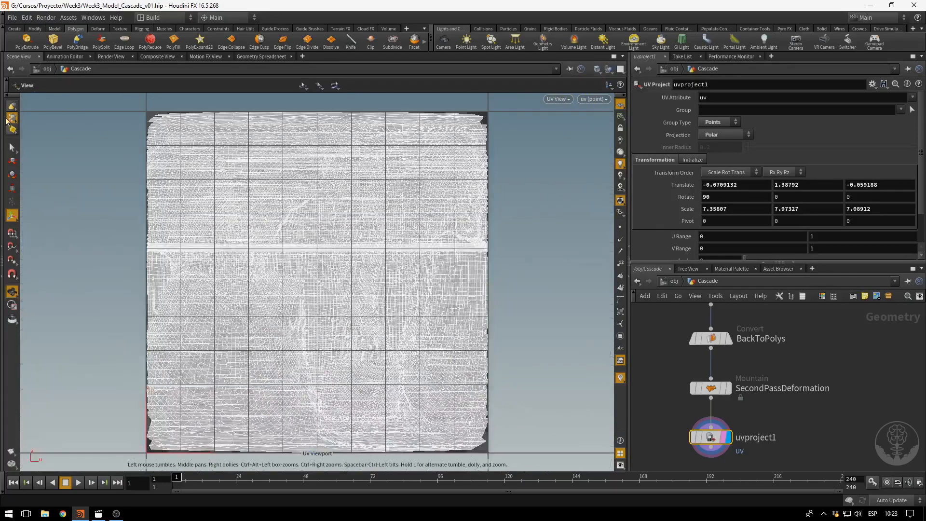
key("space+1")
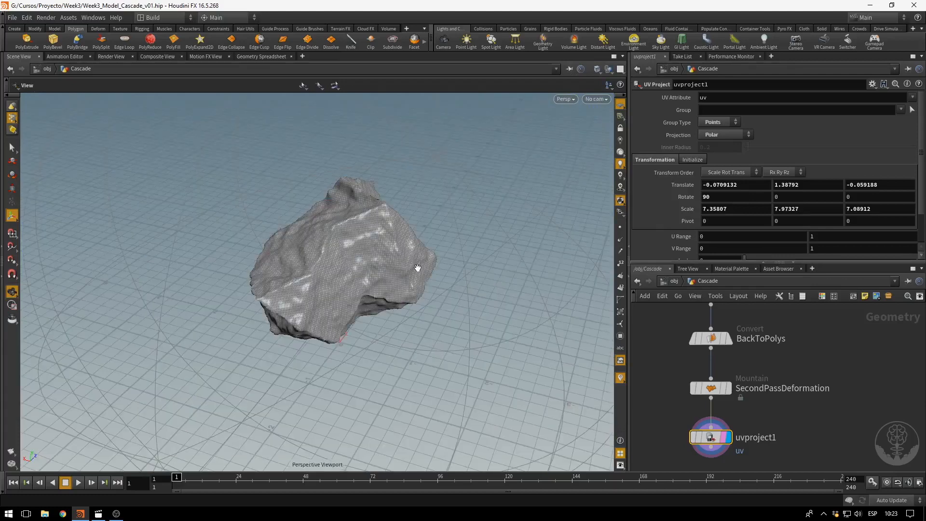
middle_click_drag(793, 418, 794, 354)
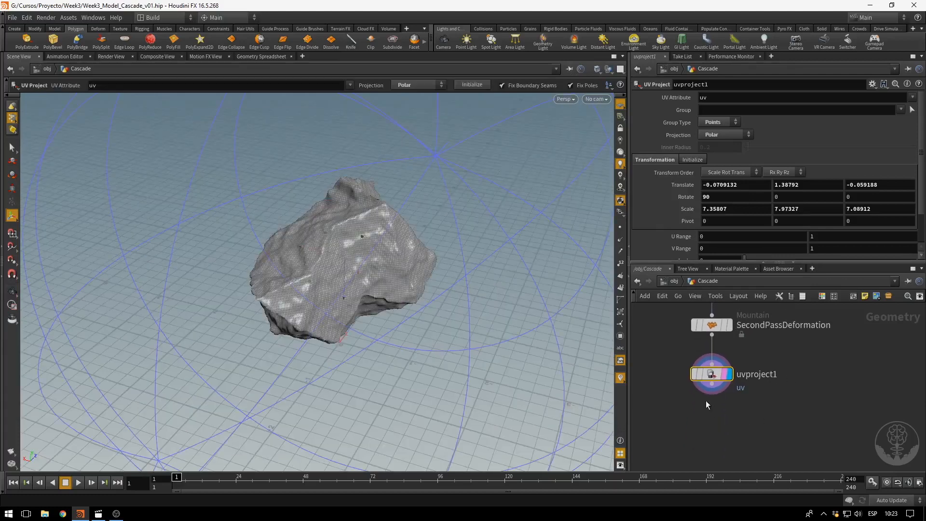
Rename the uvproject1 node as UVs.
double_click(761, 375)
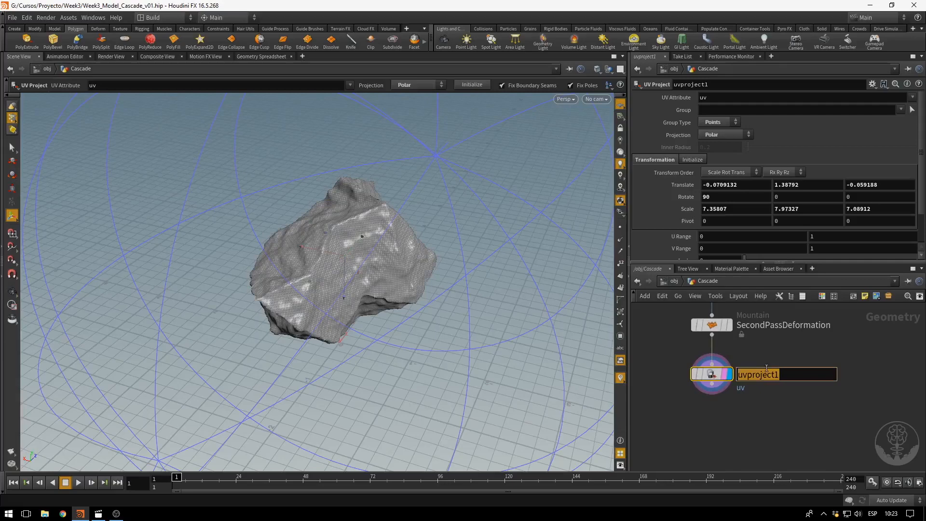
type("UVs")
key("Return")
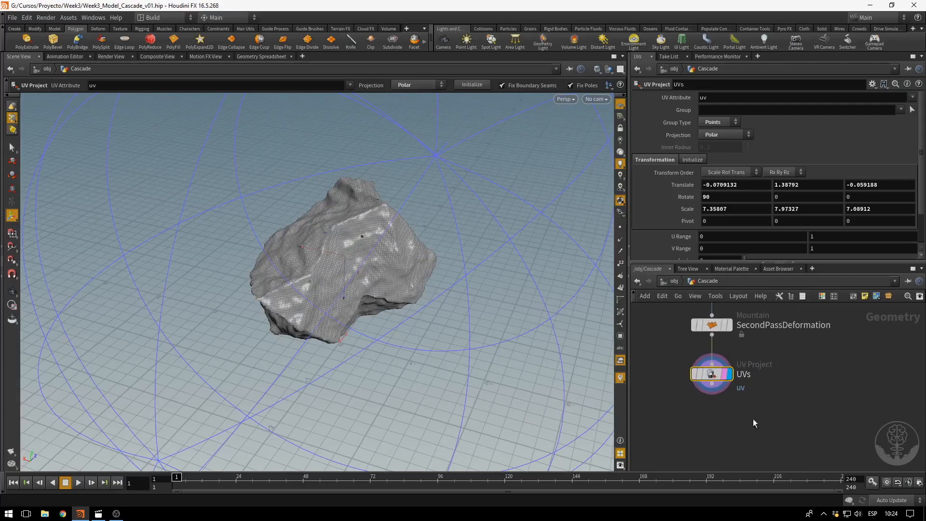
Append a Transform node below UVs and align it in the chain.
middle_click_drag(753, 418, 764, 409)
left_click(710, 378)
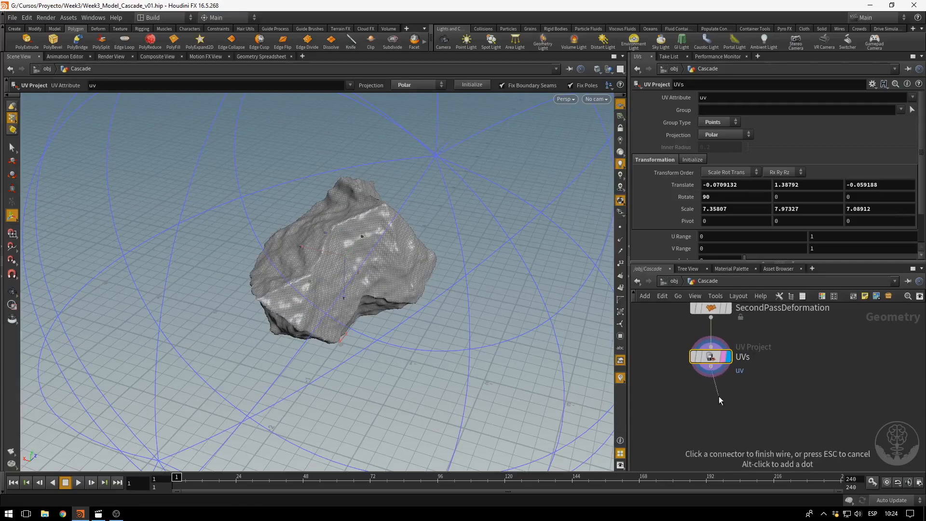
key("Tab")
type("trans")
key("Return")
left_click(718, 395)
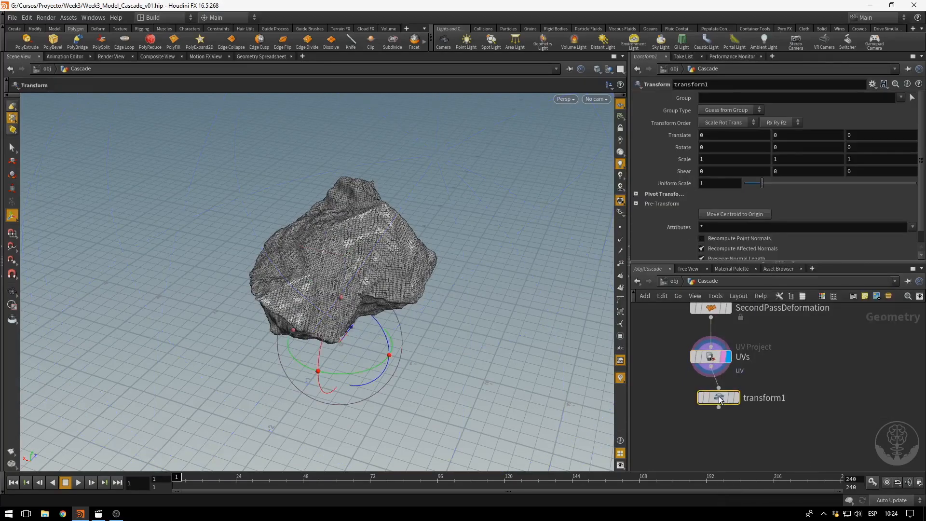
left_click_drag(718, 395, 710, 404)
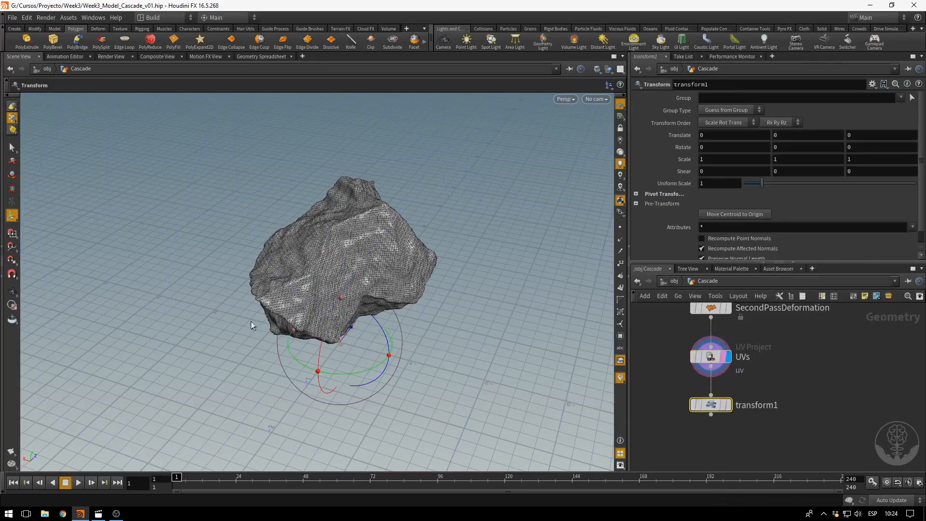
Move the rock down along Y with transform1, to a Y translate of about -0.534.
key("Escape")
left_click_drag(251, 321, 435, 264)
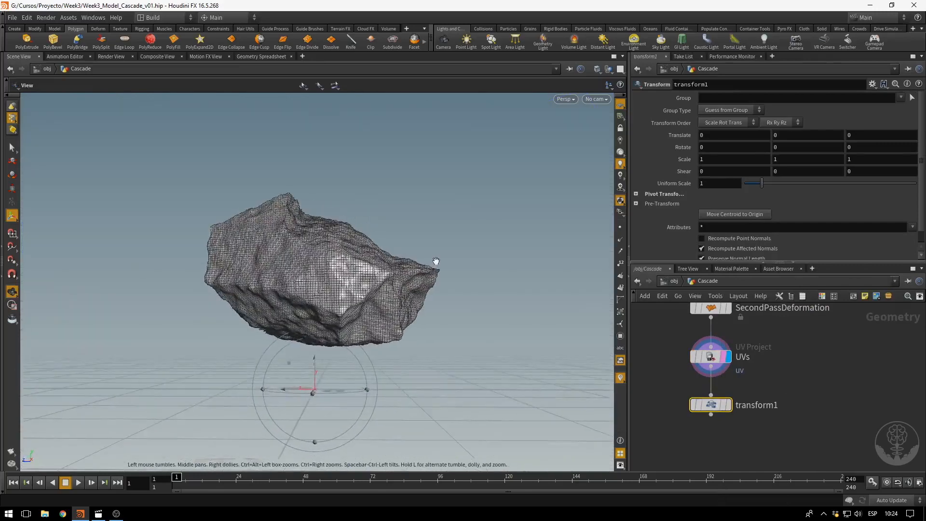
key("Return")
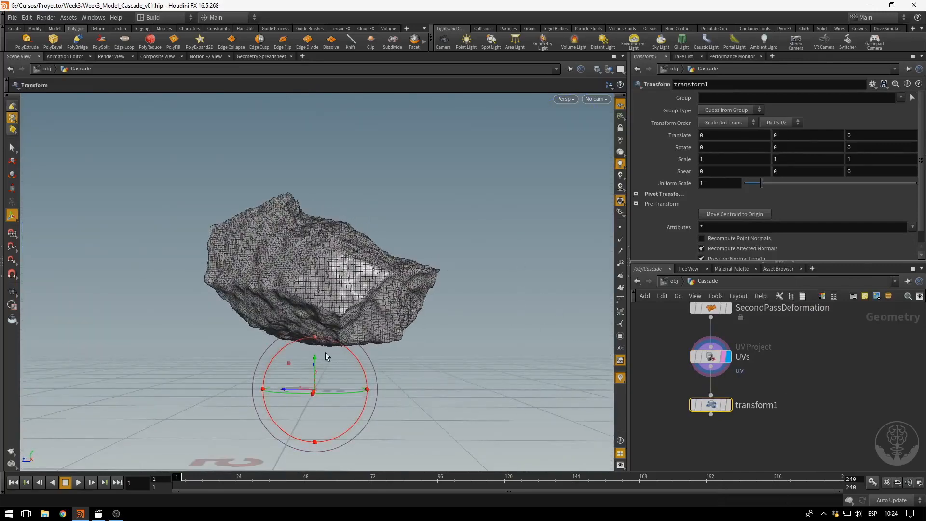
left_click_drag(483, 359, 444, 297, "alt")
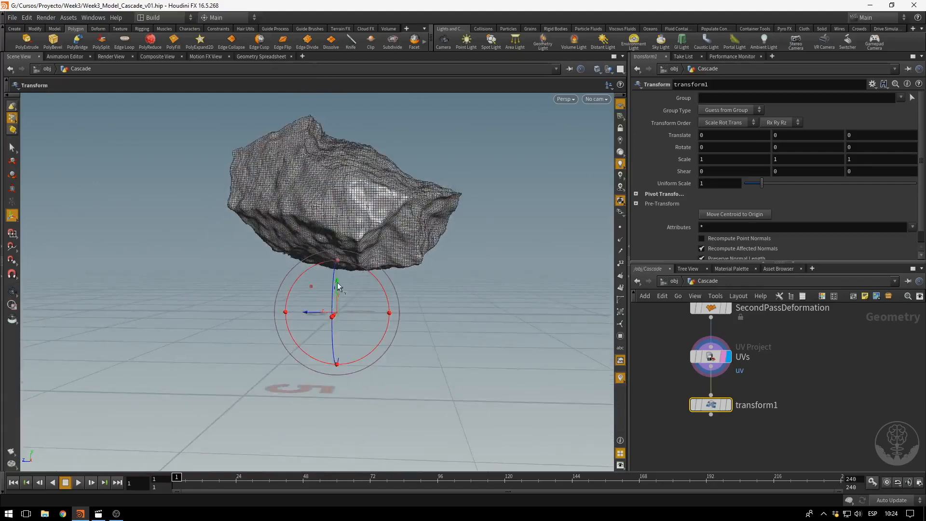
left_click_drag(337, 282, 337, 329)
left_click_drag(477, 334, 456, 327, "alt")
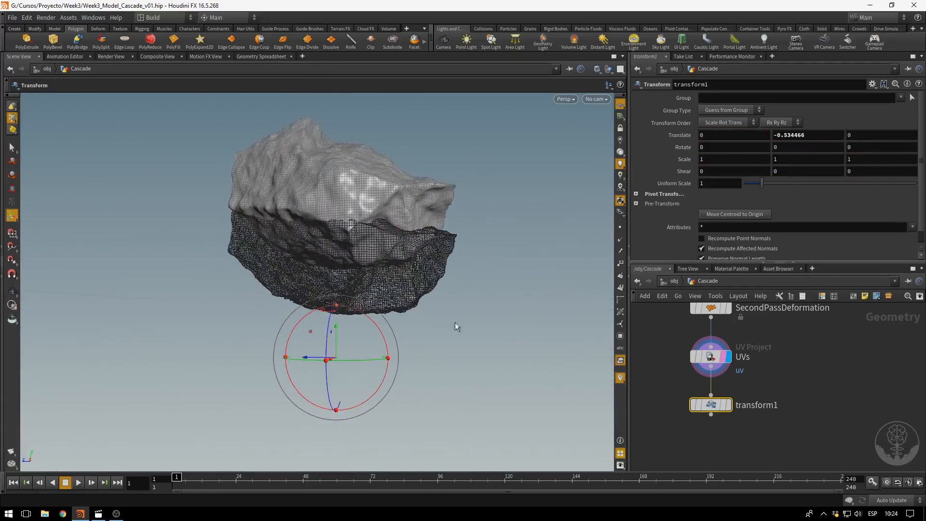
Set transform1's Pivot Translate Y to 0.5 and make the node the displayed result.
left_click(636, 194)
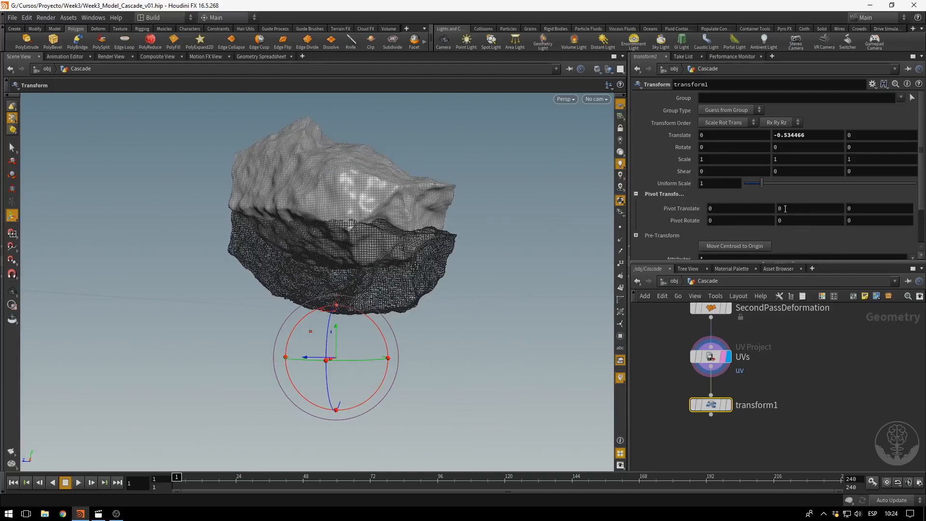
middle_click_drag(785, 208, 815, 208)
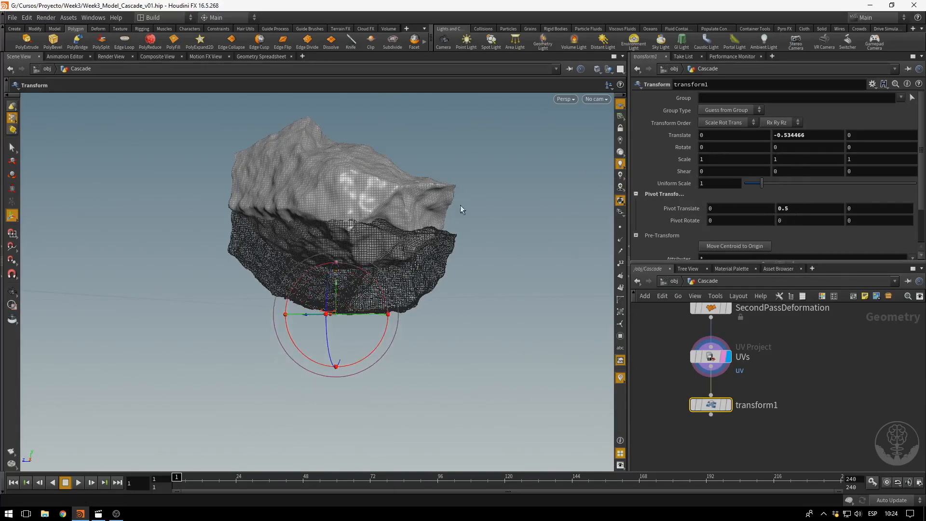
left_click(727, 404)
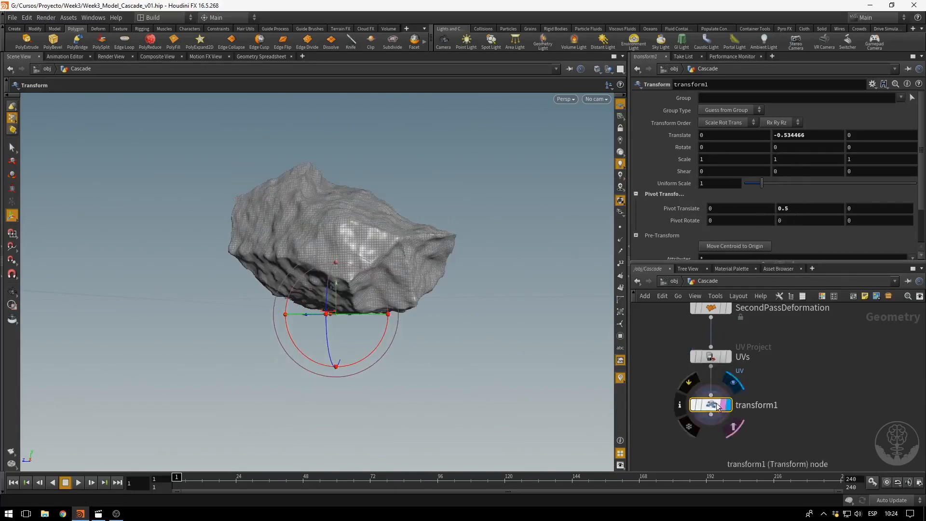
Try scaling the rock uniformly and reset transform1's Uniform Scale to 1.
left_click_drag(765, 184, 668, 183)
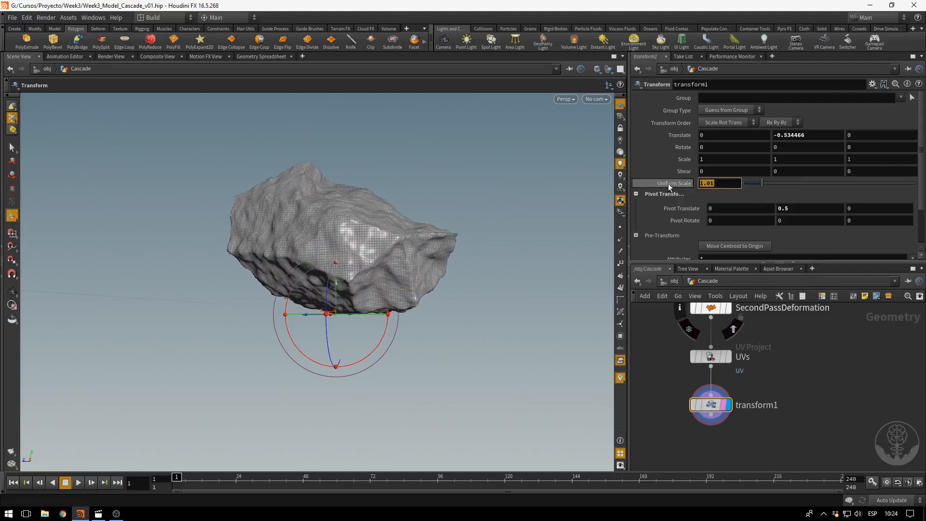
type("1")
key("Return")
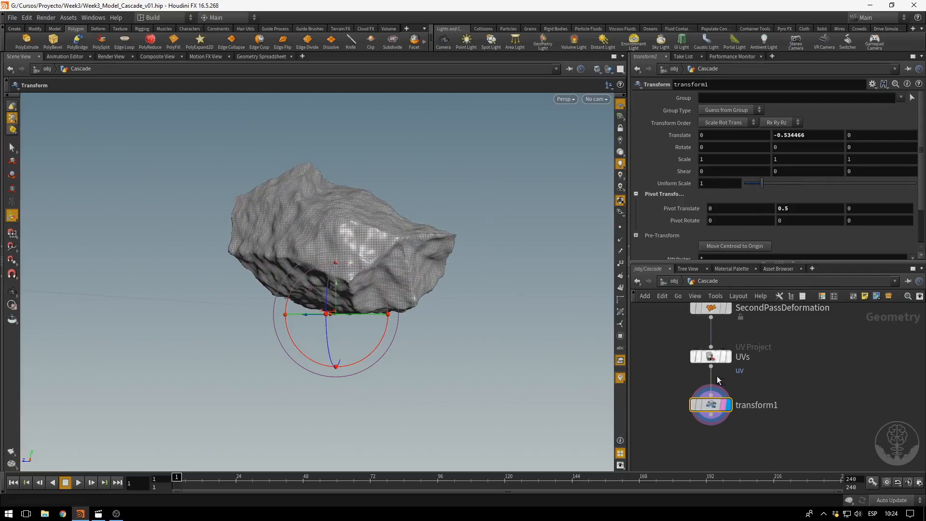
Rename the transform1 node as GlobalTransform.
double_click(752, 411)
type("Global")
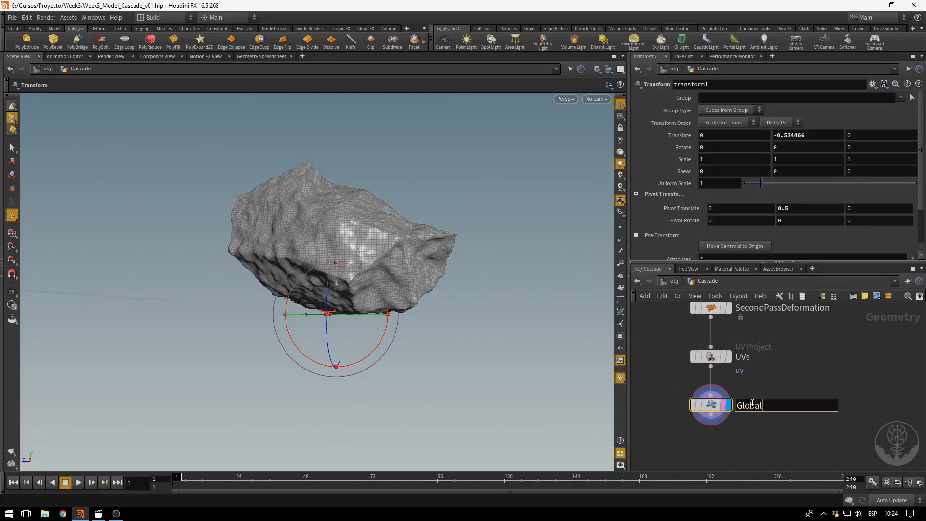
type("Transform")
key("Return")
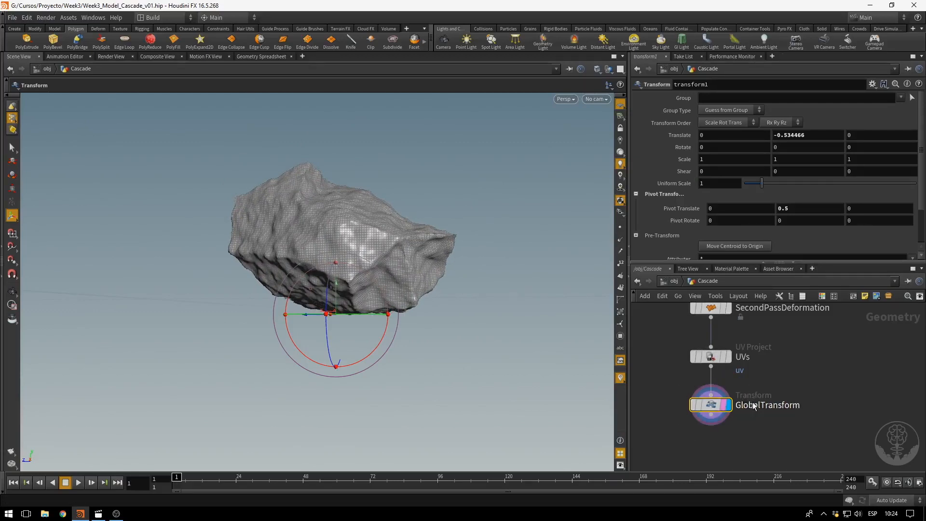
Reposition the six-node riverbed chain alongside the lower part of the rock chain in the network.
scroll(849, 398, "down", 8)
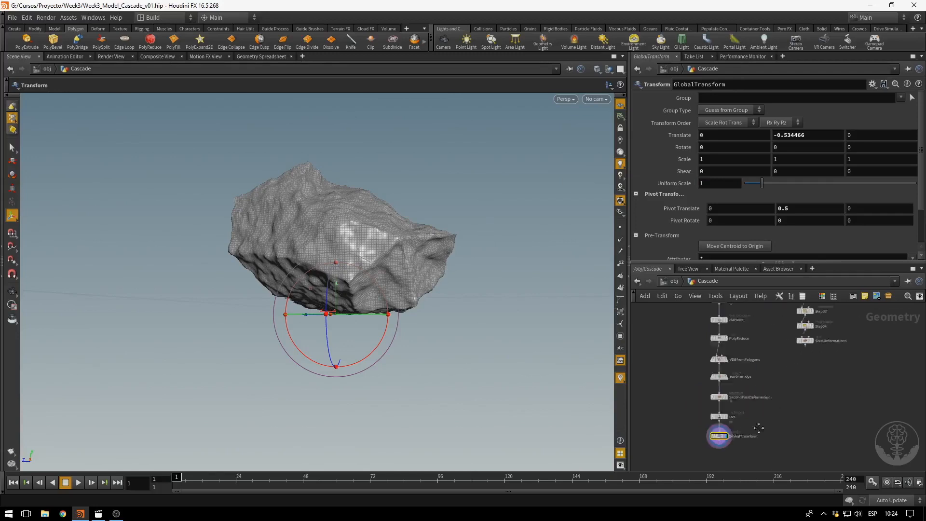
left_click_drag(757, 346, 779, 430)
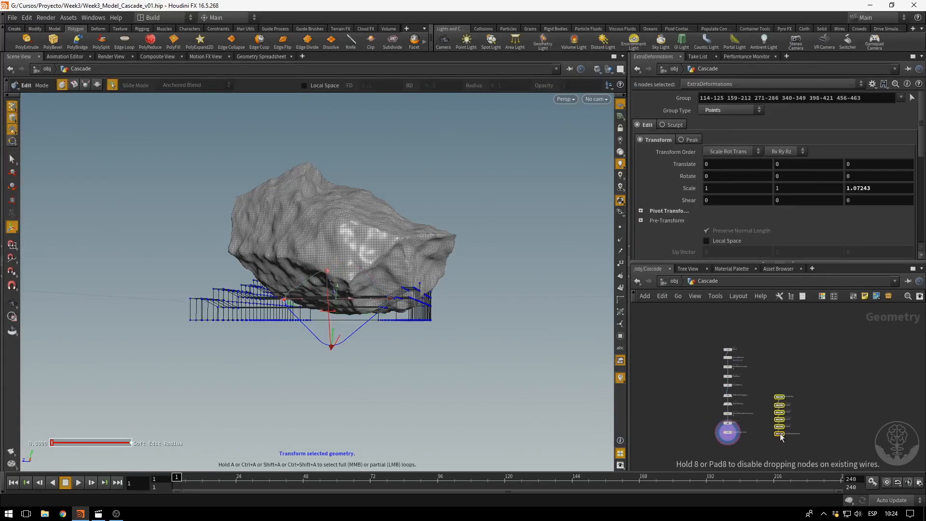
left_click(779, 432)
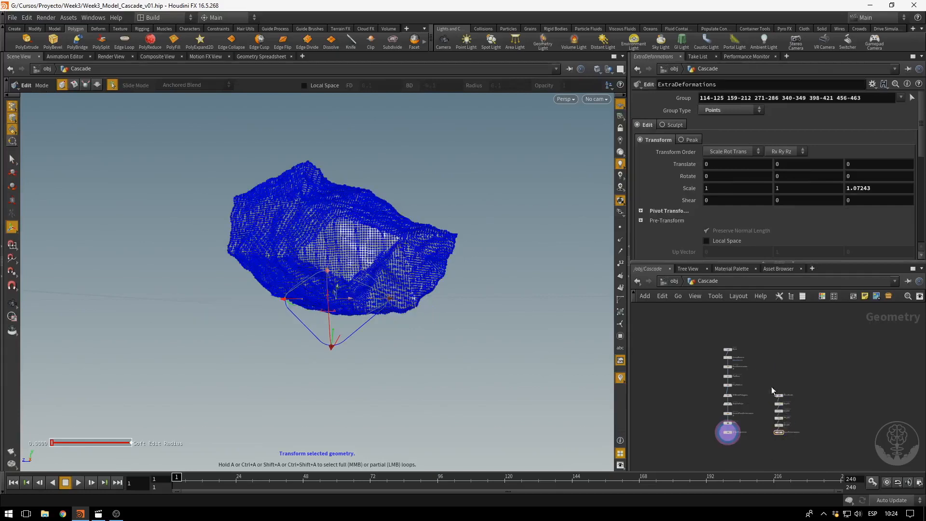
left_click_drag(771, 386, 780, 415)
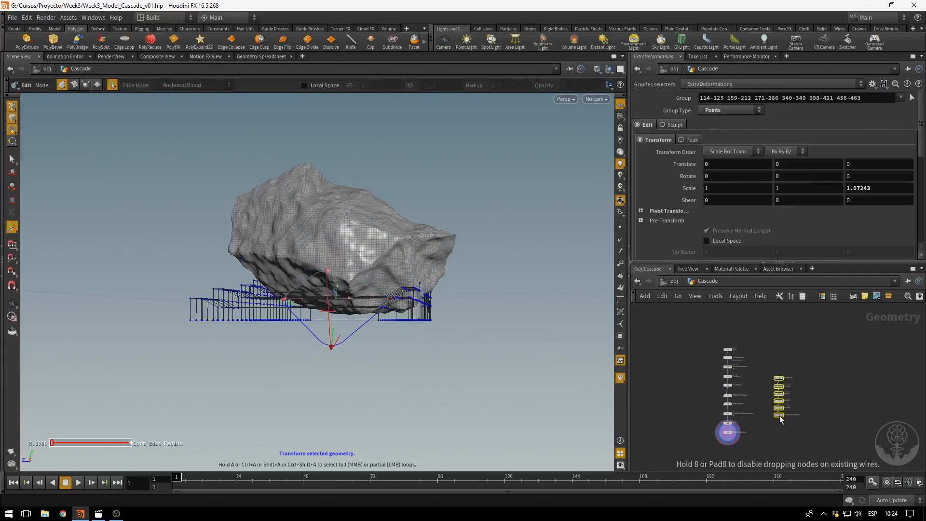
Make ExtraDeformations the displayed node, view the stepped riverbed from above and space the node slightly below Step04.
scroll(775, 419, "up", 5)
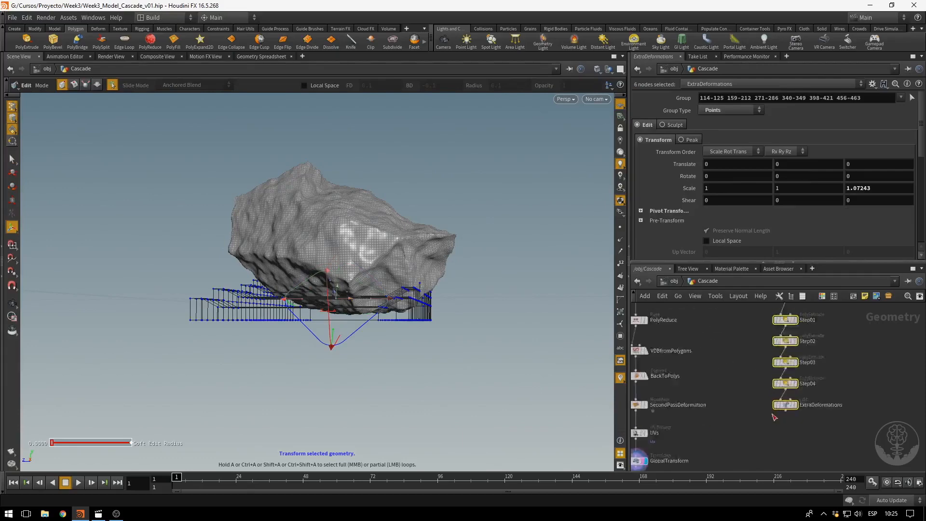
scroll(774, 417, "up", 3)
left_click(793, 397)
left_click(812, 400)
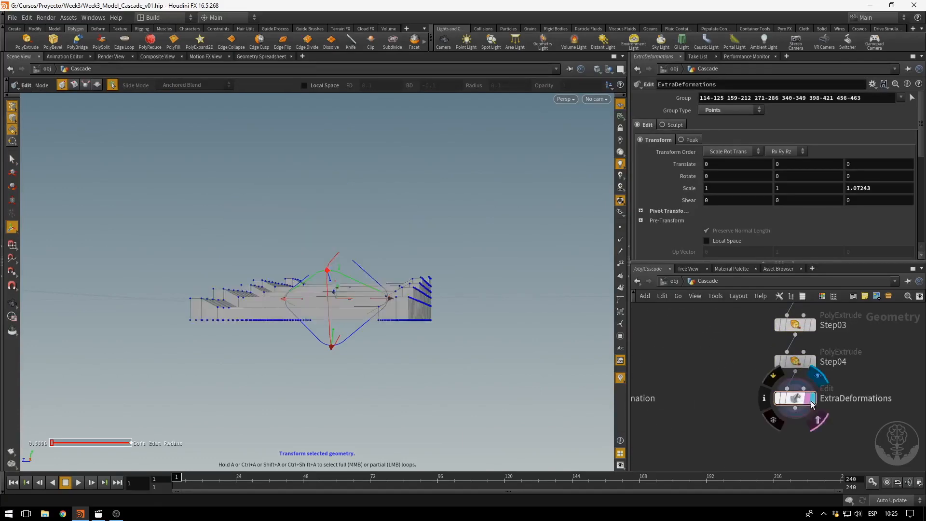
key("space")
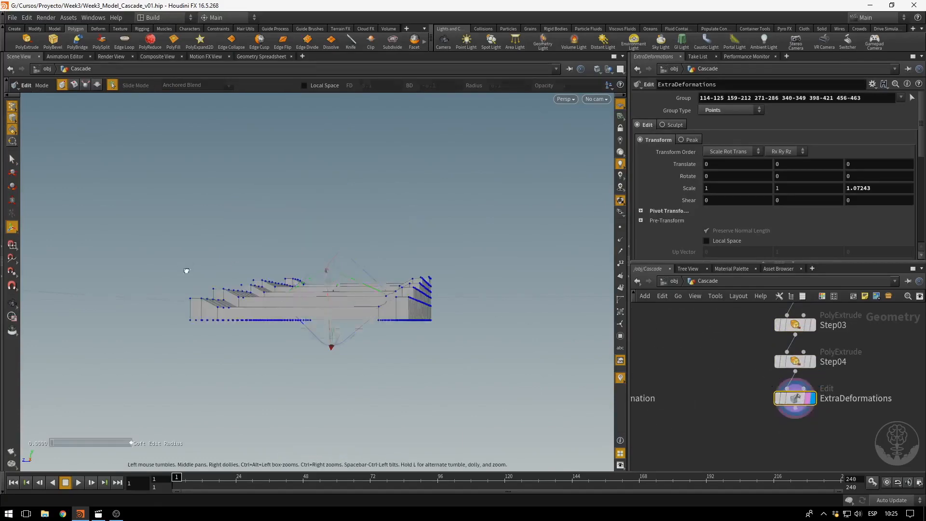
left_click_drag(186, 270, 183, 254)
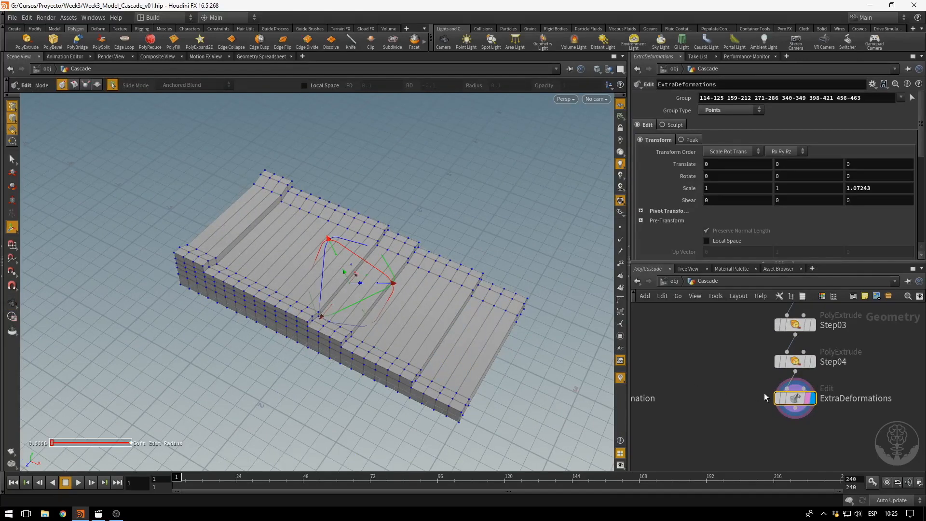
left_click_drag(798, 401, 796, 408)
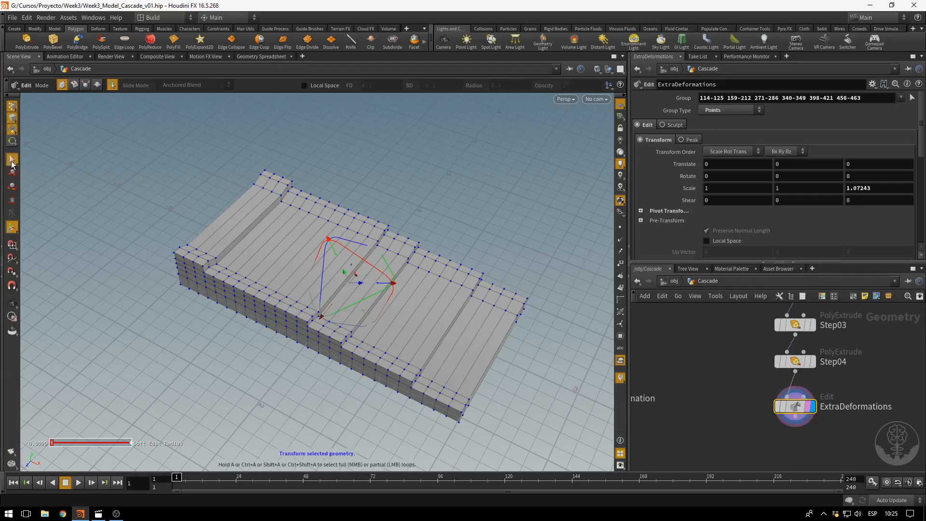
Select the strips of primitives along the tops of both riverbed side borders, and save the scene file.
left_click(12, 161)
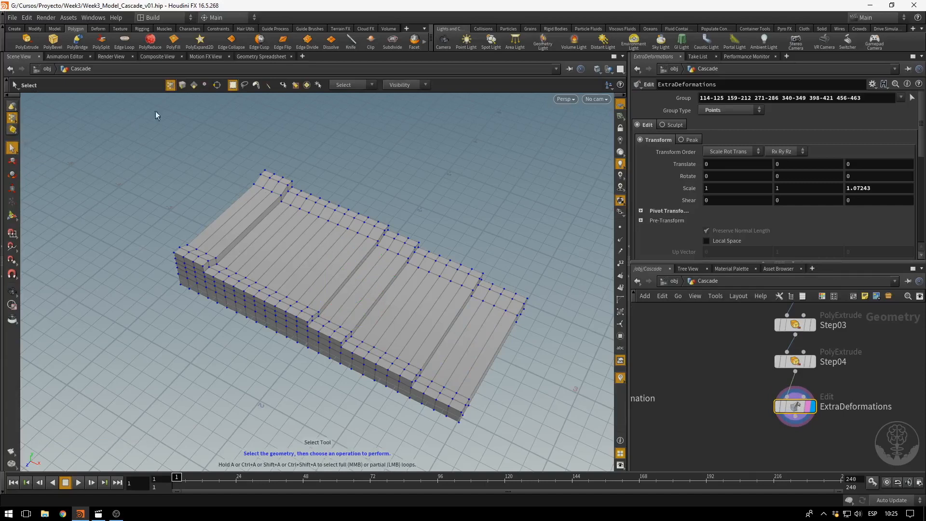
left_click(192, 87)
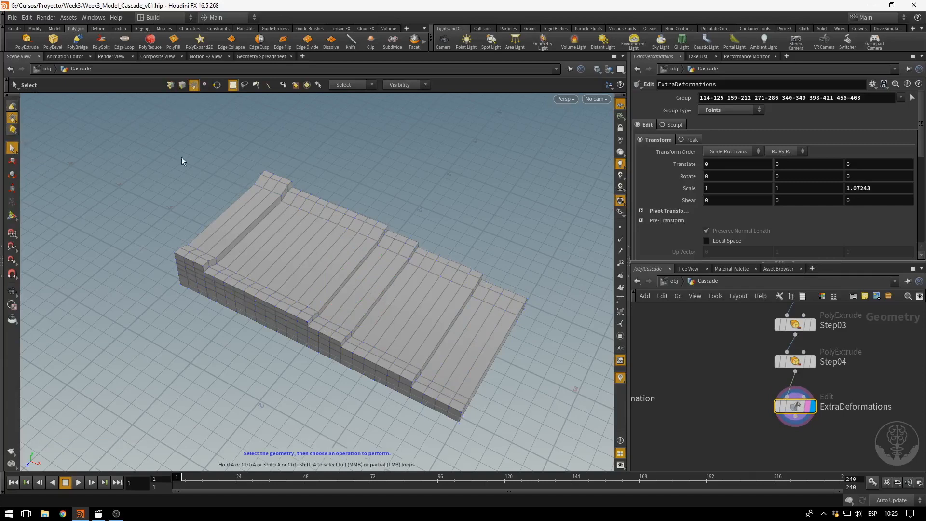
left_click(181, 254)
left_click(456, 405)
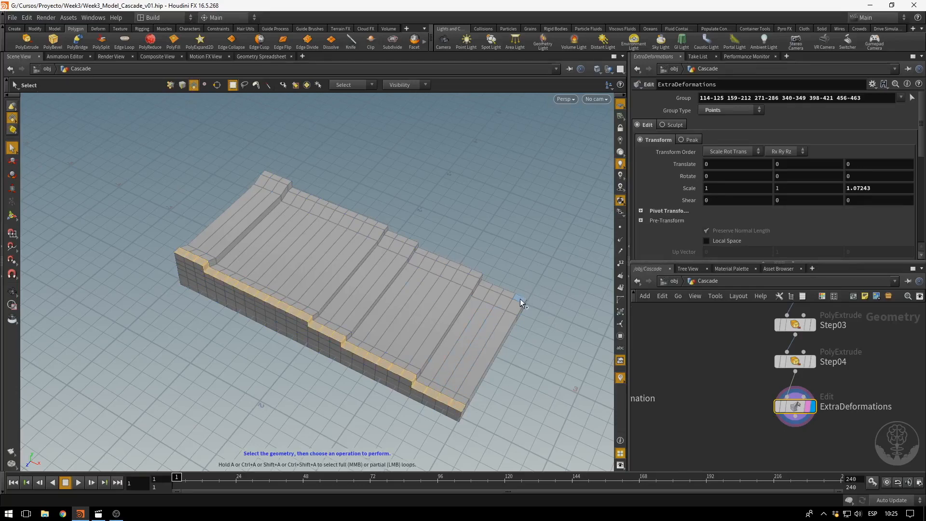
left_click(265, 175, "shift")
left_click_drag(534, 229, 481, 342)
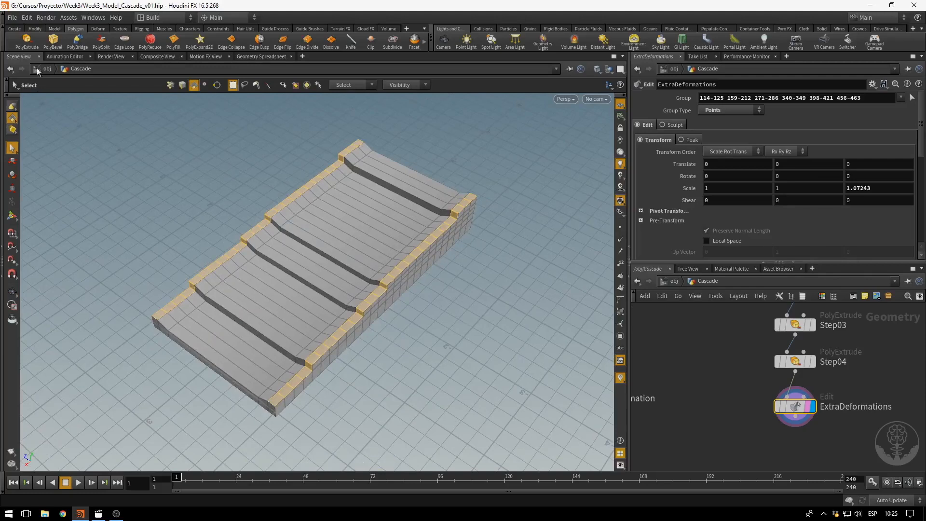
left_click(12, 17)
left_click(14, 64)
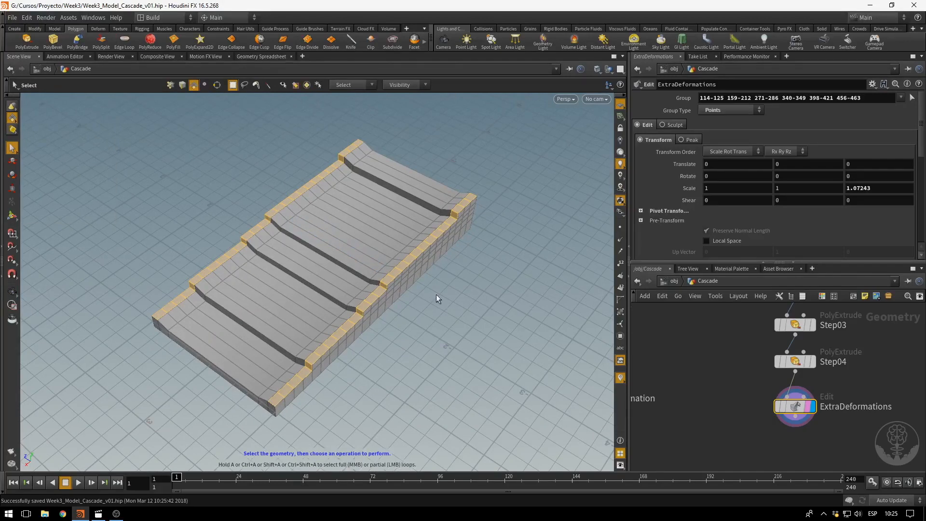
Delete the selected border faces with a Blast node and place it beside the main chain as a branch of ExtraDeformations.
key("Delete")
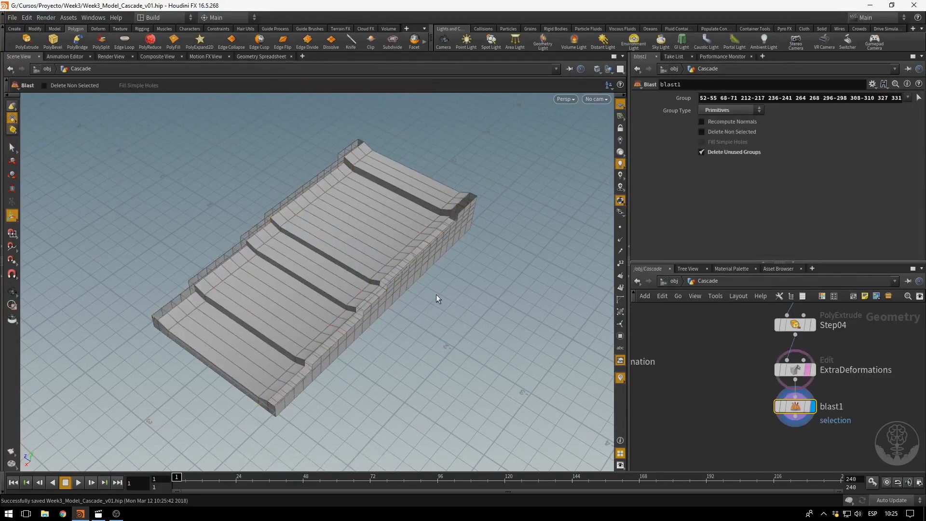
middle_click_drag(755, 442, 757, 435)
left_click_drag(798, 399, 709, 414)
Rename the blast1 node as Border and enable Delete Non Selected so only the border strips are kept.
double_click(741, 414)
type("Bor")
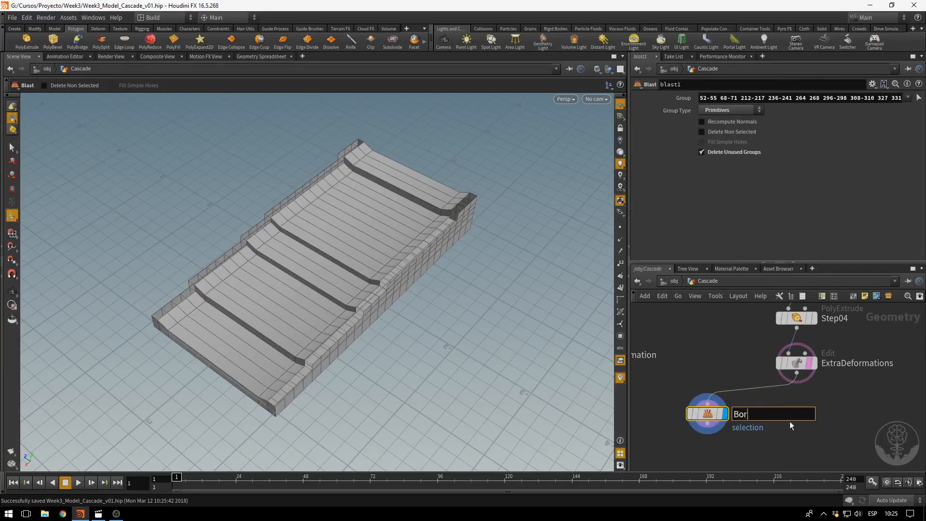
type("der")
key("Return")
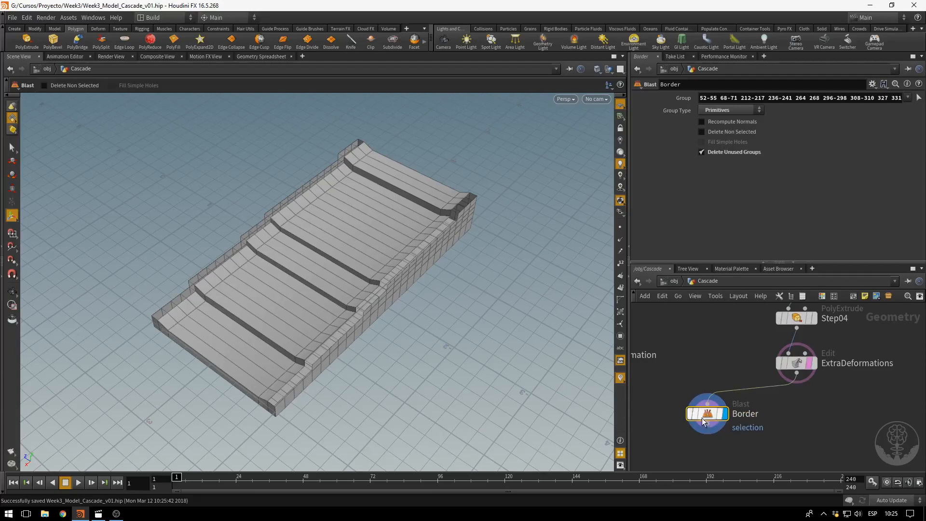
left_click(703, 131)
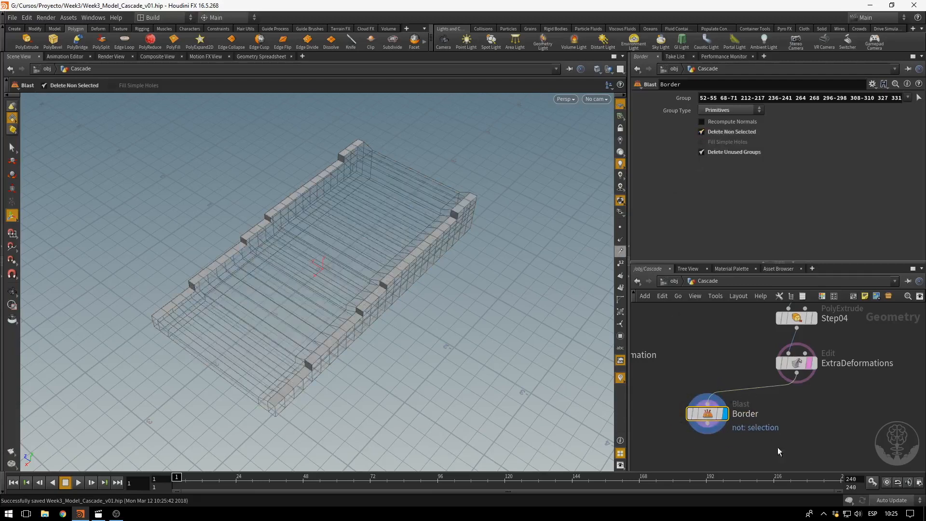
Add a Scatter node wired below the Border node and make it the displayed node with its scattered points alone in view.
middle_click_drag(819, 447, 889, 406)
left_click(777, 393)
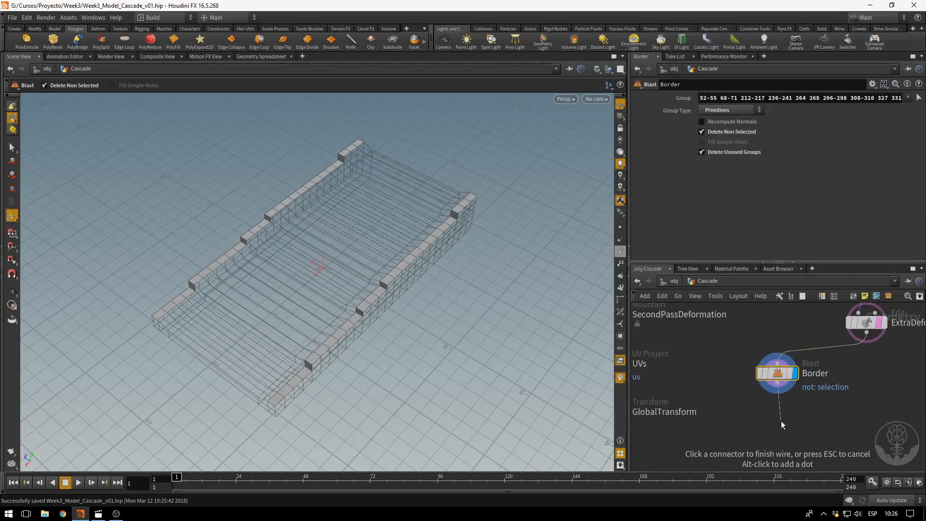
key("Tab")
type("sca")
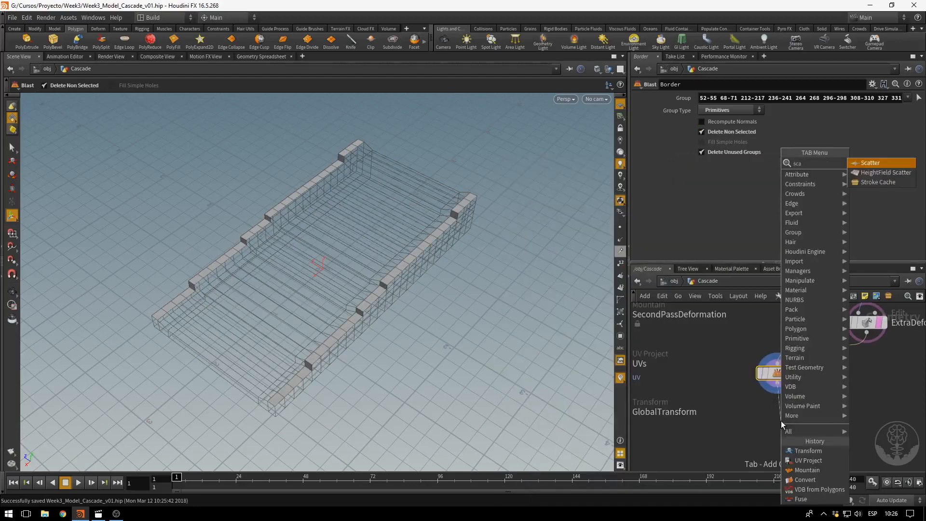
key("Return")
left_click(780, 420)
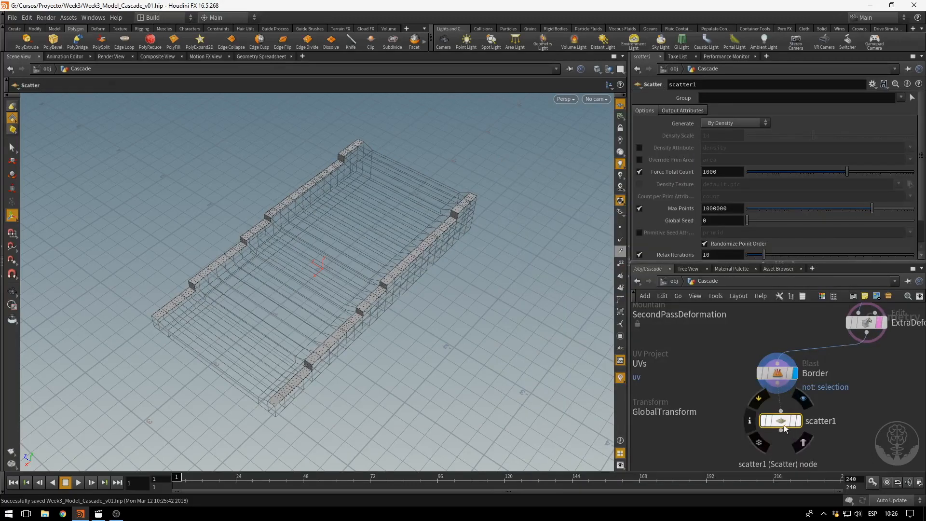
left_click_drag(783, 425, 779, 430)
left_click(793, 427)
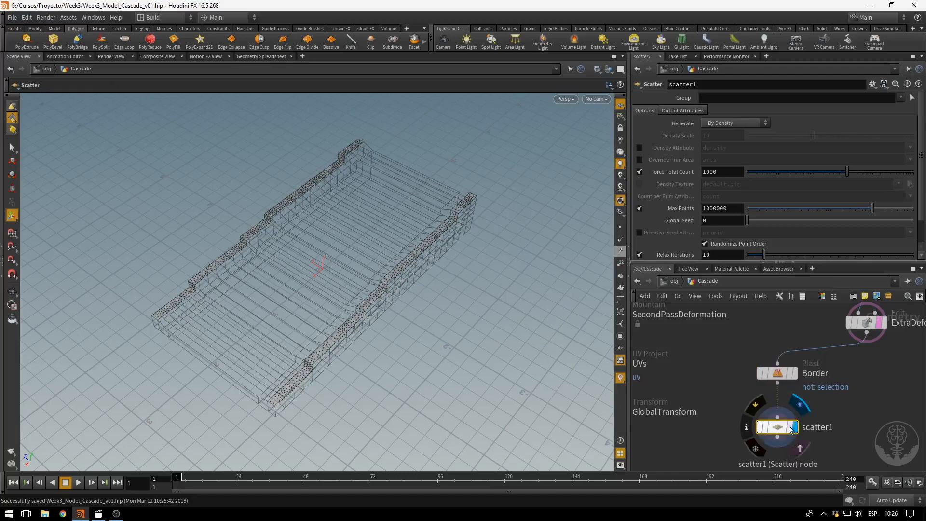
left_click(789, 427)
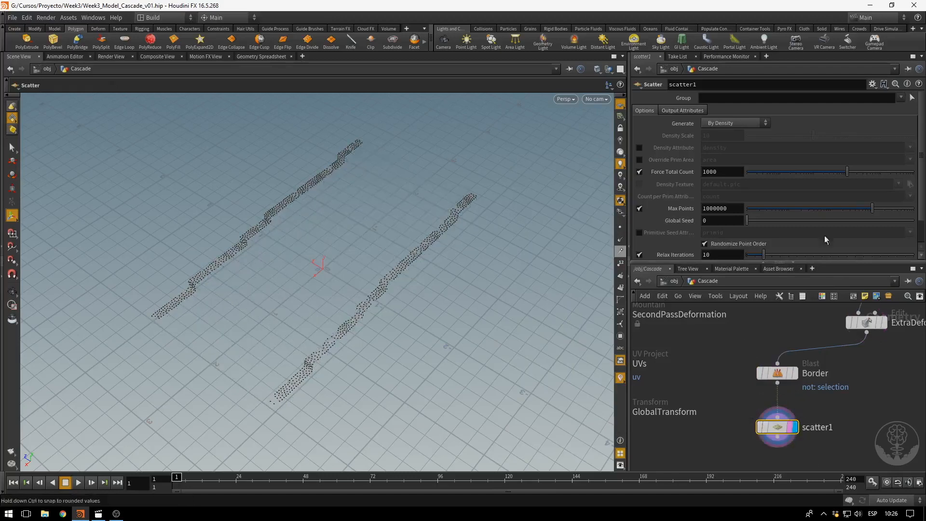
Set the scatter node's Force Total Count to 20 and Scale Radii By to 2.
left_click_drag(847, 173, 791, 179)
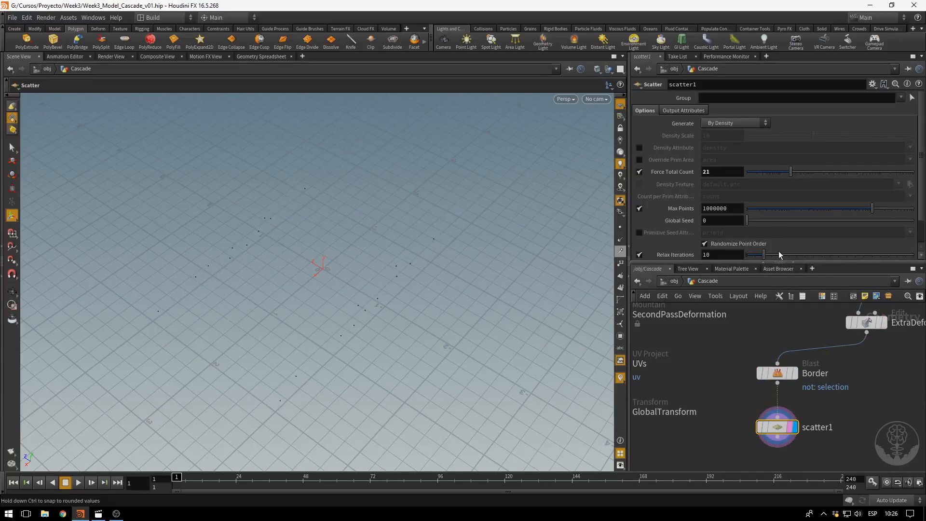
scroll(777, 251, "down", 2)
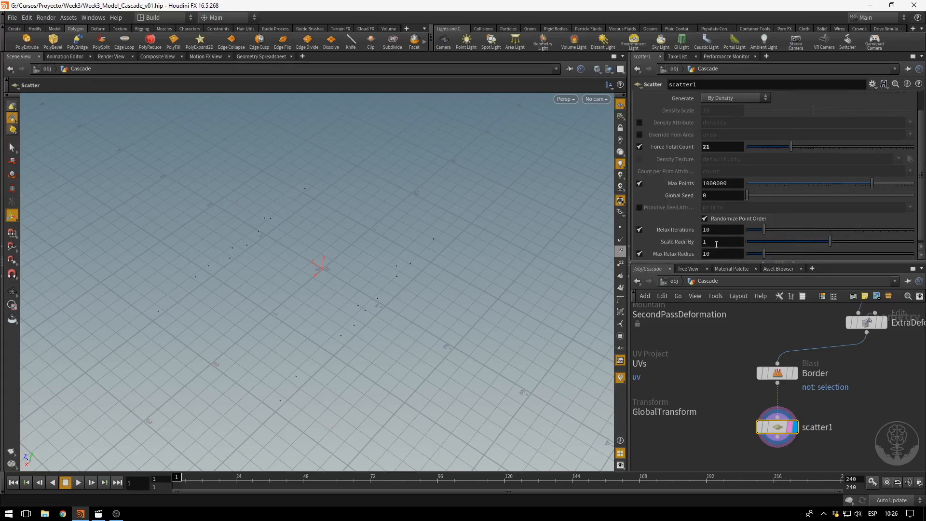
left_click_drag(831, 244, 925, 245)
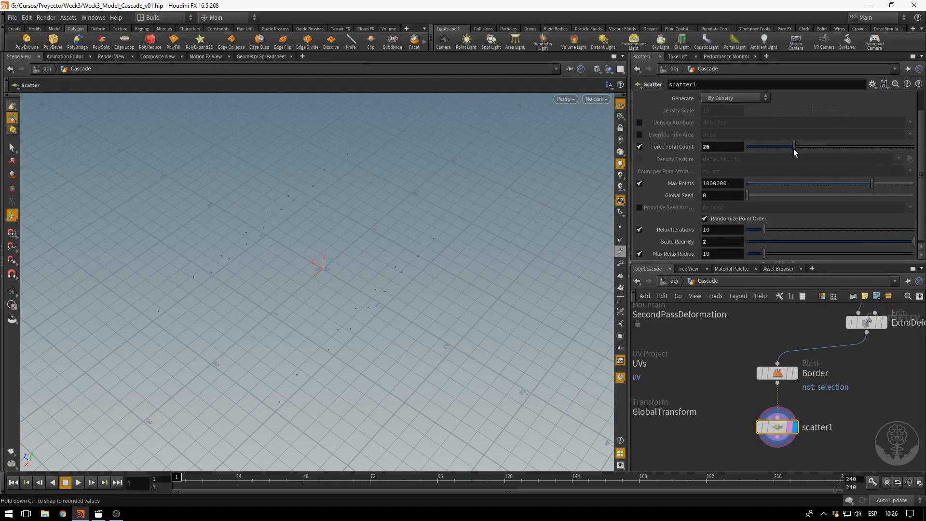
left_click_drag(791, 150, 790, 150)
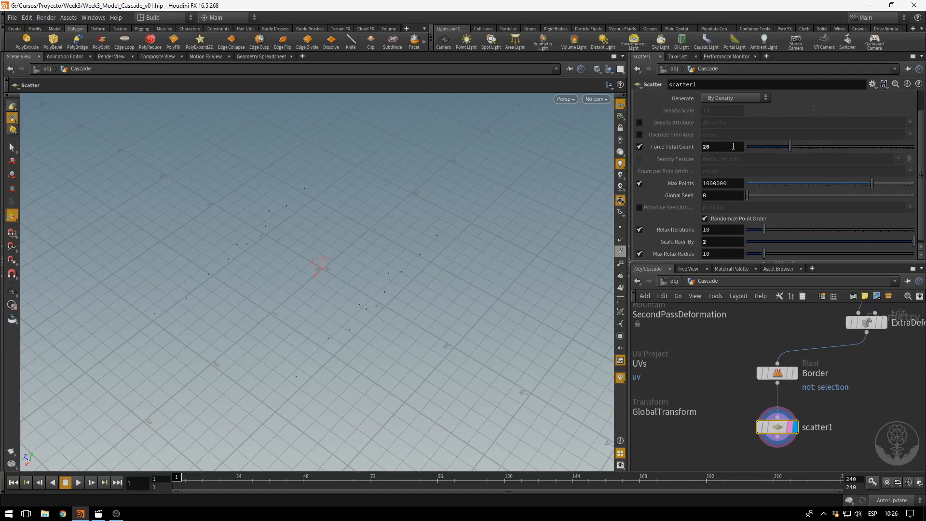
left_click(726, 146)
Rename the scatter1 node as PointsForRocks.
scroll(776, 379, "down", 3)
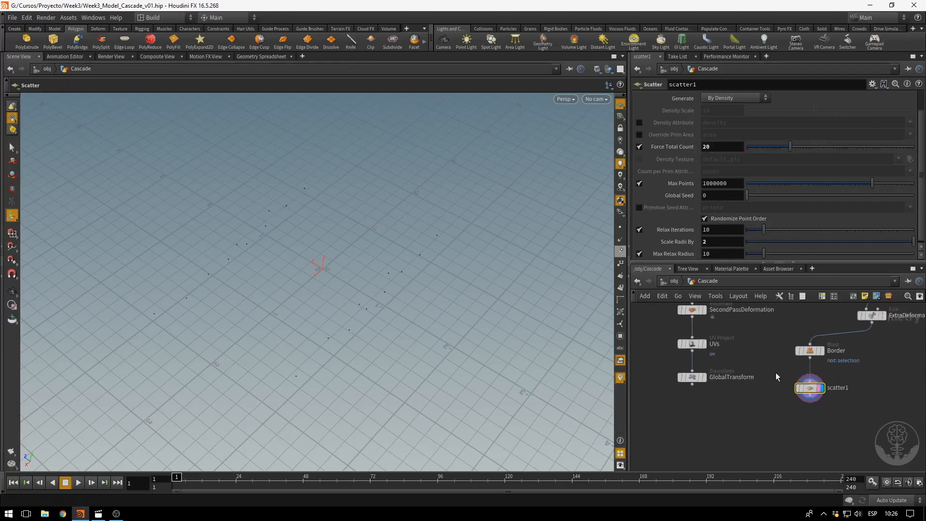
double_click(837, 387)
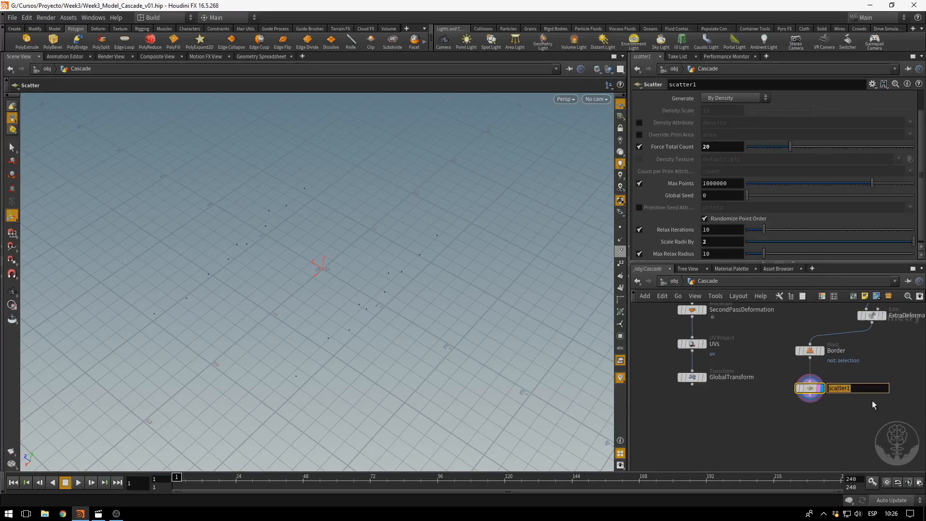
type("PointsForRocks")
key("Return")
Add a Copy Stamp node between and below the GlobalTransform and PointsForRocks nodes.
middle_click_drag(717, 403, 727, 392)
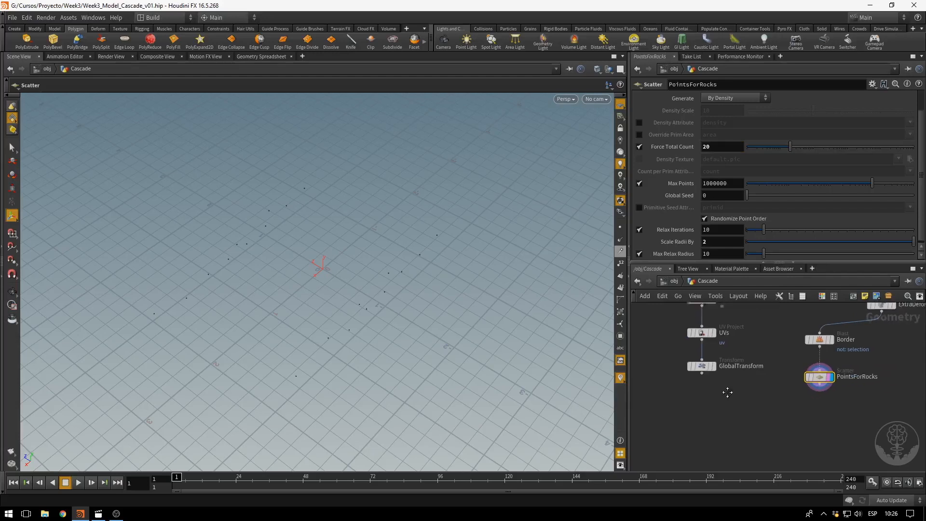
key("Tab")
type("c")
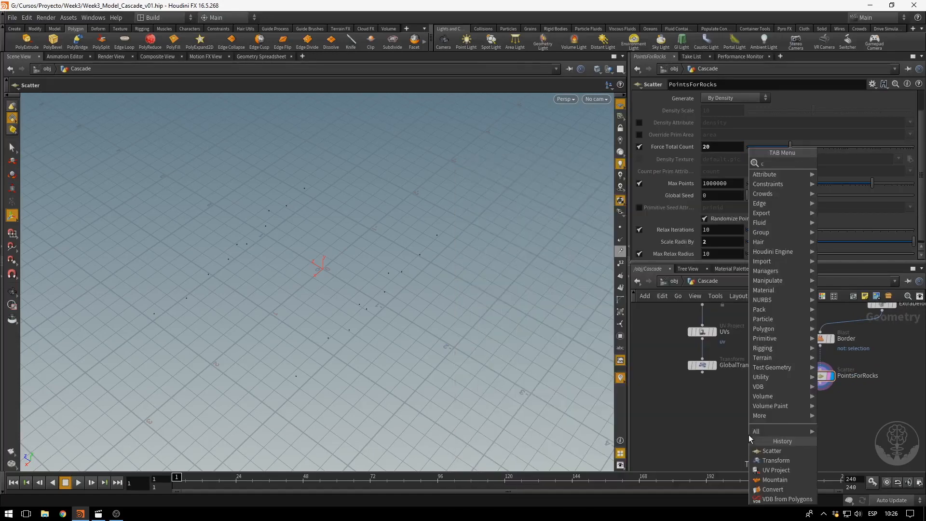
type("opy")
key("Return")
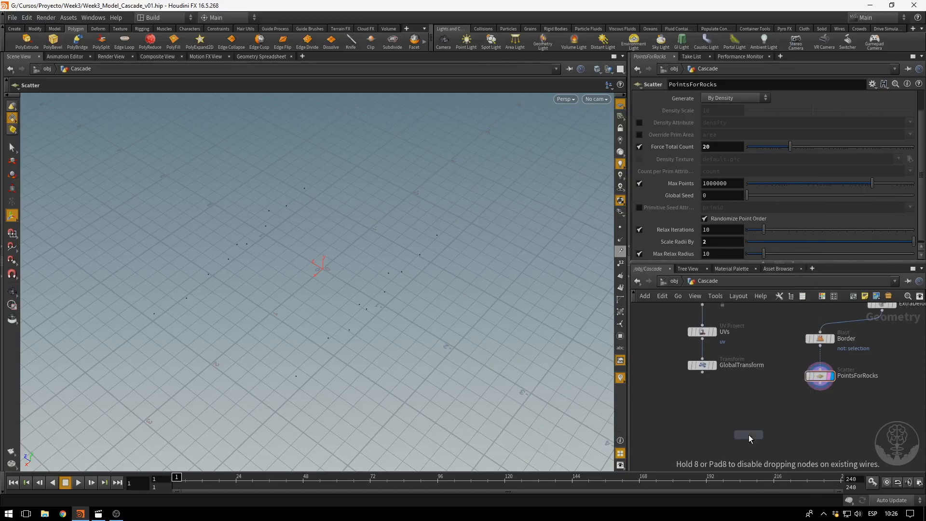
left_click(762, 416)
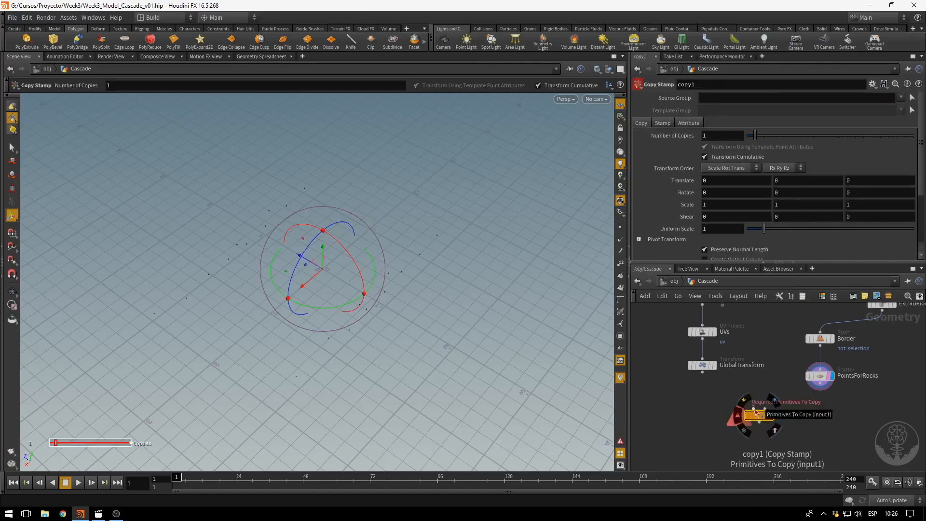
Wire GlobalTransform into the Copy Stamp node's first input and PointsForRocks into its second, and display the copied rocks.
left_click(754, 409)
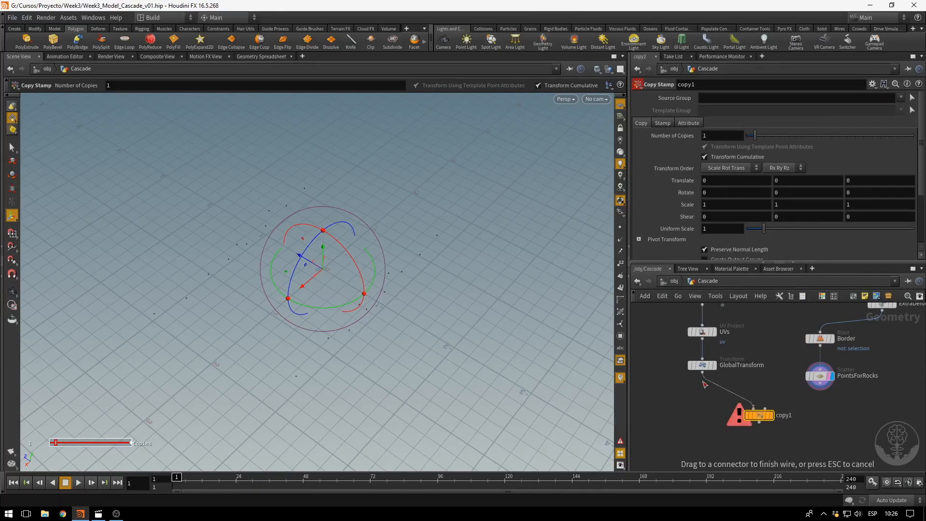
left_click(703, 376)
left_click(766, 410)
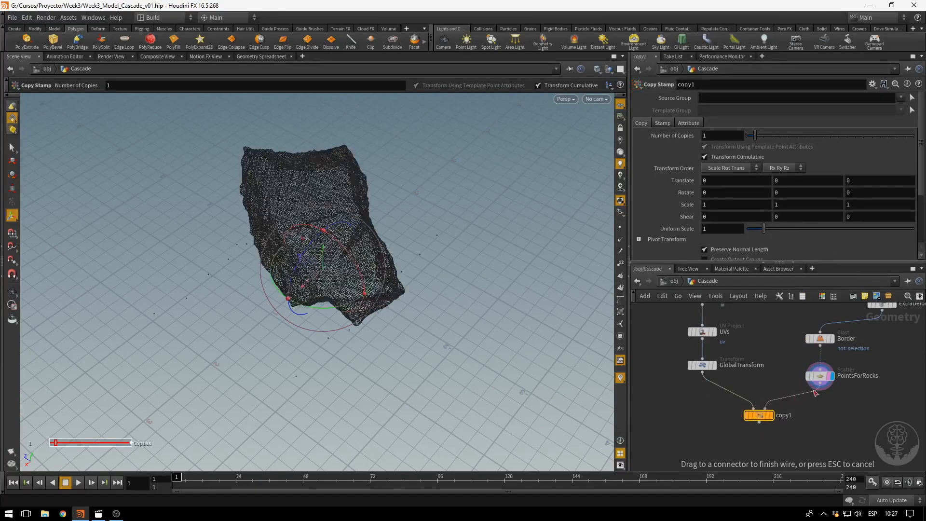
left_click(815, 393)
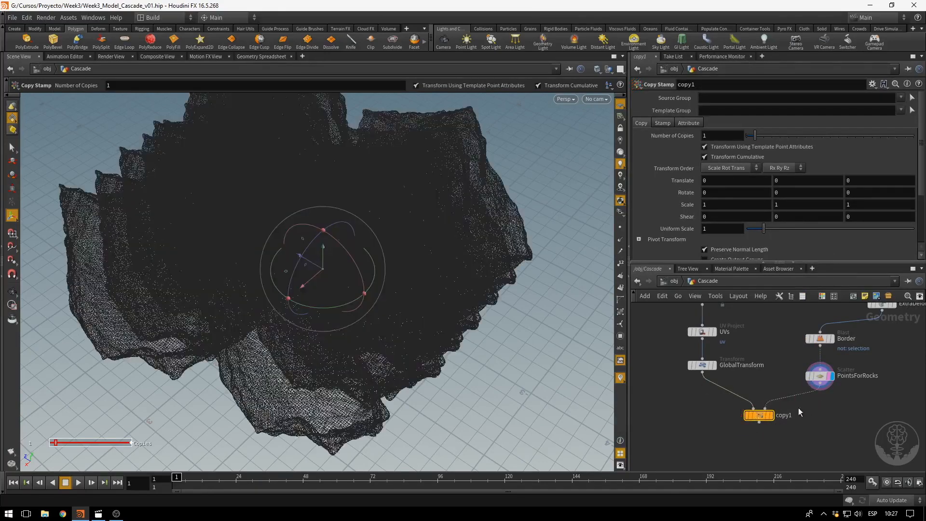
left_click(771, 415)
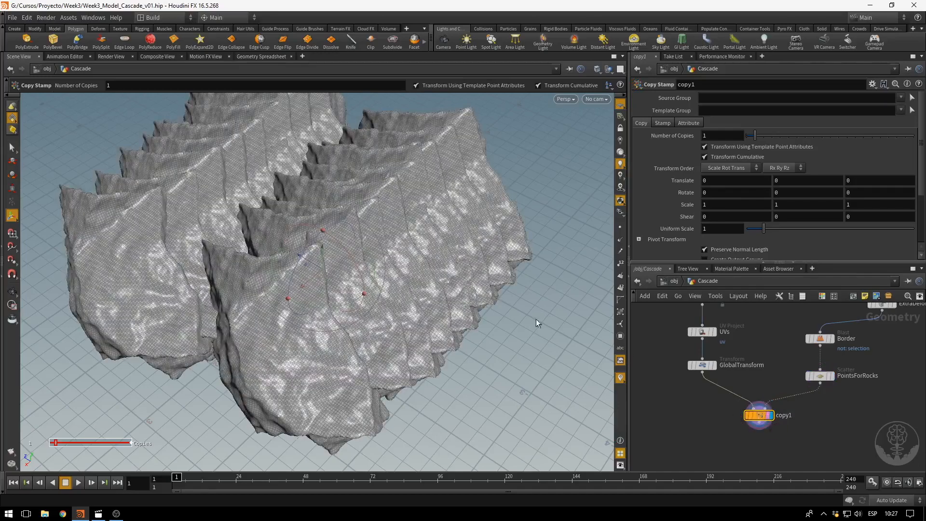
right_click_drag(518, 296, 458, 333, "alt")
left_click_drag(459, 333, 461, 302, "alt")
key("Return")
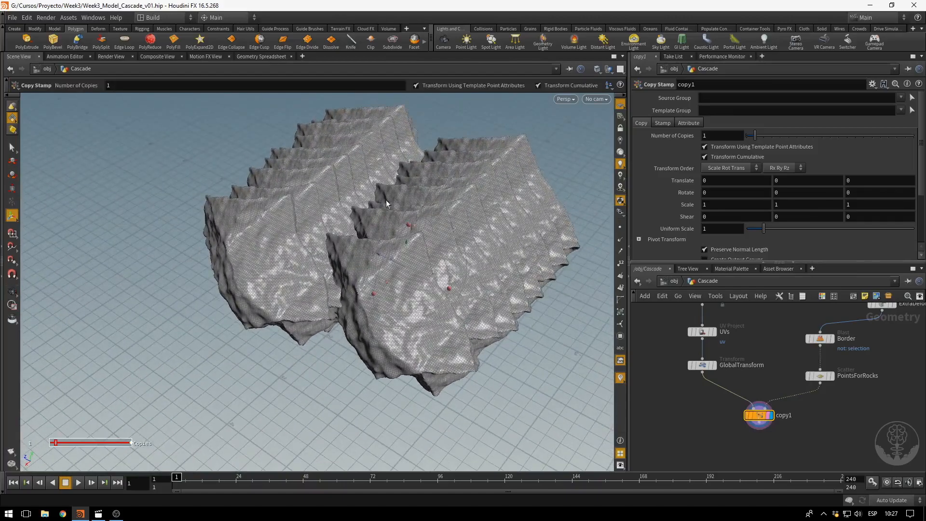
Try a Uniform Scale of 0.1 on the copy1 node and restore it to 1.
left_click_drag(725, 229, 689, 237)
type("0.1")
key("Return")
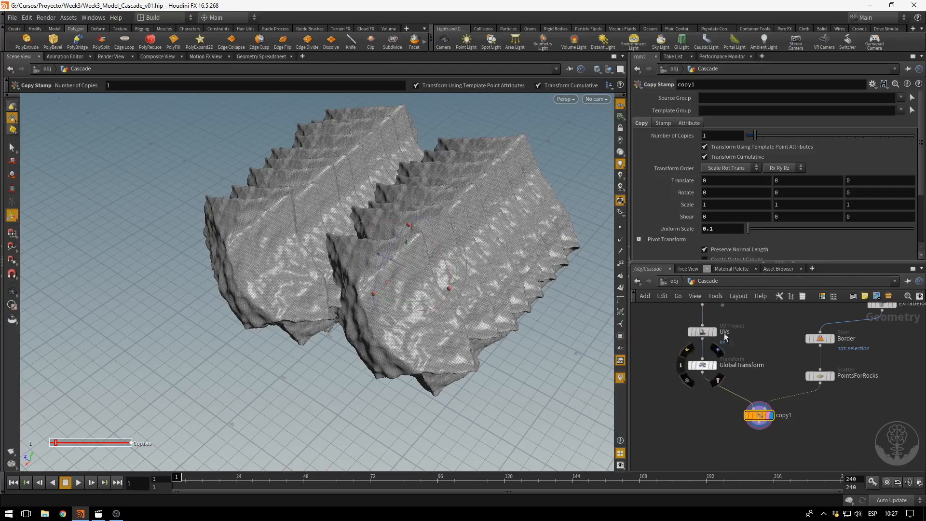
left_click_drag(726, 230, 649, 232)
type("1")
key("Return")
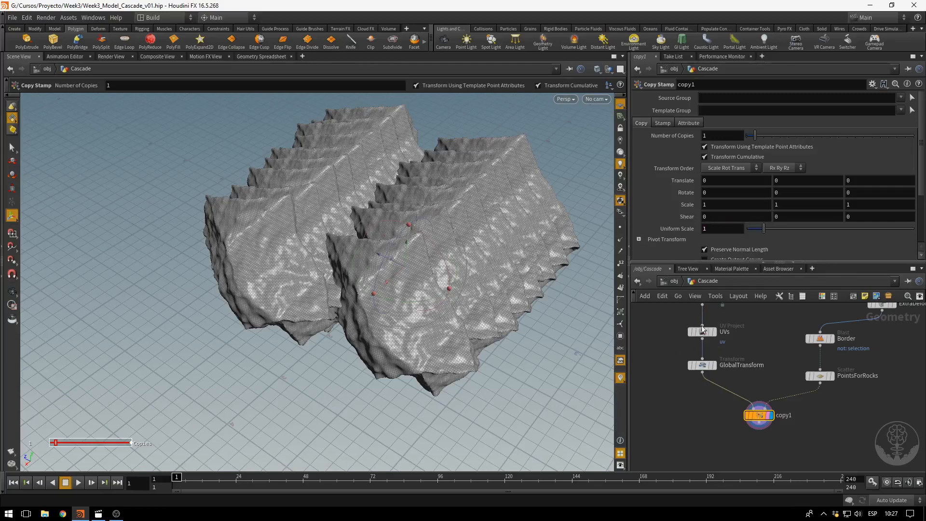
Set the GlobalTransform node's Uniform Scale to 0.1 to shrink the copied rocks, and view them up close.
left_click(701, 365)
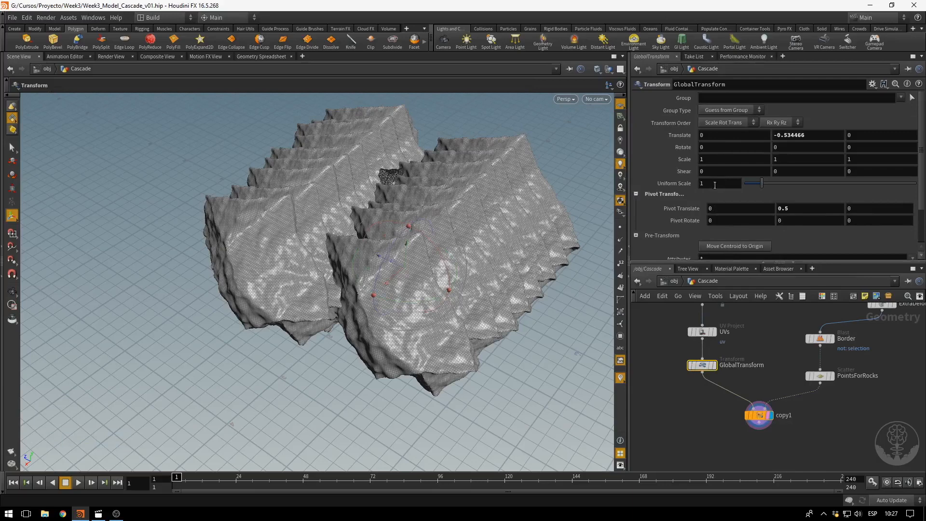
left_click_drag(714, 184, 660, 202)
type("0.1")
key("Return")
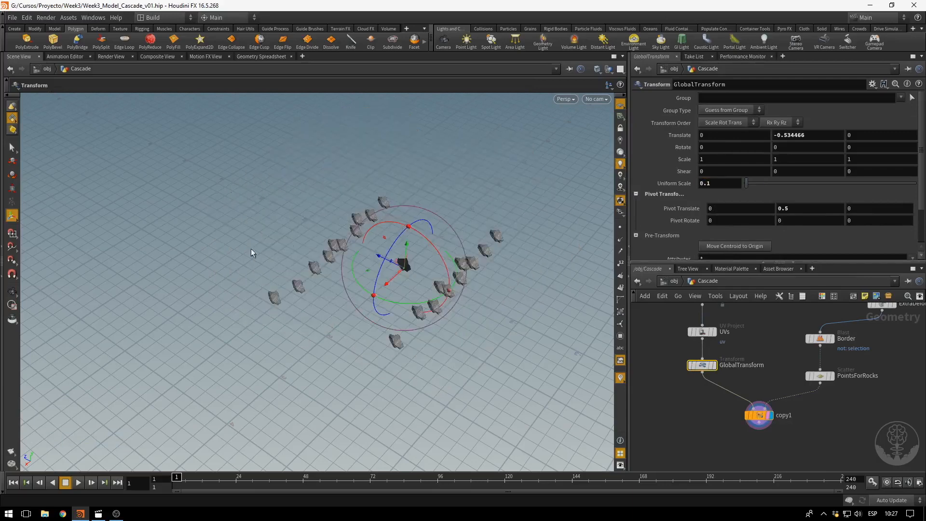
key("Escape")
left_click_drag(295, 221, 352, 258)
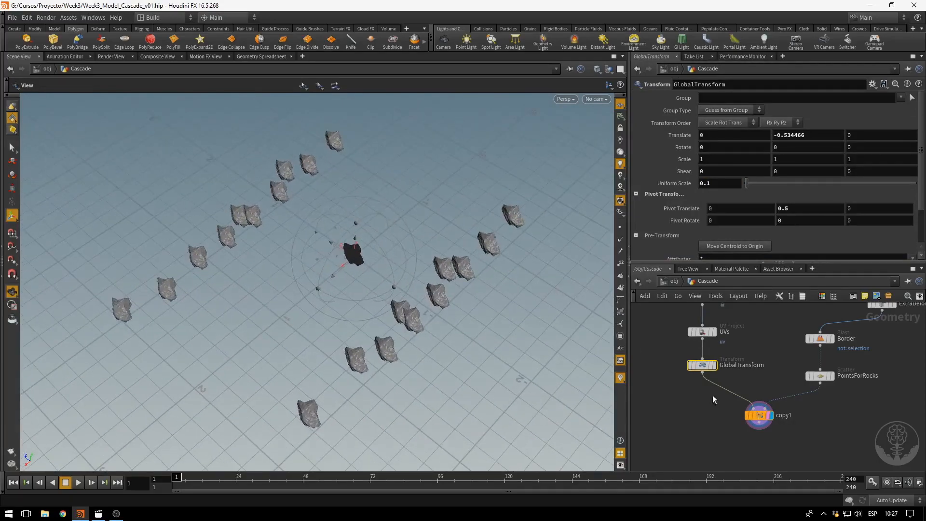
key("Return")
Enable Stamp Inputs on copy1 and name its first three stamp variables scaleX, offset and scaleG.
left_click(764, 419)
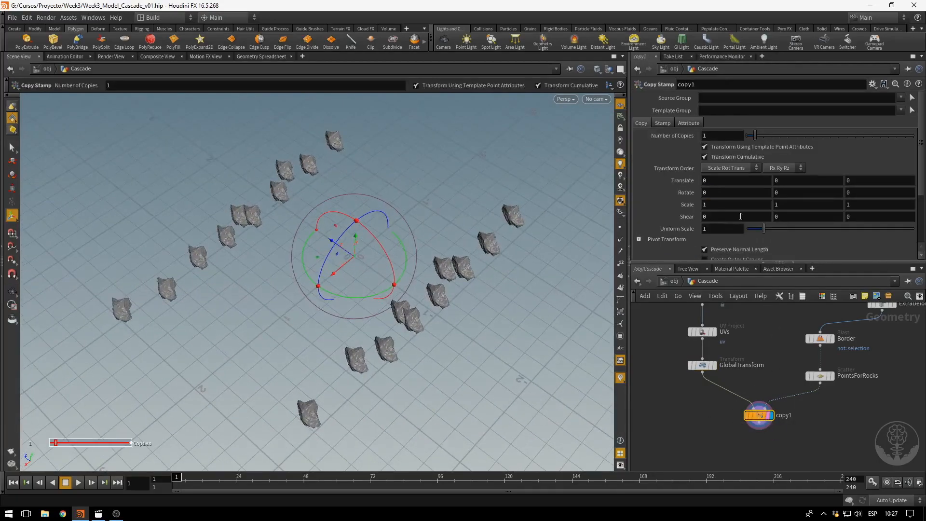
left_click(660, 123)
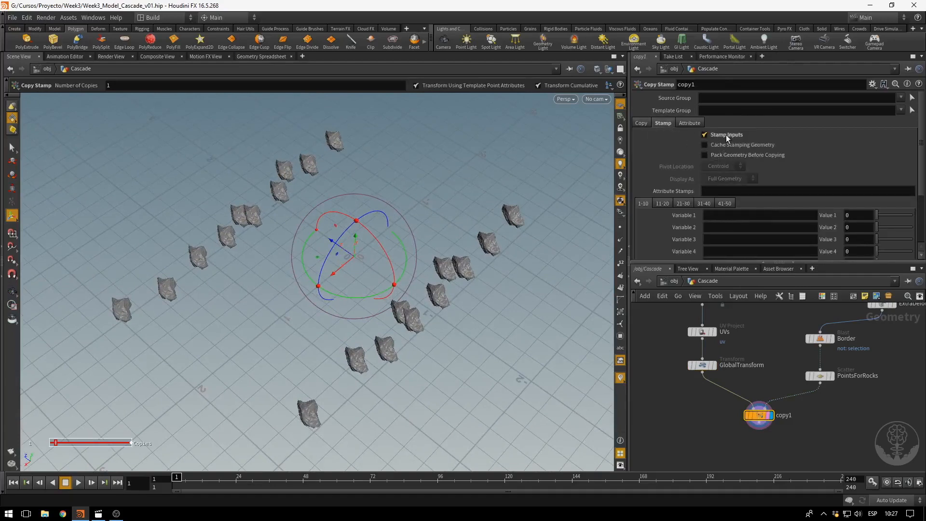
left_click(726, 217)
type("scaleX")
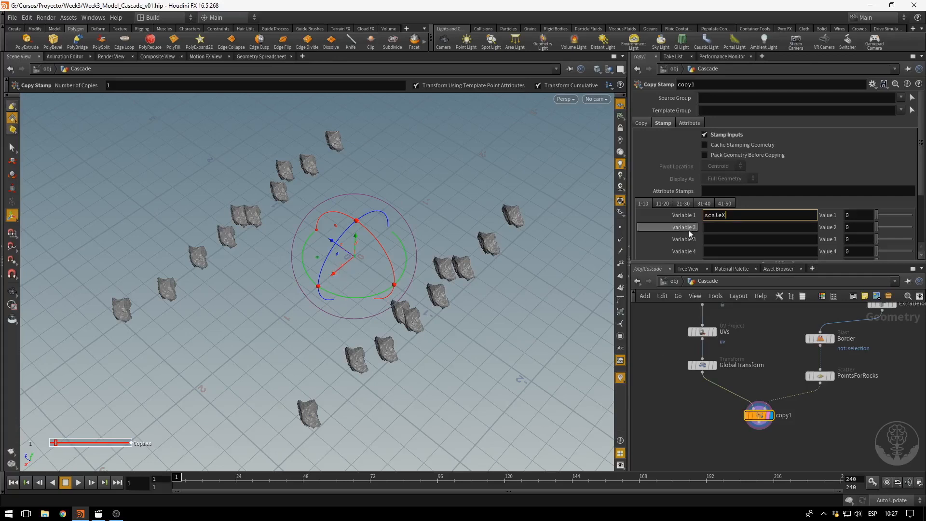
left_click(715, 231)
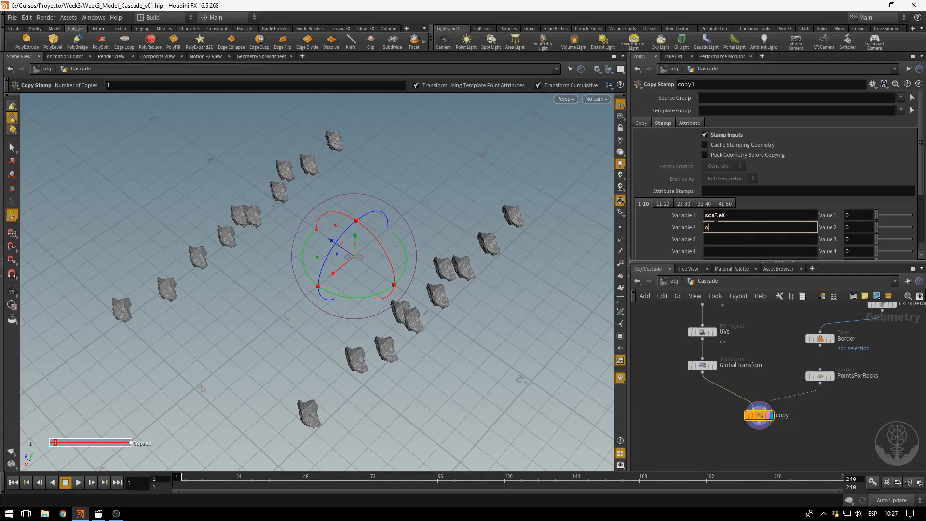
type("offset")
key("Tab")
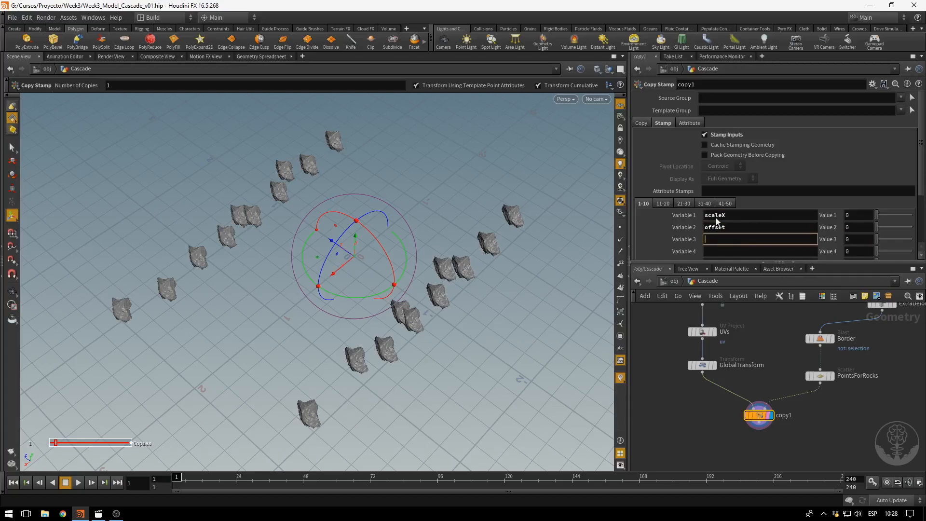
type("scaleG")
mouse_move(705, 370)
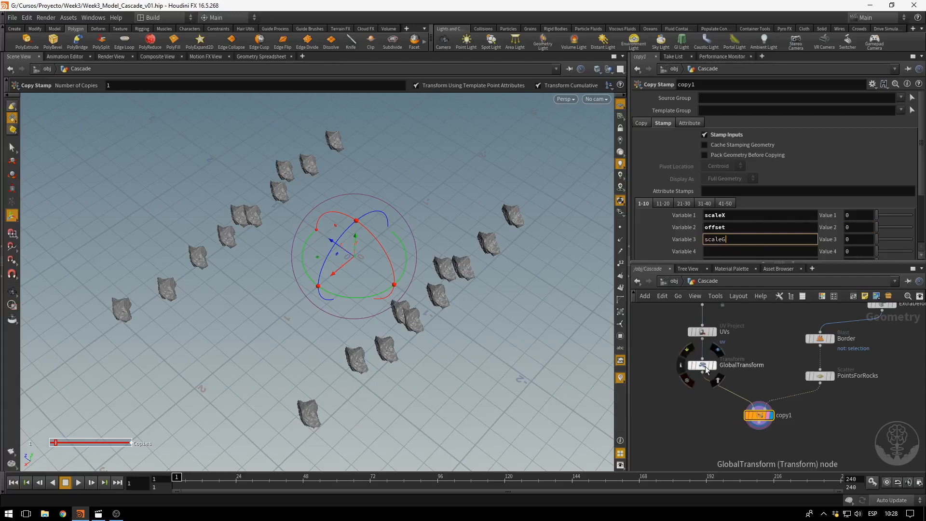
left_click(705, 366)
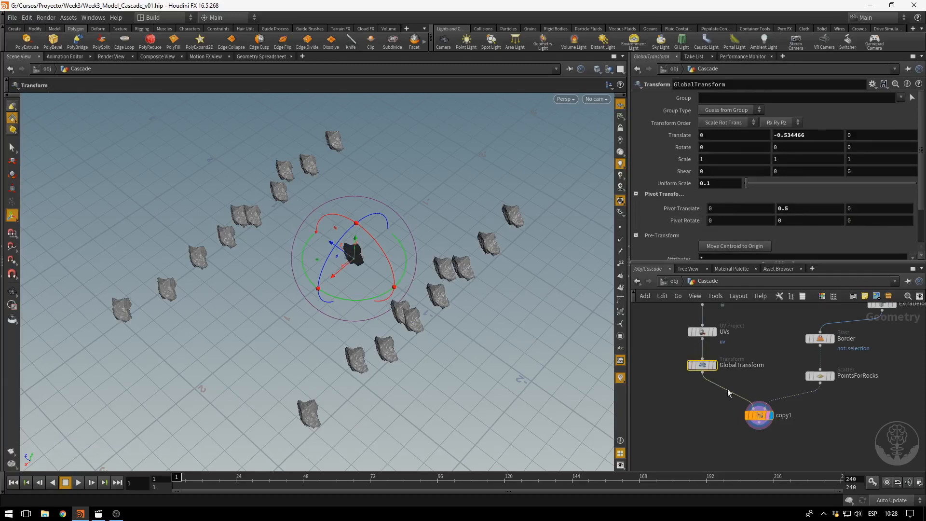
Set the value of copy1's scaleX stamp variable to the expression fit01(rand($PT),0.85,1.2), widening the parameter area for room.
left_click(758, 417)
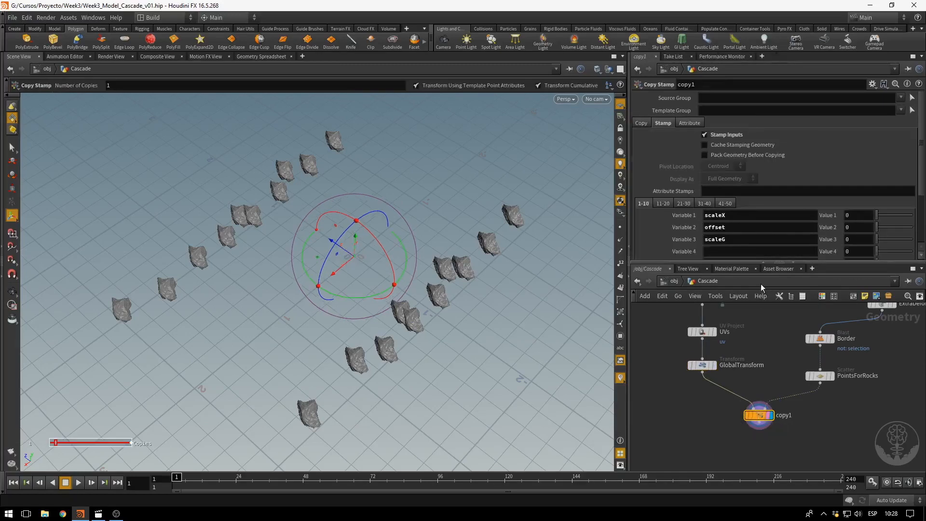
left_click(859, 214)
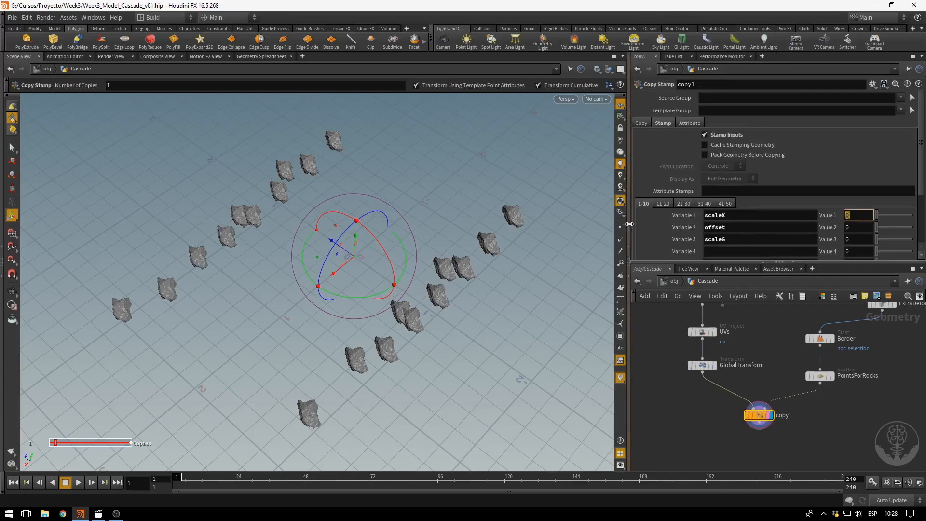
left_click_drag(630, 228, 560, 228)
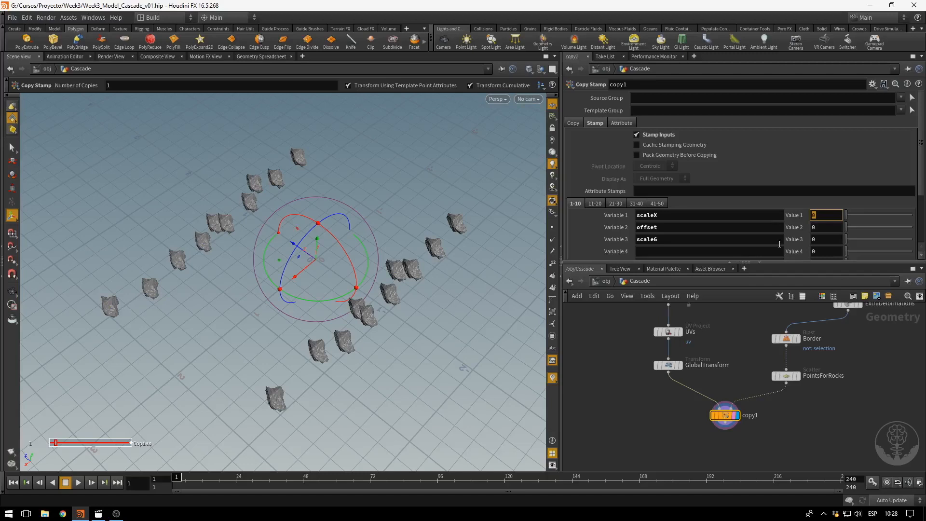
type("fit0")
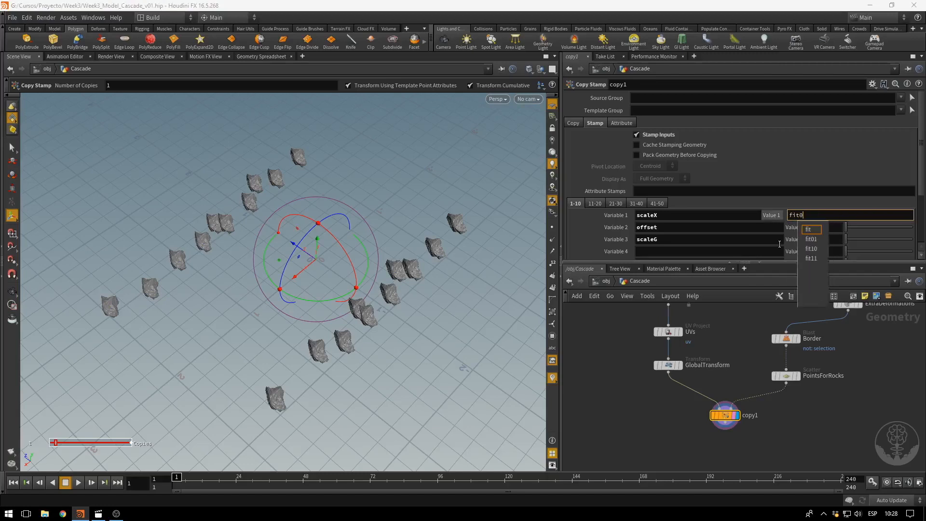
type("1")
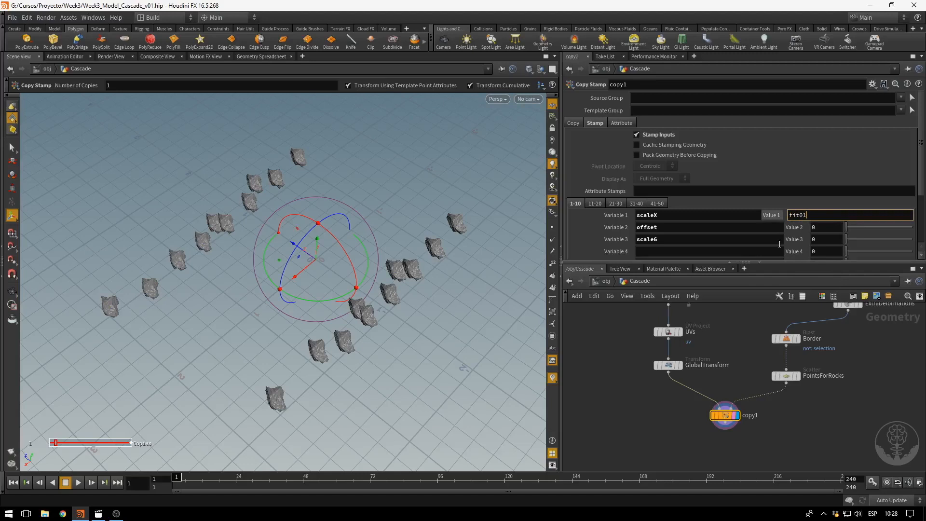
type("(")
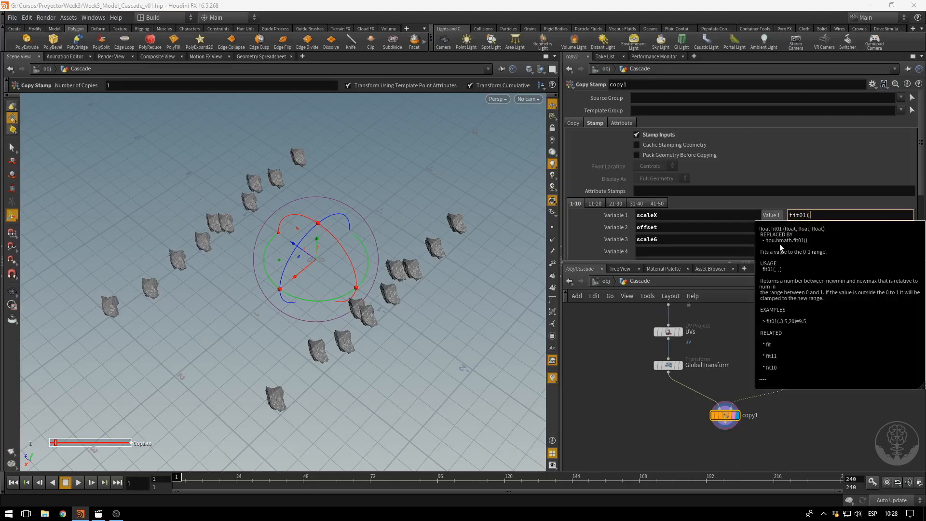
type("rand")
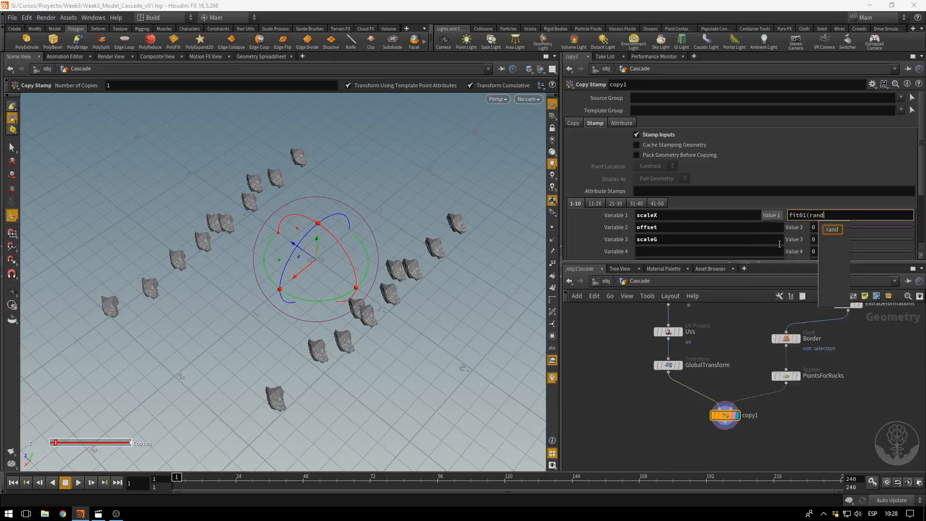
type("($PT)")
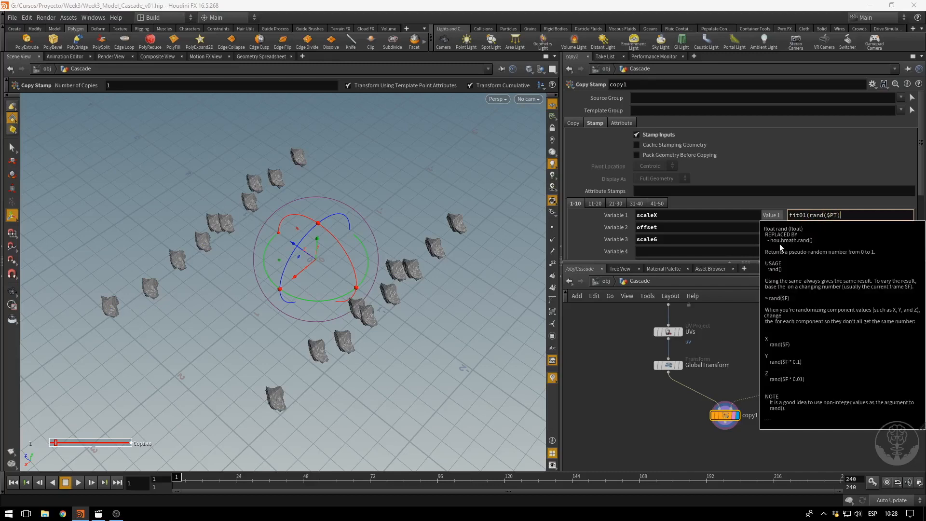
type(",0.85,1.2)")
key("Return")
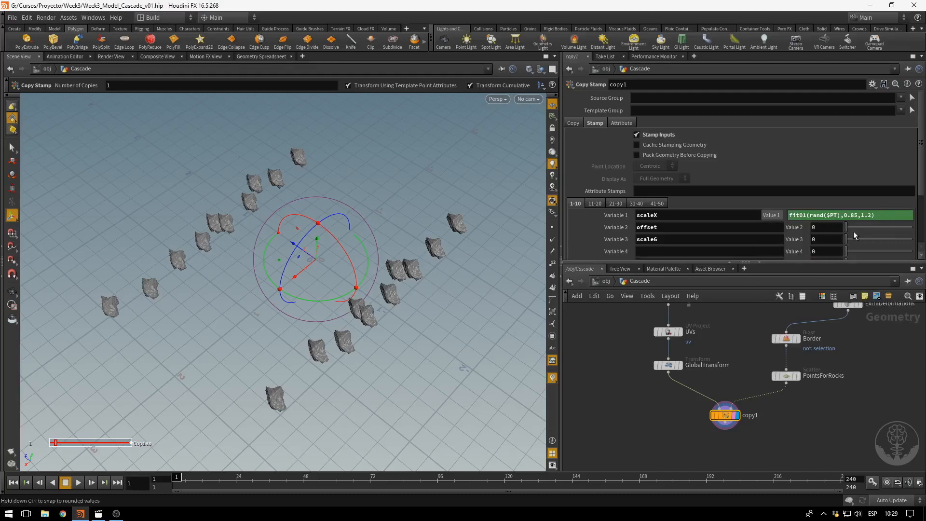
Set the value of copy1's offset stamp variable to the expression fit01(rand($PT),0,1000).
left_click_drag(829, 228, 740, 236)
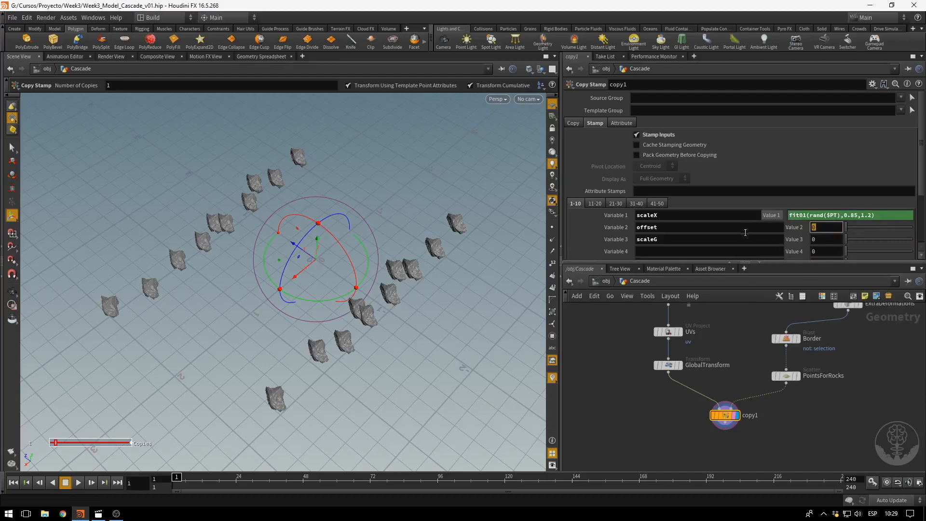
type("fit")
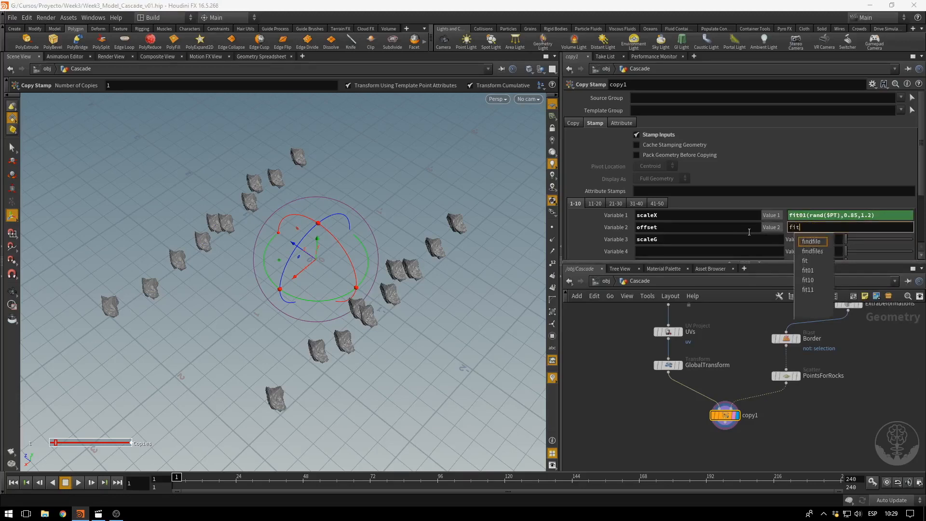
type("01(")
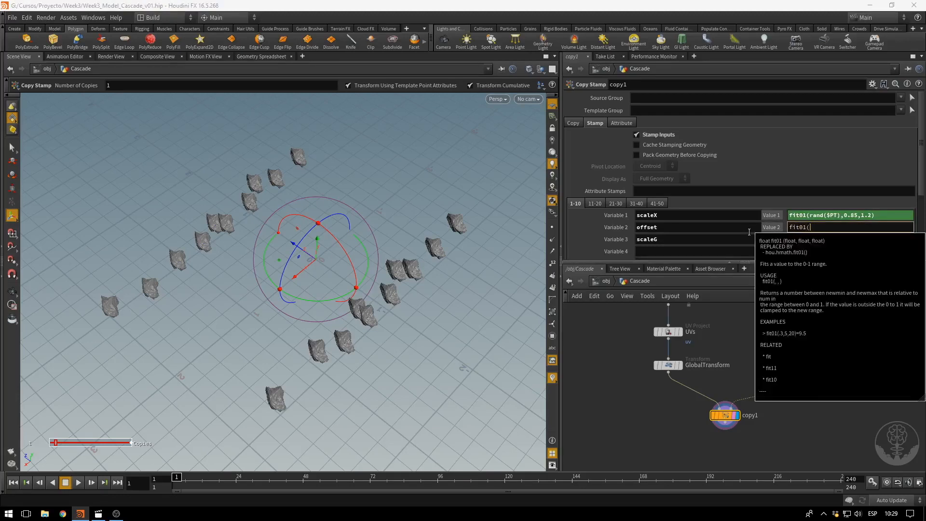
type("ran")
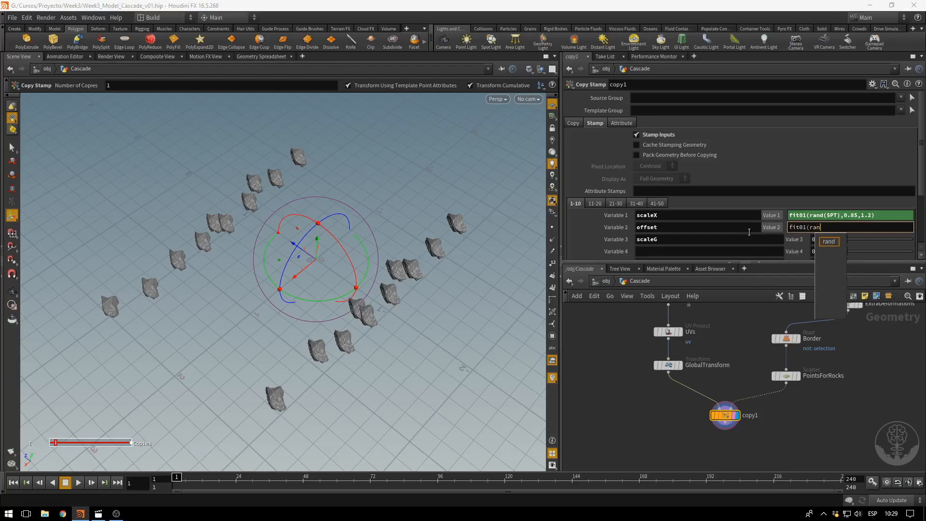
type("d(")
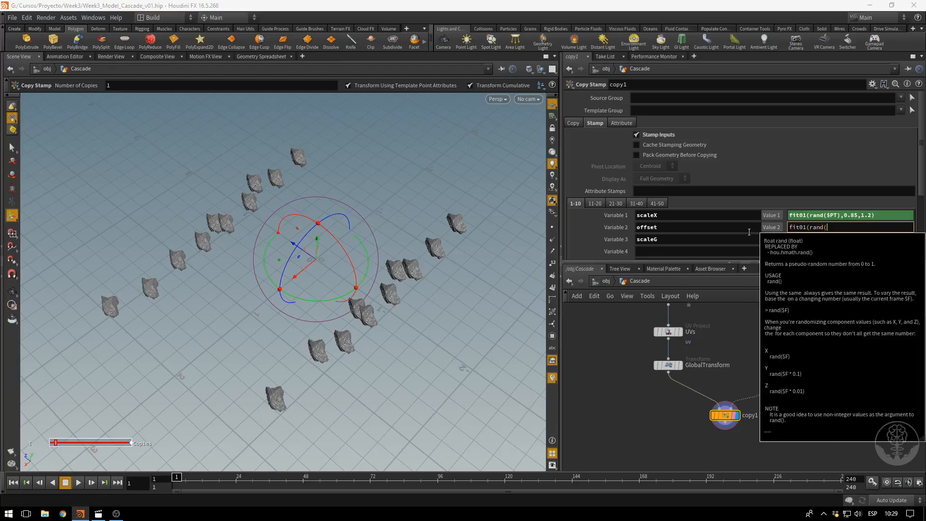
type("$PT")
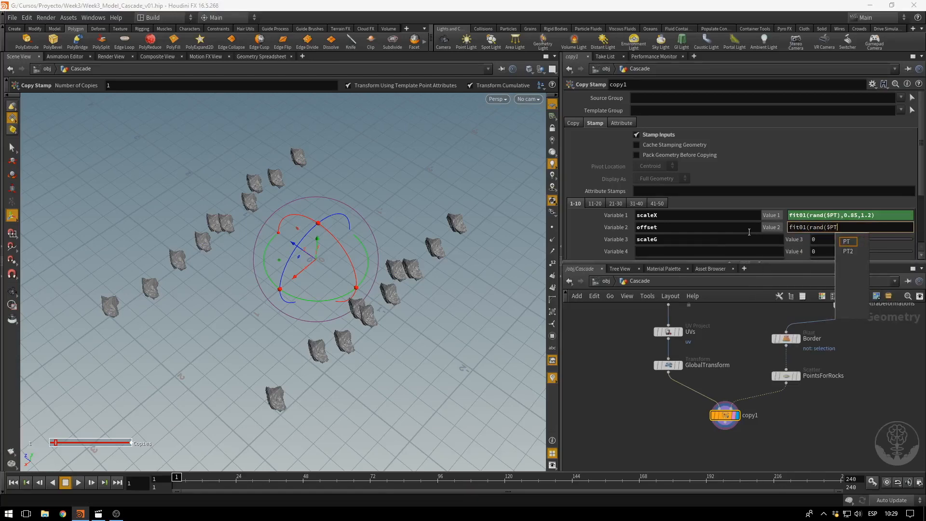
type("),")
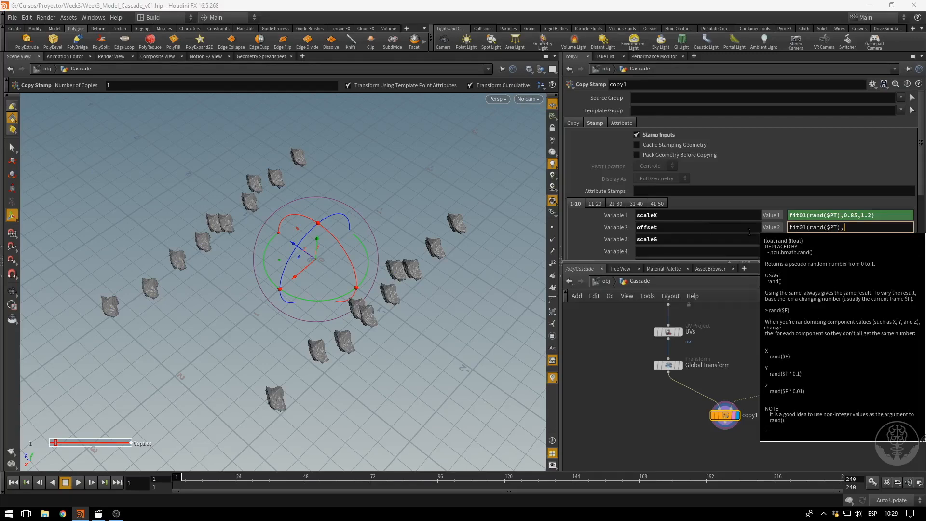
type("0,1000)")
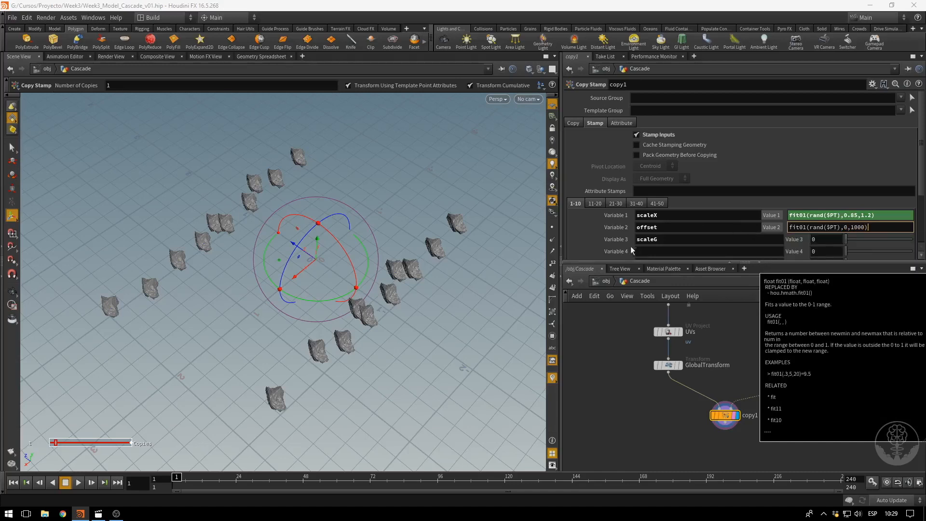
Open the value of copy1's scaleG stamp variable for editing.
left_click(812, 238)
left_click_drag(815, 240, 800, 241)
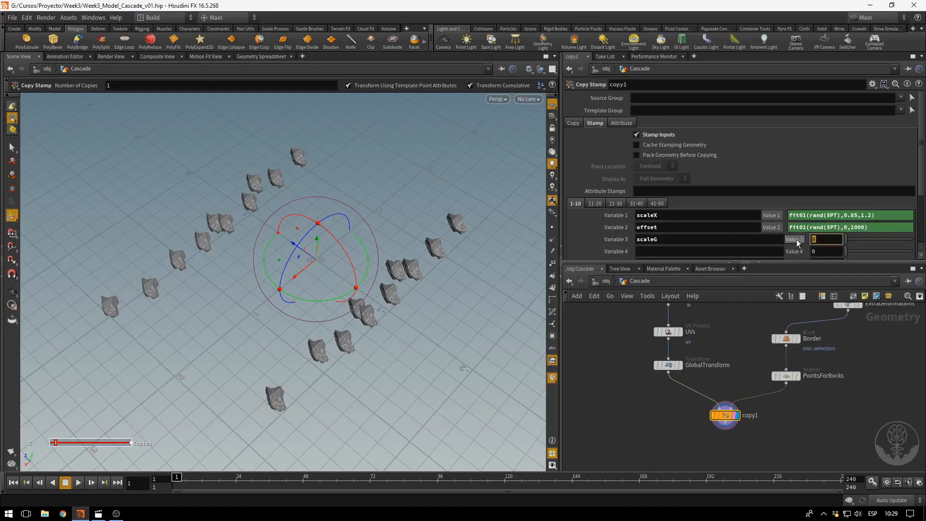
Set the copy1 stamp variable scaleG to the expression fit01(rand($PT),0.075,0.175).
type("fit")
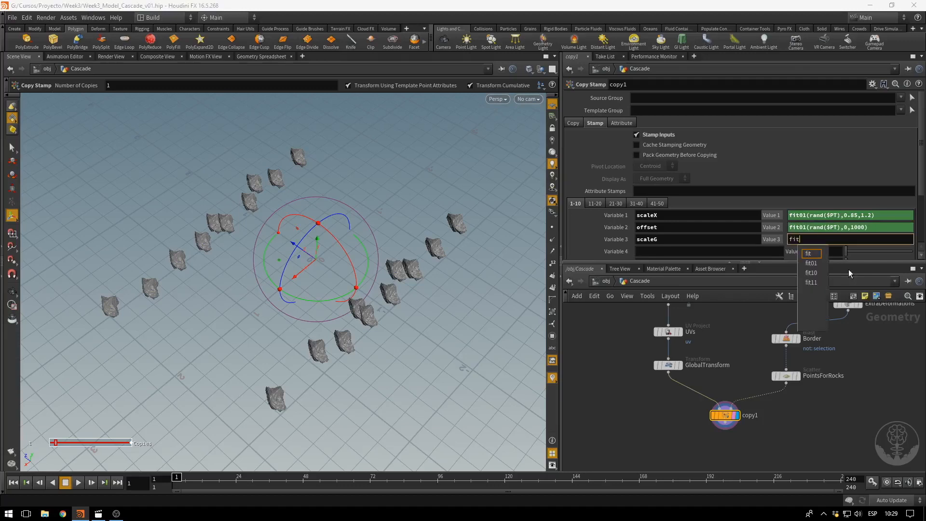
type("01(")
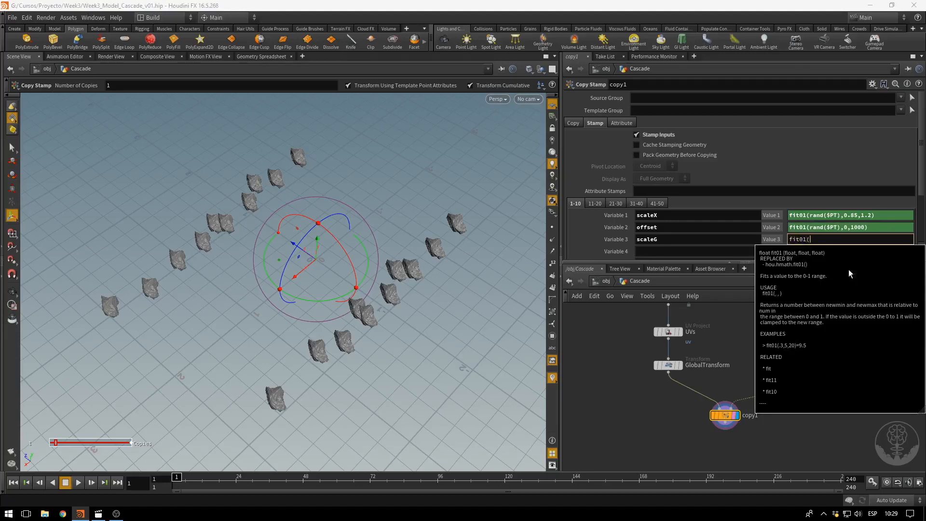
type("rand")
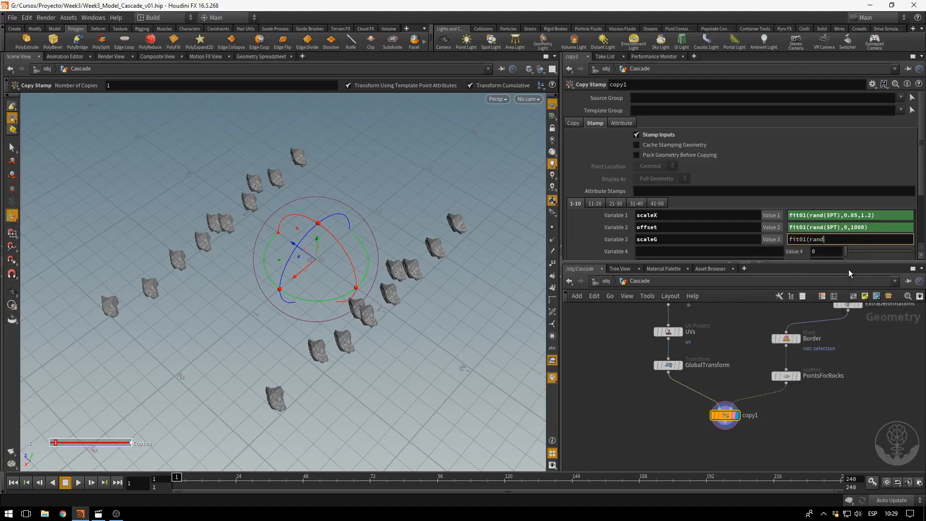
type("($PT")
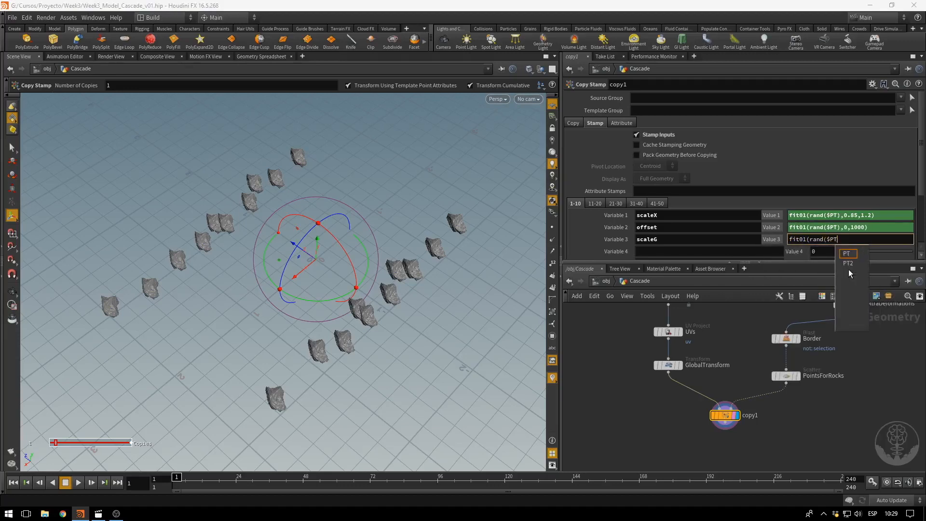
type(")")
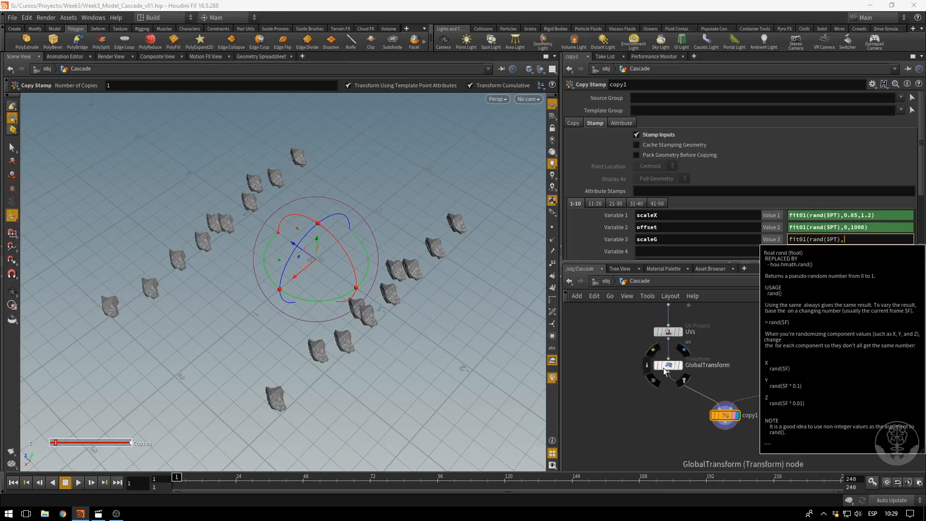
type(",0.")
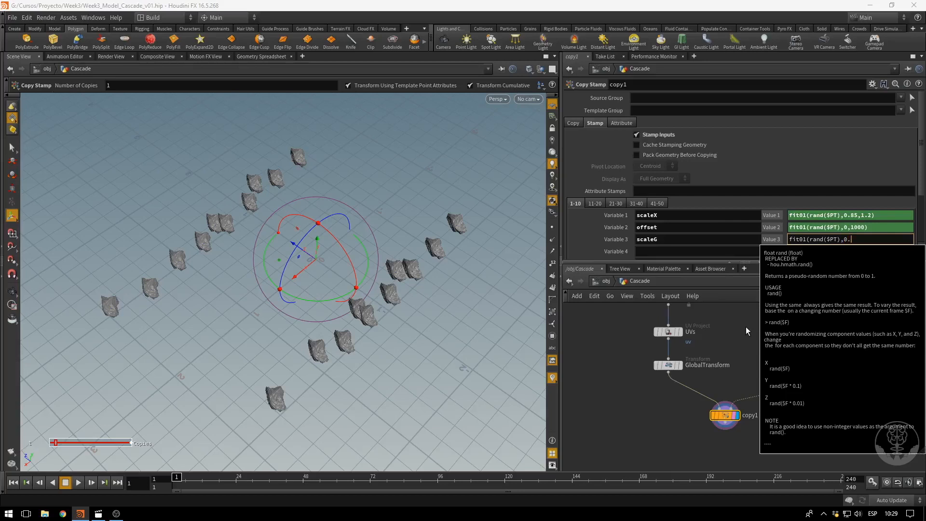
type("075,0.175)")
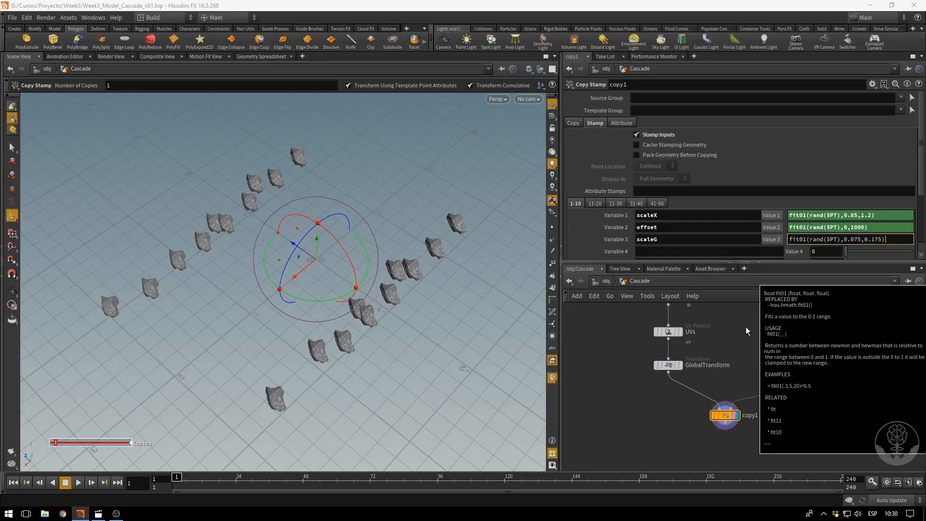
key("Return")
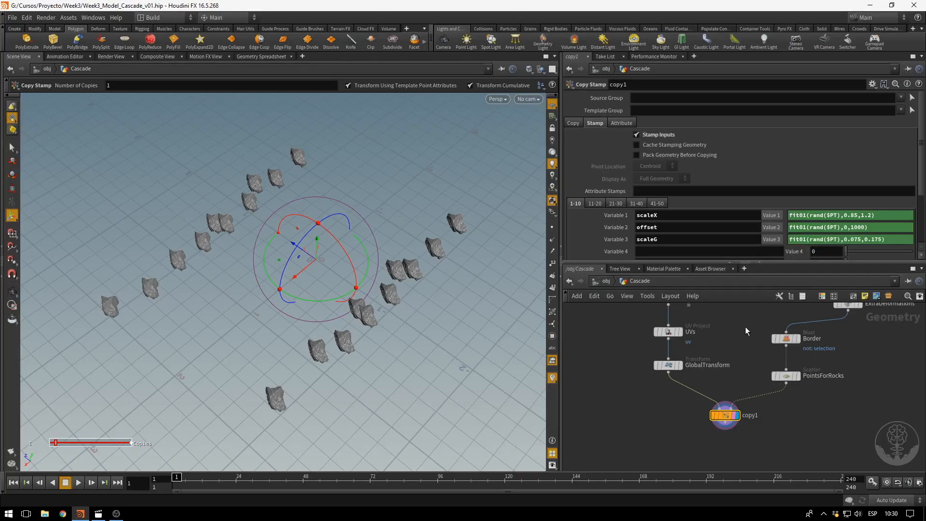
Select the Rock sphere node at the start of the rock branch to show its parameters.
middle_click_drag(627, 356, 620, 424)
mouse_move(599, 330)
middle_mouse_down()
mouse_move(608, 363)
mouse_move(603, 461)
middle_mouse_up()
middle_click_drag(609, 400, 613, 464)
middle_click_drag(628, 377, 635, 404)
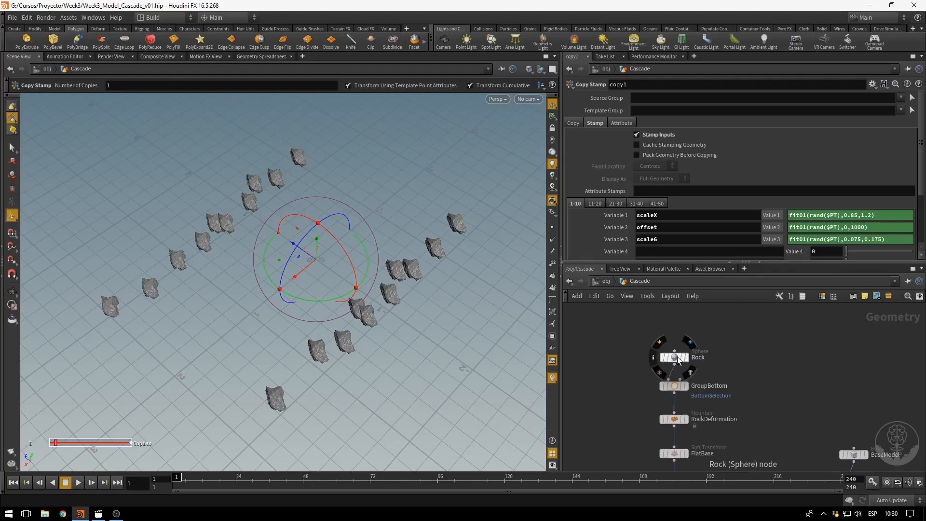
left_click(675, 358)
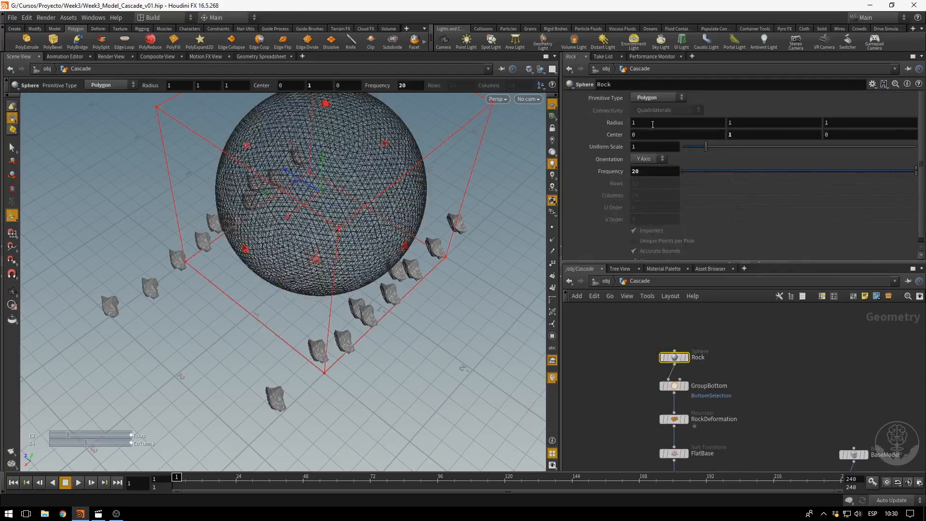
Display the Rock sphere and try a different X radius, undoing the radius change.
left_click_drag(675, 124, 618, 128)
left_click(684, 357)
mouse_move(644, 127)
middle_mouse_down()
mouse_move(659, 127)
mouse_move(647, 127)
mouse_move(646, 139)
mouse_move(675, 139)
mouse_move(646, 145)
middle_mouse_up()
key("ctrl+z")
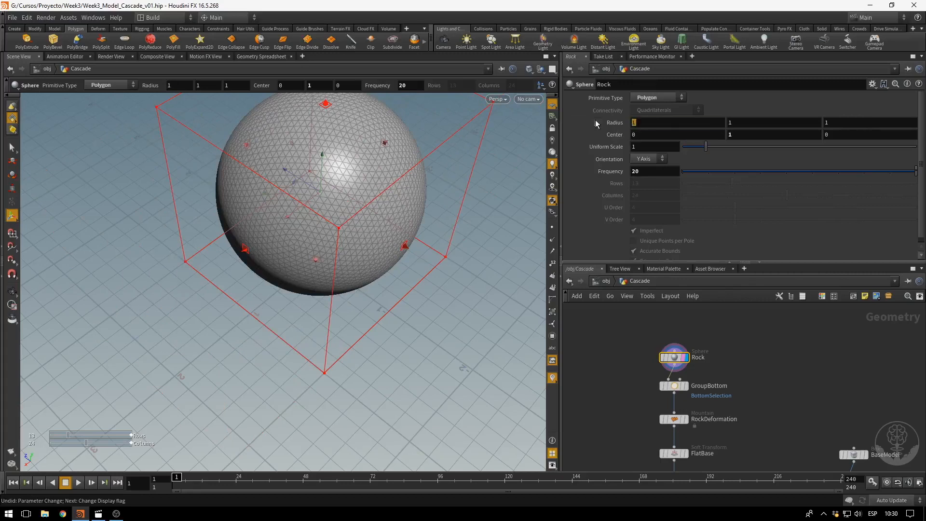
Set the Rock sphere's X radius to the expression stamp("../copy1","scaleX",1).
left_click(596, 124)
type("stamp")
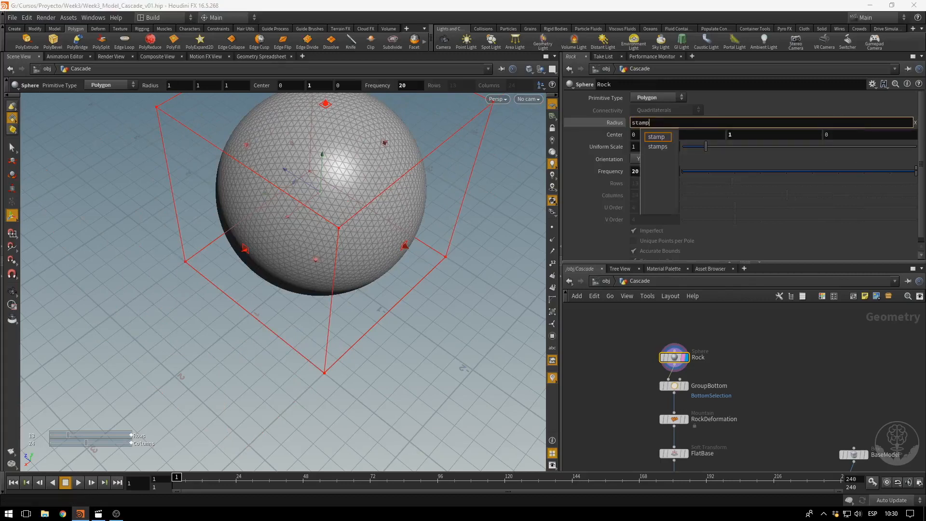
type("(")
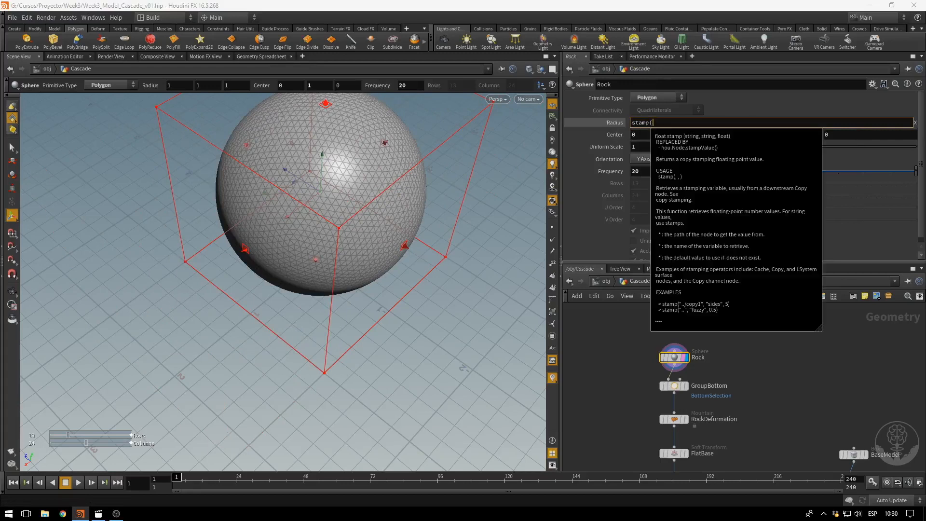
type("../")
key("Left")
key("Left")
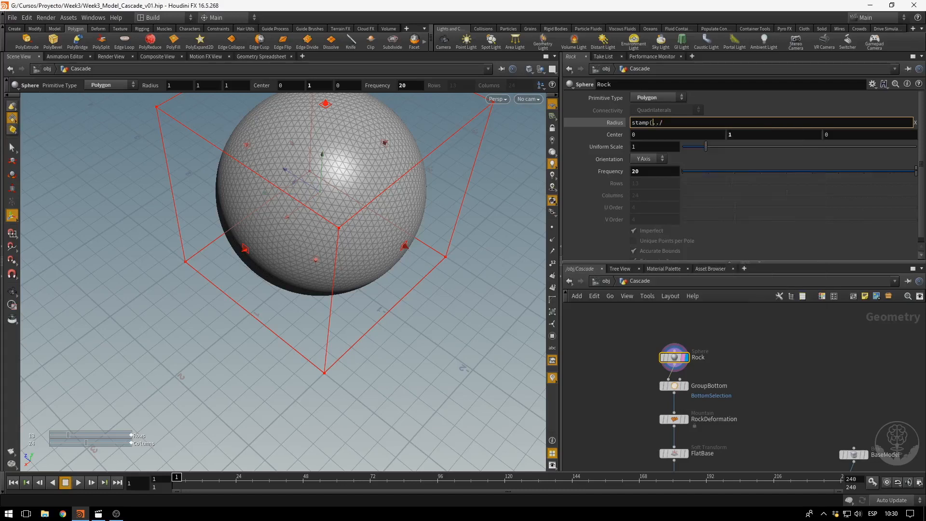
type("\"../copy1\",\"scaleX\",1)")
key("Return")
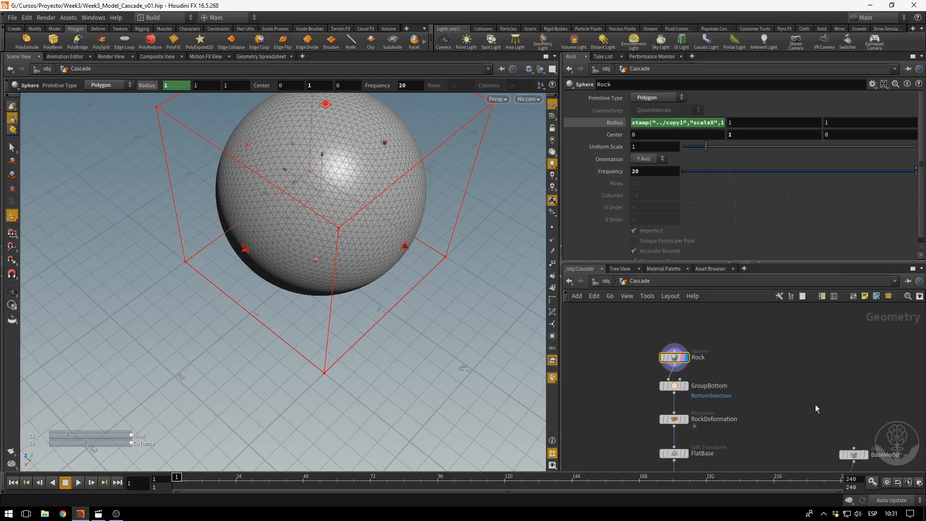
Display the copy1 output and examine the shape variation of the copied rocks from above.
middle_click_drag(805, 416, 700, 291)
scroll(685, 402, "up", 1)
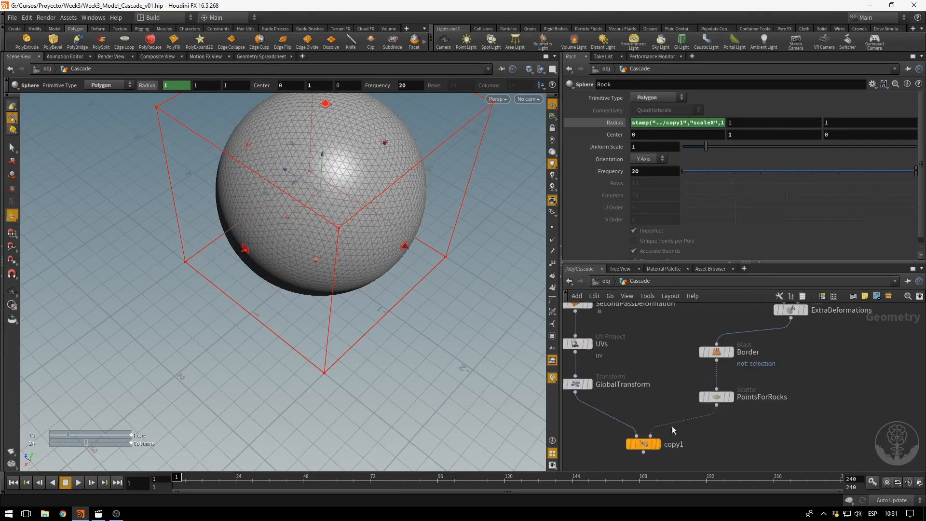
mouse_move(654, 448)
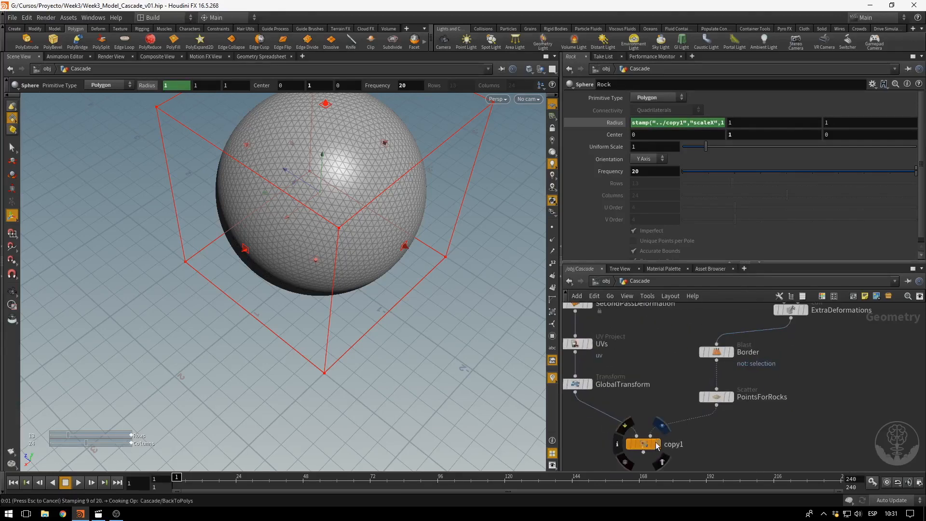
left_click(656, 444)
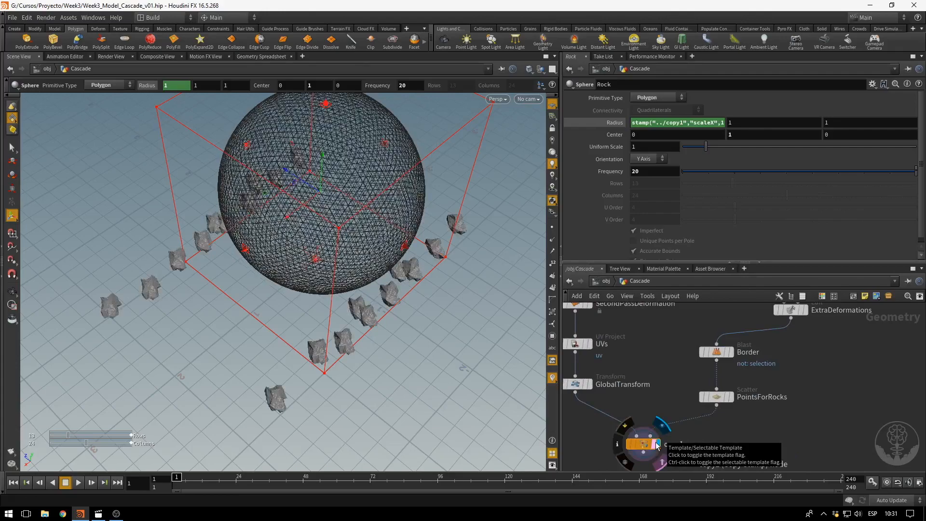
key("Escape")
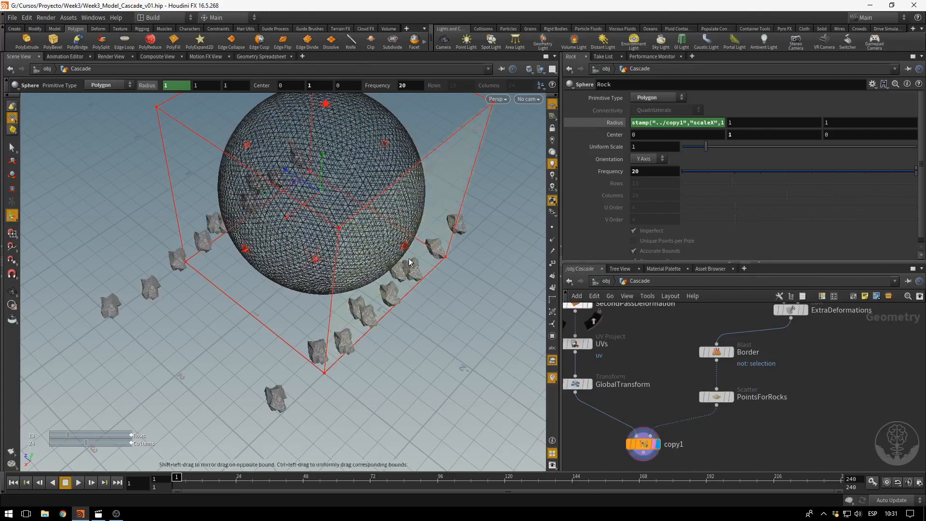
left_click_drag(405, 270, 386, 309)
right_click_drag(386, 308, 340, 394)
scroll(340, 394, "down", 5)
left_click_drag(340, 394, 262, 285)
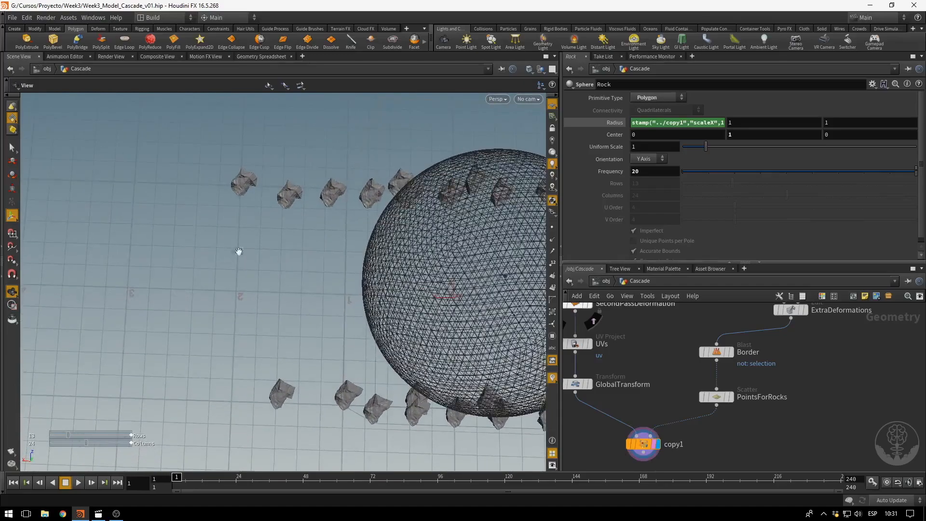
key("Return")
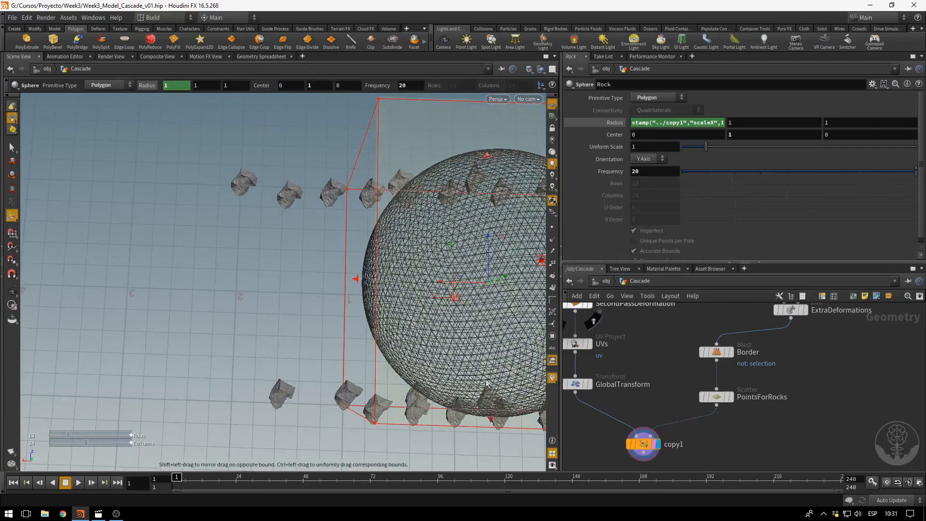
Widen the scaleX variation on copy1 by setting its expression to fit01(rand($PT),0.6,1.5).
middle_click_drag(646, 355, 675, 490)
middle_click_drag(675, 318, 709, 424)
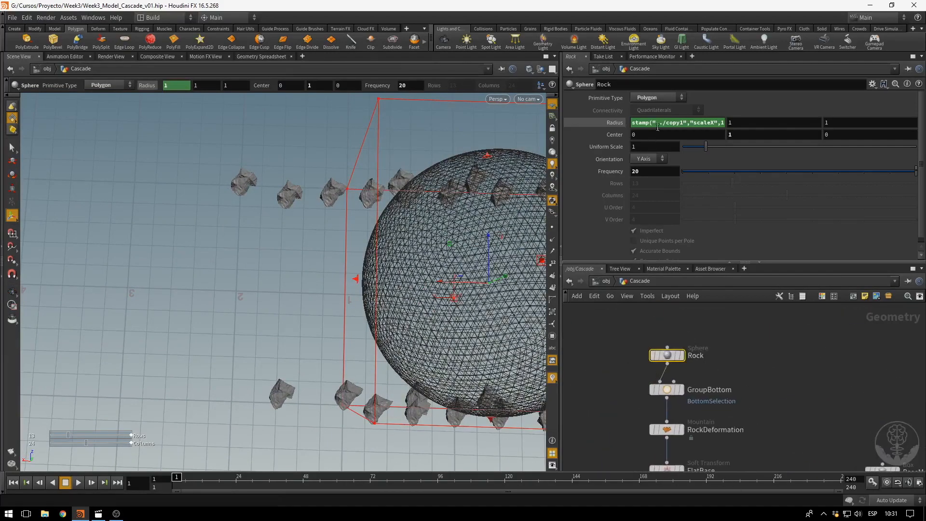
middle_click_drag(766, 389, 717, 234)
middle_click_drag(675, 453, 708, 220)
left_click(683, 389)
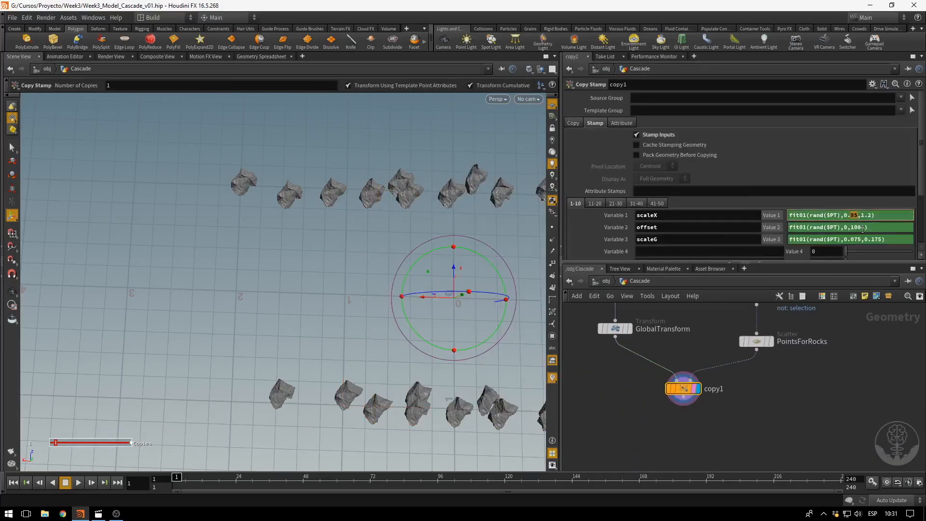
type("6")
mouse_move(862, 230)
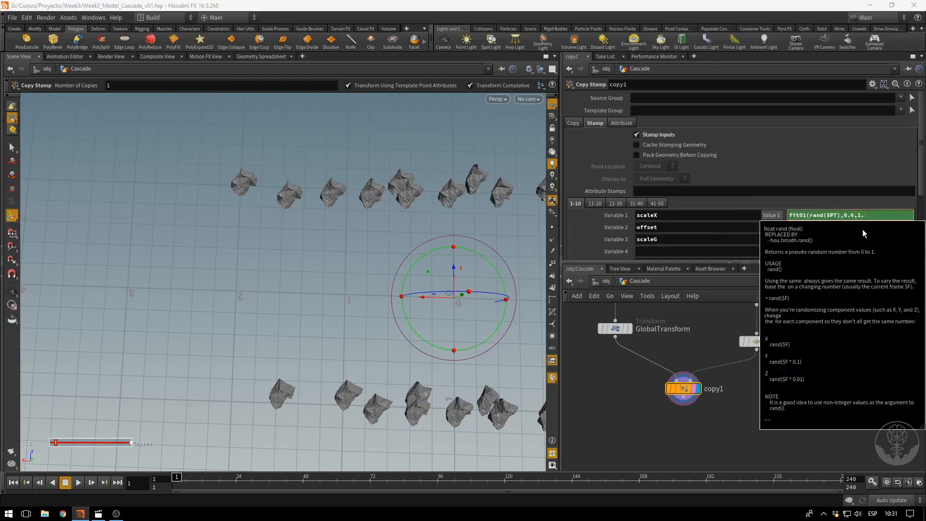
key("Return")
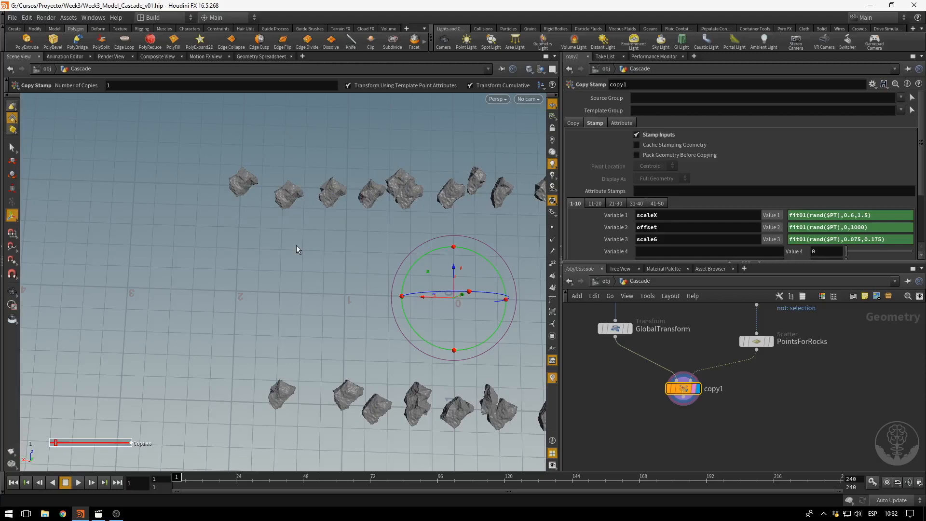
Display and select the RockDeformation mountain node in the rock branch.
mouse_move(682, 328)
middle_mouse_down()
mouse_move(718, 392)
mouse_move(728, 475)
middle_mouse_up()
middle_click_drag(748, 381, 739, 487)
middle_click_drag(759, 418, 766, 472)
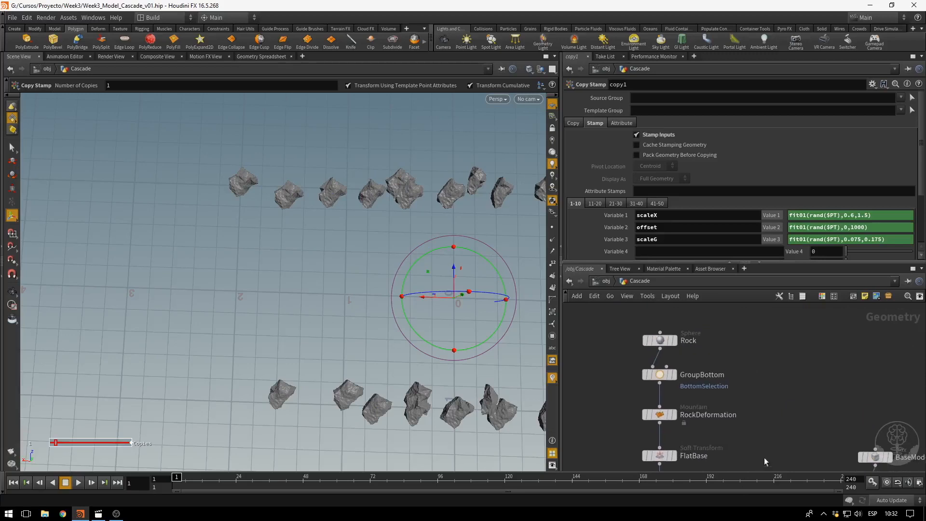
left_click(671, 416)
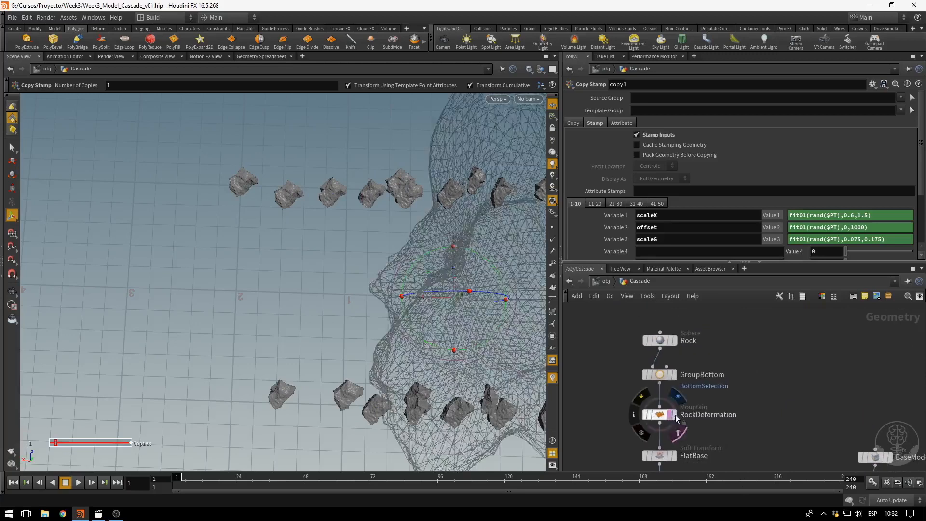
left_click(659, 415)
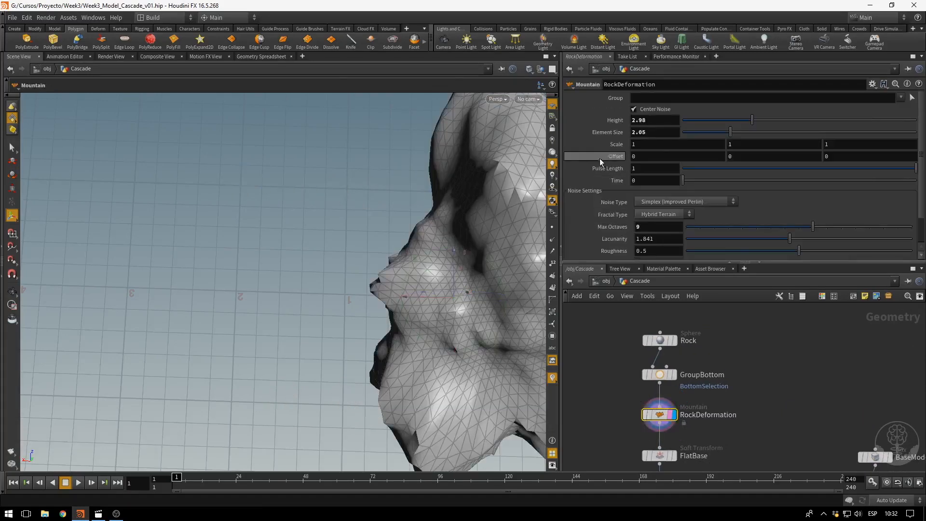
Try a noise offset of 3.3 on all axes of RockDeformation and undo it.
middle_click_drag(598, 156, 755, 175)
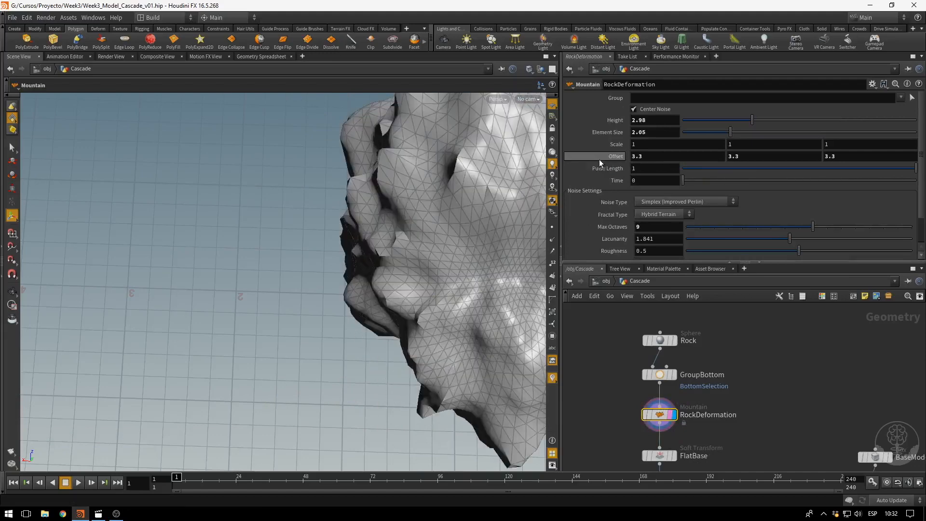
key("ctrl+z")
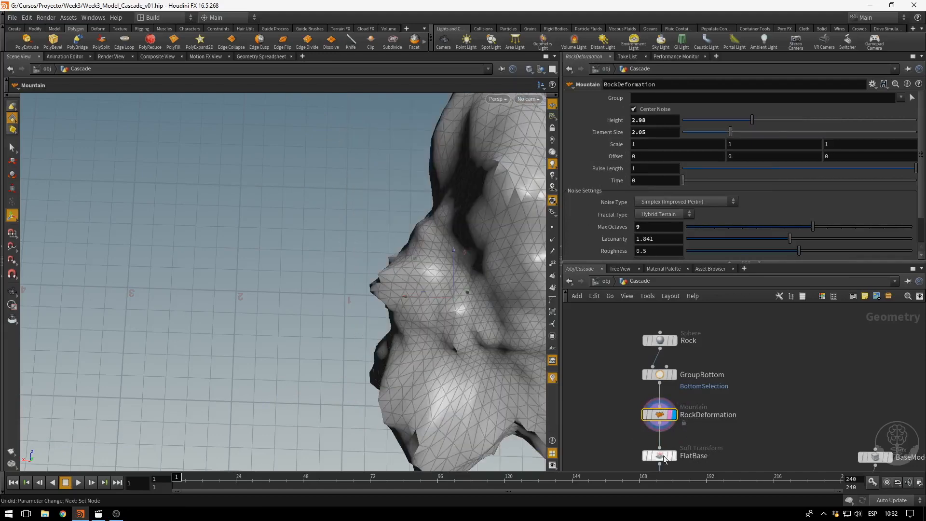
middle_click_drag(770, 427, 779, 389)
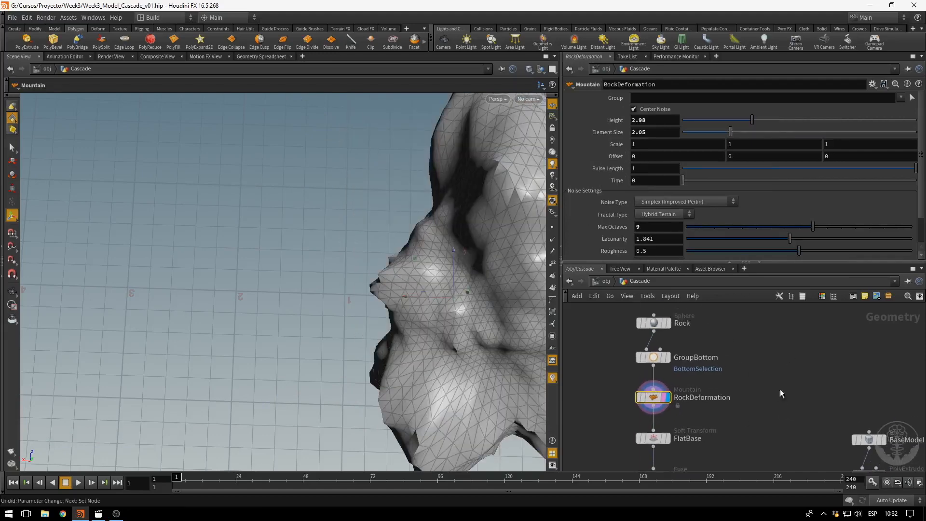
Drive the X noise offset of RockDeformation with the expression stamp("../copy1","offset",1).
left_click(649, 158)
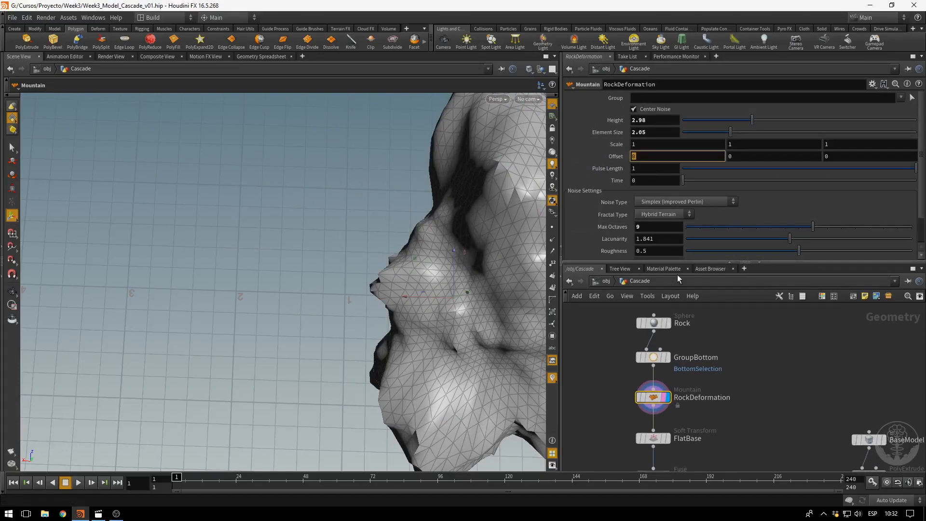
type("stamp")
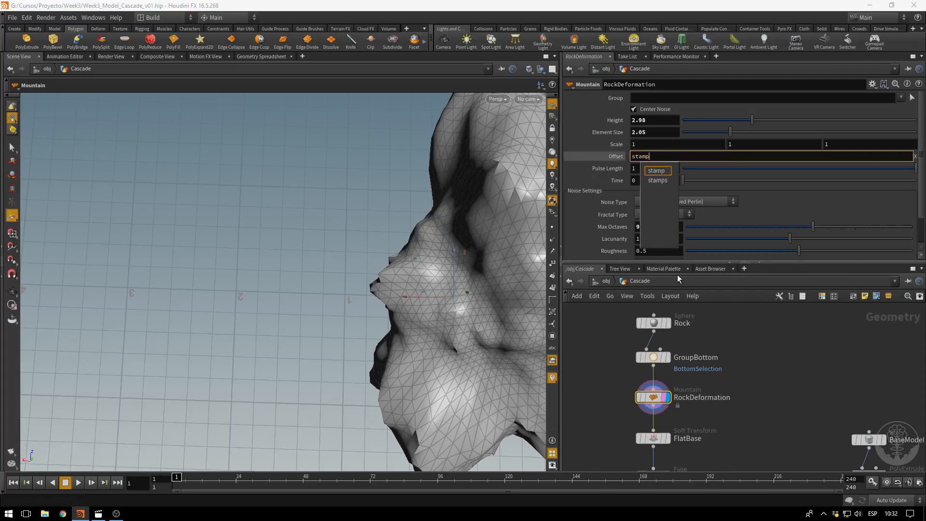
type("(")
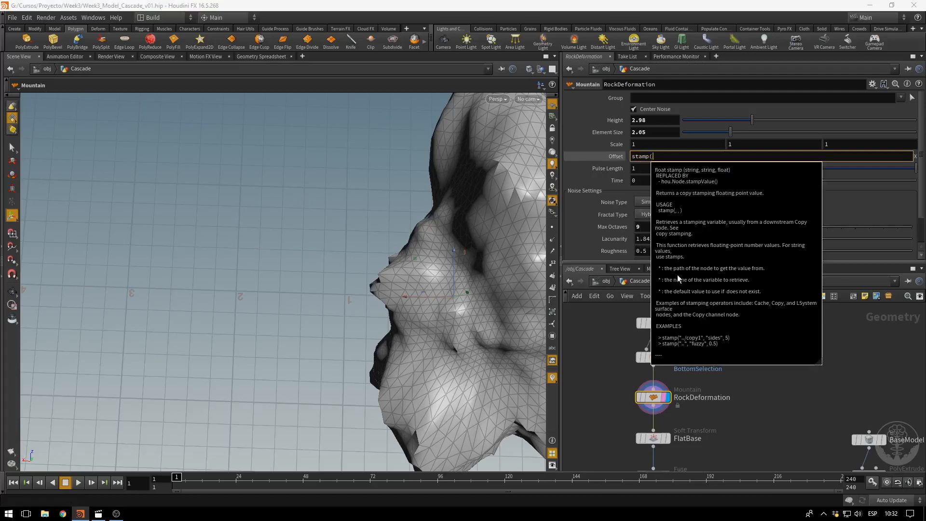
type("\"../")
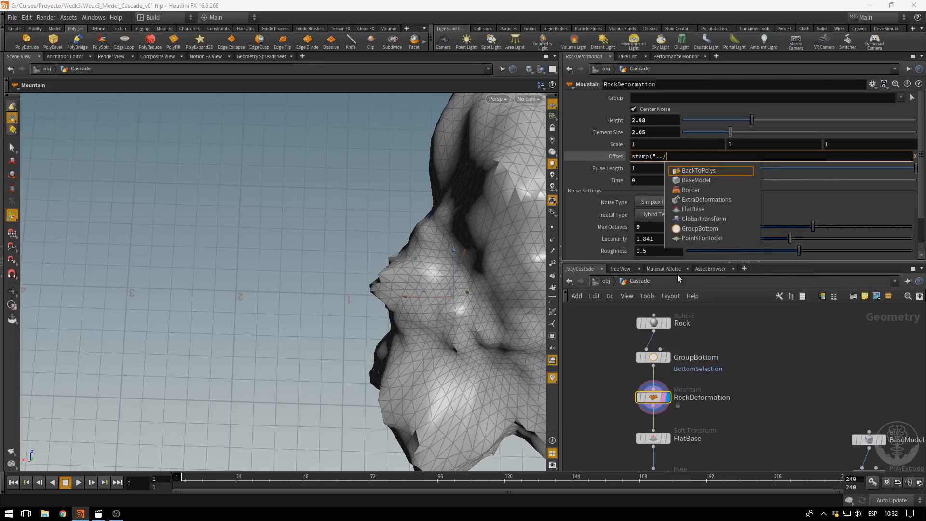
type("cop")
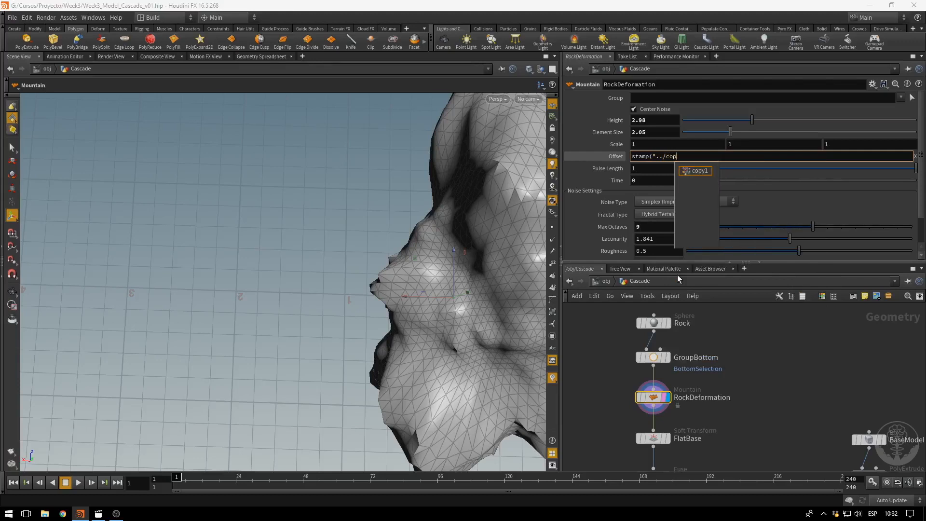
type("y1\"")
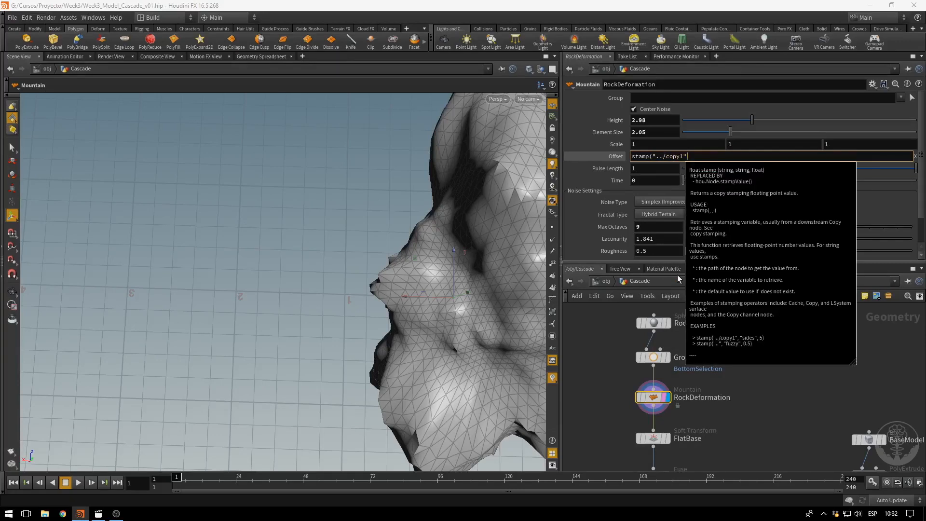
type(",\"")
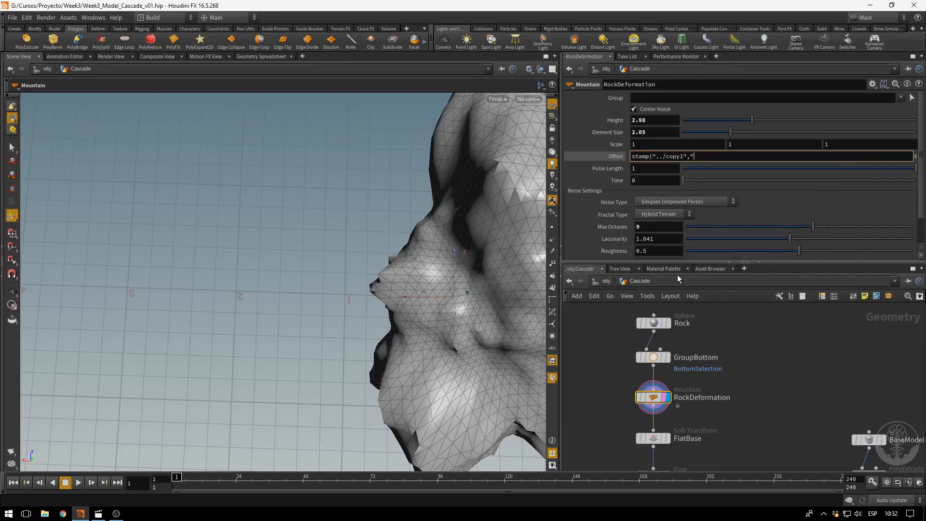
type("offset\",1")
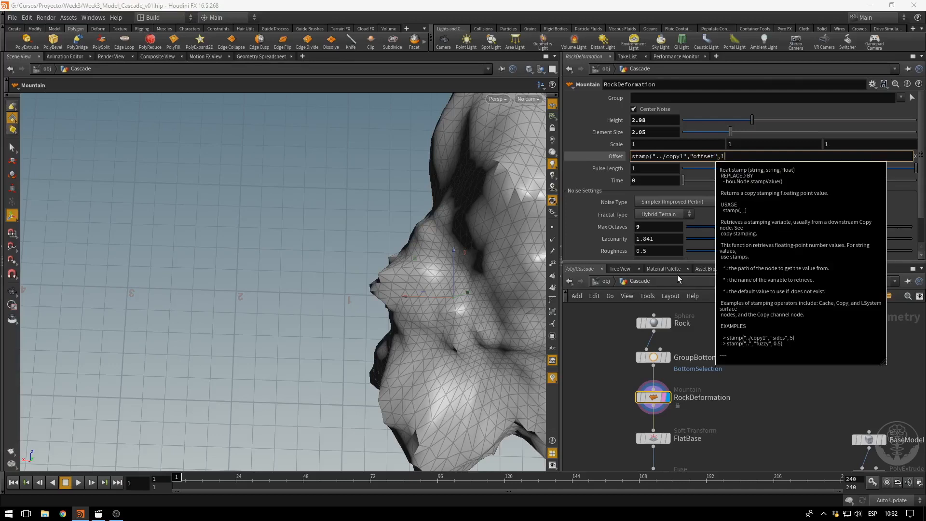
type(")")
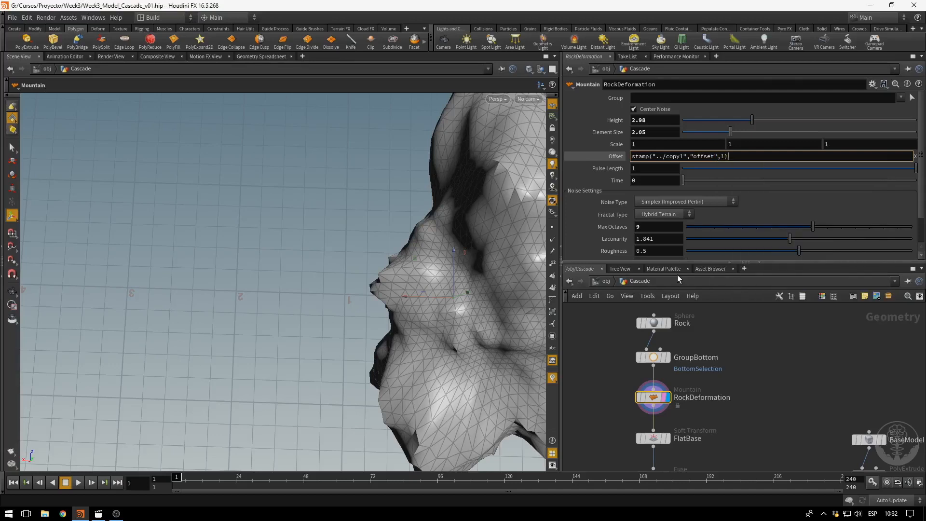
key("Return")
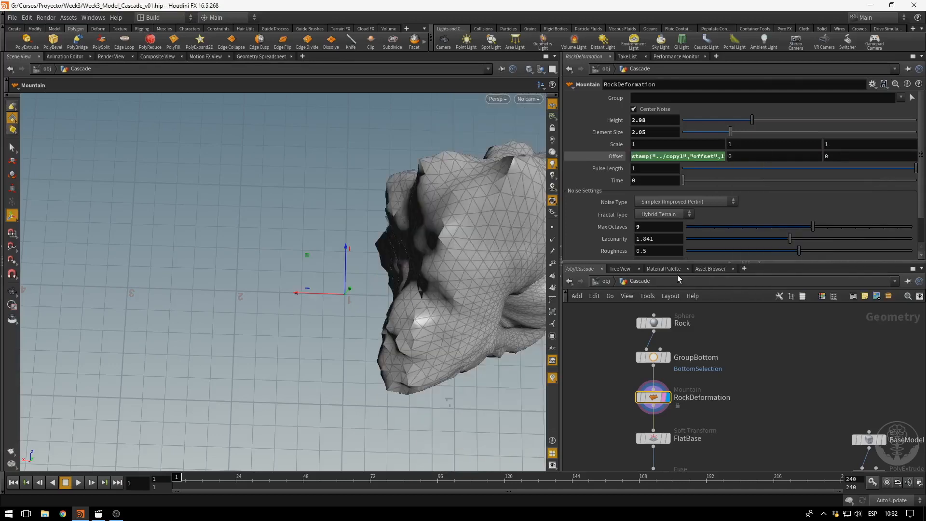
Copy the X offset's stamp expression into the Y and Z noise offsets of RockDeformation.
left_click(666, 158)
key("ctrl+c")
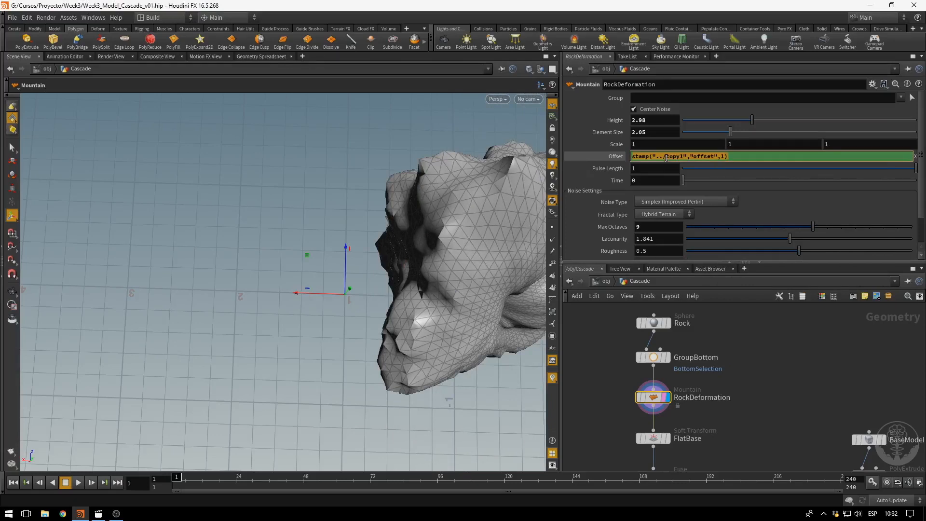
key("BackSpace")
key("ctrl+v")
key("Tab")
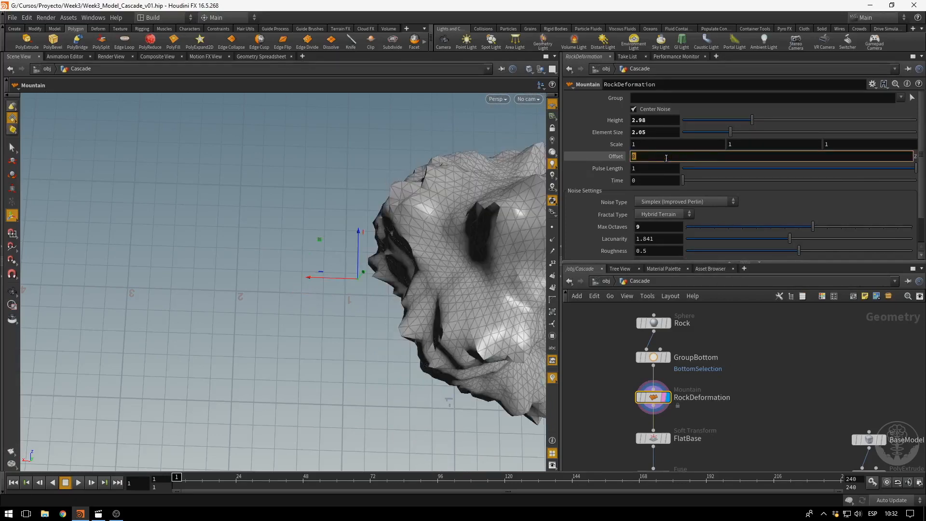
key("ctrl+v")
key("Return")
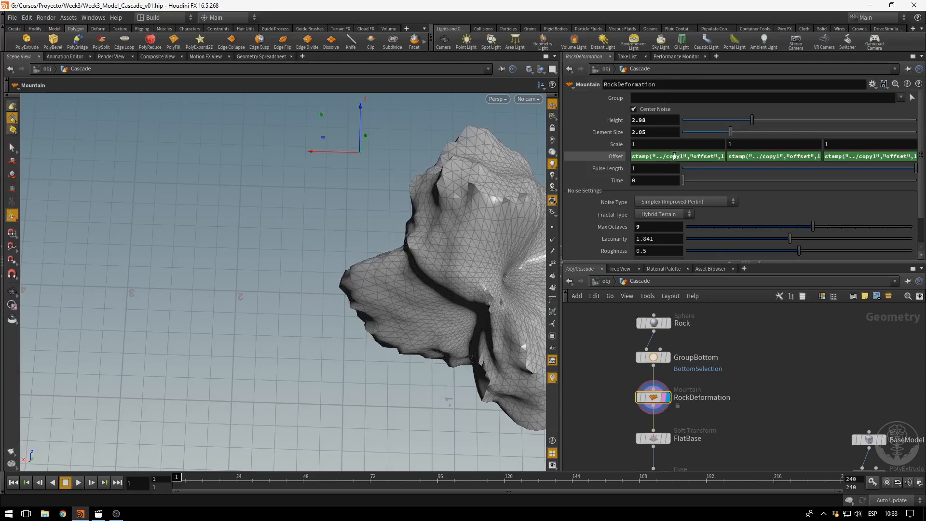
Display the copy1 output and examine the noise variation of the copied rocks from several angles.
middle_click_drag(794, 407, 794, 292)
middle_click_drag(777, 390, 755, 241)
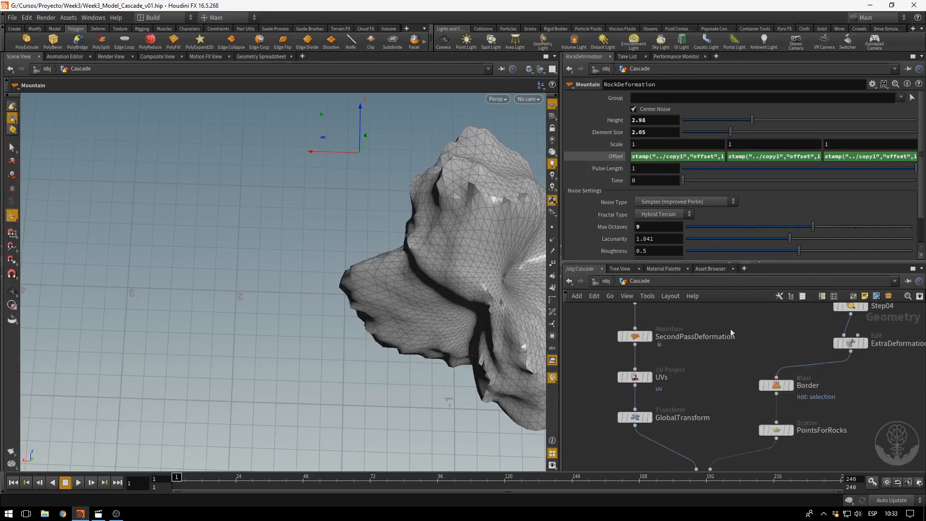
middle_click_drag(720, 409, 711, 366)
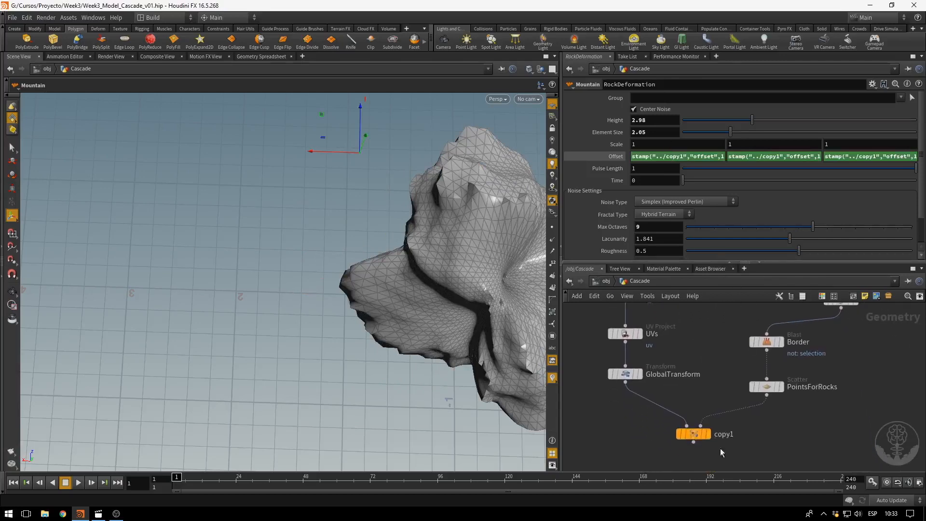
left_click(710, 427)
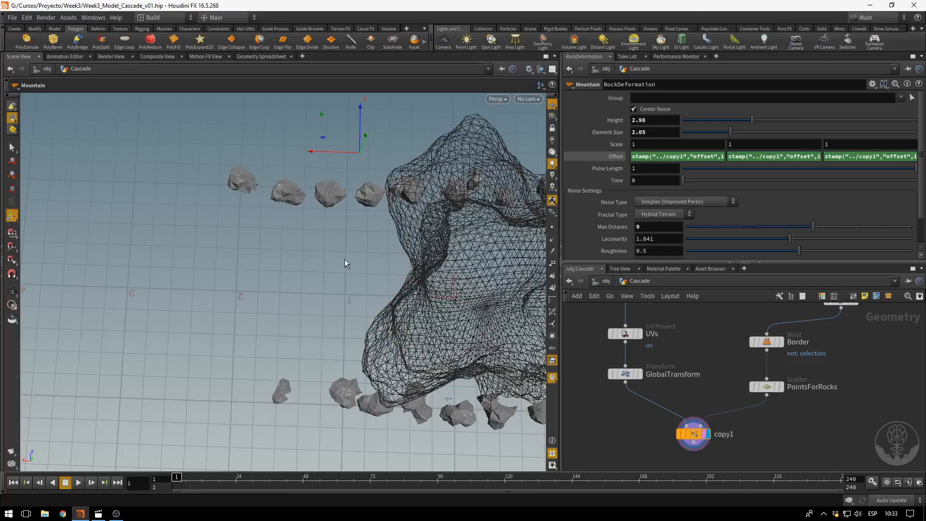
middle_click_drag(310, 267, 206, 282, "alt")
left_click_drag(206, 282, 305, 374)
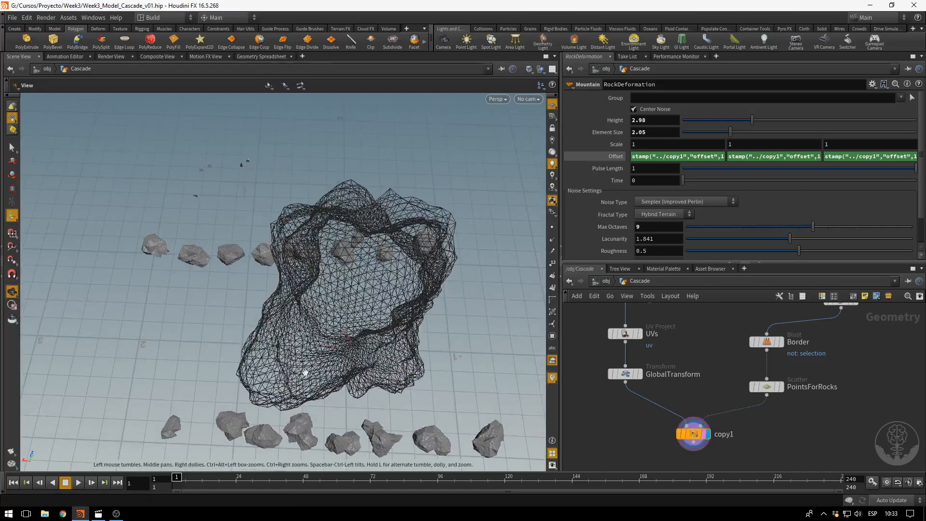
left_click_drag(426, 442, 223, 276)
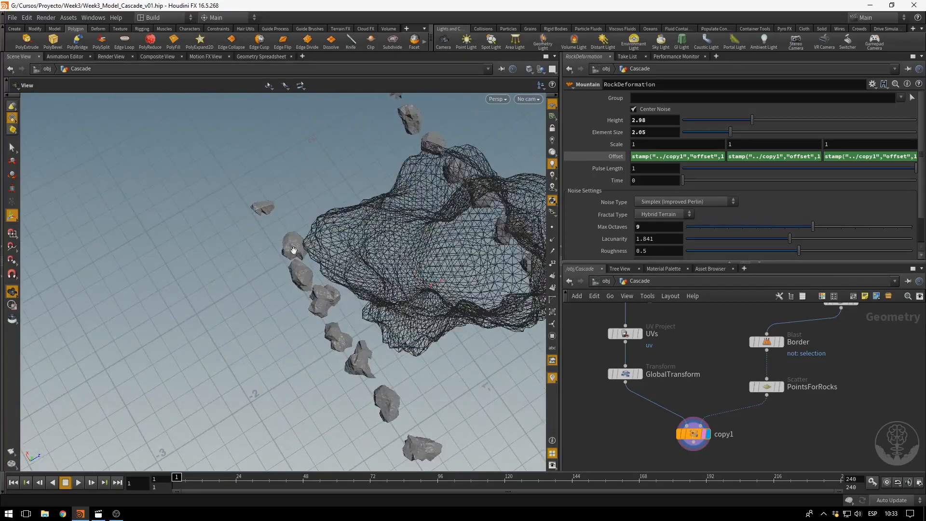
left_click_drag(411, 437, 308, 386)
Set the Uniform Scale of the GlobalTransform node to the expression stamp("../copy1","scaleG",1).
left_click(625, 373)
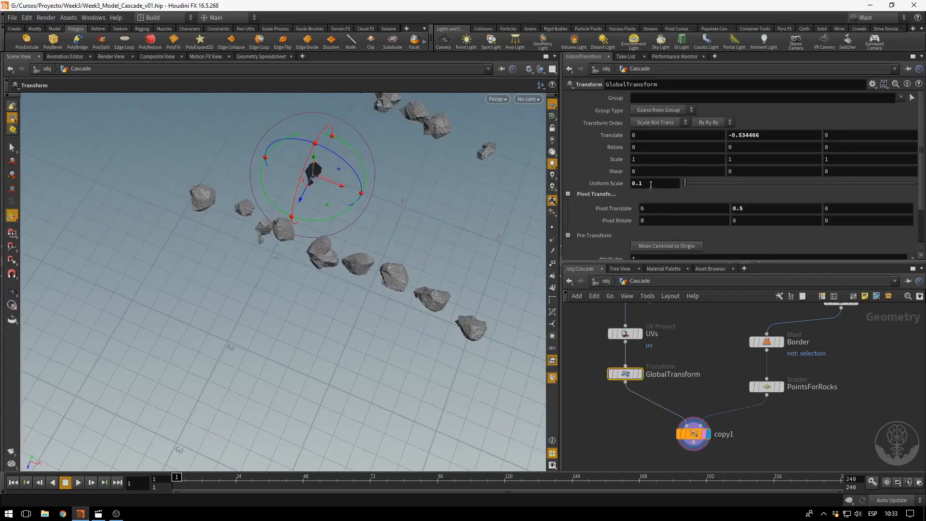
double_click(657, 185)
type("stamp(")
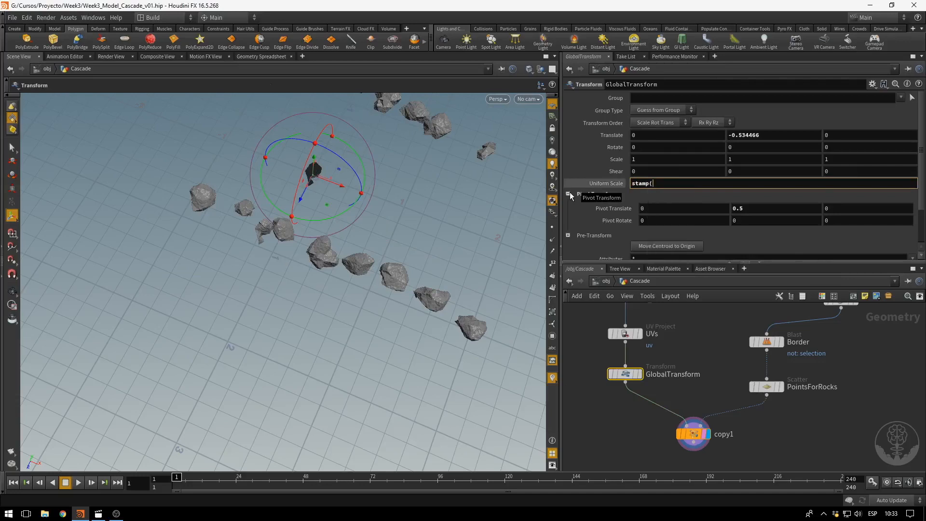
type("\"")
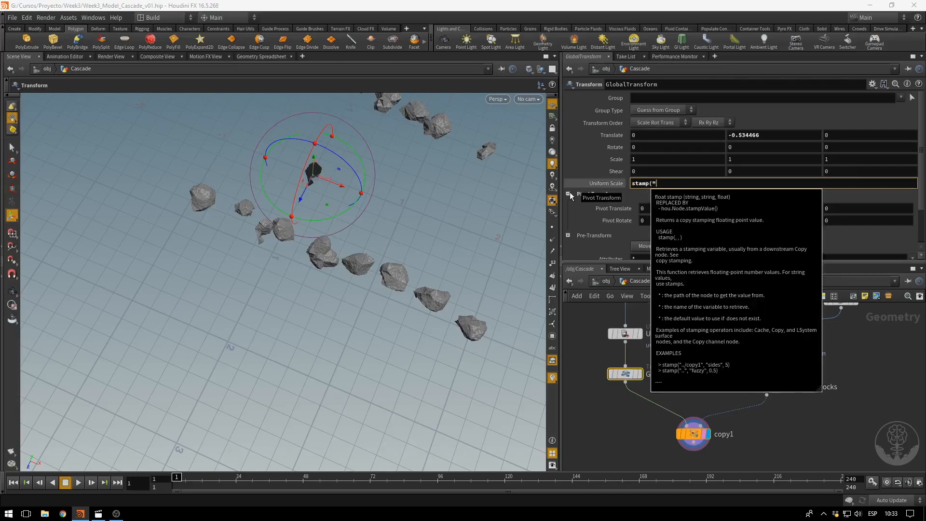
type("..")
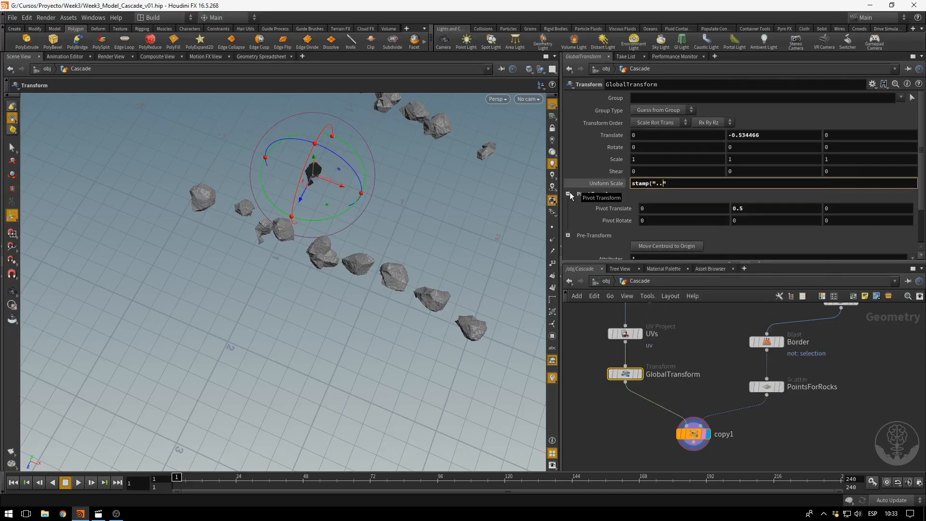
type("/copy1")
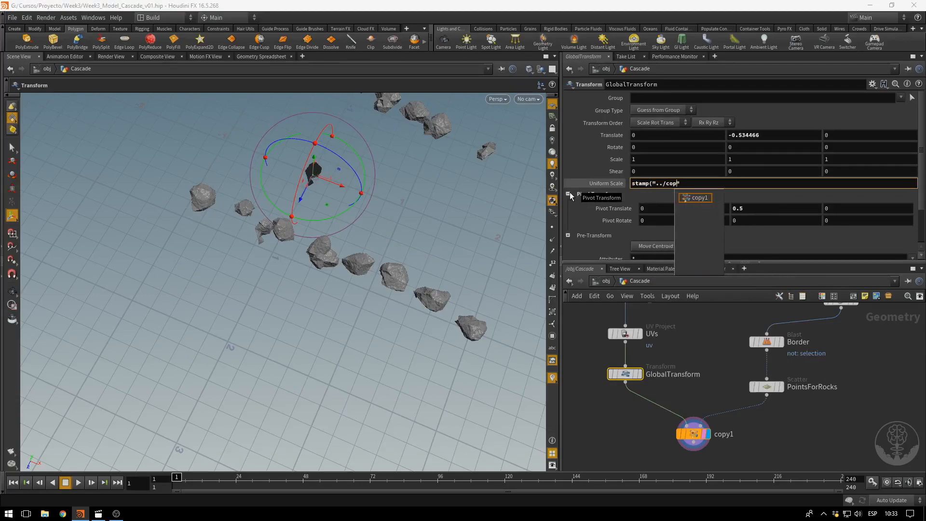
type("\"")
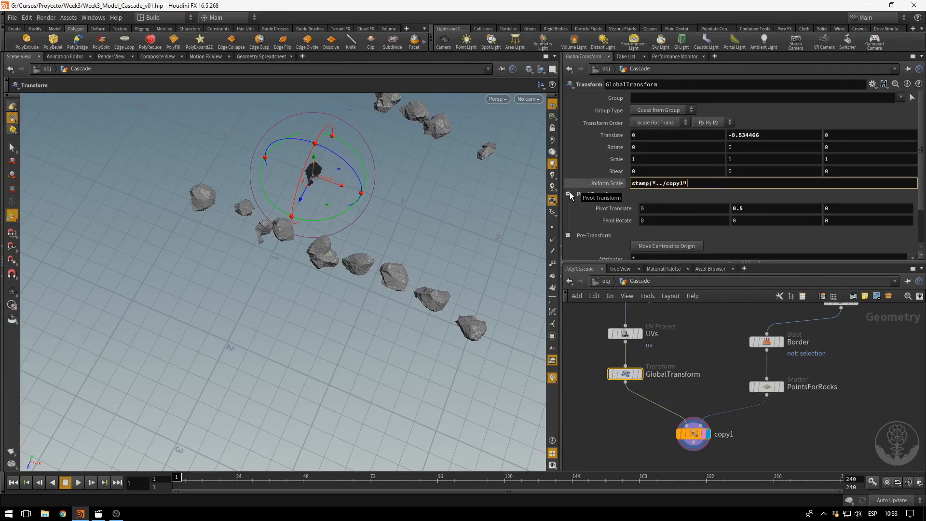
type(",")
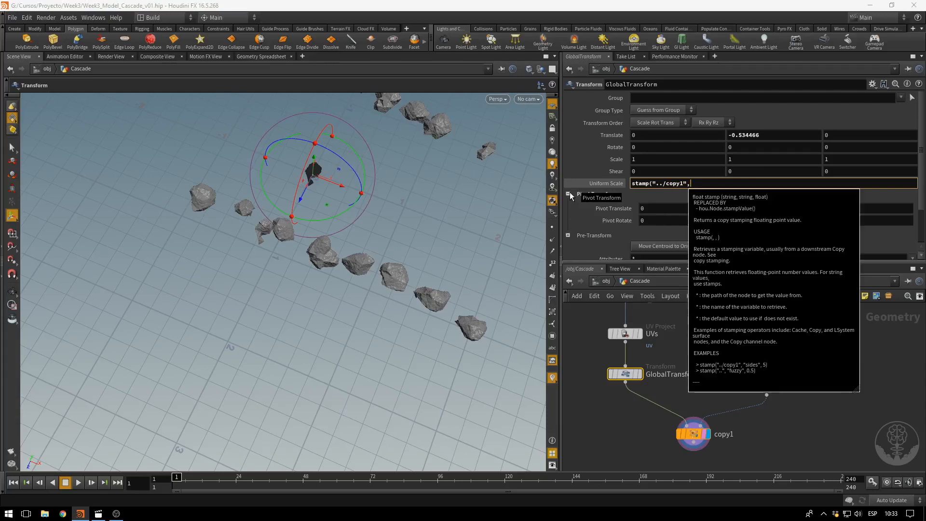
type("\"")
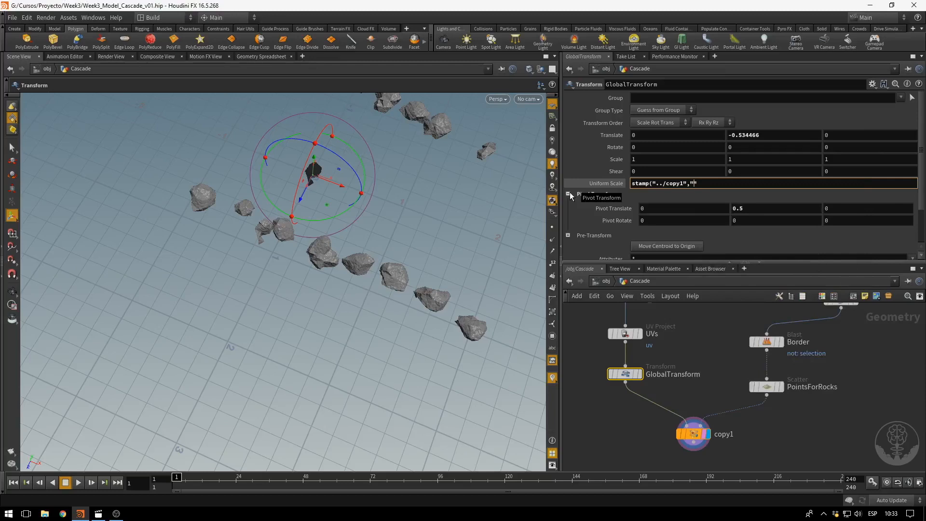
type("scaleG\",1)")
key("Return")
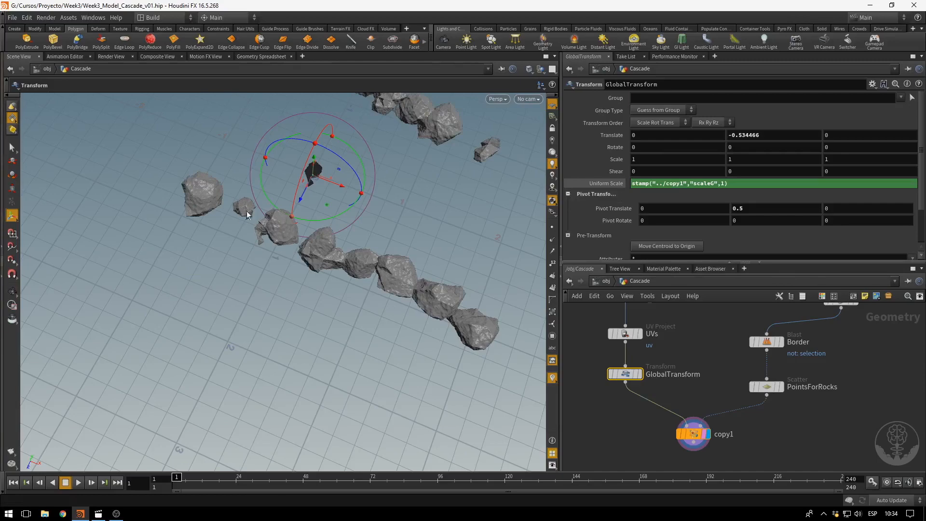
Check the copied rocks' sizes, and reduce the scaleG variation on copy1 with the expression fit01(rand($PT),0.06,0.1).
left_click_drag(428, 256, 482, 227, "alt")
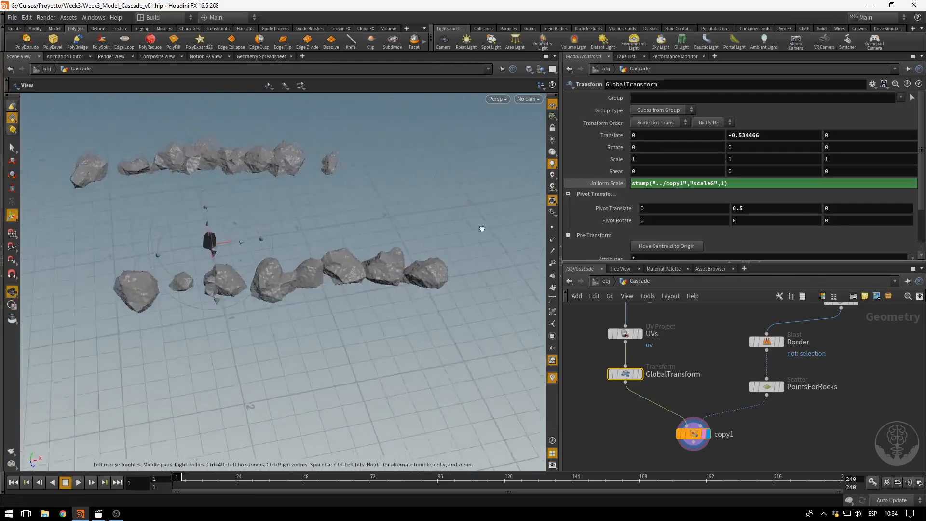
middle_click_drag(309, 353, 382, 378, "alt")
left_click_drag(382, 378, 404, 392, "alt")
left_click(696, 432)
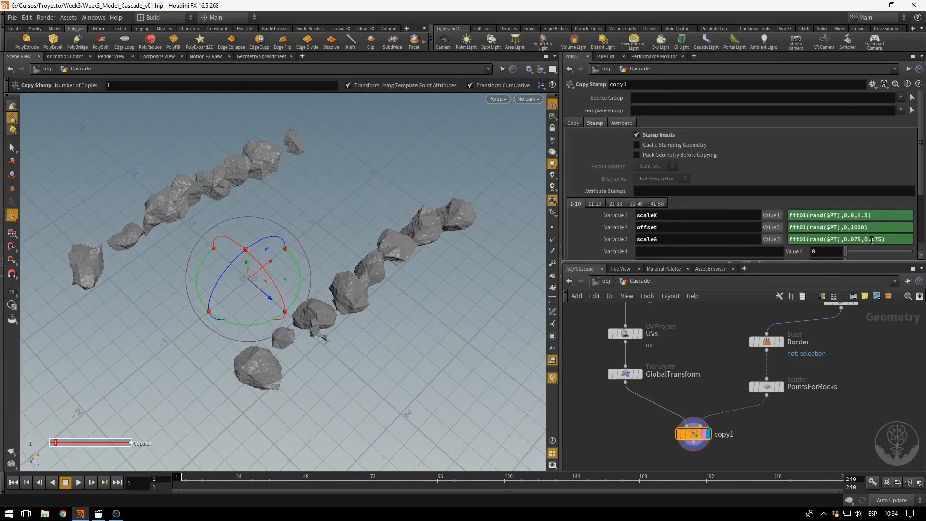
left_click_drag(874, 240, 881, 241)
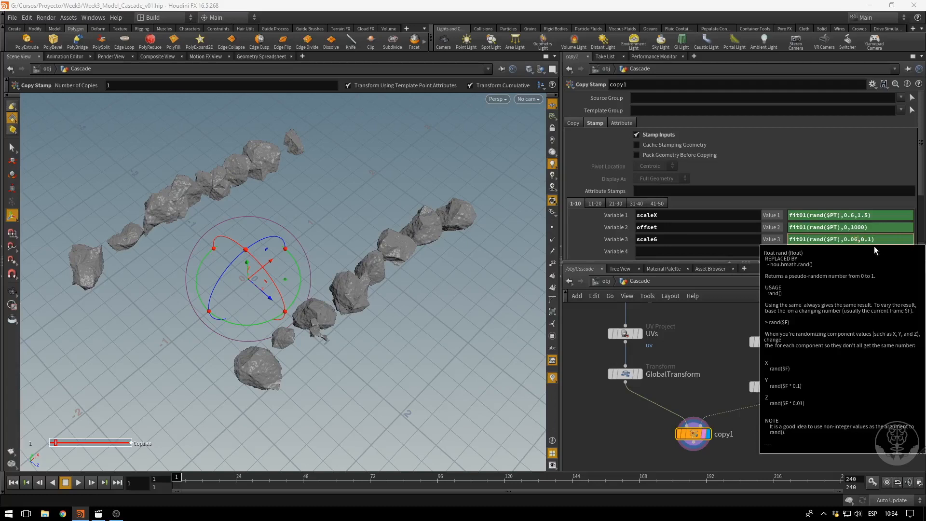
type("6")
key("Return")
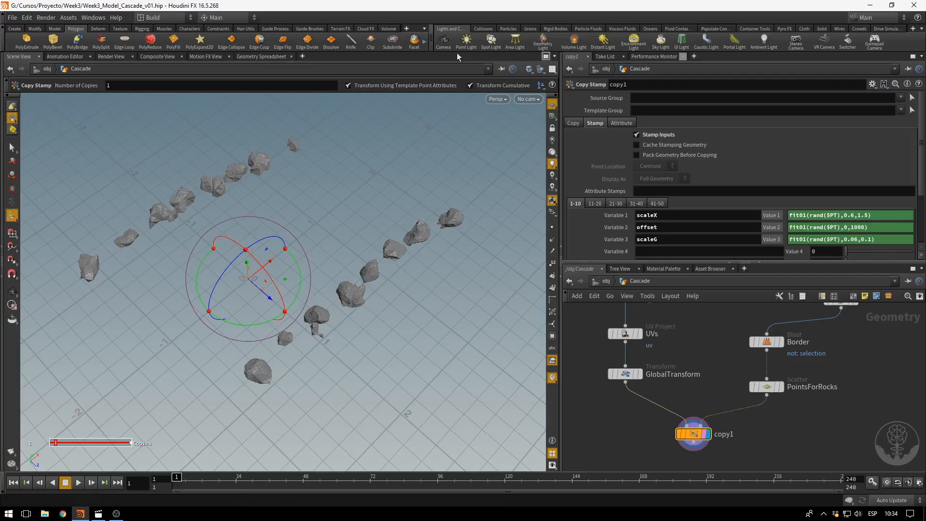
Go back up the rock branch past VDBfromPolygons and open the parameters of the RockDeformation mountain node.
scroll(682, 215, "down", 3)
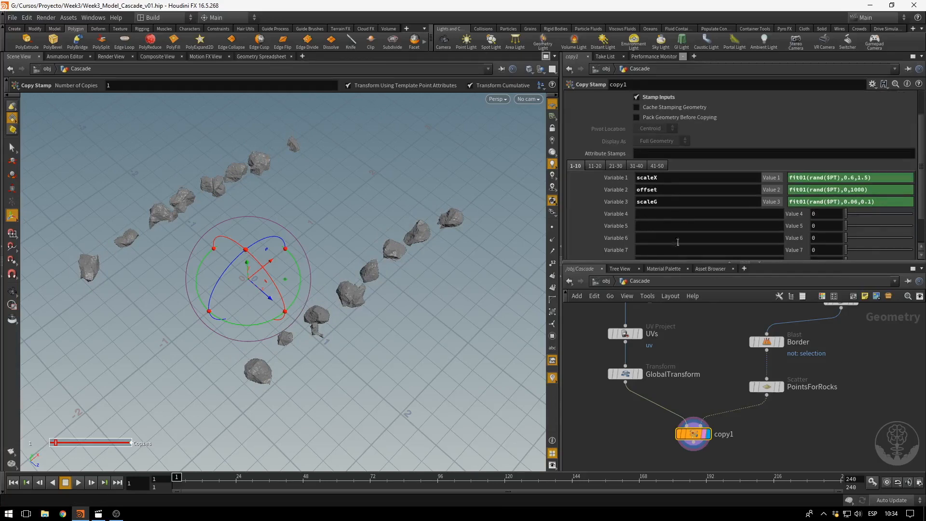
middle_click_drag(707, 326, 754, 427)
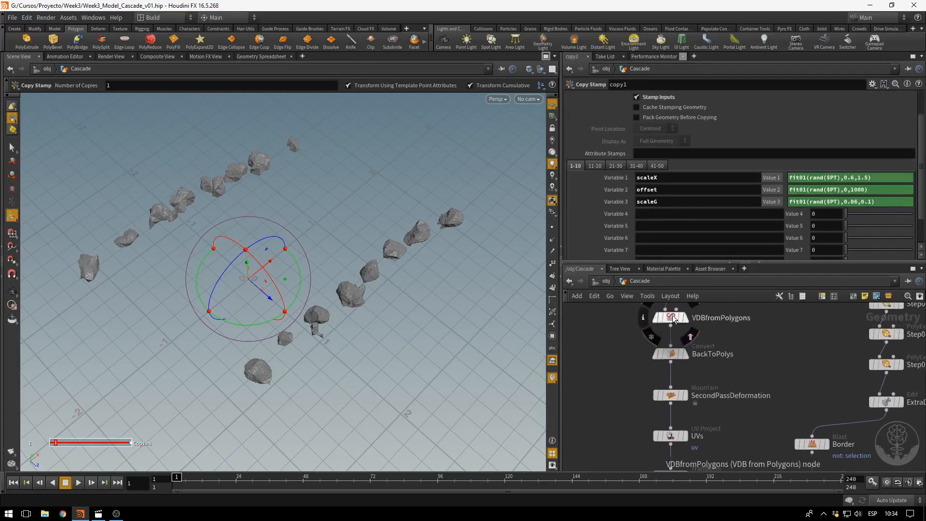
left_click(671, 317)
middle_click_drag(776, 328, 793, 446)
left_click(682, 385)
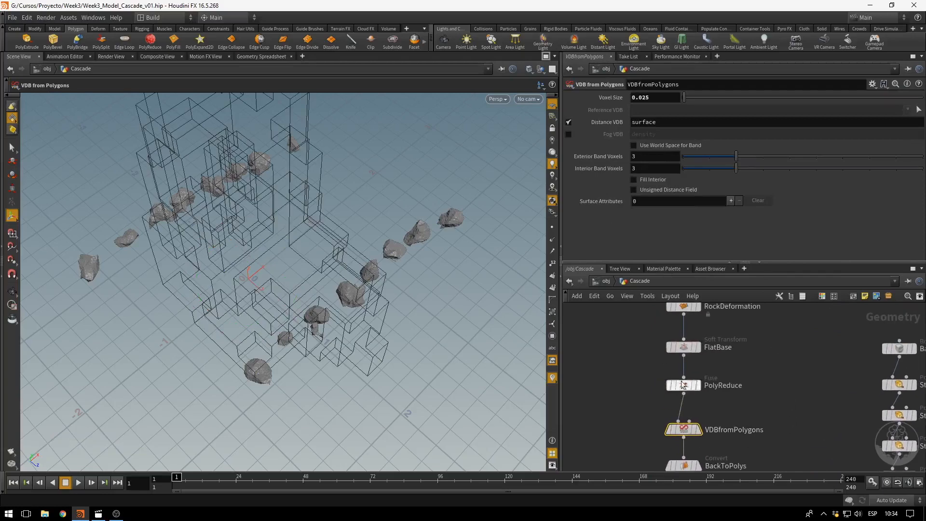
middle_click_drag(663, 304, 666, 349)
left_click(681, 347)
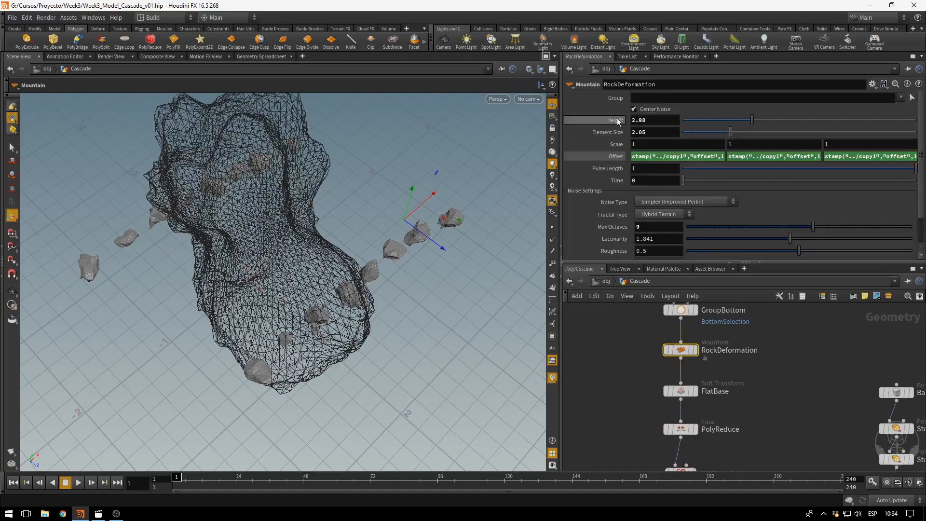
Follow the rock branch down past BackToPolys and open the parameters of the SecondPassDeformation mountain node.
scroll(784, 359, "down", 3)
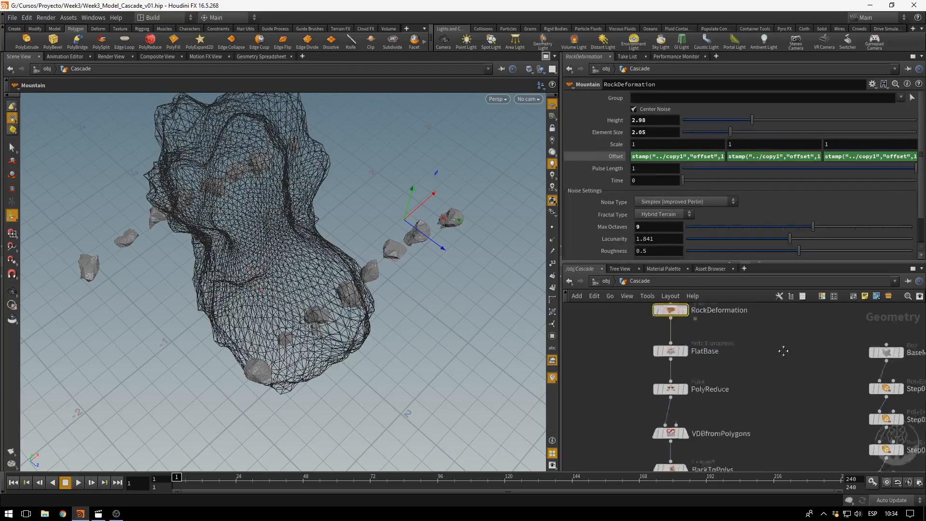
middle_click_drag(759, 376, 773, 397)
mouse_move(668, 364)
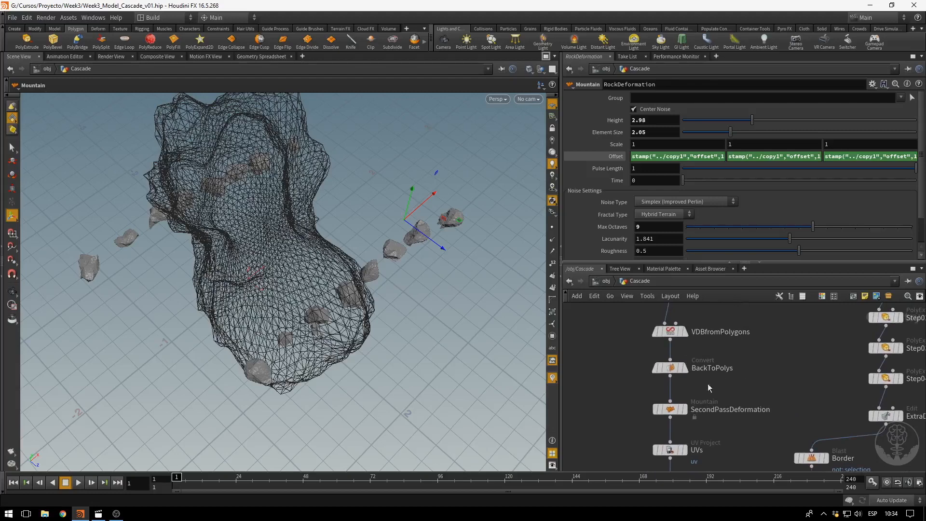
left_click(669, 409)
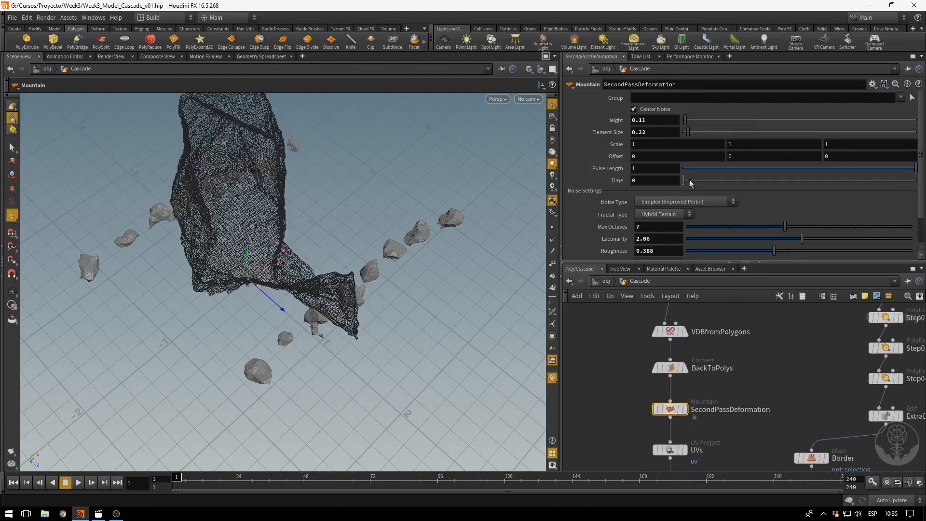
Return to the copy1 node and review the value expression of its scaleG stamp variable.
middle_click_drag(779, 390, 717, 305)
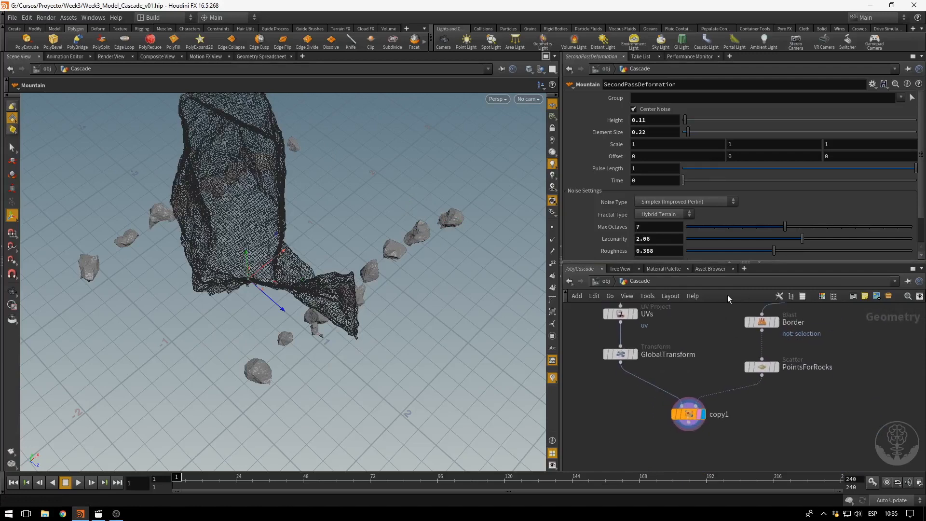
left_click(690, 416)
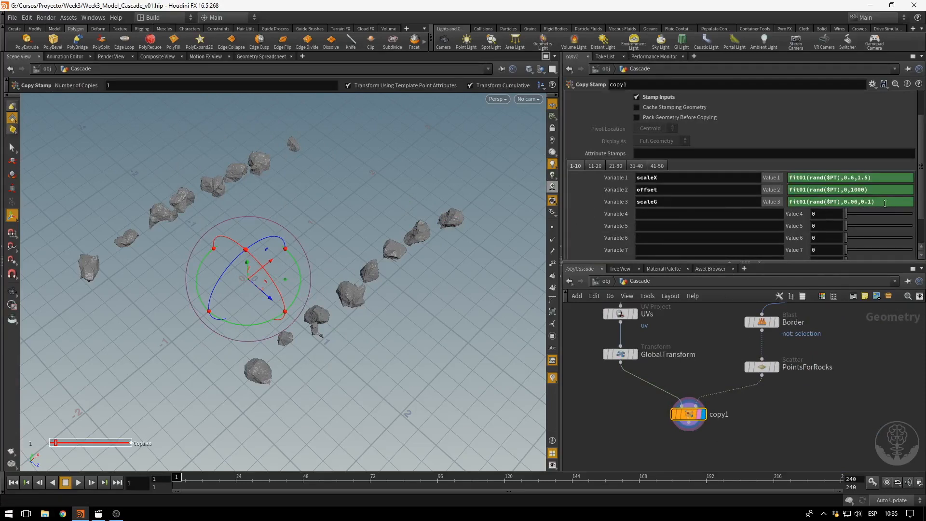
left_click_drag(884, 203, 774, 204)
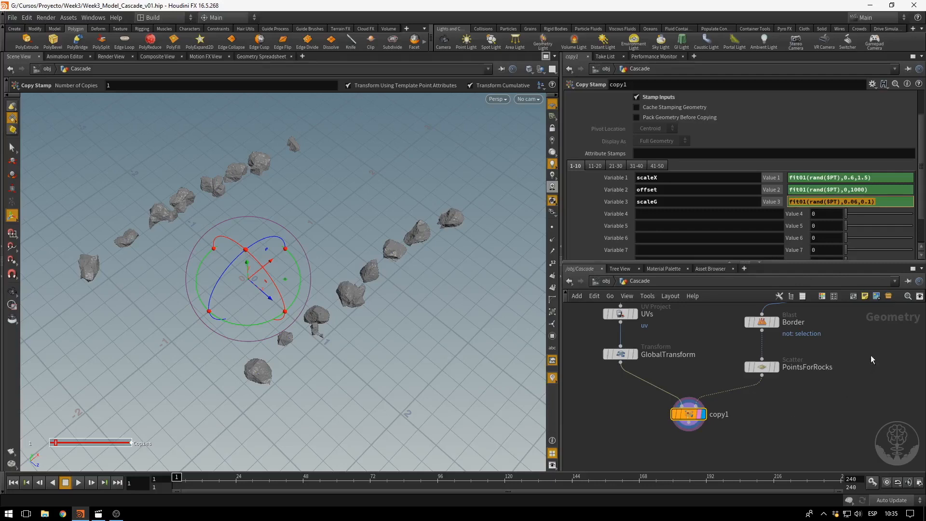
Open the PointsForRocks scatter node that feeds copy1 and check its Force Total Count setting.
scroll(870, 355, "down", 5)
middle_click_drag(850, 375, 785, 413)
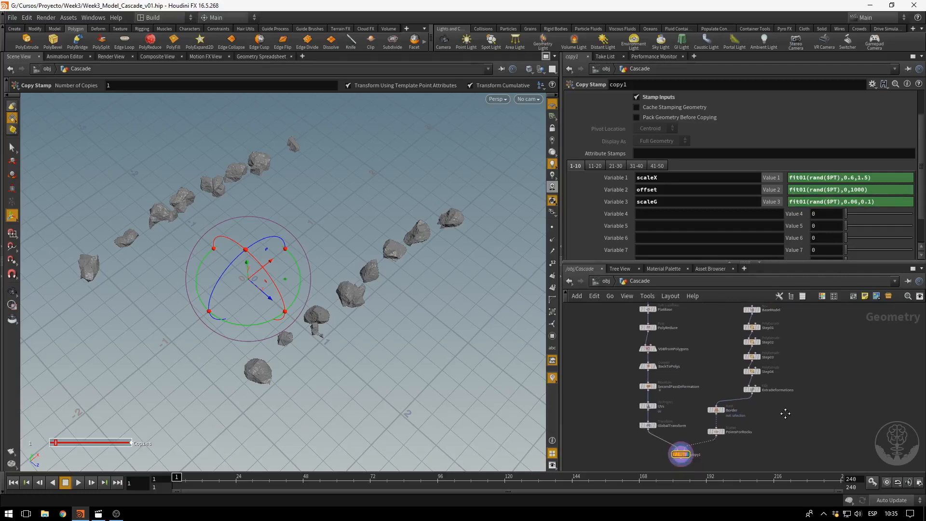
scroll(687, 410, "up", 3)
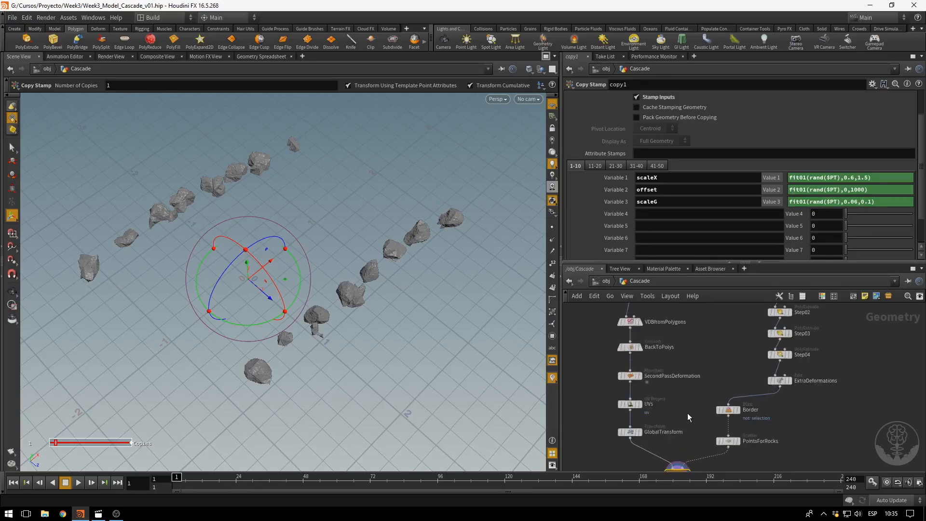
middle_click_drag(687, 413, 719, 379)
middle_click_drag(727, 347, 681, 372)
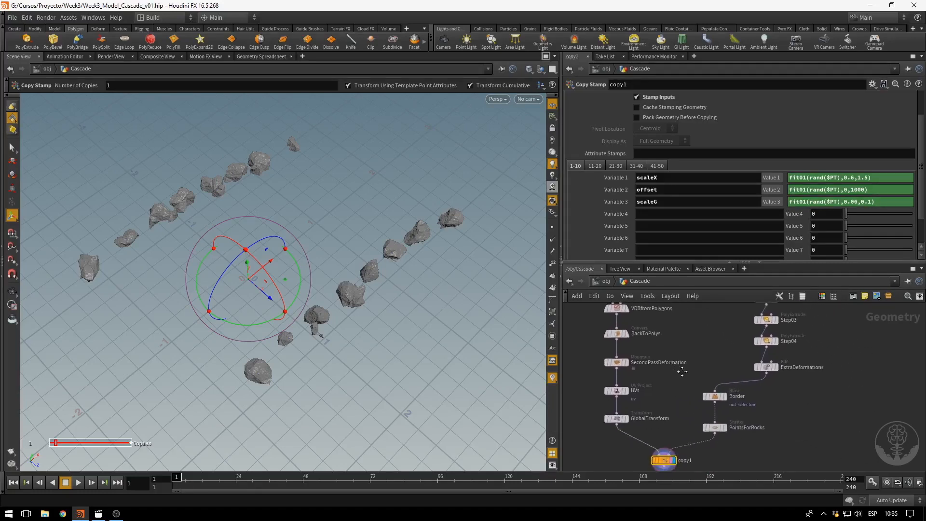
mouse_move(735, 329)
middle_mouse_down()
mouse_move(719, 403)
mouse_move(737, 330)
middle_mouse_up()
left_click(714, 428)
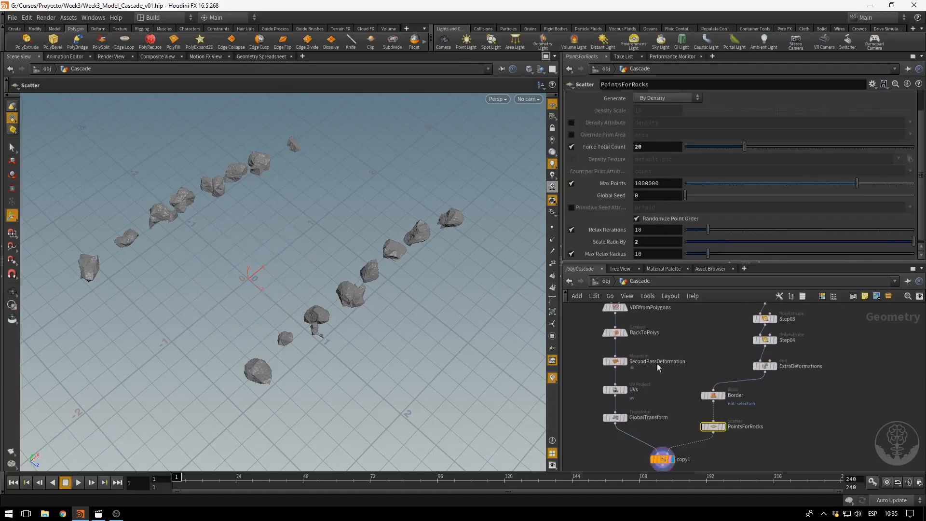
middle_click_drag(781, 425, 742, 389)
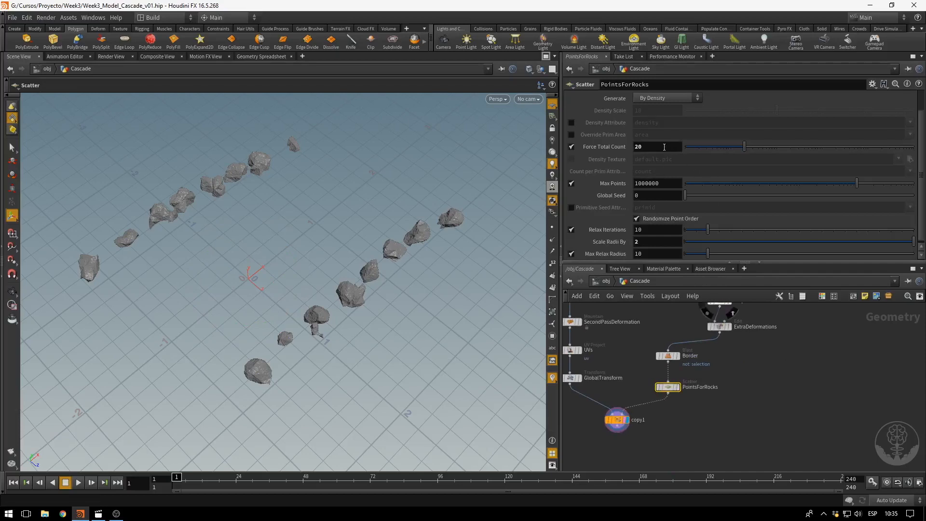
double_click(637, 147)
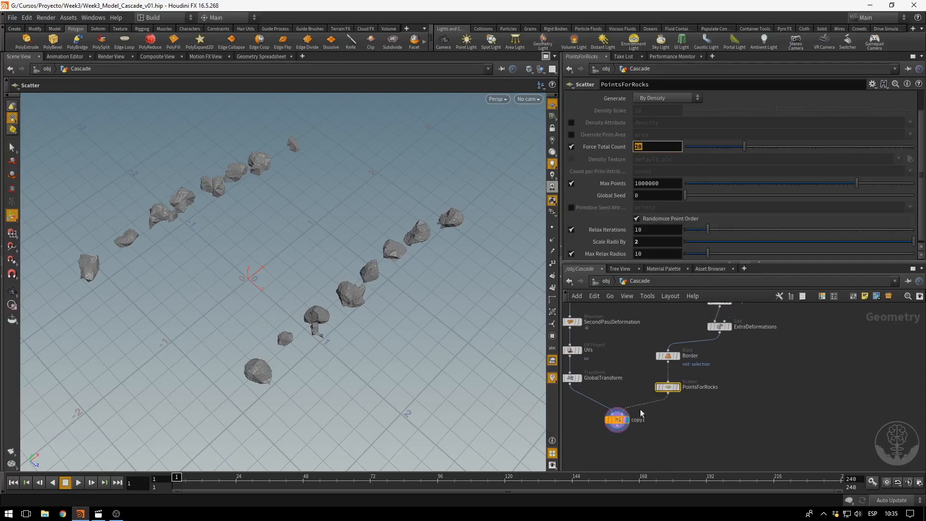
middle_click_drag(682, 426, 695, 386)
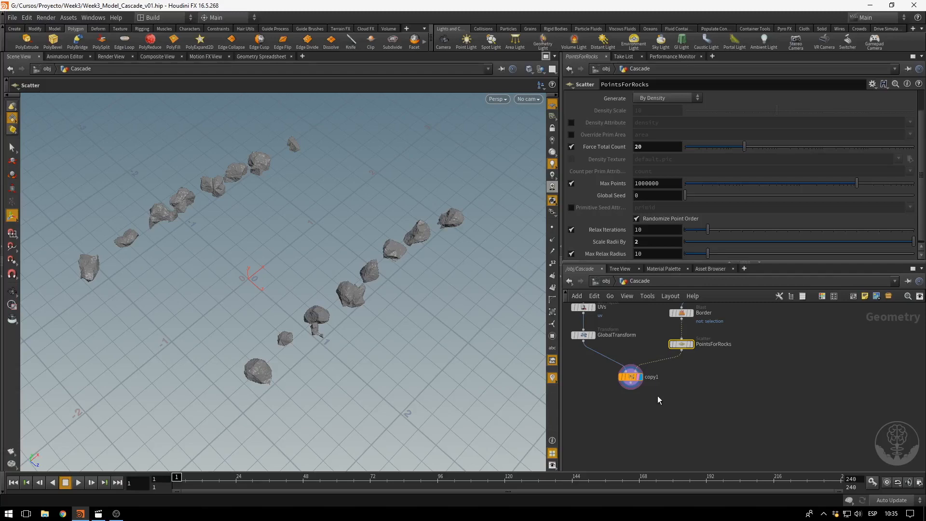
Combine the copy1 rocks and the ExtraDeformations cascade model in a new Merge node, and display the merged result.
middle_click_drag(753, 355, 740, 429)
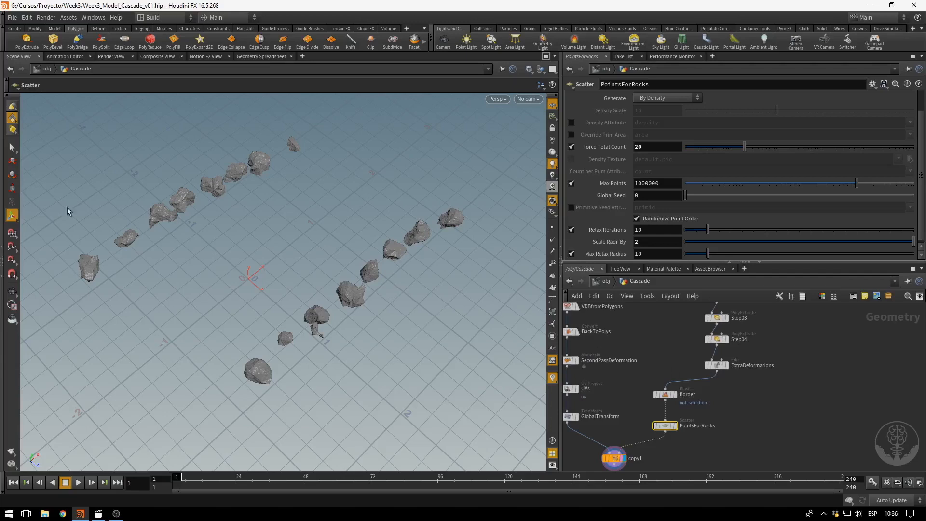
scroll(736, 388, "up", 2)
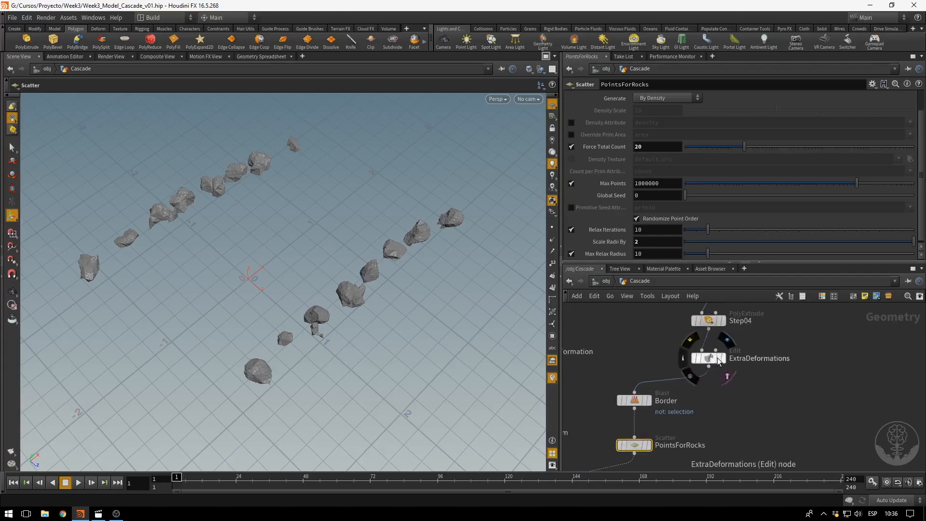
scroll(718, 335, "down", 3)
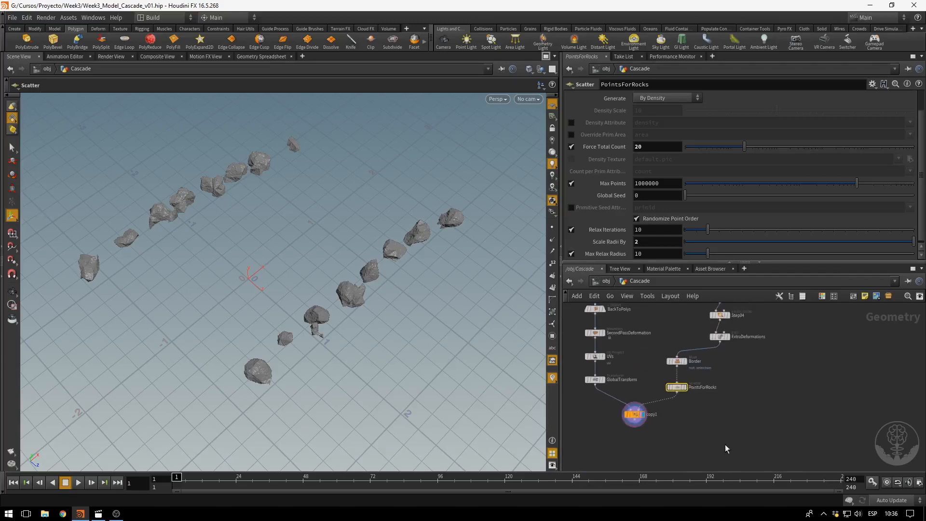
key("Tab")
type("merge")
key("Return")
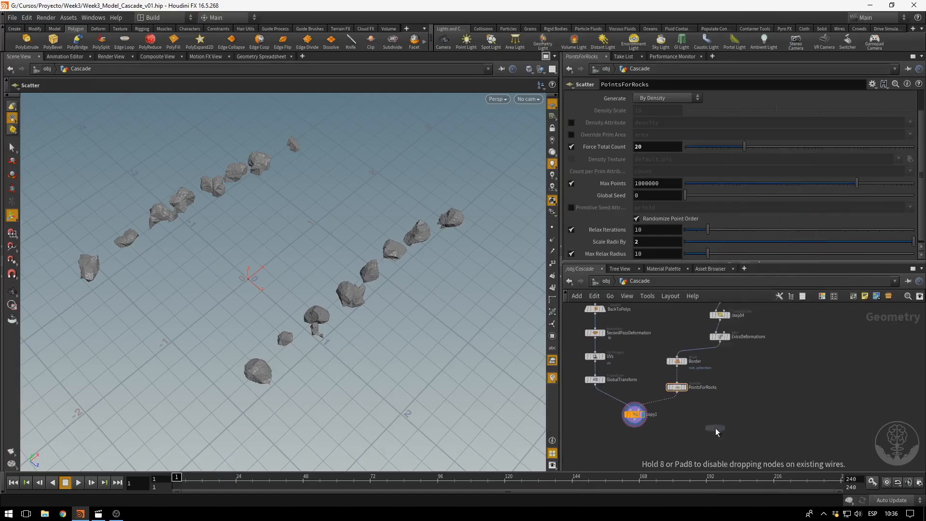
left_click(720, 456)
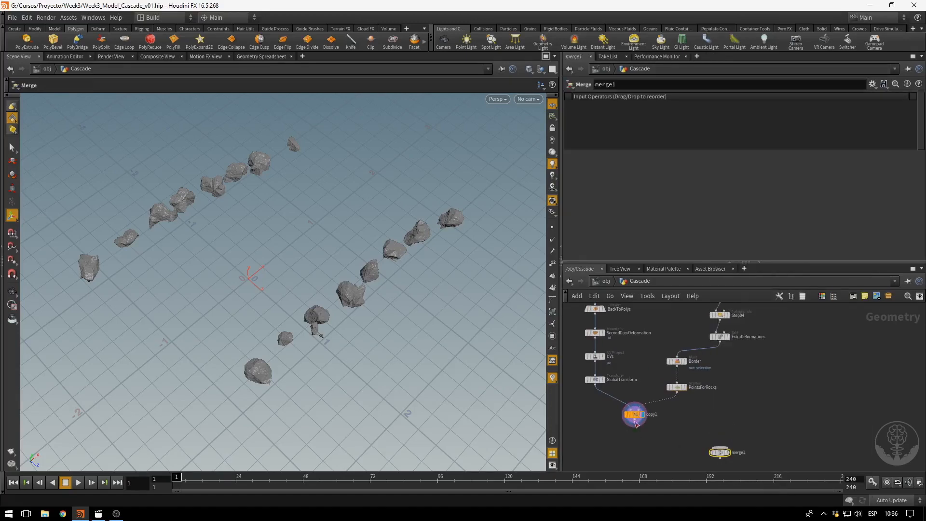
left_click_drag(636, 424, 720, 341)
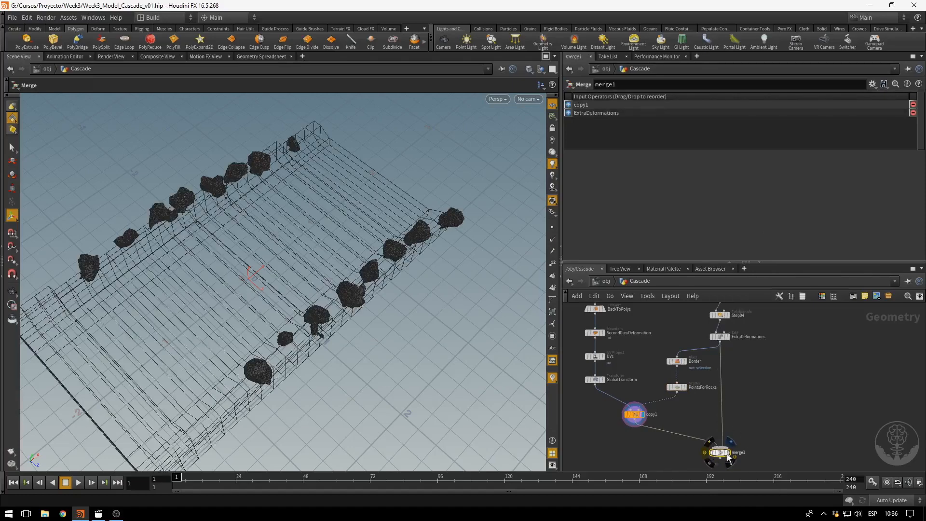
left_click(728, 457)
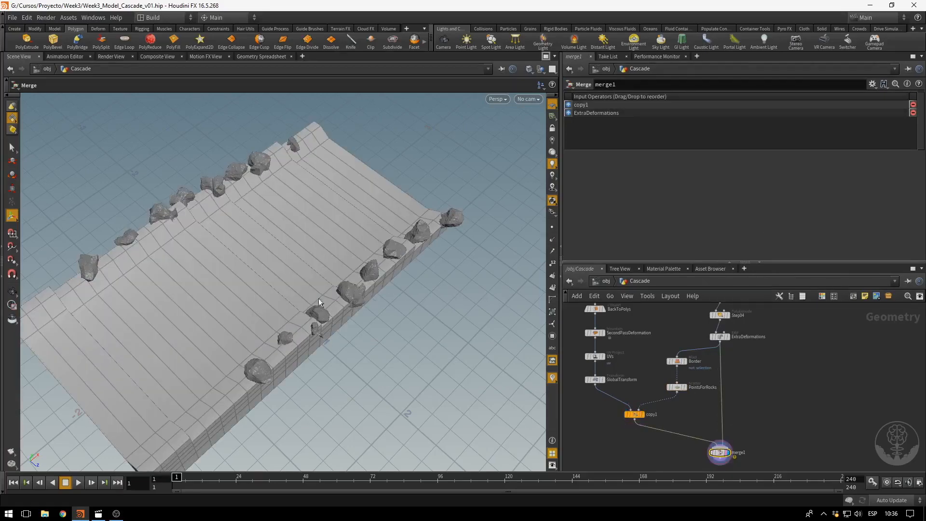
left_click_drag(319, 303, 379, 354)
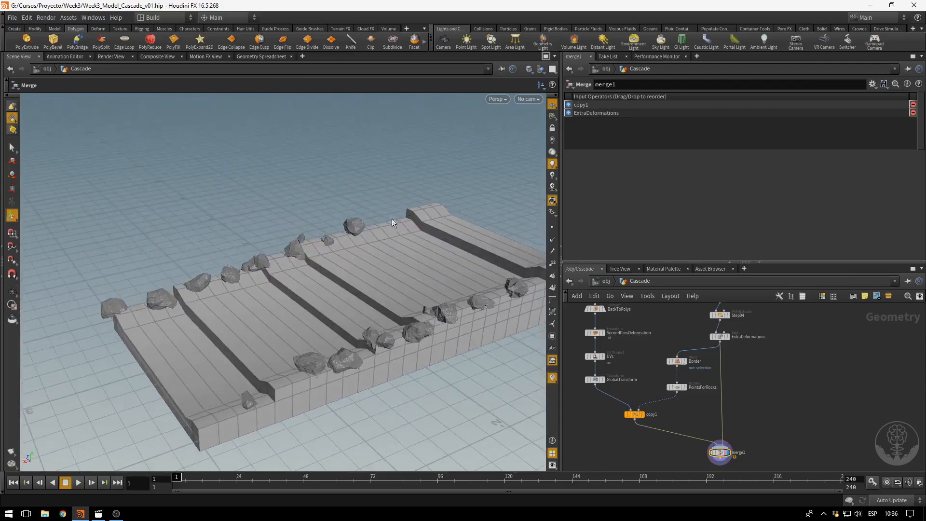
left_click_drag(394, 225, 453, 281)
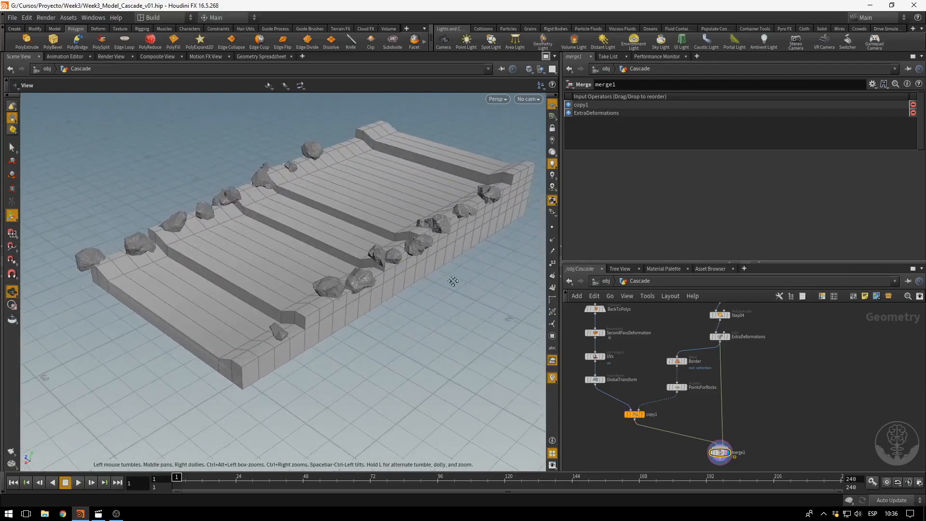
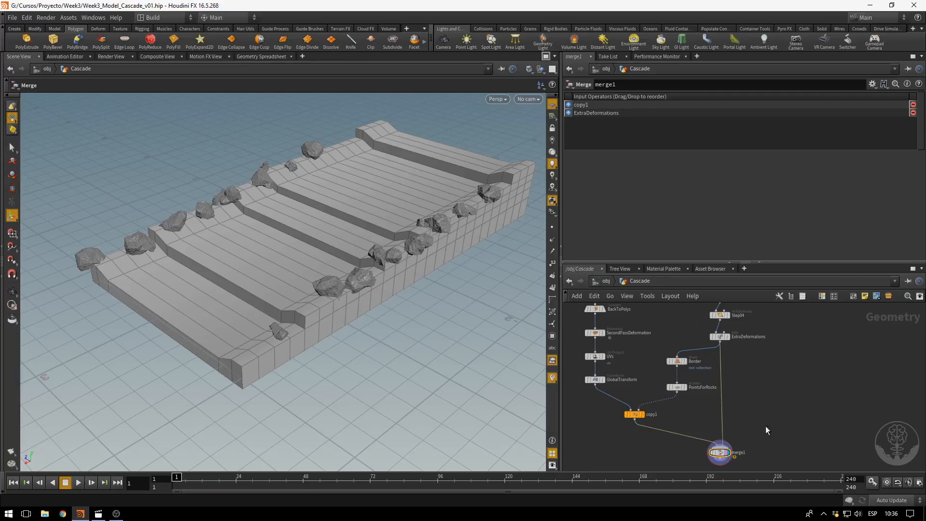
Space the cascade model nodes and the merge node farther from the rock branch, and save the scene.
scroll(765, 426, "down", 3)
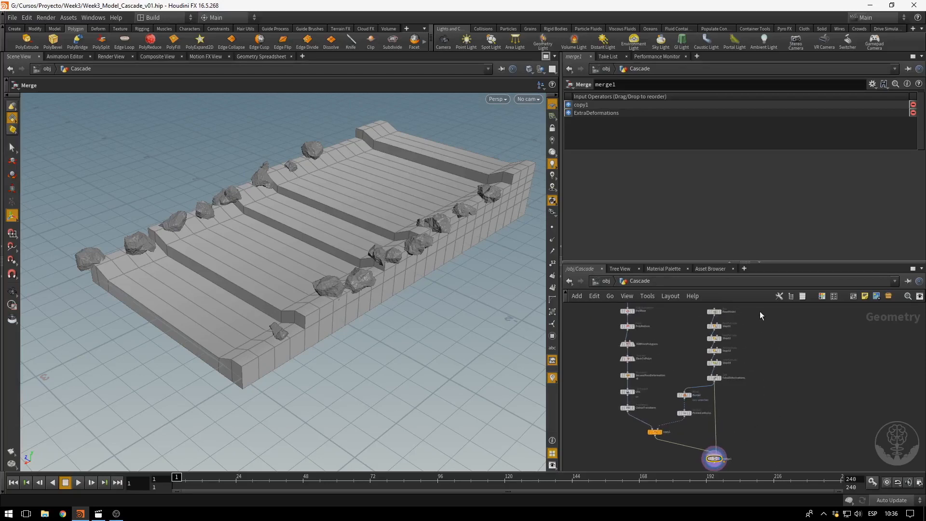
left_click_drag(759, 311, 743, 382)
middle_click_drag(760, 430, 730, 397)
left_click_drag(683, 428, 714, 447)
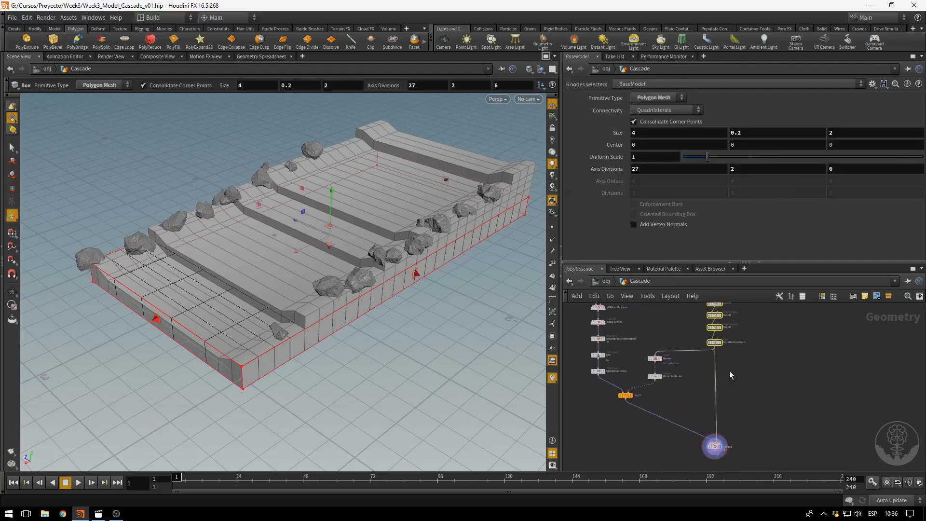
scroll(730, 370, "up", 5)
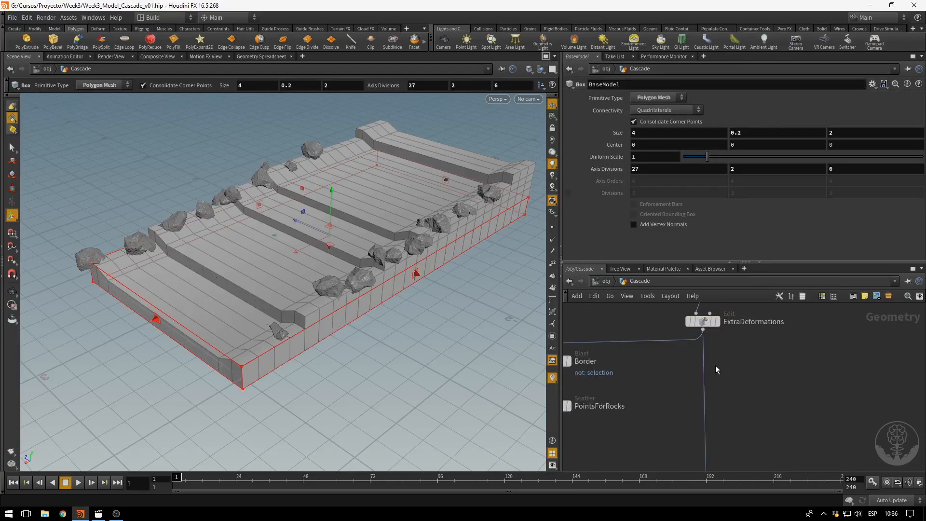
key("ctrl+s")
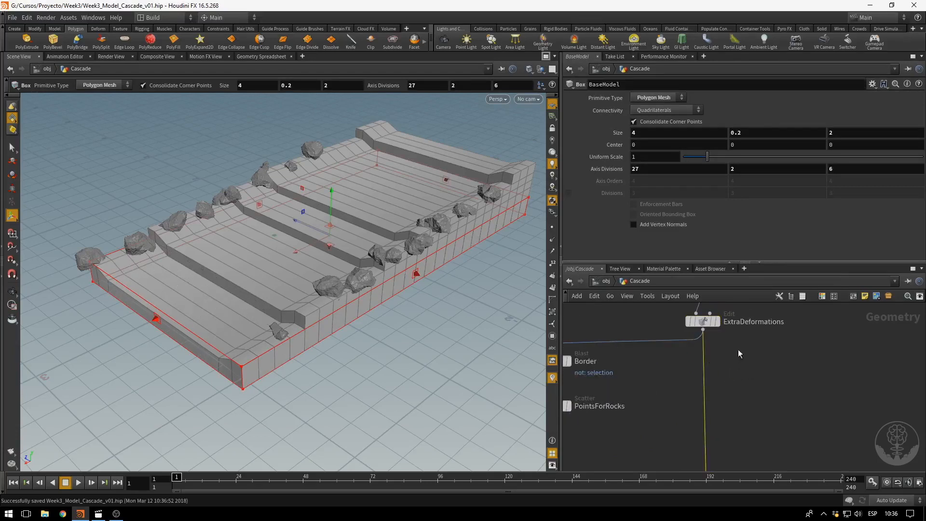
Display ExtraDeformations, select all the stepped top faces between the two side borders, and delete them with a Blast node.
left_click(718, 327)
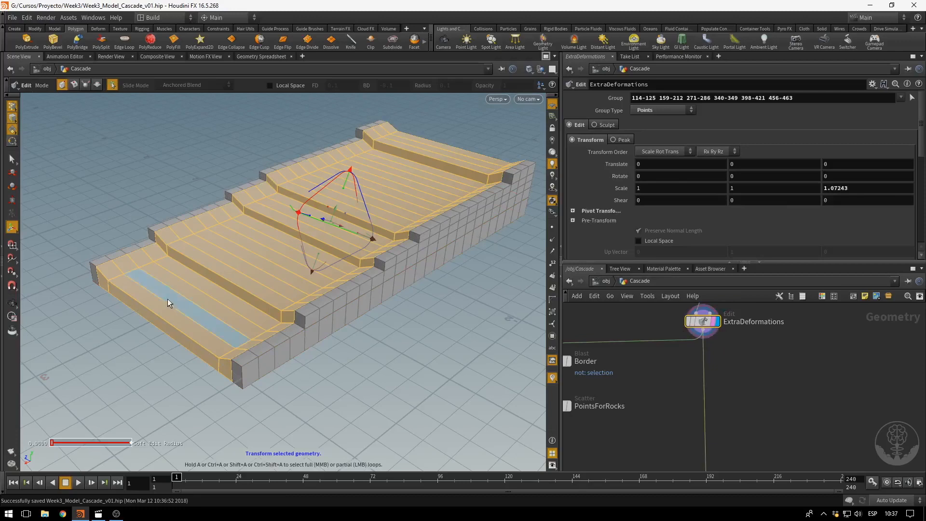
left_click(111, 277)
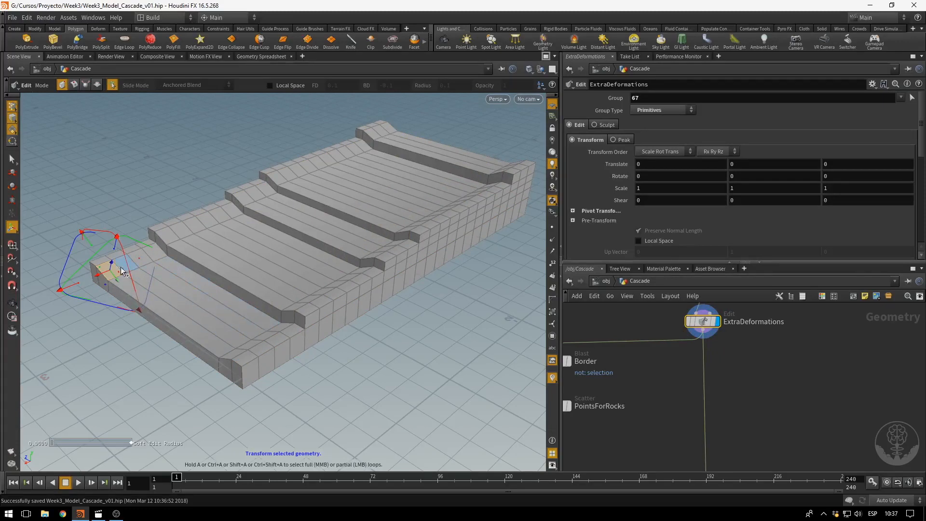
left_click(386, 127)
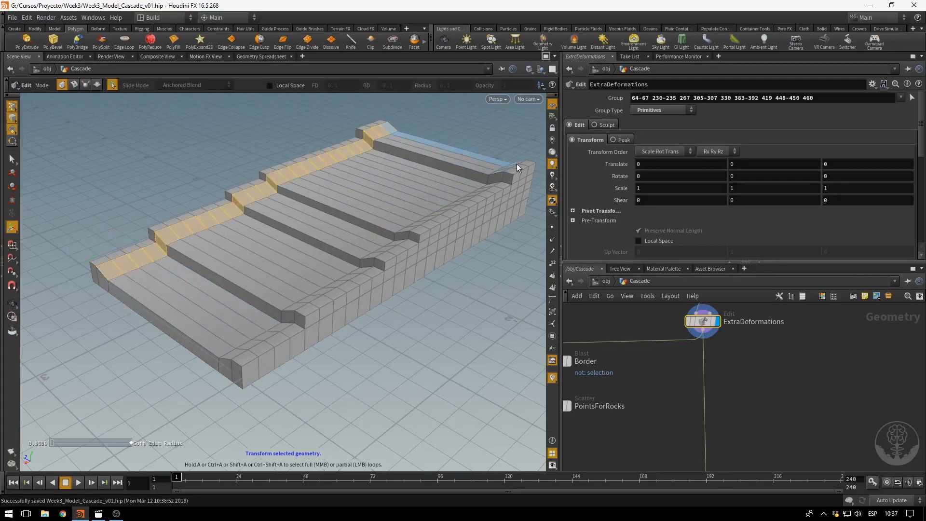
left_click_drag(414, 291, 453, 330, "alt")
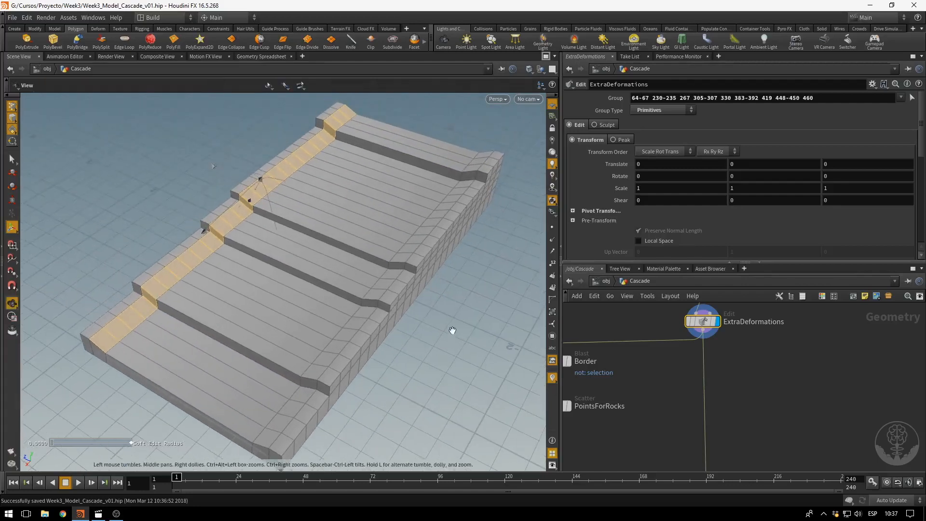
left_click(485, 155, "shift")
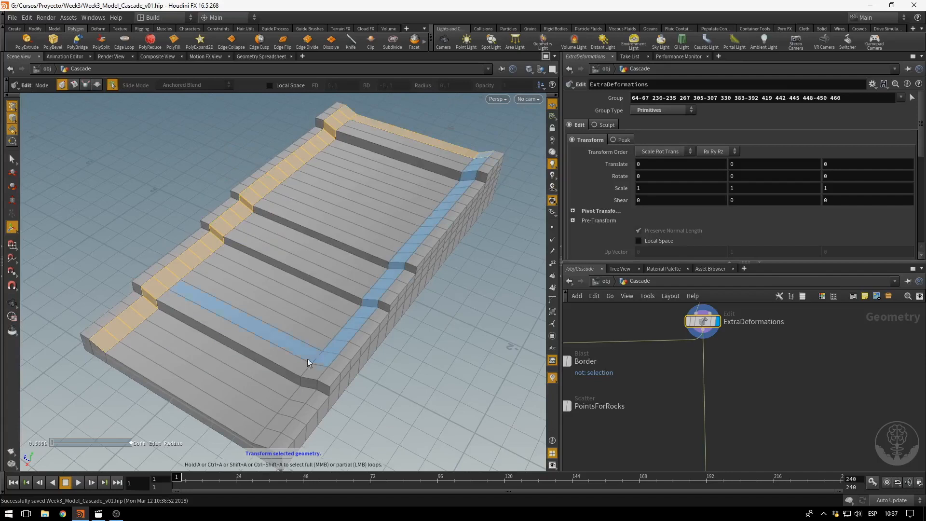
left_click(270, 433, "shift")
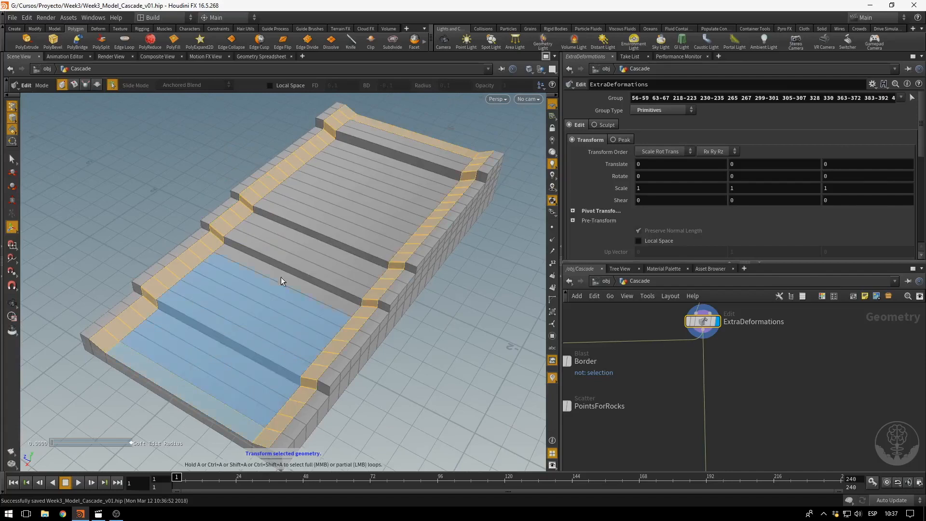
left_click(434, 156, "shift")
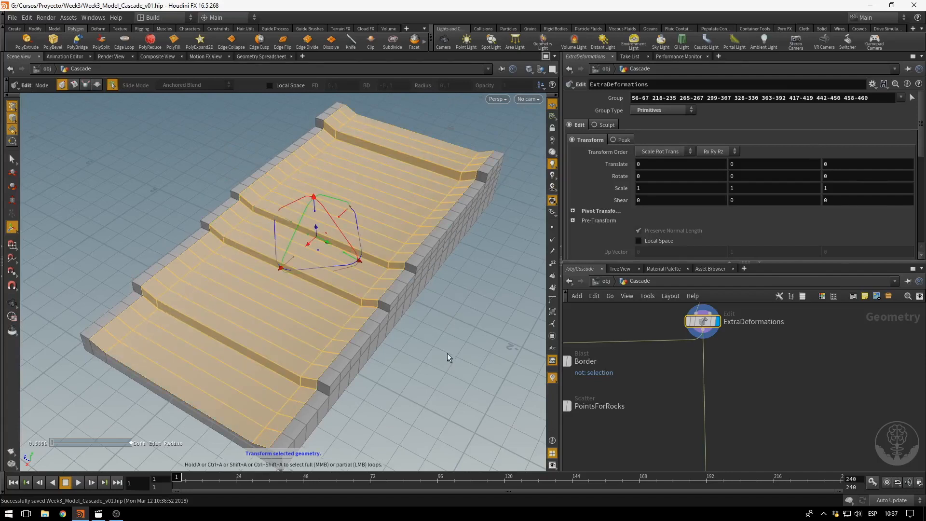
left_click_drag(507, 330, 433, 325, "alt")
key("Delete")
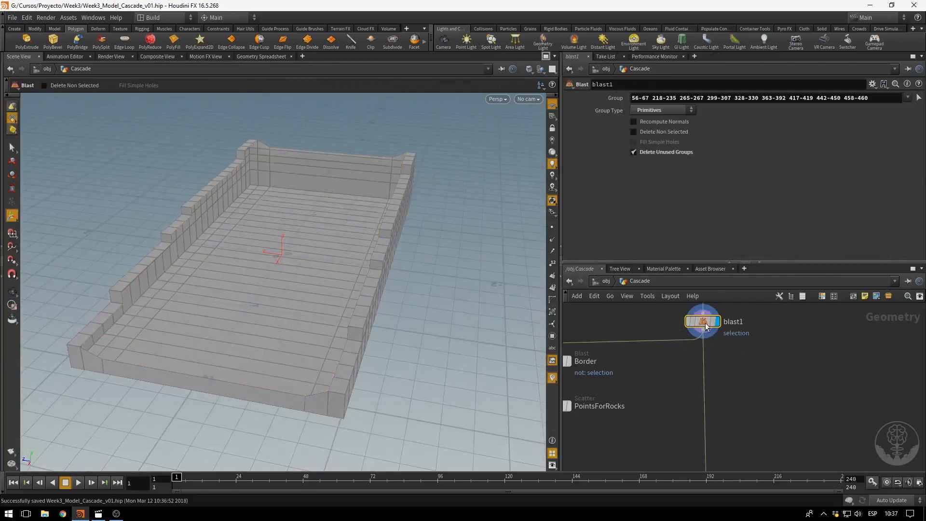
Reposition the Blast node in the chain below ExtraDeformations and turn on Delete Non Selected to keep only the stepped surface.
left_click_drag(700, 332, 740, 335)
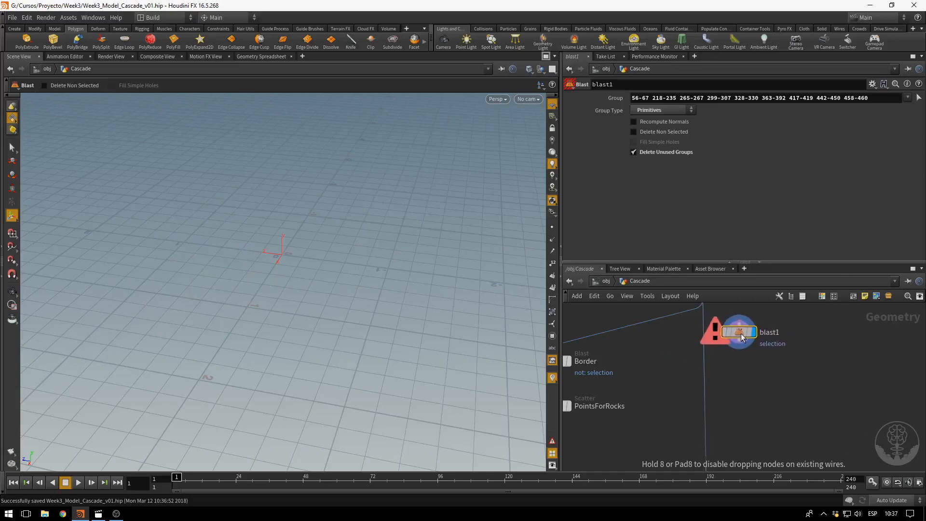
middle_click_drag(787, 400, 785, 456)
left_click_drag(740, 391, 704, 405)
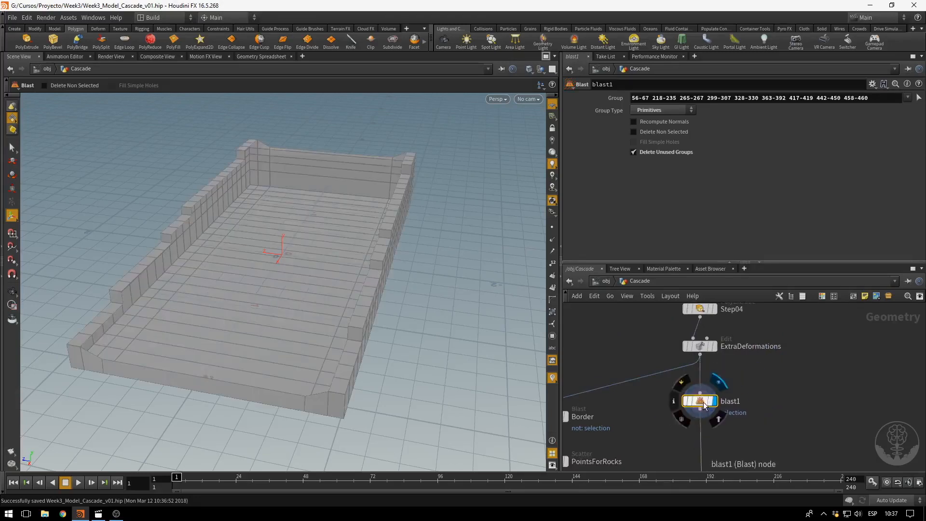
left_click(646, 133)
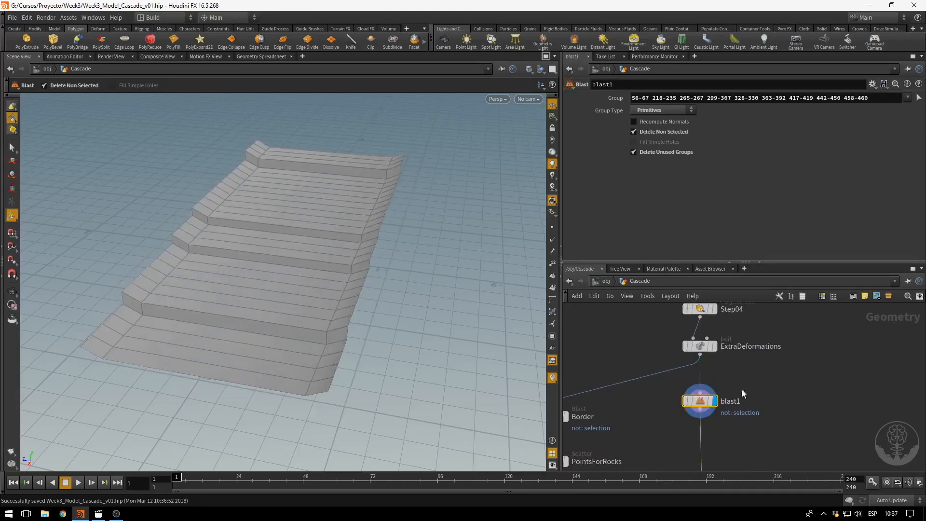
left_click_drag(688, 403, 689, 399)
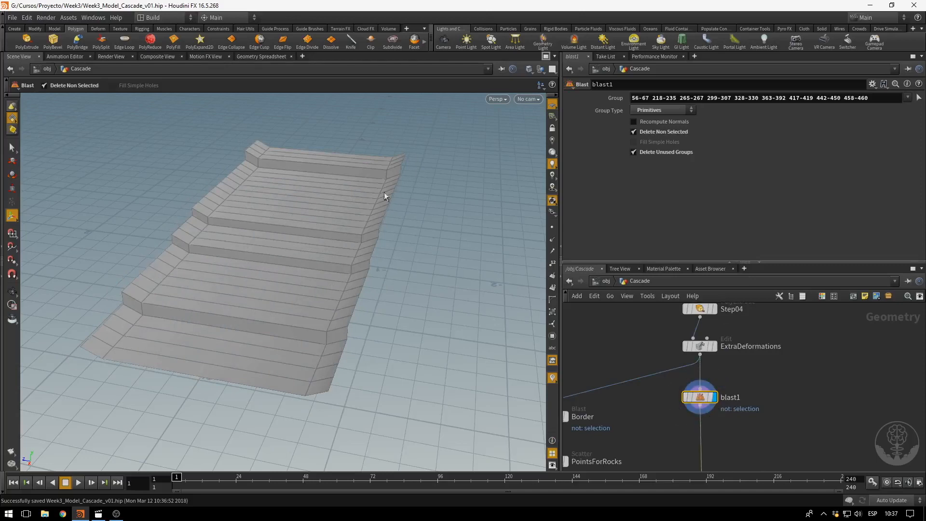
Rename the Blast node holding the stepped surface as BottomCascade.
double_click(727, 397)
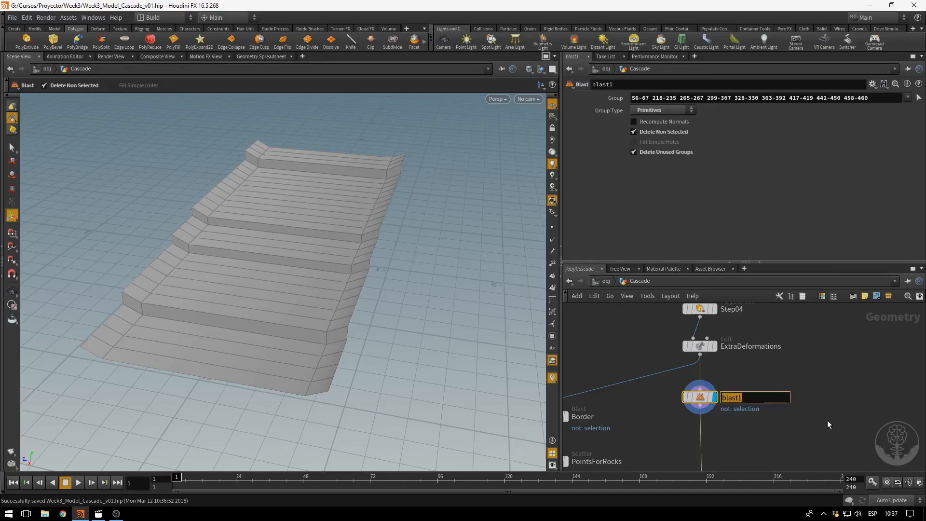
type("BaseCascade")
key("Return")
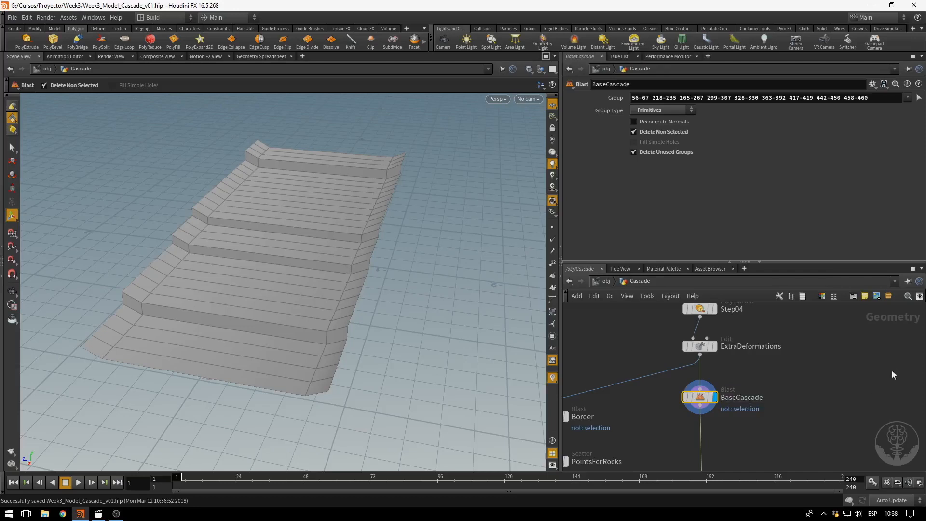
middle_click_drag(788, 379, 803, 357)
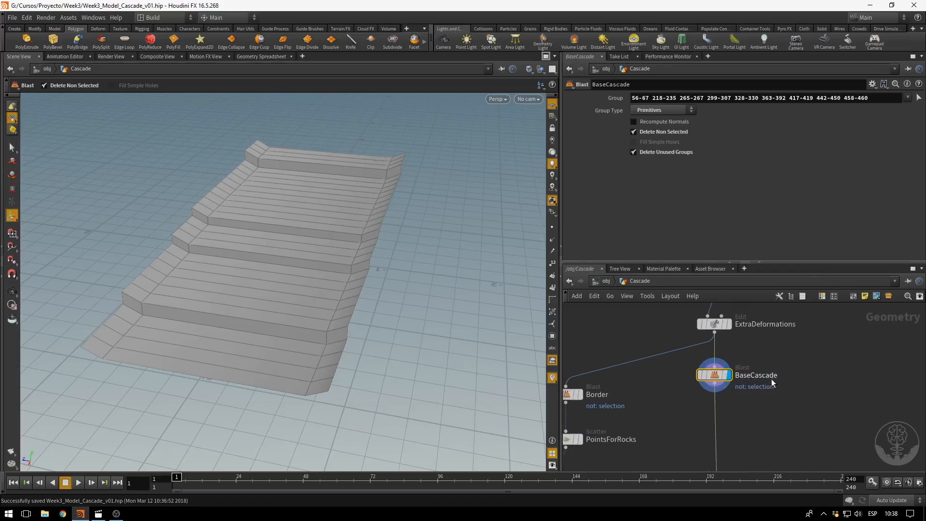
left_click(751, 376)
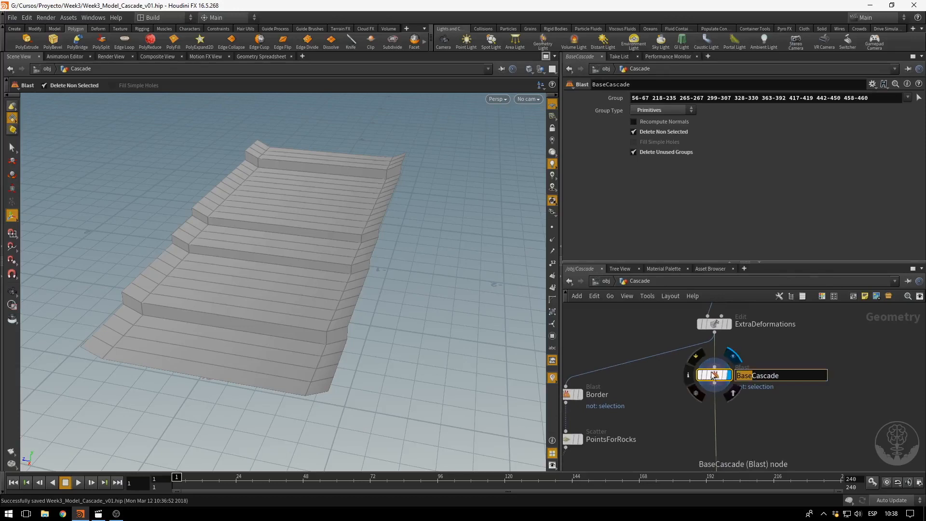
type("Bottom")
key("Return")
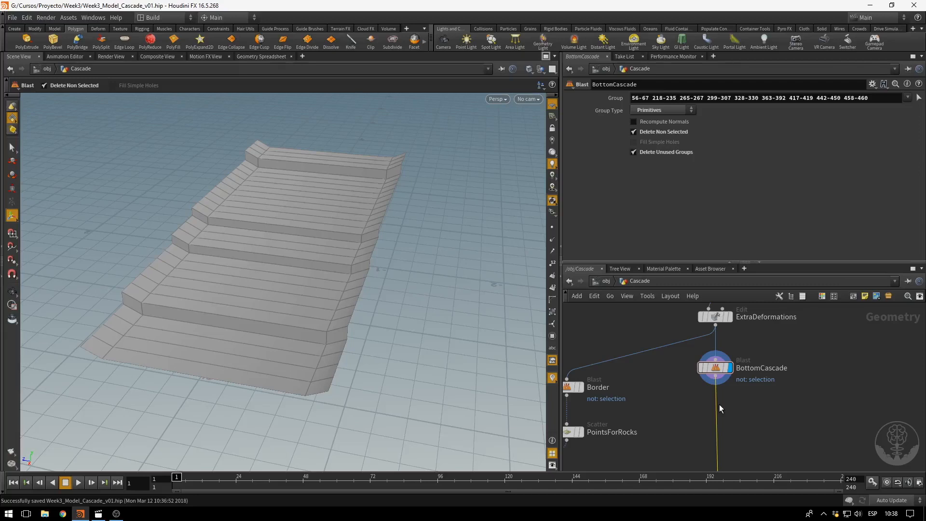
Insert a Subdivide node directly after BottomCascade and display its result.
key("Tab")
type("sub")
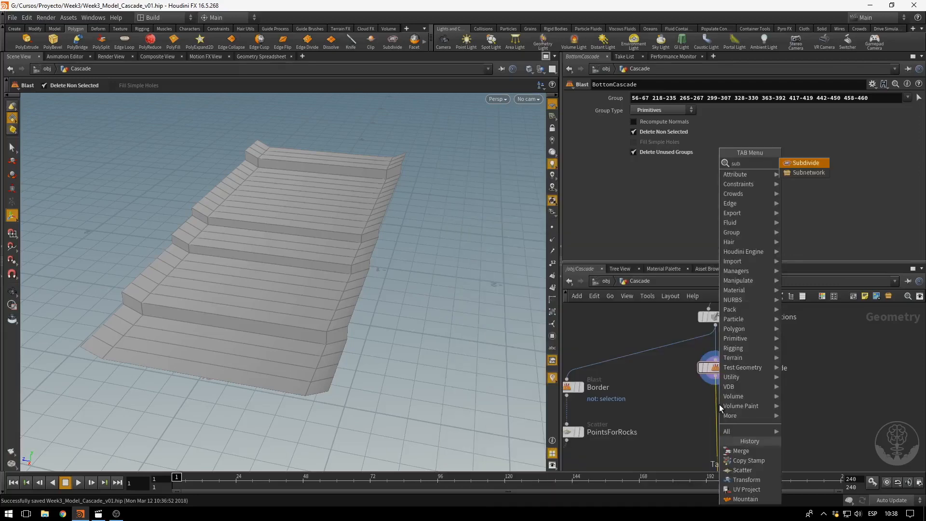
key("Return")
left_click(719, 404)
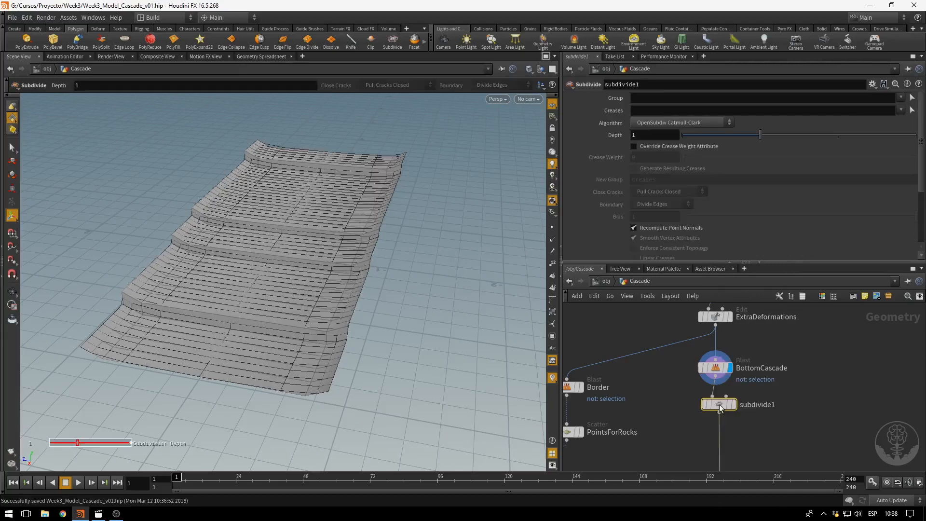
left_click(732, 406)
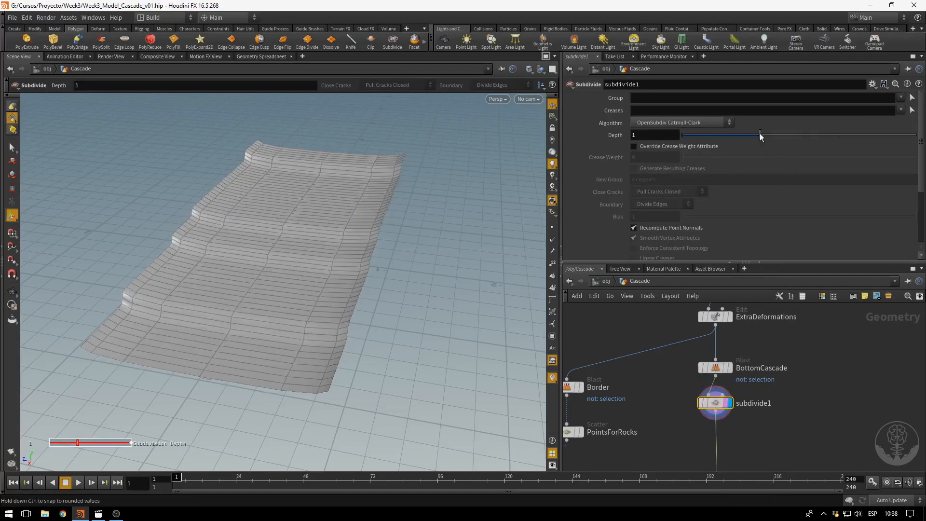
Set the subdivision depth to 4 and inspect the denser cascade surface.
left_click_drag(761, 134, 880, 134)
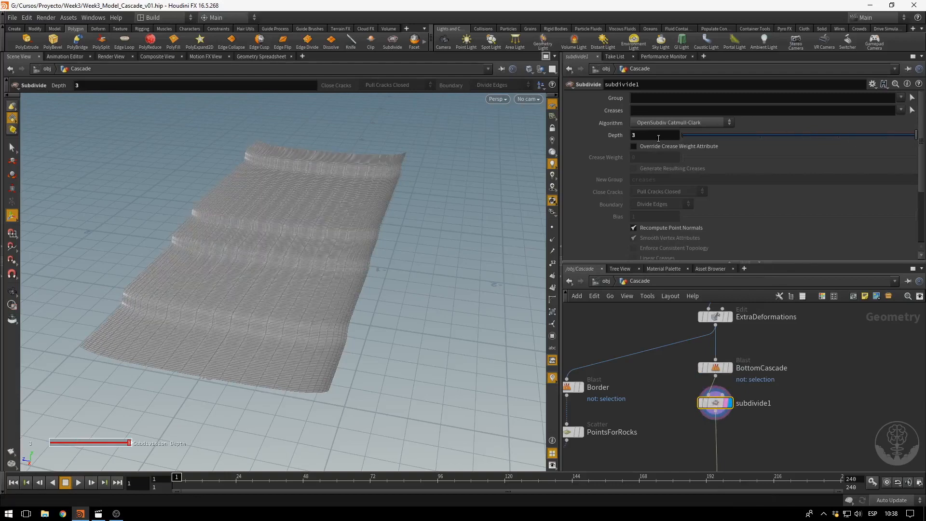
left_click(636, 135)
type("4")
key("Return")
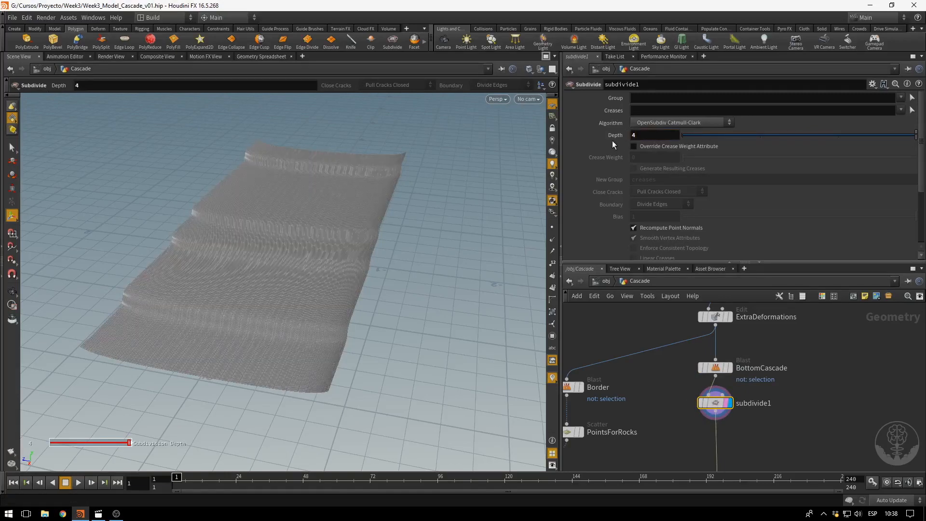
key("space")
left_click_drag(378, 315, 388, 341)
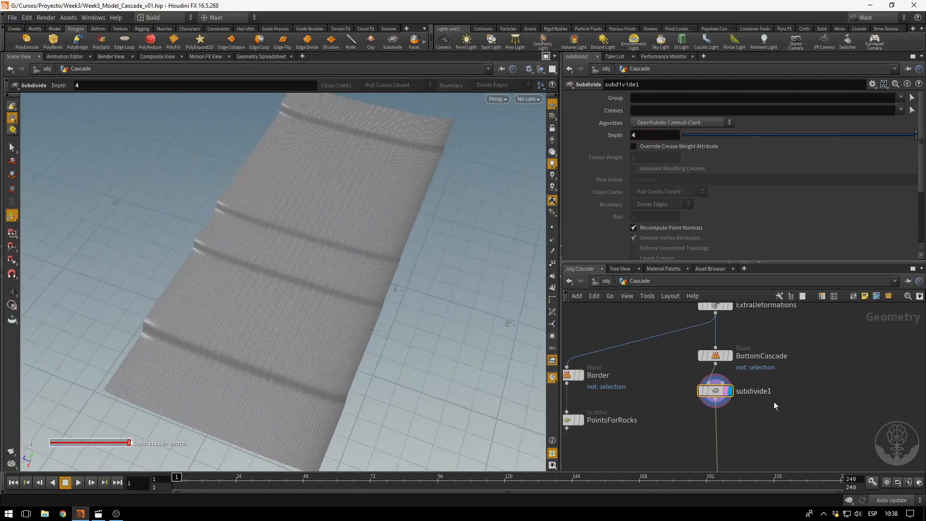
Rename the Subdivide node as AddDivisions.
double_click(740, 392)
type("Add")
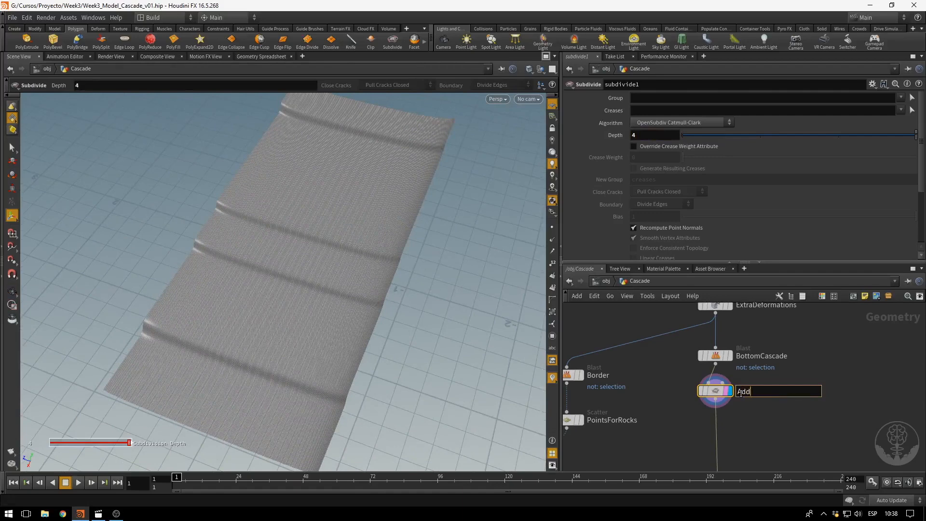
type("Divisions")
key("Return")
Insert a Paint node on the connection below AddDivisions, leaving a gap between the two nodes.
middle_click_drag(763, 415, 757, 389)
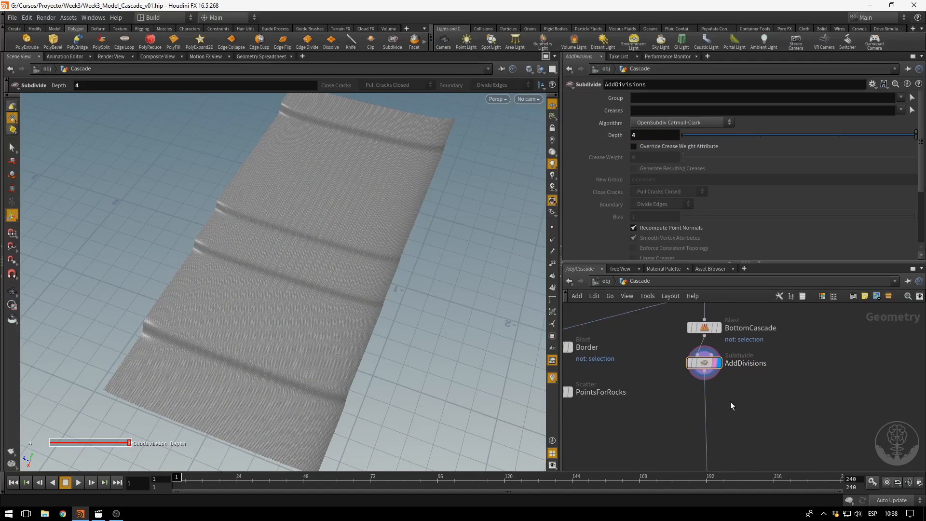
key("Tab")
type("paint")
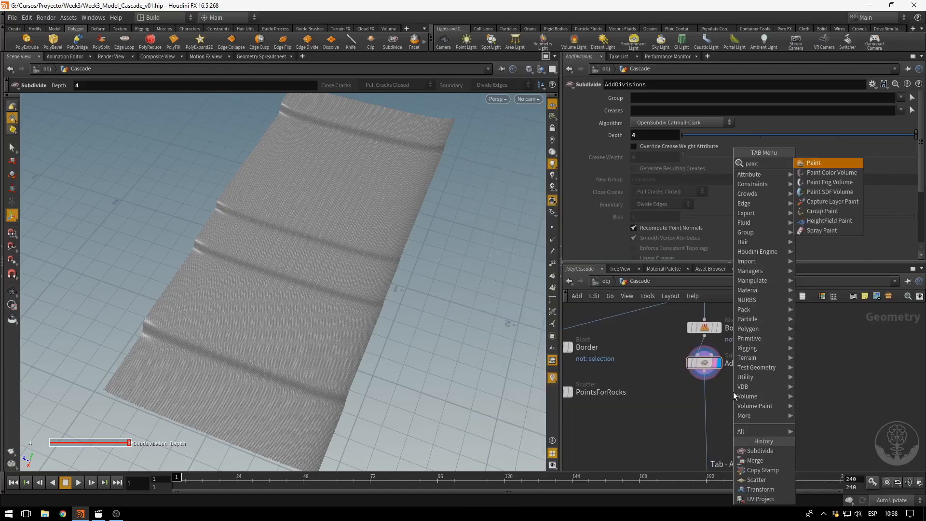
key("Return")
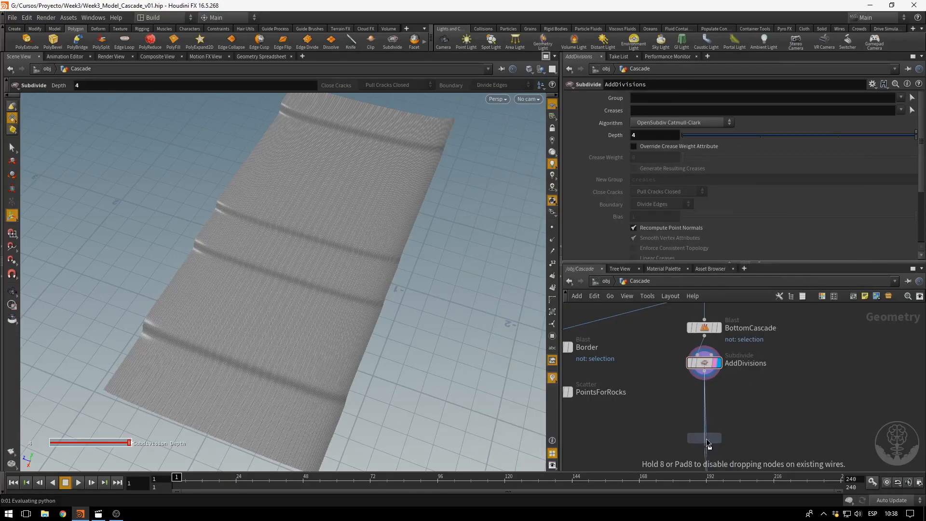
left_click(707, 441)
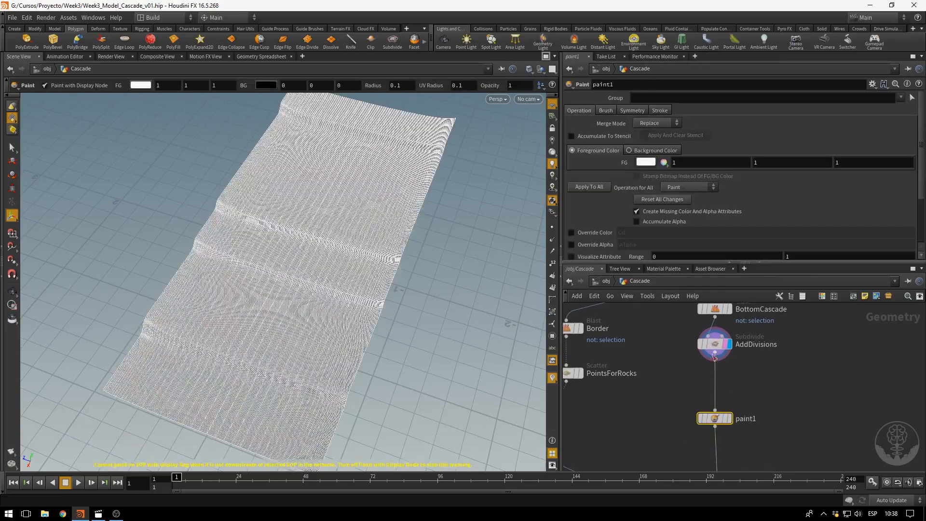
Insert a Color node between AddDivisions and the Paint node.
left_click(714, 345)
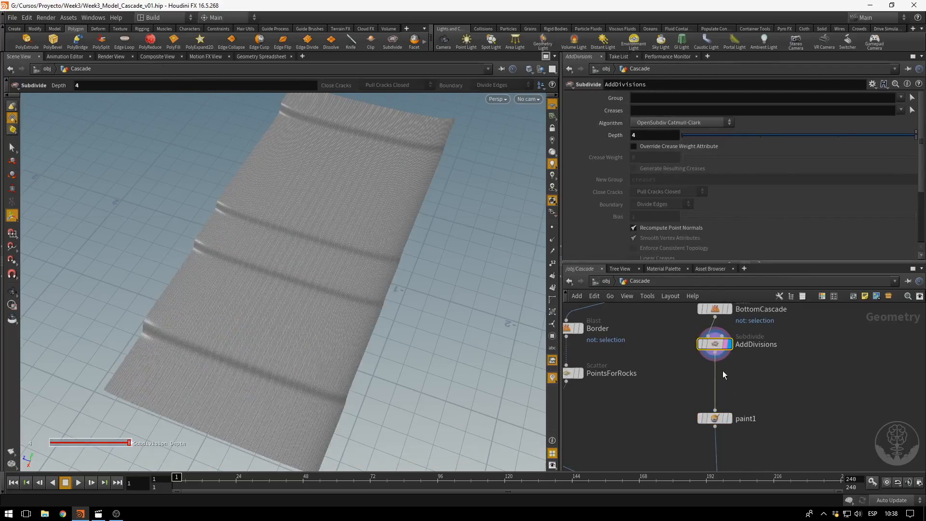
key("Tab")
type("color")
key("Return")
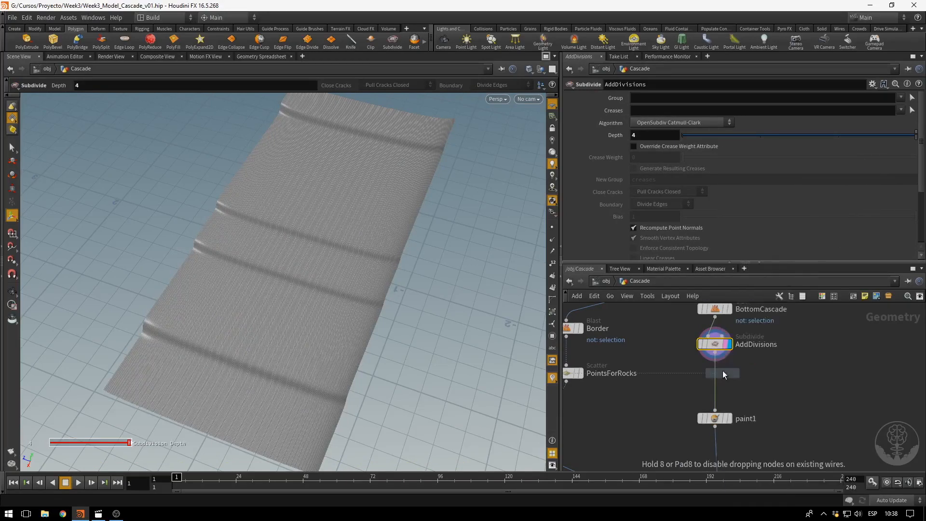
left_click(734, 391)
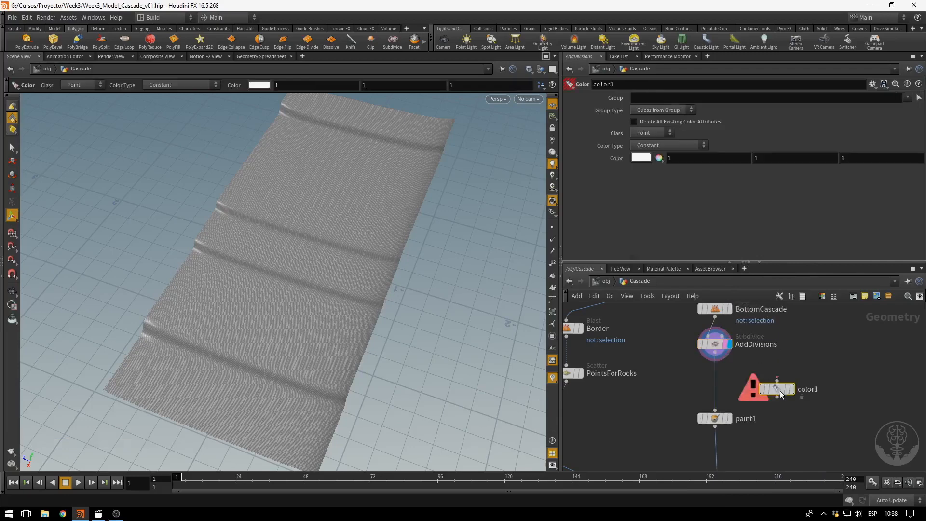
left_click_drag(734, 393, 717, 383)
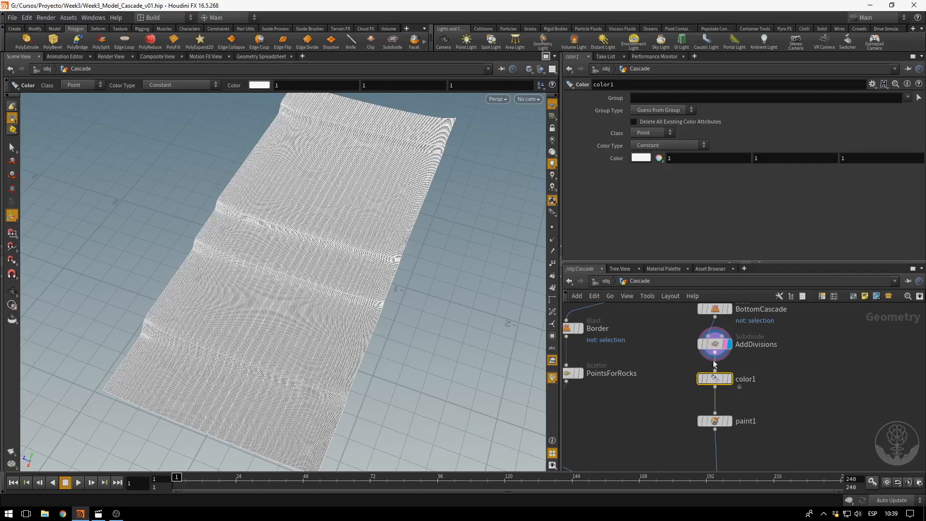
Check the Color node's color type, keep it constant white, and rename the node as AllWhite.
middle_click(718, 382)
left_click(650, 150)
left_click(648, 147)
middle_click_drag(776, 406, 771, 369)
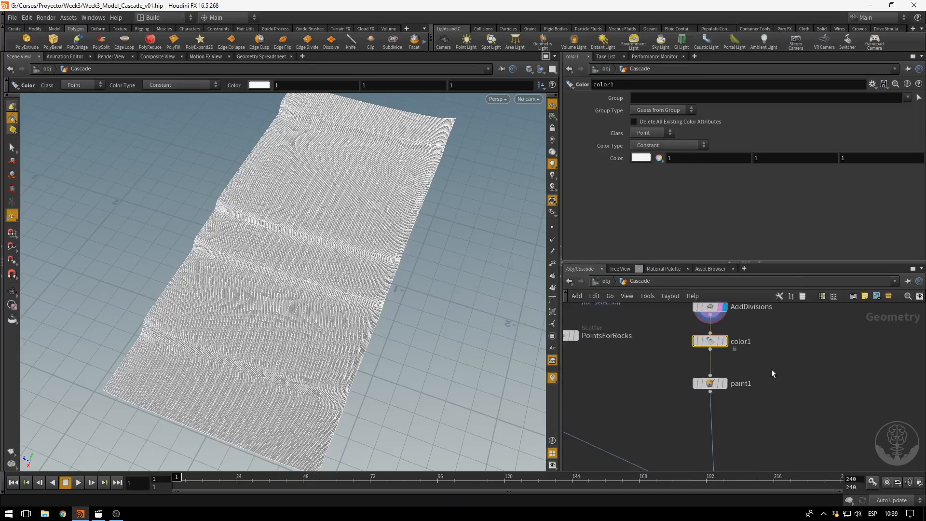
double_click(738, 339)
type("All")
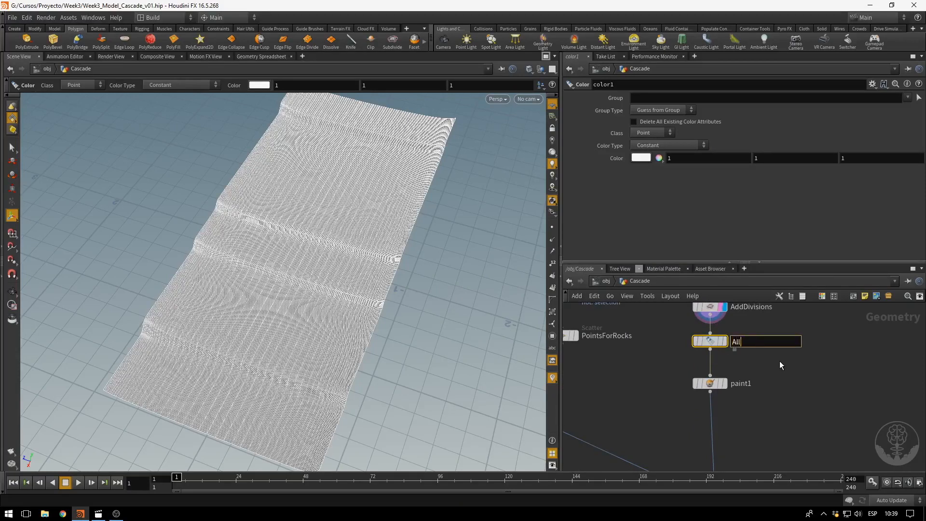
type("Whioteite")
key("Return")
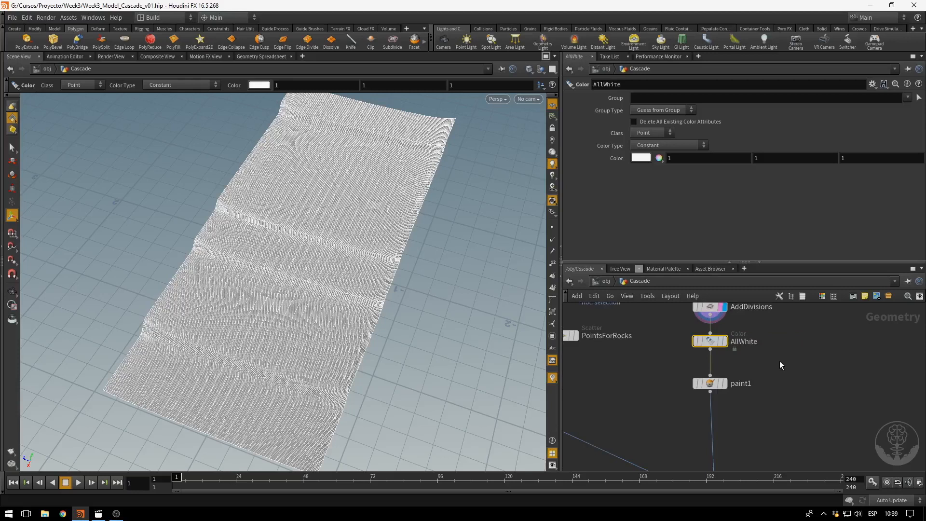
Rename the Paint node as PaintAreas.
left_click(704, 383)
double_click(751, 381)
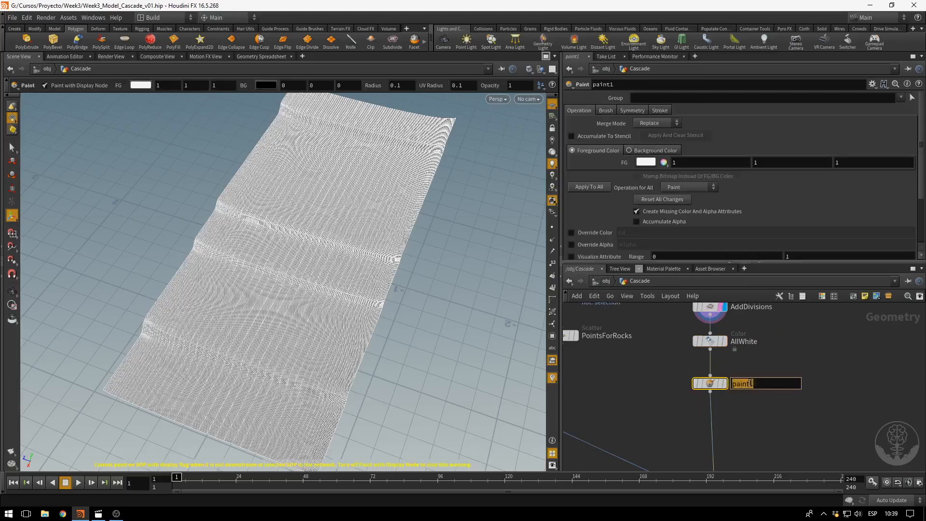
type("PaintAreas")
key("Return")
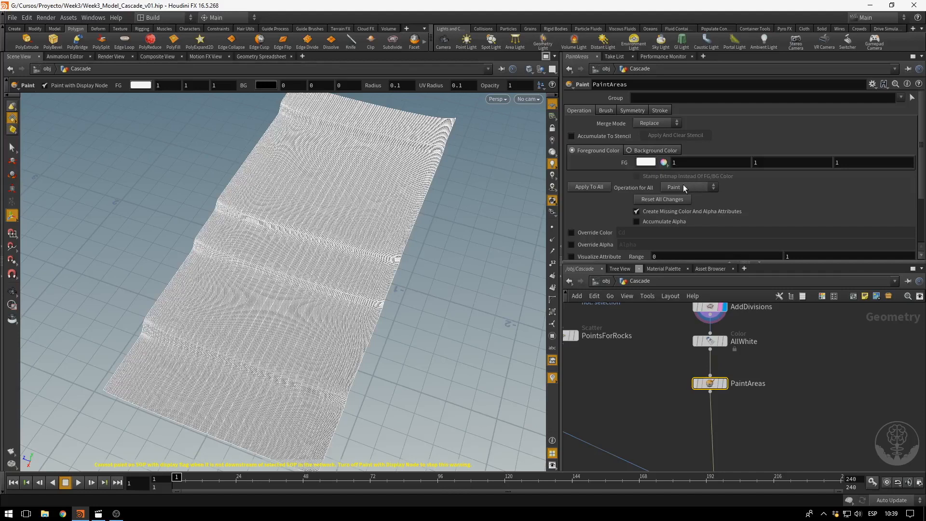
Set the PaintAreas foreground color to black (0, 0, 0).
left_click(650, 165)
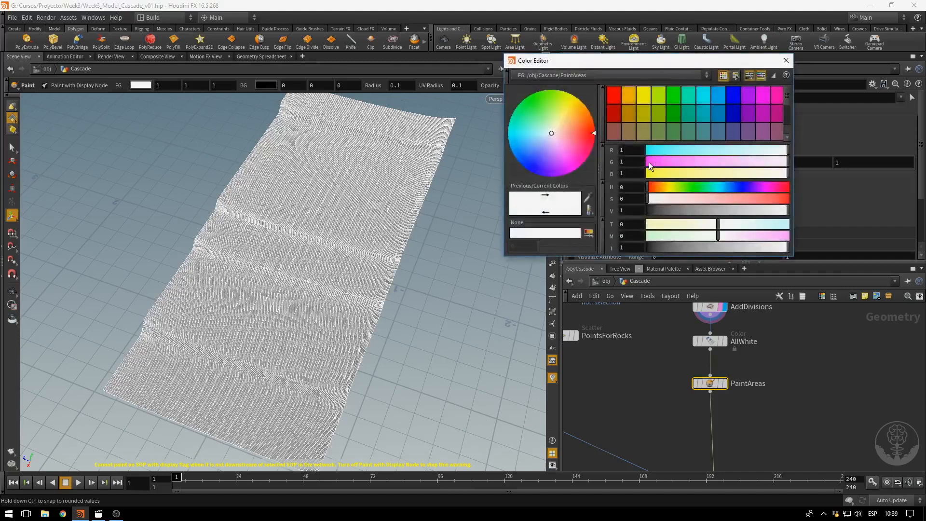
left_click_drag(651, 210, 607, 213)
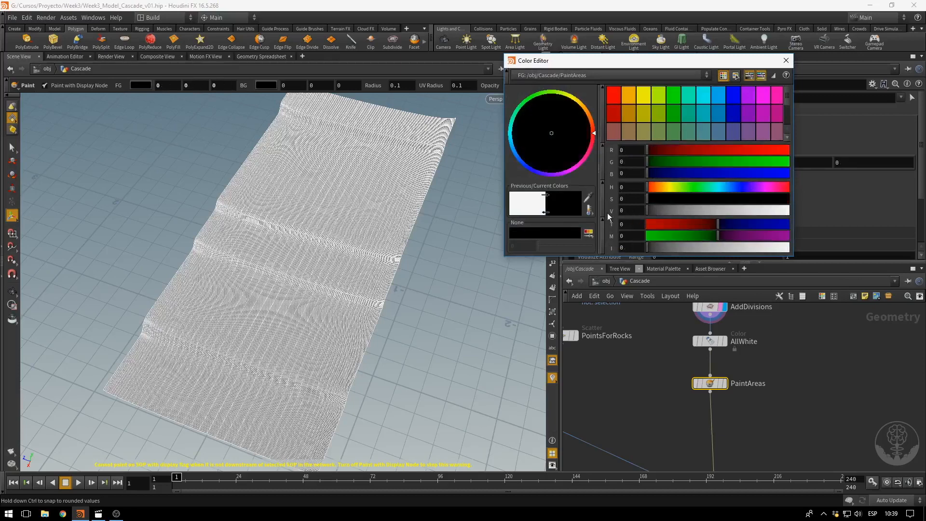
left_click(784, 61)
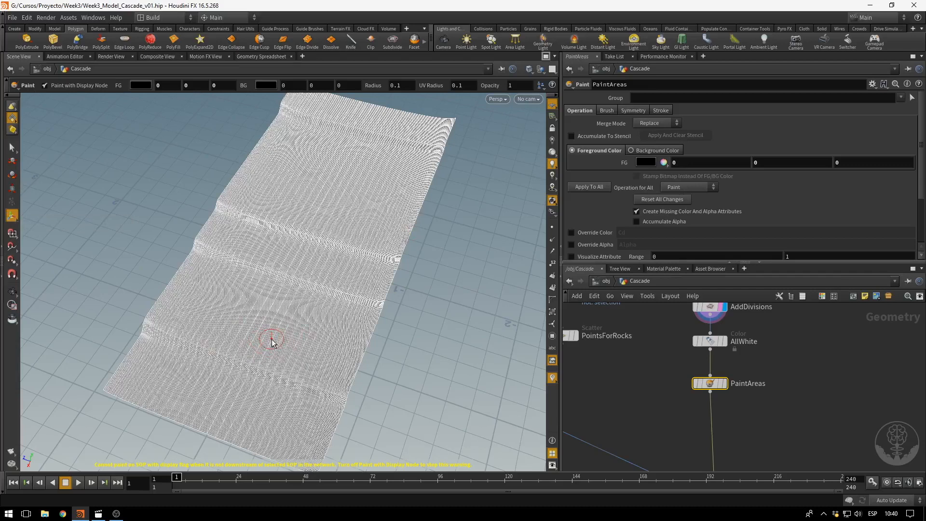
Reduce the brush radius to about 0.095, paint a black streak near the surface's lower end, and display the PaintAreas node.
mouse_move(261, 326)
left_mouse_down("shift")
mouse_move(349, 344)
mouse_move(283, 335)
mouse_move(331, 340)
mouse_move(296, 335)
mouse_move(289, 356)
mouse_move(264, 355)
mouse_move(289, 369)
left_mouse_up("shift")
left_click_drag(290, 438, 199, 386)
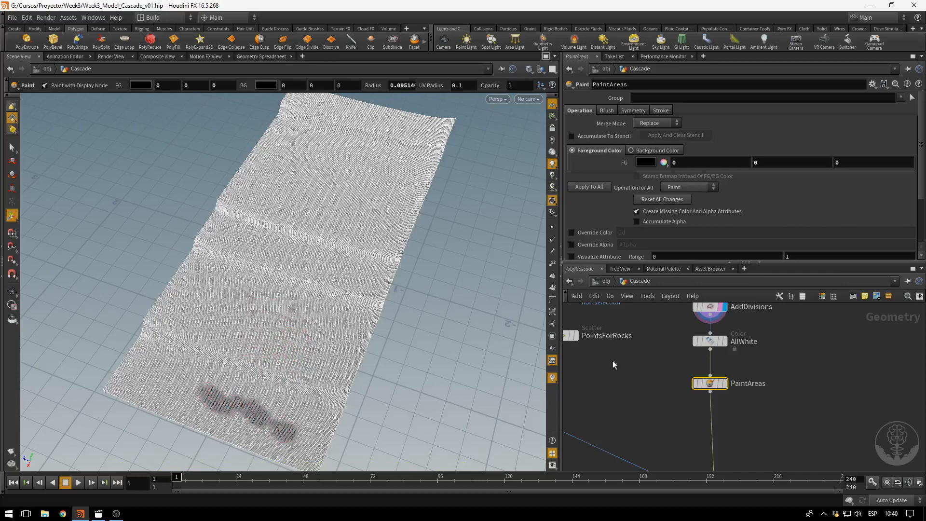
left_click(723, 383)
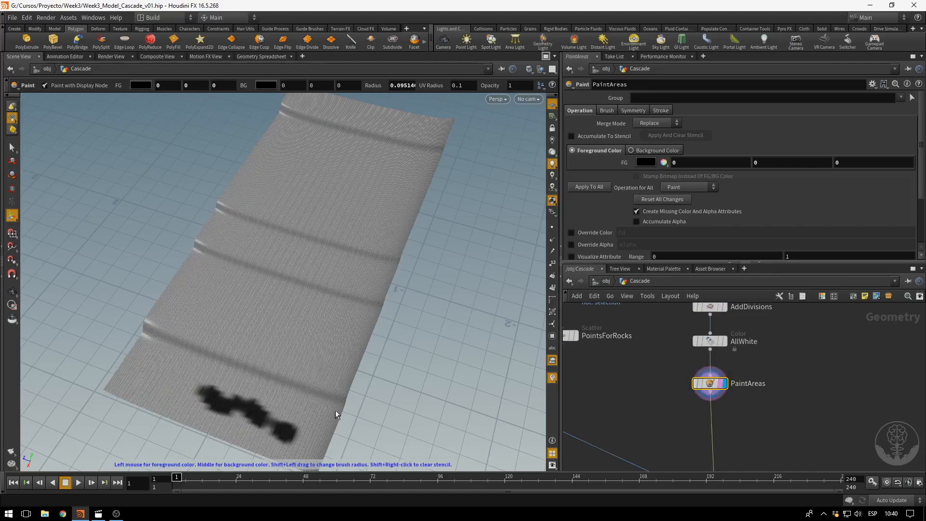
Paint irregular black patches scattered along the whole stepped surface, both near its edges and across its middle.
left_click_drag(153, 355, 218, 348)
left_click_drag(303, 368, 292, 358)
left_click_drag(334, 321, 303, 314)
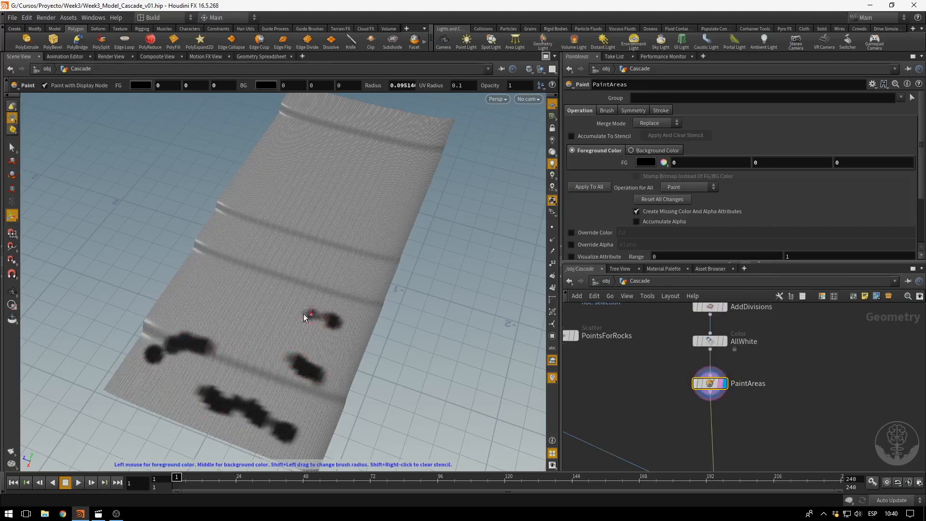
left_click(213, 278)
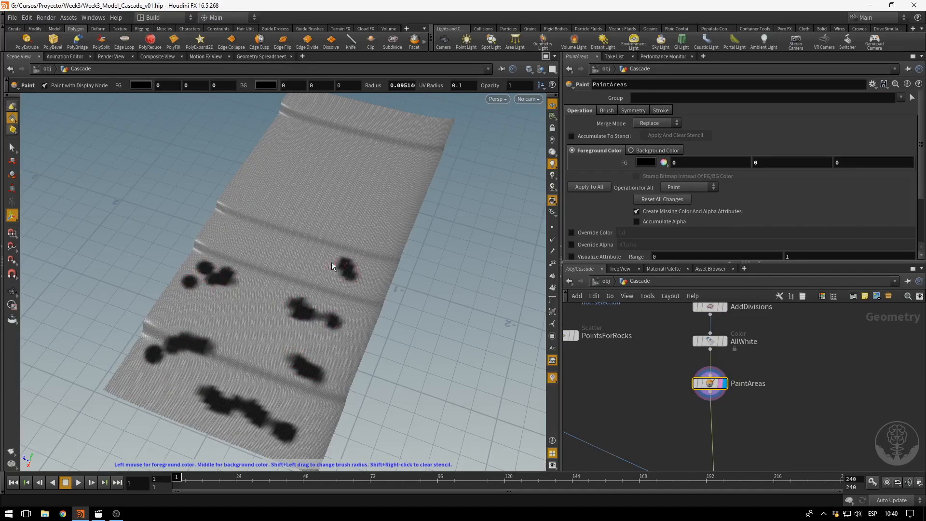
left_click_drag(270, 257, 238, 251)
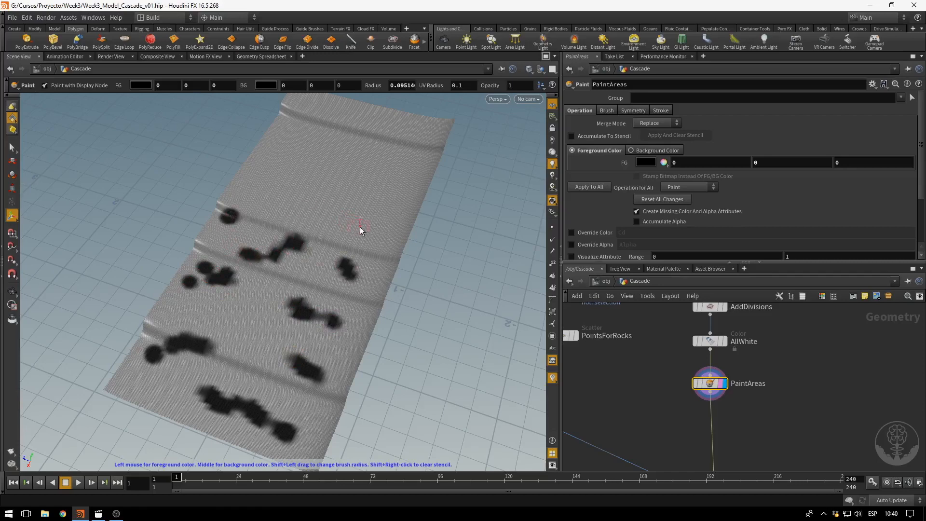
middle_click_drag(393, 220, 380, 279, "alt")
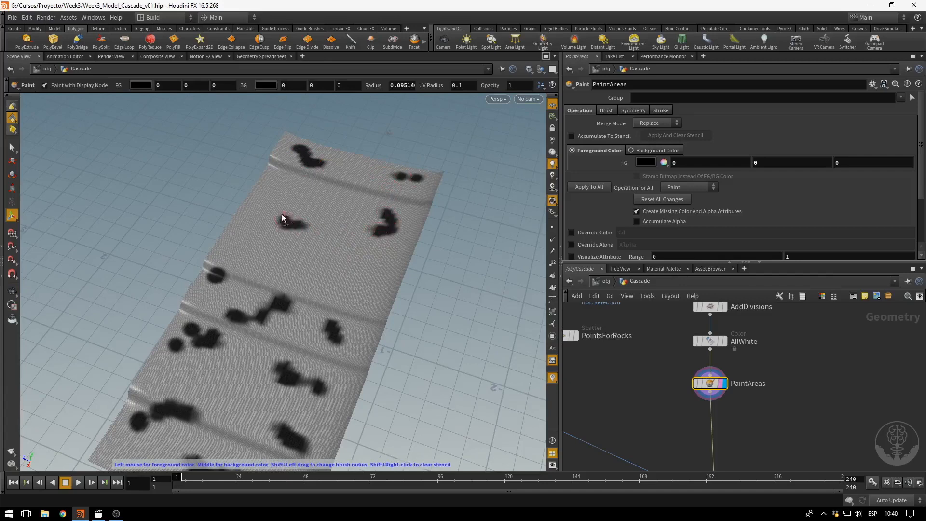
left_click_drag(269, 185, 248, 214)
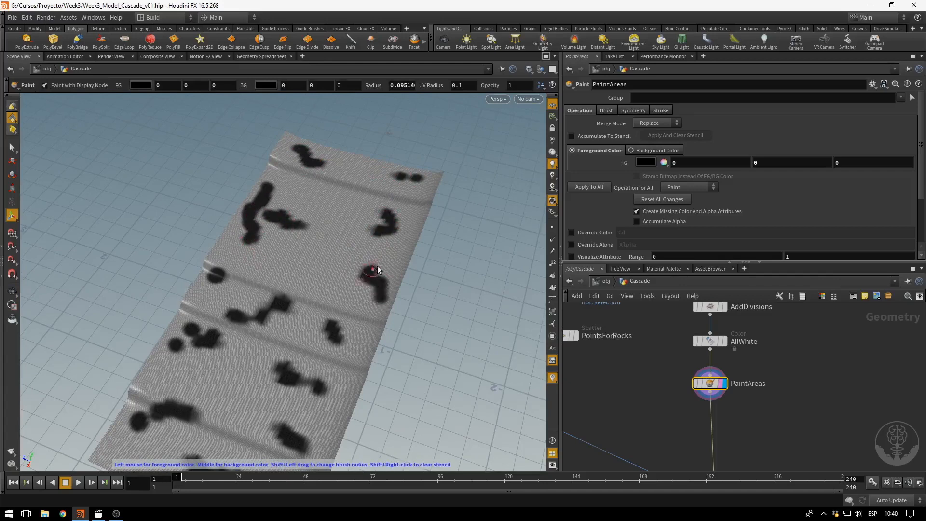
left_click_drag(378, 270, 382, 253)
mouse_move(337, 287)
left_mouse_down()
mouse_move(268, 254)
mouse_move(280, 250)
left_mouse_up()
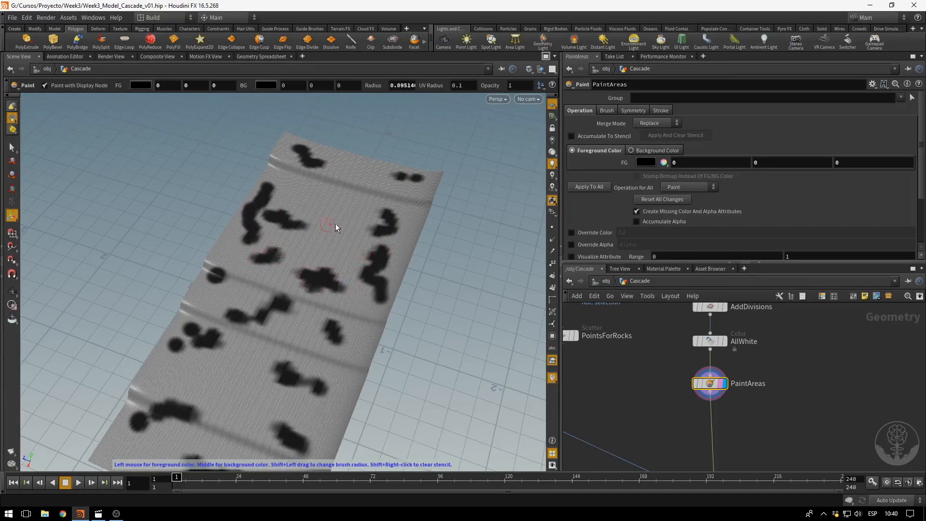
left_click_drag(328, 213, 309, 198)
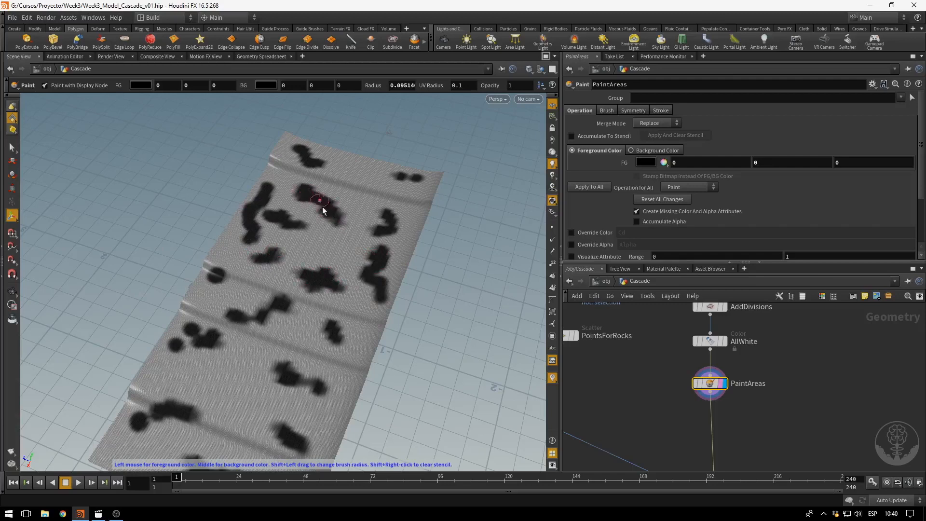
middle_click_drag(248, 377, 276, 319, "alt")
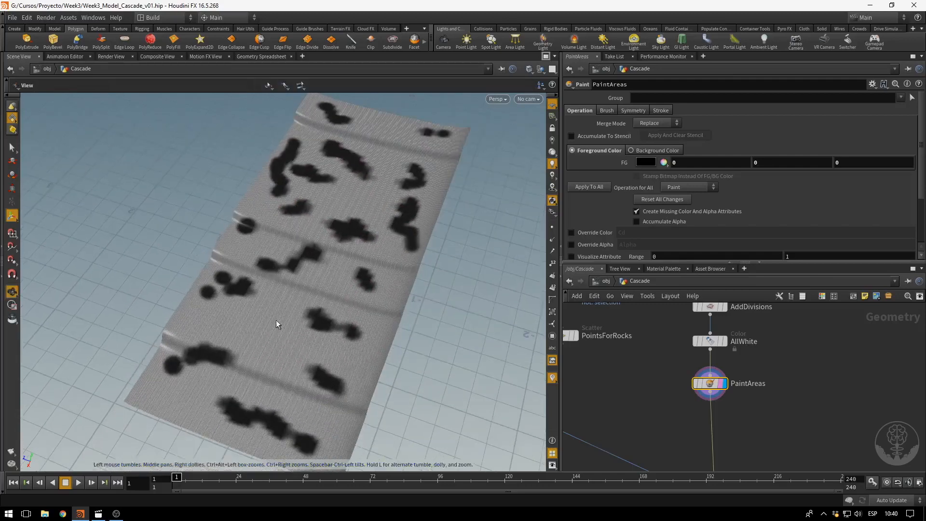
key("Return")
left_click_drag(276, 320, 291, 326)
left_click(293, 355)
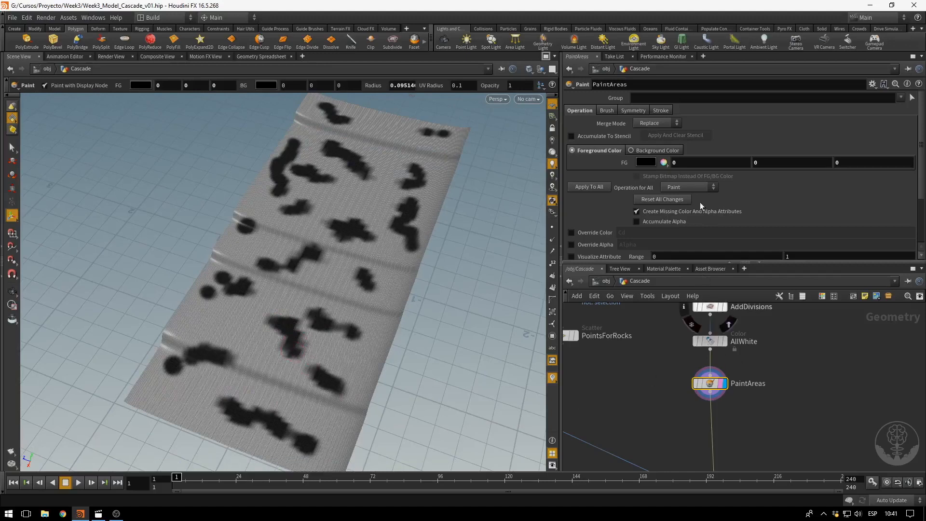
Try to erase part of a black patch near the surface's edge with the Erase Changes operation.
left_click(675, 188)
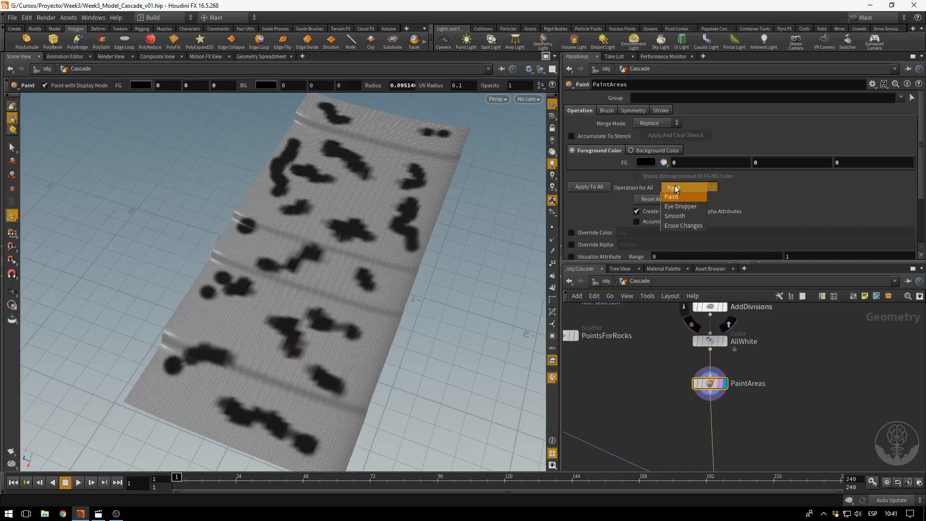
left_click(681, 226)
left_click(410, 244)
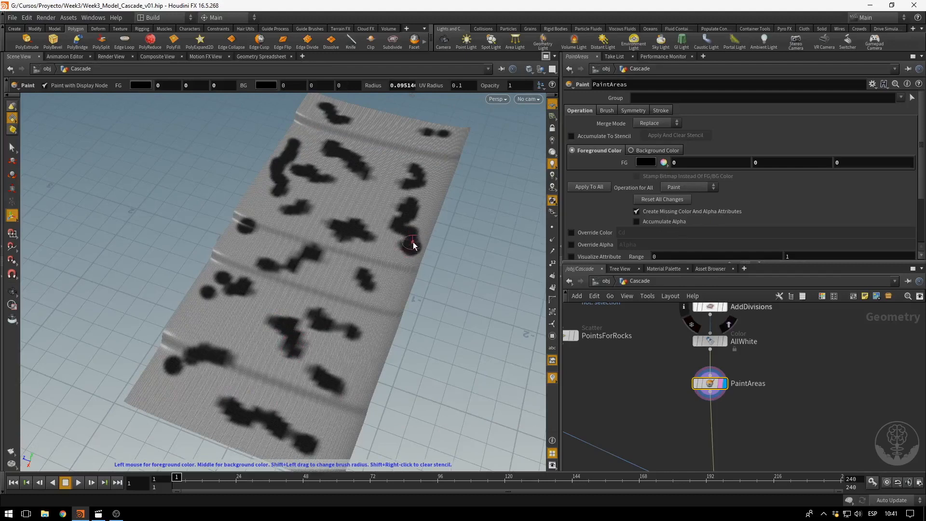
Set the PaintAreas foreground color to white (1, 1, 1) and paint over the borders of the black patches to thin them.
left_click(647, 164)
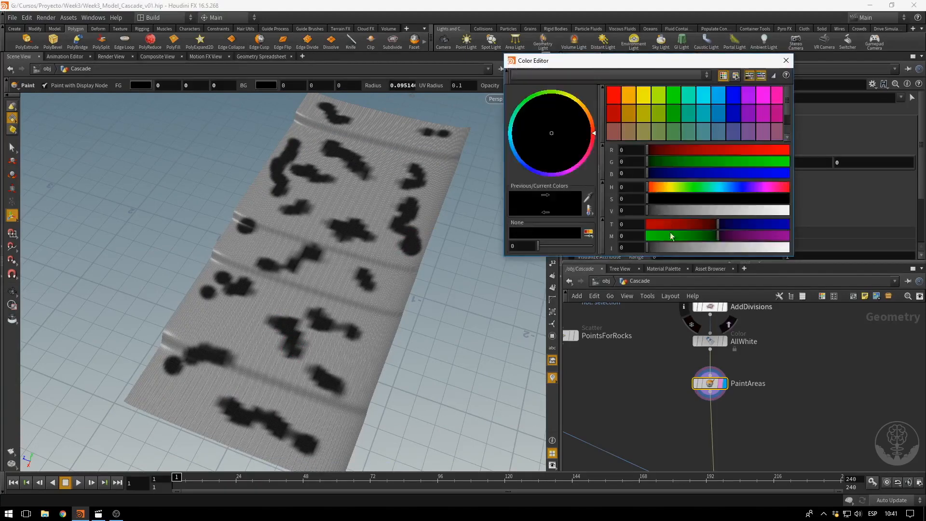
left_click_drag(710, 247, 791, 241)
left_click(786, 61)
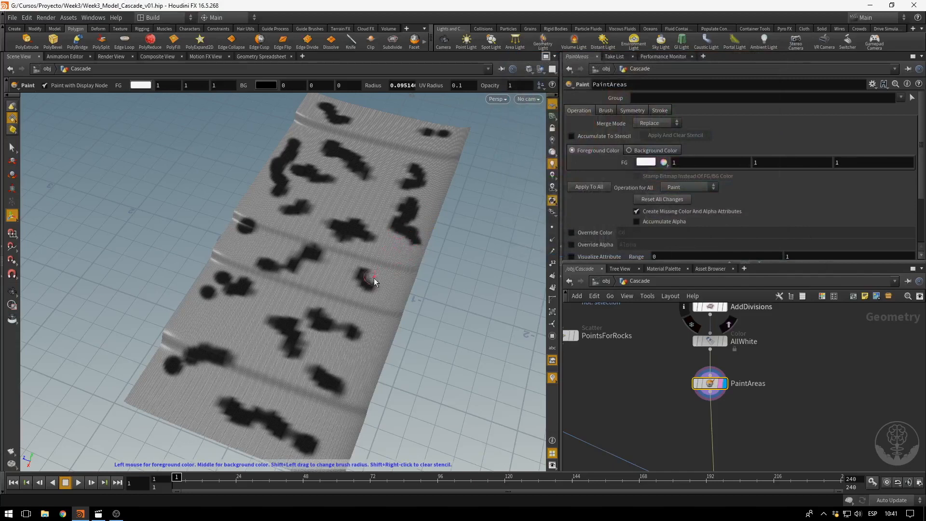
left_click_drag(381, 289, 394, 227)
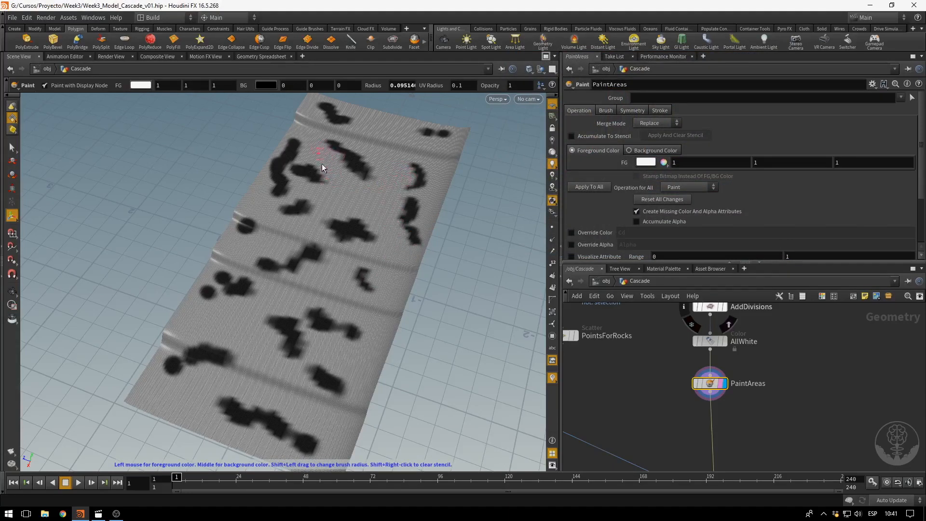
left_click_drag(244, 250, 247, 234)
mouse_move(272, 330)
left_mouse_down()
mouse_move(276, 347)
mouse_move(254, 355)
mouse_move(210, 340)
left_mouse_up()
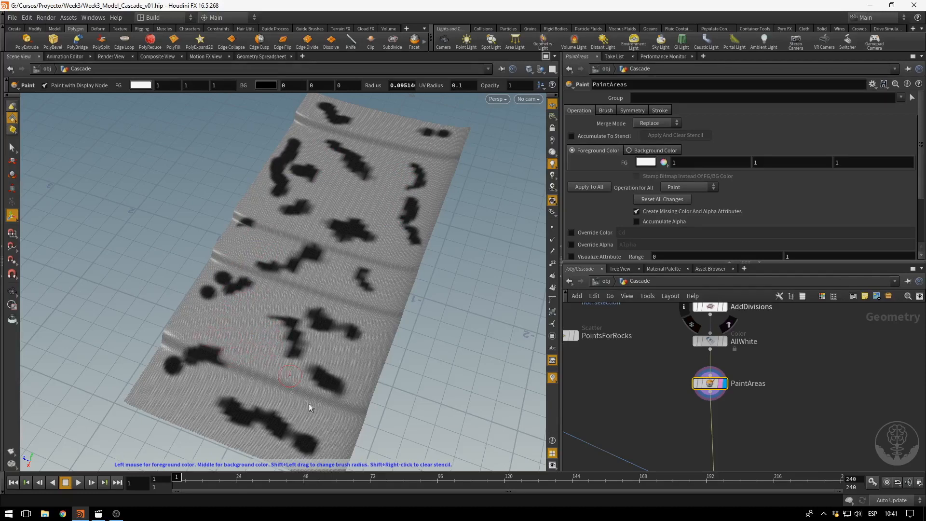
mouse_move(316, 429)
left_mouse_down()
mouse_move(320, 441)
mouse_move(296, 412)
left_mouse_up()
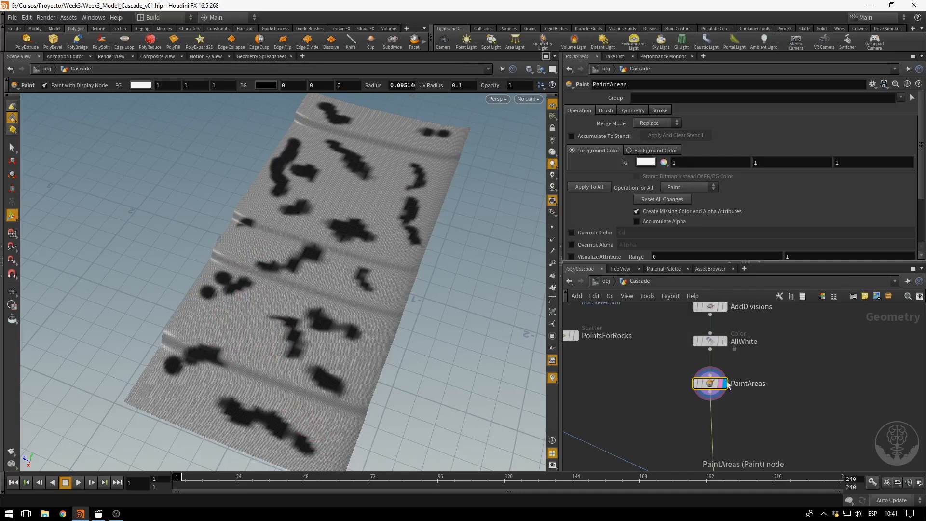
Insert a Delete node directly after PaintAreas and rename it as DeleteWhite.
mouse_move(713, 384)
middle_click_drag(826, 428, 826, 393)
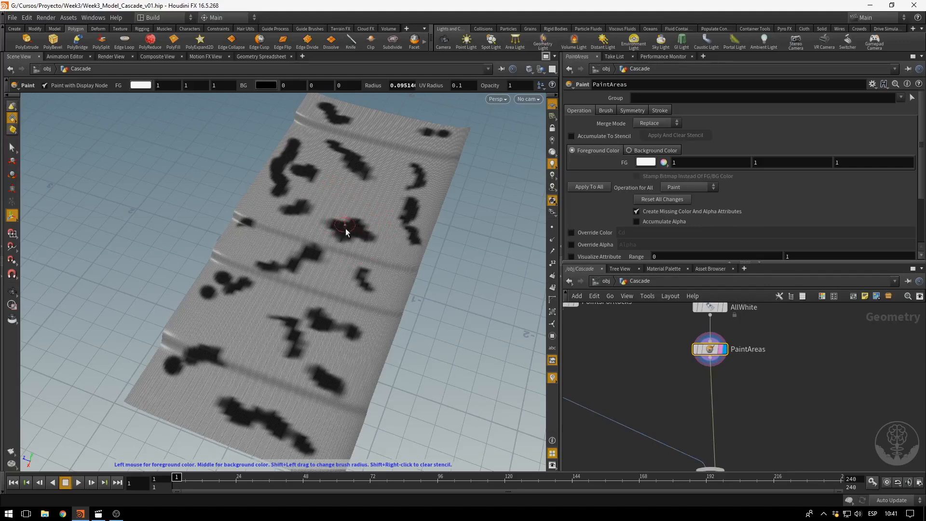
key("Tab")
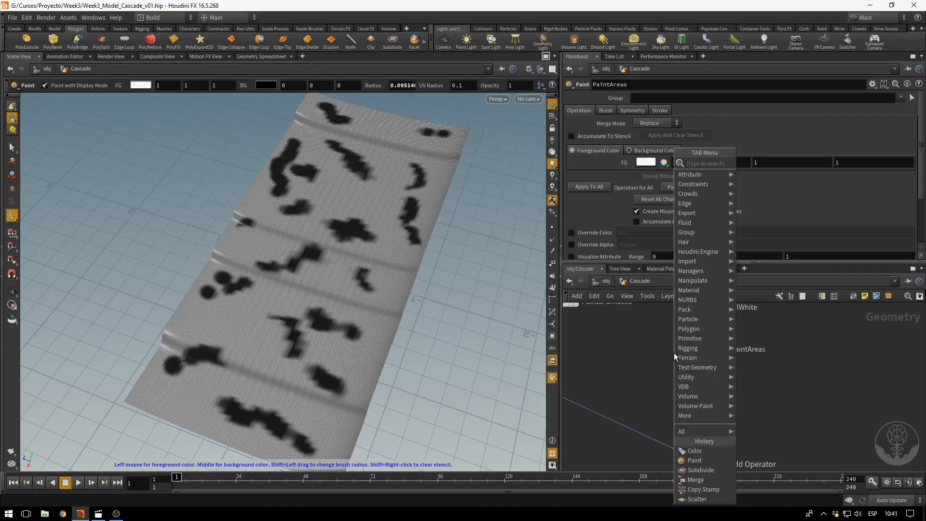
type("blur")
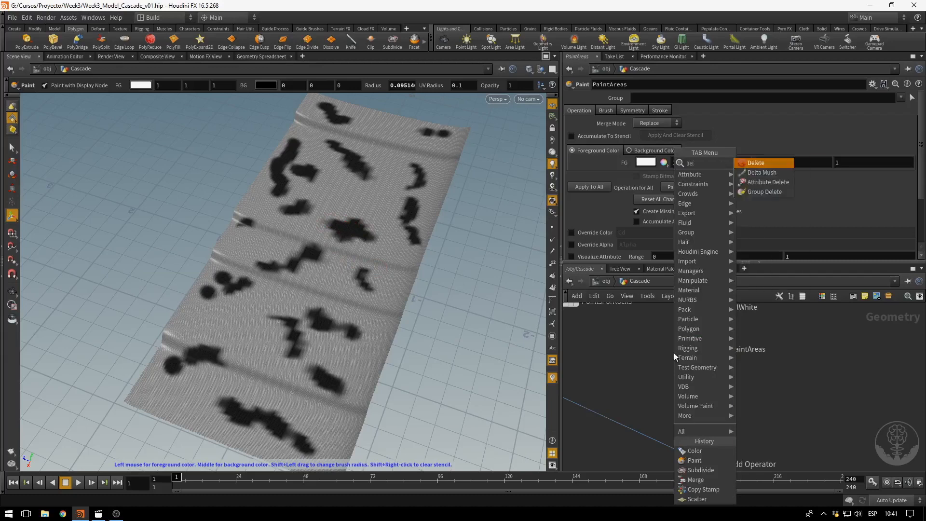
key("Return")
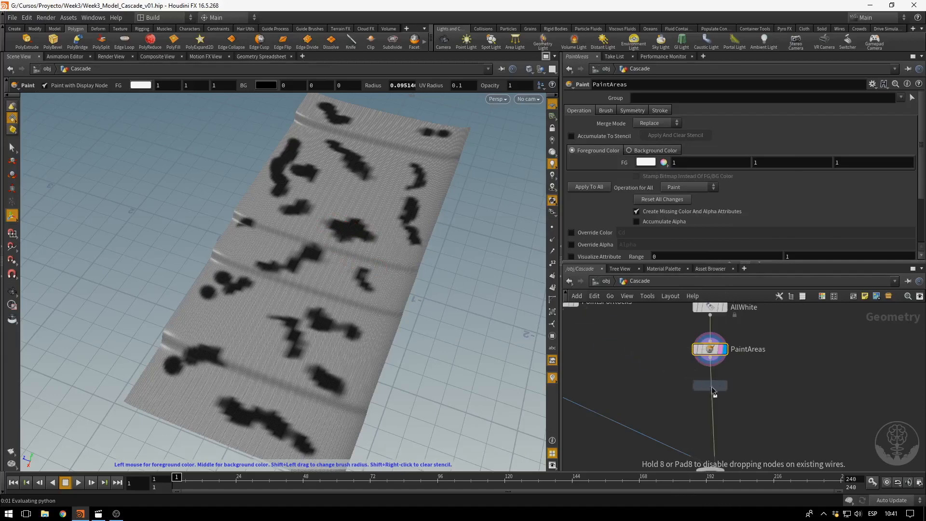
left_click(712, 387)
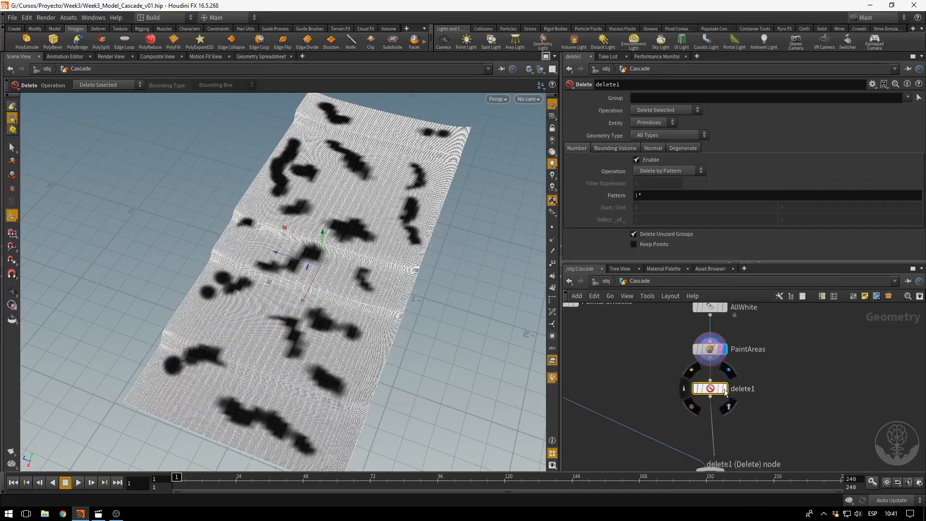
double_click(746, 387)
type("Dele")
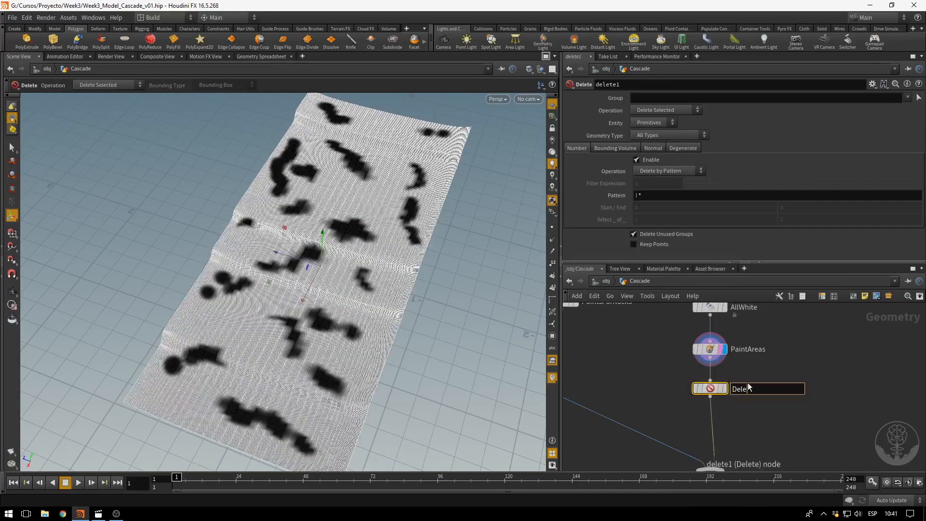
type("teWhite")
key("Return")
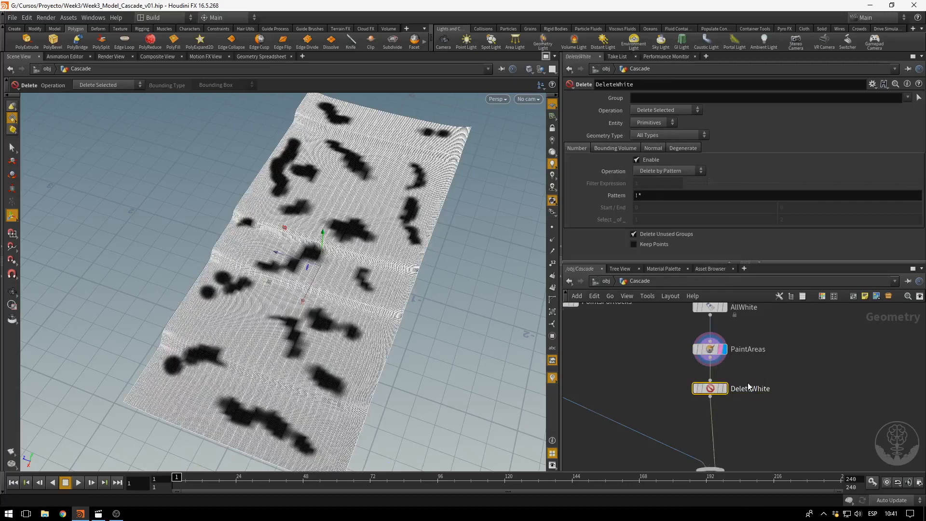
Set DeleteWhite to Delete by Expression on Points, and check the attributes in the PaintAreas node information.
left_click(670, 172)
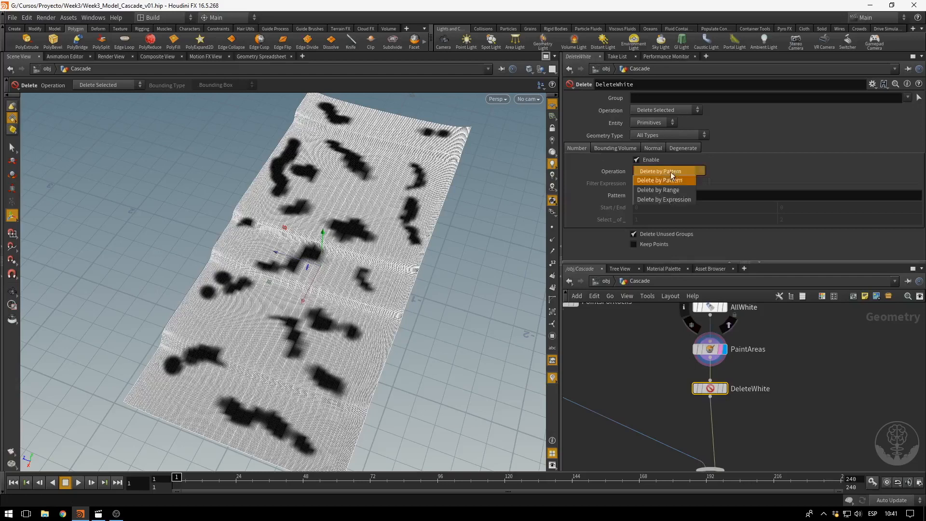
left_click(655, 200)
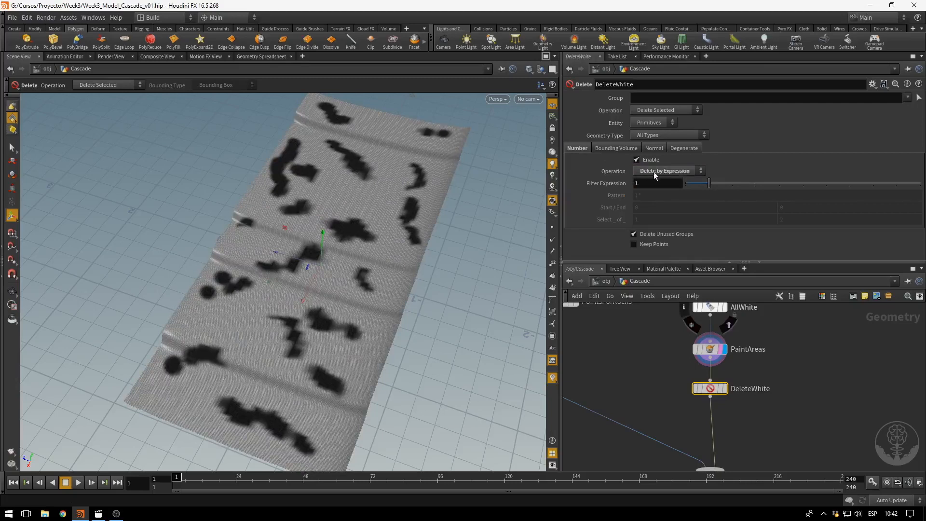
left_click(653, 124)
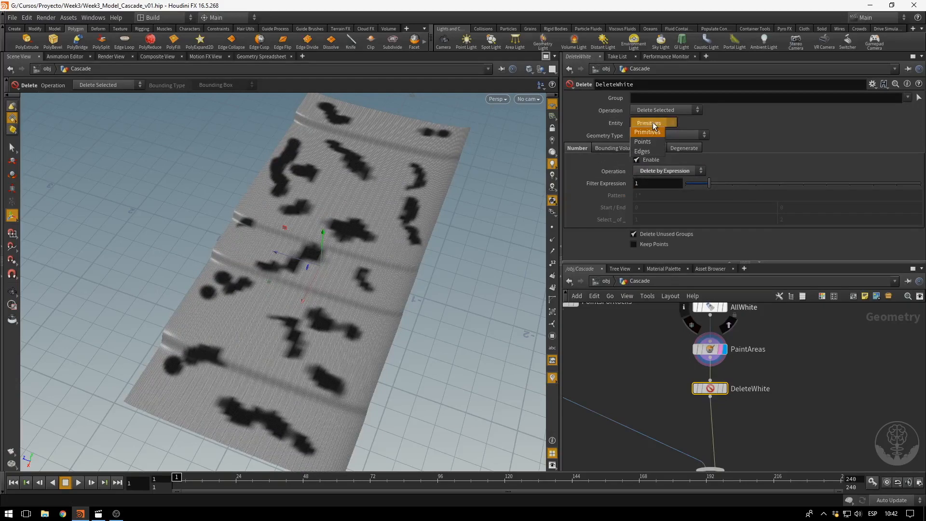
left_click(653, 130)
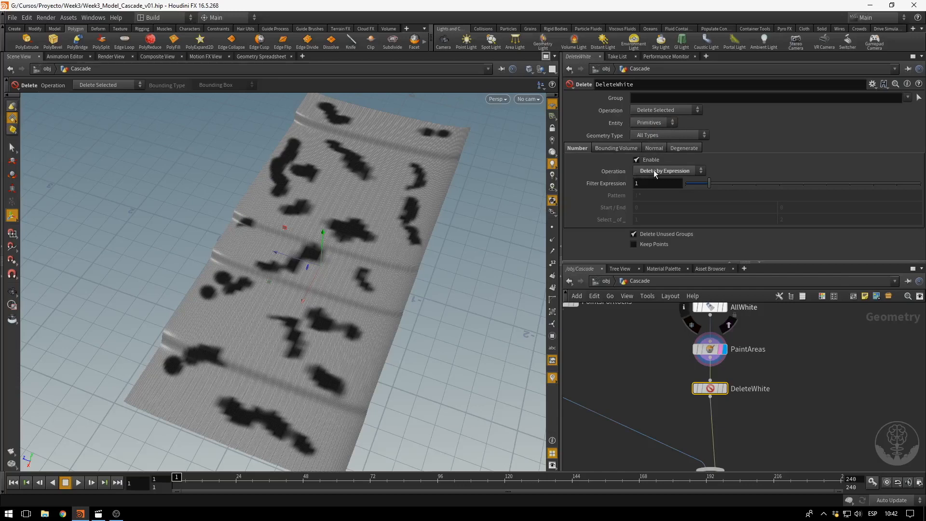
left_click(645, 123)
left_click(646, 135)
middle_click(690, 354)
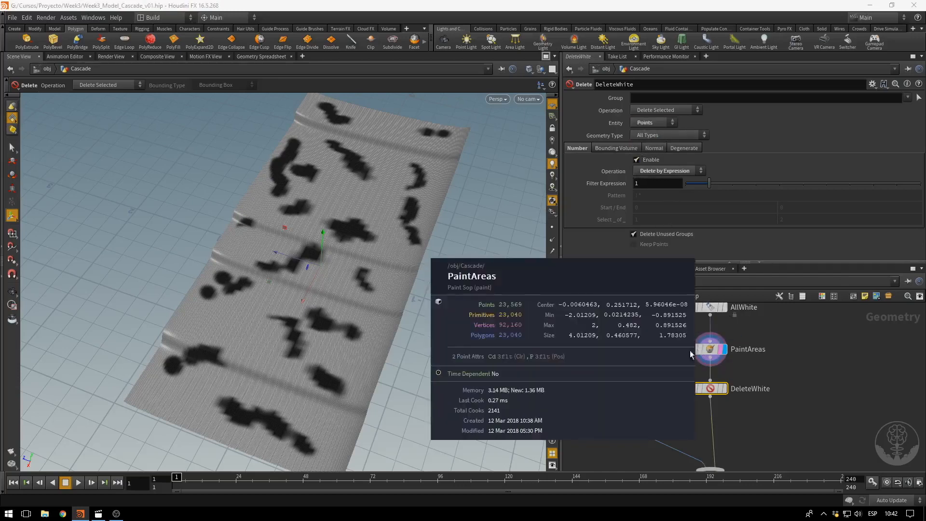
mouse_move(690, 351)
middle_mouse_down()
mouse_move(456, 360)
mouse_move(467, 355)
middle_mouse_up()
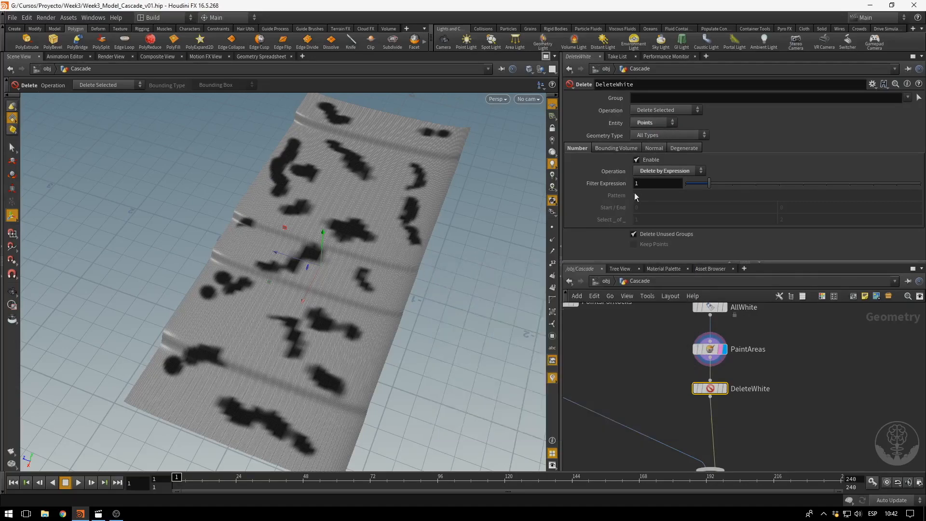
Set DeleteWhite's filter expression to $CR>0.5 and display the DeleteWhite node's output.
left_click(657, 185)
type("$")
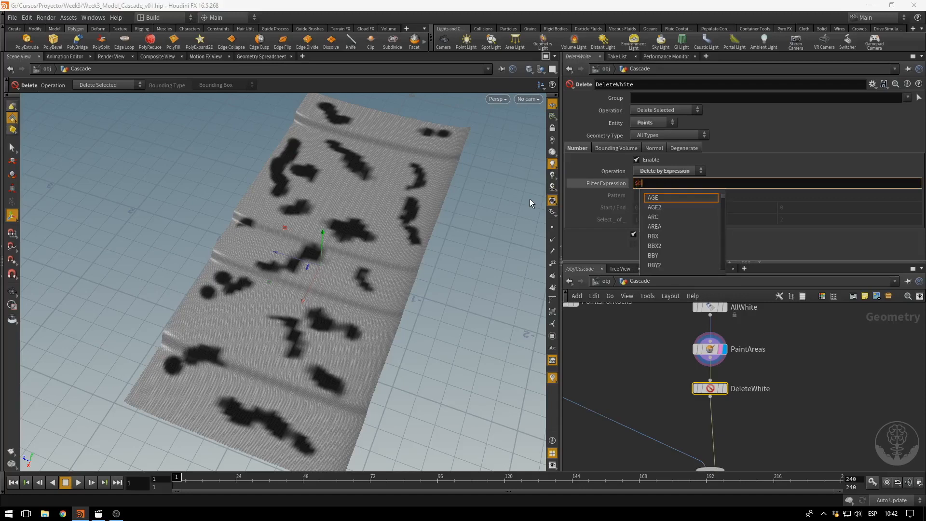
type("C")
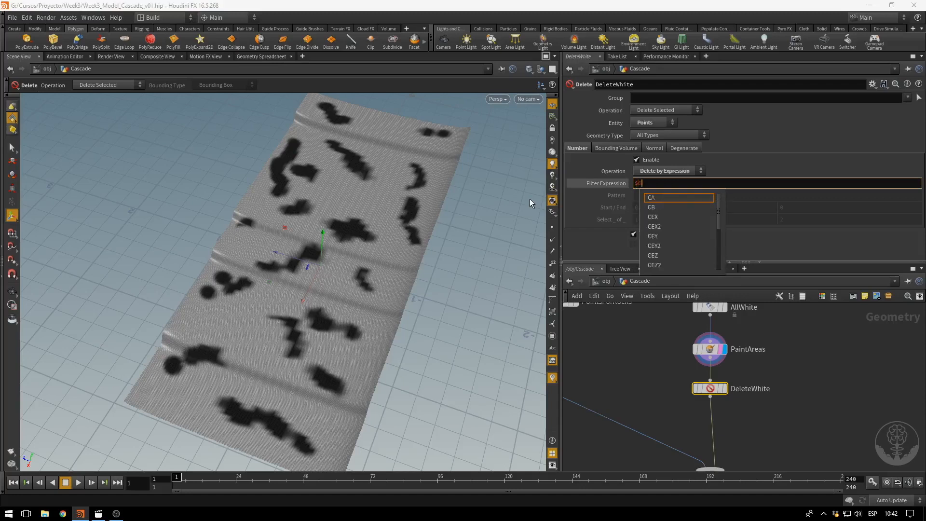
type("R")
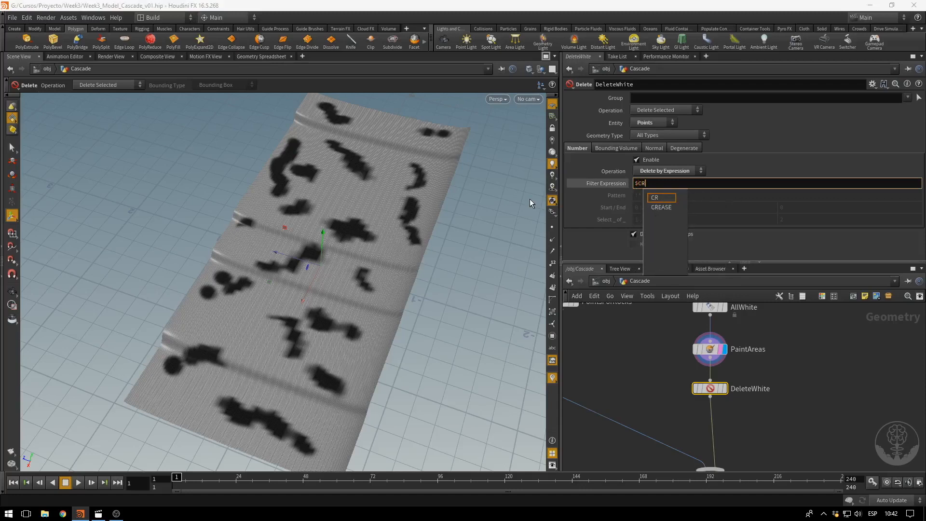
key("BackSpace")
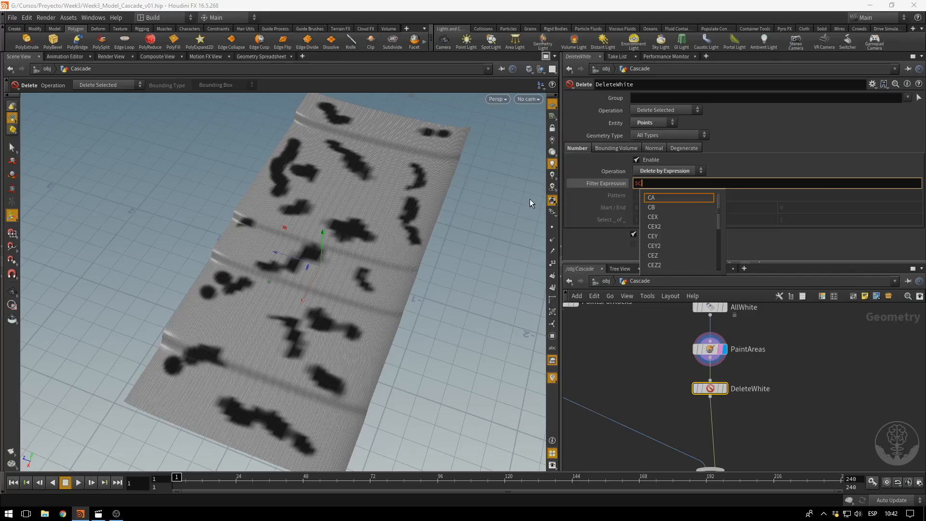
type("R")
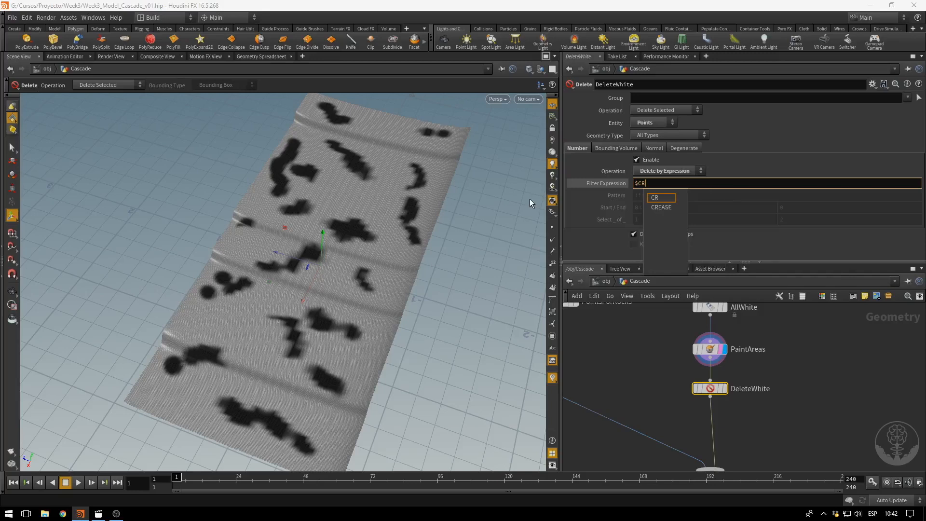
type(">0.5")
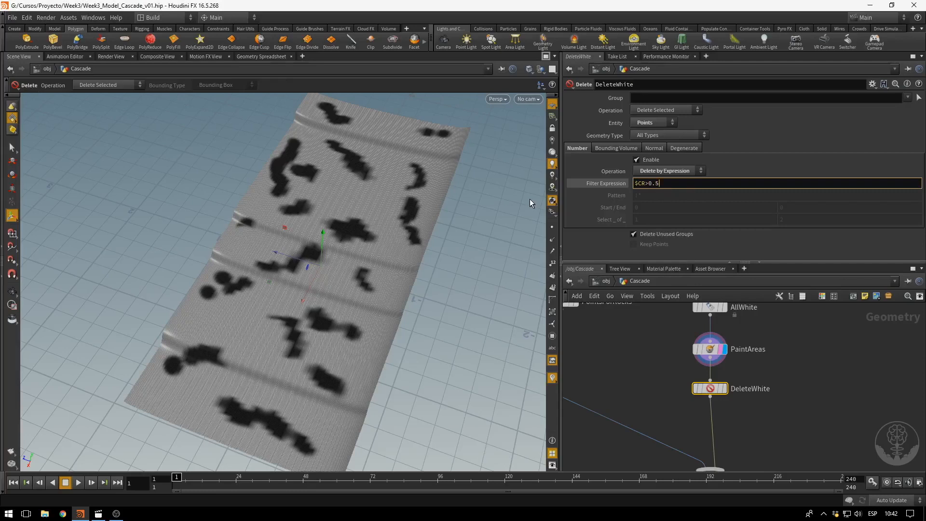
key("Return")
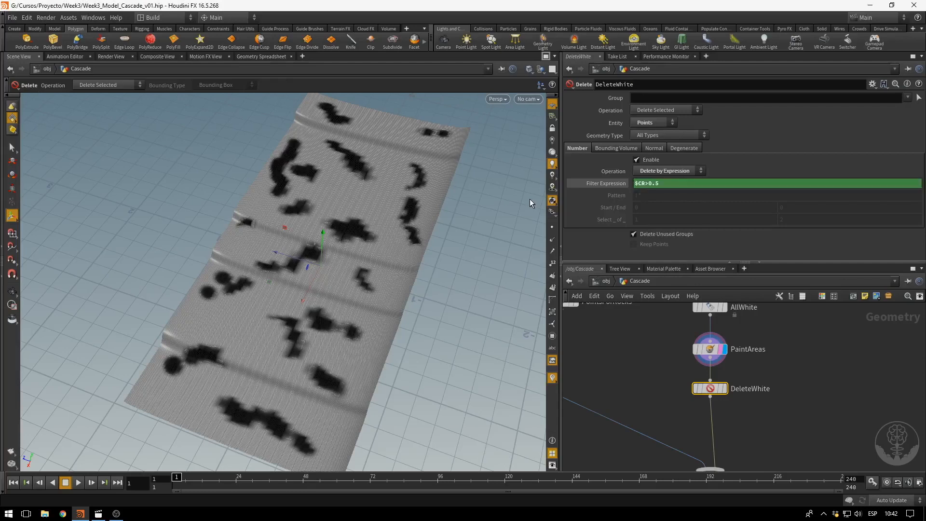
left_click(724, 389)
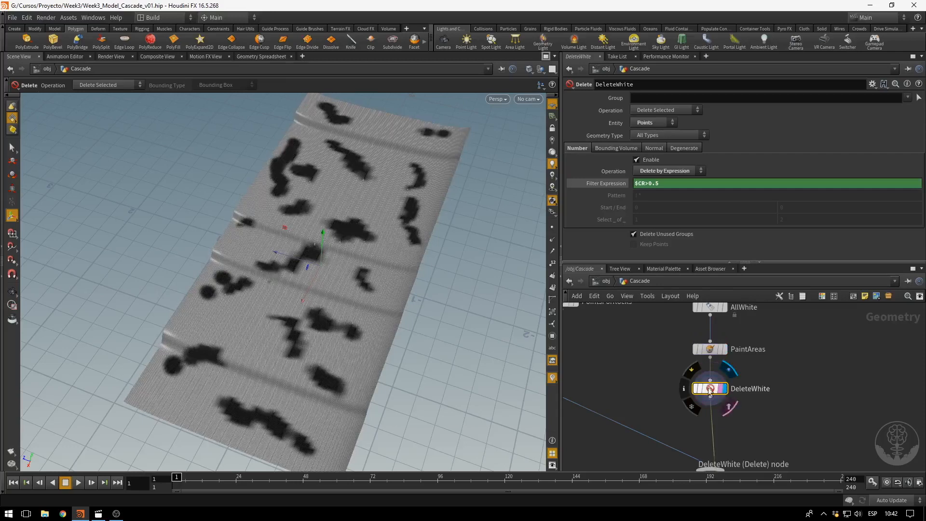
Try the thresholds 0.1 and 1 in DeleteWhite's $CR filter expression.
mouse_move(704, 389)
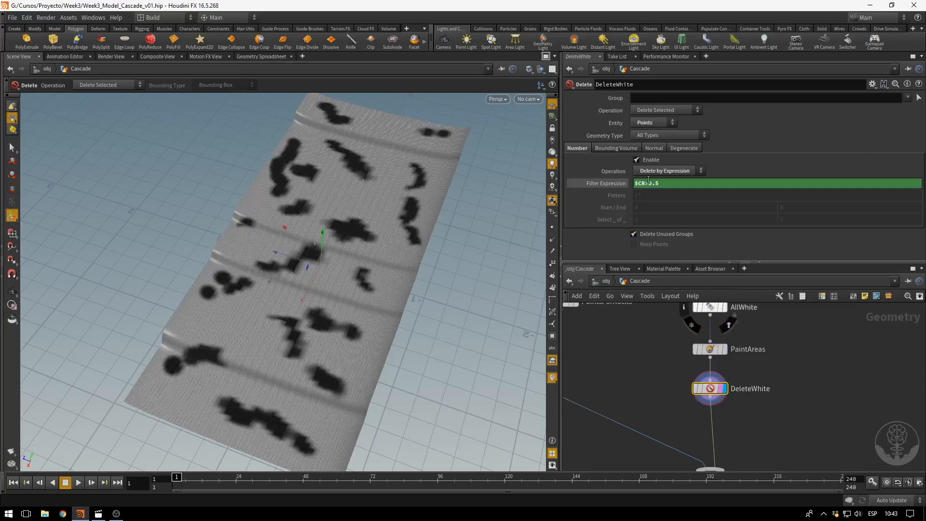
left_click_drag(655, 184, 663, 184)
type("1")
key("Return")
left_click(665, 185)
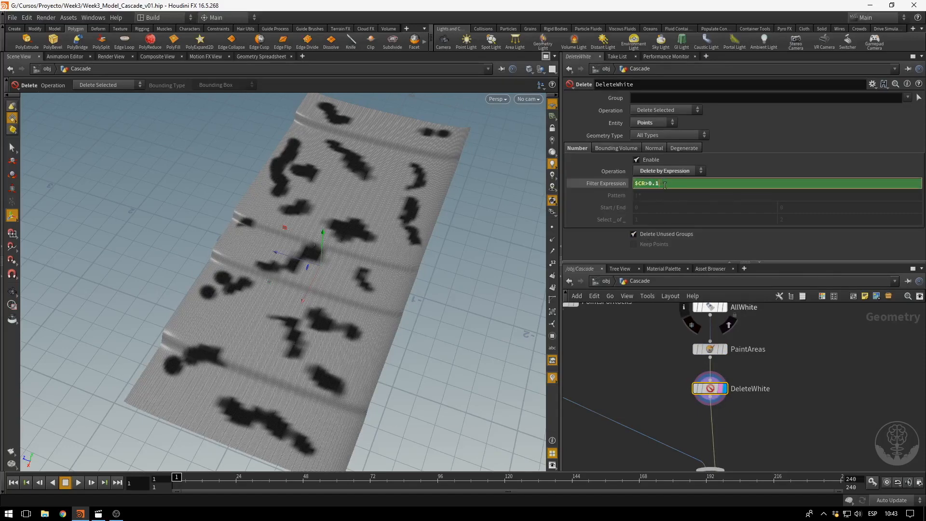
key("Return")
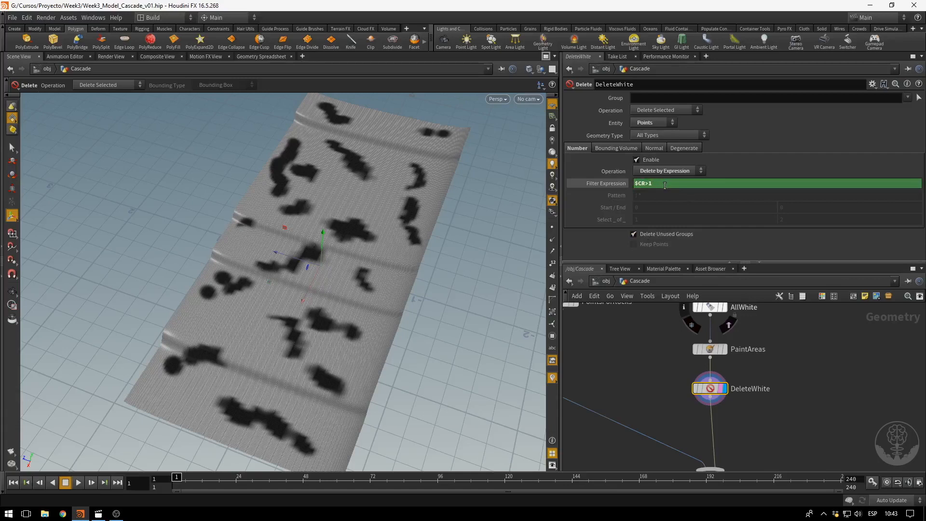
Switch DeleteWhite's entity to Primitives and set its filter expression to $CR>0.25.
left_click(635, 124)
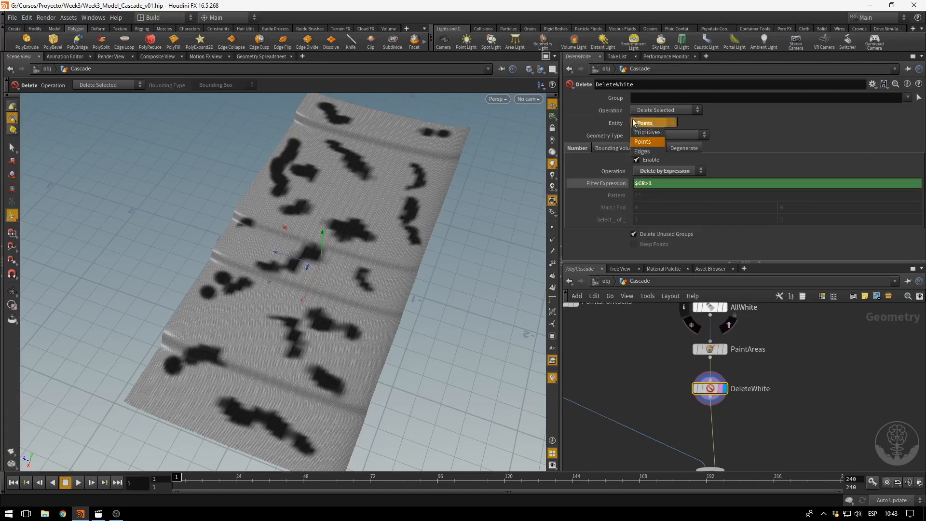
left_click(642, 132)
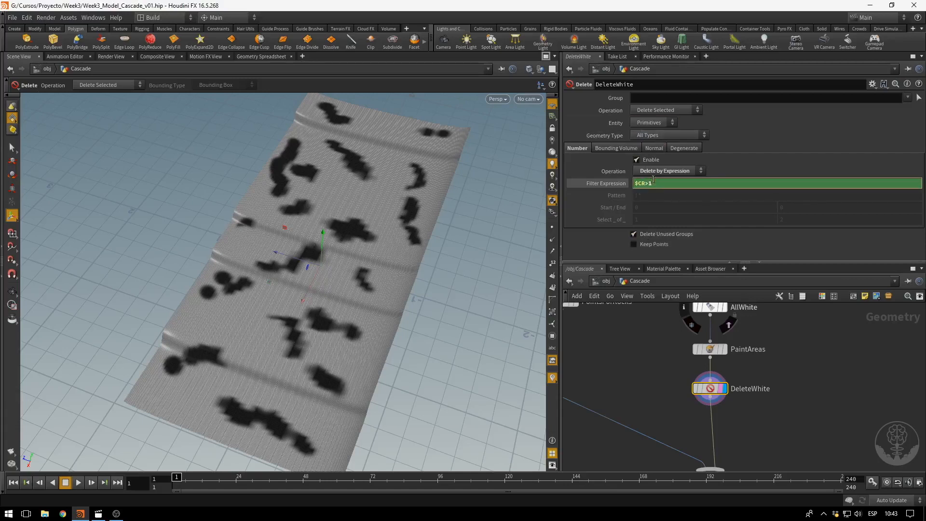
type("25")
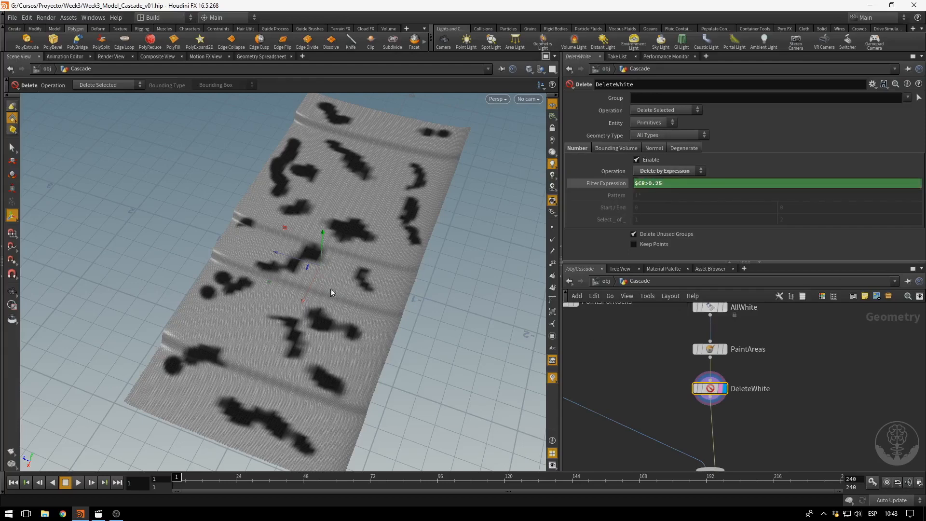
right_click_drag(286, 276, 390, 288, "alt")
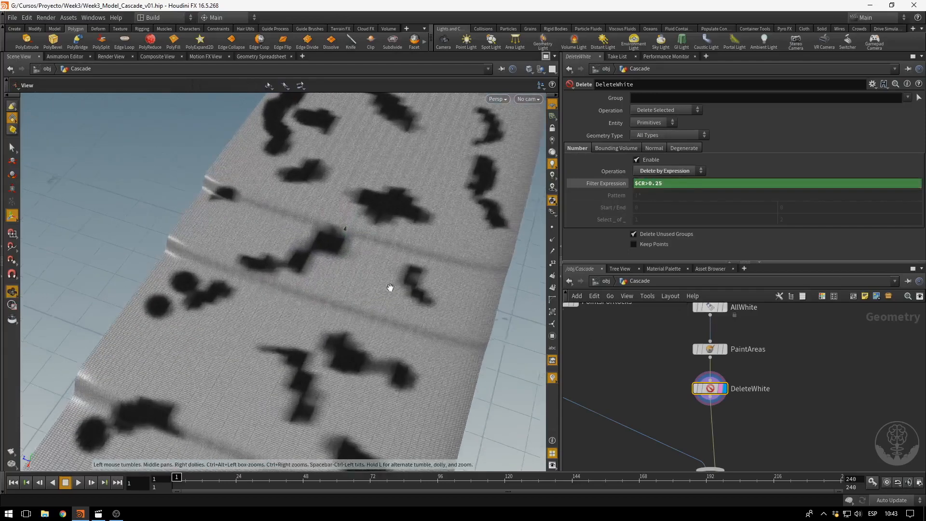
mouse_move(390, 288)
left_mouse_down()
mouse_move(392, 265)
mouse_move(352, 231)
mouse_move(309, 232)
left_mouse_up()
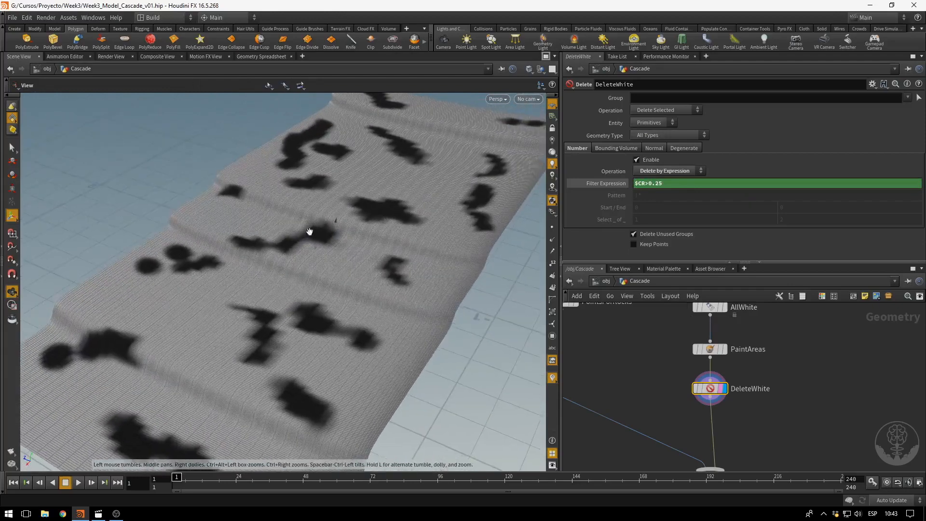
Go up to the object level and re-enter the Cascade network to refresh the displayed geometry.
left_click(606, 281)
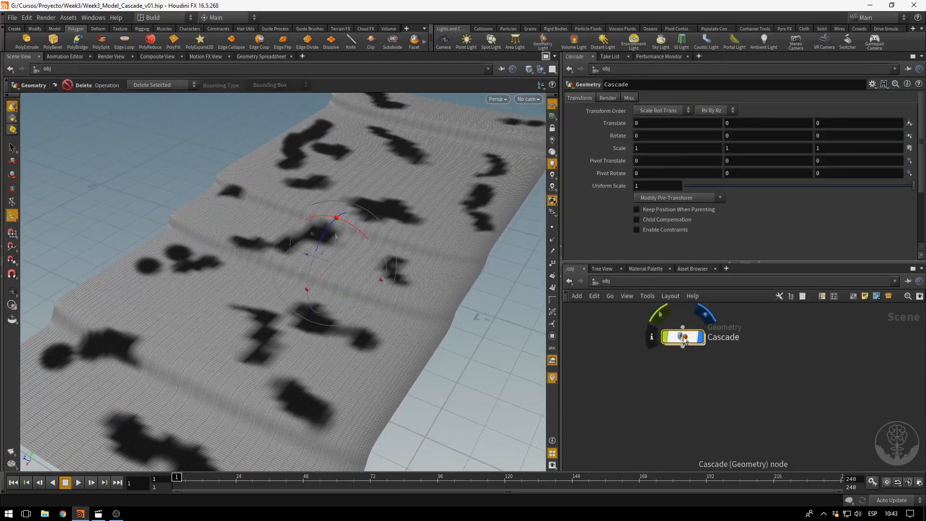
double_click(683, 337)
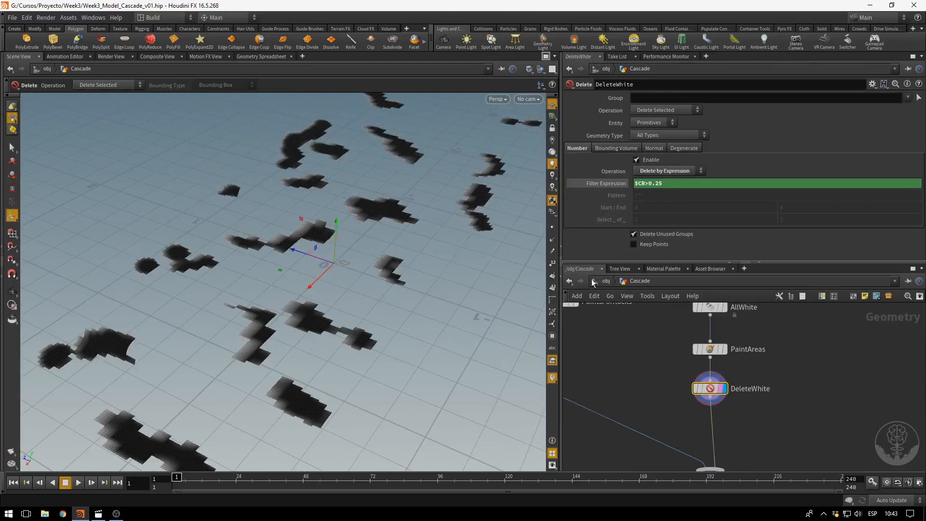
mouse_move(703, 392)
middle_click_drag(781, 419, 782, 413)
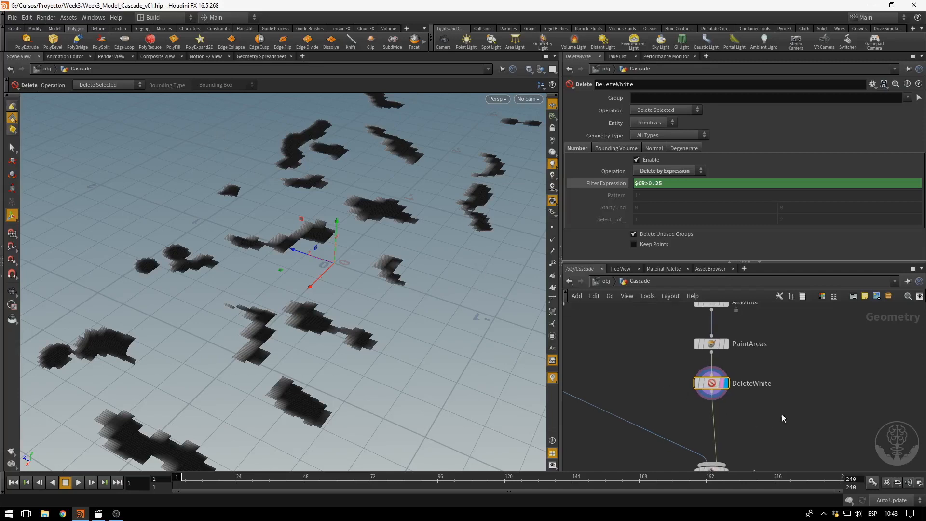
left_click(605, 280)
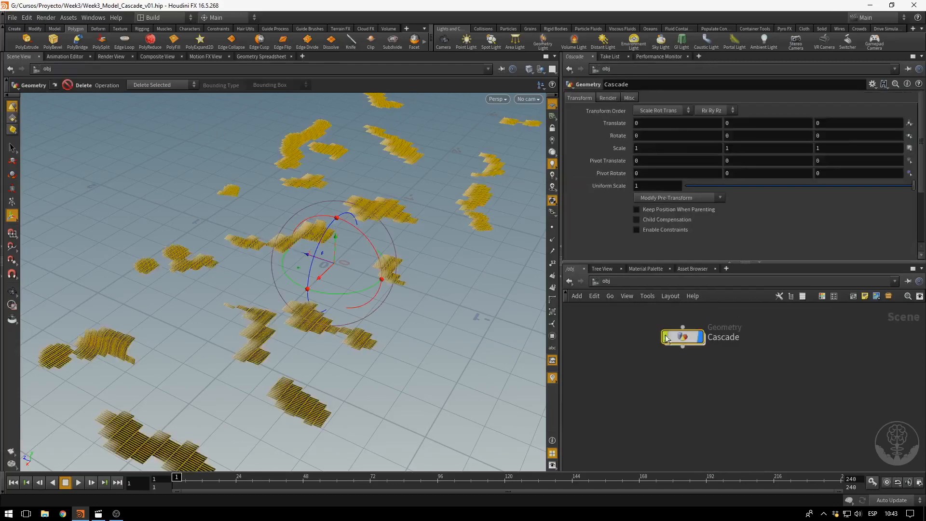
double_click(690, 341)
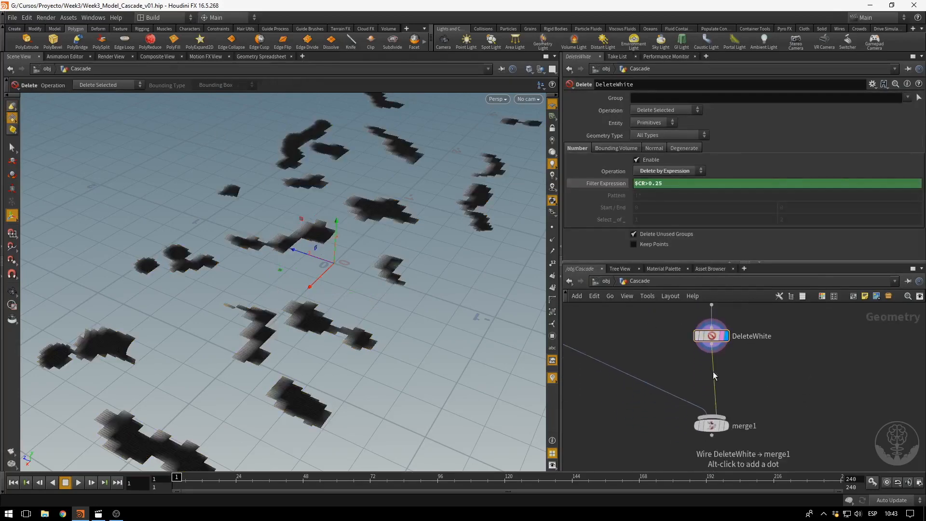
Insert a Scatter node on the wire between DeleteWhite and merge1.
key("Tab")
type("sca")
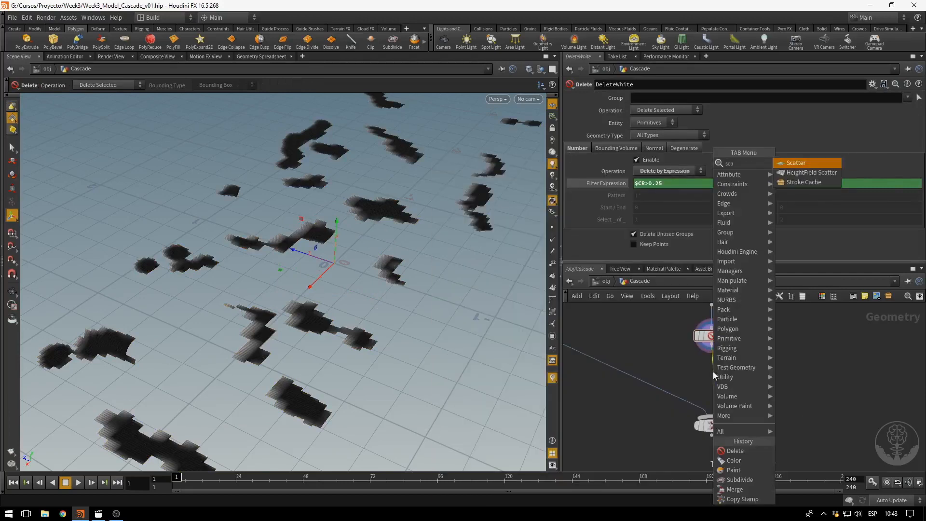
key("Return")
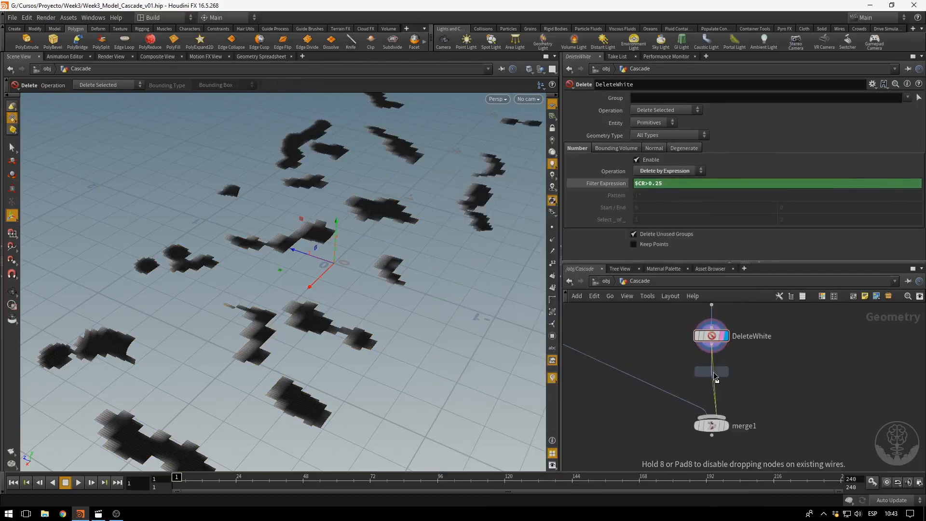
left_click(713, 372)
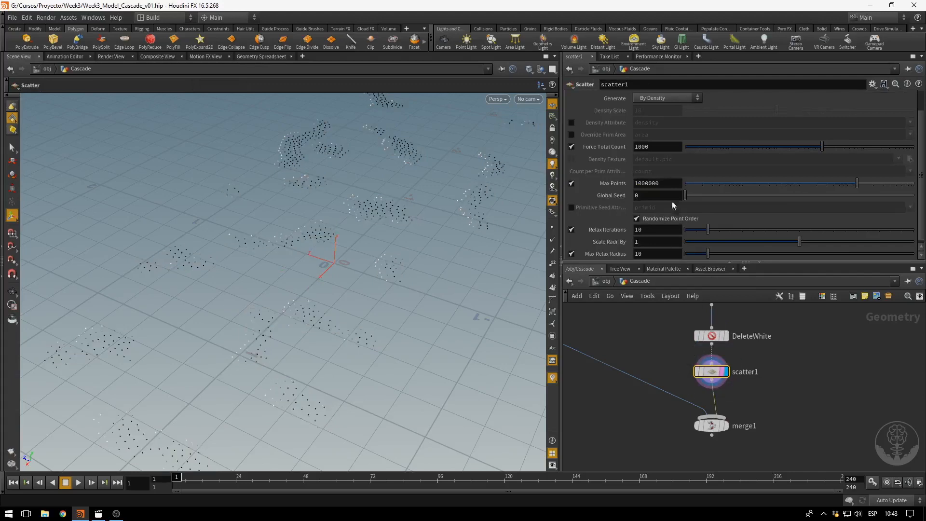
Try a Force Total Count of 75 on the Scatter node.
left_click_drag(690, 147, 758, 152)
left_click_drag(654, 148, 603, 151)
type("75")
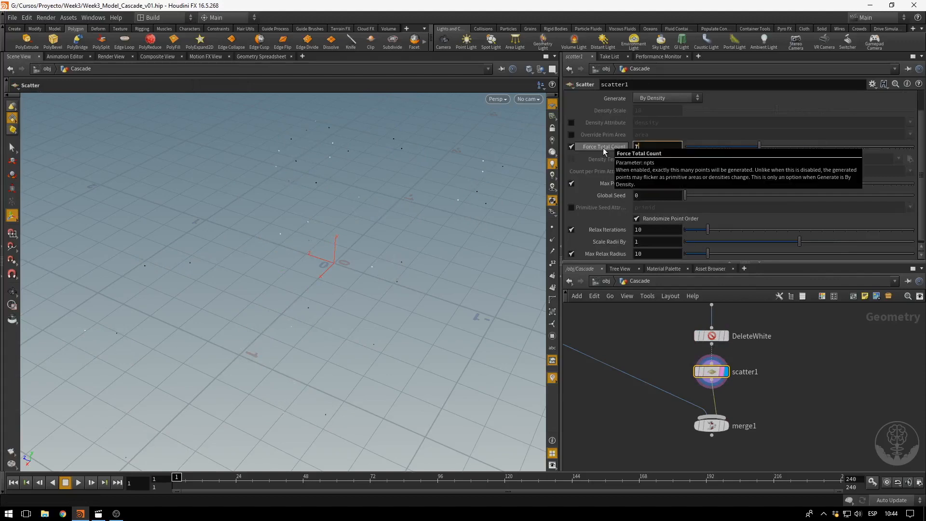
key("Return")
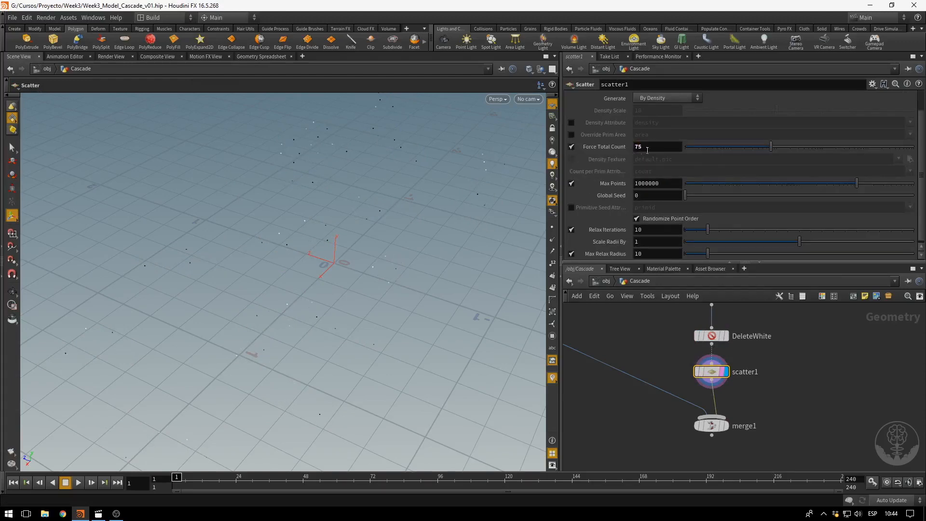
Set the Scatter node's Force Total Count to 25 and inspect the point distribution.
left_click_drag(648, 148, 601, 154)
type("25")
key("Return")
key("Escape")
left_click_drag(465, 231, 363, 266)
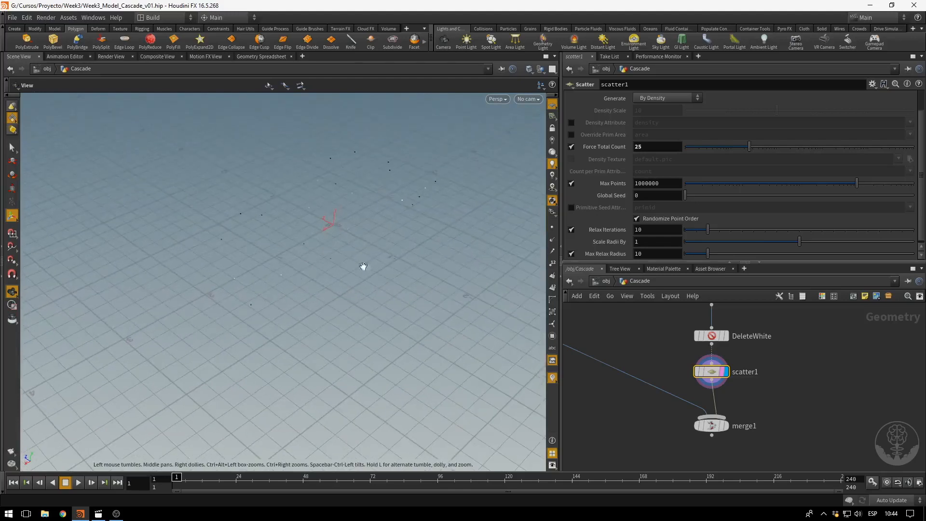
Move the merge1 and copy1 nodes further down the network to make room around them.
scroll(764, 386, "down", 1)
mouse_move(764, 387)
middle_mouse_down()
mouse_move(759, 377)
mouse_move(777, 394)
middle_mouse_up()
scroll(795, 410, "down", 5)
mouse_move(746, 415)
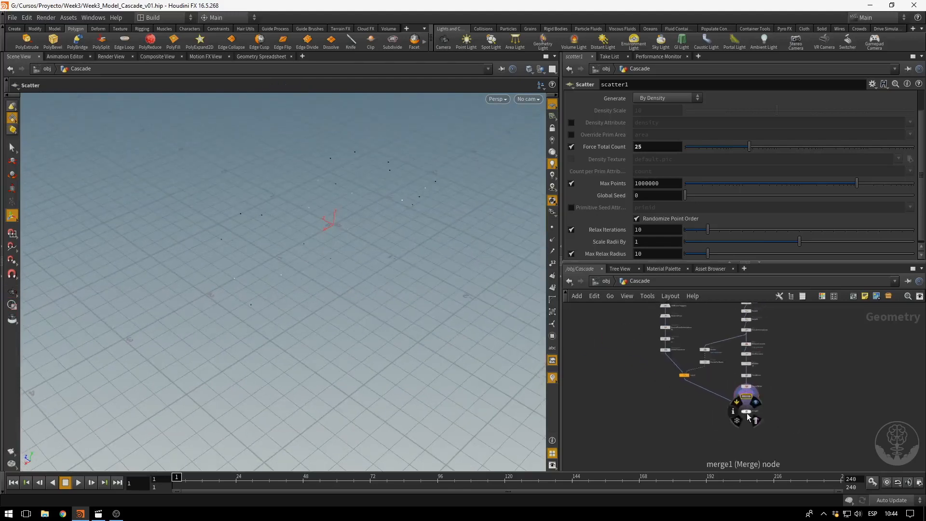
left_click_drag(746, 412, 744, 454)
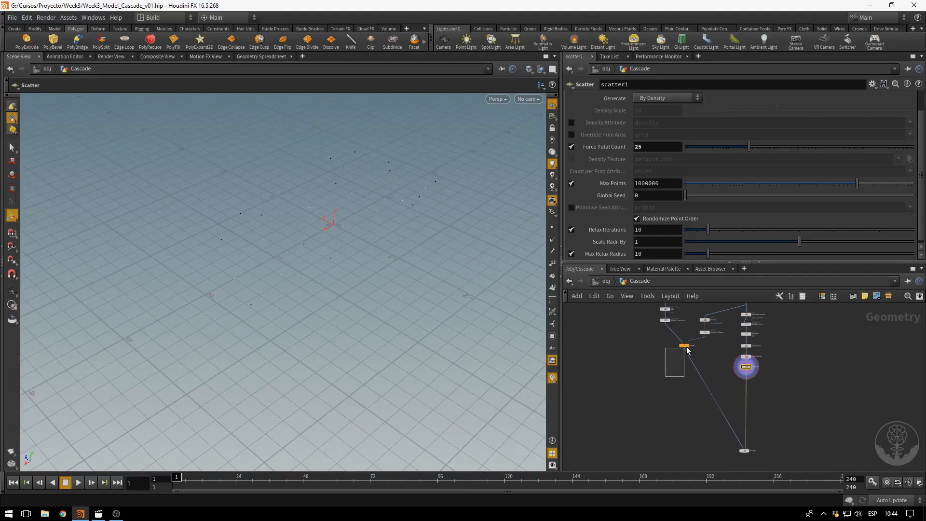
left_click_drag(686, 348, 691, 340)
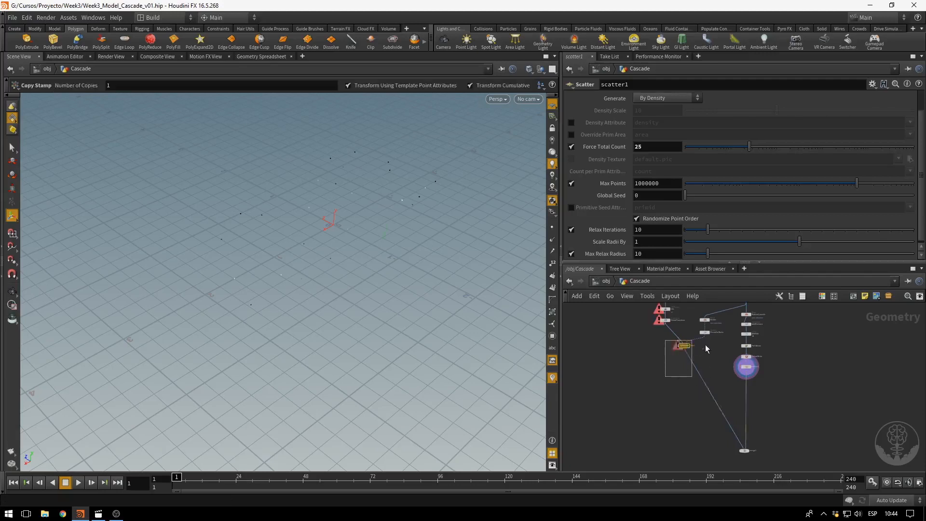
left_click_drag(685, 345, 689, 396)
scroll(702, 400, "up", 4)
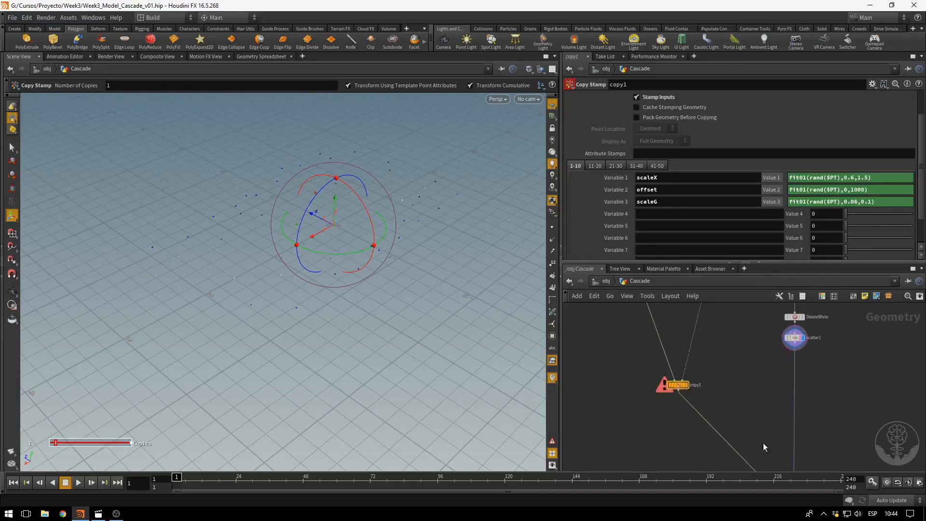
scroll(856, 393, "down", 2)
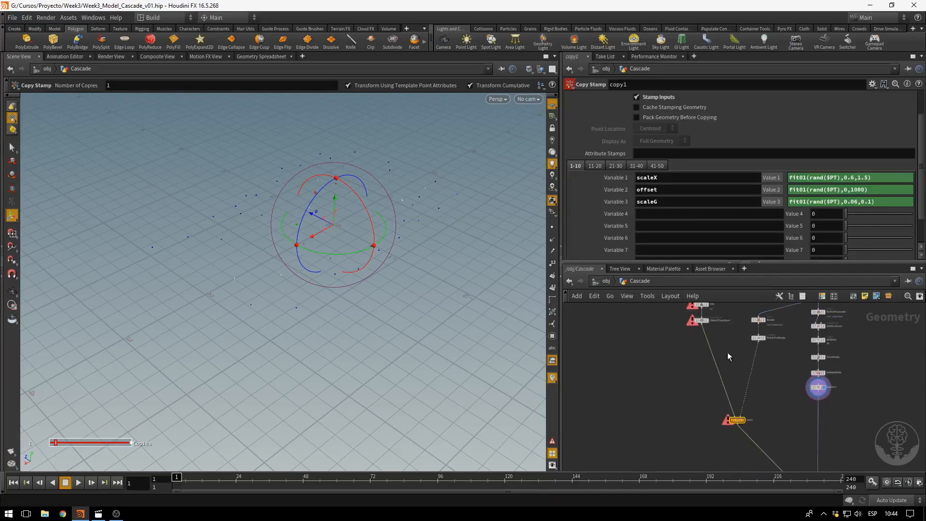
middle_click_drag(788, 428, 757, 398)
scroll(701, 405, "up", 3)
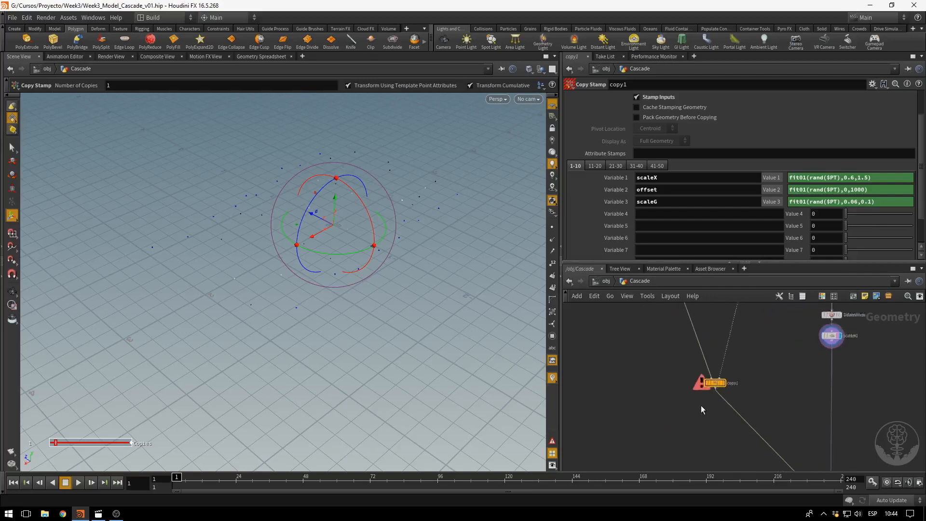
middle_click(719, 381)
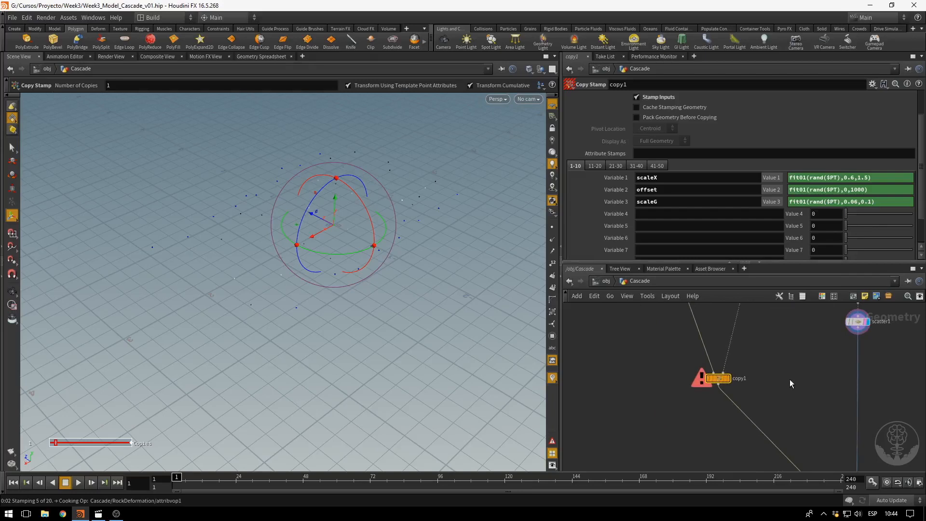
key("ctrl+v")
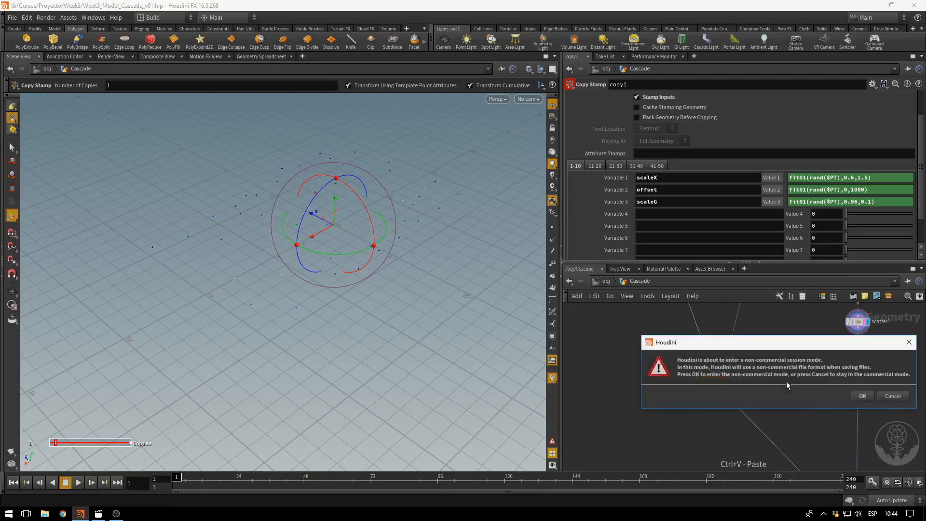
left_click(862, 396)
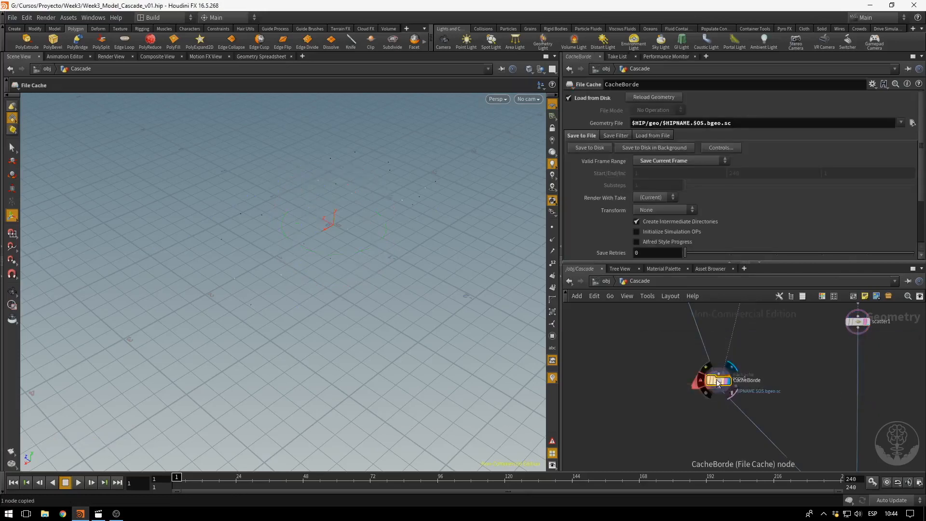
left_click_drag(718, 380, 792, 383)
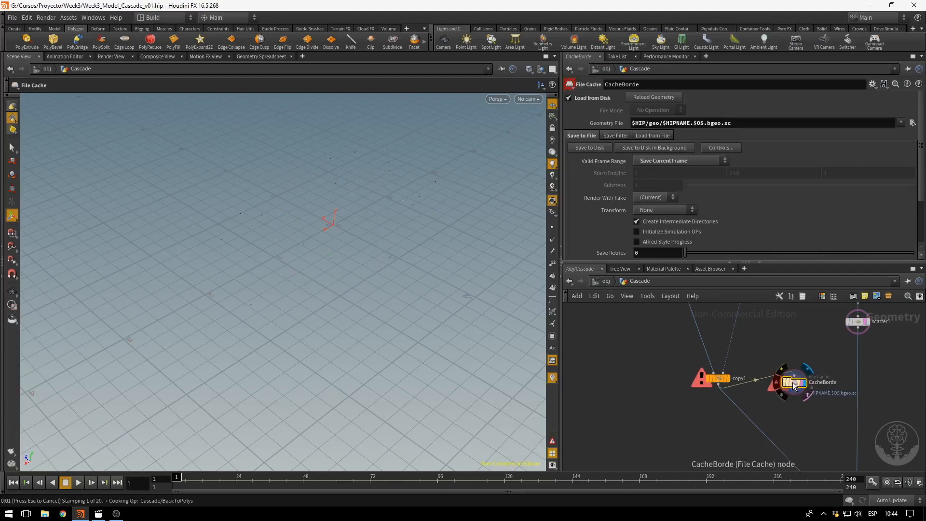
key("Delete")
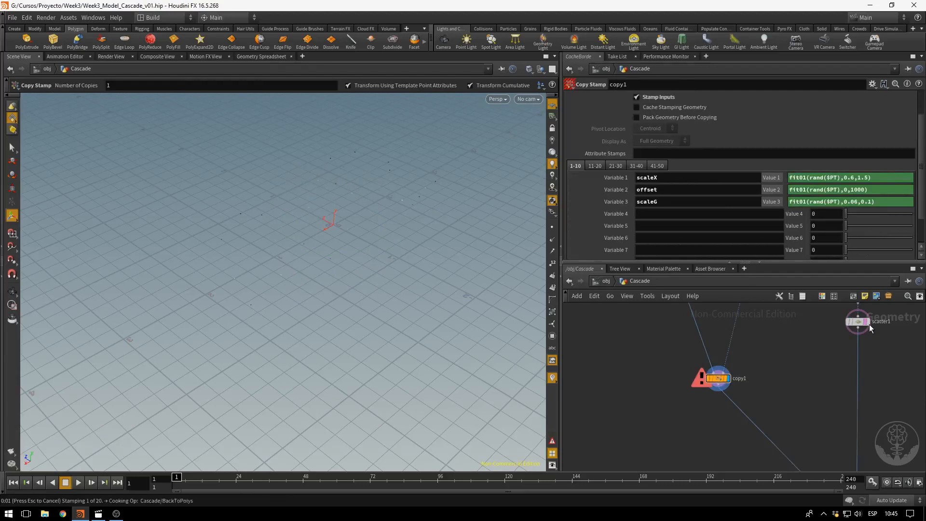
left_click(868, 322)
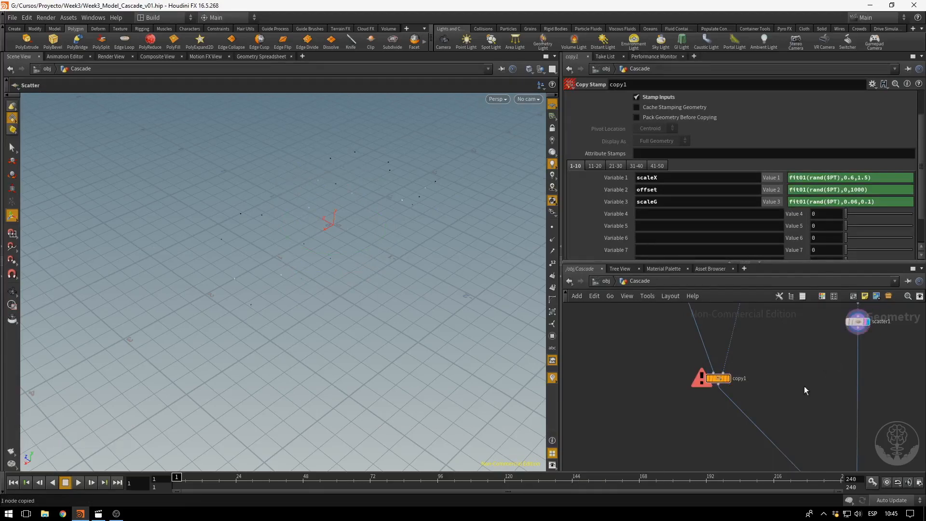
Set the scene's update mode to Manual with the copy1 node selected.
left_click(719, 379)
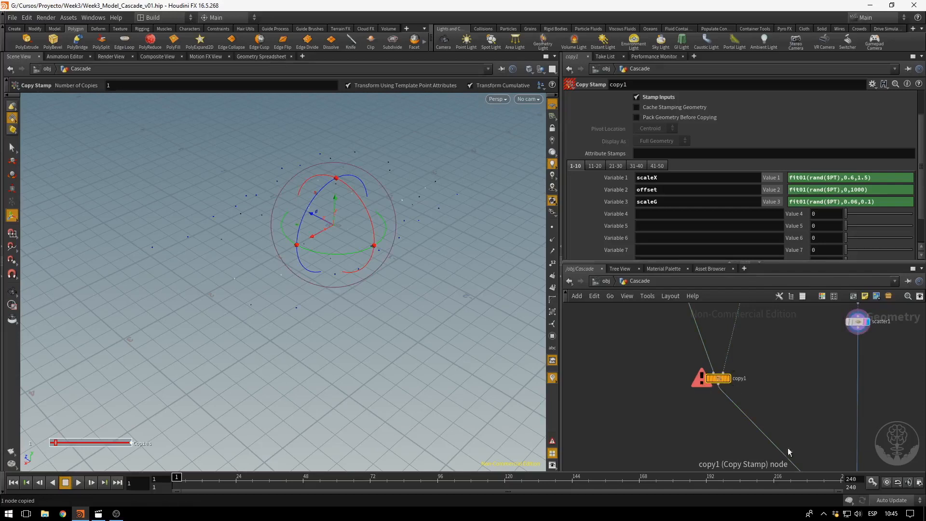
left_click(879, 500)
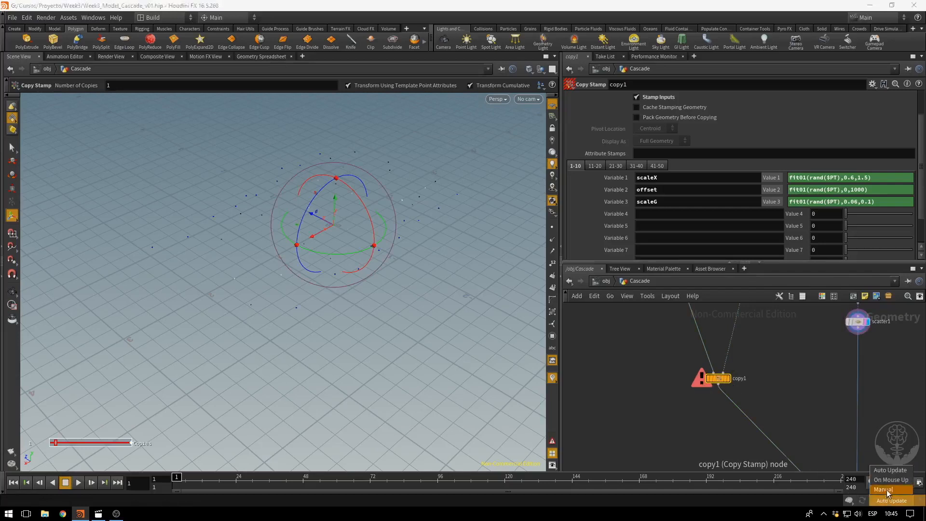
left_click(886, 489)
Duplicate the copy1 Copy Stamp node, place the duplicate below scatter1, and wire scatter1 into its second input.
mouse_move(720, 379)
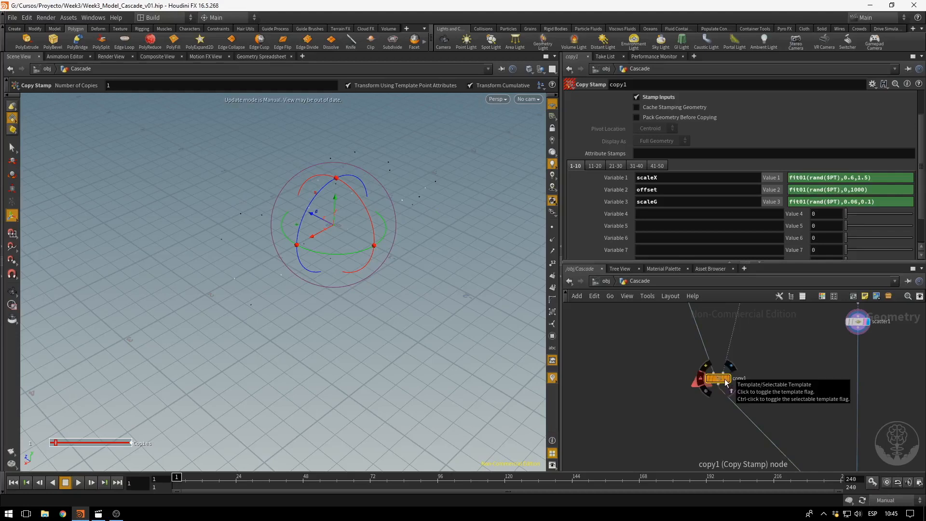
key("ctrl+c")
key("ctrl+v")
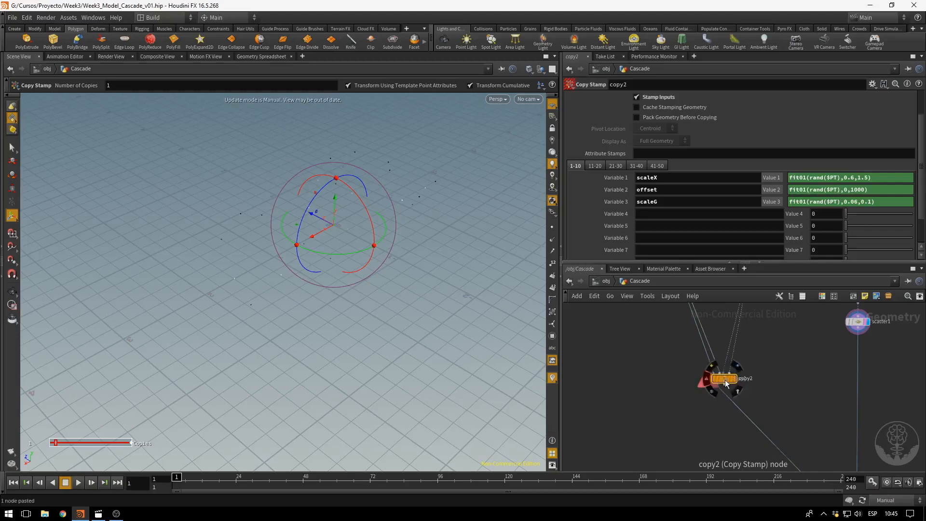
left_click_drag(726, 383, 824, 421)
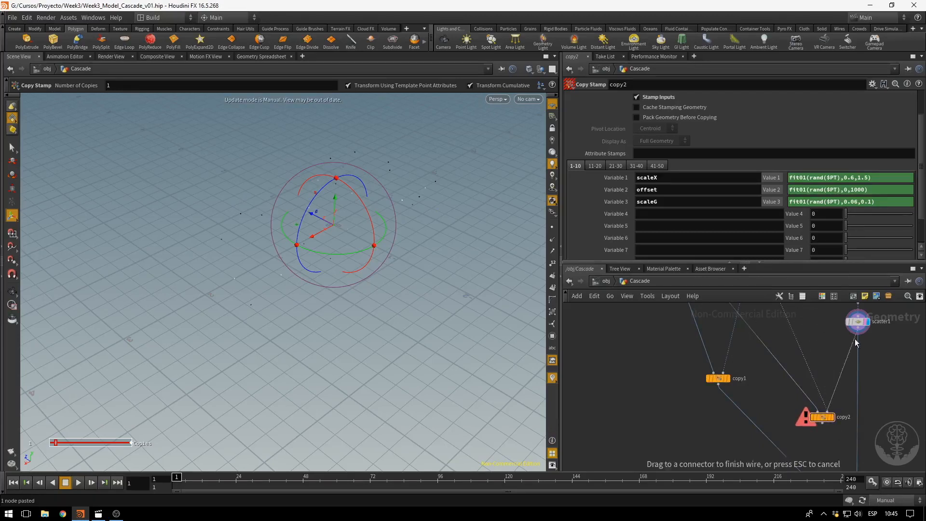
Rename the scatter1 node as RockPoints.
middle_click_drag(890, 353, 853, 416)
double_click(842, 382)
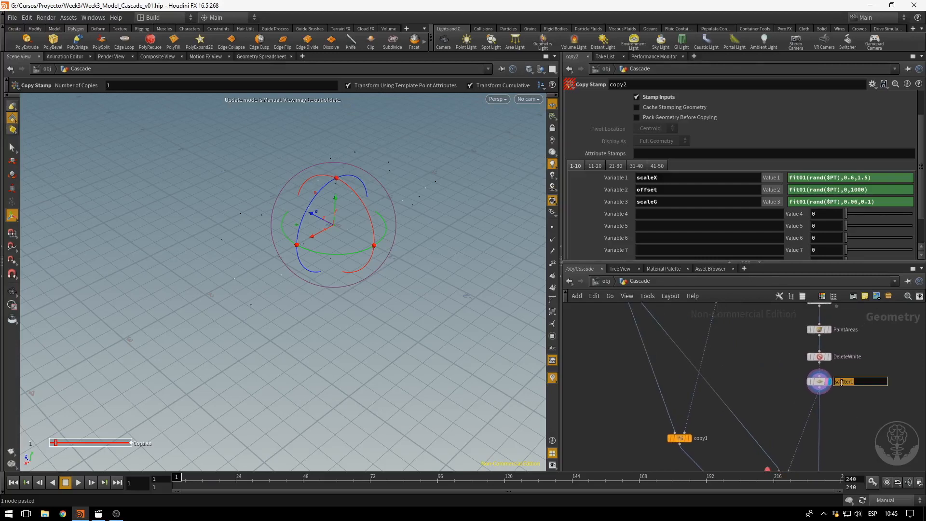
type("RockPoints")
key("Return")
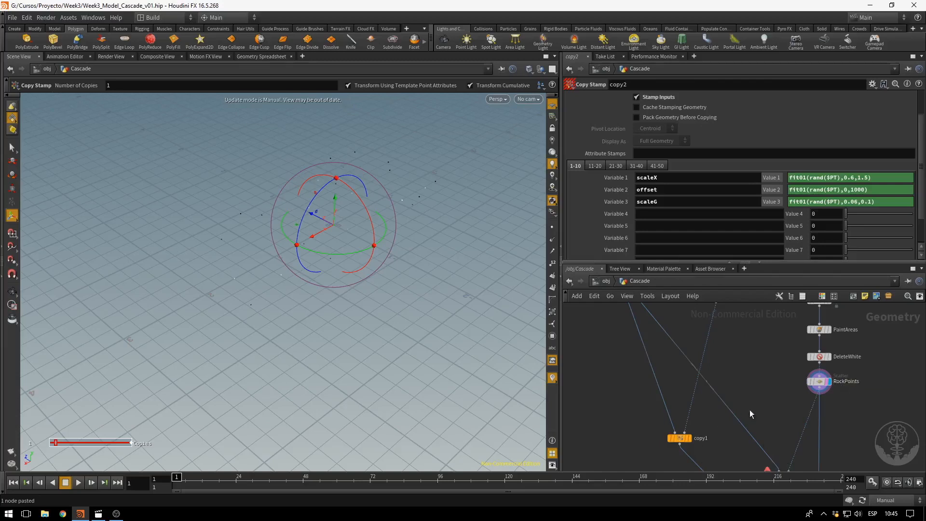
Reposition copy2, display its output in the viewport and set the update mode back to Auto Update.
middle_click_drag(759, 411, 771, 343)
left_click(796, 415)
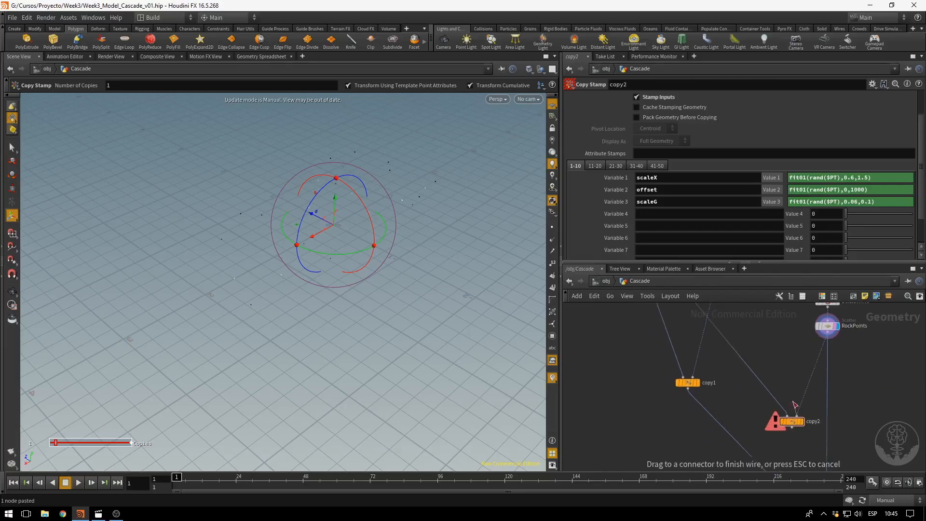
left_click(793, 421)
left_click_drag(793, 422, 784, 387)
scroll(795, 400, "up", 3)
scroll(795, 400, "up", 1)
left_click(800, 392)
left_click(795, 393)
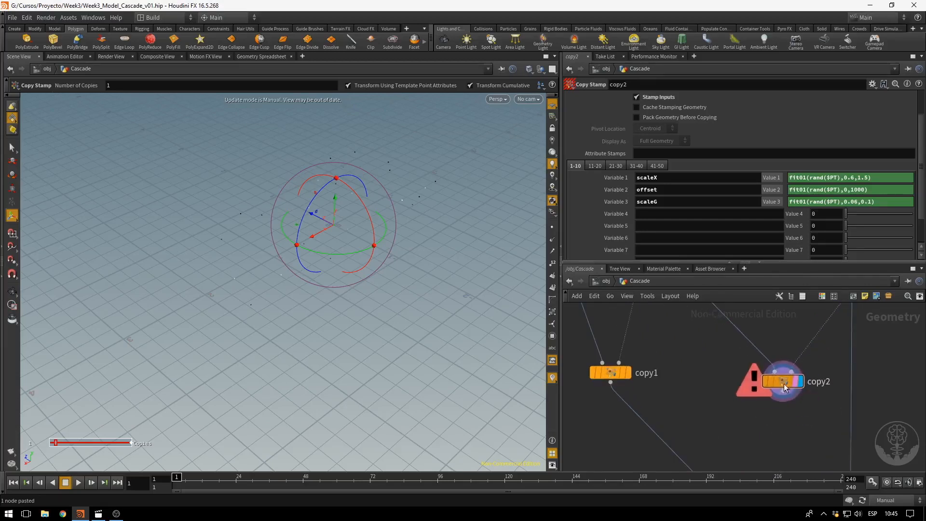
left_click(885, 501)
left_click(885, 470)
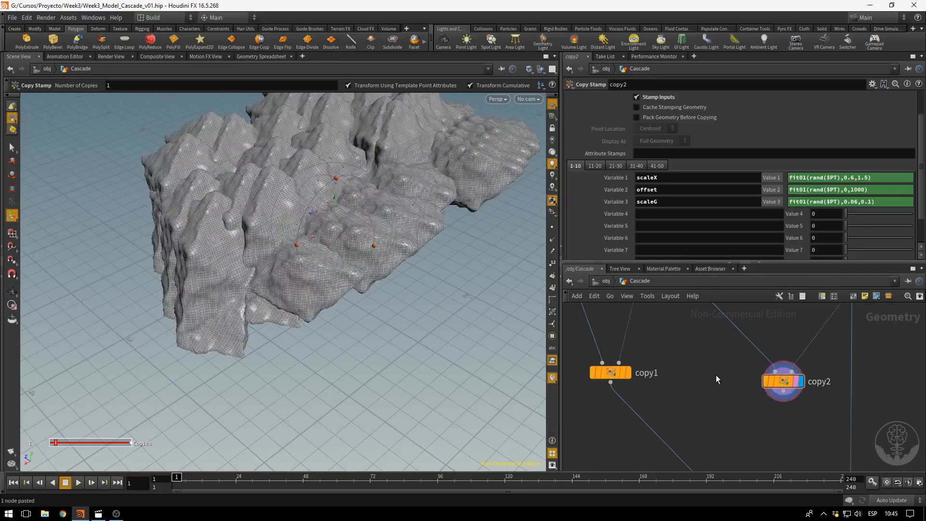
Examine which copy node the Uniform Scale stamp expression on GlobalTransform refers to.
middle_click_drag(705, 397, 713, 442)
scroll(713, 440, "down", 3)
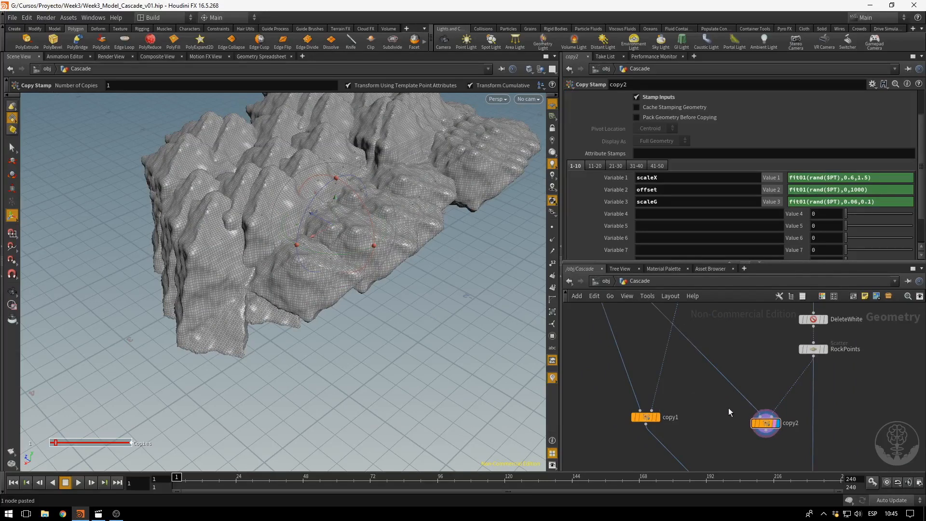
scroll(729, 408, "down", 3)
middle_click_drag(666, 351, 749, 416)
middle_click_drag(679, 379, 687, 432)
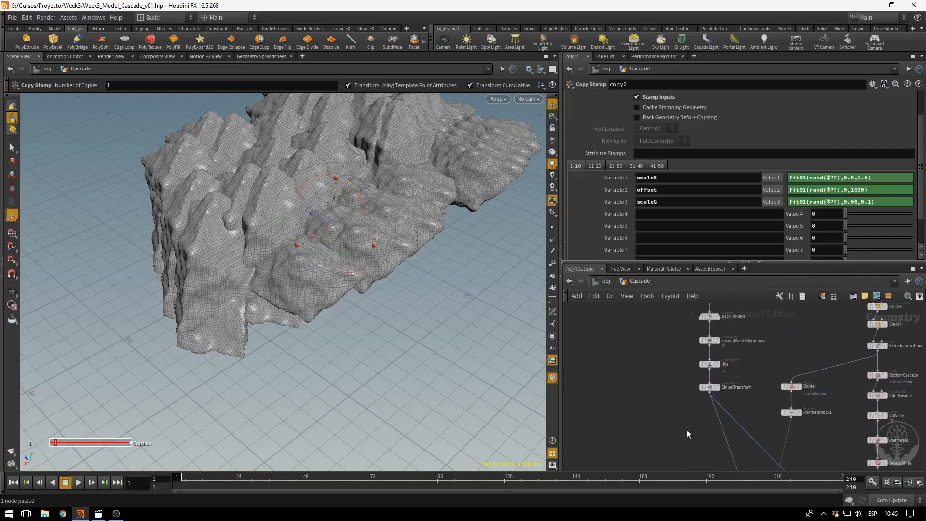
scroll(684, 372, "up", 2)
left_click(726, 387)
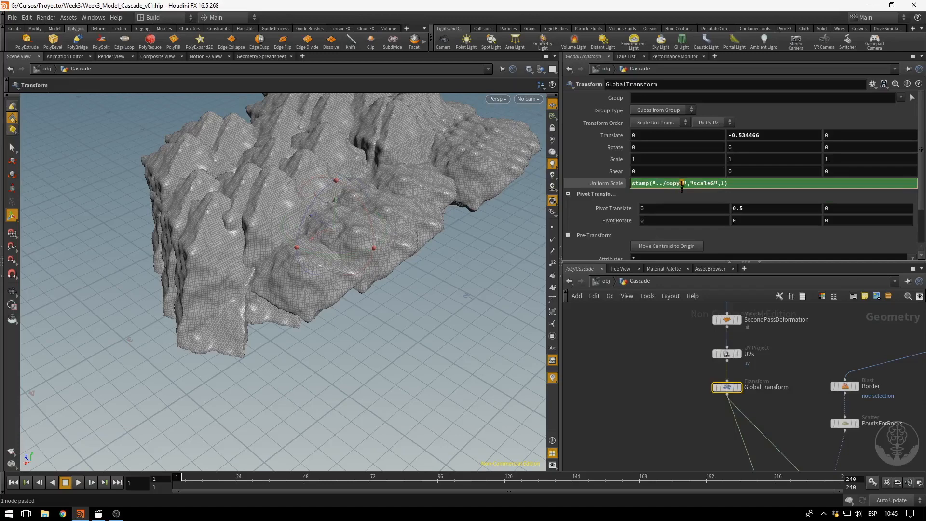
scroll(795, 391, "down", 2)
middle_click_drag(831, 439, 732, 329)
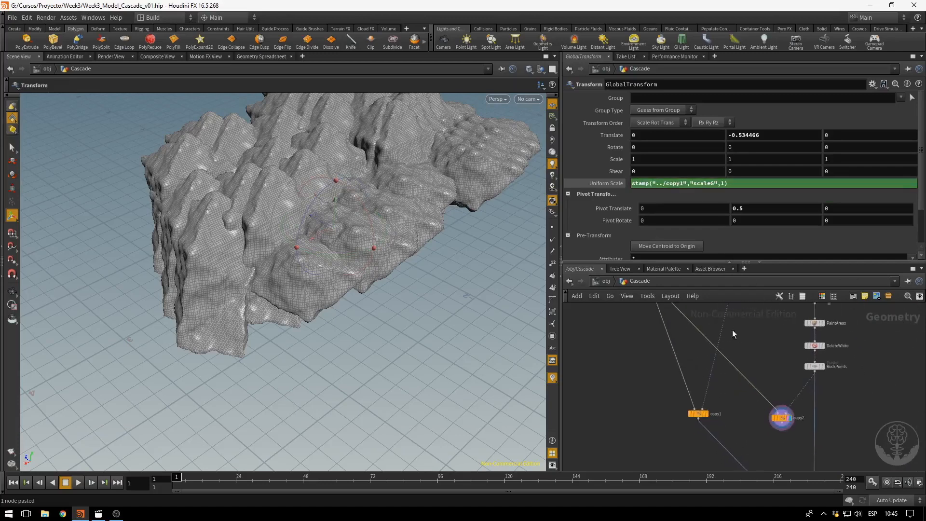
Duplicate the whole rock node chain from Rock to GlobalTransform and place the duplicate beside the original chain.
middle_click_drag(696, 357, 715, 425)
scroll(627, 356, "down", 5)
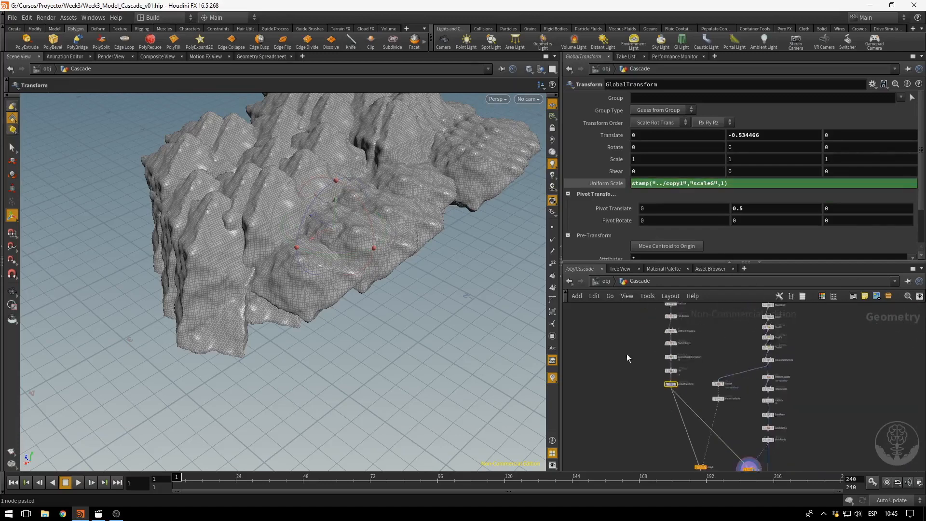
middle_click_drag(628, 360, 655, 416)
left_click_drag(646, 337, 701, 438)
key("ctrl+c")
key("ctrl+v")
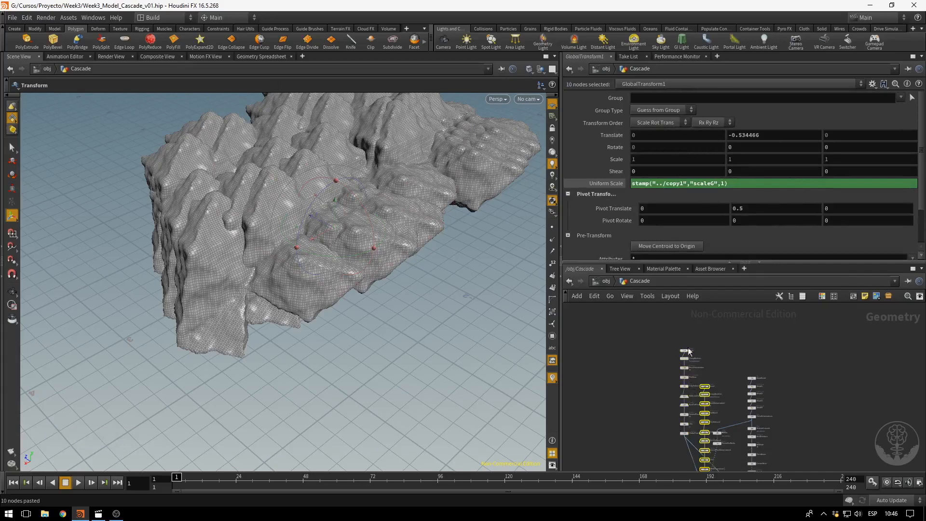
left_click_drag(704, 386, 654, 352)
left_click(634, 347)
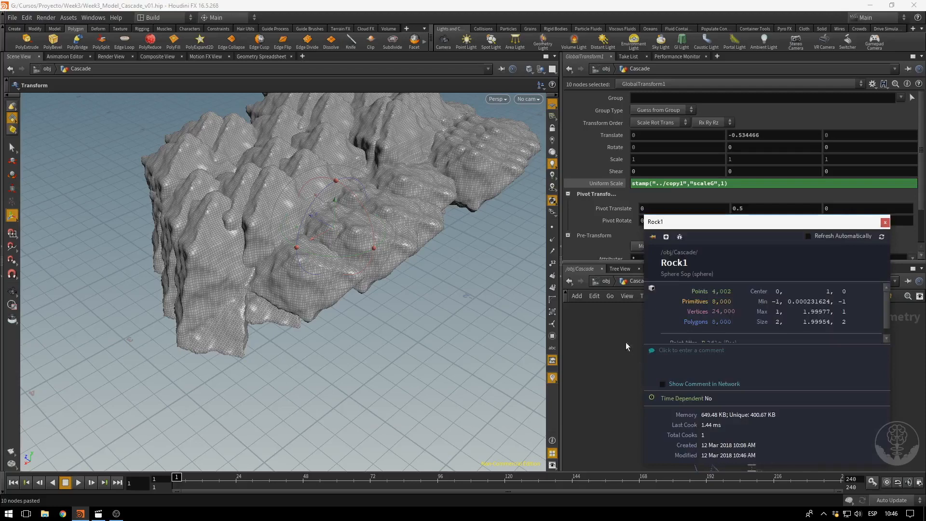
left_click(884, 223)
left_click(695, 341)
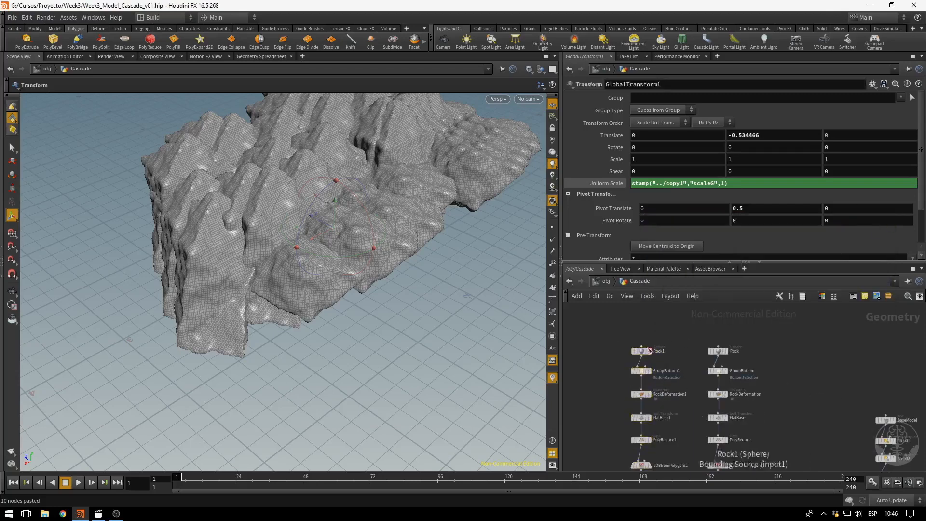
Change Rock1's X Radius expression to stamp("../copy2","scaleX",1).
left_click(641, 351)
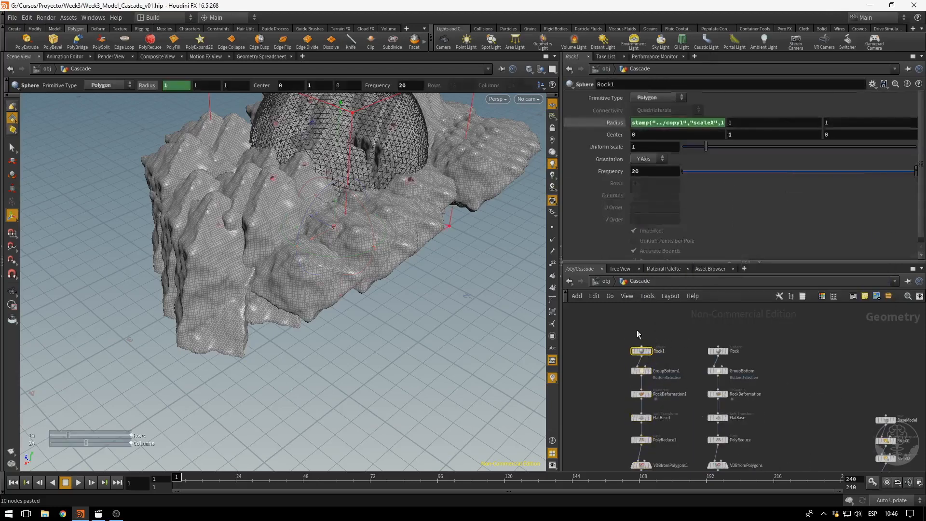
left_click(680, 122)
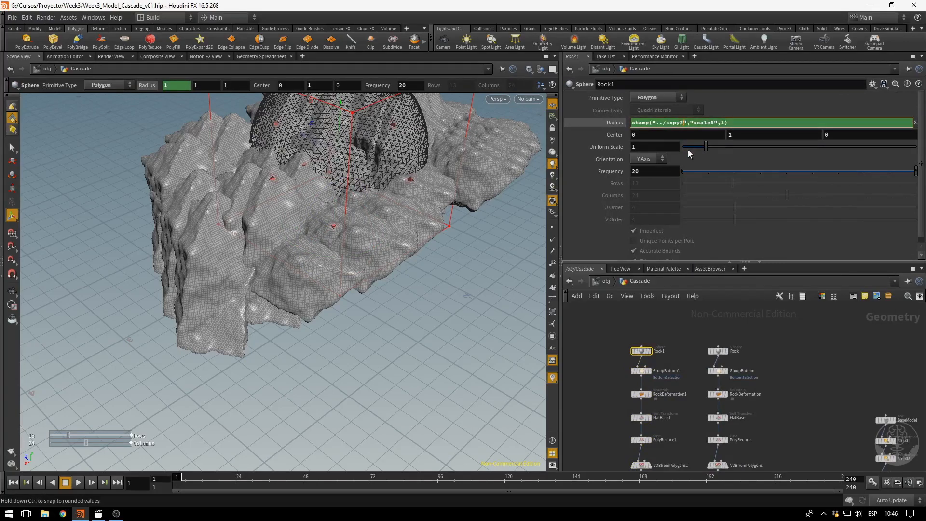
type("2")
key("Return")
Change the X Offset expression on RockDeformation1 to stamp("../copy2","offset",1).
scroll(602, 373, "up", 5)
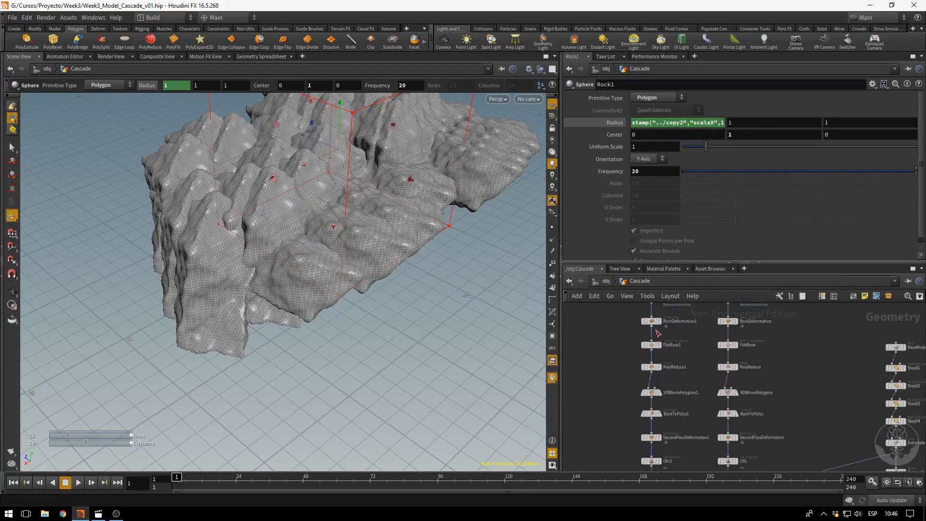
left_click(652, 345)
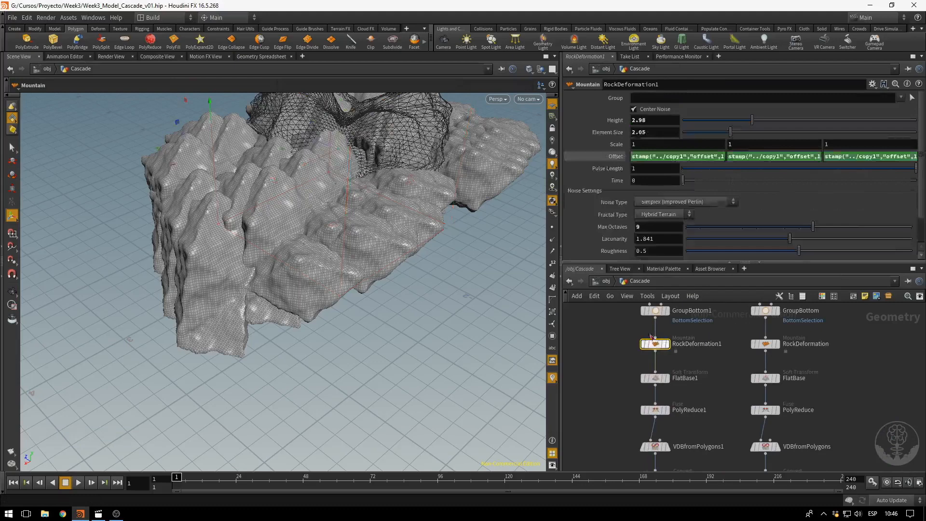
left_click(680, 159)
key("BackSpace")
type("2")
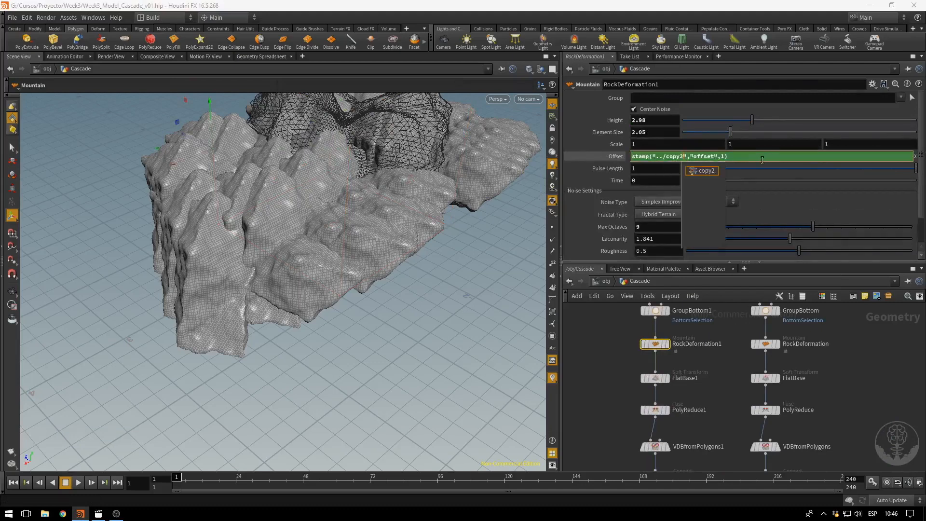
key("Tab")
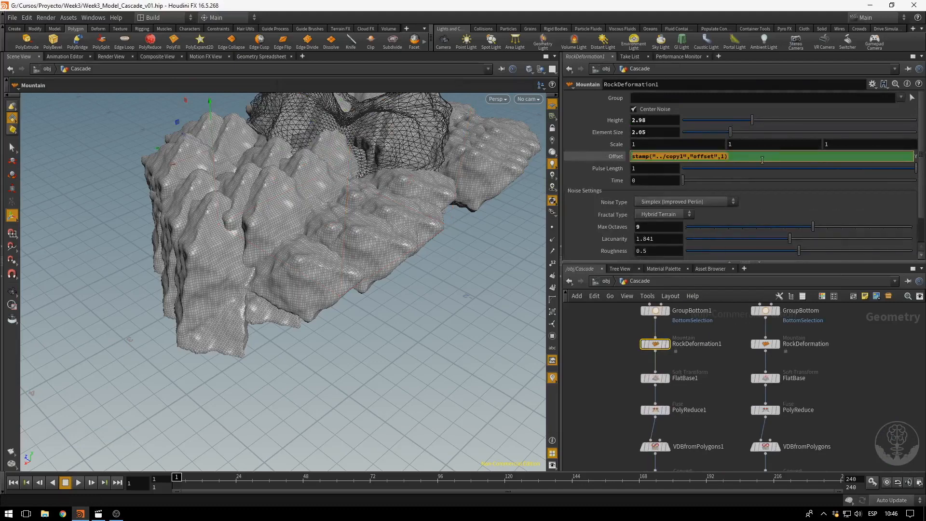
Change the remaining Offset expressions on RockDeformation1 to stamp("../copy2","offset",1).
left_click(686, 156)
key("ctrl+a")
left_click(681, 156)
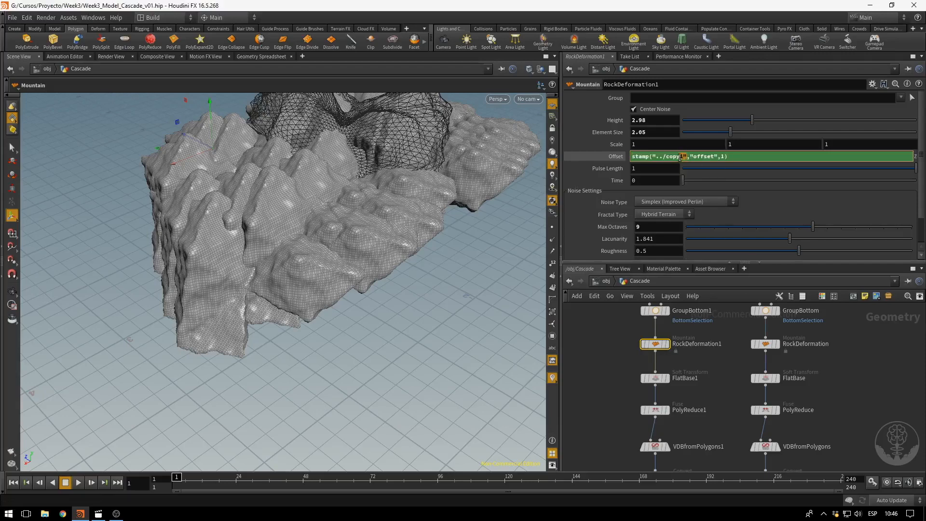
double_click(682, 157)
double_click(682, 158)
left_click(682, 158)
key("BackSpace")
type("2")
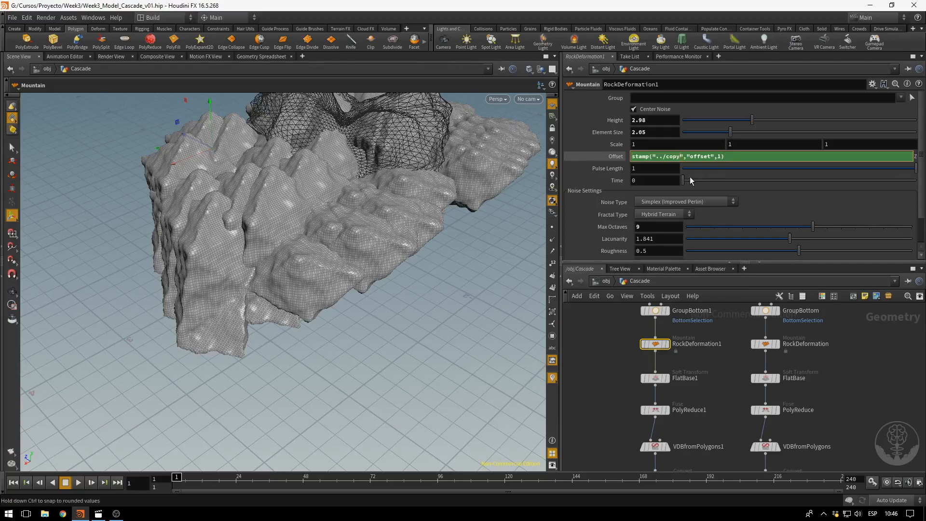
key("Return")
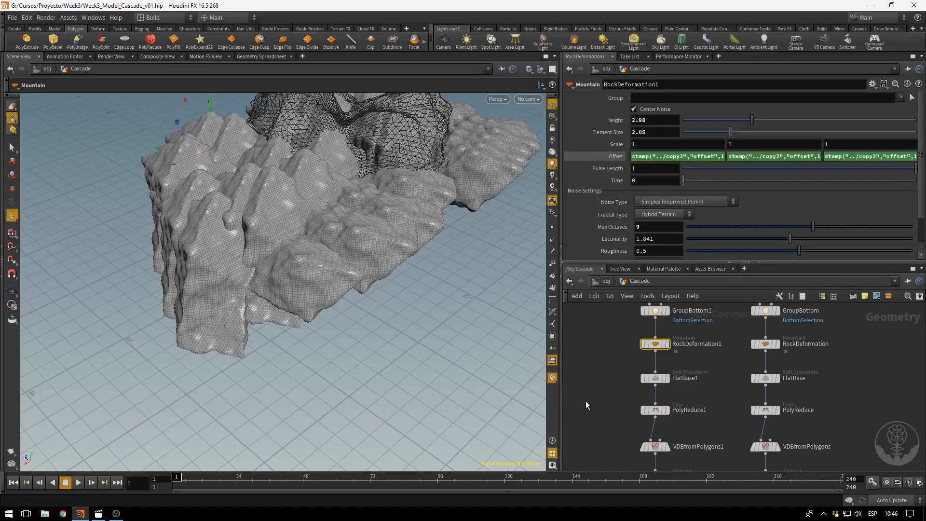
Change the Uniform Scale expression on GlobalTransform1 to stamp("../copy2","scaleG",1).
middle_click_drag(588, 401, 607, 301)
middle_click_drag(635, 405, 629, 326)
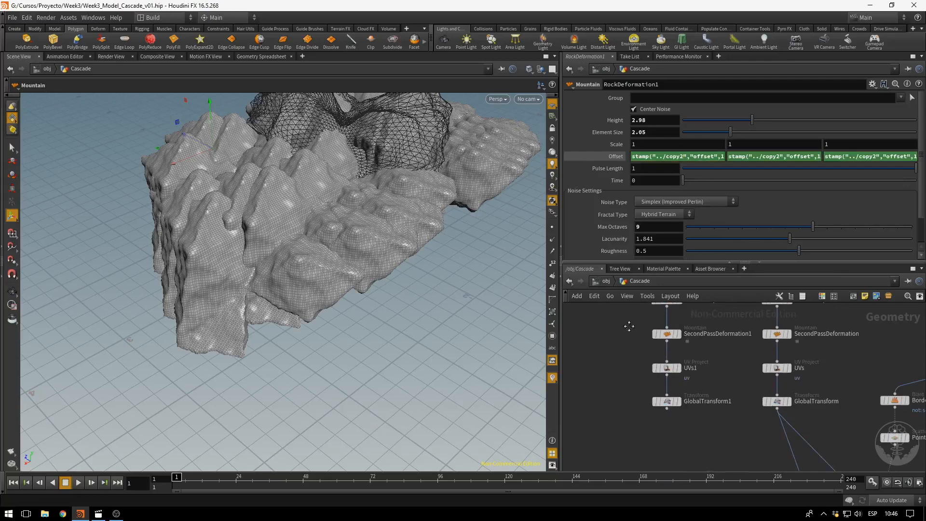
left_click(667, 401)
left_click(681, 183)
key("BackSpace")
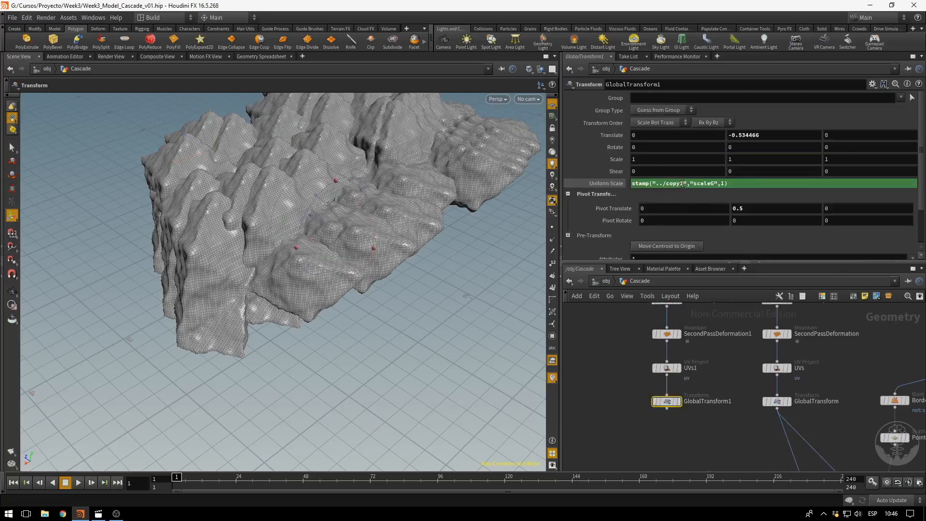
type("2")
key("Return")
Rewire the first input of copy2 so it comes from GlobalTransform1 instead of GlobalTransform.
middle_click_drag(747, 435, 661, 359)
scroll(661, 361, "down", 3)
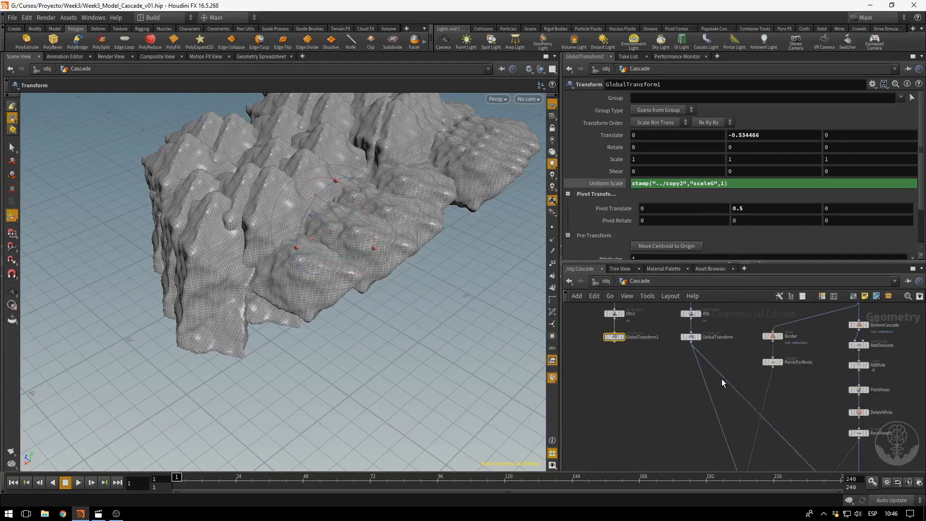
left_click_drag(722, 376, 615, 348)
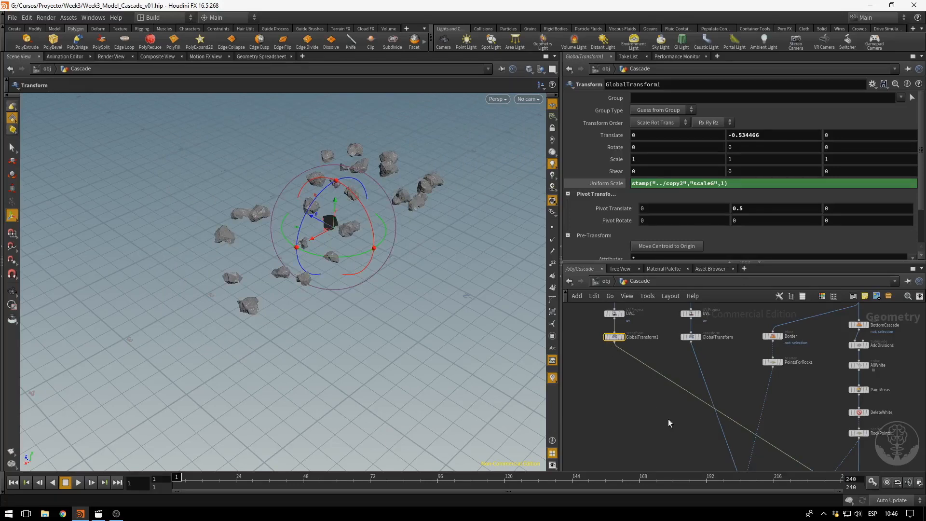
Wire the output of copy2 into merge1 and display the merged result.
scroll(670, 420, "down", 2)
middle_click_drag(670, 419, 623, 335)
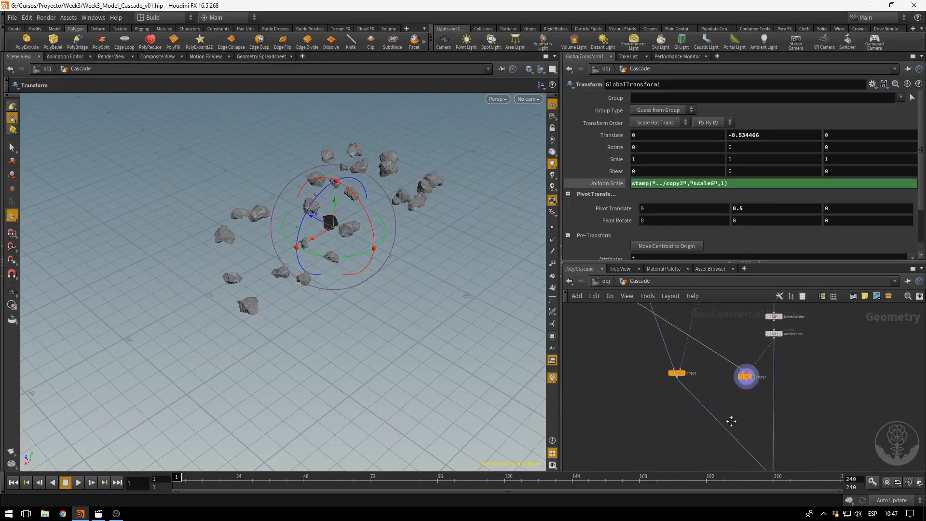
middle_click_drag(727, 421, 716, 375)
left_click_drag(728, 337, 755, 430)
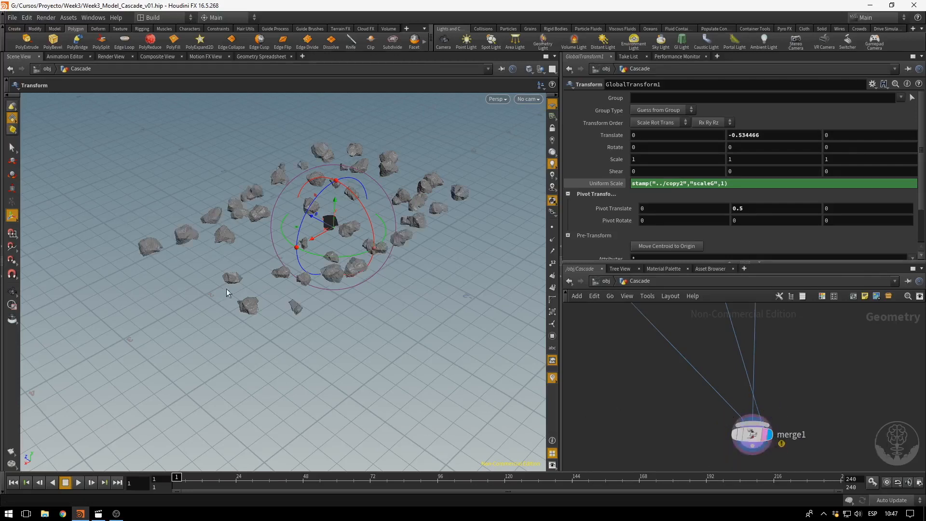
Select the six cascade modelling nodes down to ExtraDeformations and move them aside in the network.
scroll(837, 396, "down", 4)
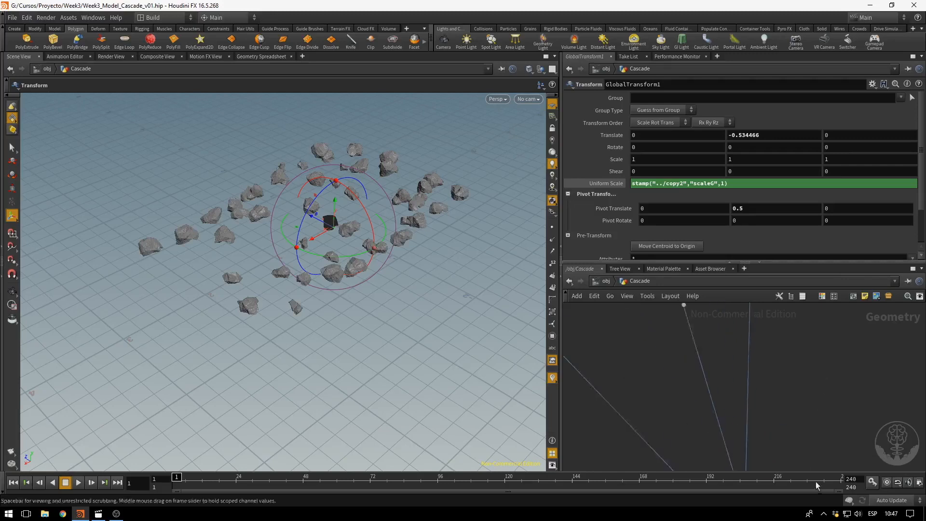
mouse_move(810, 362)
middle_mouse_down()
mouse_move(768, 482)
mouse_move(788, 407)
middle_mouse_up()
scroll(773, 374, "up", 6)
scroll(825, 383, "down", 4)
scroll(736, 392, "up", 5)
scroll(763, 393, "down", 4)
scroll(767, 393, "down", 4)
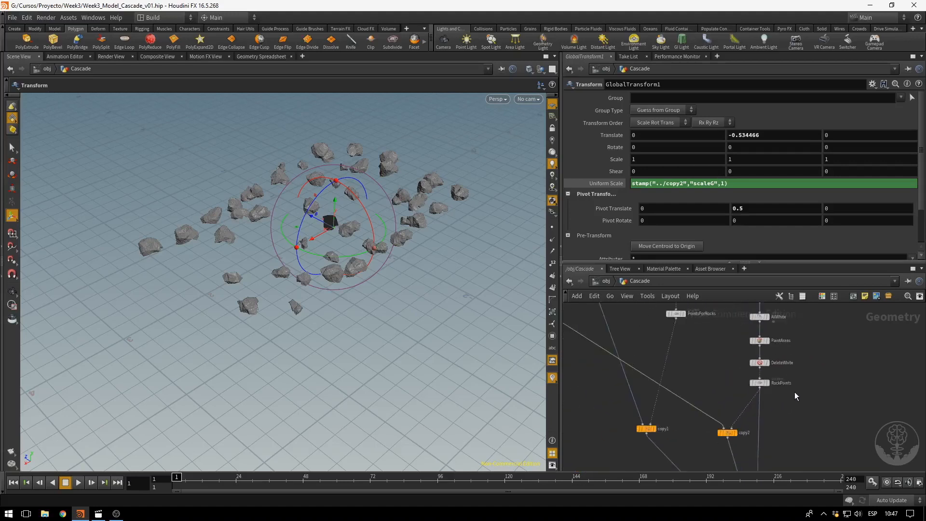
scroll(810, 393, "down", 1)
middle_click_drag(830, 386, 817, 430)
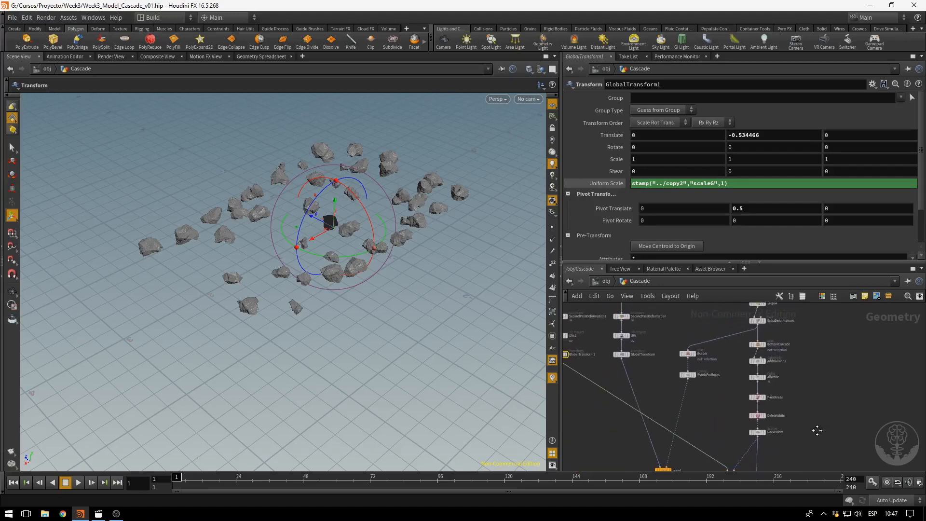
middle_click_drag(824, 334, 819, 419)
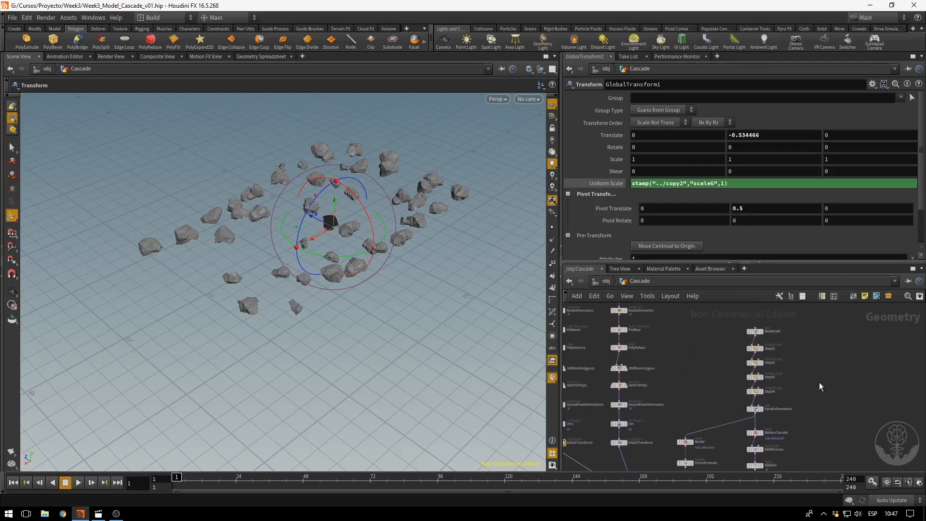
left_click_drag(807, 313, 738, 417)
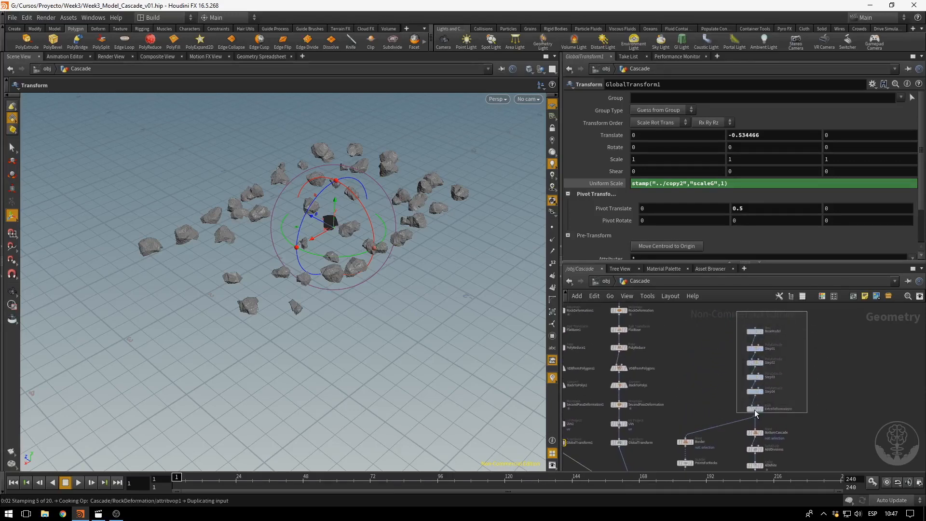
left_click_drag(755, 413, 804, 412)
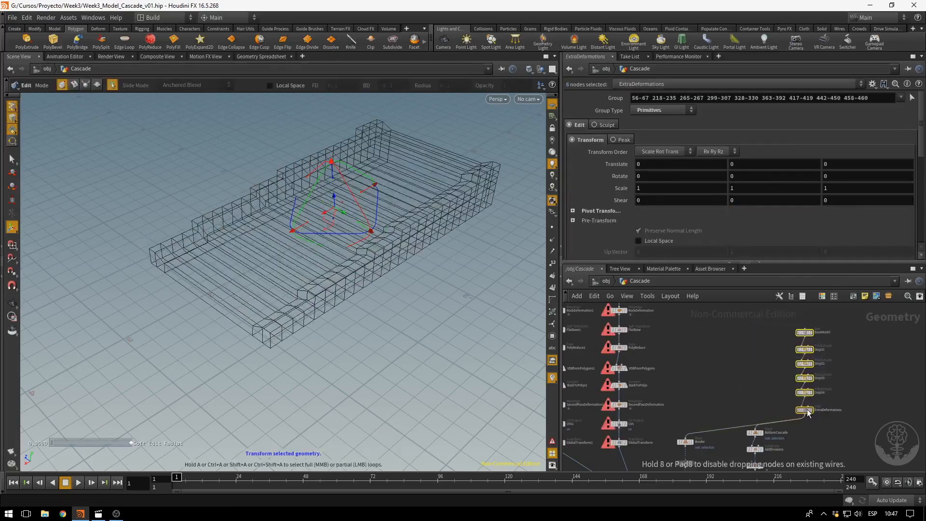
Rewire merge1's cascade input to come from ExtraDeformations instead of RockPoints, and view the cascade with its rocks.
middle_click_drag(818, 443, 766, 377)
scroll(732, 437, "down", 4)
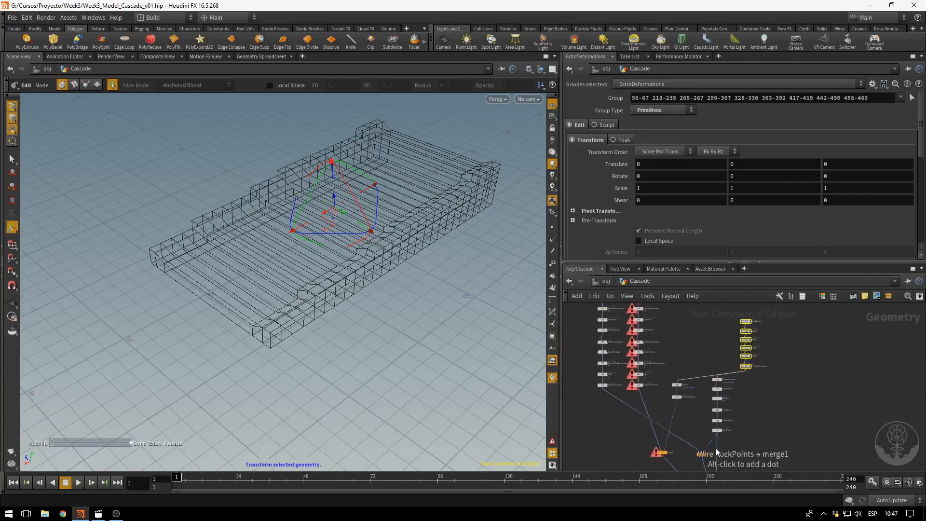
left_click_drag(717, 452, 748, 372)
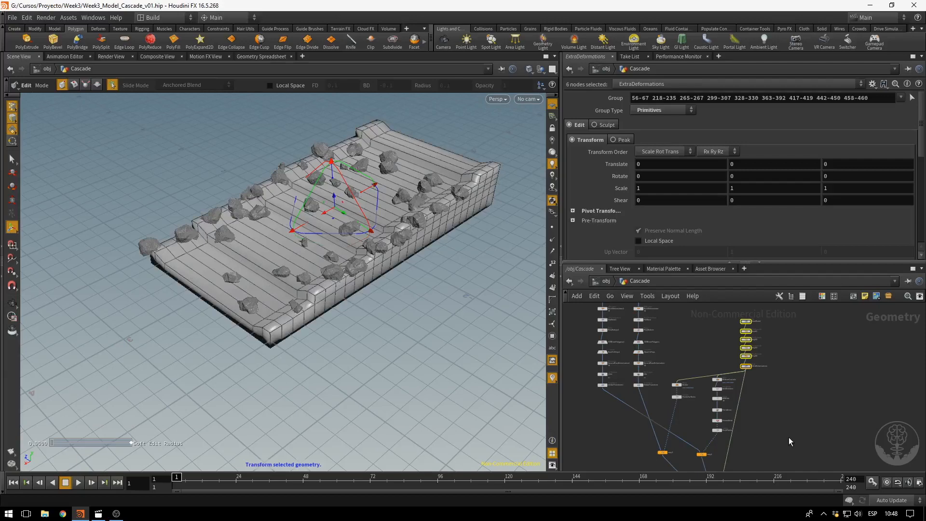
key("Escape")
left_click_drag(348, 324, 308, 347)
key("Return")
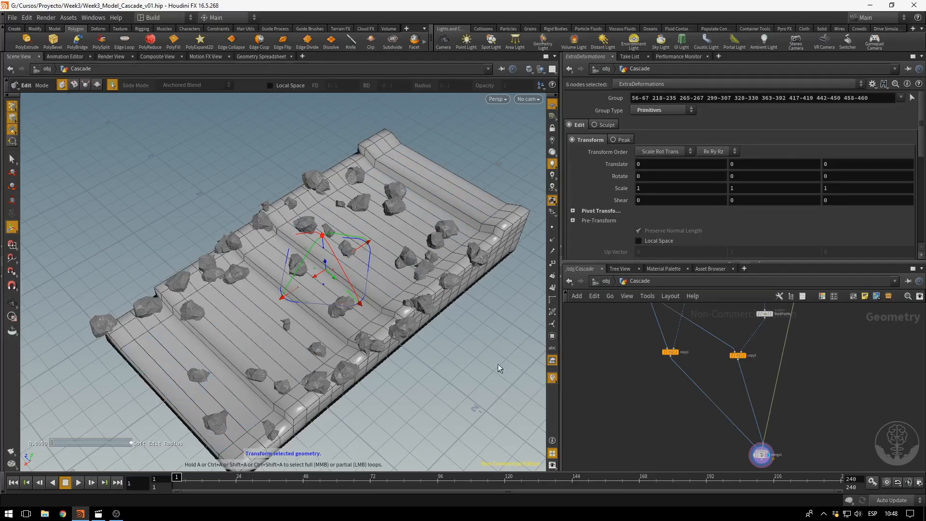
Insert a File Cache node on the wire between copy1 and merge1, and switch the update mode to Manual.
middle_click_drag(610, 362, 635, 398)
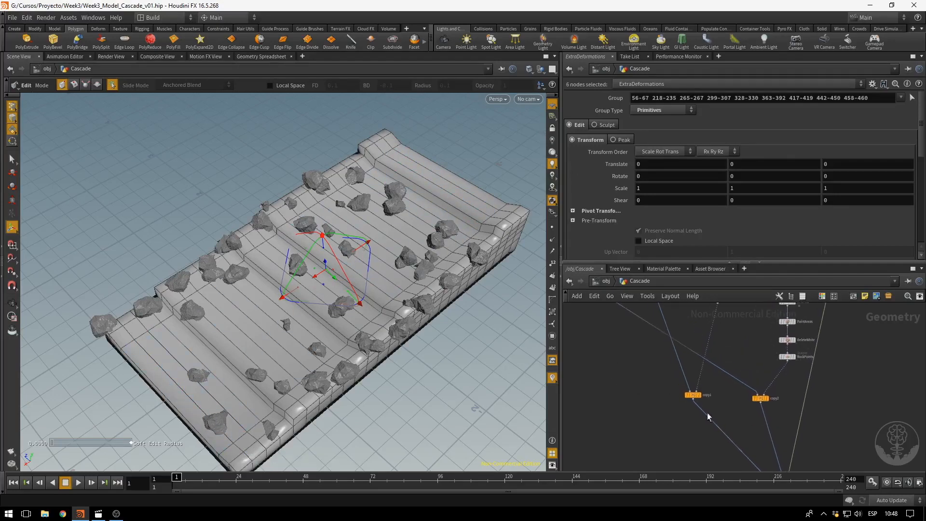
key("Tab")
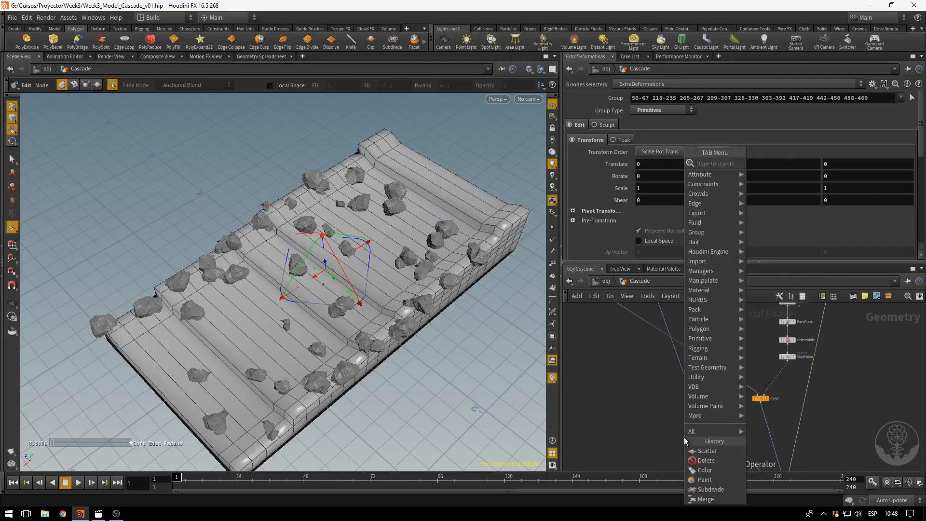
type("file")
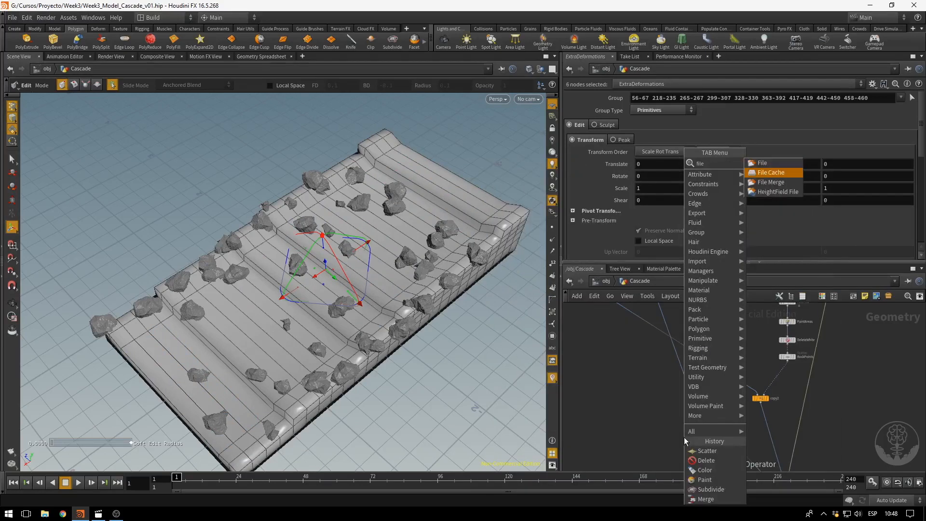
key("Return")
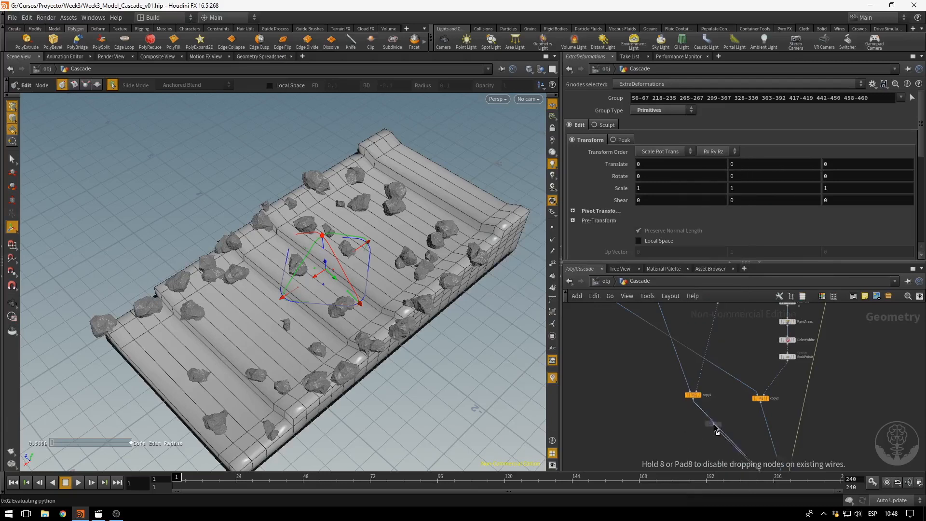
left_click(712, 426)
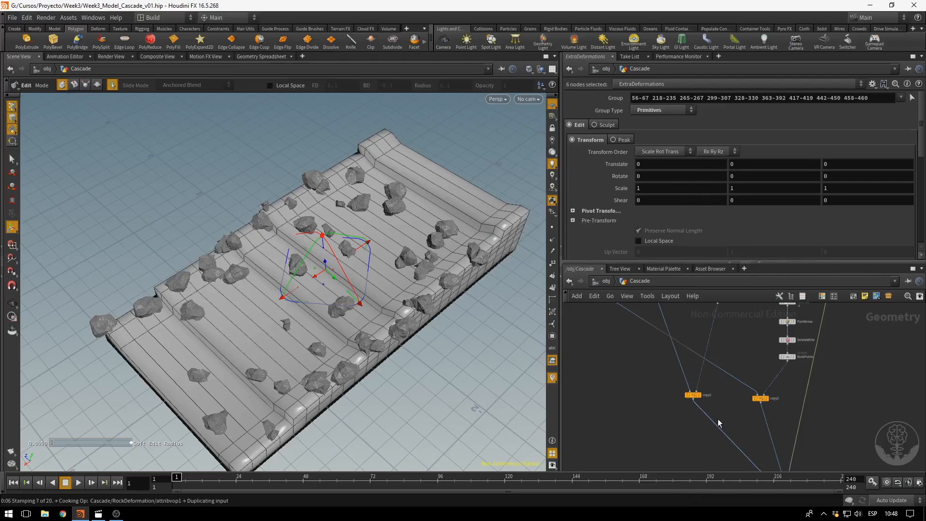
left_click(887, 500)
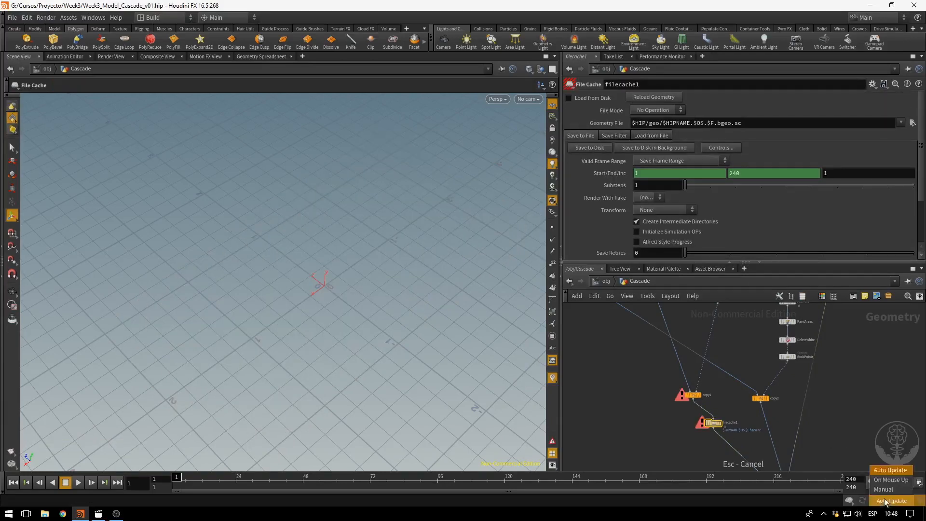
left_click(883, 489)
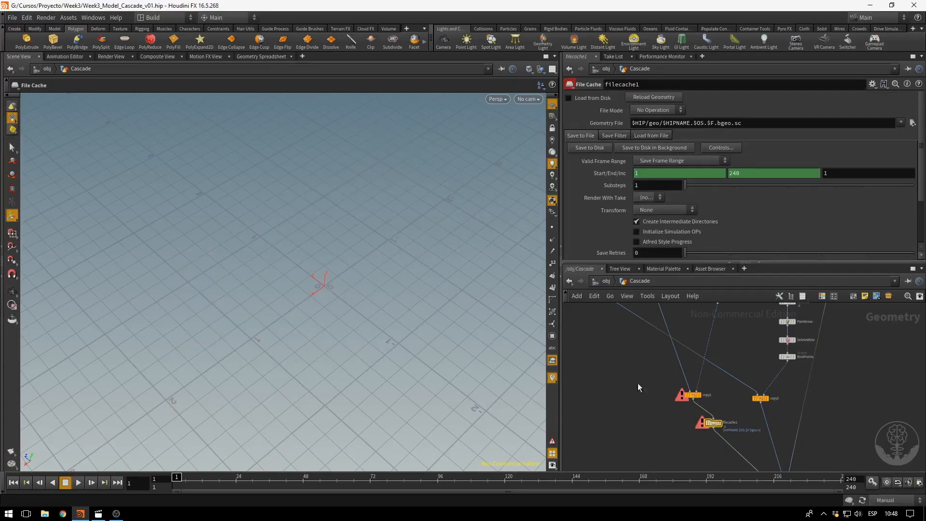
Place the File Cache node directly below copy1 and rename it CacheBorderRocks.
scroll(637, 382, "up", 3)
left_click_drag(767, 444, 732, 430)
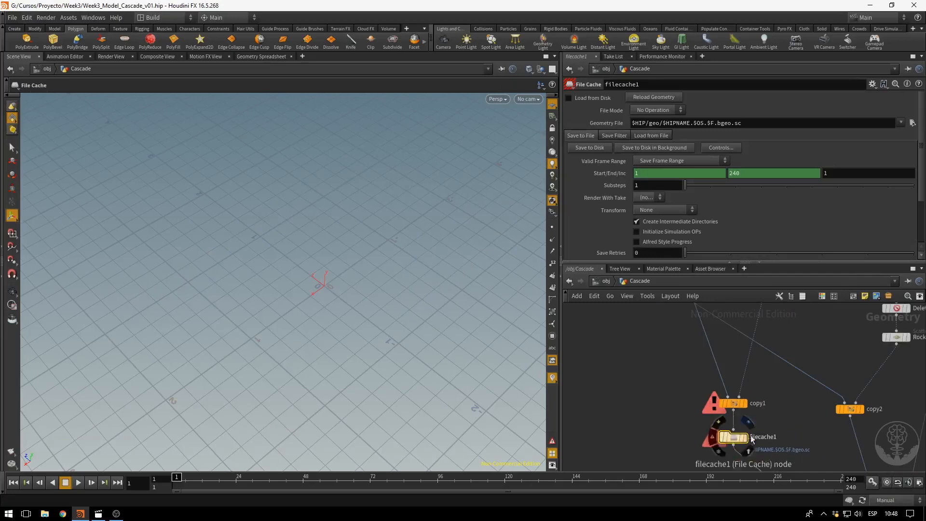
double_click(753, 437)
type("Cach")
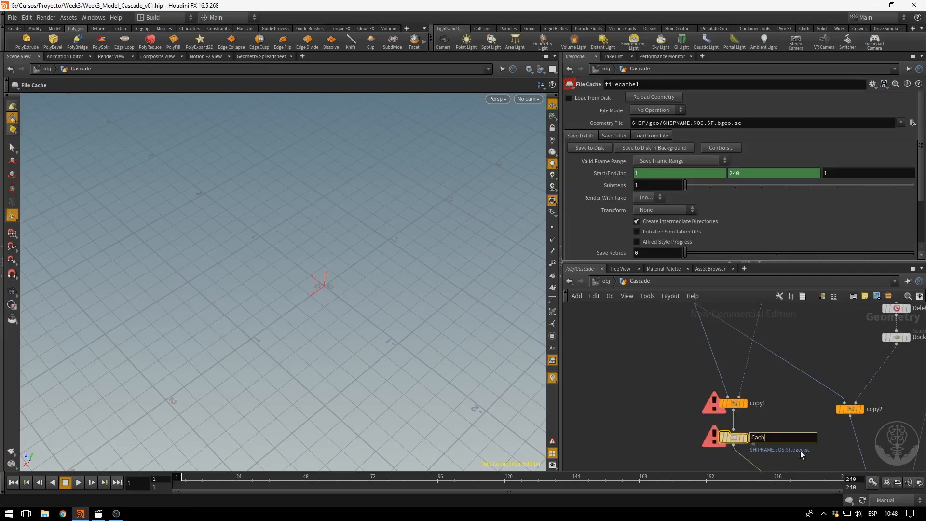
type("eBorderRocks")
key("Return")
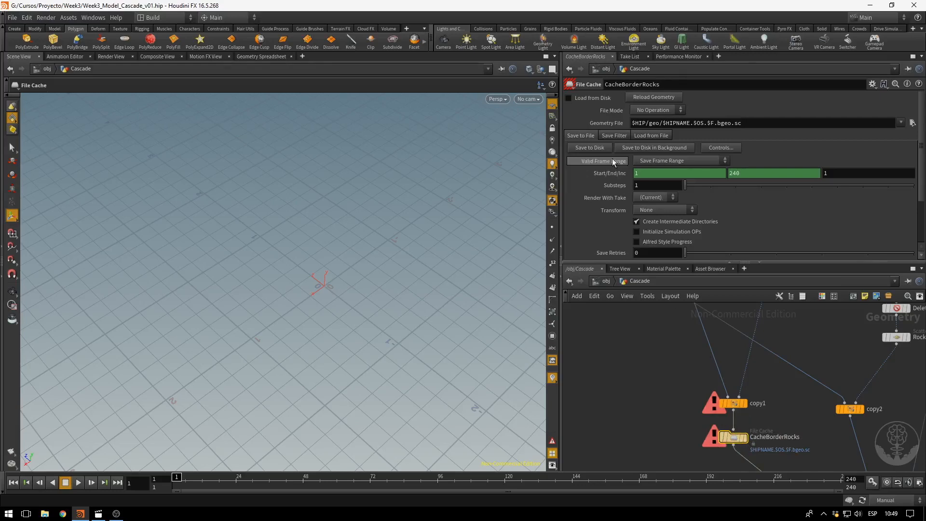
Examine the parts of CacheBorderRocks' Geometry File path: $HIP, geo, $HIPNAME, $OS, $F and the file extension.
triple_click(728, 123)
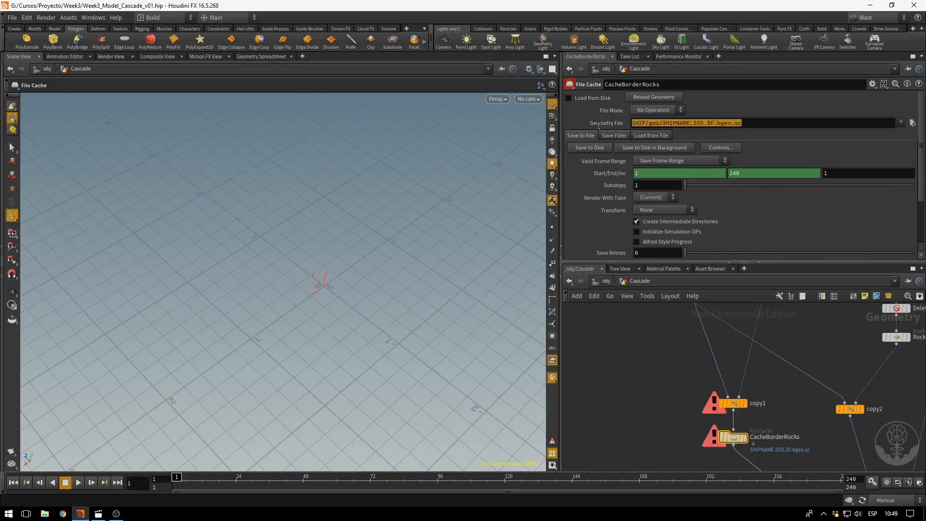
left_click(634, 123)
double_click(639, 122)
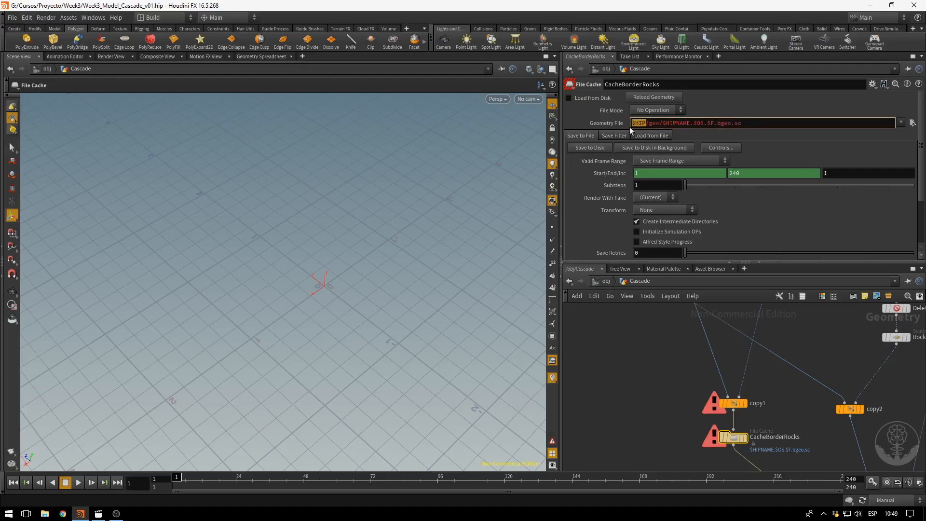
key("Right")
key("shift+Left")
key("shift+Left")
key("shift+Left")
key("shift+Left")
key("Right")
key("shift+Right")
key("shift+Right")
key("shift+Right")
key("Right")
key("Right")
key("shift+Right")
key("shift+Right")
key("shift+Right")
key("shift+Right")
key("shift+Right")
key("shift+Right")
key("shift+Right")
key("shift+Right")
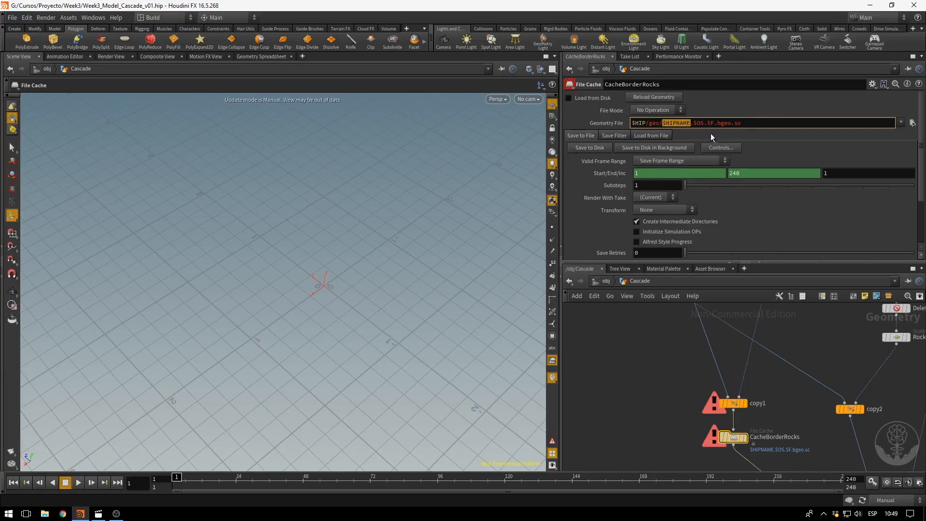
key("Right")
left_click_drag(717, 124, 731, 124)
left_click_drag(742, 127, 735, 129)
Set the Valid Frame Range of CacheBorderRocks to Save Current Frame.
left_click(684, 161)
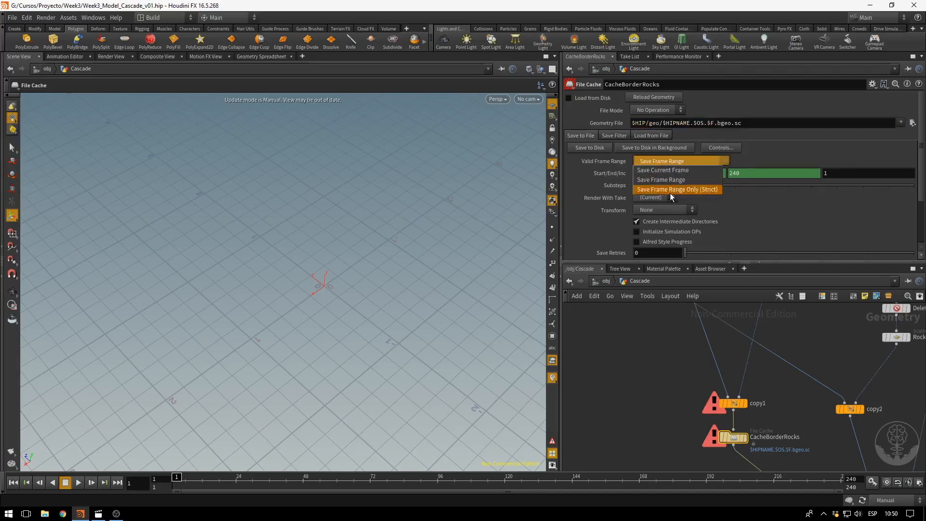
left_click(640, 171)
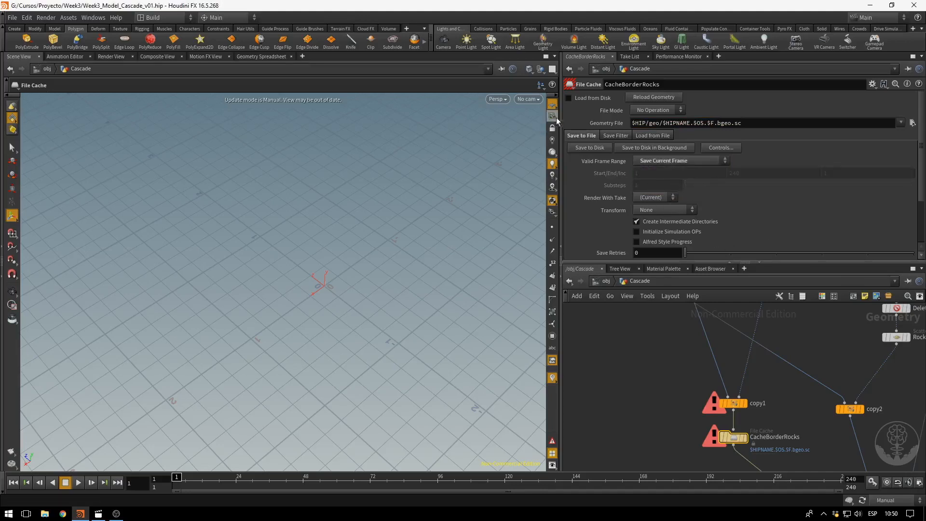
Enable Load from Disk on CacheBorderRocks and check the geometry files available in $HIP/geo/ without choosing one.
left_click(569, 98)
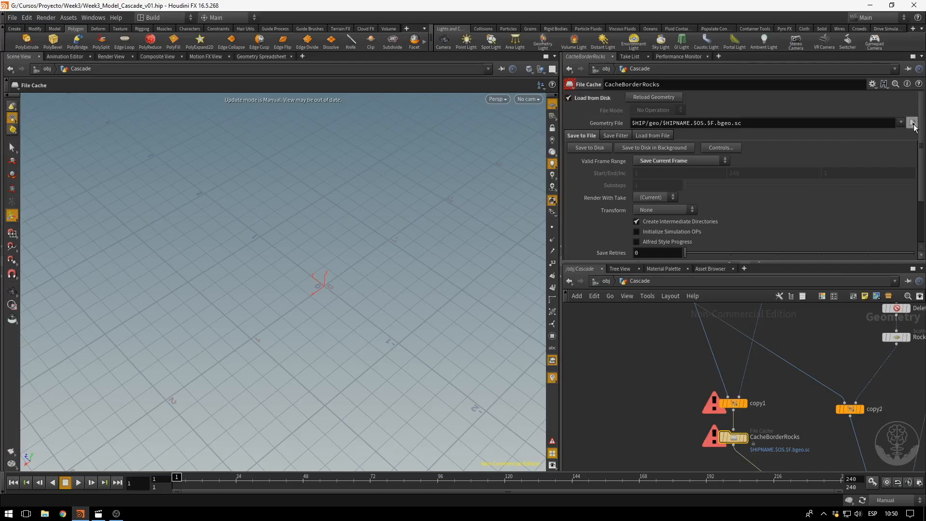
left_click(913, 123)
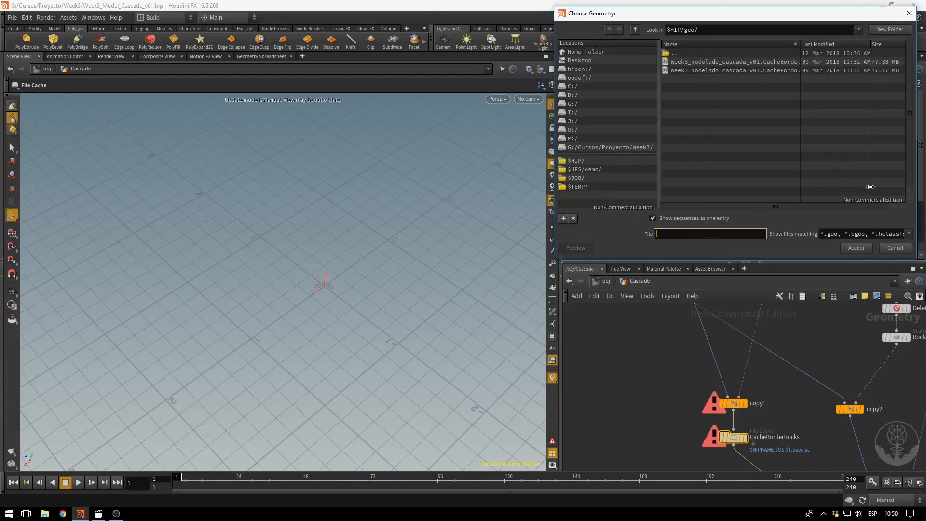
left_click(895, 248)
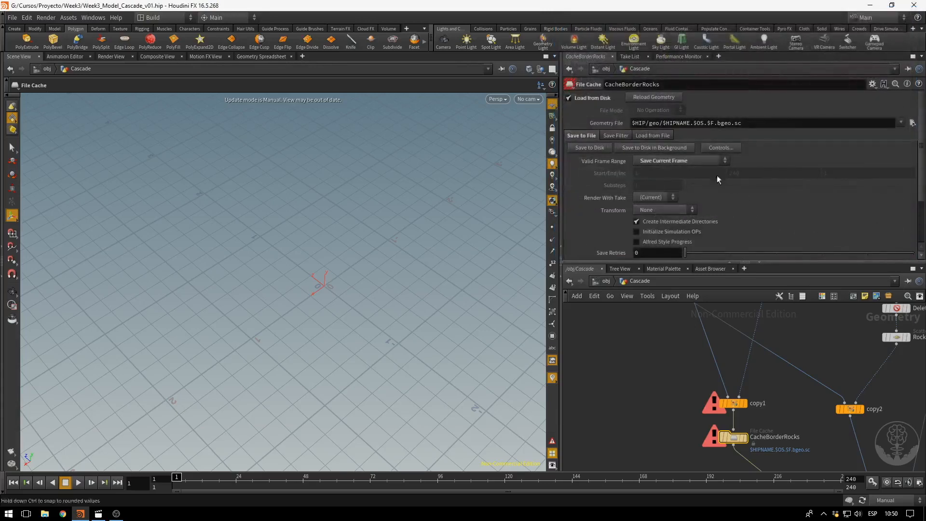
Check the expanded Geometry File path of CacheBorderRocks and remove the frame variable, making it $HIP/geo/$HIPNAME.$OS.bgeo.sc.
left_click(608, 123)
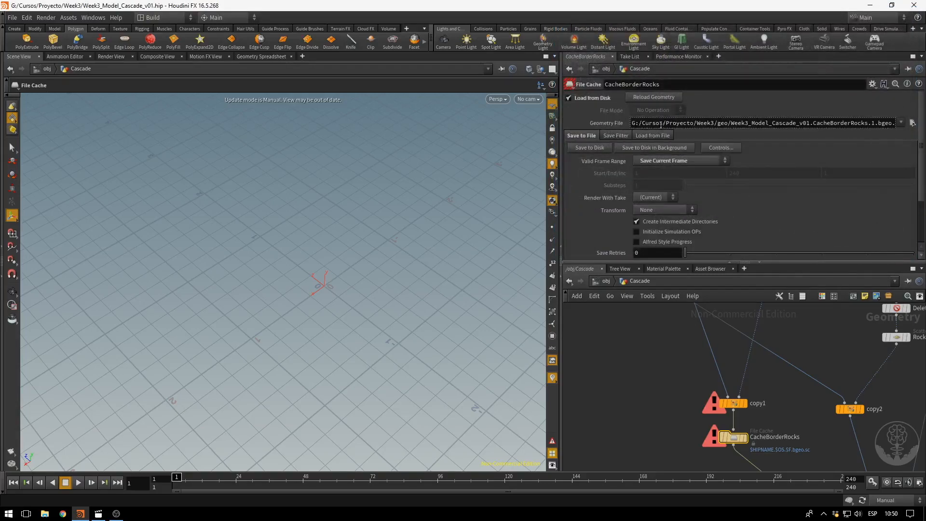
left_click_drag(635, 122, 866, 123)
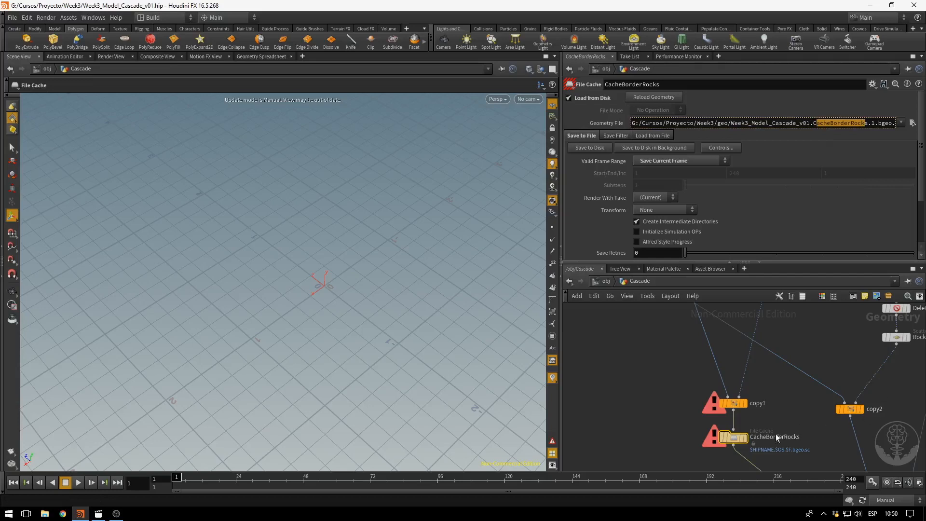
left_click(600, 124)
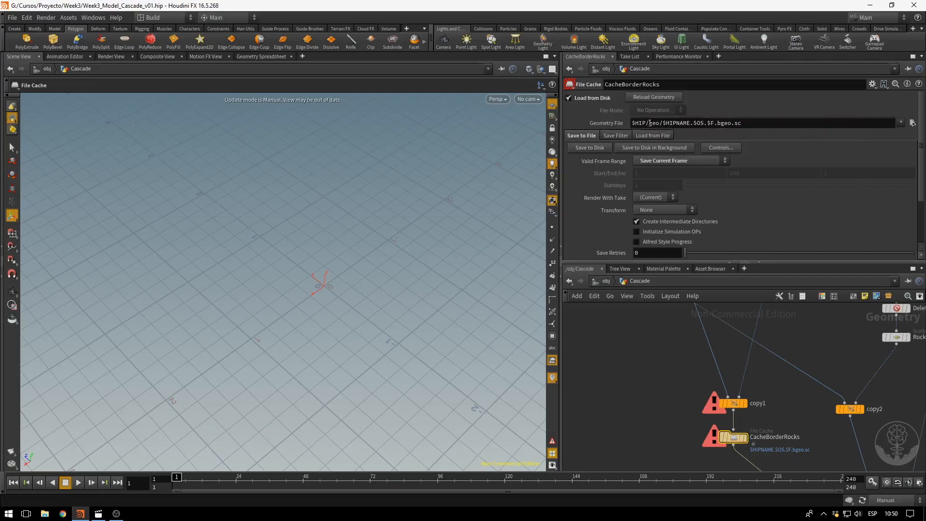
left_click(716, 124)
key("BackSpace")
key("BackSpace")
key("BackSpace")
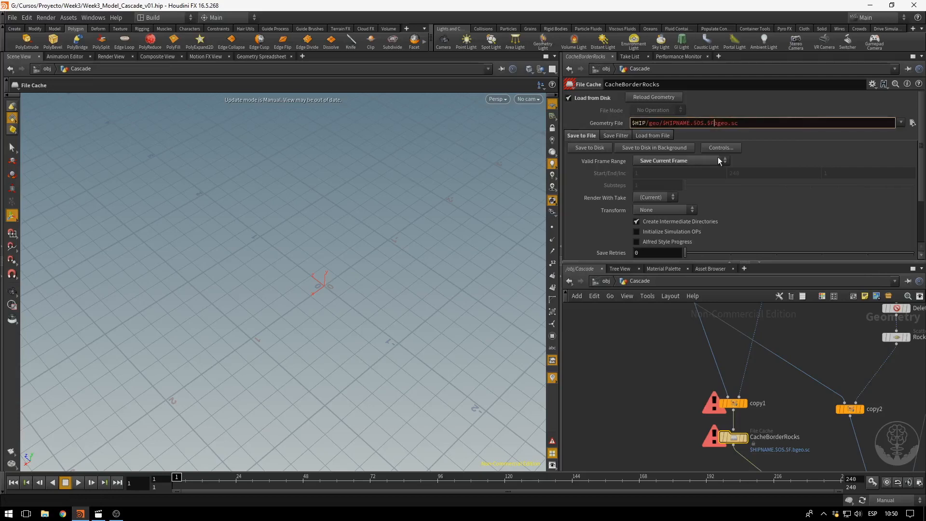
key("Return")
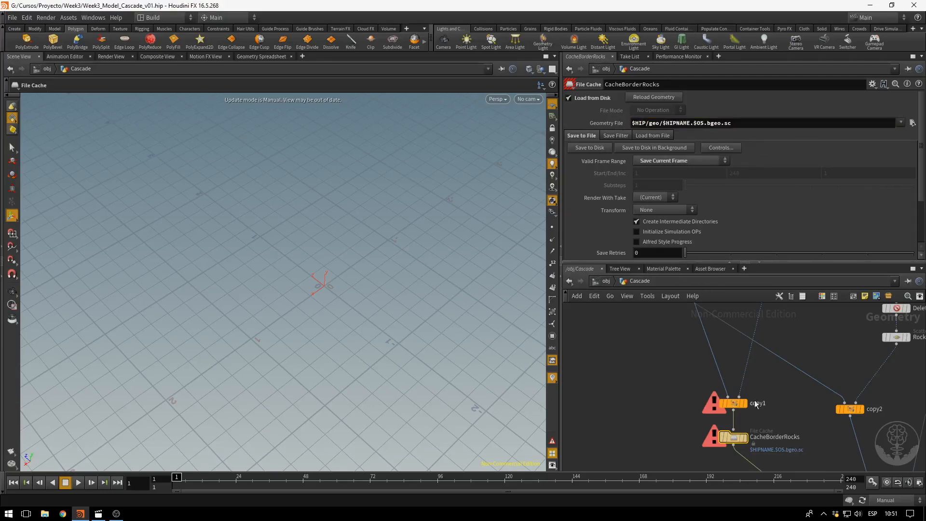
Set the Force Total Count of the PointsForRocks scatter node to 75.
scroll(754, 400, "down", 3)
middle_click_drag(789, 354, 785, 441)
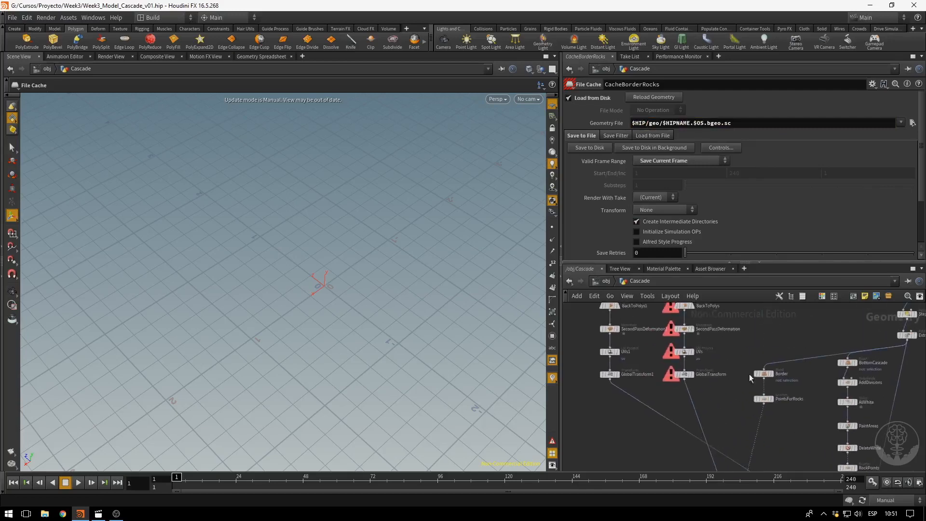
middle_click_drag(758, 337, 720, 318)
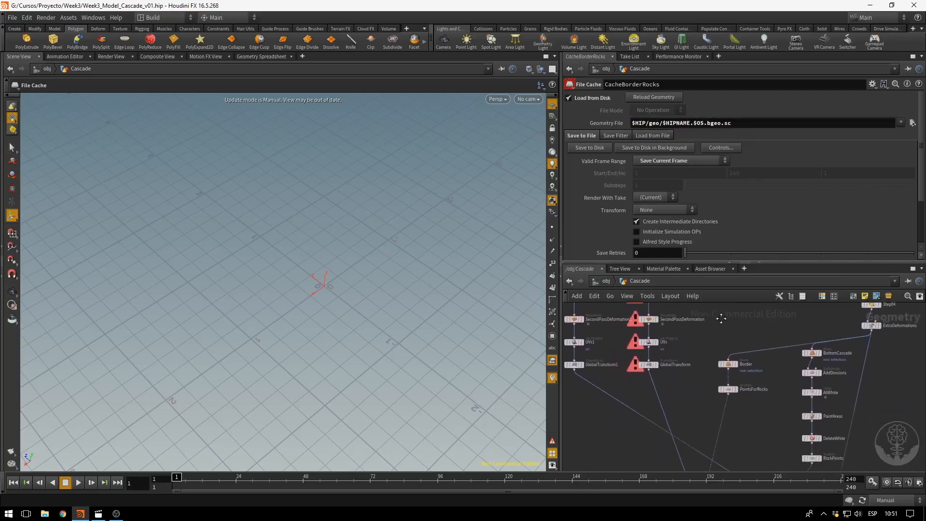
left_click(728, 389)
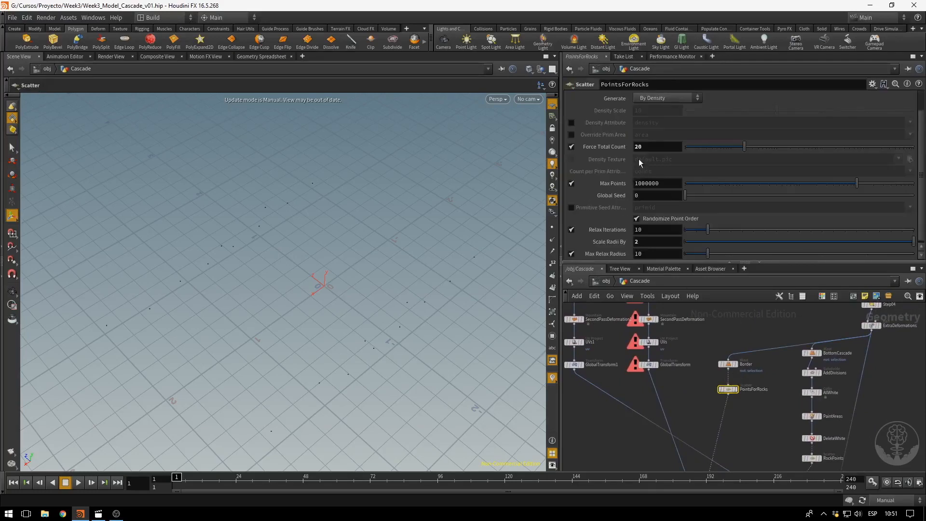
left_click(641, 146)
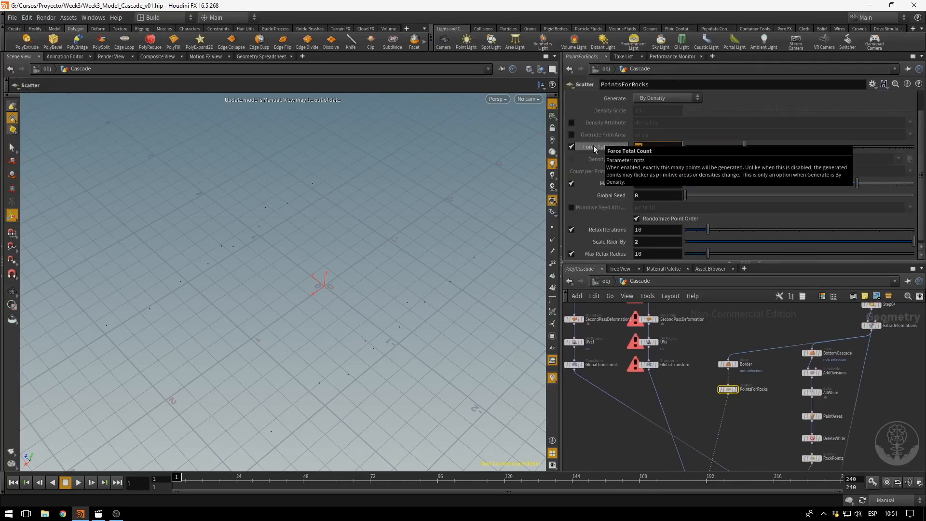
type("75")
key("Return")
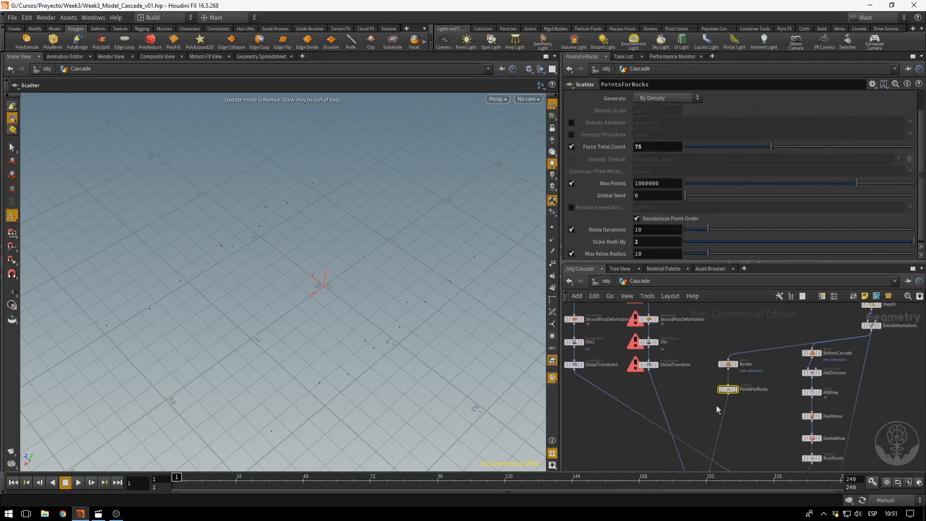
Save the CacheBorderRocks geometry to disk and turn on the node's display and template flags.
middle_click_drag(748, 441, 750, 318)
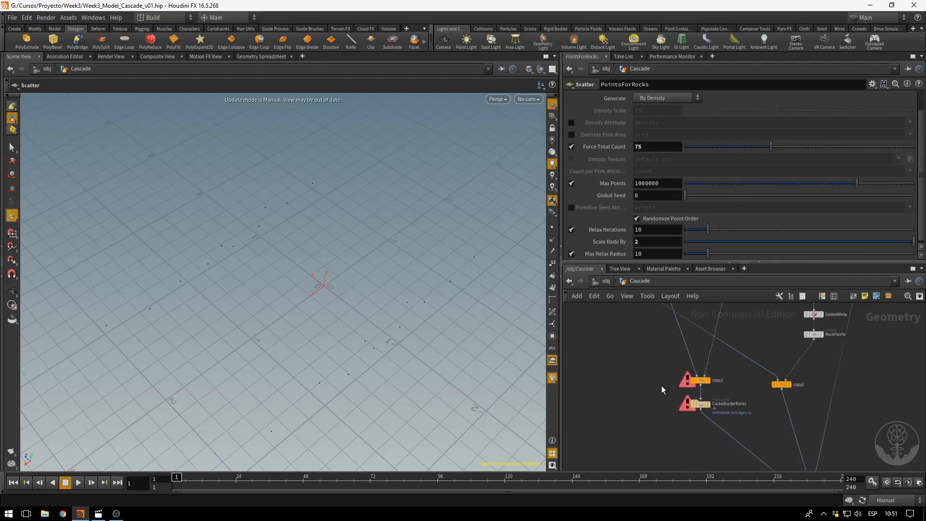
middle_click_drag(661, 385, 650, 345)
scroll(688, 367, "up", 3)
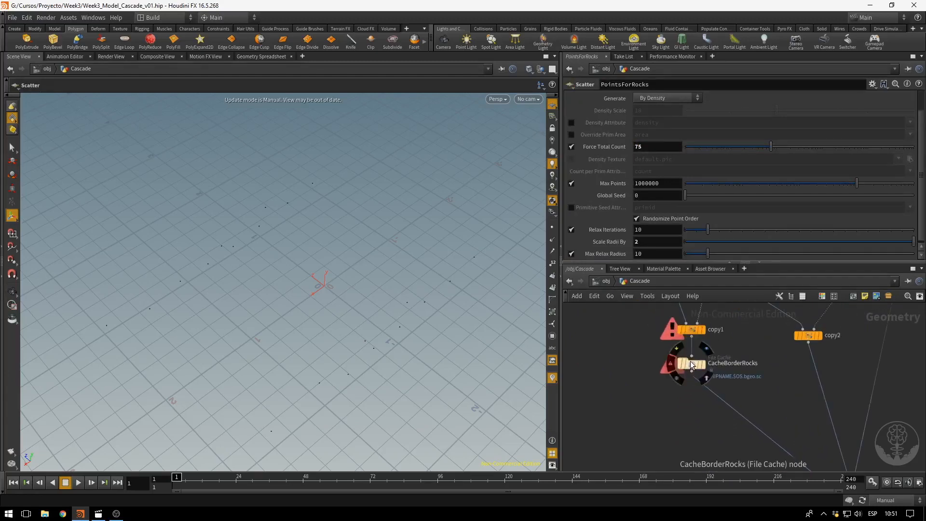
left_click(692, 363)
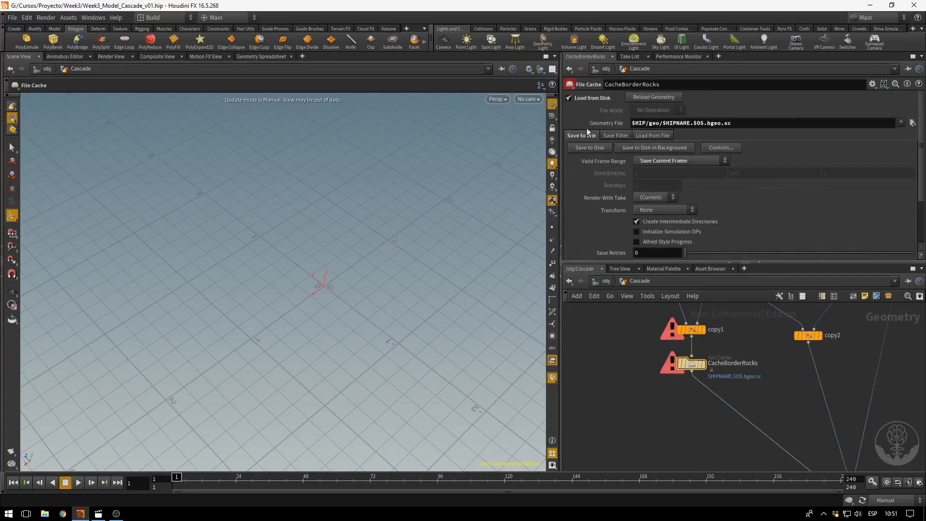
left_click(587, 148)
scroll(701, 362, "up", 5)
left_click(696, 352)
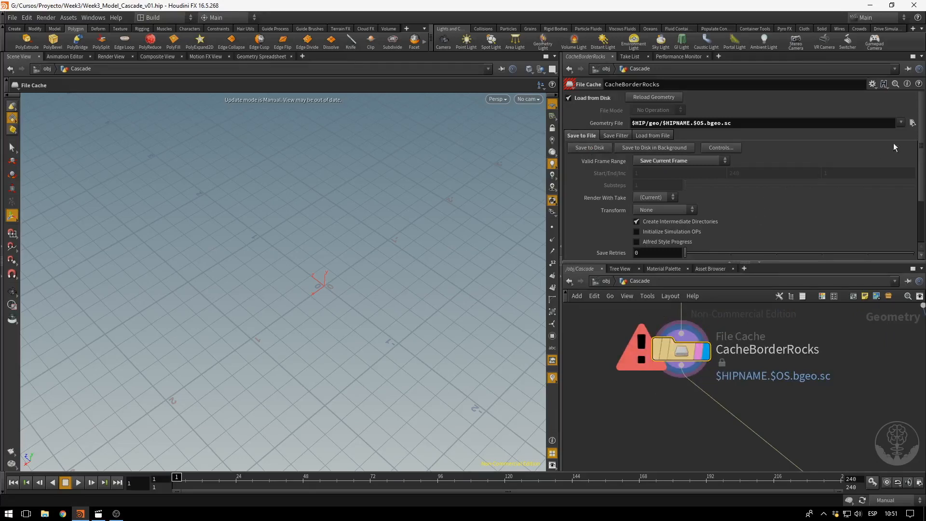
Choose the saved Week3_Model_Cascade_v01.CacheBorderRocks.bgeo.sc in $HIP/geo/ as the Geometry File of CacheBorderRocks.
left_click(911, 123)
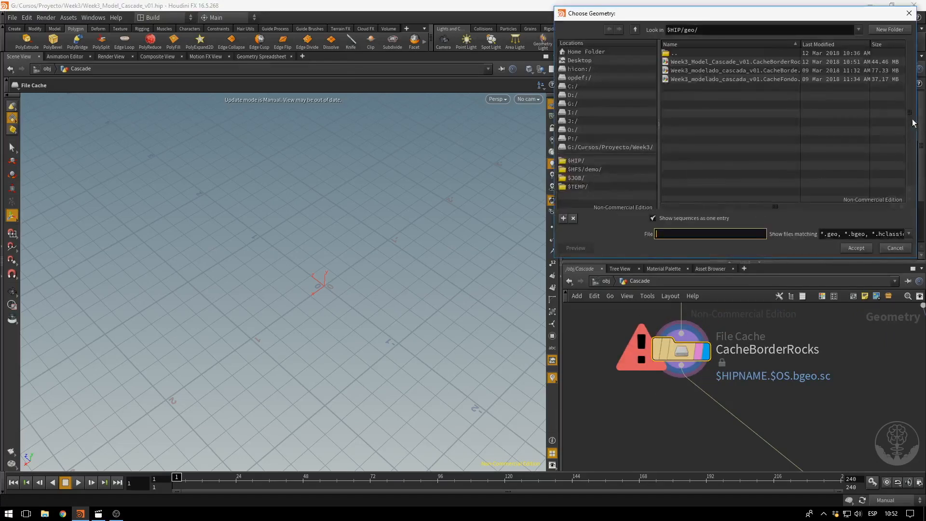
left_click(801, 45)
left_click(785, 61)
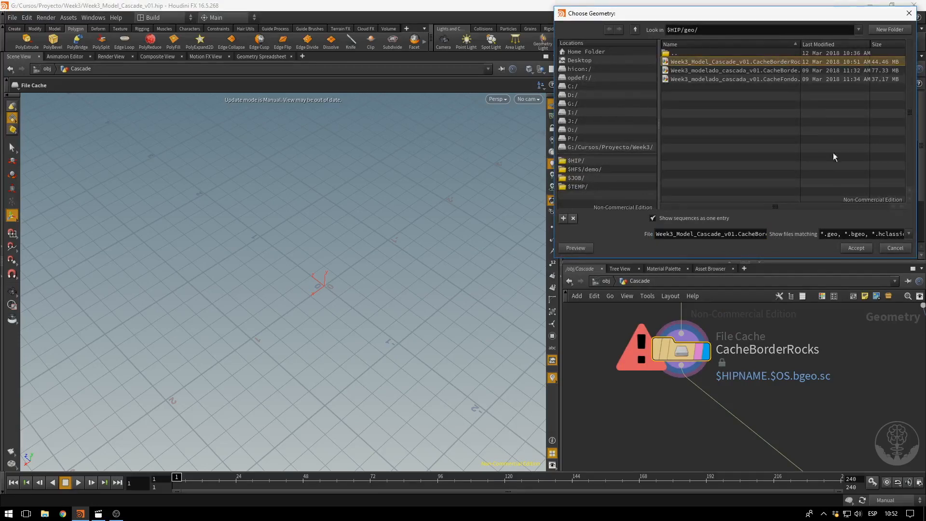
left_click(842, 248)
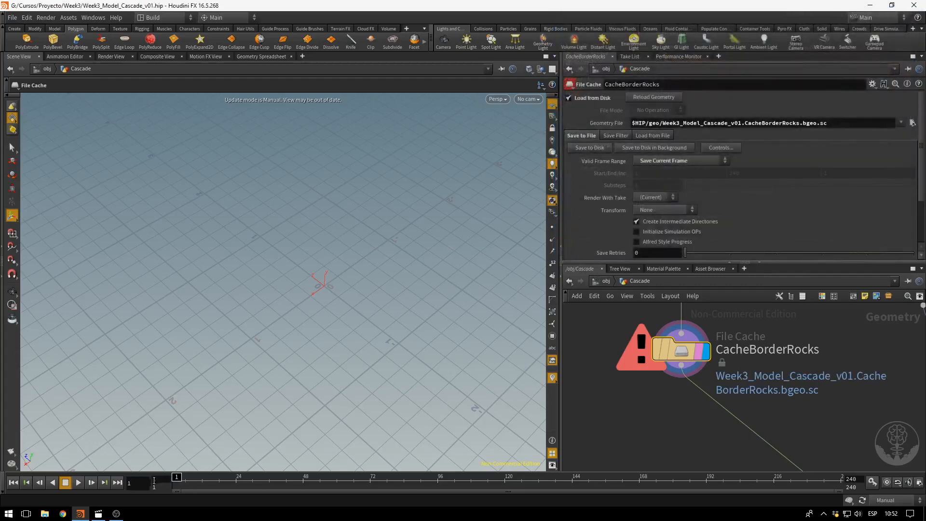
Switch the update mode to Auto Update and inspect the border rocks loaded from the cache in the viewport.
left_click(894, 504)
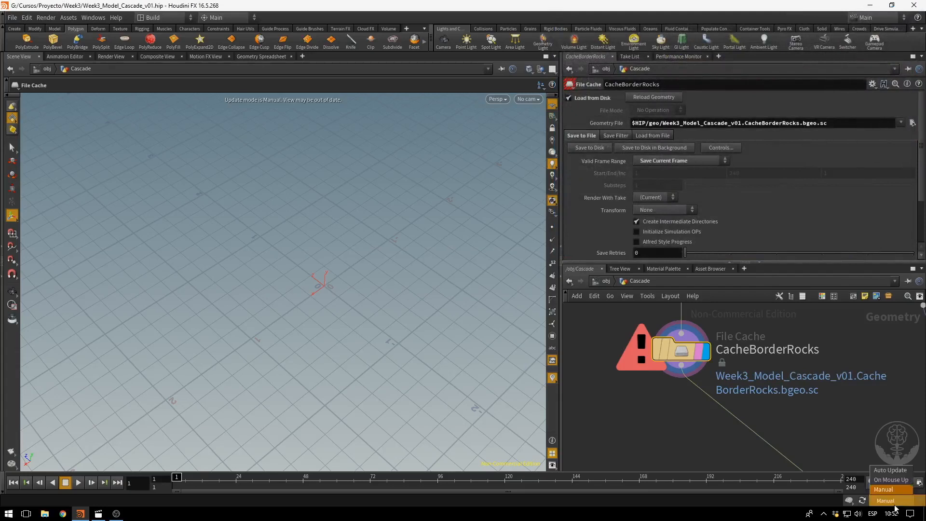
left_click(890, 470)
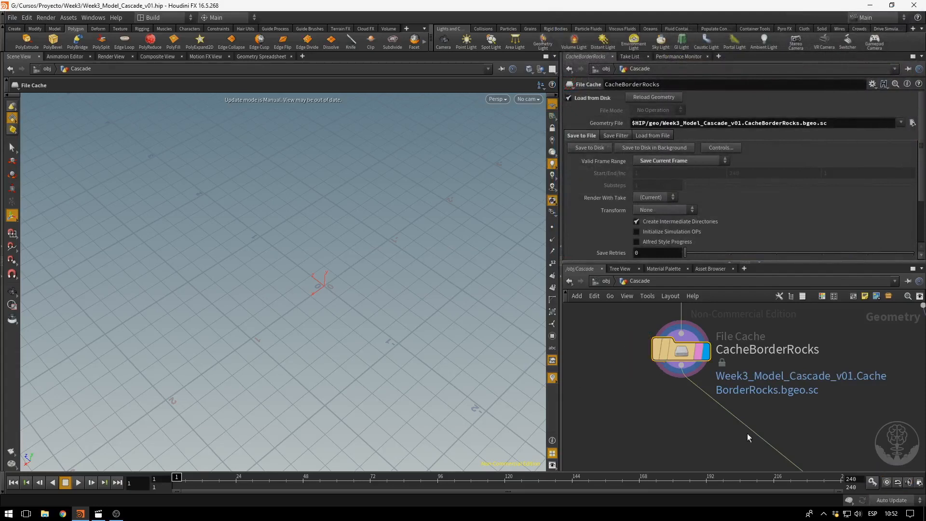
mouse_move(684, 402)
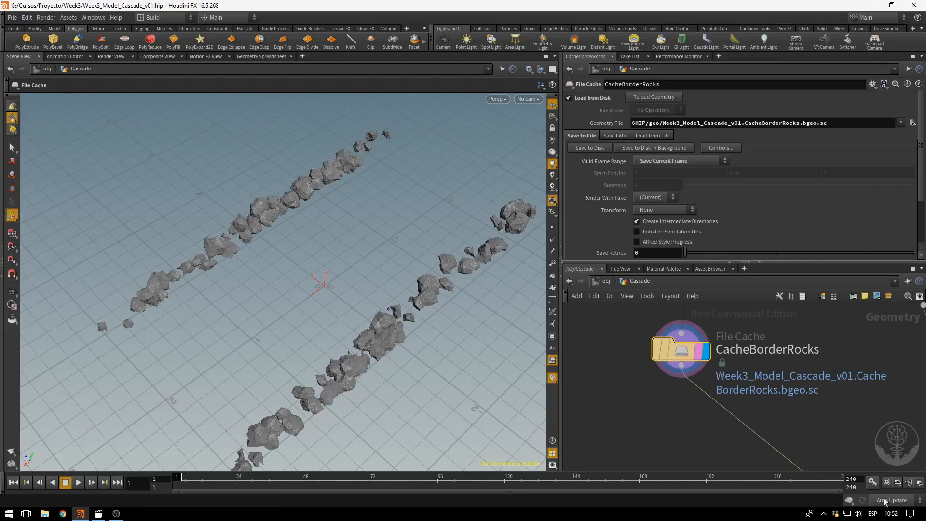
key("Escape")
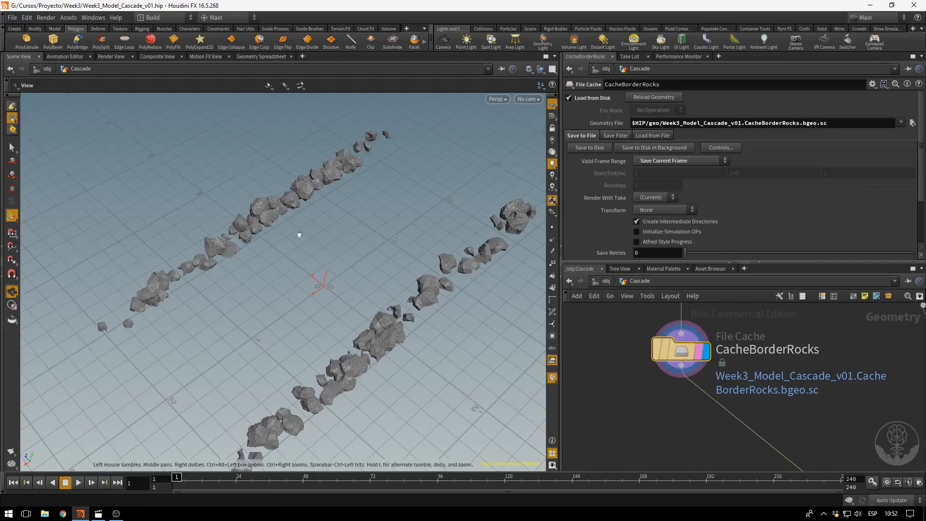
left_click_drag(332, 251, 310, 269)
left_click_drag(227, 478, 74, 421)
key("h")
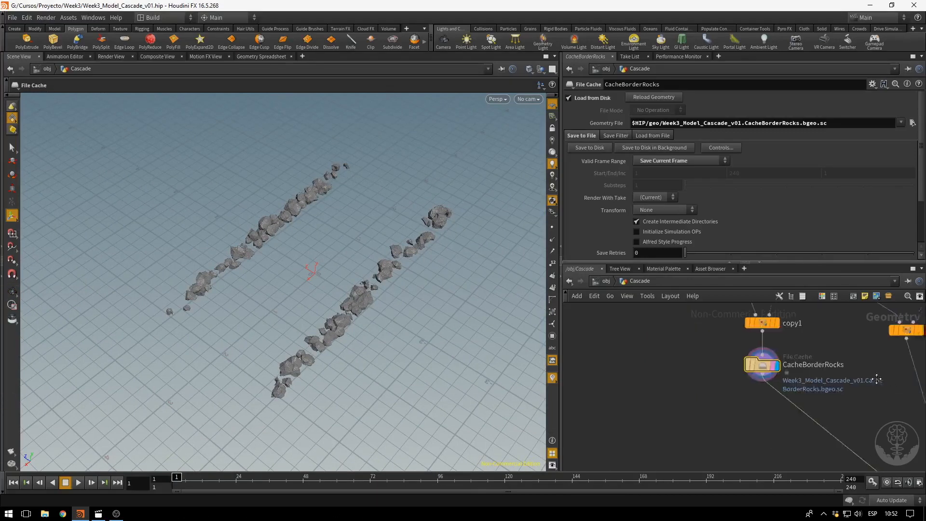
Return the update mode to Manual, then duplicate CacheBorderRocks and insert the copy on the wire directly below copy2.
left_click(891, 500)
left_click(889, 484)
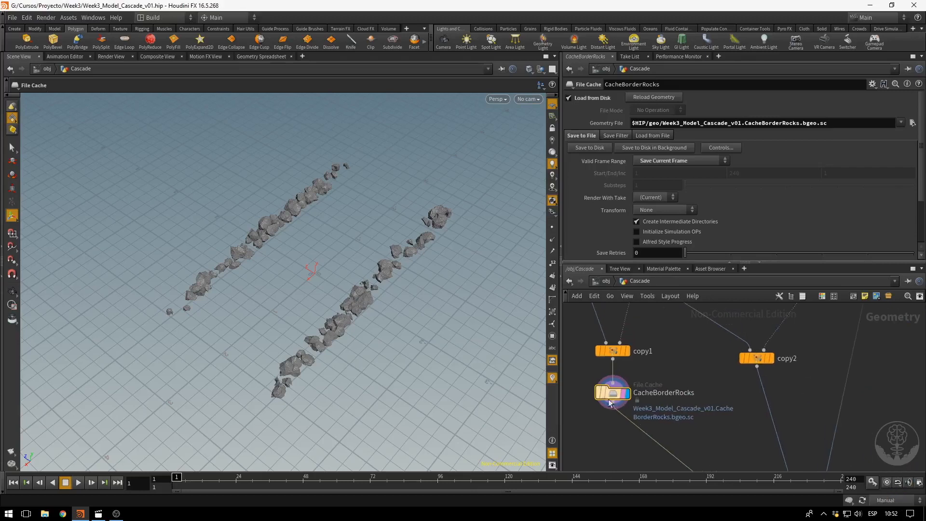
mouse_move(613, 398)
key("ctrl+c")
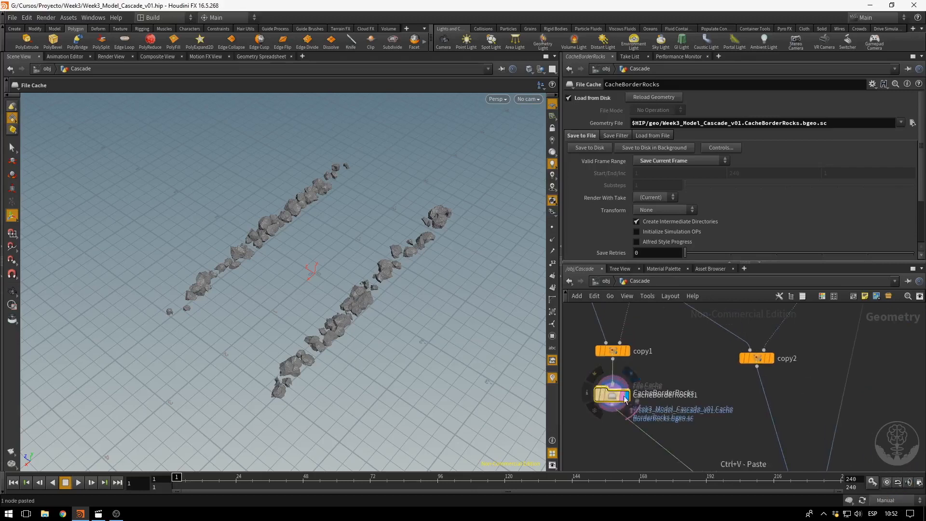
key("ctrl+v")
left_click_drag(733, 418, 755, 403)
Rename the duplicated File Cache node below copy2 as CacheBottomRocks.
double_click(803, 393)
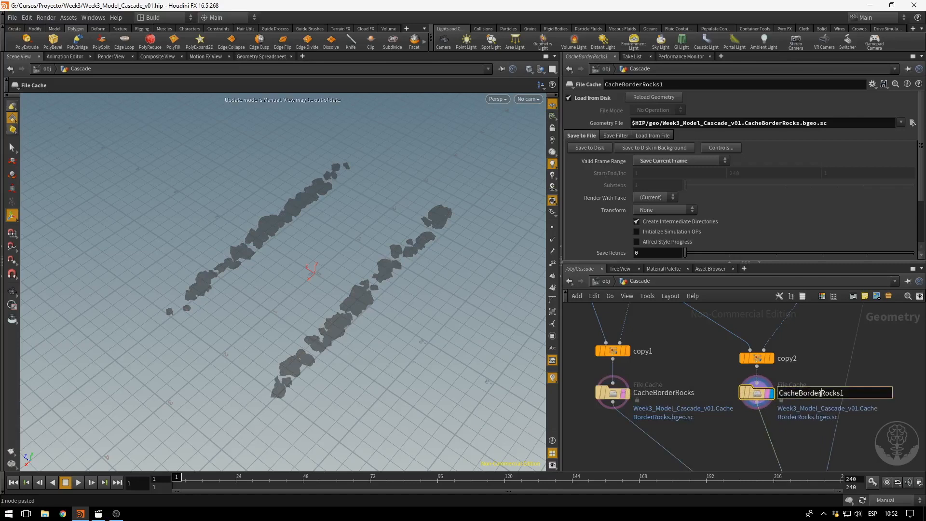
left_click_drag(821, 393, 802, 394)
type("ottom")
key("End")
key("BackSpace")
key("Return")
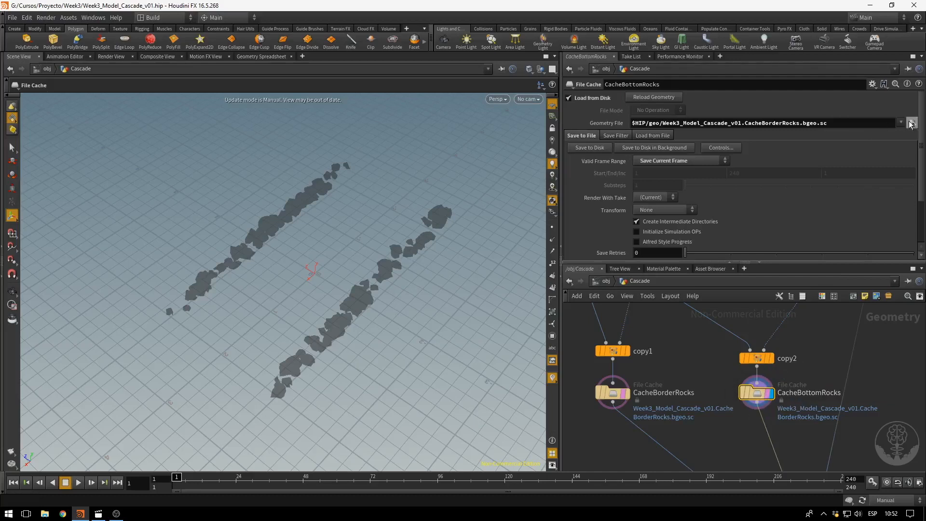
left_click(912, 123)
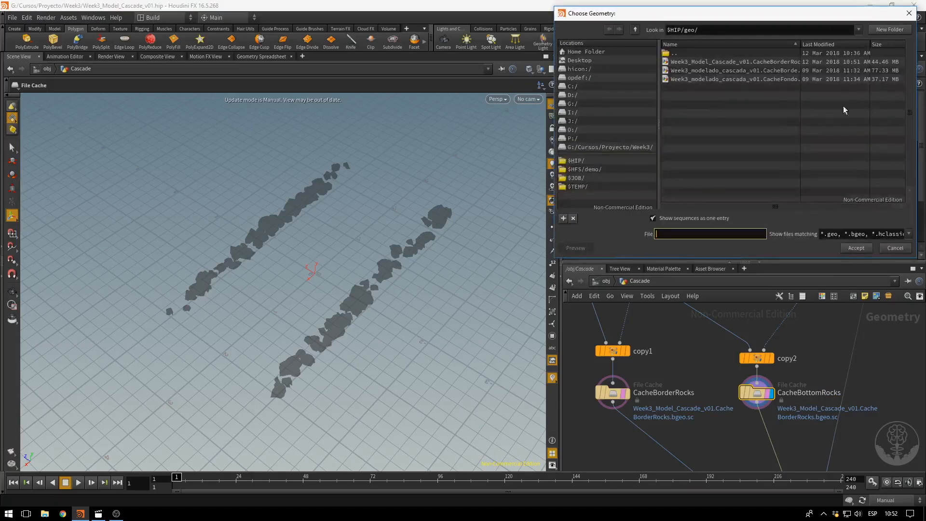
left_click(654, 218)
left_click(750, 63)
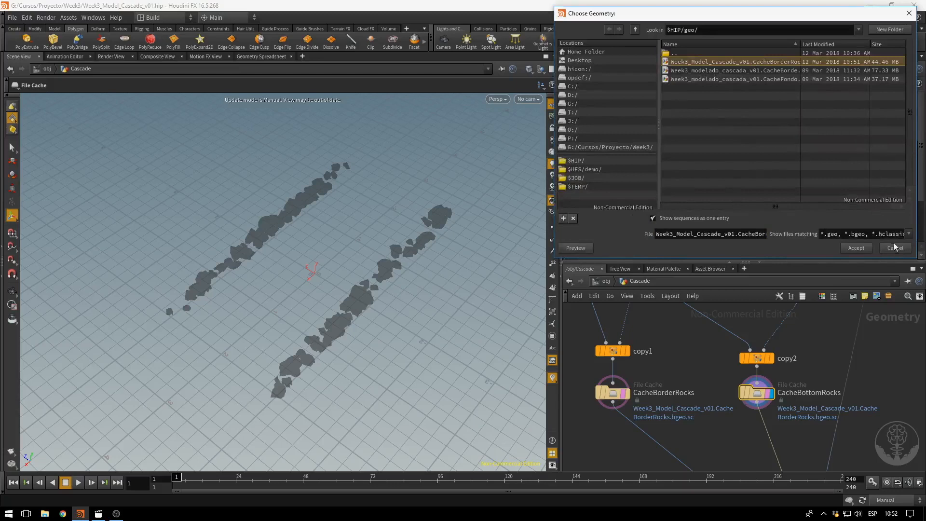
left_click(895, 247)
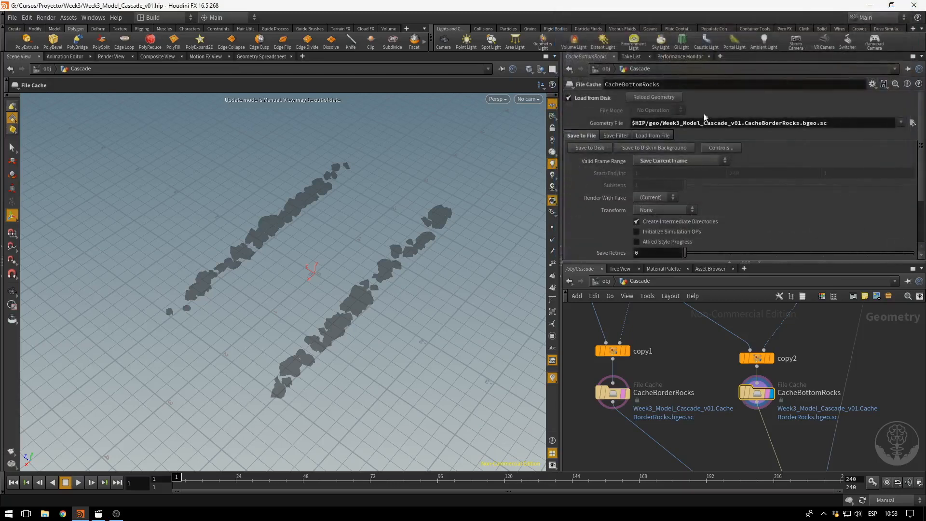
Set the Geometry File of CacheBottomRocks to $HIP/geo/$HIPNAME.$OS.bgeo.sc.
left_click_drag(848, 126, 660, 126)
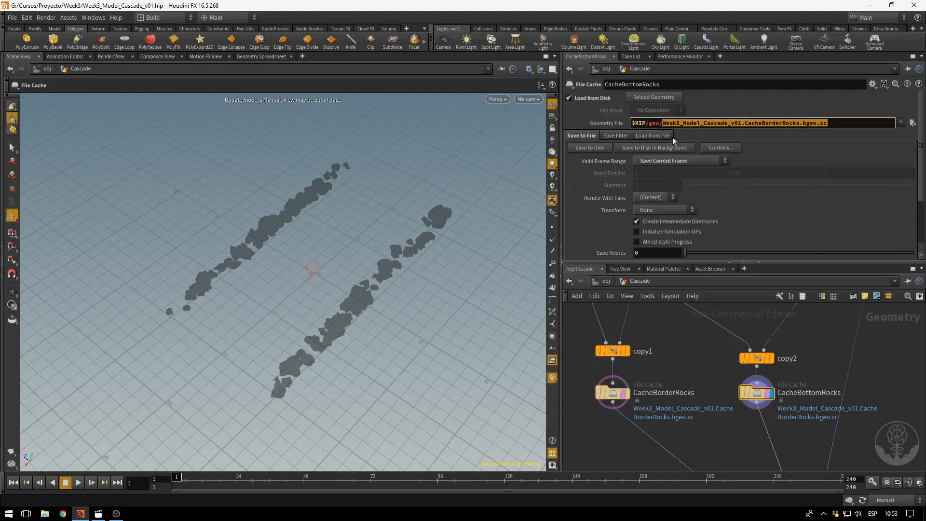
type("$HIP/geo/$")
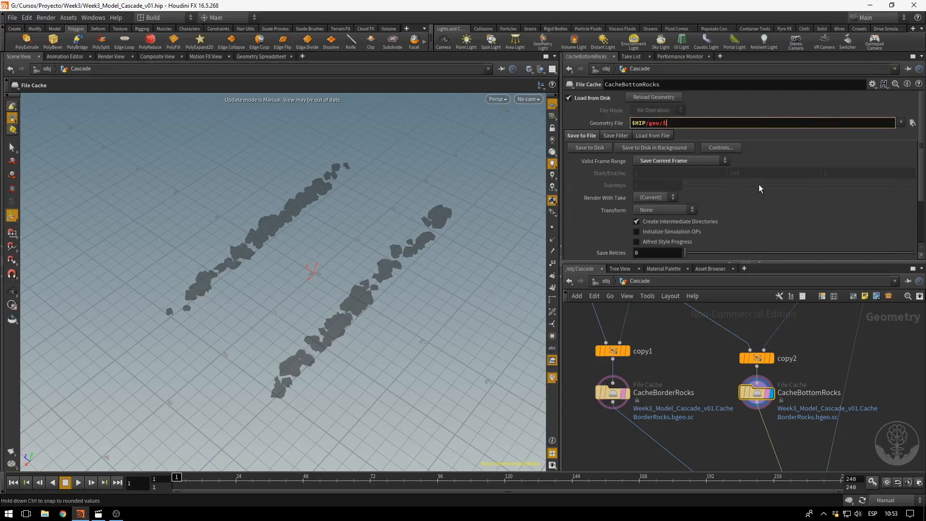
type("HIPN")
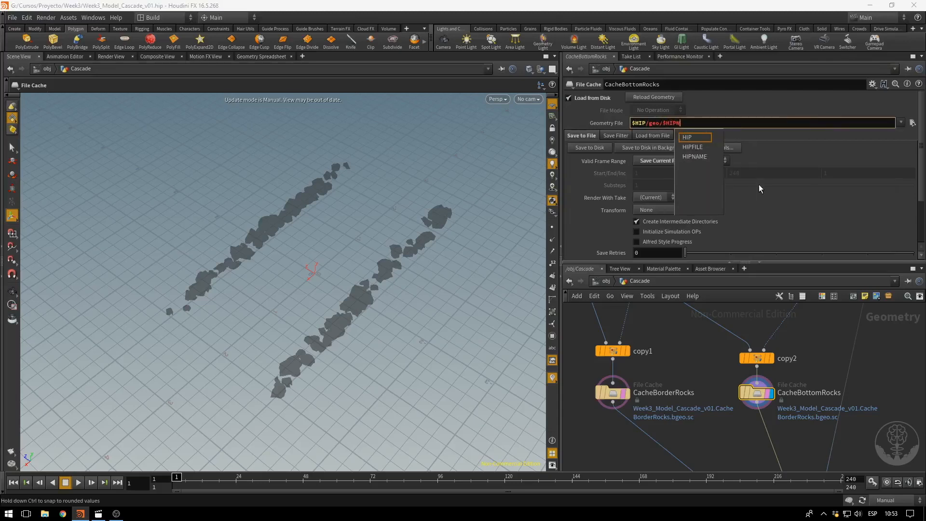
type("AME.-")
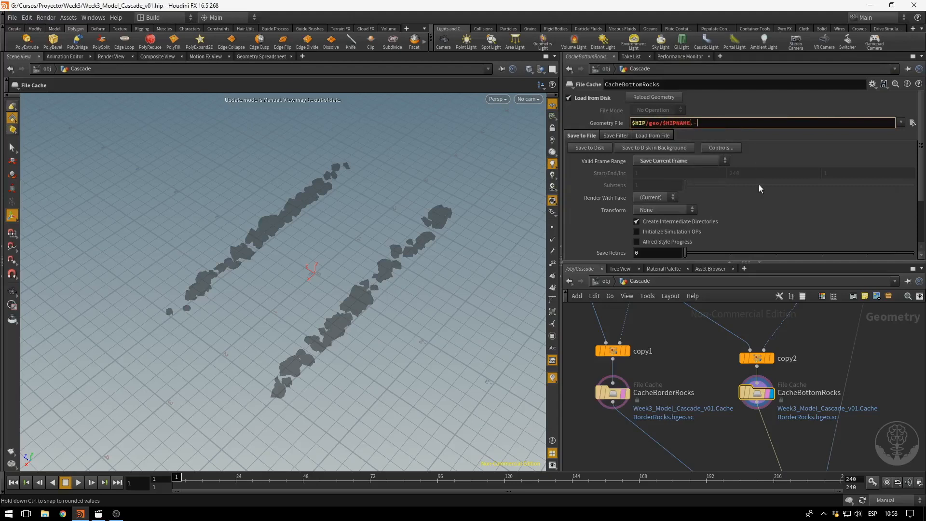
key("BackSpace")
type("$OS")
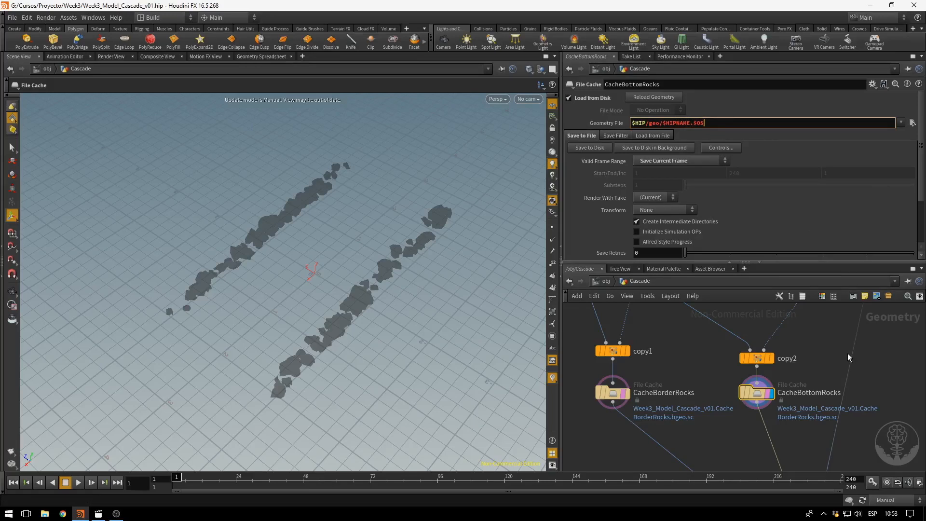
type(".bgeo.sc")
key("Return")
left_click(620, 393)
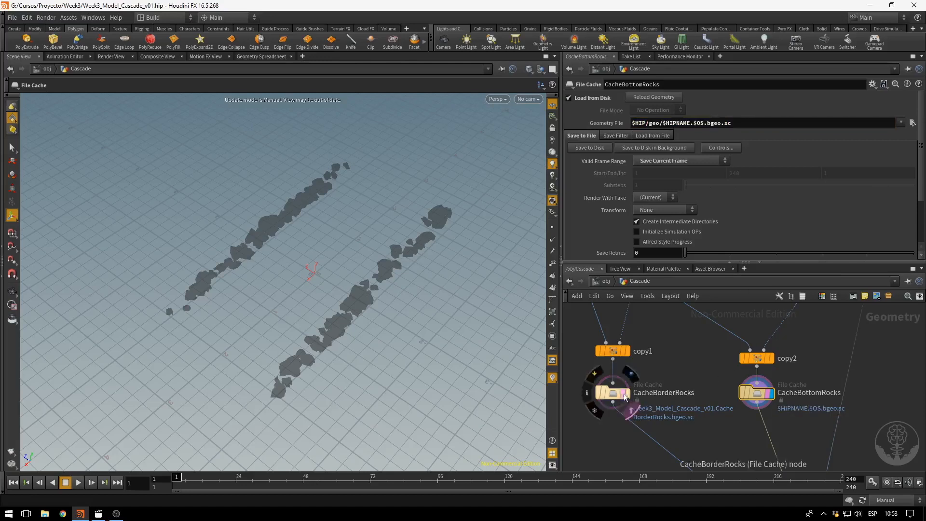
left_click(756, 392)
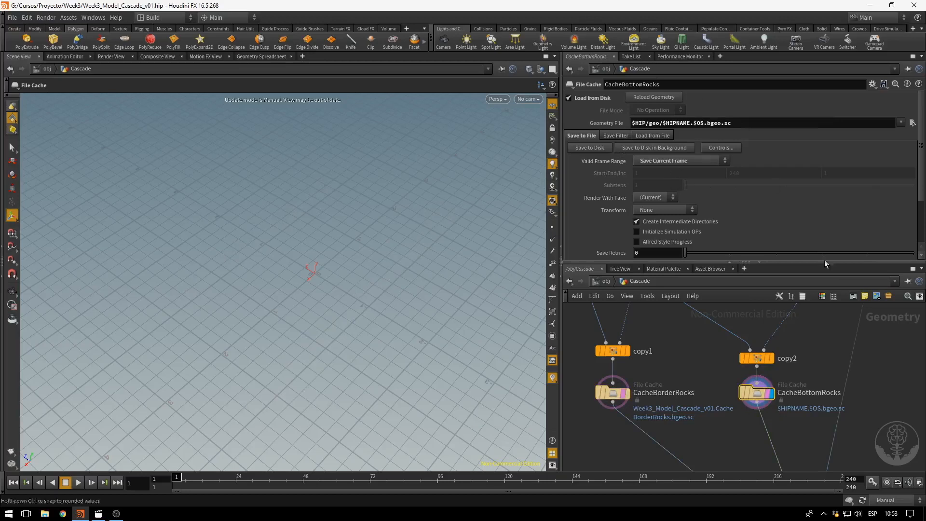
Set the Force Total Count of the RockPoints scatter node to 75.
middle_click_drag(819, 350, 807, 469)
middle_click_drag(783, 357, 756, 414)
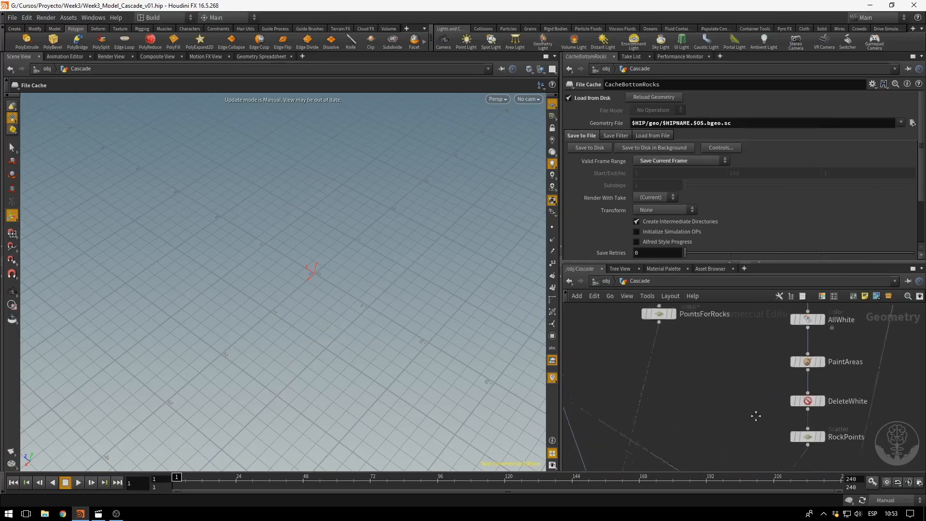
mouse_move(776, 363)
middle_mouse_down()
mouse_move(758, 429)
mouse_move(724, 316)
middle_mouse_up()
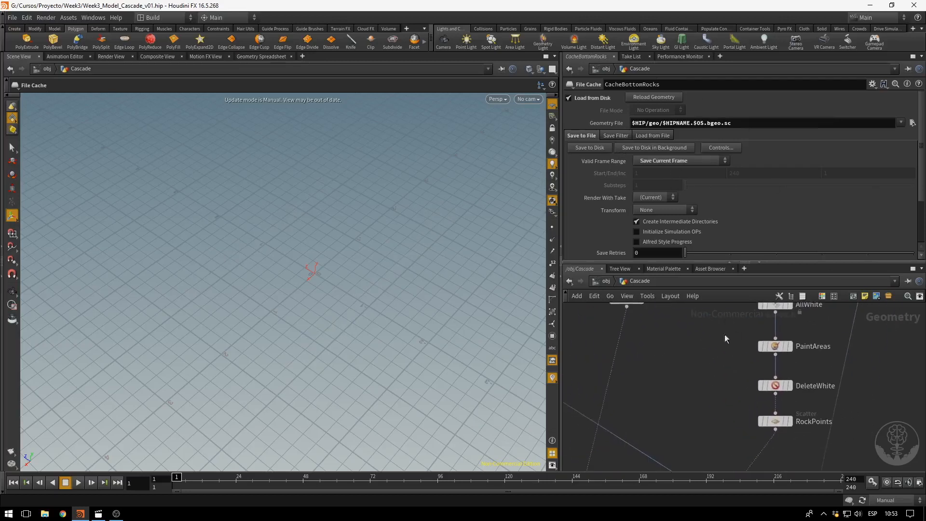
left_click(775, 421)
double_click(641, 146)
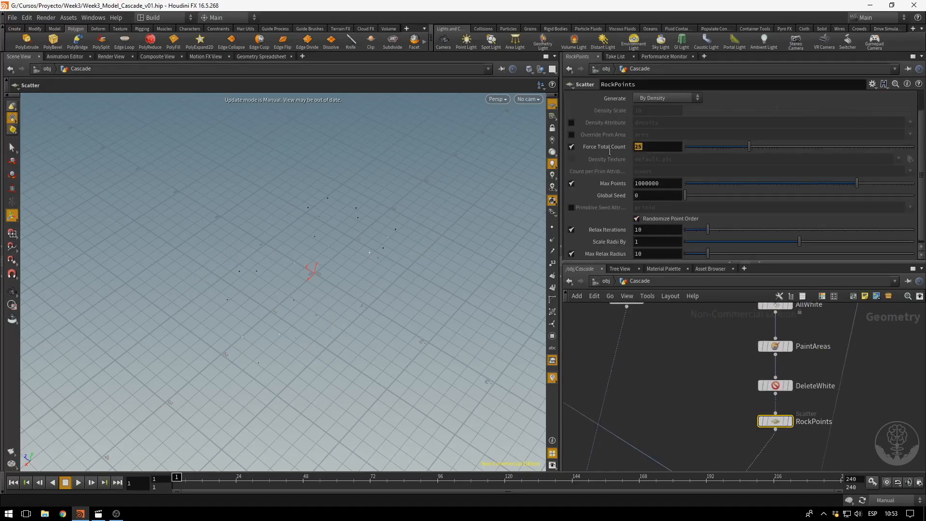
type("754")
key("Return")
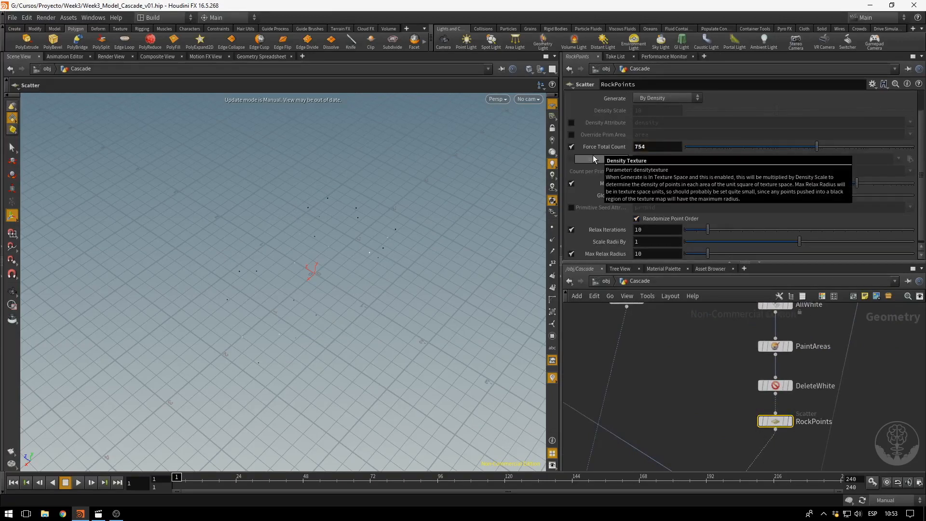
key("BackSpace")
key("Return")
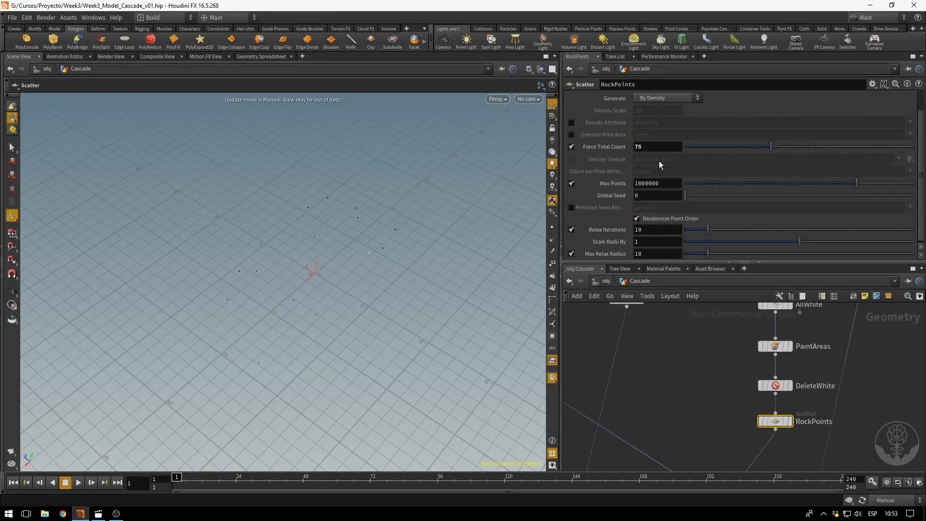
Save the geometry of the CacheBottomRocks File Cache node to disk.
middle_click_drag(727, 373, 707, 272)
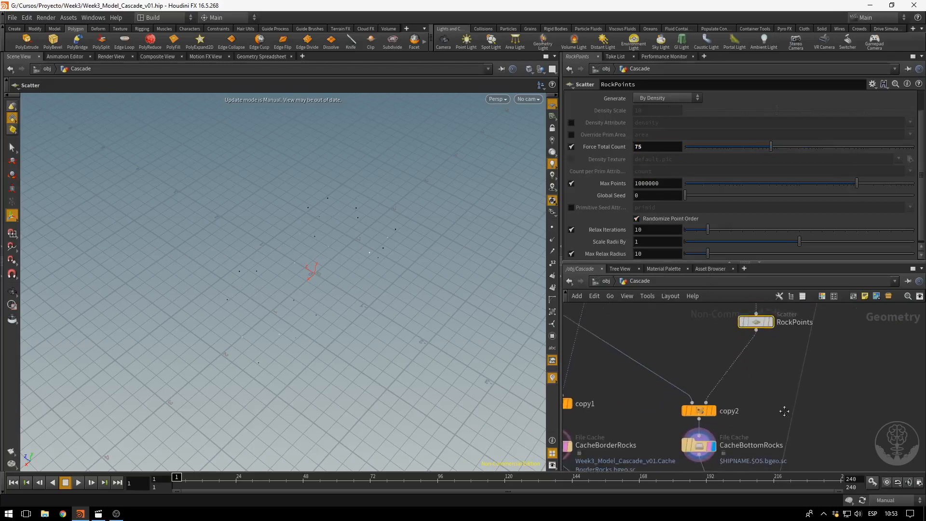
middle_click_drag(784, 410, 764, 239)
middle_click_drag(788, 389, 831, 477)
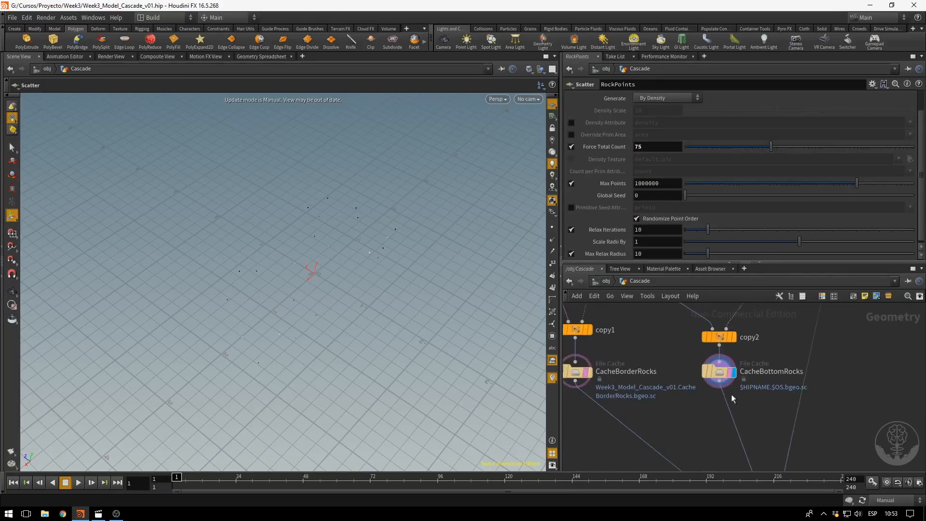
left_click(718, 371)
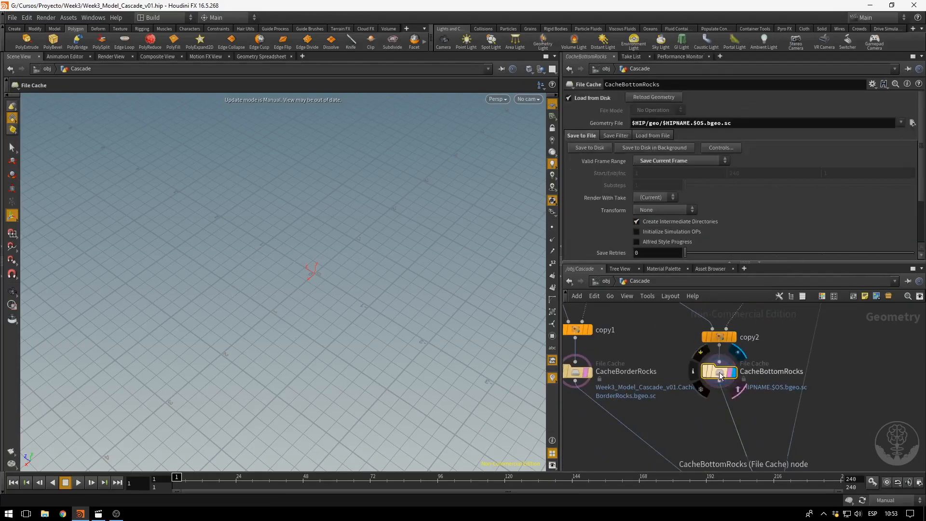
left_click(584, 153)
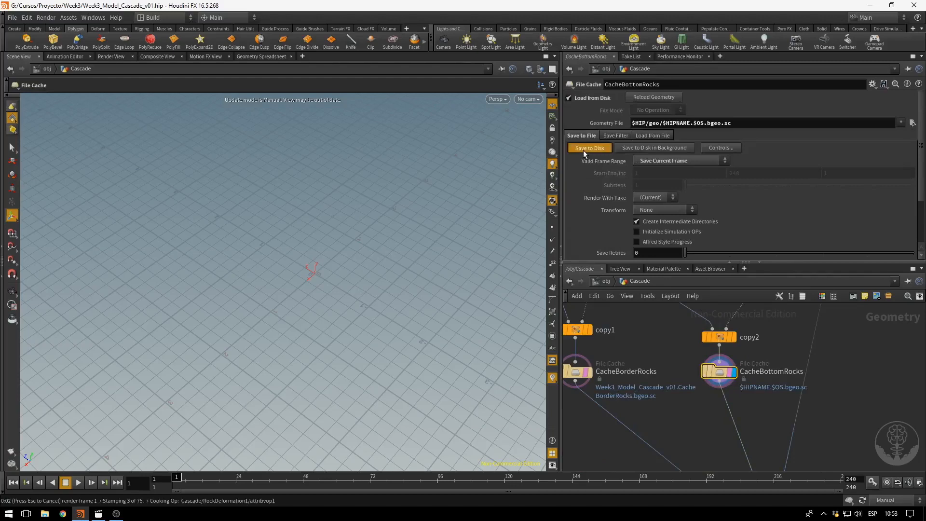
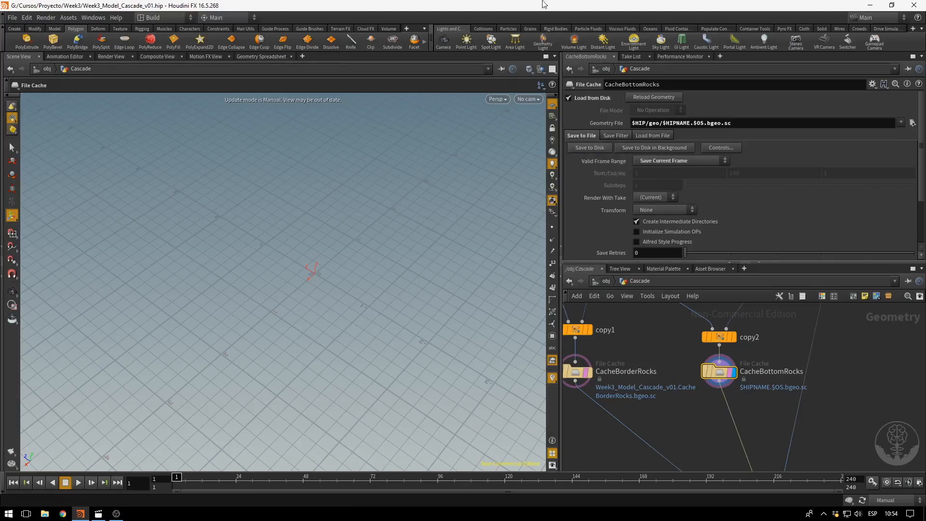
Switch the update mode to Auto Update and display merge1 to check the cached rocks together with the cascade.
left_click(885, 500)
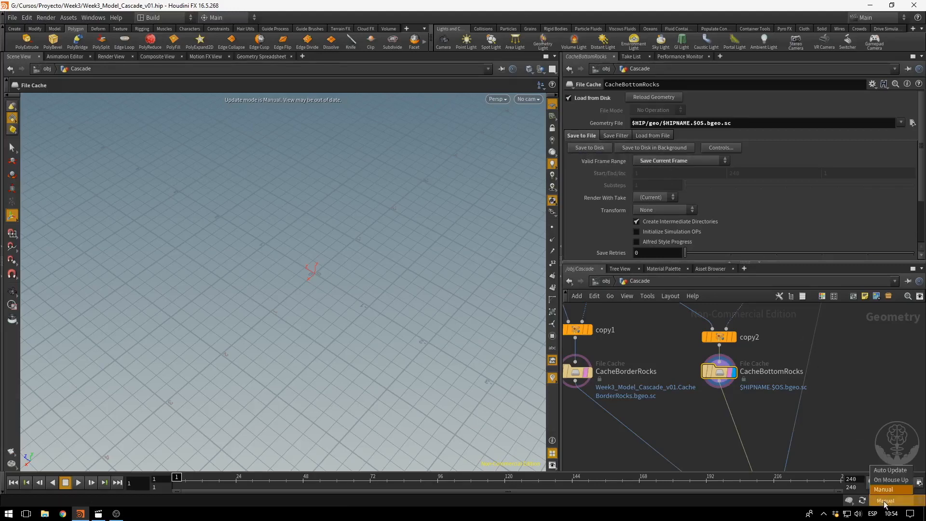
left_click(890, 470)
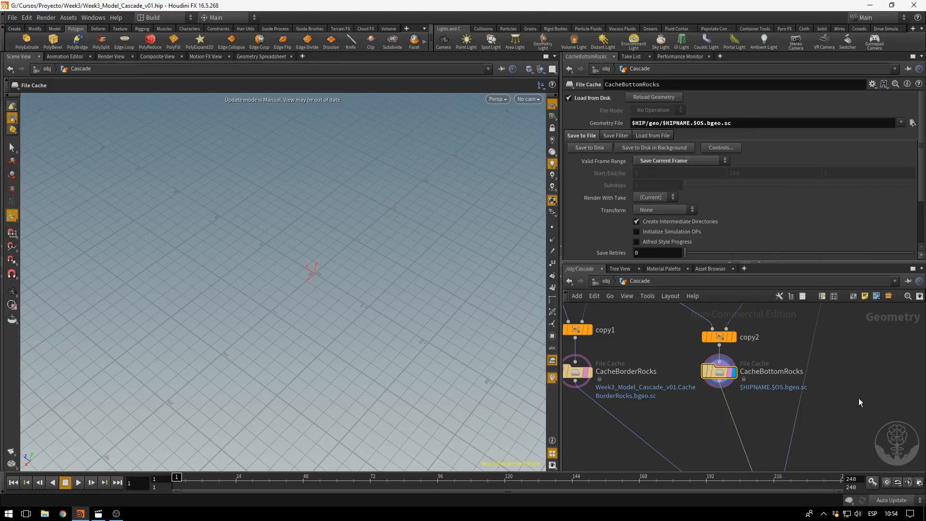
middle_click_drag(850, 395, 818, 331)
middle_click_drag(781, 459, 752, 359)
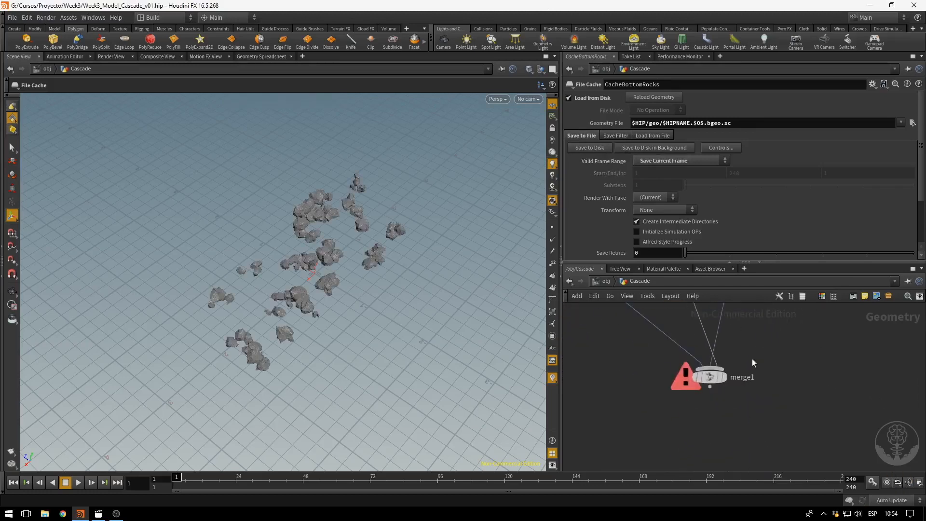
left_click(724, 377)
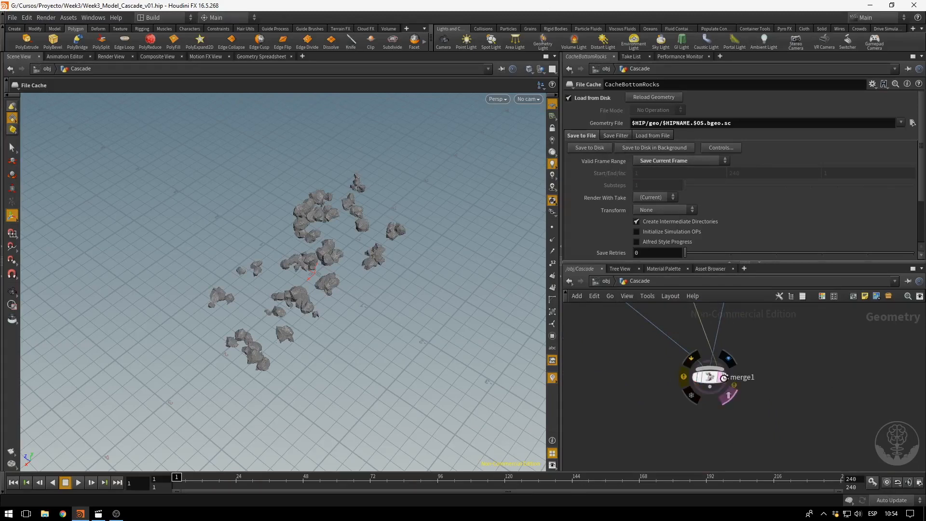
left_click(723, 376)
left_click(708, 376)
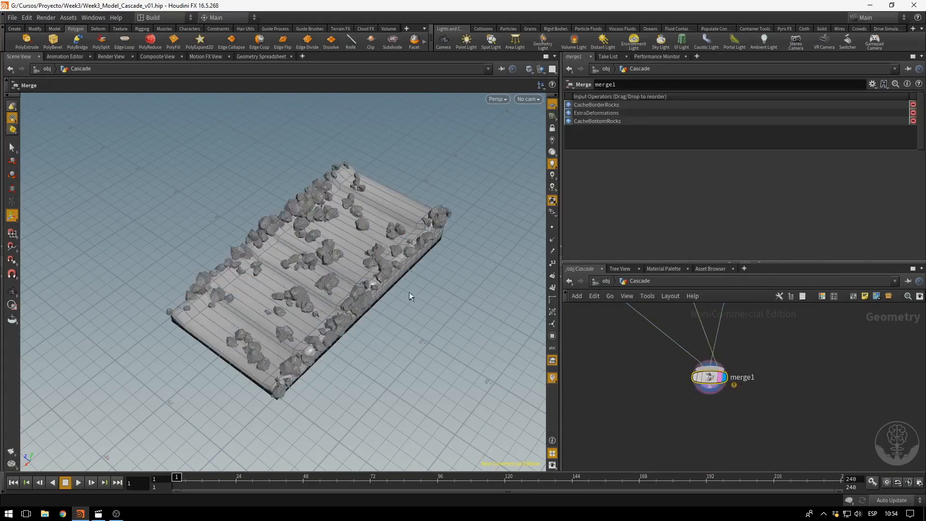
left_click_drag(234, 315, 296, 304, "alt")
right_click_drag(295, 304, 455, 318, "alt")
left_click_drag(455, 318, 337, 319, "alt")
left_click_drag(314, 323, 256, 319)
scroll(789, 330, "down", 3)
Display the ExtraDeformations node's cascade geometry and save the scene.
middle_click_drag(789, 330, 741, 382)
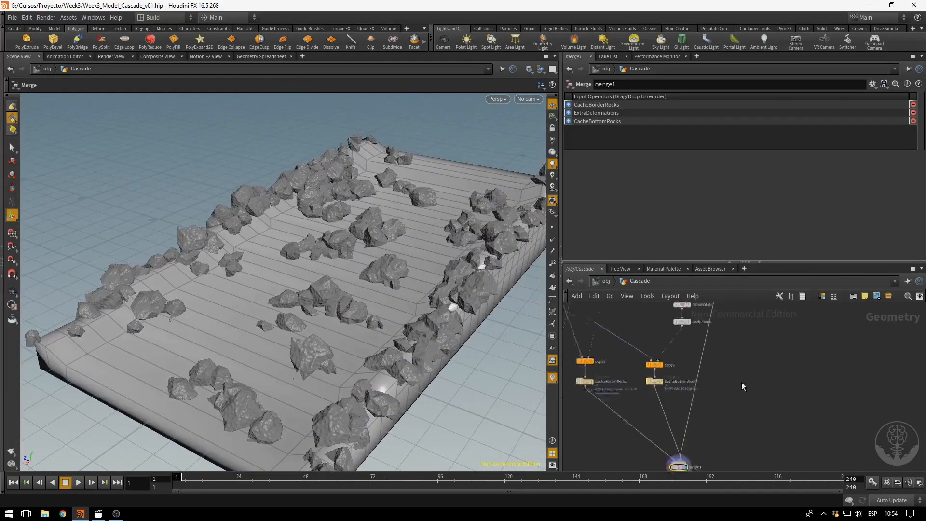
scroll(743, 382, "up", 2)
scroll(741, 381, "up", 2)
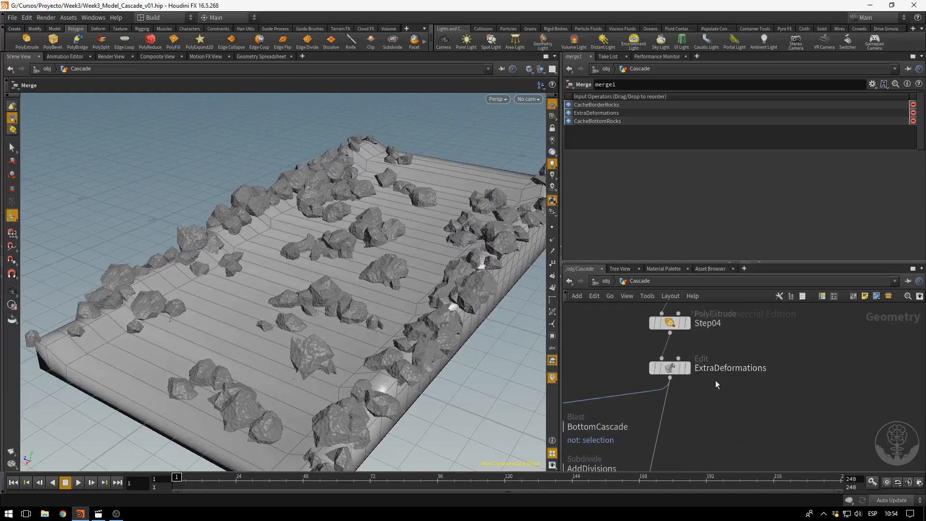
left_click(690, 375)
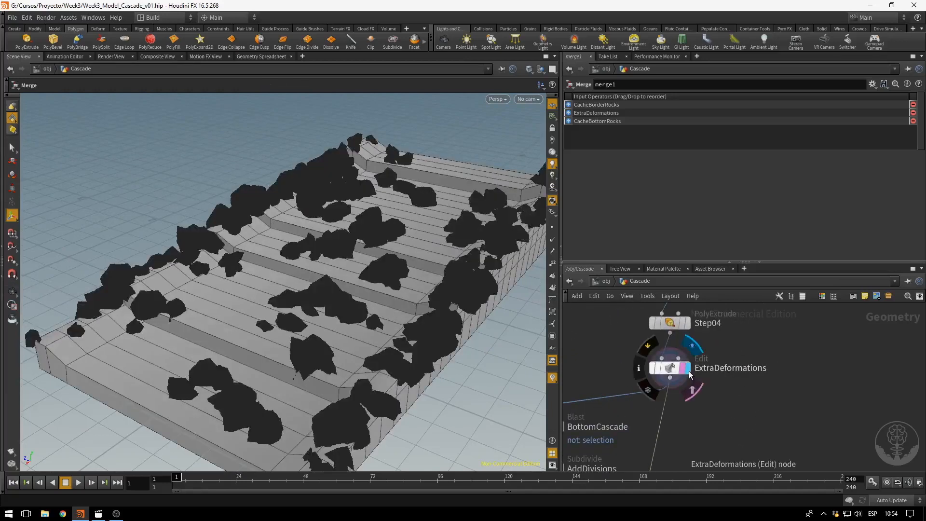
middle_click(690, 375)
key("ctrl+s")
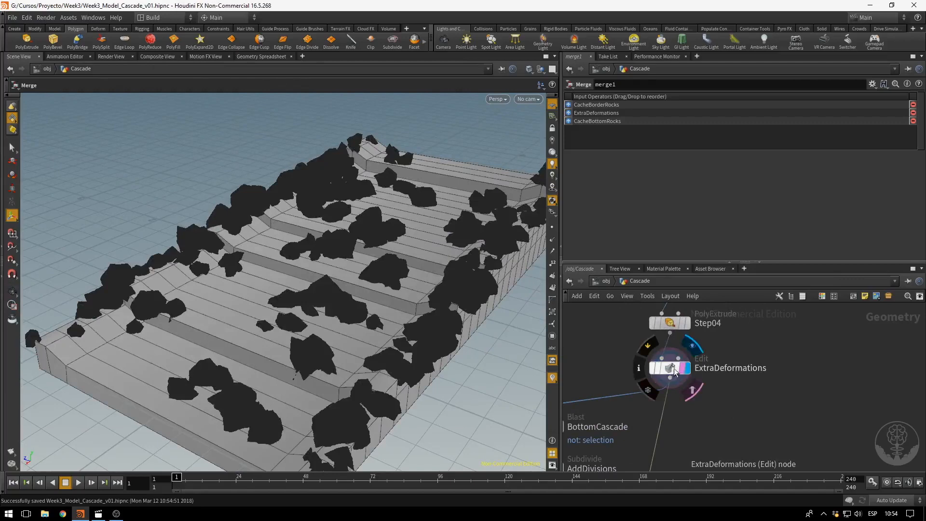
Insert a Subdivide node on the wire directly below ExtraDeformations, leading to the merge.
left_click(669, 368)
middle_click_drag(743, 422, 759, 398)
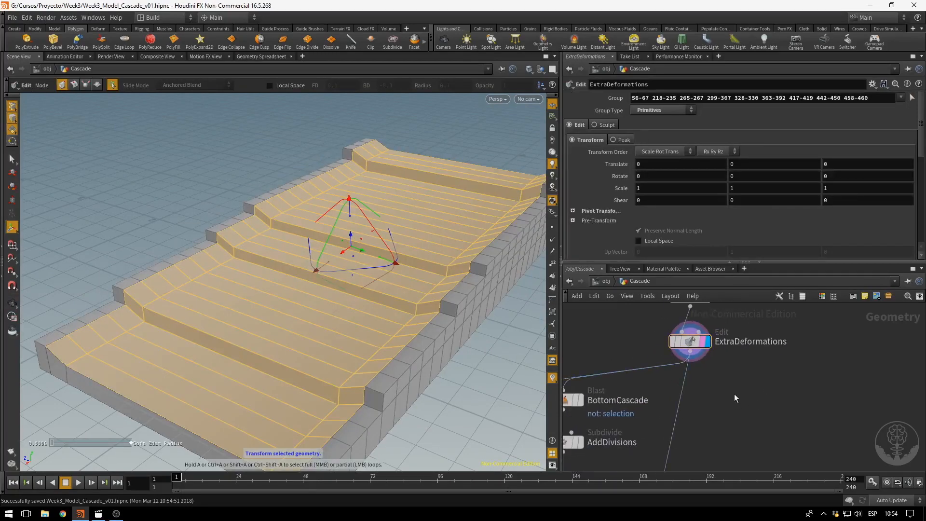
key("Tab")
type("null")
key("Return")
left_click(688, 409)
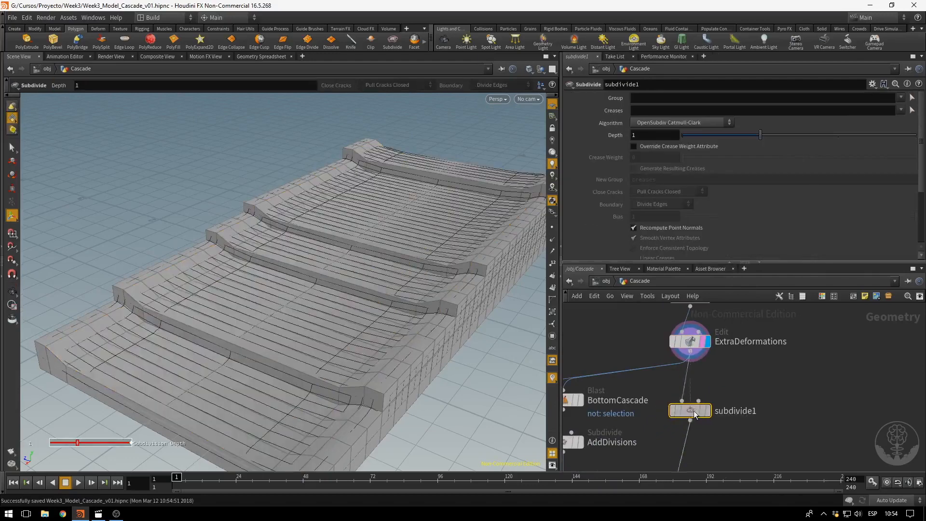
Rename the new Subdivide node as AddPolys.
double_click(741, 410)
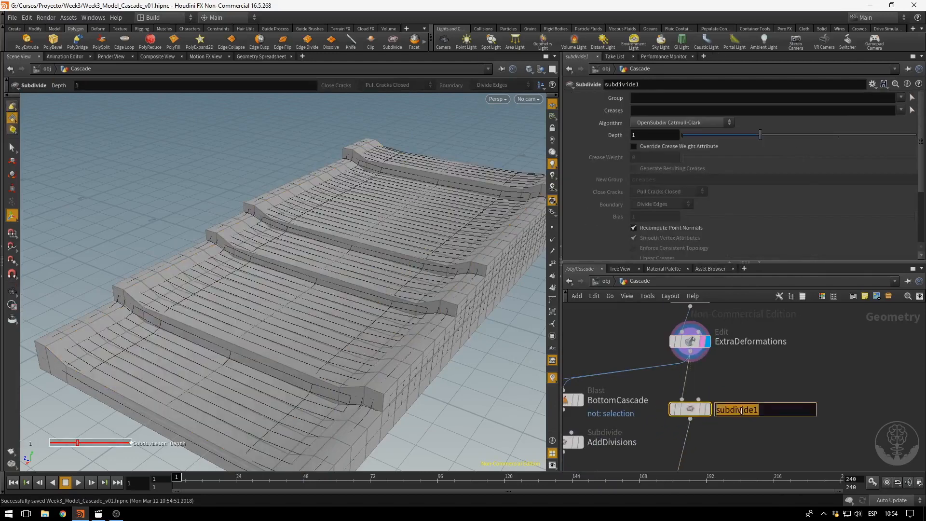
type("Add")
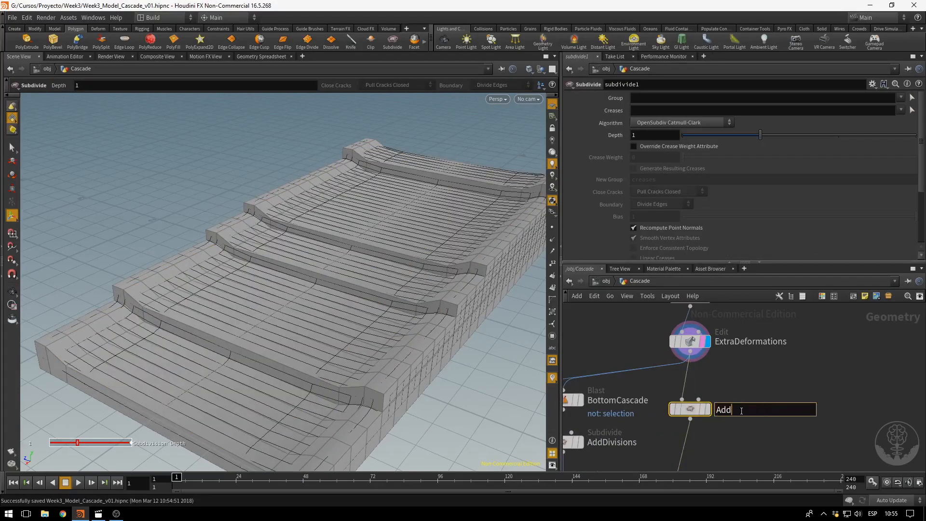
type("Polys")
key("Return")
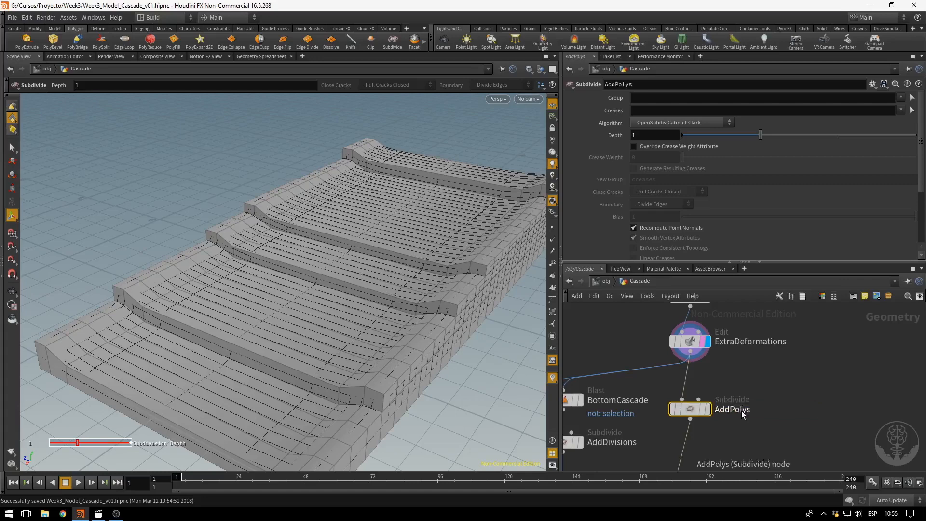
Set AddPolys to Depth 3 with the OpenSubdiv Bilinear algorithm, and display its result on the cascade.
left_click(876, 135)
left_click_drag(877, 135, 915, 135)
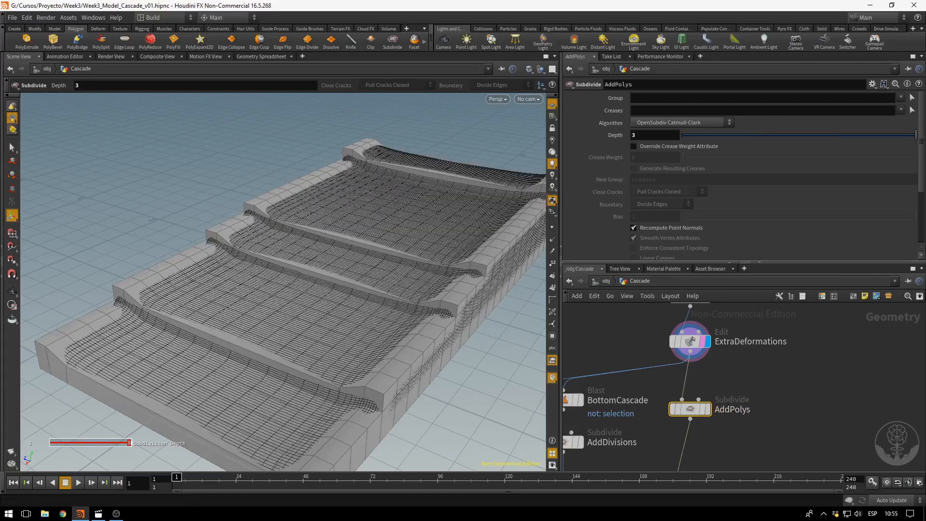
left_click(639, 123)
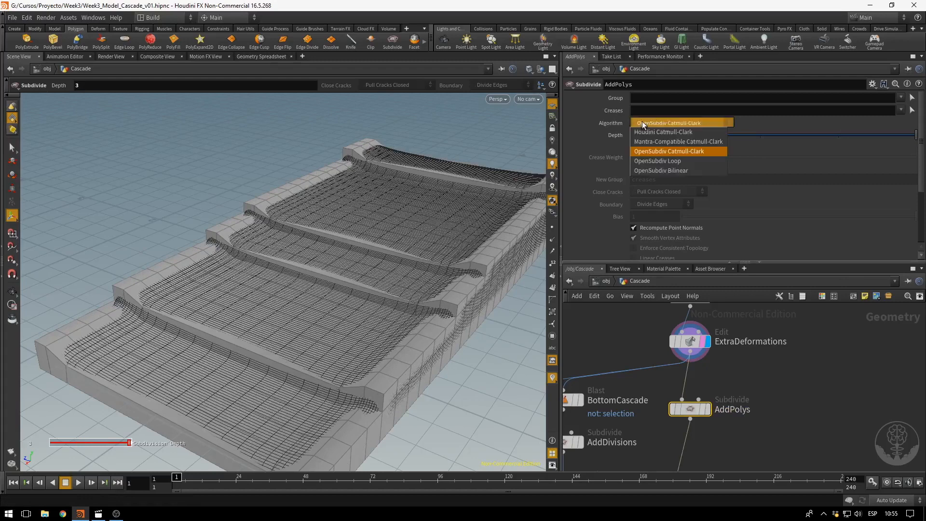
left_click(652, 170)
left_click(706, 409)
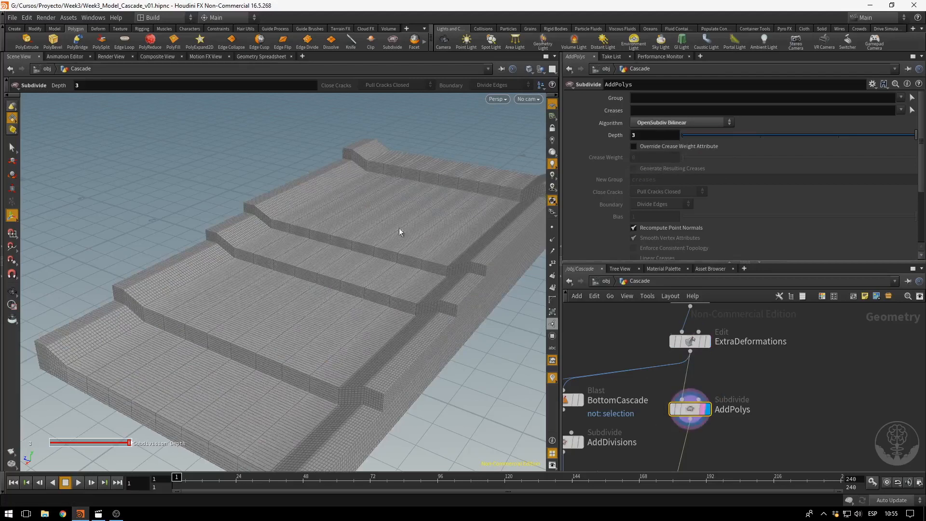
key("Escape")
left_click_drag(398, 227, 351, 253)
key("Return")
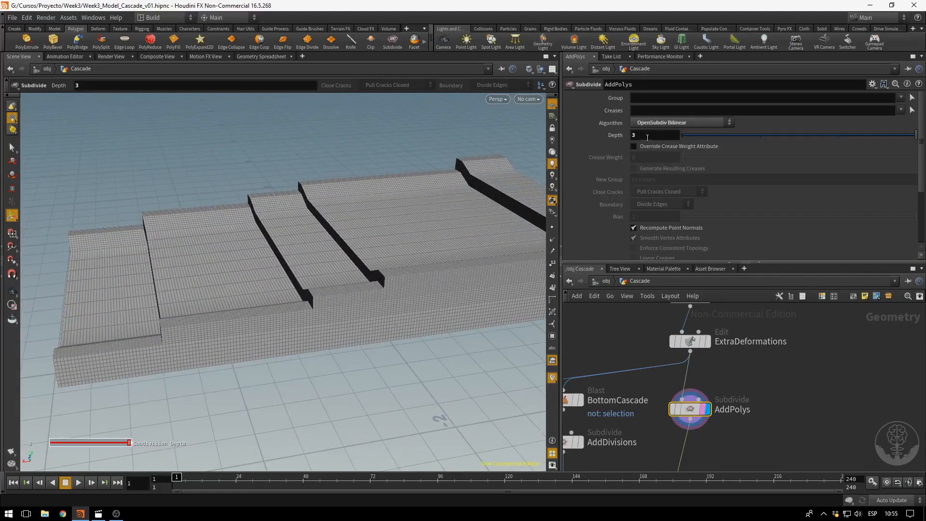
Set the AddPolys subdivision Depth to 4 for a denser cascade mesh.
left_click_drag(647, 135, 572, 140)
type("4")
key("Return")
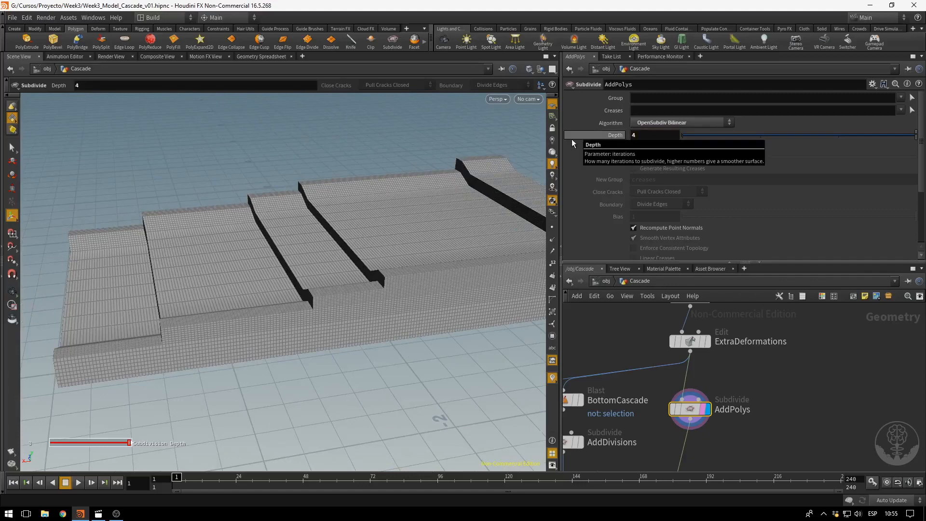
left_click_drag(218, 210, 333, 217, "alt")
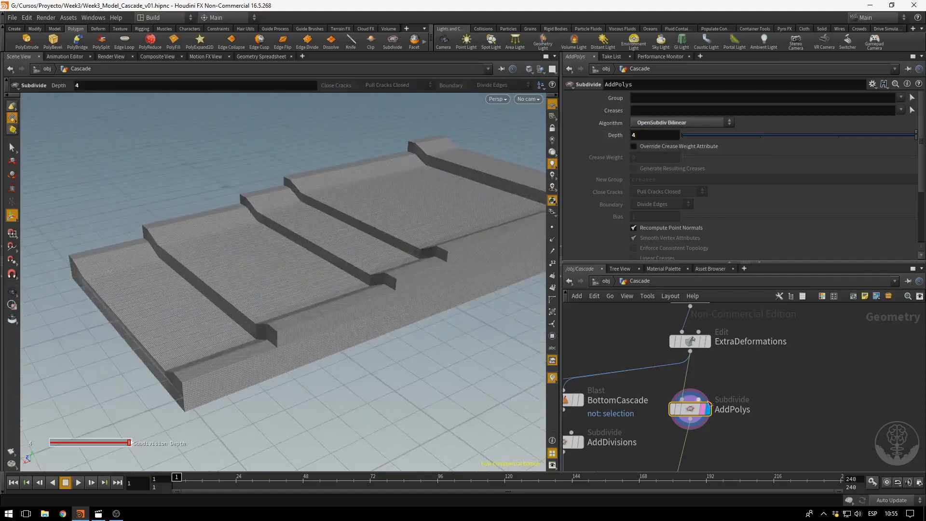
Insert a Mountain node on the wire directly below AddPolys and display its result.
middle_click_drag(745, 433, 771, 378)
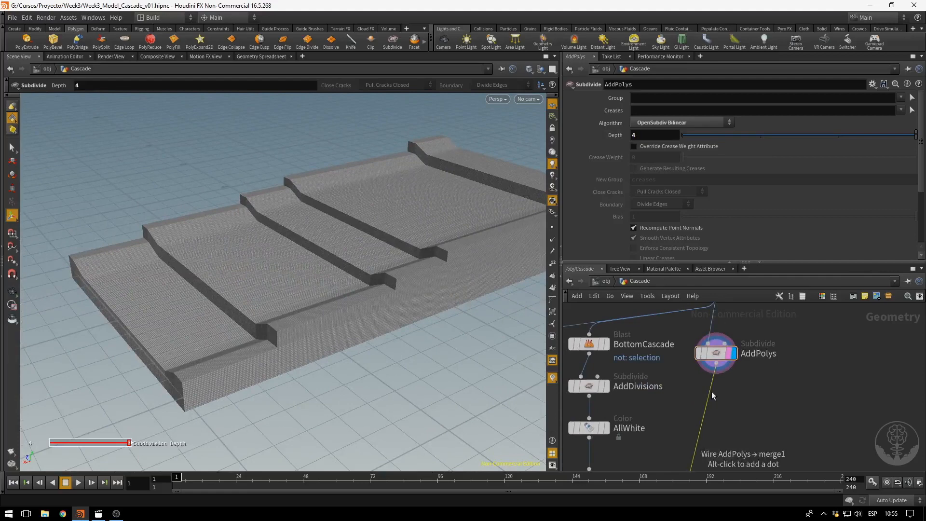
key("Tab")
type("mou")
key("Return")
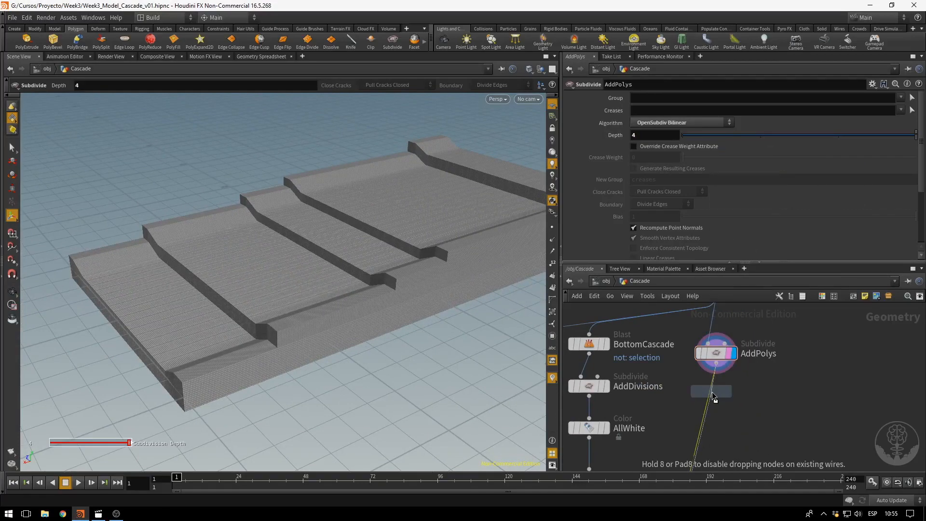
left_click(715, 394)
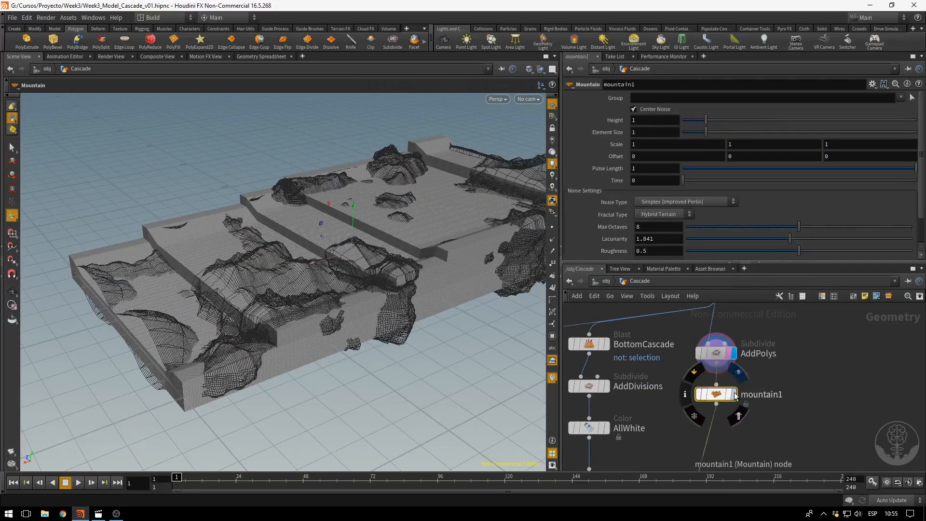
left_click(733, 394)
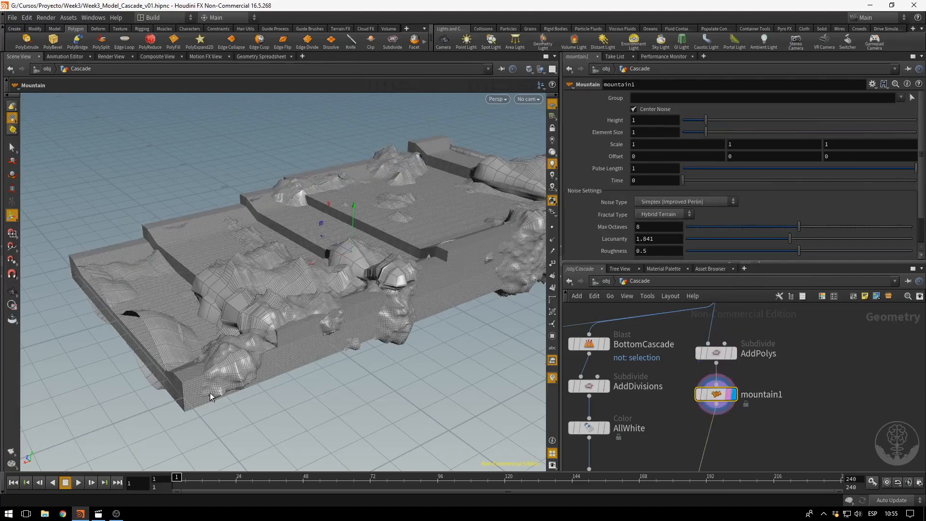
left_click(605, 281)
double_click(683, 336)
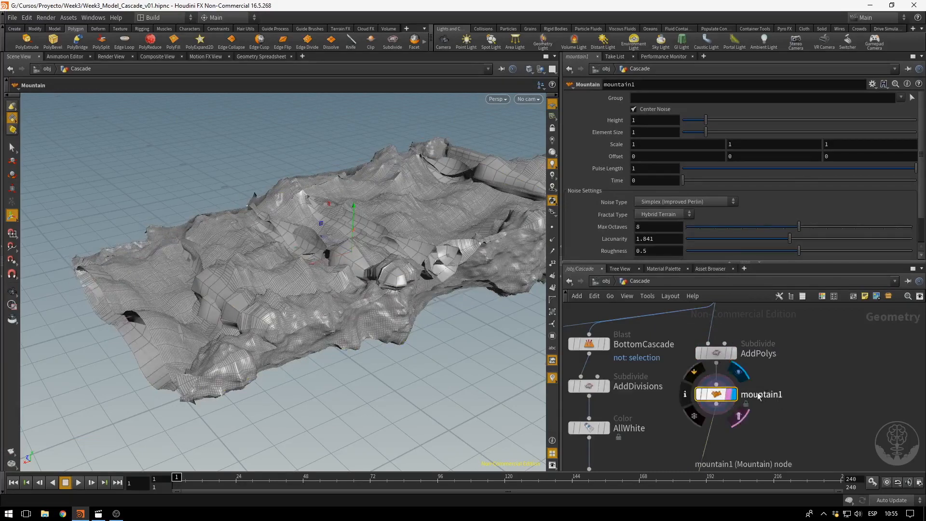
Rename the new Mountain node as RockDef.
double_click(762, 395)
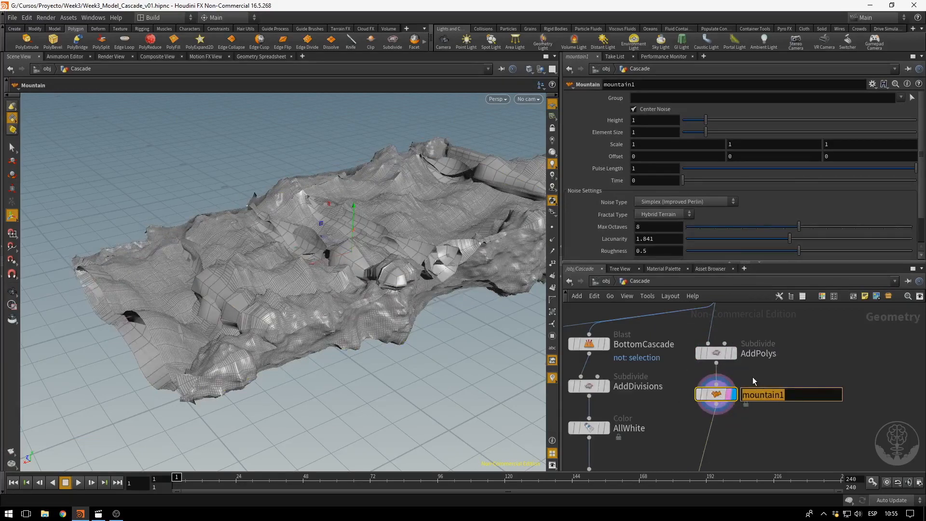
type("RockDef")
key("Return")
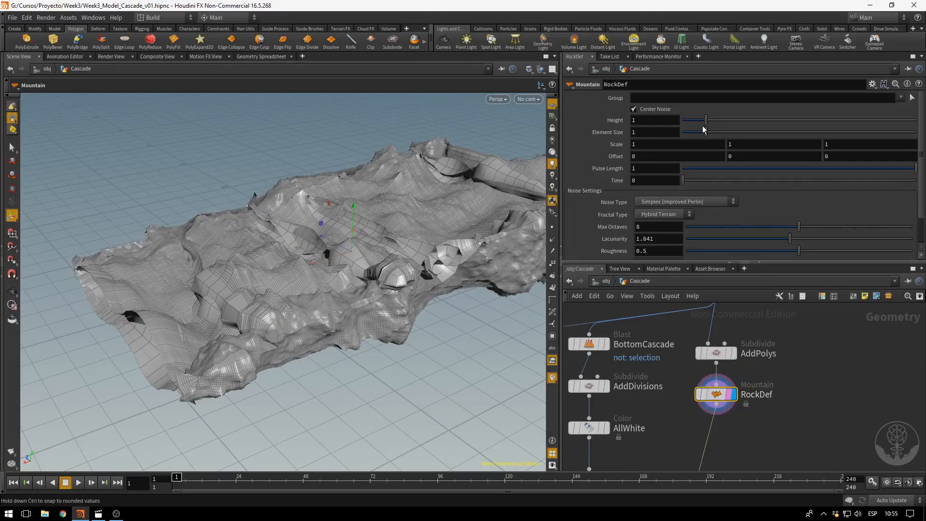
Reduce the RockDef noise on the cascade to Height 0.05 and Element Size 0.14.
left_click_drag(704, 123, 600, 135)
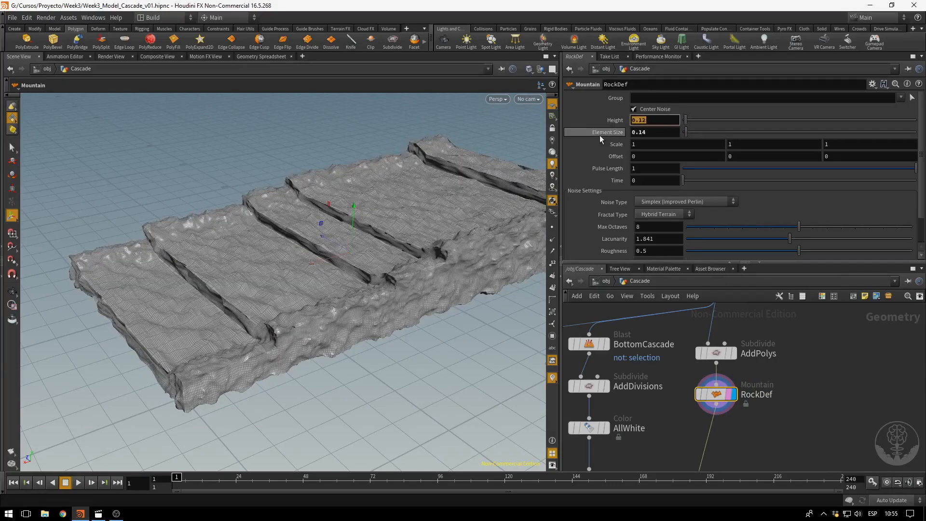
type("0.05")
key("Return")
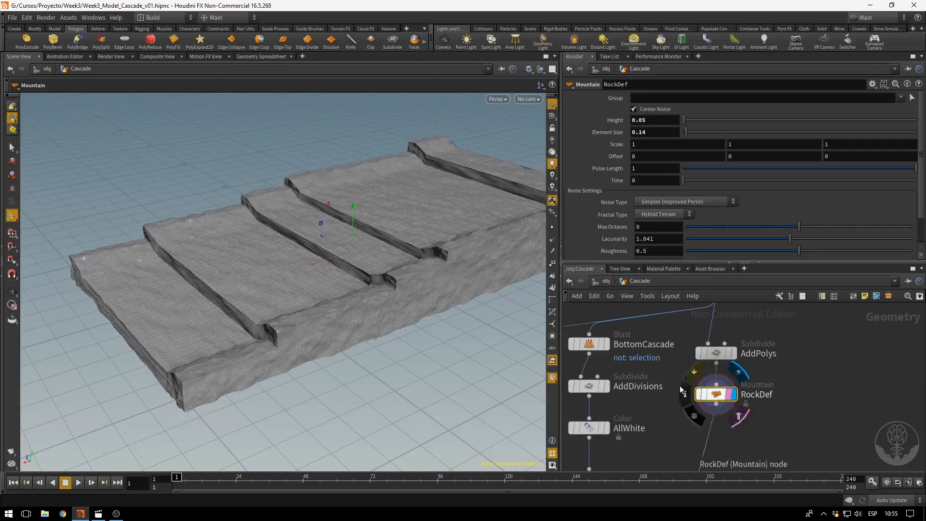
left_click_drag(220, 233, 304, 229)
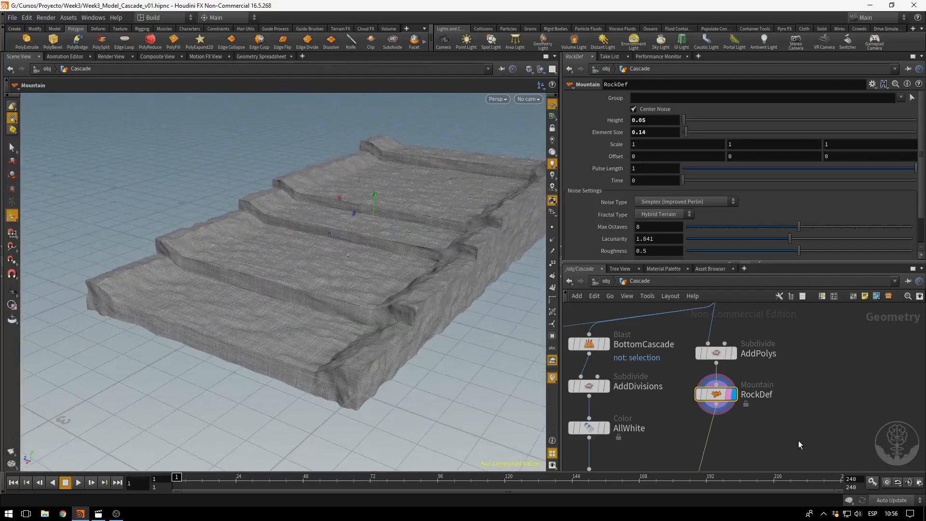
Display the merge1 node's combined cascade and rocks, and inspect the model from several angles.
middle_click_drag(797, 441, 810, 411)
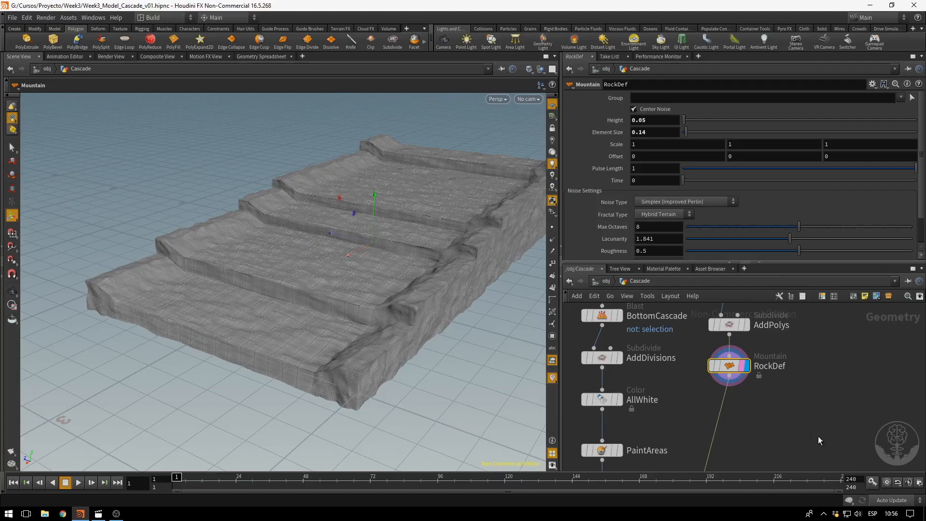
middle_click_drag(818, 437, 821, 415)
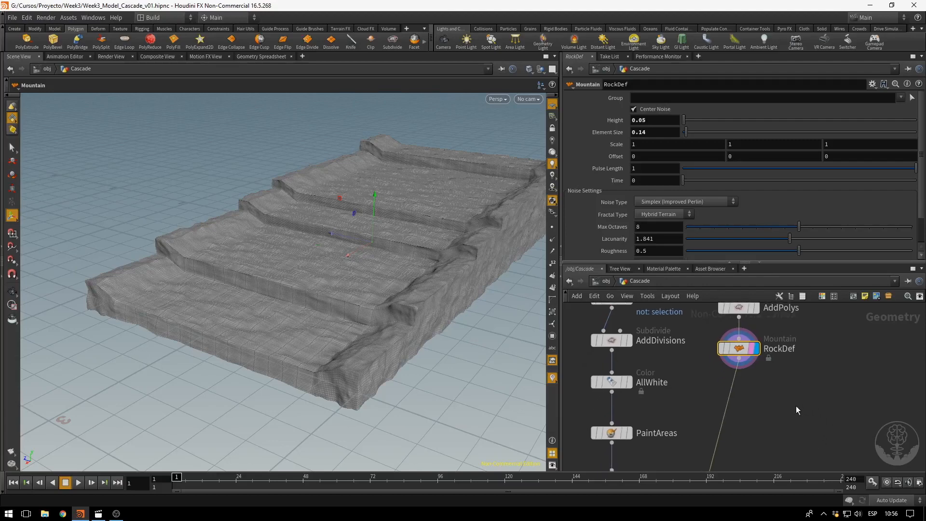
scroll(796, 406, "down", 6)
middle_click_drag(778, 416, 777, 319)
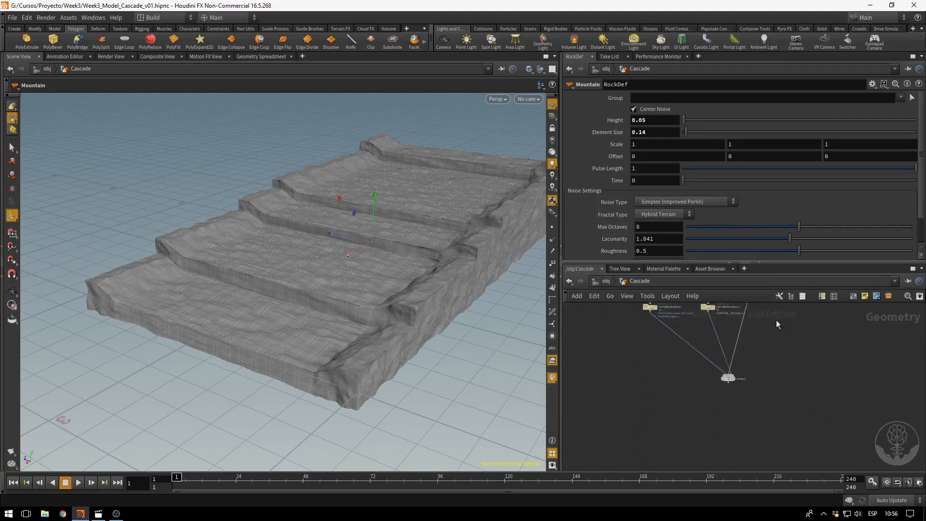
scroll(713, 391, "up", 6)
left_click(716, 375)
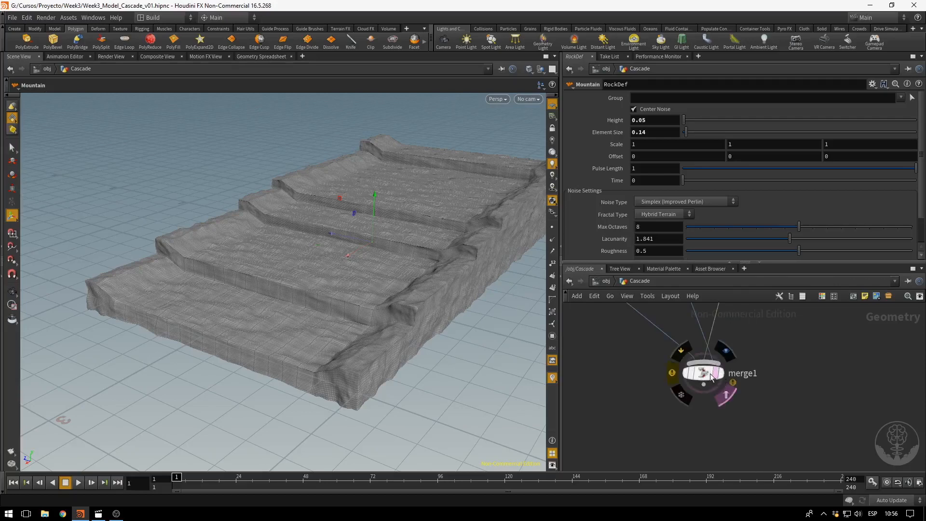
left_click(720, 374)
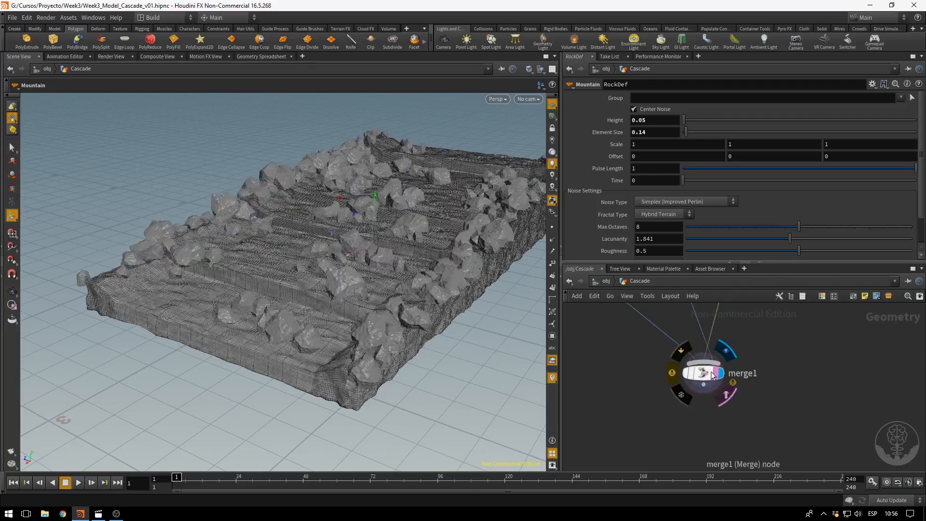
left_click(704, 374)
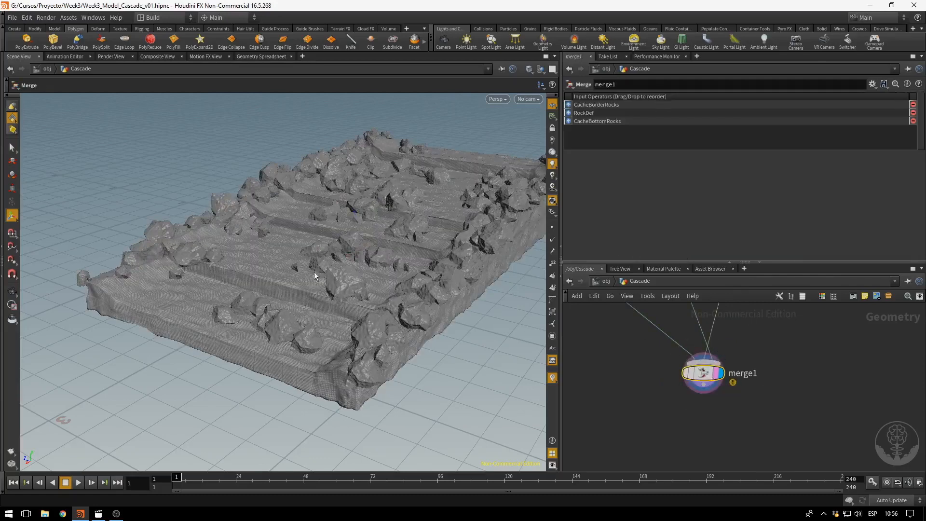
key("Escape")
left_click_drag(240, 232, 327, 312)
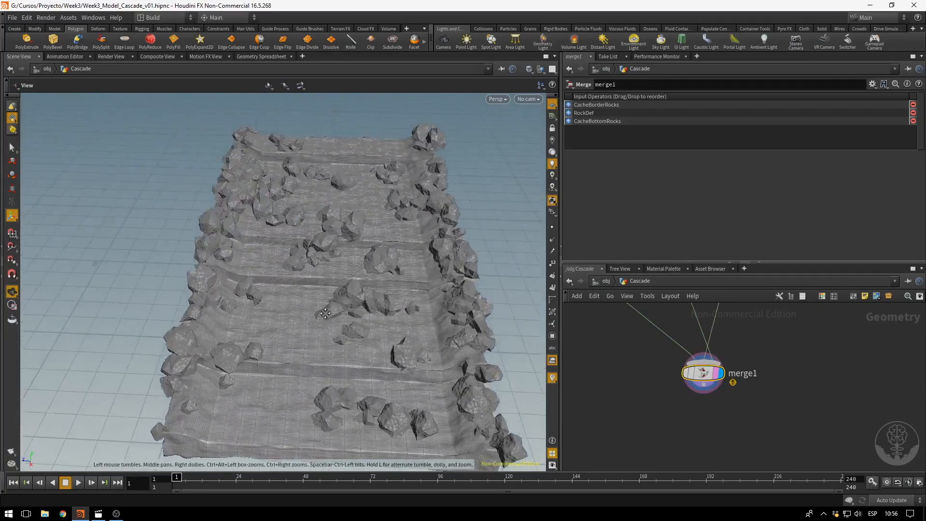
left_click_drag(377, 300, 294, 291)
scroll(634, 396, "down", 3)
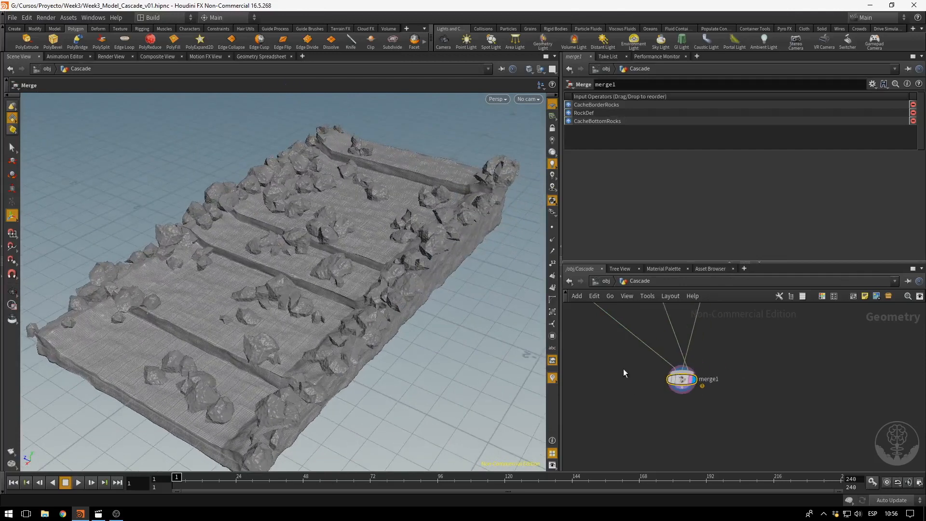
Rename the merge1 node as AllTogether.
double_click(712, 380)
type("AllTogether")
key("Return")
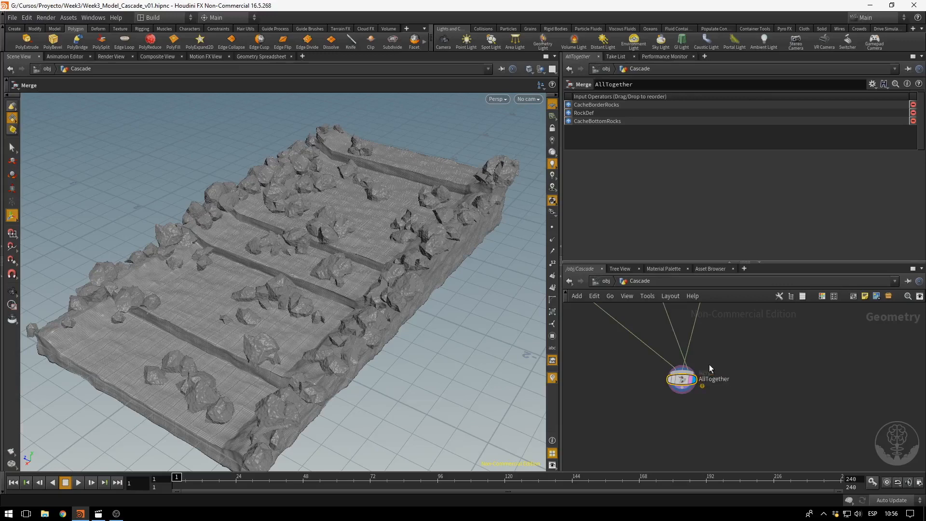
Enclose the ten-node chain starting at Rock1 in a network box.
middle_click_drag(785, 342, 781, 354)
scroll(833, 405, "down", 5)
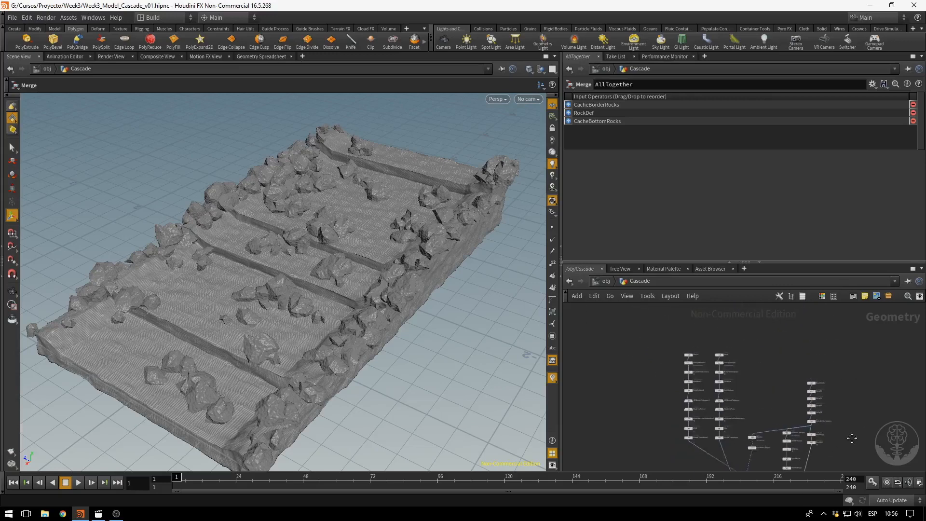
left_click_drag(649, 317, 697, 427)
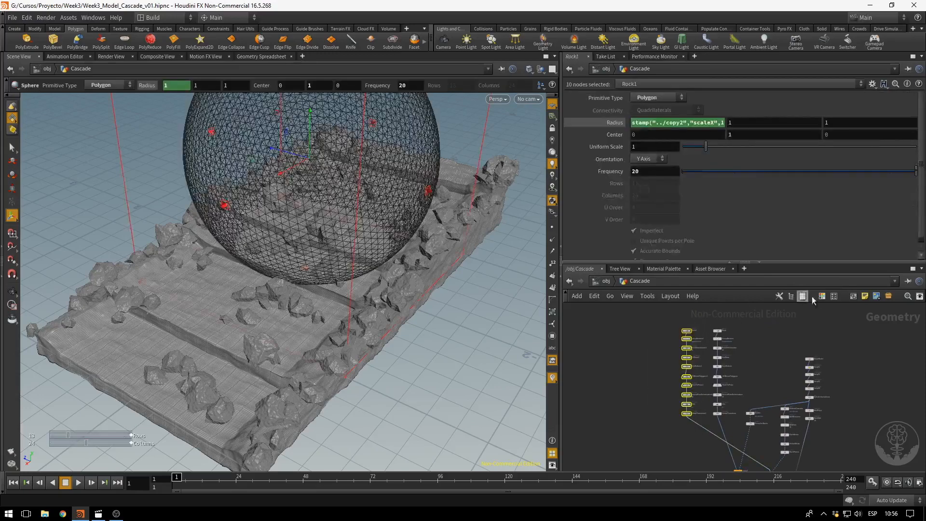
left_click(853, 295)
Title the network box around the Rock1 chain RockBottom and color it dark red.
scroll(696, 343, "up", 5)
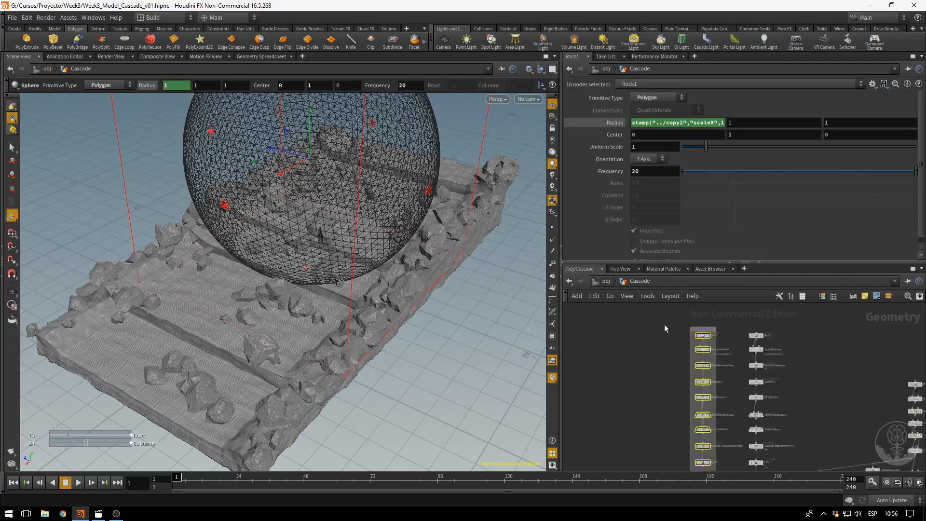
double_click(659, 347)
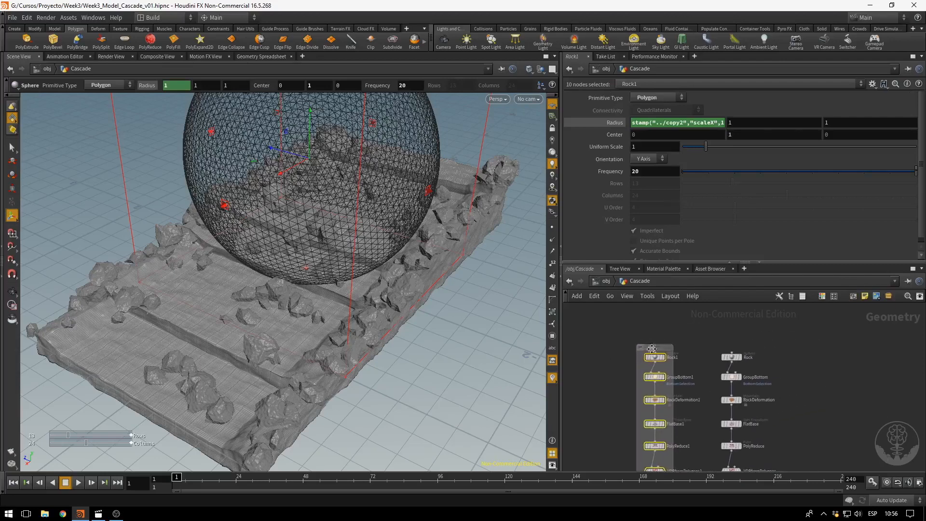
type("Rock")
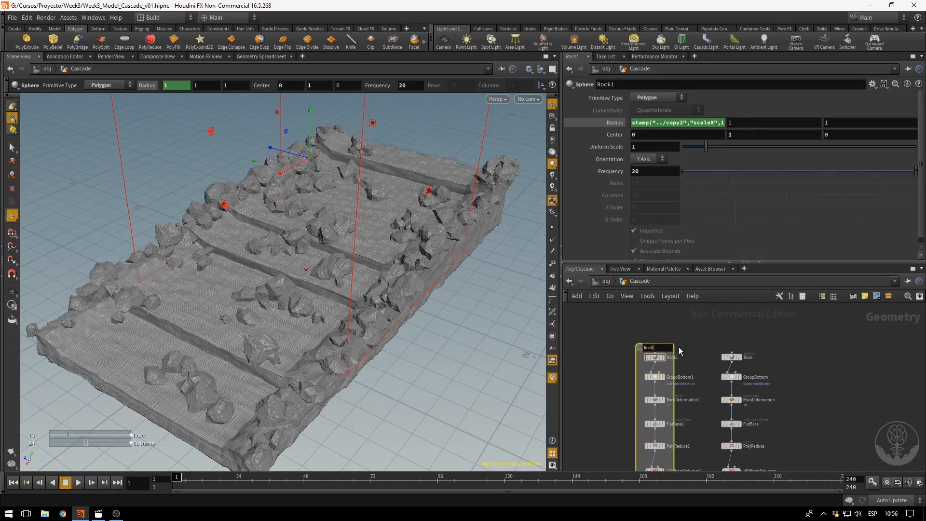
type("Bottom")
key("Return")
key("c")
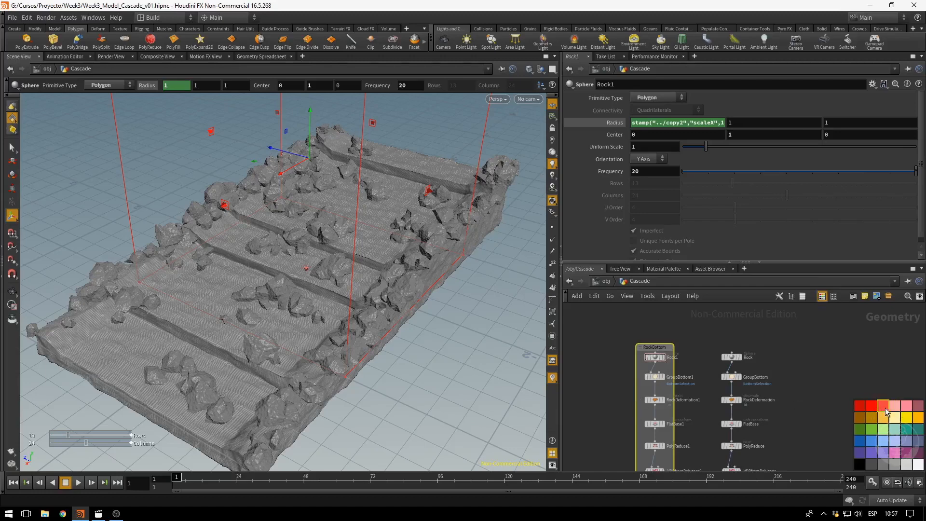
left_click(867, 410)
scroll(756, 363, "down", 3)
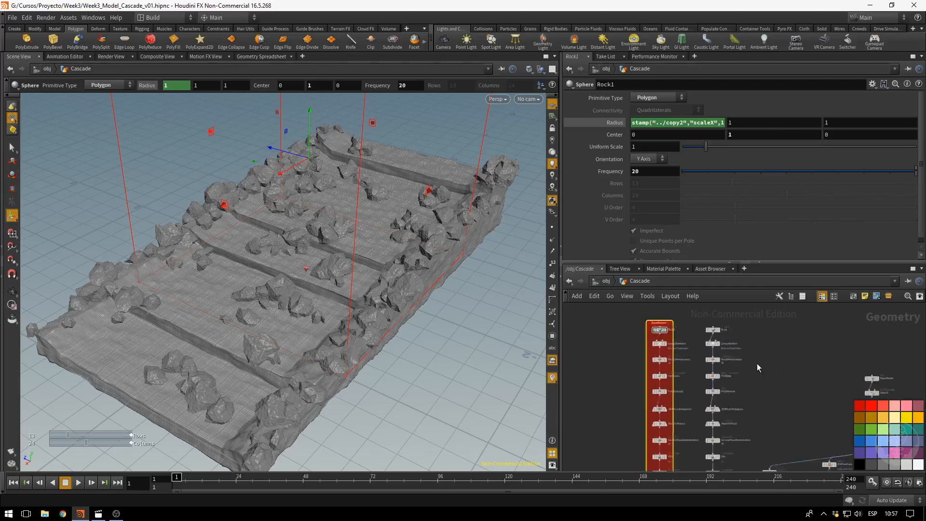
Enclose the ten-node chain starting at Rock in its own network box.
scroll(756, 363, "down", 2)
left_click_drag(741, 330, 716, 440)
left_click(853, 297)
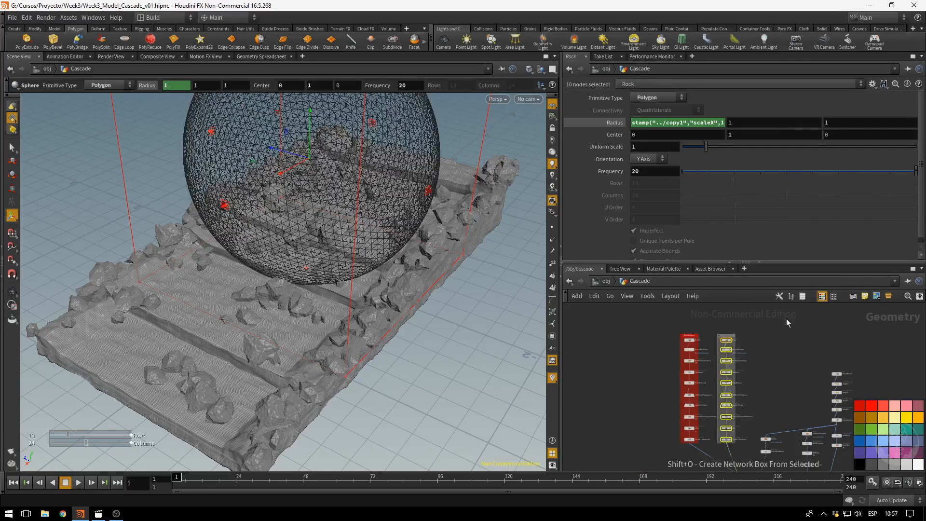
Title the network box around the Rock chain RockBorder and color it brown.
scroll(728, 338, "up", 4)
double_click(739, 354)
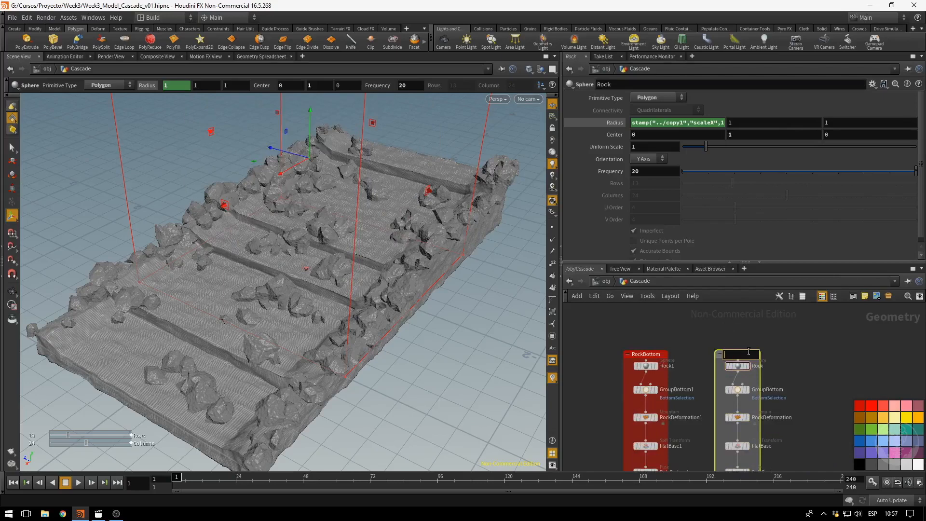
type("RockBorder")
key("Return")
left_click(862, 417)
left_click(804, 359)
scroll(791, 408, "down", 3)
middle_click_drag(780, 401, 659, 351)
scroll(666, 334, "down", 2)
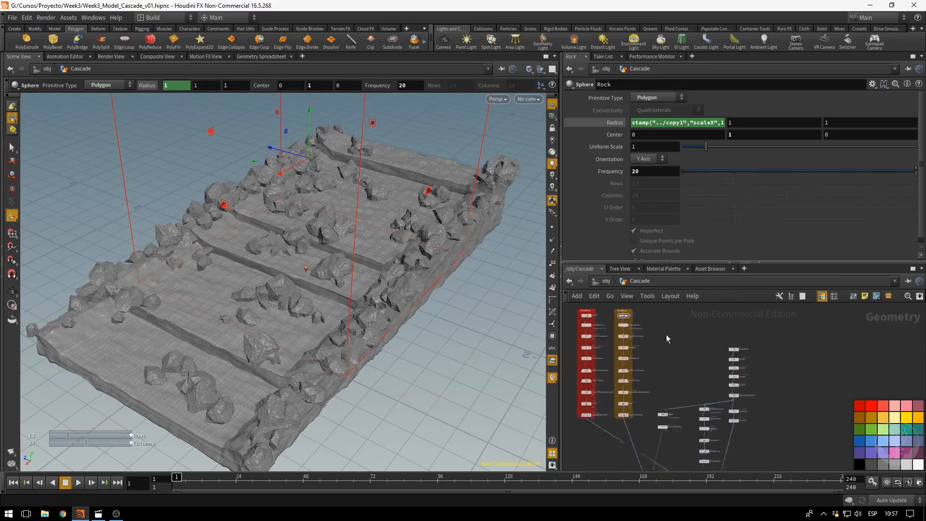
Enclose the six-node chain from BaseModel to ExtraDeformations in an amber network box titled CascadeBaseModel.
left_click_drag(722, 383, 715, 391)
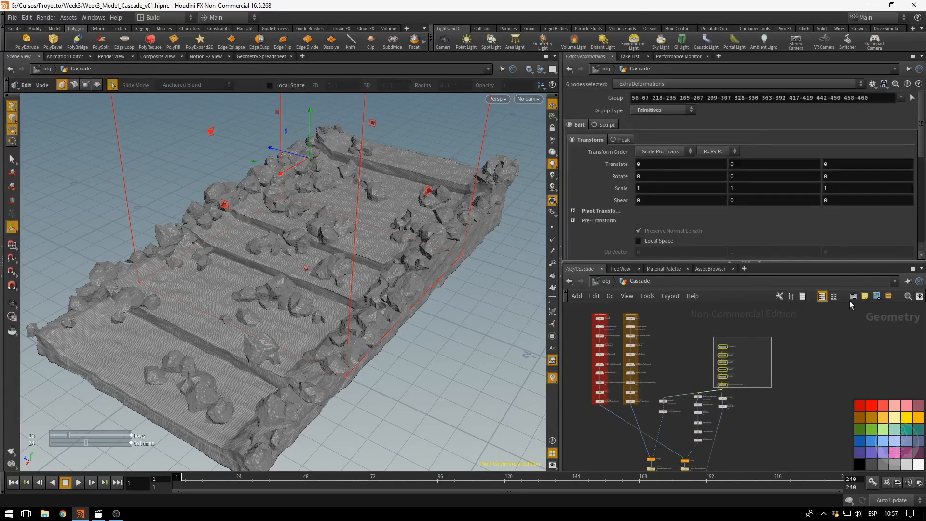
key("shift+o")
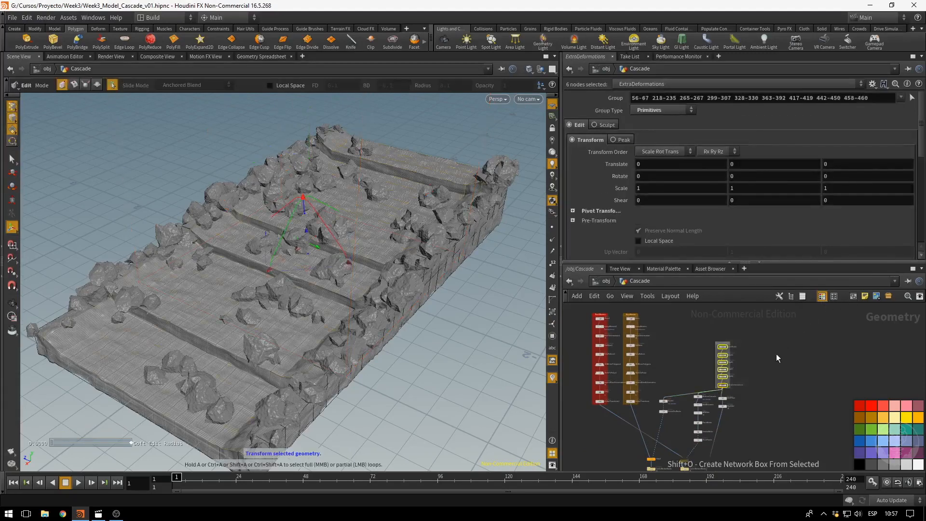
scroll(731, 340, "up", 5)
double_click(705, 349)
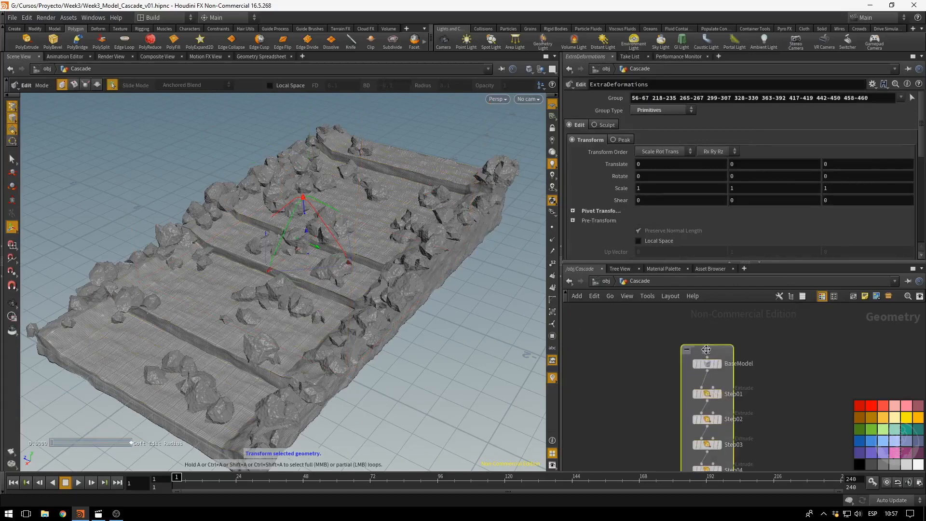
type("CascadeBa")
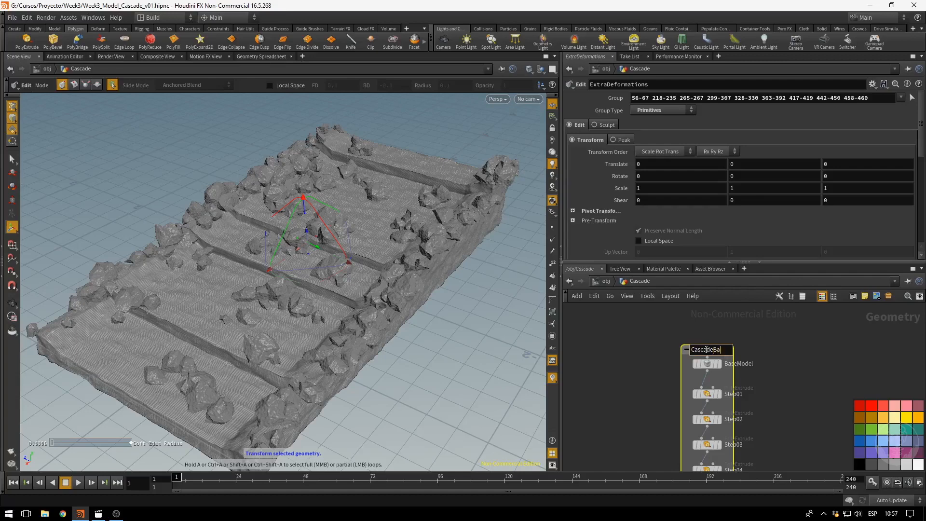
type("seModel")
key("Return")
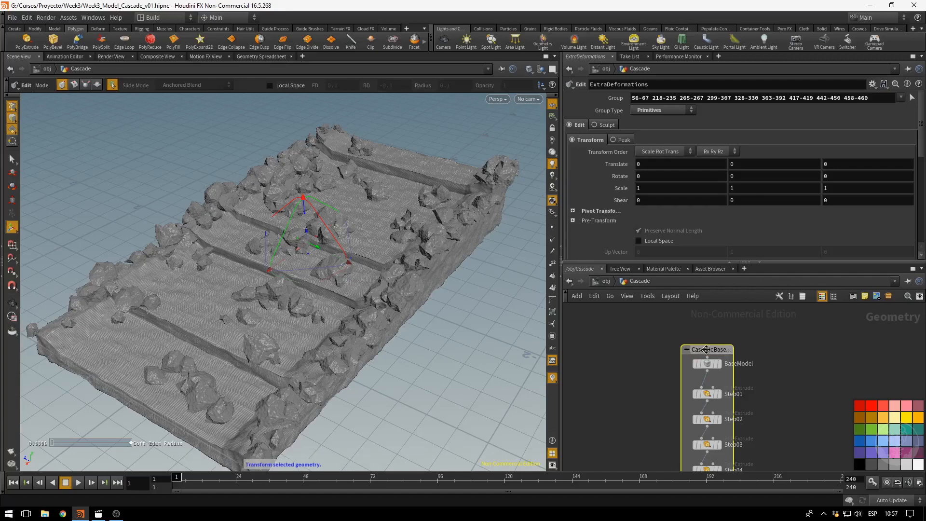
left_click(917, 417)
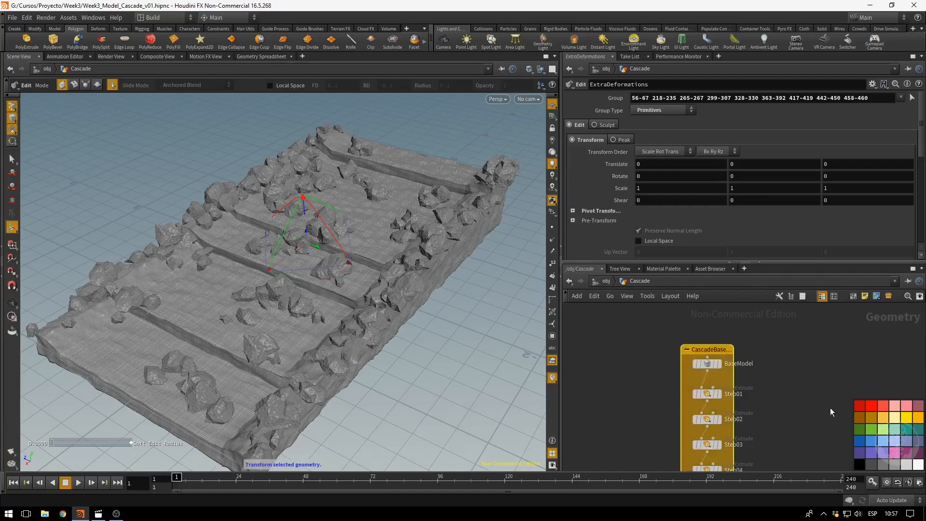
Enclose the ten nodes below the CascadeBaseModel box in a dark purple network box titled RockDistribution.
middle_click_drag(819, 427, 792, 364)
scroll(792, 363, "down", 4)
middle_click_drag(760, 425, 761, 364)
left_click_drag(780, 346, 615, 437)
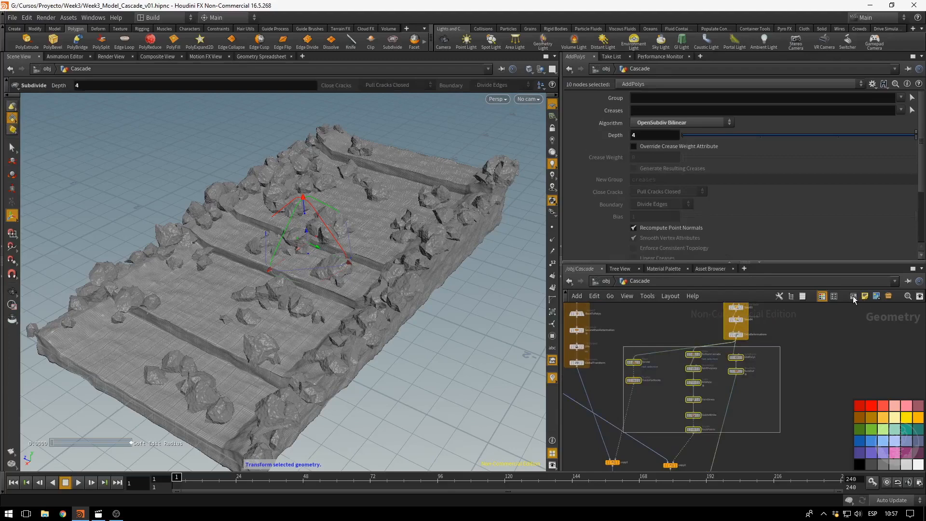
left_click(853, 297)
double_click(644, 346)
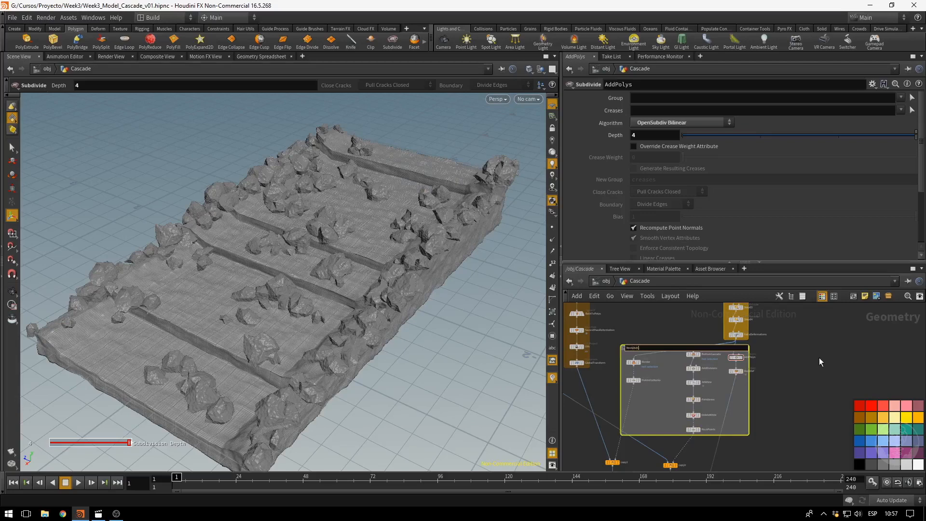
type("tion")
key("Return")
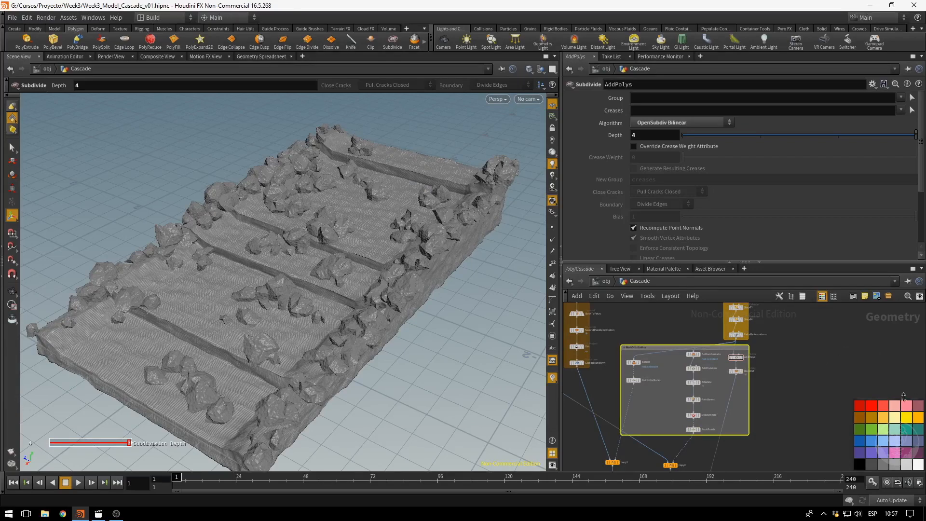
left_click(906, 451)
left_click(819, 374)
Recolor the CascadeBaseModel network box blue.
middle_click_drag(789, 451, 774, 509)
middle_click_drag(786, 404, 790, 357)
middle_click_drag(804, 368, 791, 355)
middle_click_drag(817, 311, 787, 438)
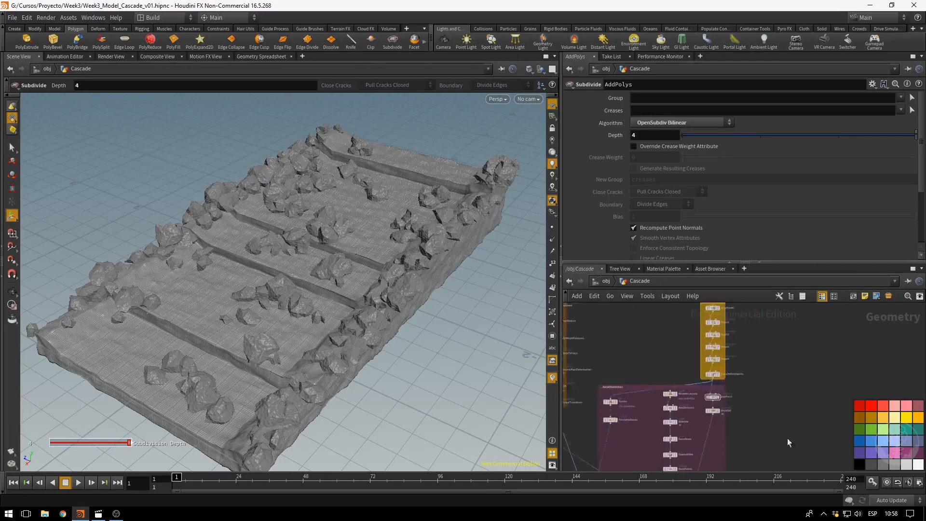
middle_click_drag(739, 322, 762, 419)
mouse_move(733, 404)
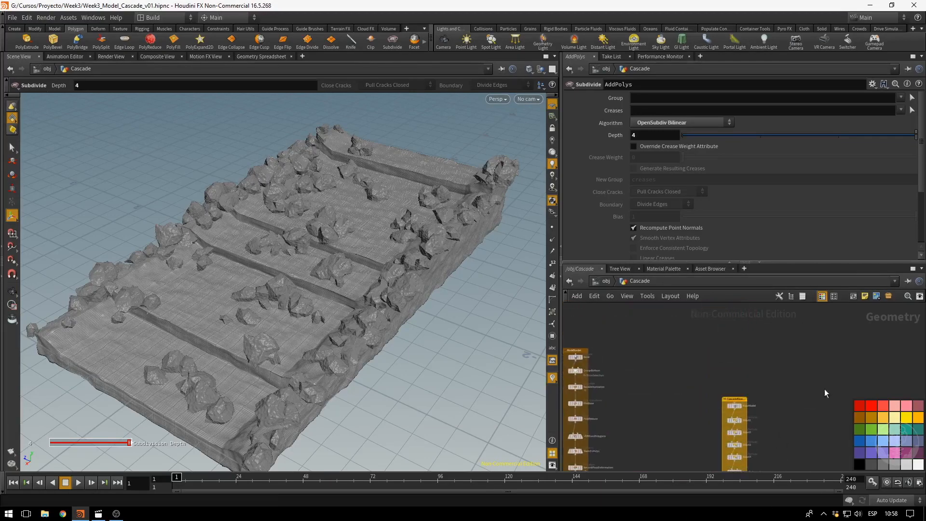
left_click(859, 440)
scroll(800, 431, "down", 3)
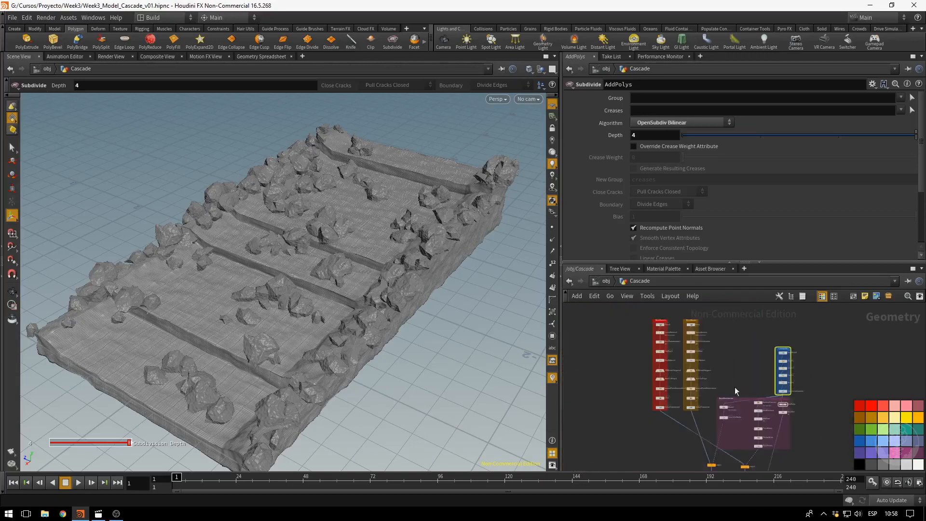
Enclose both copy nodes, both rock cache nodes and the AllTogether merge in a network box titled OutPUT.
middle_click_drag(734, 387, 697, 304)
scroll(641, 380, "up", 1)
left_click_drag(641, 381, 786, 458)
scroll(800, 427, "up", 2)
middle_click_drag(800, 428, 772, 415)
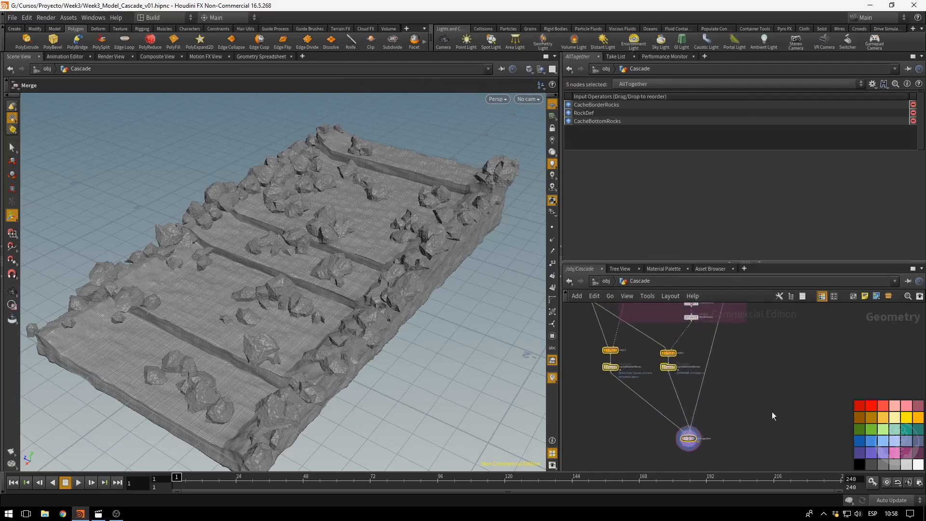
left_click(853, 296)
double_click(641, 343)
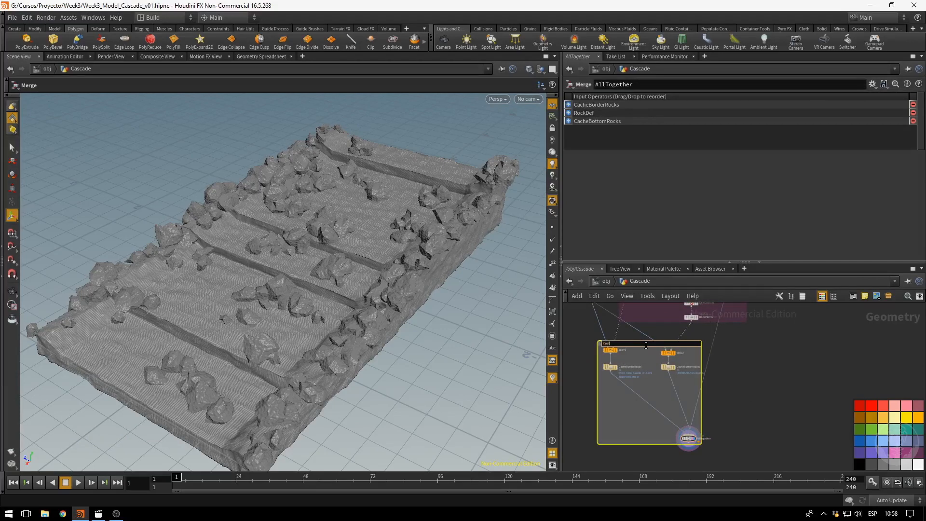
key("Return")
Color the OutPUT network box grayish blue.
scroll(646, 345, "up", 3)
scroll(750, 400, "down", 4)
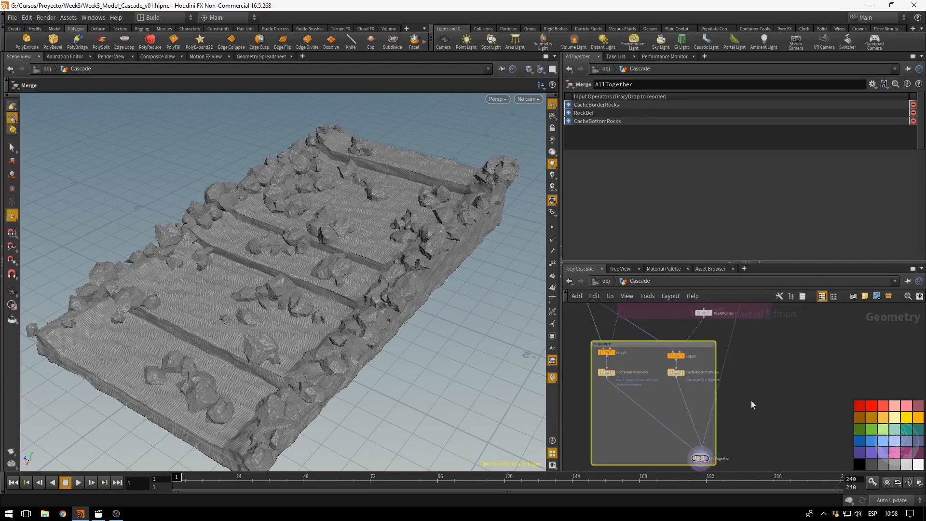
left_click(906, 442)
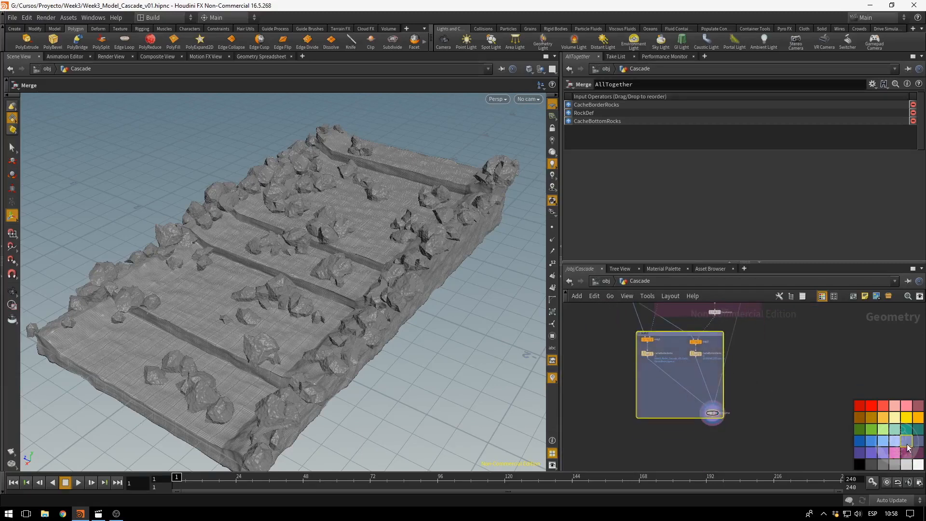
left_click(804, 378)
scroll(773, 352, "down", 2)
middle_click_drag(774, 355, 735, 421)
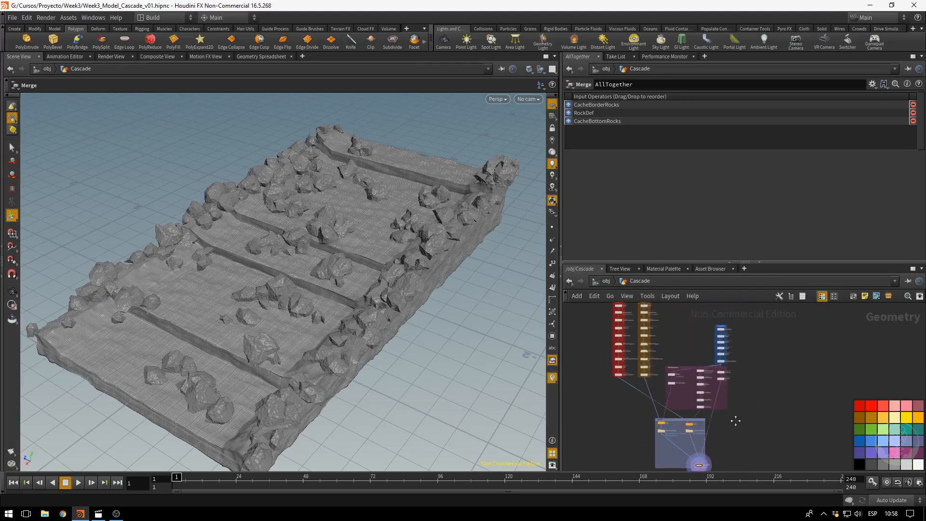
Color the CacheBorderRocks and CacheBottomRocks nodes black.
scroll(739, 436, "up", 3)
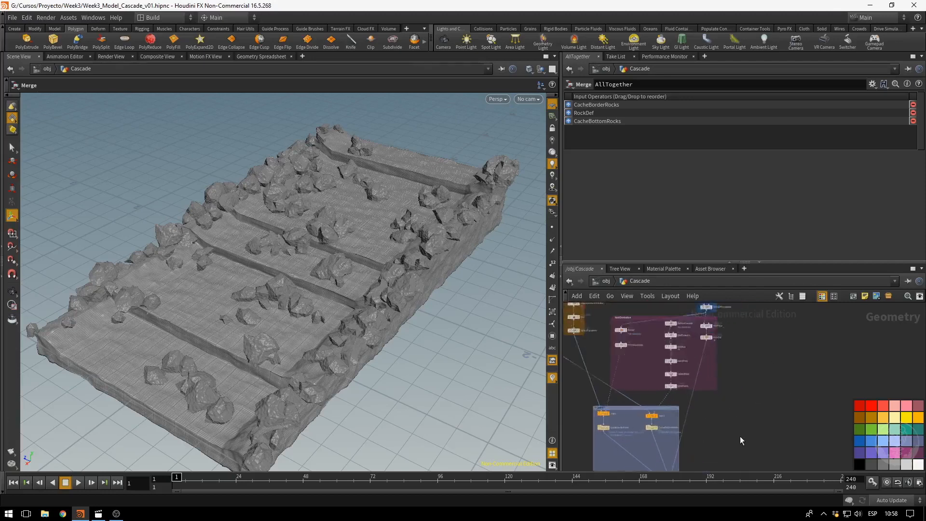
middle_click_drag(740, 435, 771, 372)
scroll(640, 359, "up", 3)
middle_click_drag(640, 359, 571, 350)
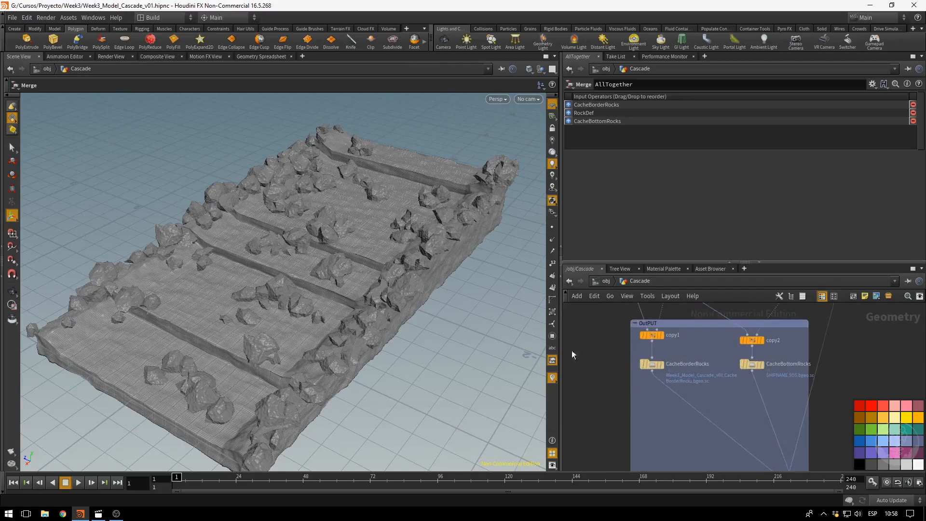
left_click(652, 364)
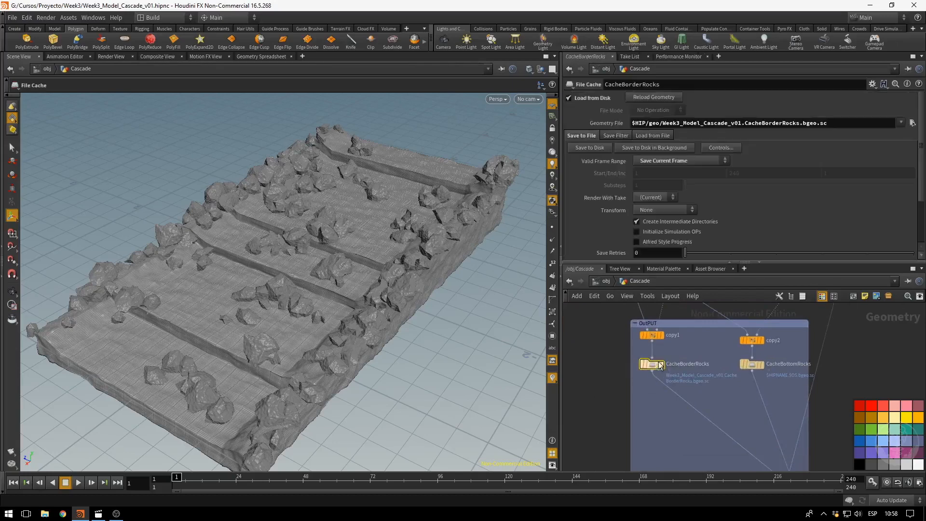
left_click(753, 366, "shift")
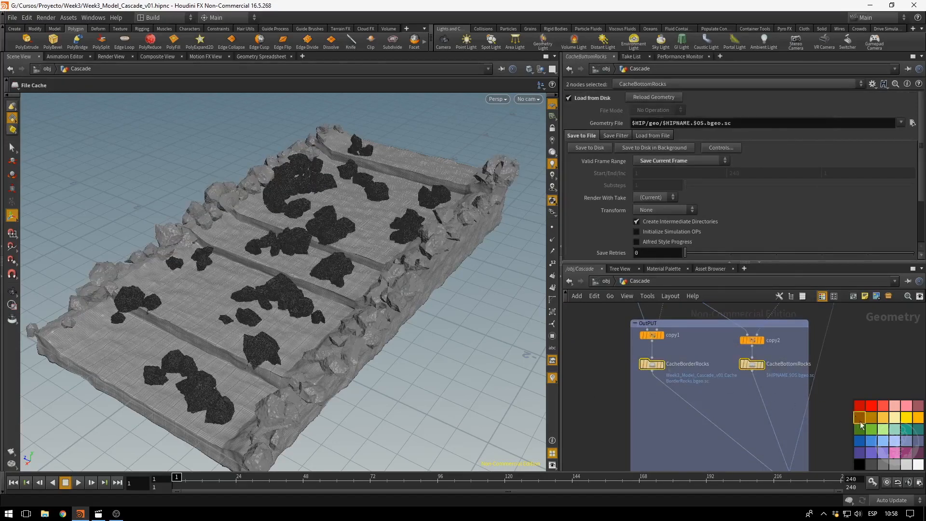
left_click(857, 464)
scroll(890, 371, "down", 2)
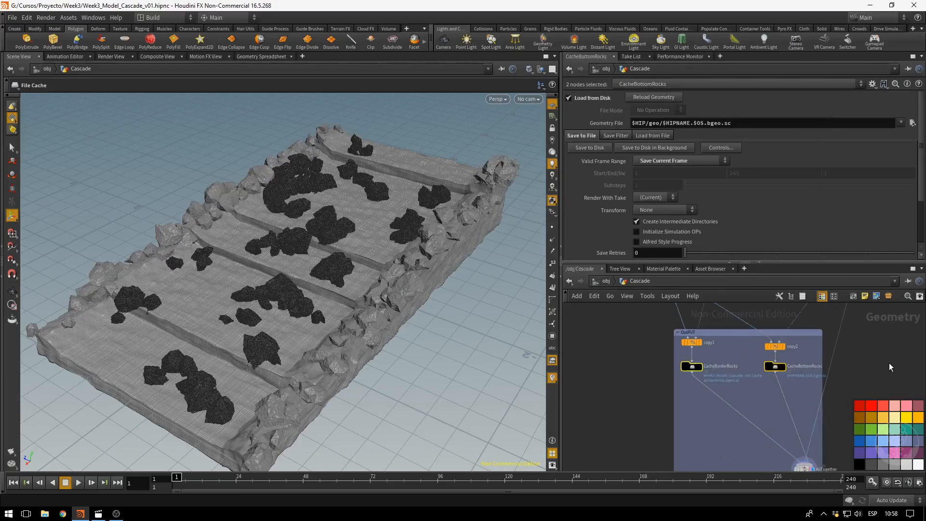
Color the Rock, RockDeformation and GlobalTransform nodes in both the RockBottom and RockBorder chains dark green.
middle_click_drag(889, 362, 747, 449)
scroll(793, 356, "down", 2)
middle_click_drag(779, 357, 862, 442)
middle_click_drag(739, 360, 807, 413)
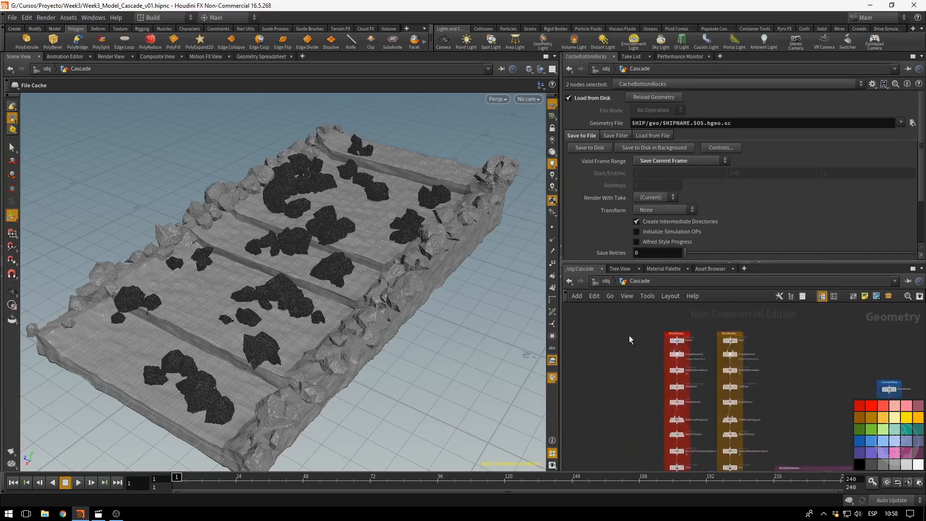
scroll(629, 335, "up", 4)
middle_click_drag(672, 360, 587, 331)
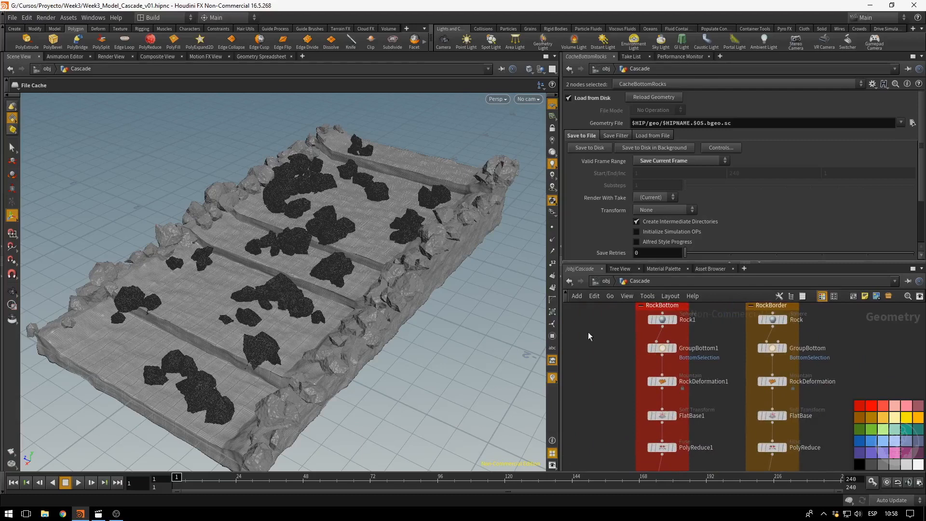
left_click(660, 320)
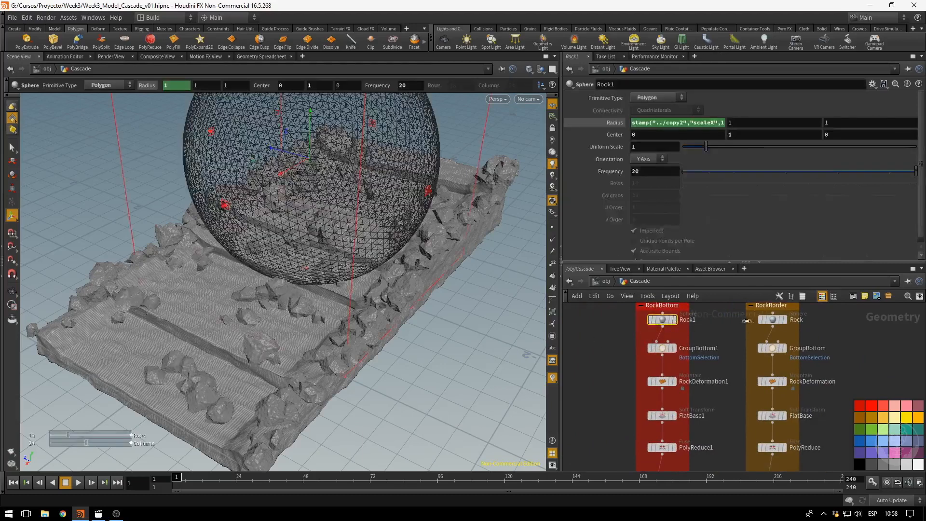
left_click(772, 320, "shift")
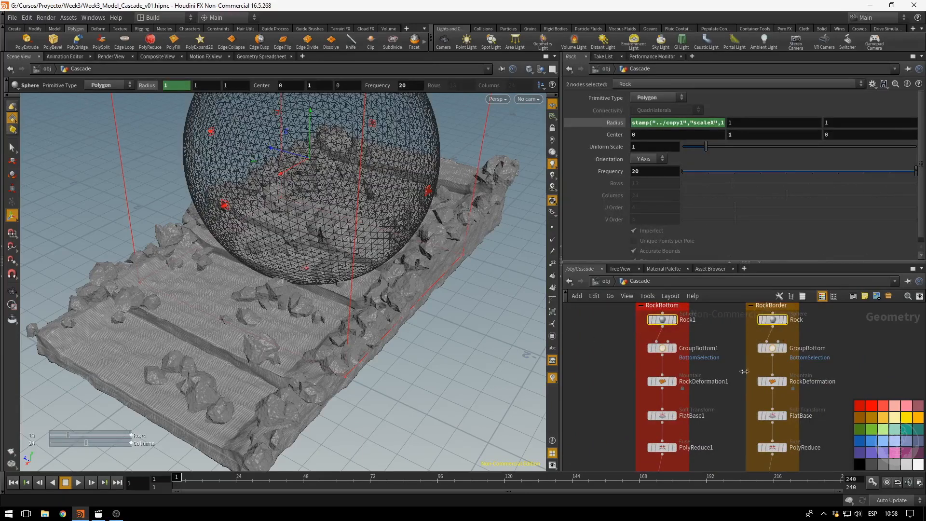
left_click(662, 380, "shift")
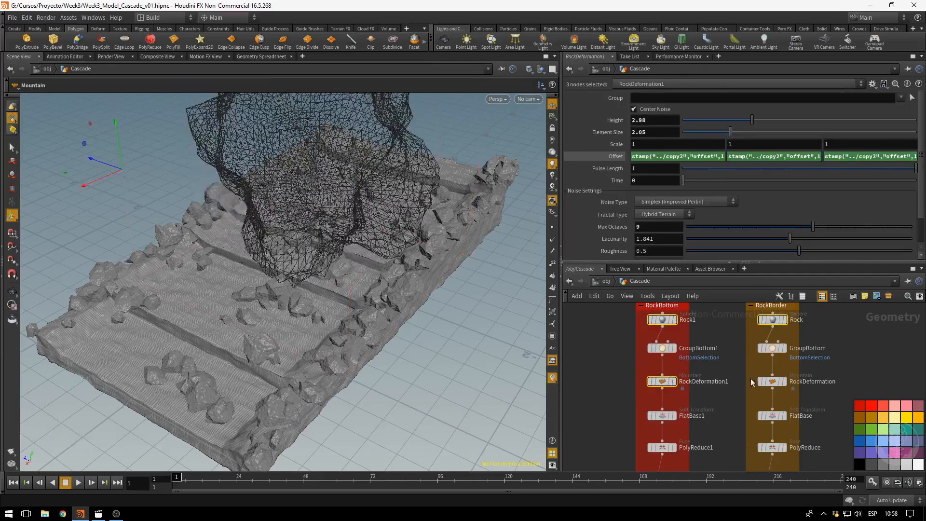
left_click(772, 381, "shift")
scroll(606, 419, "down", 3)
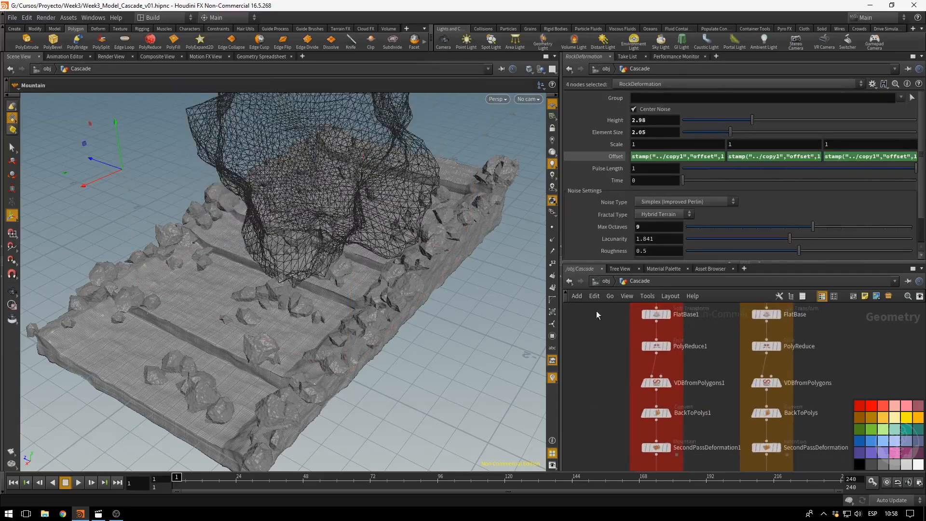
scroll(649, 409, "down", 3)
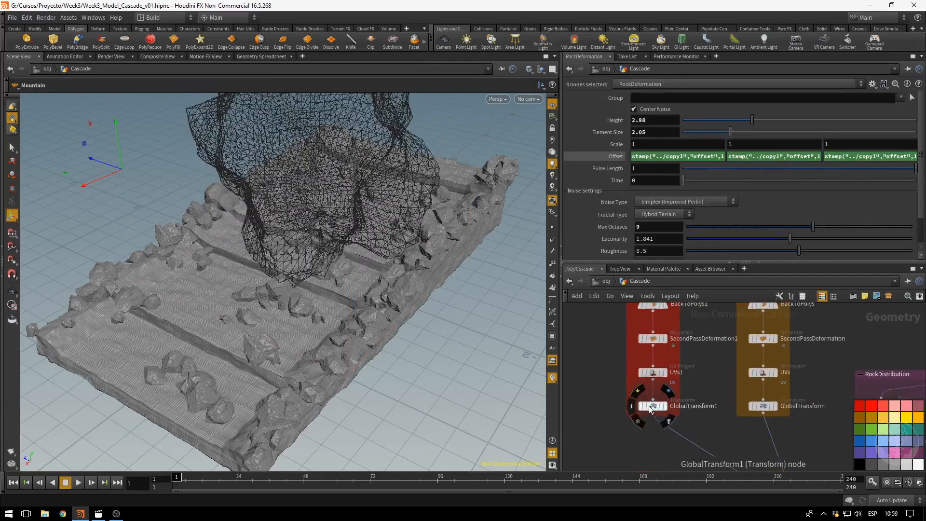
left_click(651, 406, "shift")
left_click(762, 405, "shift")
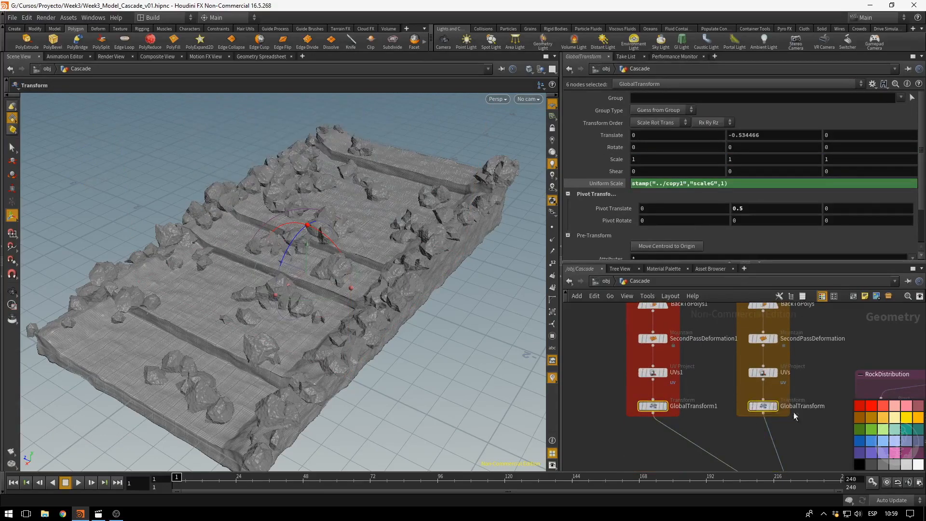
left_click(859, 429)
left_click(842, 347)
Save the scene under its current file name, Week3_Model_Cascade_v01.
scroll(839, 351, "down", 4)
middle_click_drag(843, 348, 737, 360)
scroll(739, 409, "down", 4)
scroll(746, 369, "down", 2)
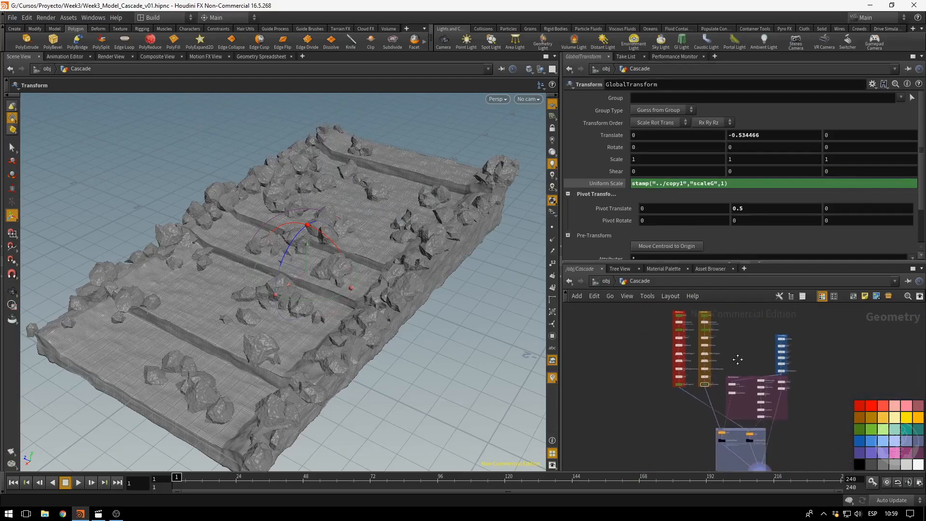
scroll(831, 391, "down", 2)
middle_click_drag(831, 391, 812, 388)
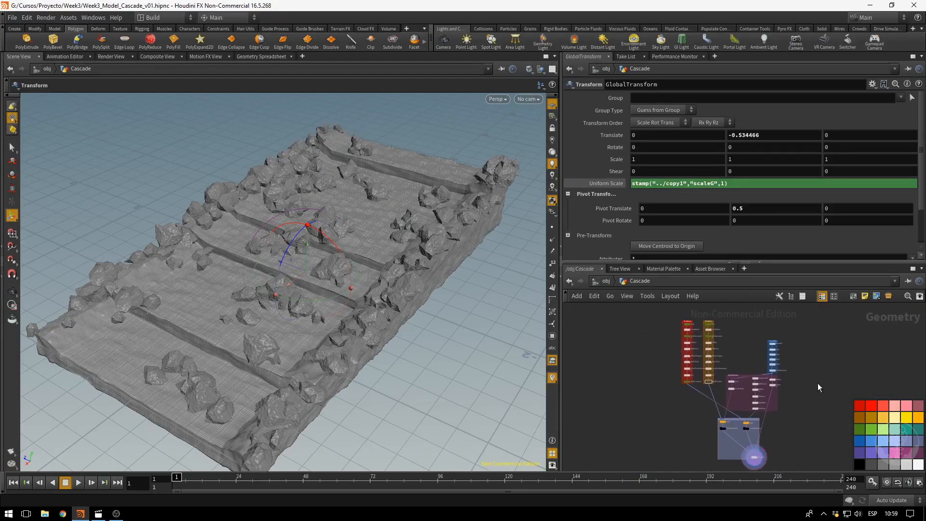
key("ctrl+s")
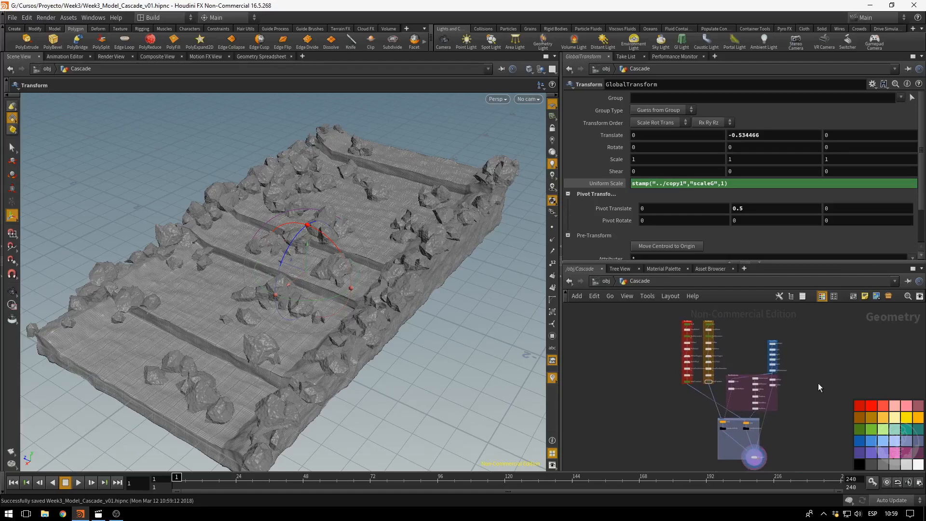